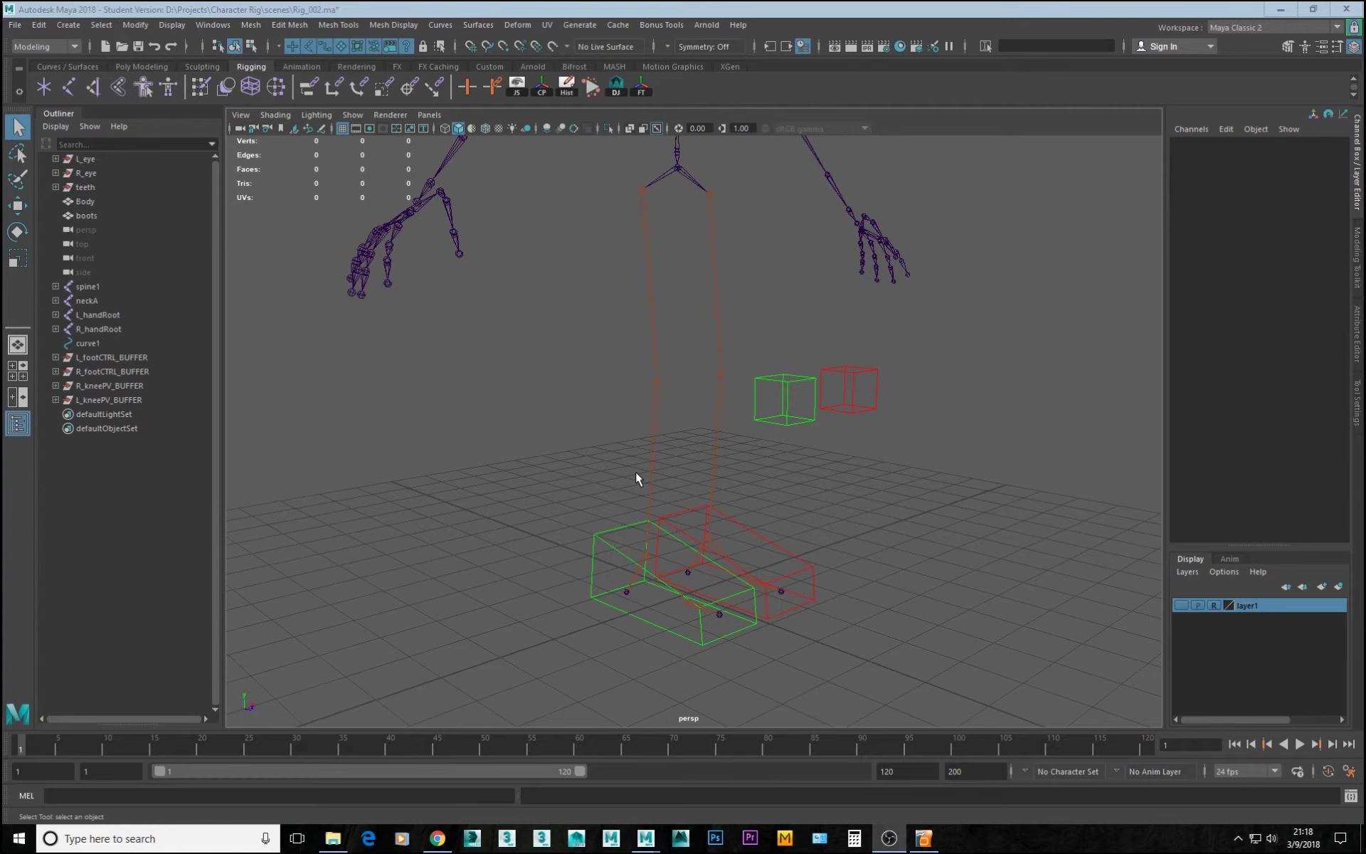
# - Try out the Foot Roll attribute on the left foot control L_footCTRL and undo the change
pyautogui.moveTo(703, 491)
pyautogui.keyDown('alt'); pyautogui.mouseDown()
pyautogui.moveTo(668, 491)
pyautogui.moveTo(683, 512)
pyautogui.moveTo(695, 494)
pyautogui.mouseUp(); pyautogui.keyUp('alt')
pyautogui.keyDown('alt'); pyautogui.moveTo(724, 418); pyautogui.dragTo(725, 427, button='middle'); pyautogui.keyUp('alt')
pyautogui.keyDown('alt'); pyautogui.moveTo(725, 426); pyautogui.dragTo(795, 402); pyautogui.keyUp('alt')
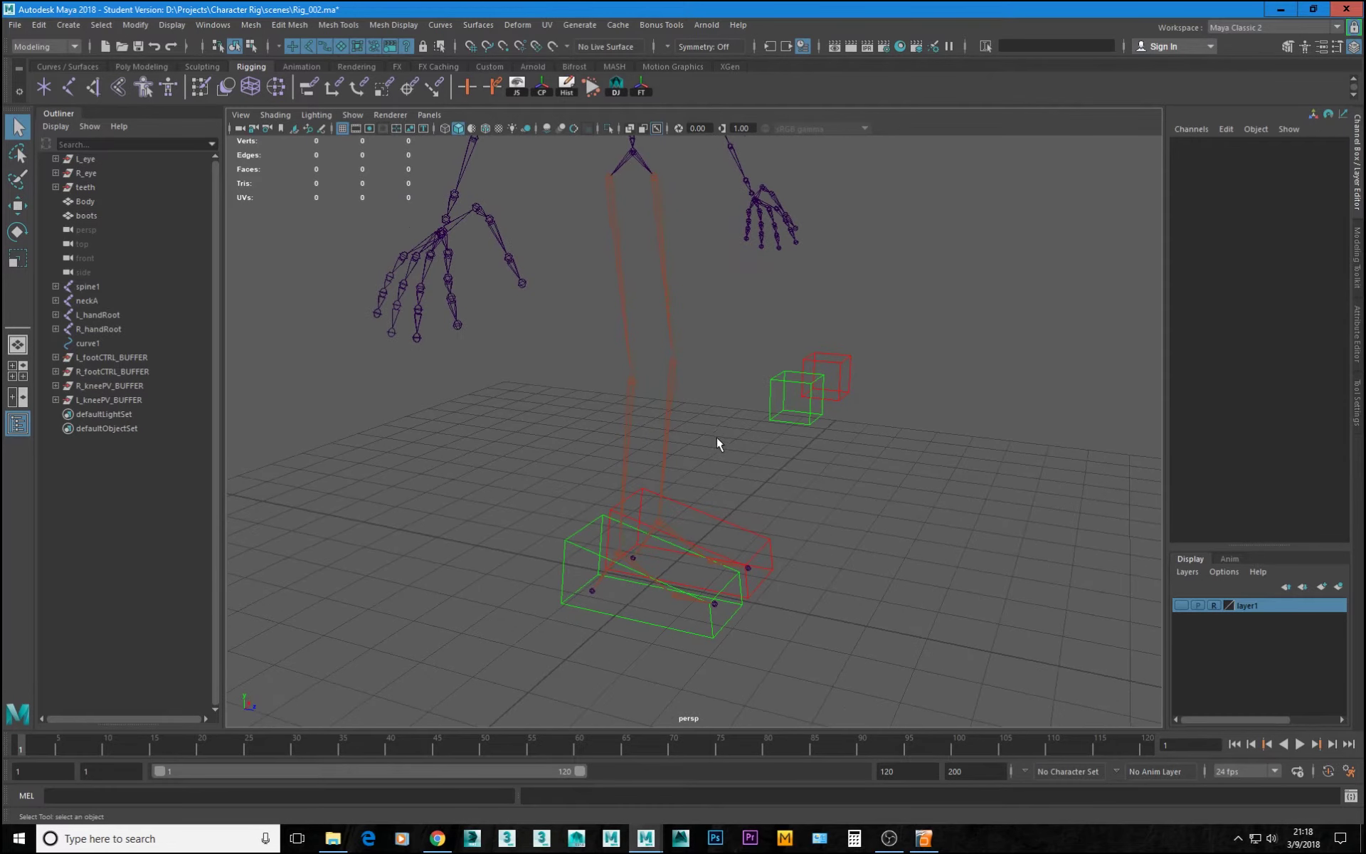
pyautogui.keyDown('alt'); pyautogui.moveTo(713, 433); pyautogui.dragTo(766, 571); pyautogui.keyUp('alt')
pyautogui.click(767, 528)
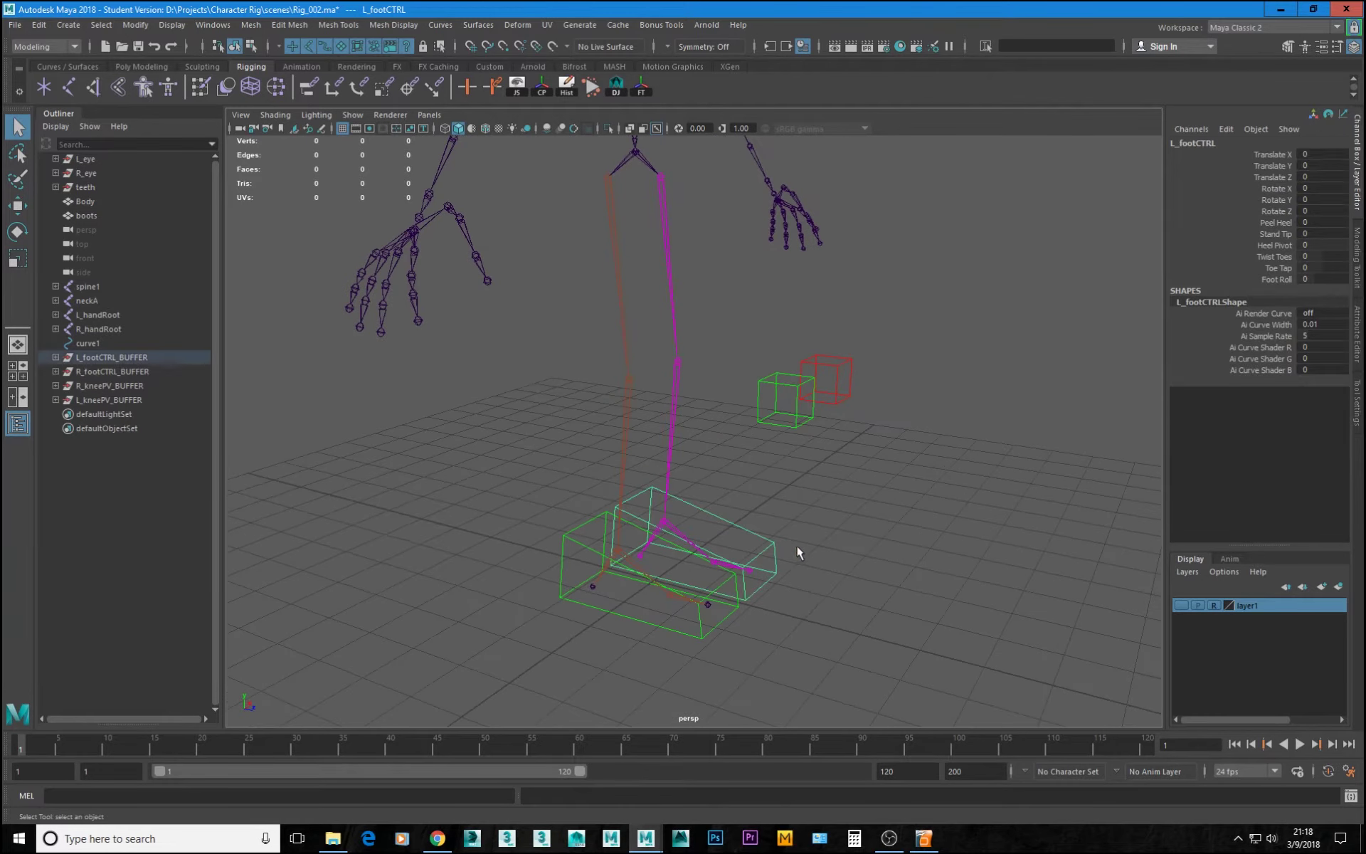
pyautogui.click(1270, 279)
pyautogui.moveTo(1071, 390); pyautogui.dragTo(919, 371, button='middle')
pyautogui.hotkey('ctrl', 'z')
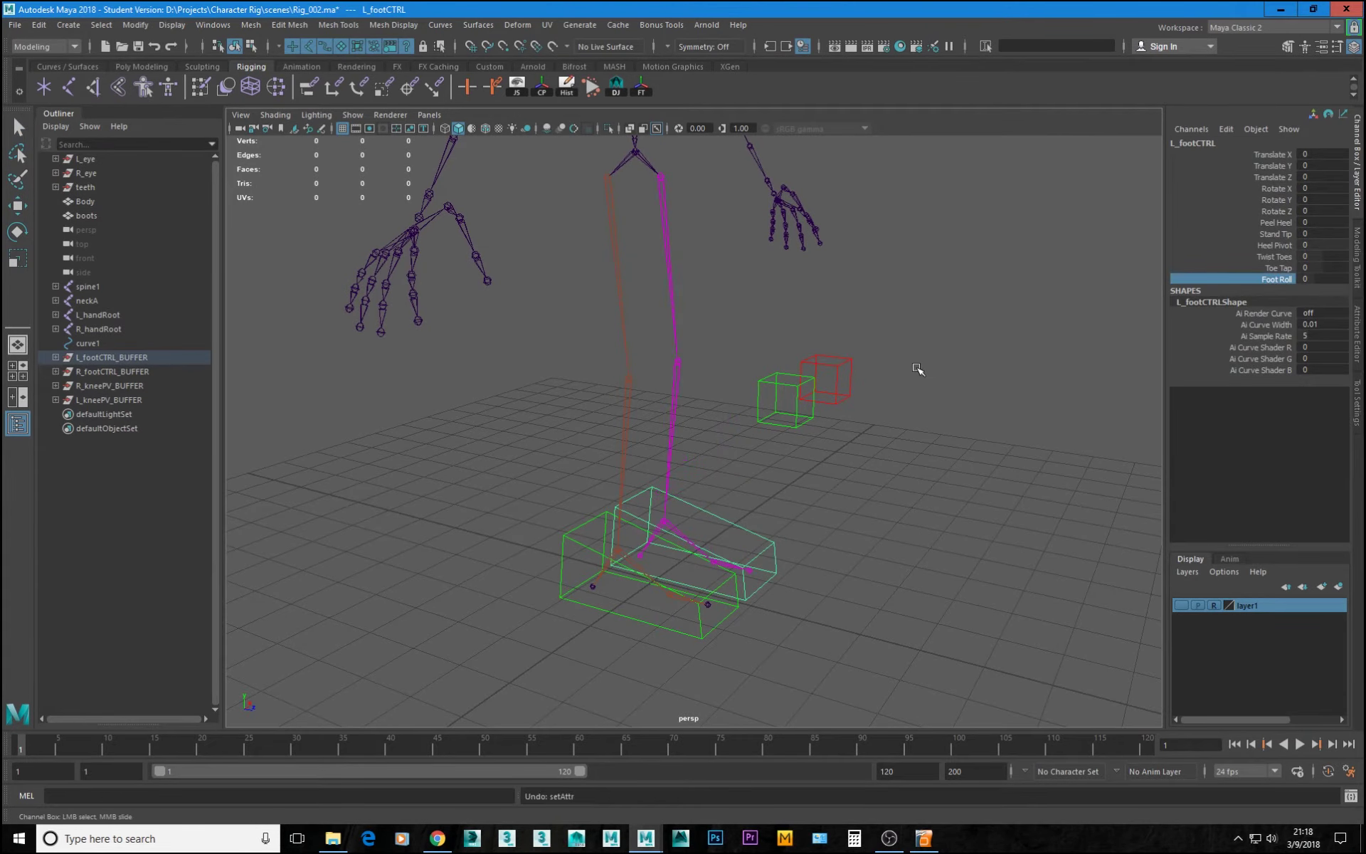
# - Try out the Toe Tap attribute on L_footCTRL and undo the change
pyautogui.click(1284, 269)
pyautogui.moveTo(715, 434); pyautogui.dragTo(777, 448, button='middle')
pyautogui.moveTo(671, 453); pyautogui.dragTo(738, 455, button='middle')
pyautogui.hotkey('ctrl', 'z')
pyautogui.keyDown('alt'); pyautogui.moveTo(700, 479); pyautogui.dragTo(668, 471); pyautogui.keyUp('alt')
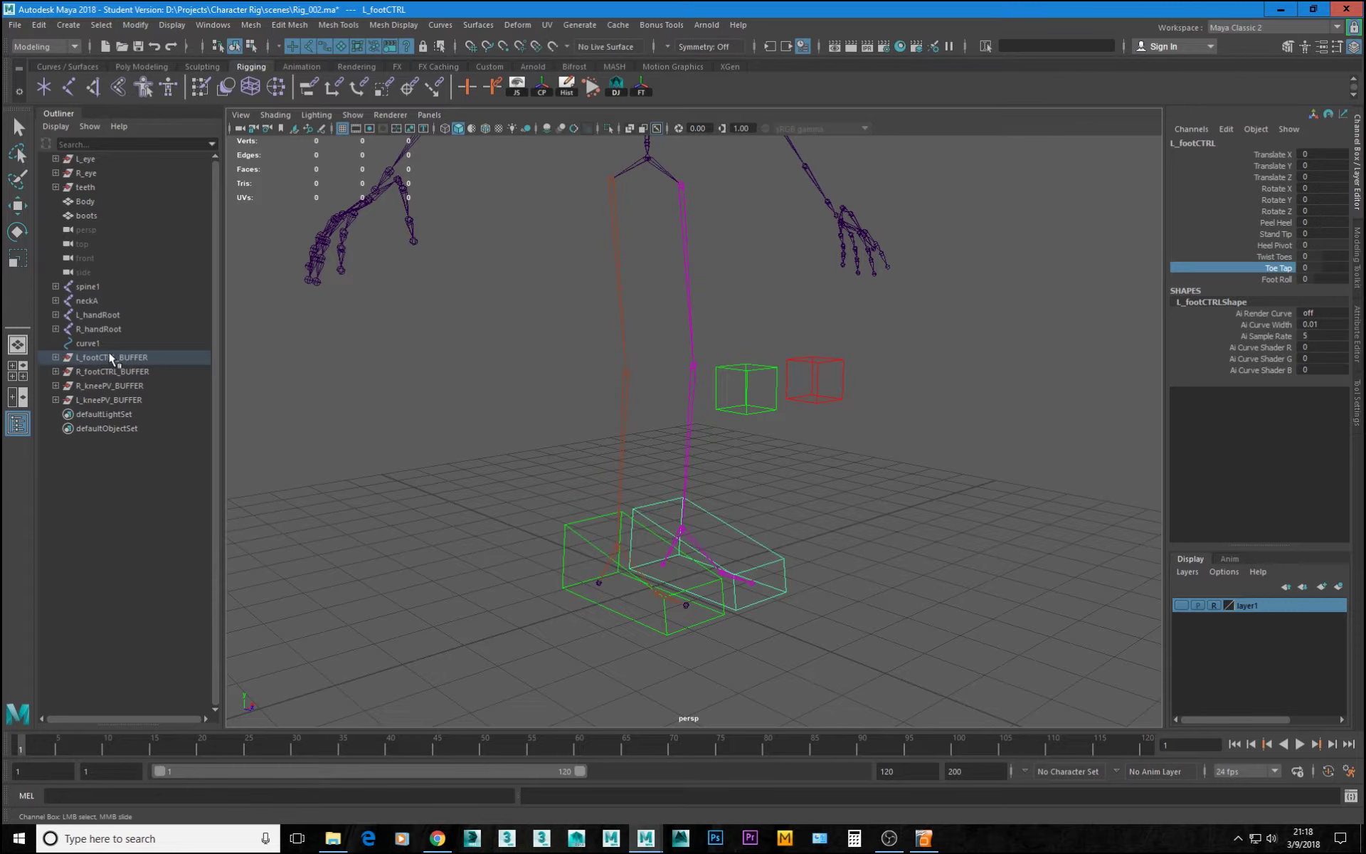
# - Hide the four foot and knee control buffers and both IK leg chains, R_IK_hip and L_IK_hip
pyautogui.moveTo(108, 352); pyautogui.dragTo(106, 404)
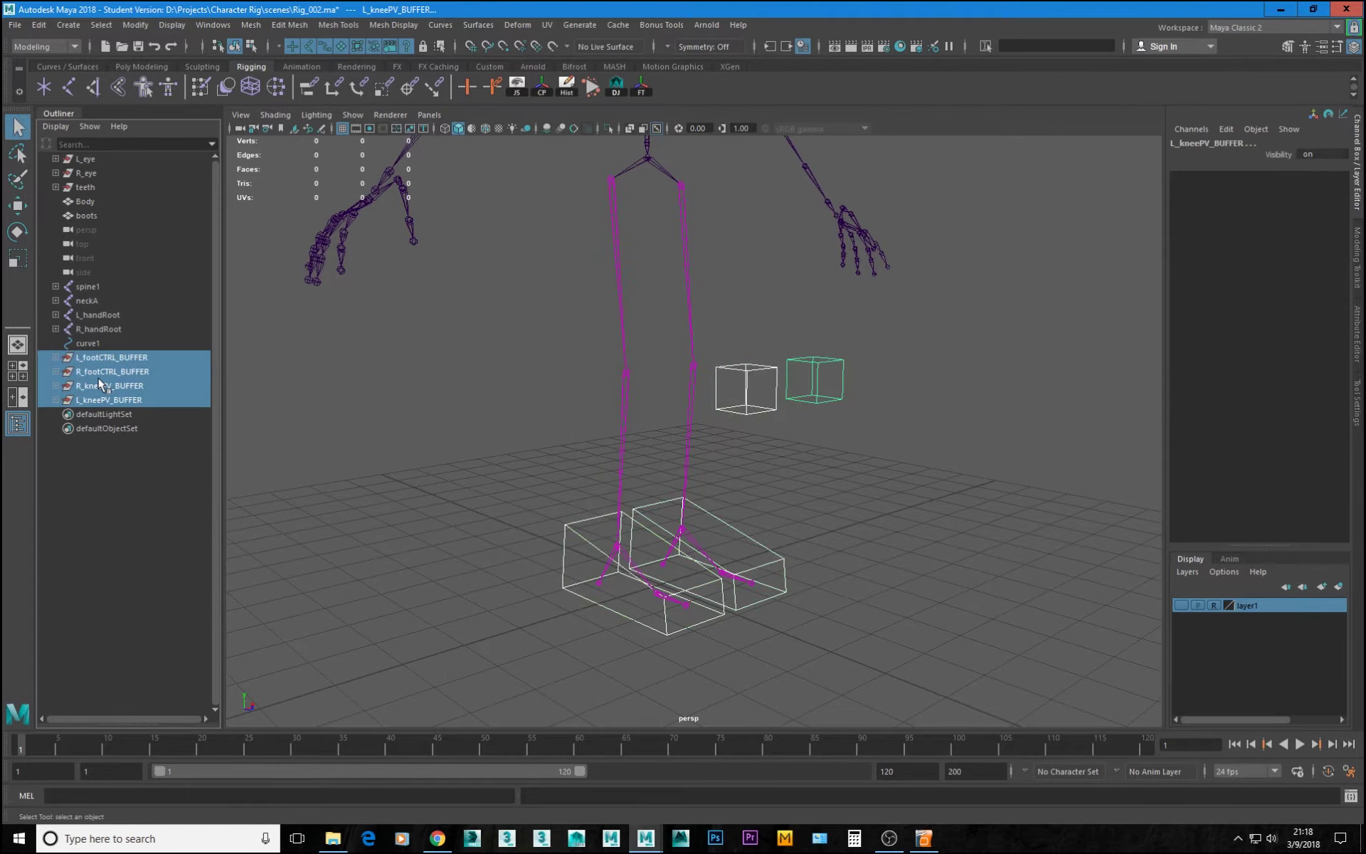
pyautogui.hotkey('ctrl', 'h')
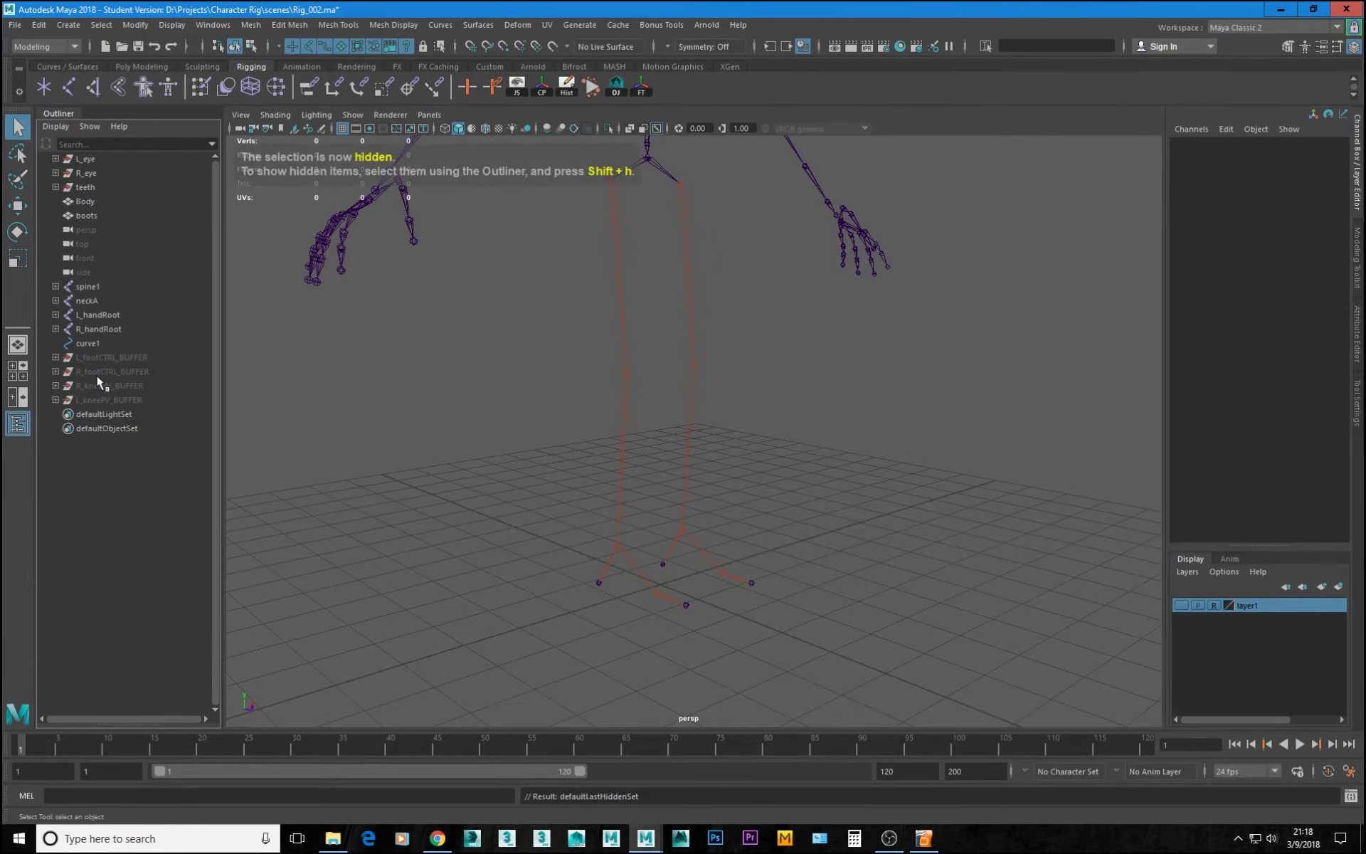
pyautogui.click(617, 230)
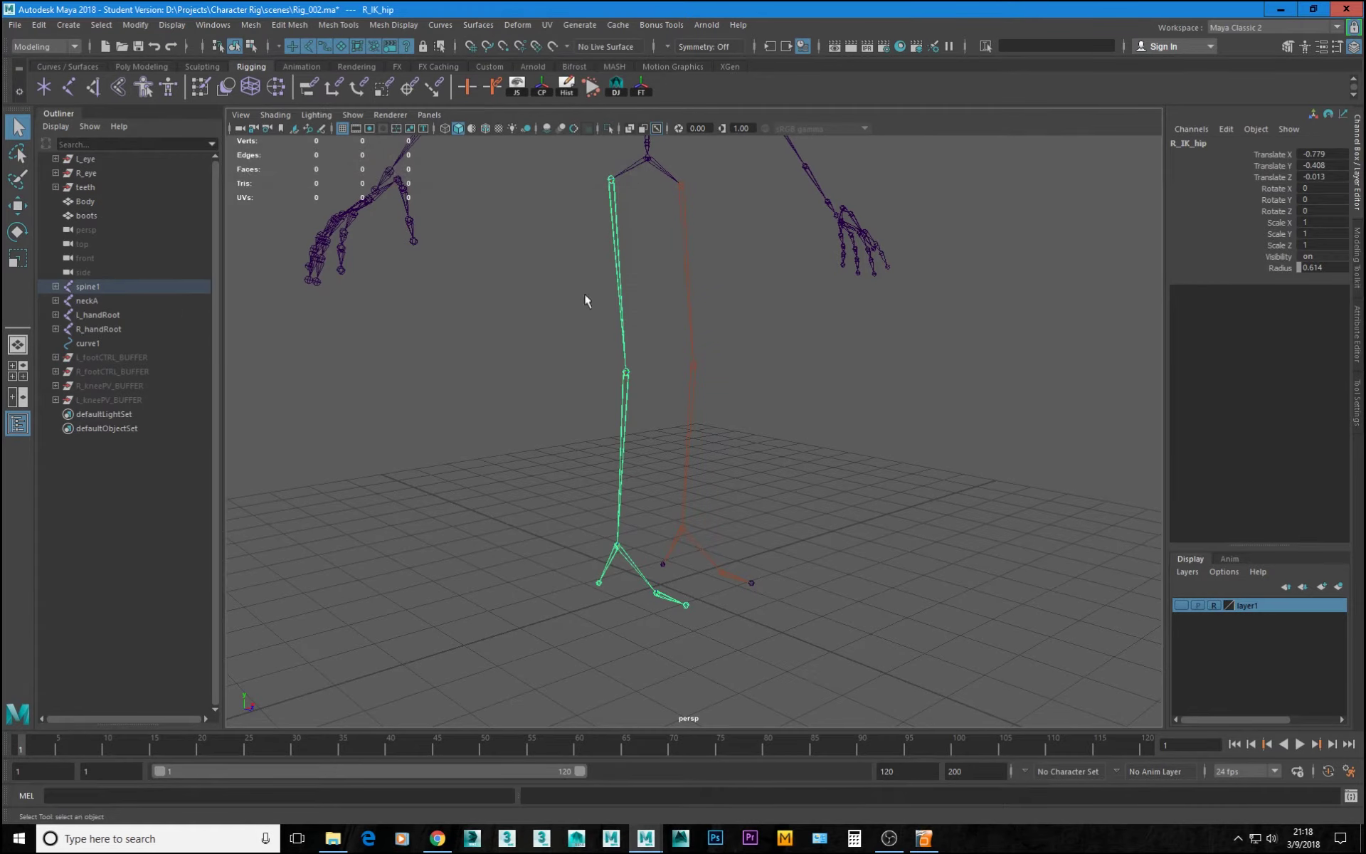
pyautogui.keyDown('shift'); pyautogui.click(683, 207); pyautogui.keyUp('shift')
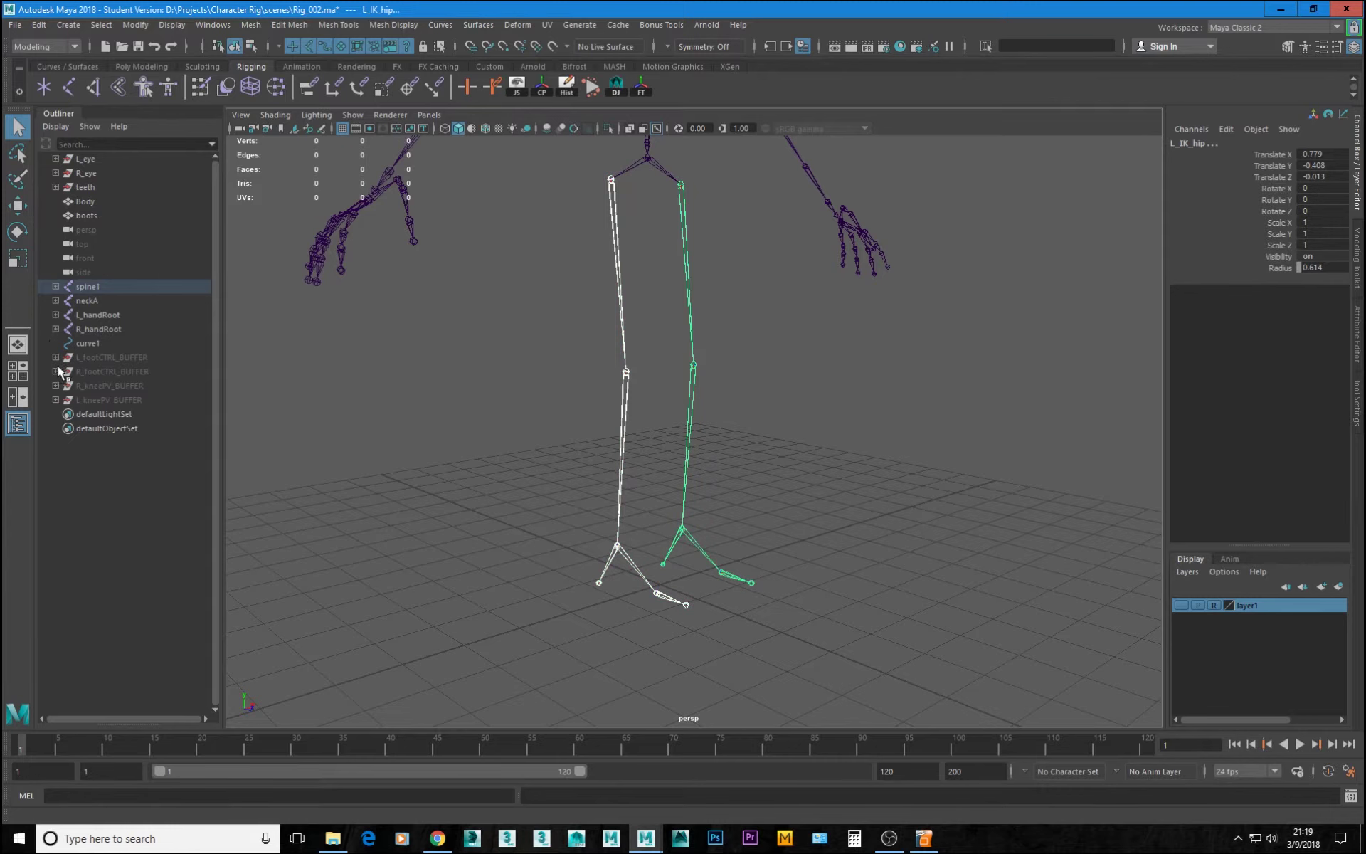
pyautogui.press('f')
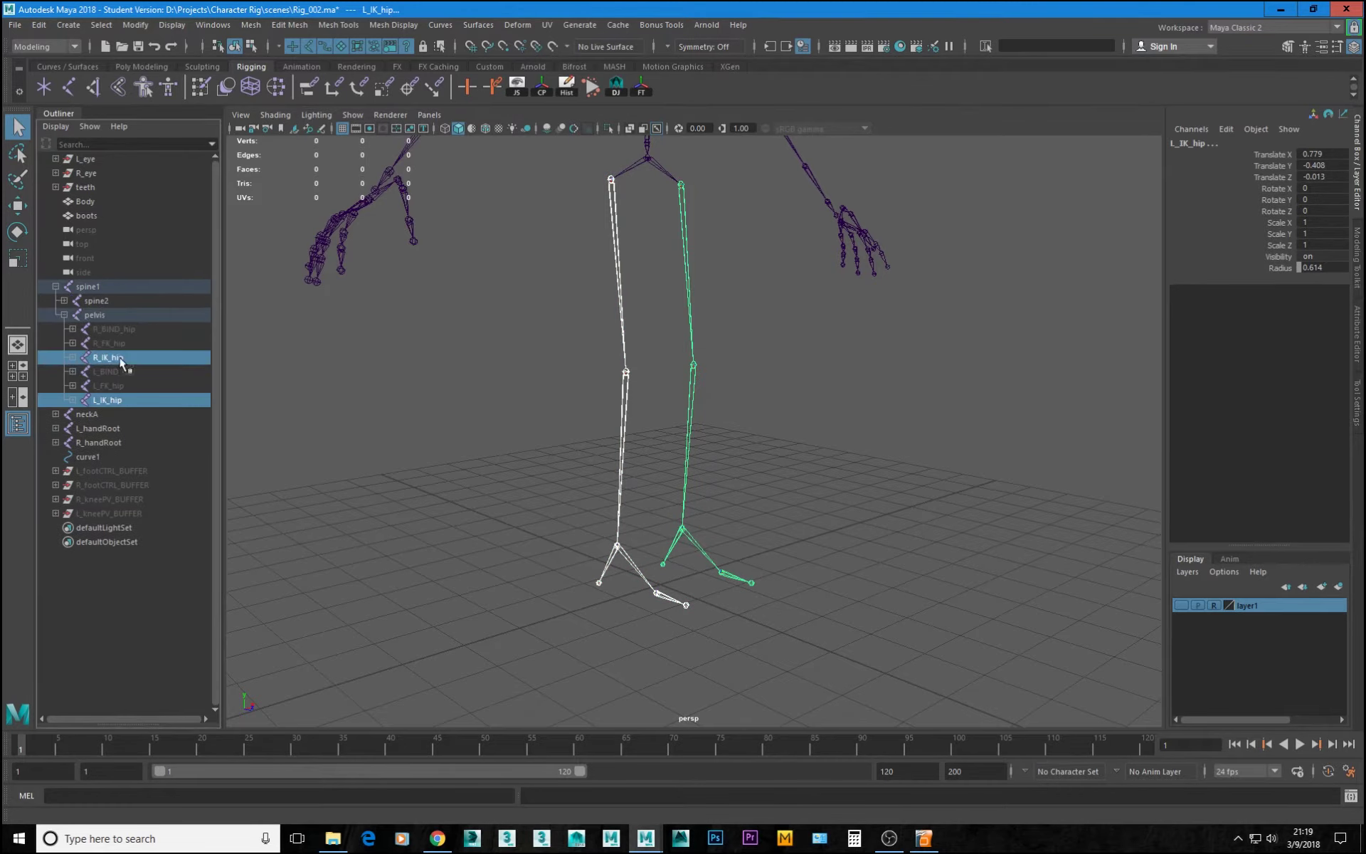
pyautogui.hotkey('ctrl', 'h')
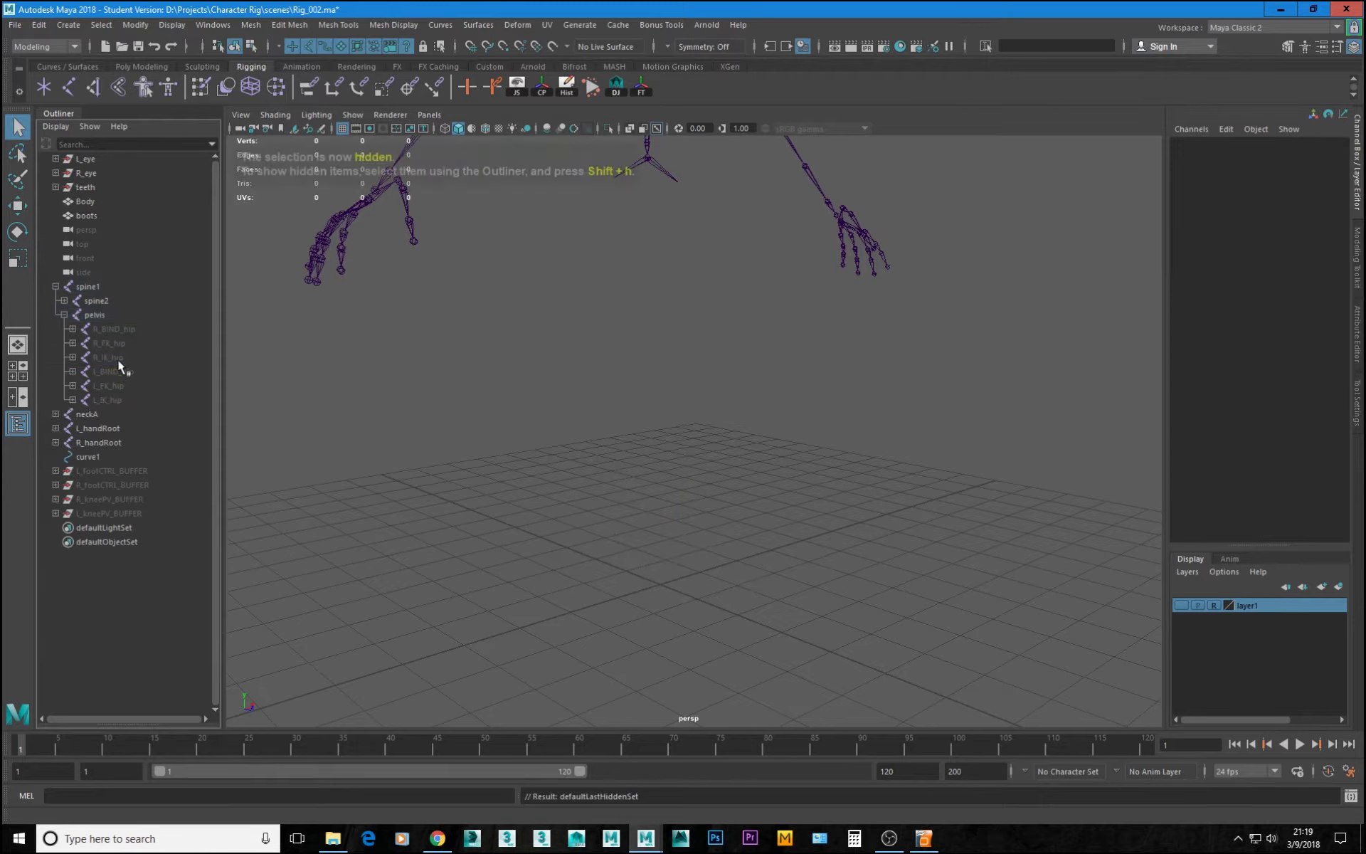
# - Unhide the FK leg chains R_FK_hip and L_FK_hip
pyautogui.click(114, 345)
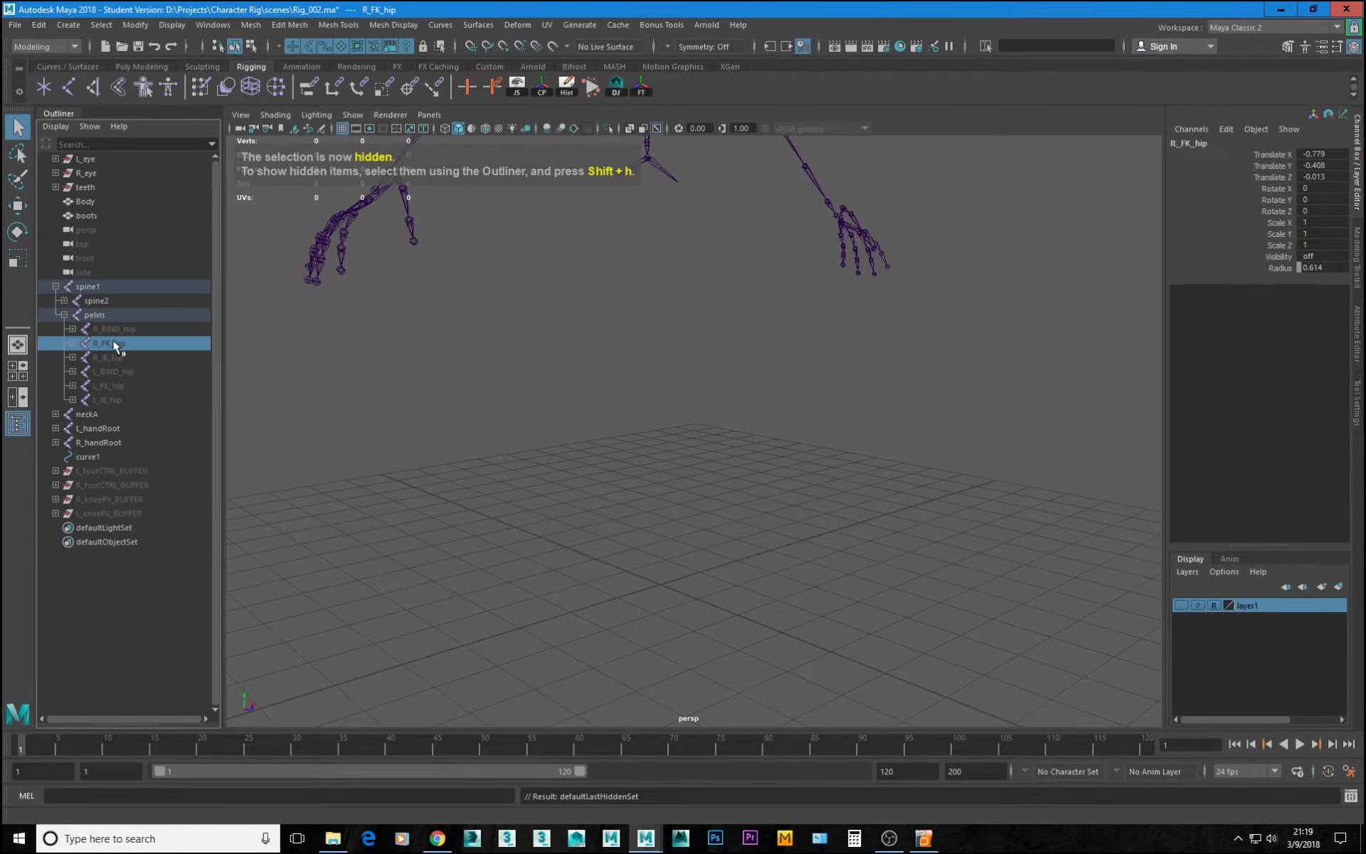
pyautogui.keyDown('ctrl'); pyautogui.click(113, 385); pyautogui.keyUp('ctrl')
pyautogui.hotkey('shift', 'h')
pyautogui.keyDown('alt'); pyautogui.moveTo(728, 384); pyautogui.dragTo(731, 420, button='middle'); pyautogui.keyUp('alt')
pyautogui.keyDown('alt'); pyautogui.moveTo(731, 420); pyautogui.dragTo(666, 416); pyautogui.keyUp('alt')
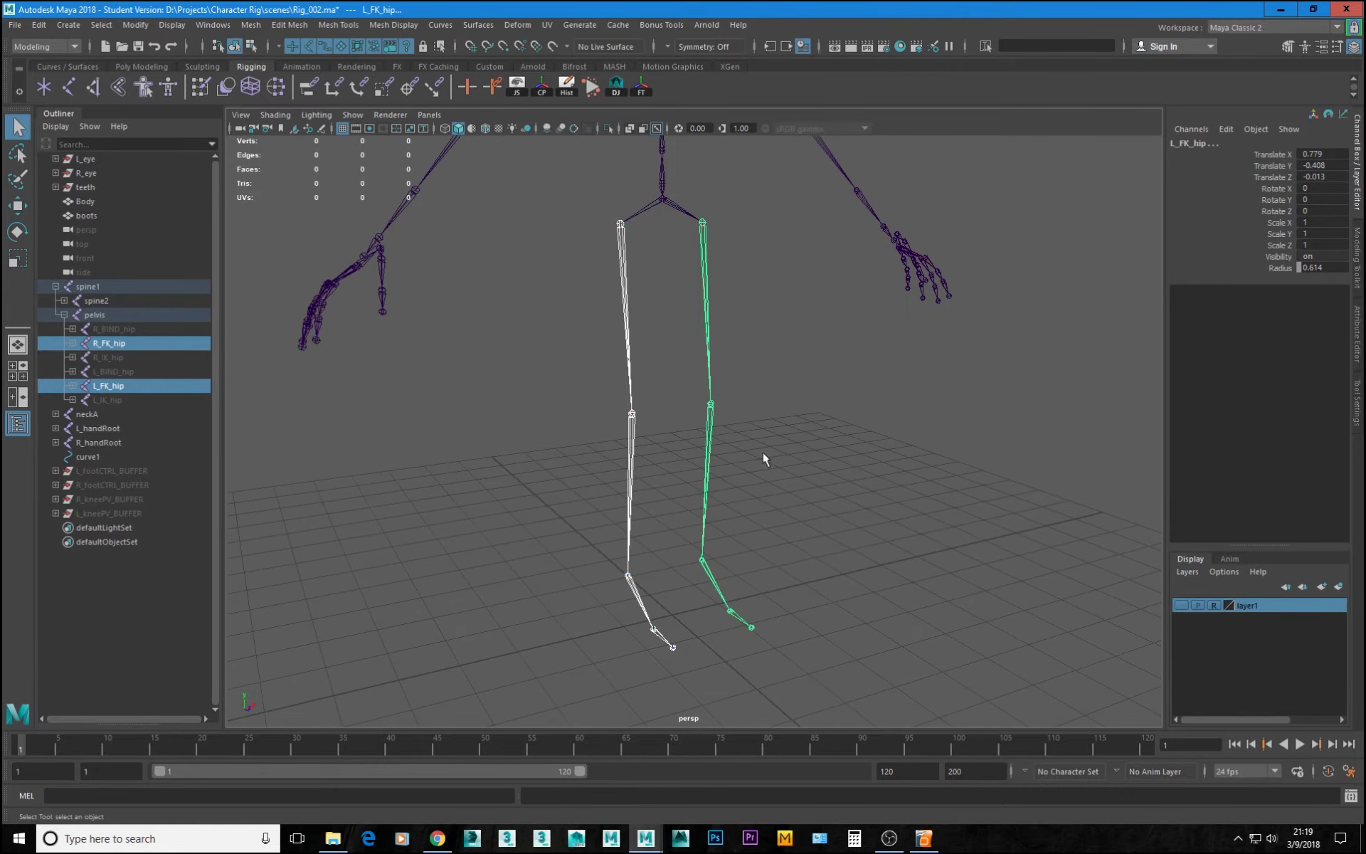
pyautogui.click(826, 486)
pyautogui.keyDown('alt'); pyautogui.moveTo(827, 488); pyautogui.dragTo(886, 475); pyautogui.keyUp('alt')
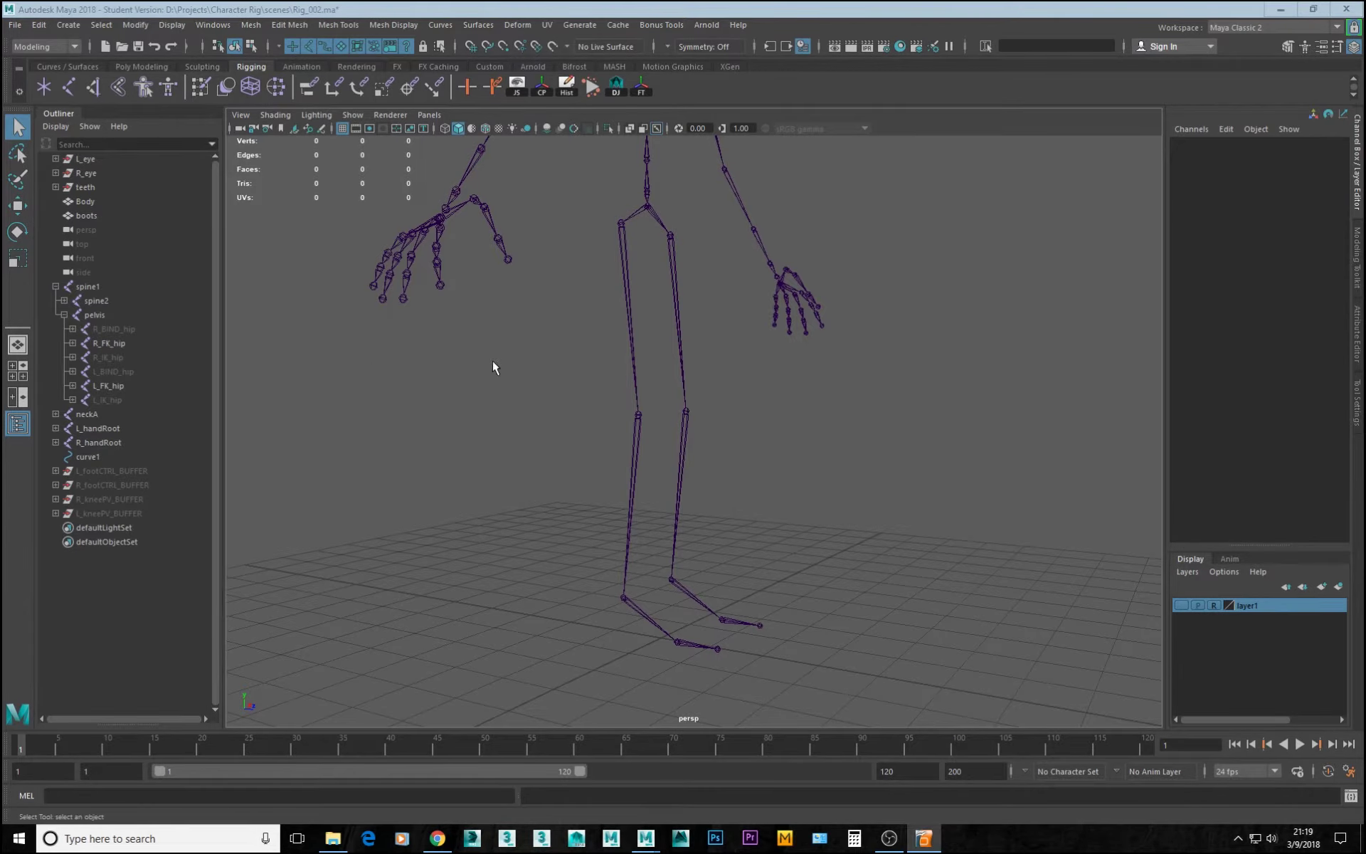
pyautogui.keyDown('alt'); pyautogui.moveTo(744, 483); pyautogui.dragTo(624, 464); pyautogui.keyUp('alt')
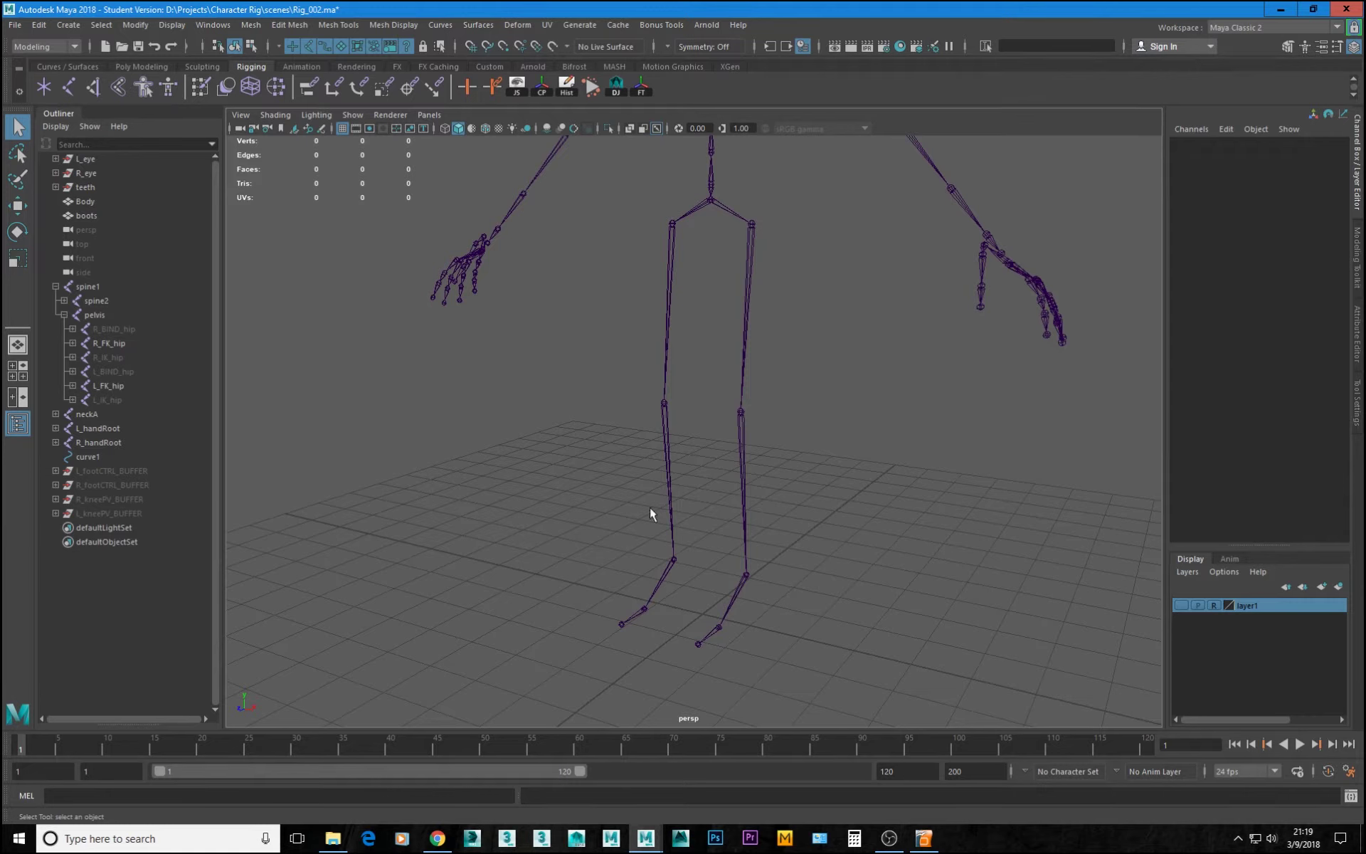
# - Turn off interactive creation for NURBS primitives and create a NURBS circle at the origin
pyautogui.click(70, 65)
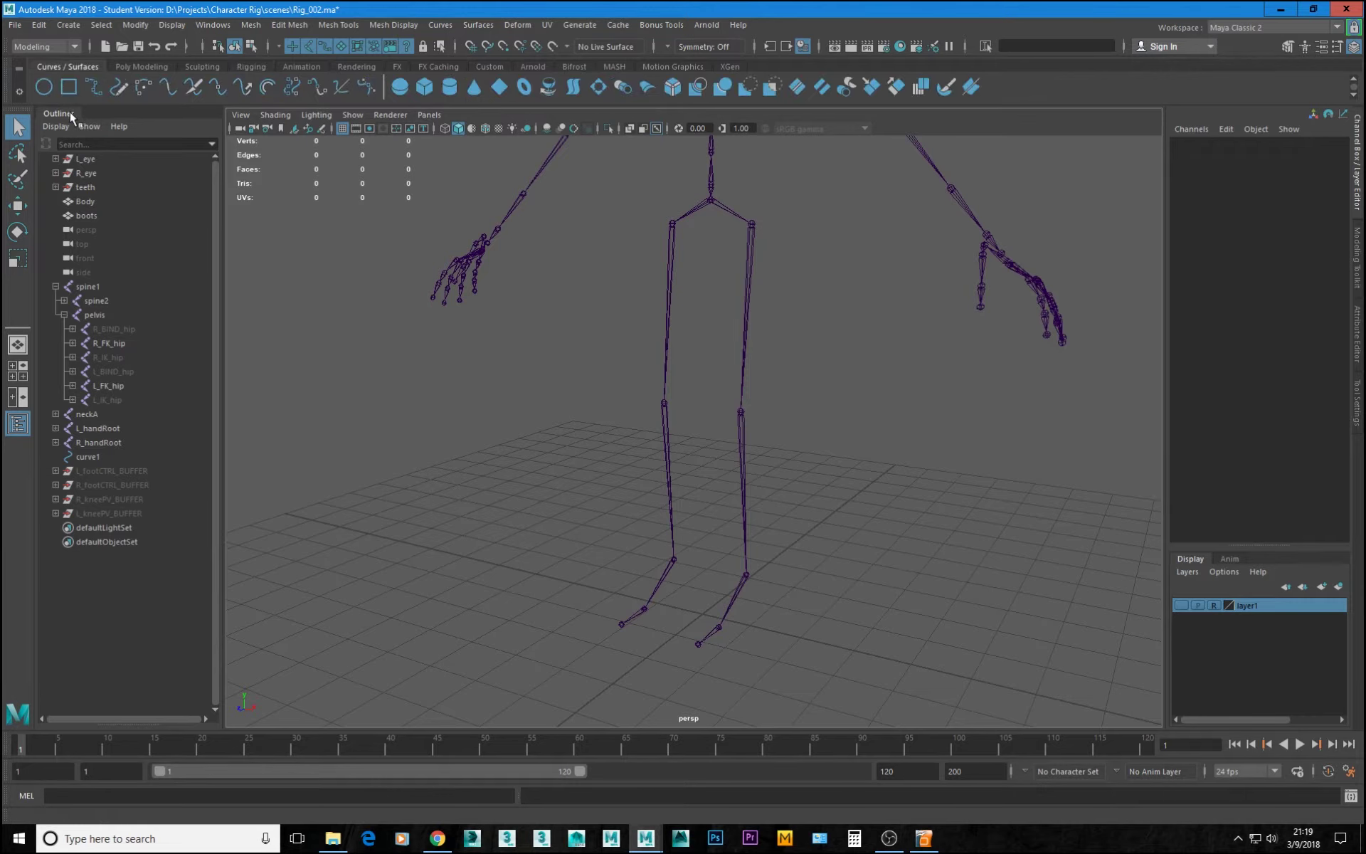
pyautogui.click(44, 87)
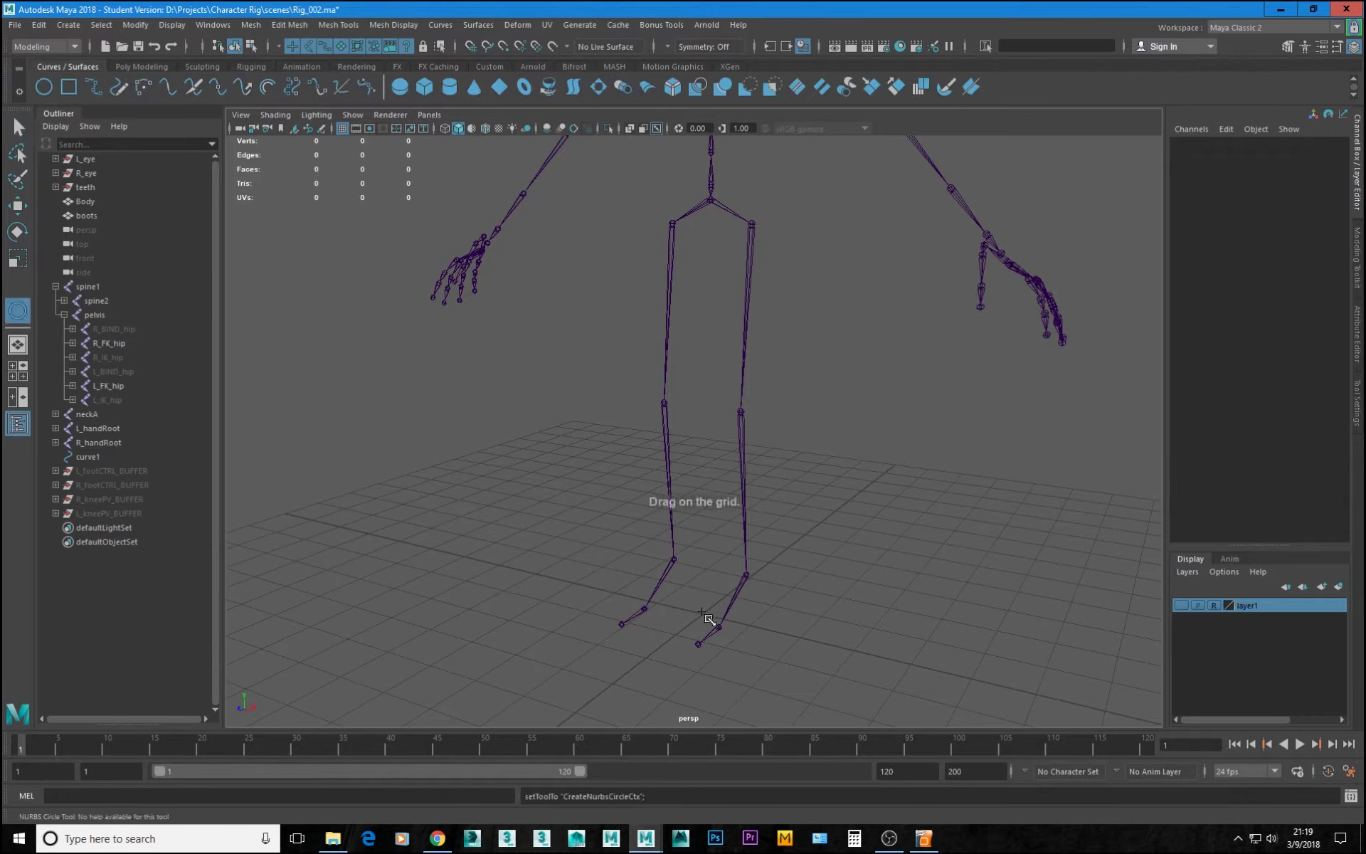
pyautogui.click(65, 21)
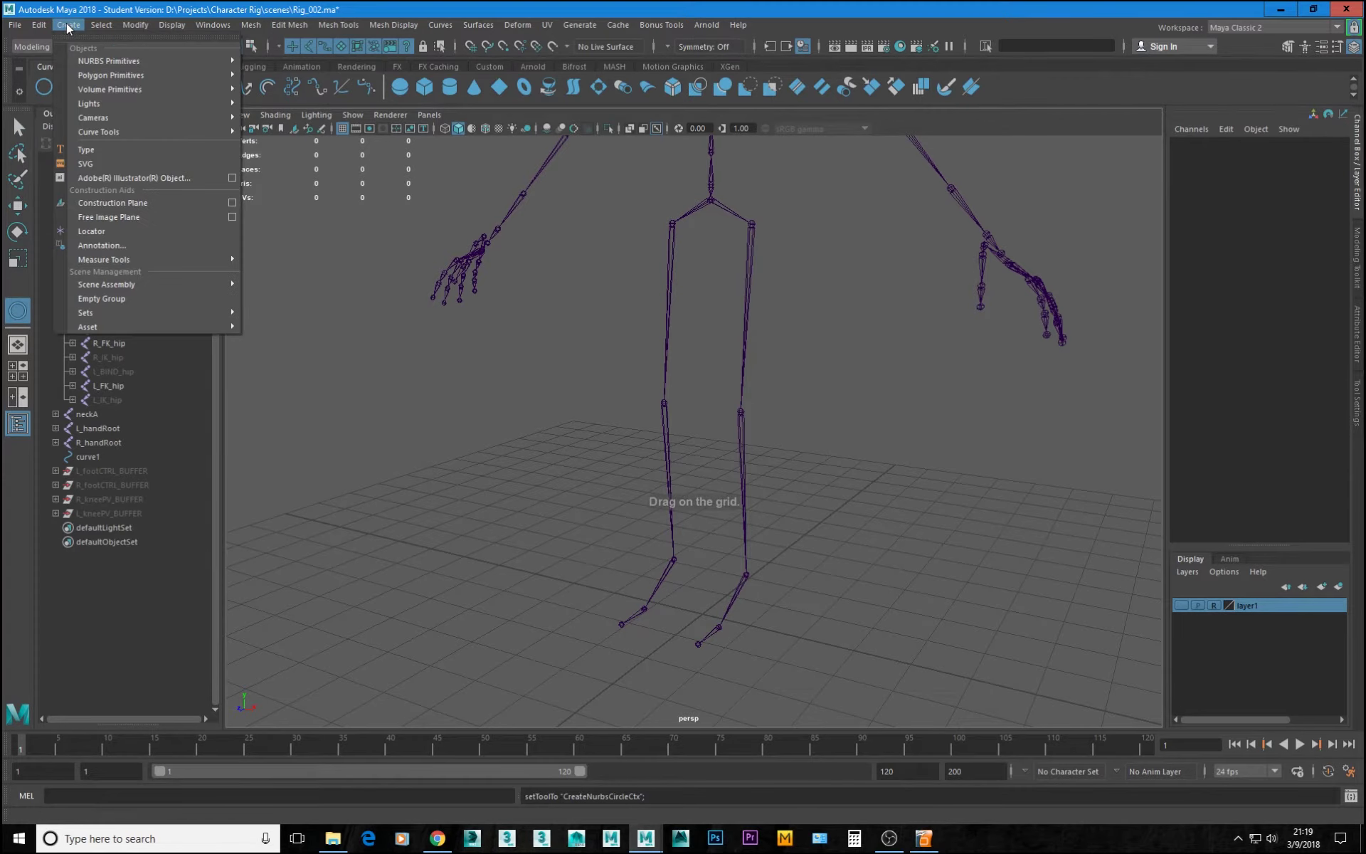
pyautogui.moveTo(125, 129)
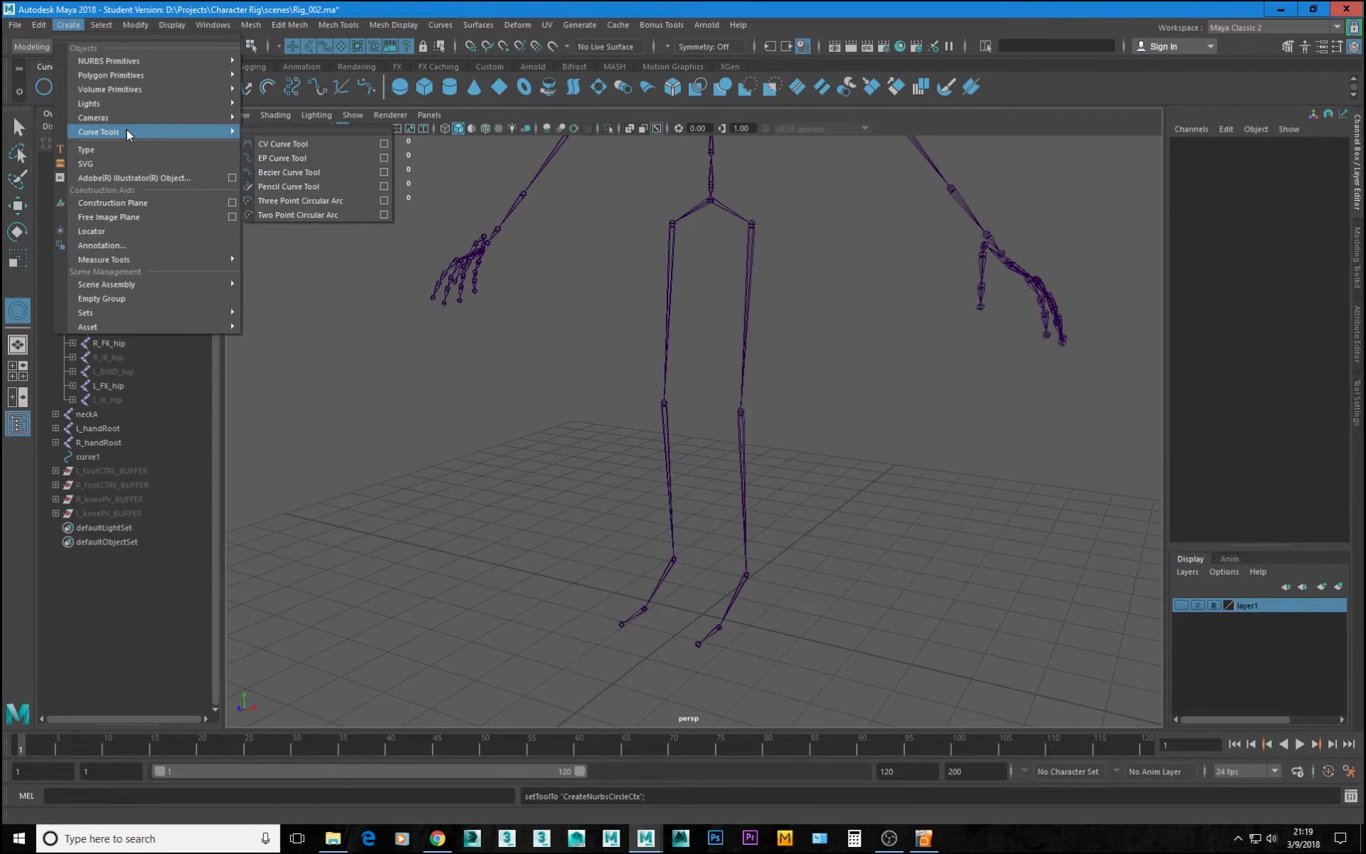
pyautogui.moveTo(148, 59)
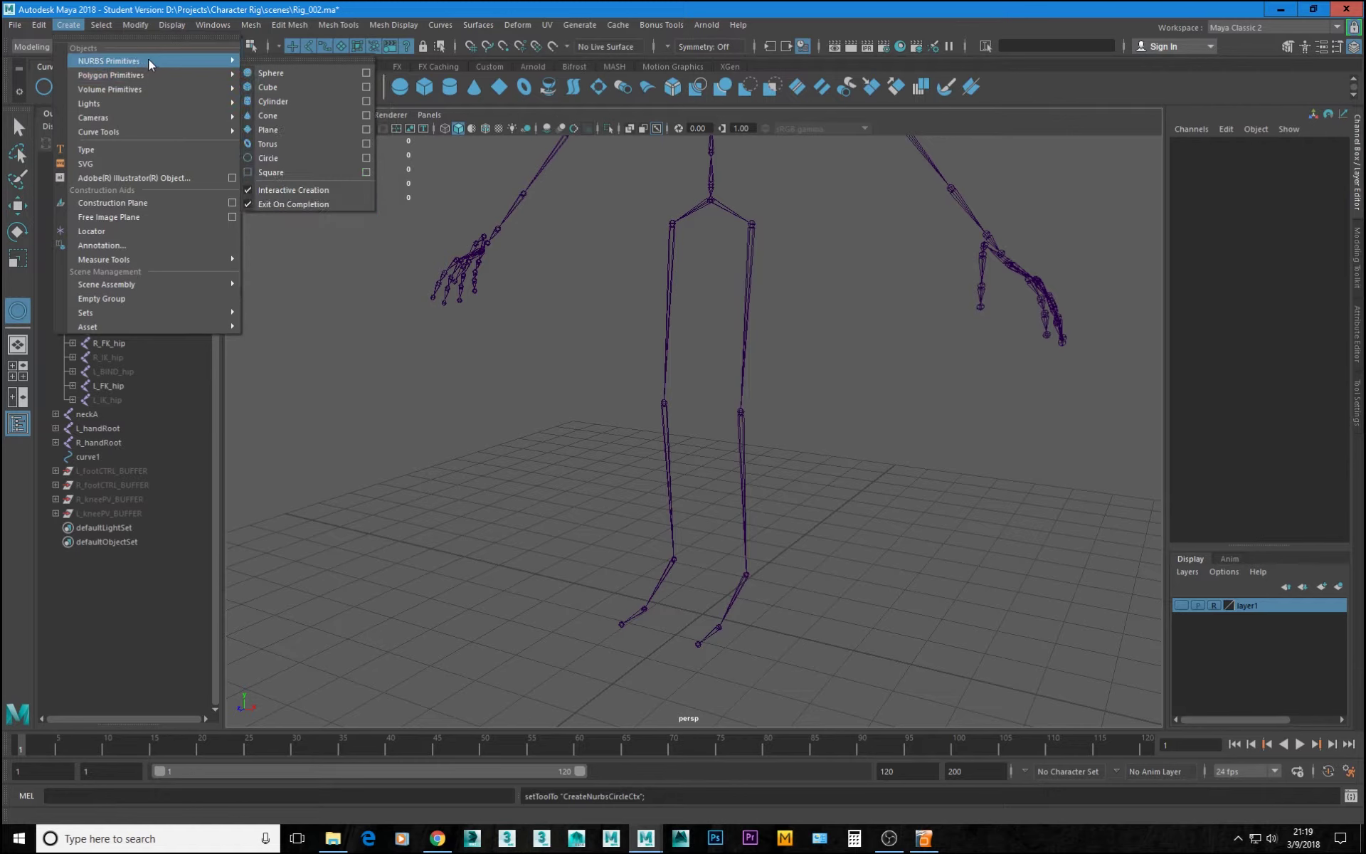
pyautogui.click(269, 193)
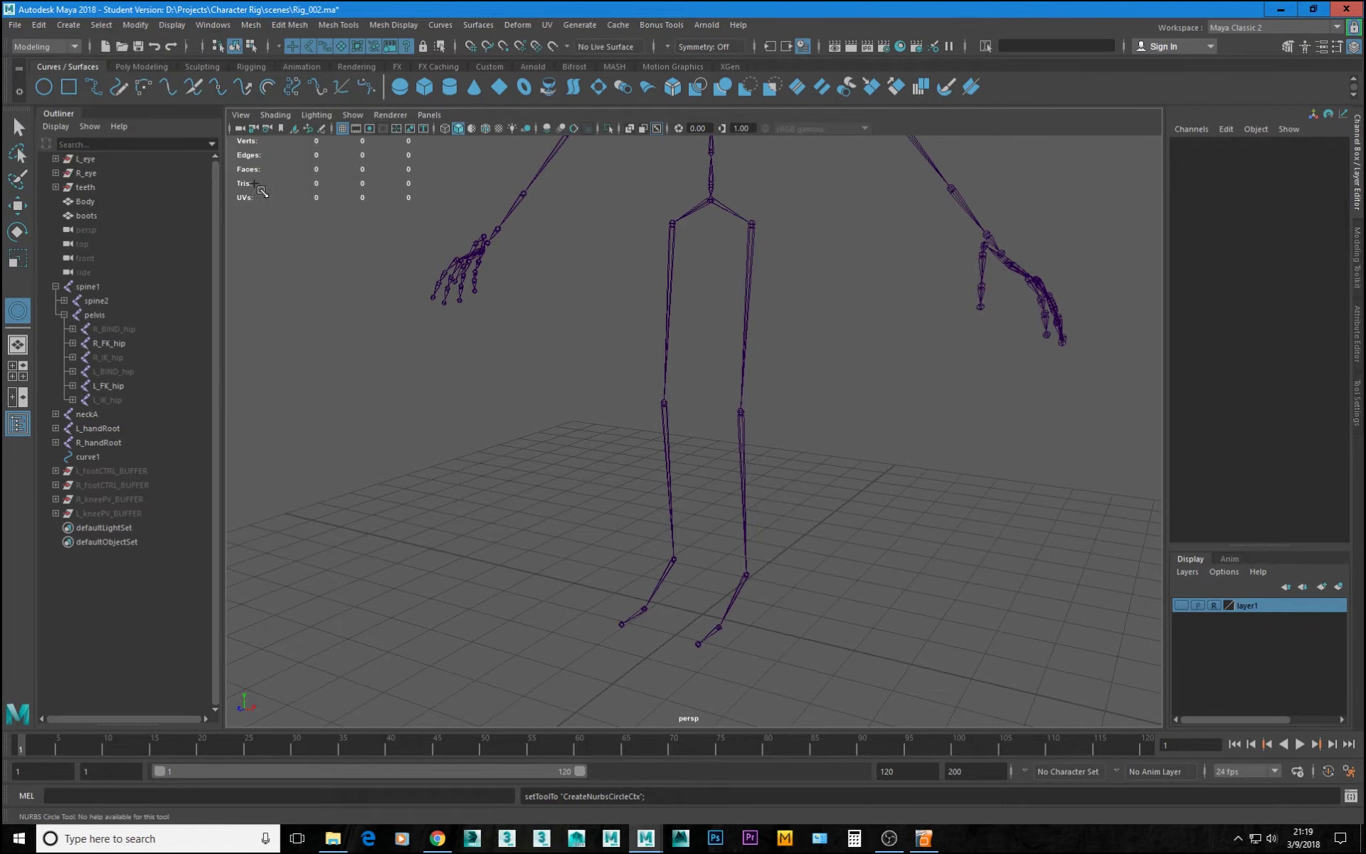
pyautogui.click(45, 91)
pyautogui.keyDown('alt'); pyautogui.moveTo(668, 580); pyautogui.dragTo(701, 569); pyautogui.keyUp('alt')
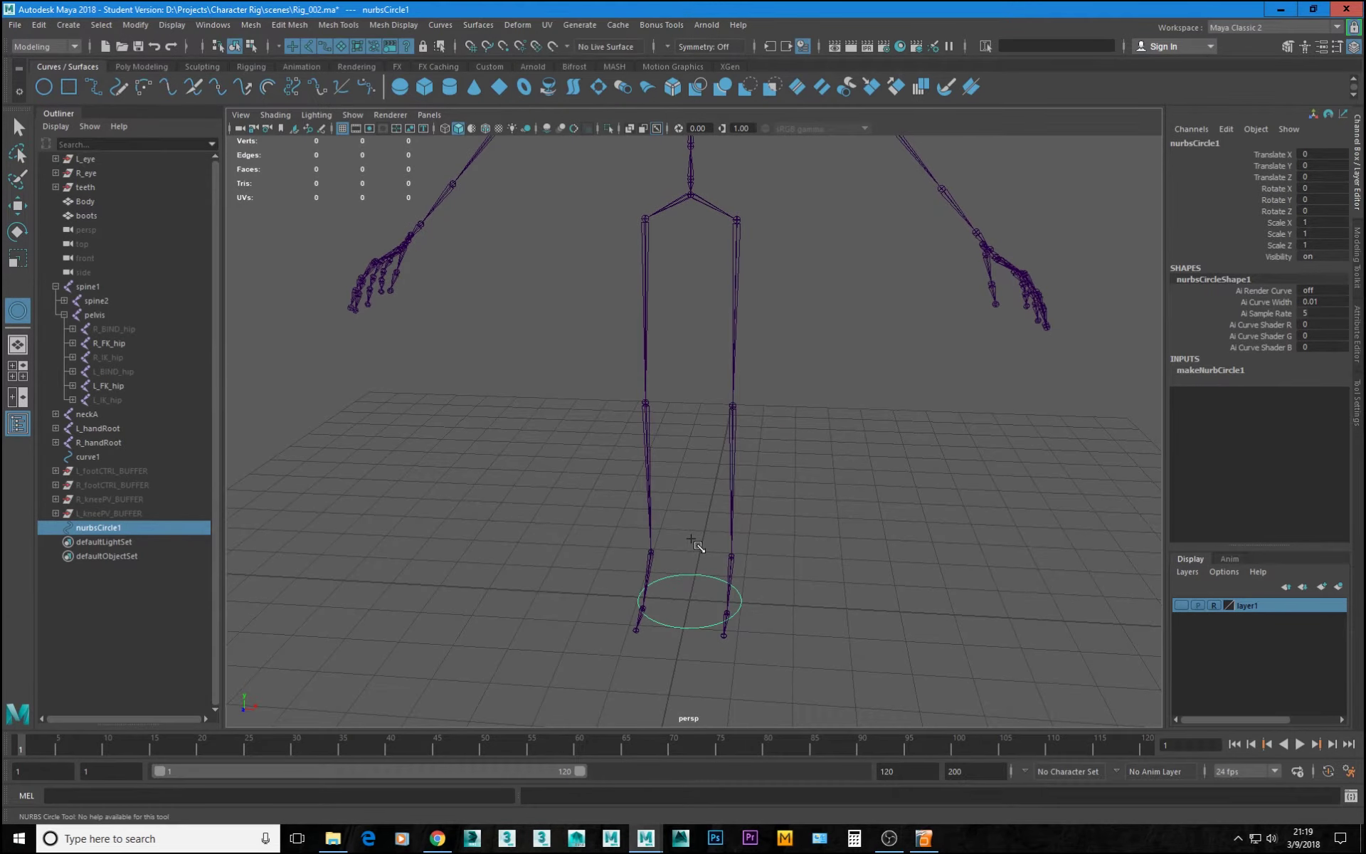
# - Move the circle onto the left FK hip joint, snapped to the joint
pyautogui.keyDown('alt'); pyautogui.moveTo(782, 493); pyautogui.dragTo(773, 528, button='middle'); pyautogui.keyUp('alt')
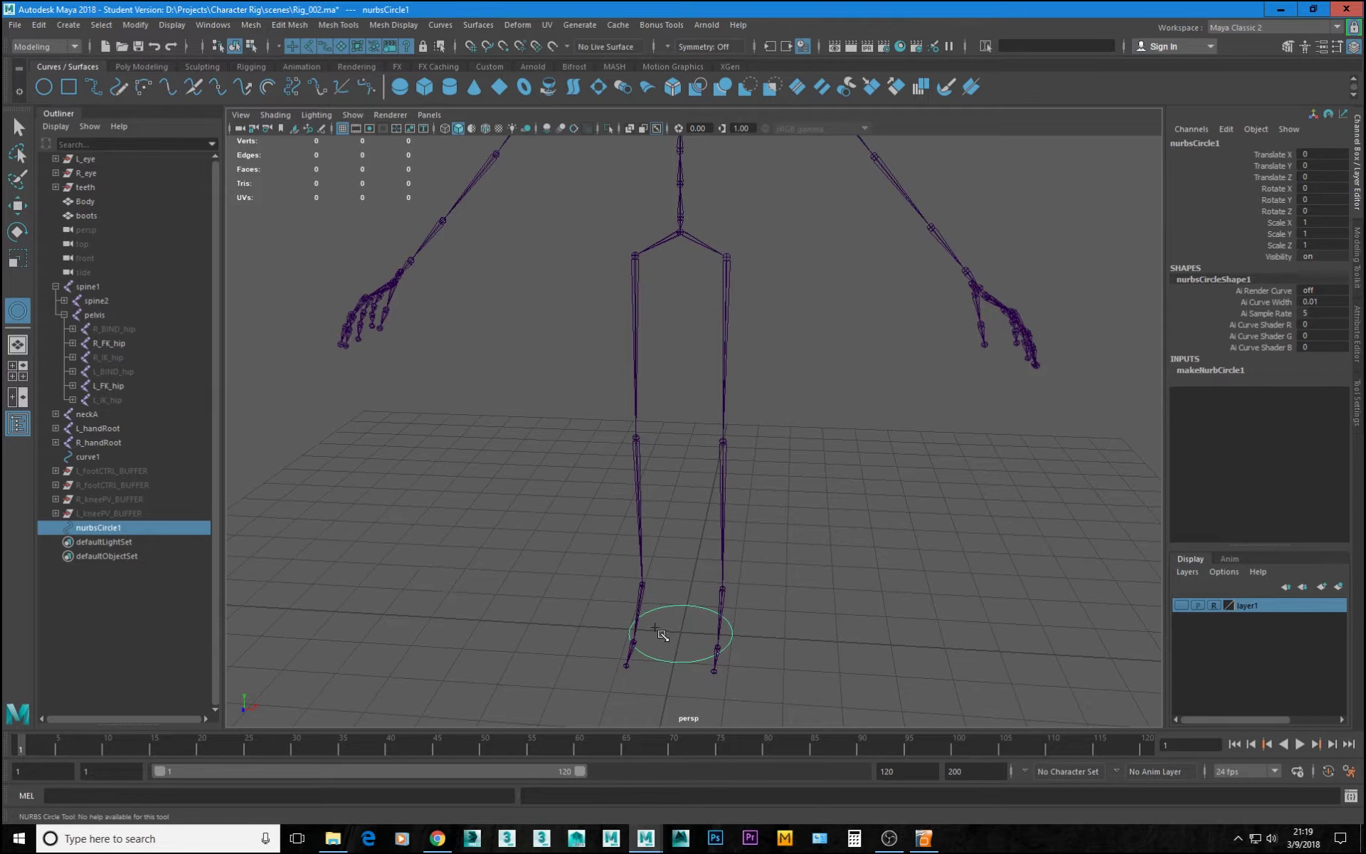
pyautogui.press('e')
pyautogui.press('w')
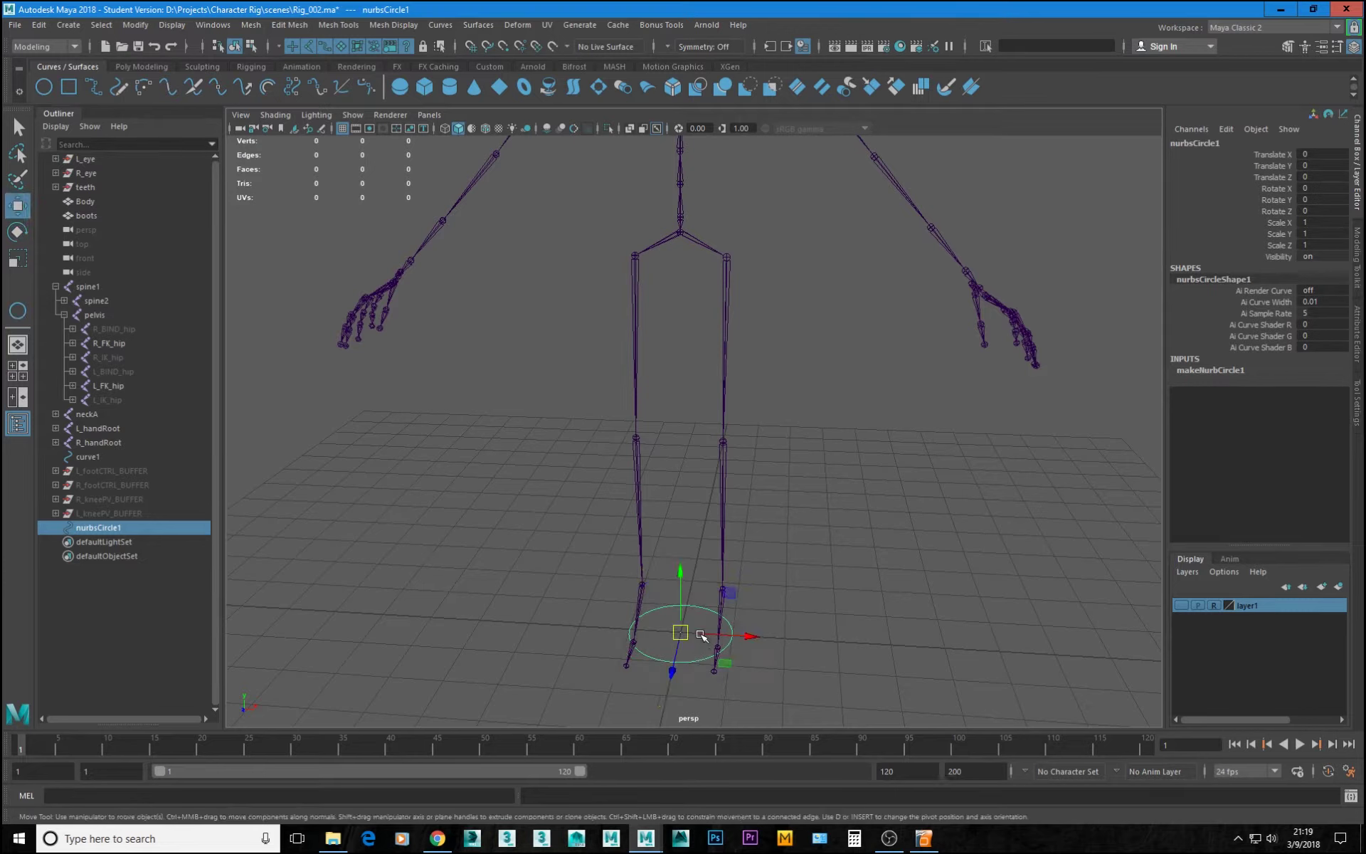
pyautogui.press('v')
pyautogui.moveTo(757, 267); pyautogui.dragTo(742, 262, button='middle')
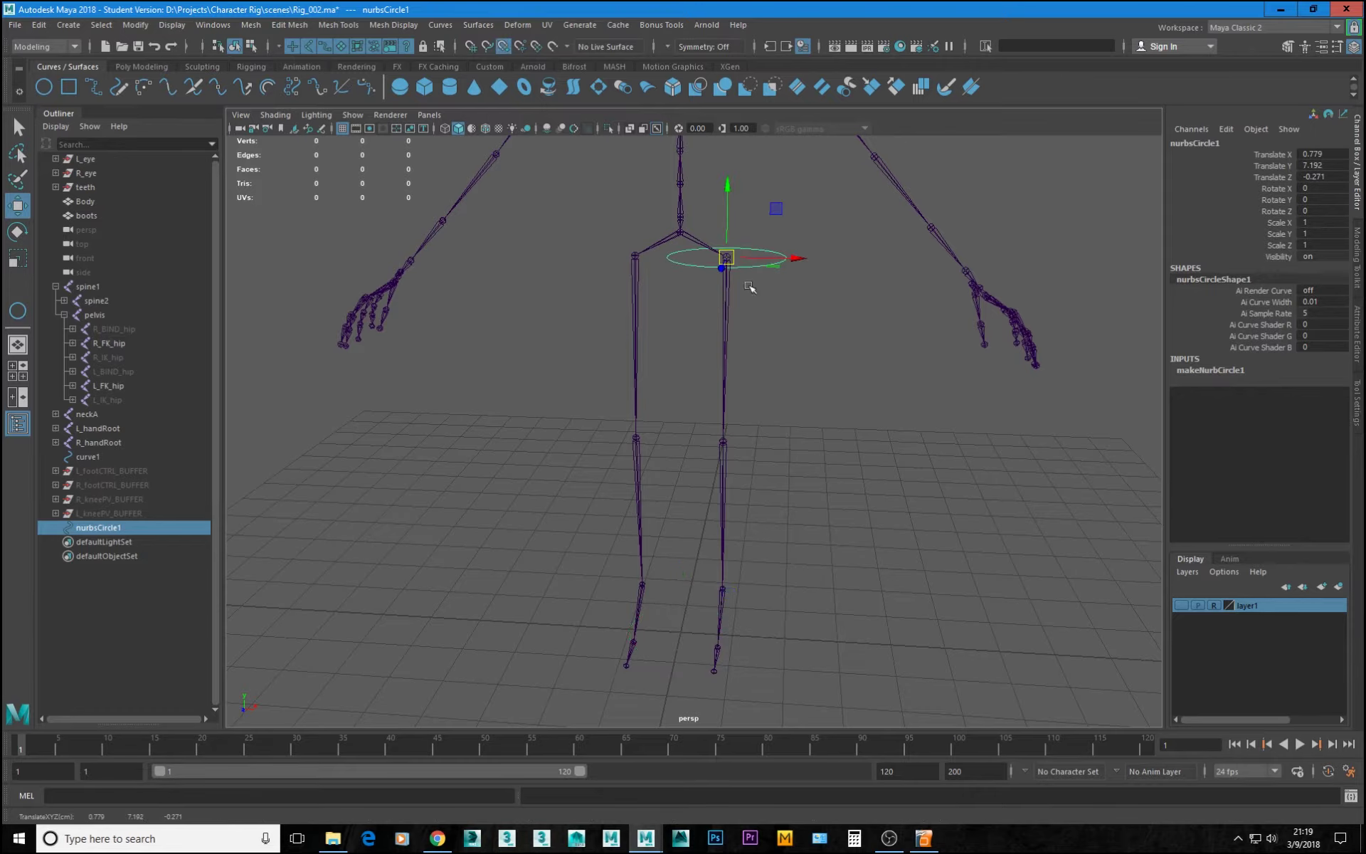
# - Scale the hip circle uniformly to about 0.771, checking it against the temporarily shown body mesh on layer1
pyautogui.keyDown('alt'); pyautogui.moveTo(774, 329); pyautogui.dragTo(759, 427, button='middle'); pyautogui.keyUp('alt')
pyautogui.keyDown('alt'); pyautogui.moveTo(759, 426); pyautogui.dragTo(880, 450); pyautogui.keyUp('alt')
pyautogui.click(1180, 605)
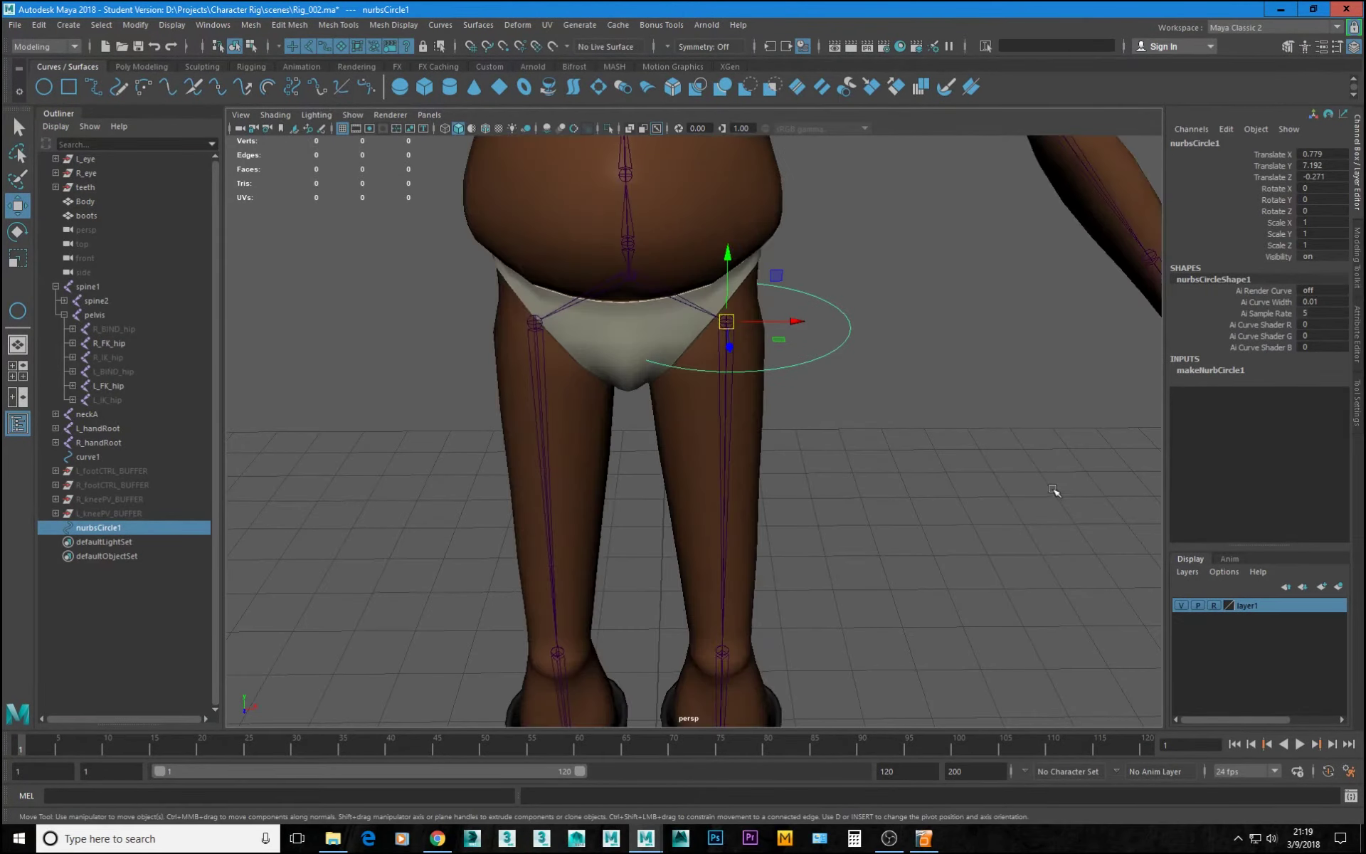
pyautogui.scroll(-3, 838, 420)
pyautogui.press('r')
pyautogui.moveTo(733, 403); pyautogui.dragTo(711, 402, button='middle')
pyautogui.keyDown('alt'); pyautogui.moveTo(662, 399); pyautogui.dragTo(642, 457); pyautogui.keyUp('alt')
pyautogui.moveTo(800, 453); pyautogui.dragTo(787, 452, button='middle')
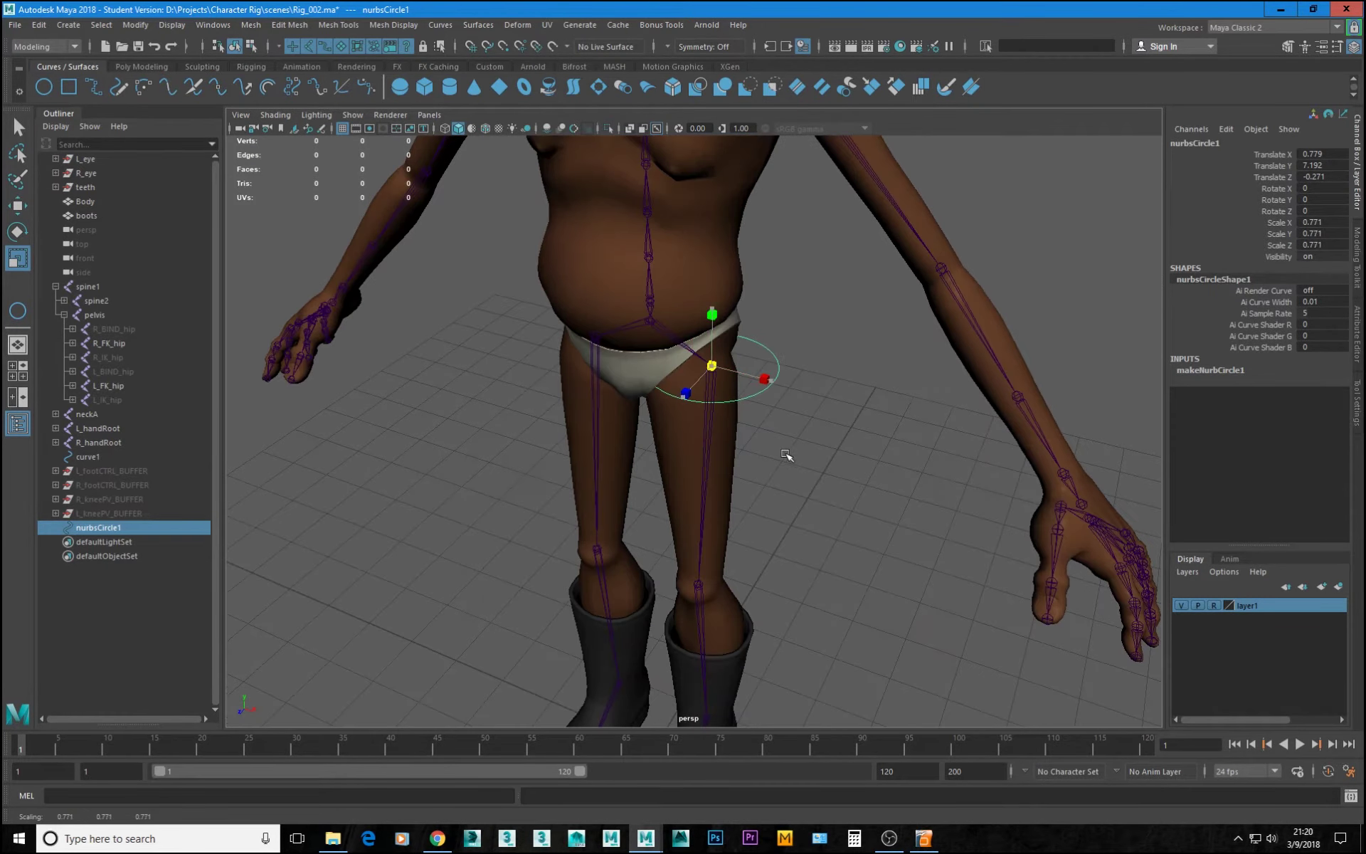
pyautogui.keyDown('alt'); pyautogui.moveTo(787, 451); pyautogui.dragTo(730, 421); pyautogui.keyUp('alt')
pyautogui.click(1181, 605)
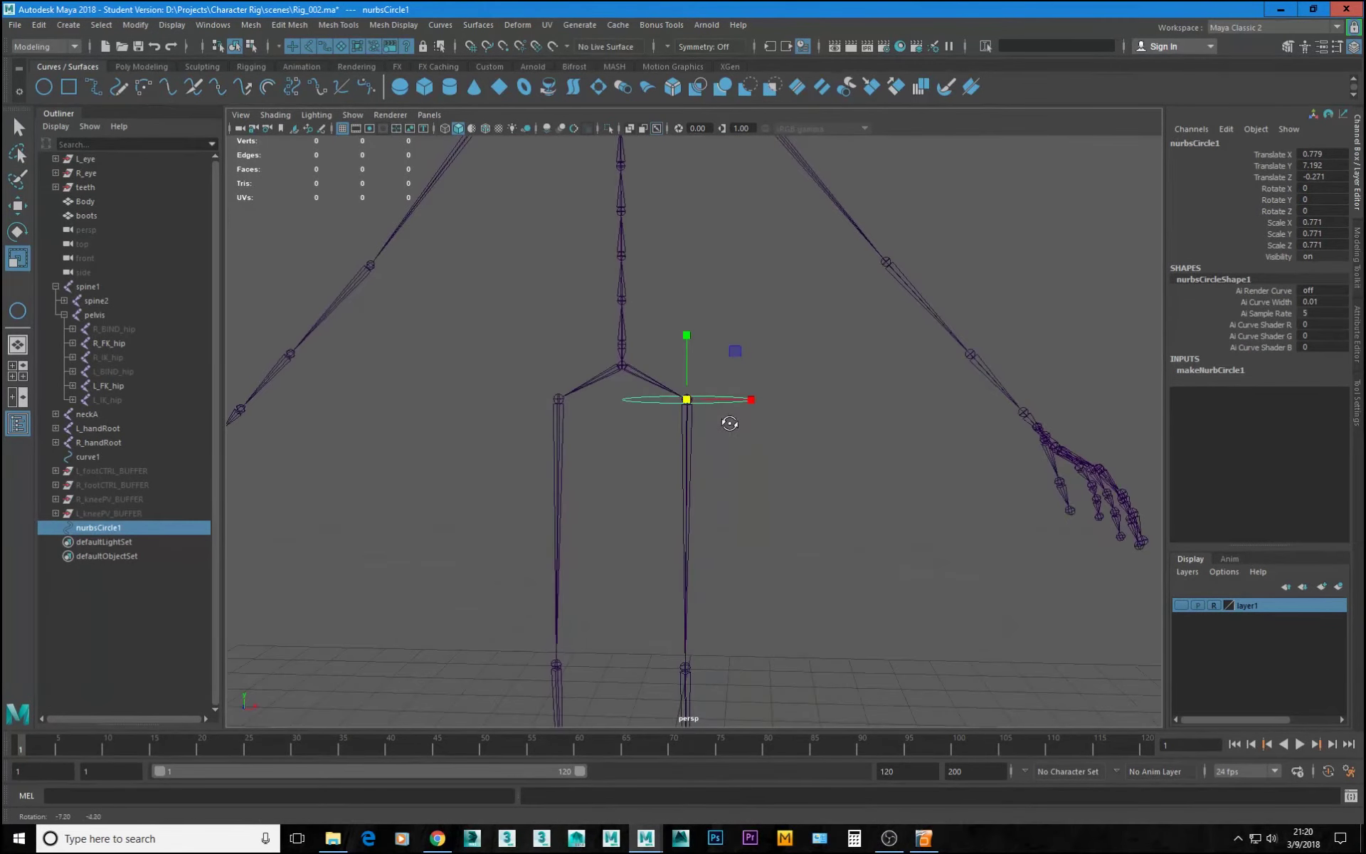
pyautogui.click(1181, 605)
pyautogui.keyDown('alt'); pyautogui.moveTo(918, 564); pyautogui.dragTo(838, 563); pyautogui.keyUp('alt')
pyautogui.click(1178, 606)
# - Duplicate the hip circle and snap the copy to the left FK knee joint
pyautogui.scroll(-3, 844, 559)
pyautogui.hotkey('ctrl', 'd')
pyautogui.press('w')
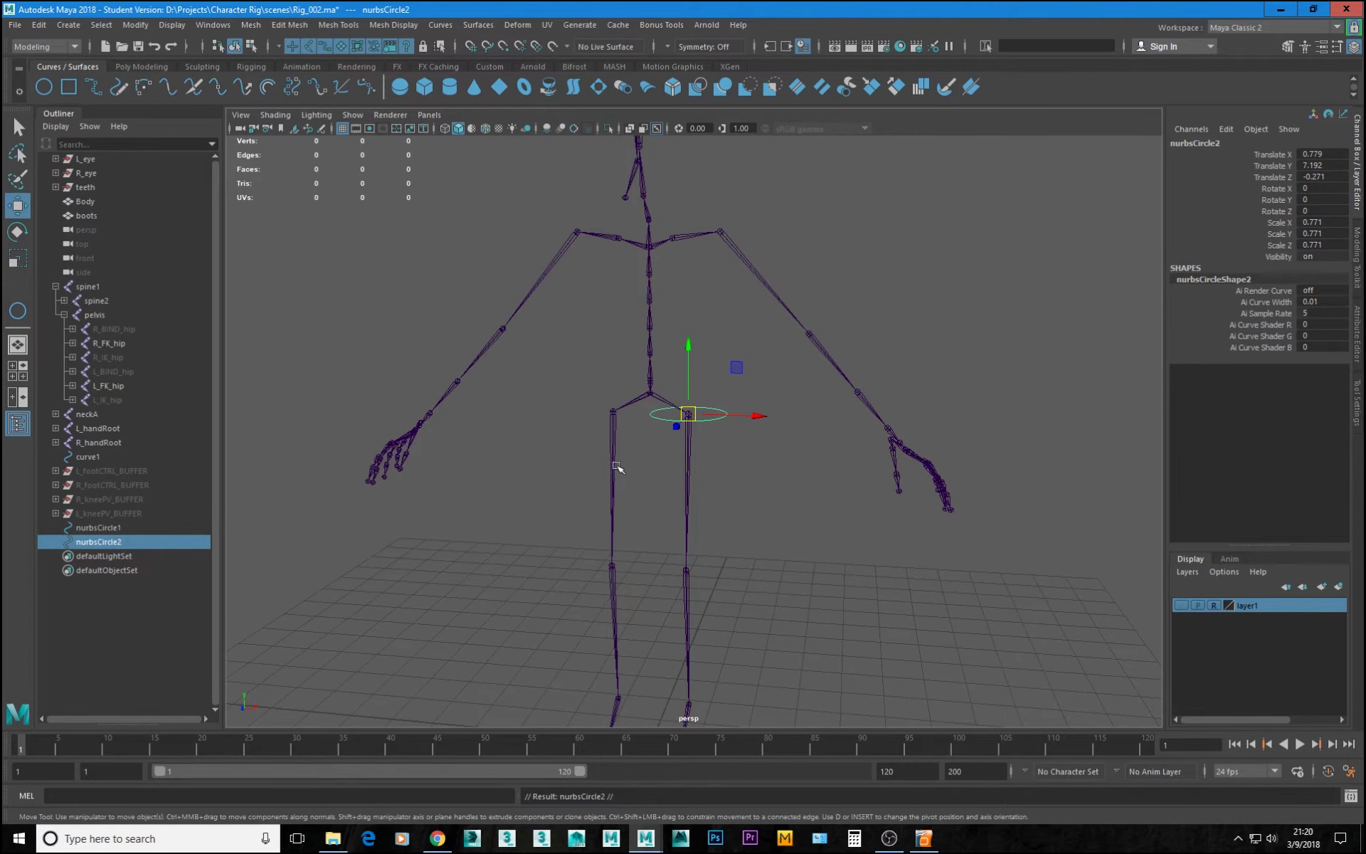
pyautogui.moveTo(687, 418); pyautogui.dragTo(686, 570)
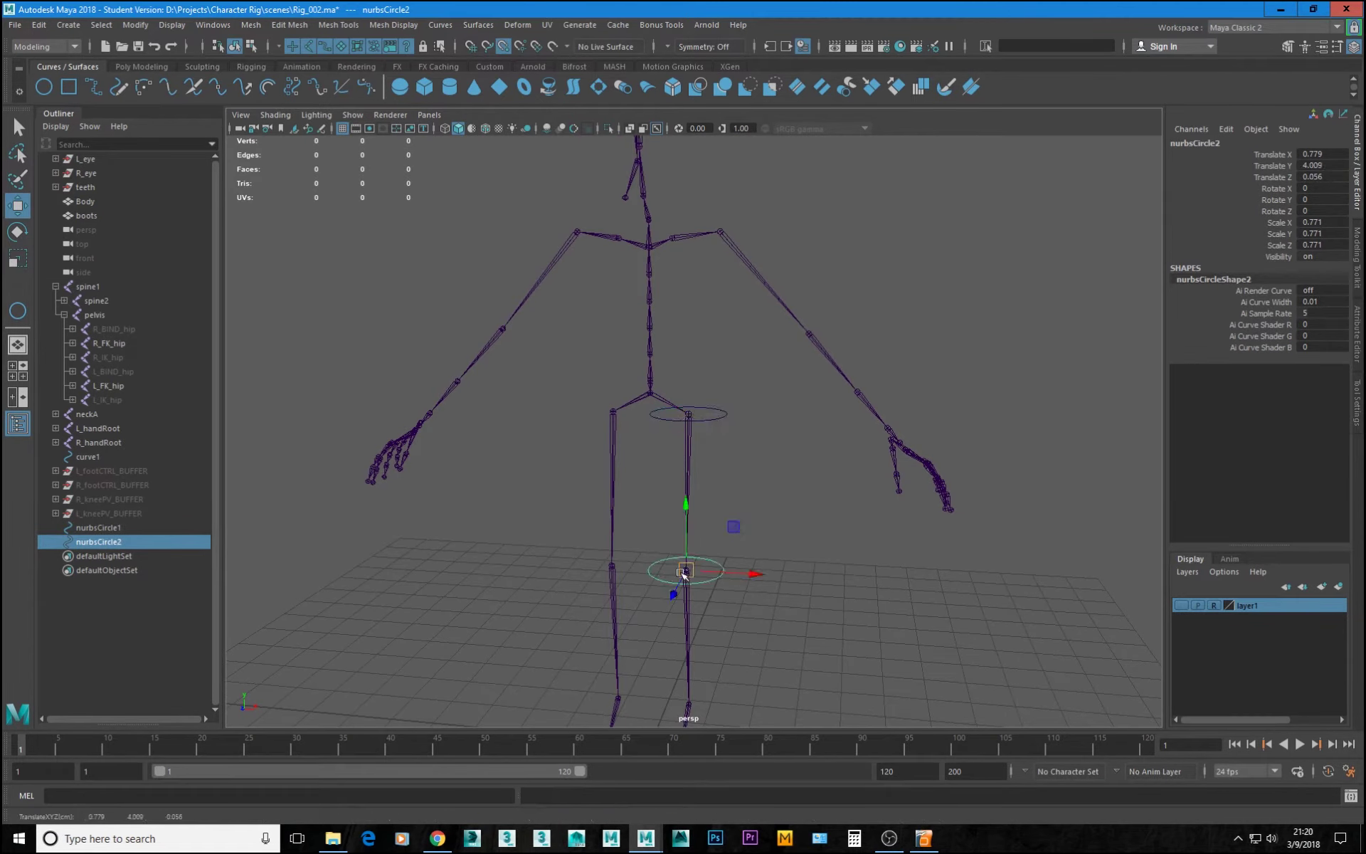
# - Scale the knee circle uniformly to about 0.741, showing the layer1 mesh for fitting and hiding it again
pyautogui.click(1184, 606)
pyautogui.keyDown('alt'); pyautogui.moveTo(758, 596); pyautogui.dragTo(742, 607); pyautogui.keyUp('alt')
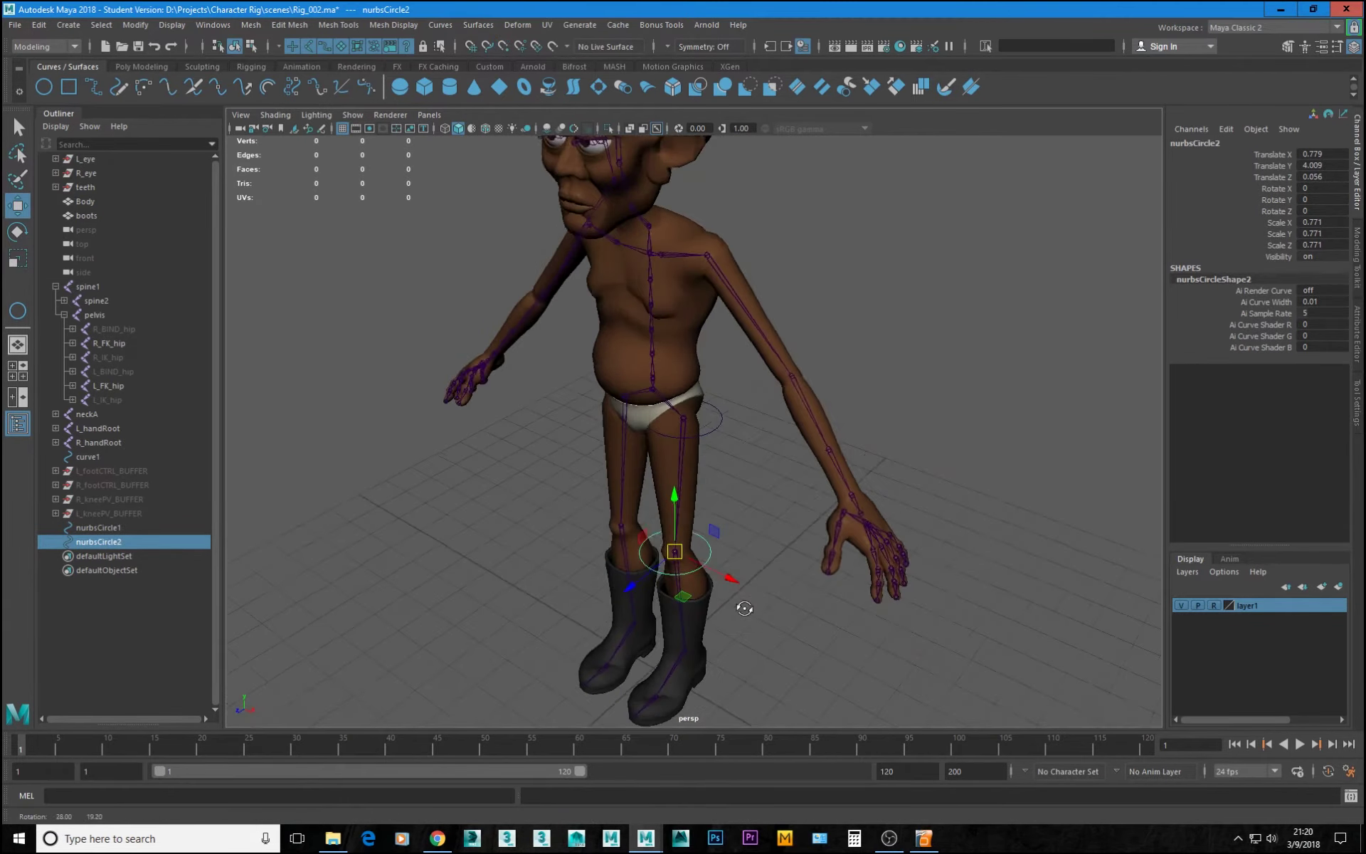
pyautogui.keyDown('alt'); pyautogui.moveTo(741, 607); pyautogui.dragTo(869, 531, button='middle'); pyautogui.keyUp('alt')
pyautogui.keyDown('alt'); pyautogui.moveTo(869, 531); pyautogui.dragTo(920, 579, button='right'); pyautogui.keyUp('alt')
pyautogui.press('r')
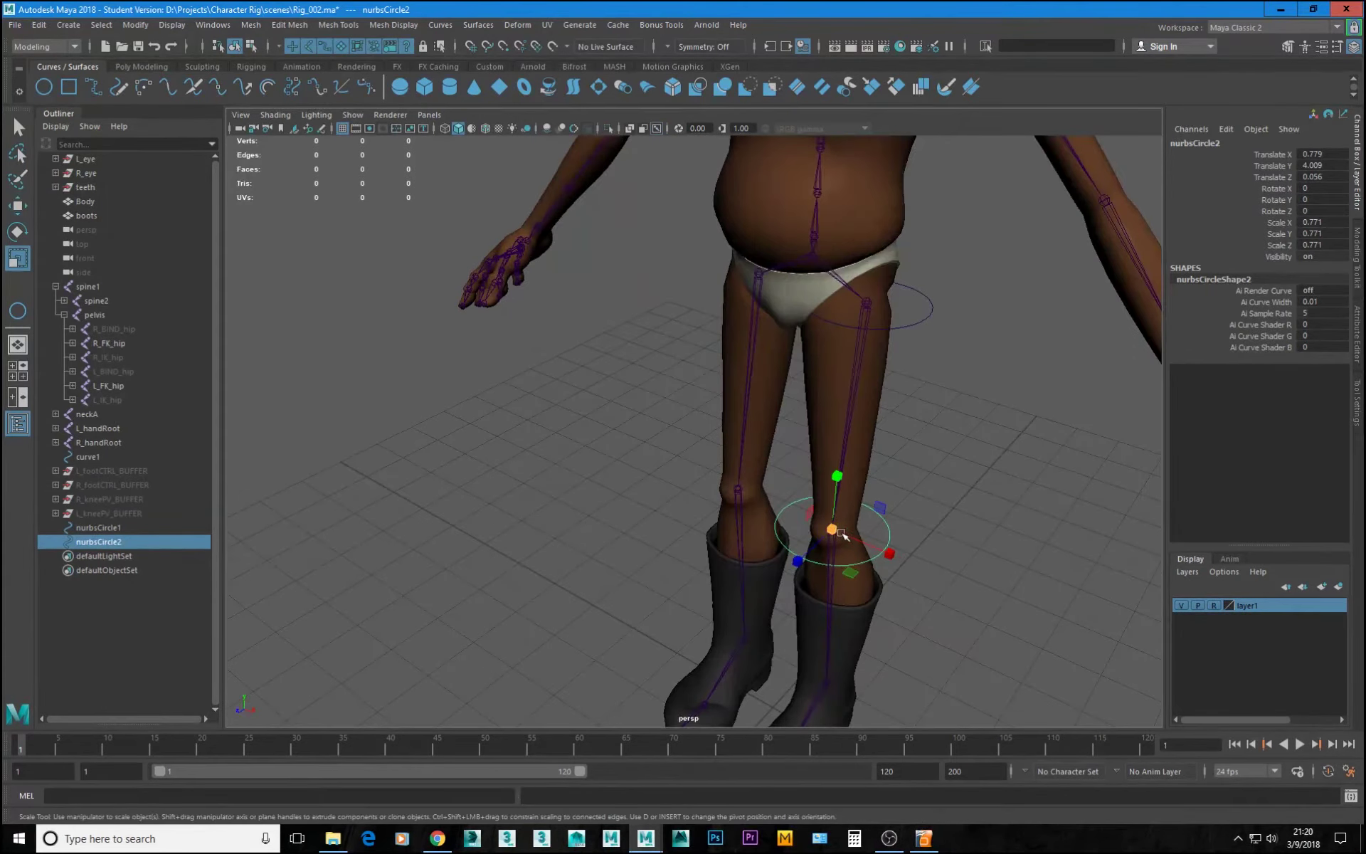
pyautogui.moveTo(832, 529); pyautogui.dragTo(840, 533)
pyautogui.keyDown('alt'); pyautogui.moveTo(875, 542); pyautogui.dragTo(852, 528, button='right'); pyautogui.keyUp('alt')
pyautogui.moveTo(852, 528)
pyautogui.keyDown('alt'); pyautogui.mouseDown()
pyautogui.moveTo(866, 497)
pyautogui.moveTo(870, 509)
pyautogui.mouseUp(); pyautogui.keyUp('alt')
pyautogui.click(1181, 606)
# - Duplicate the knee circle, snap the copy to the left FK ankle joint, and check its fit against the layer1 boot mesh
pyautogui.keyDown('alt'); pyautogui.moveTo(882, 597); pyautogui.dragTo(808, 577, button='right'); pyautogui.keyUp('alt')
pyautogui.keyDown('alt'); pyautogui.moveTo(808, 576); pyautogui.dragTo(786, 532, button='middle'); pyautogui.keyUp('alt')
pyautogui.hotkey('ctrl', 'd')
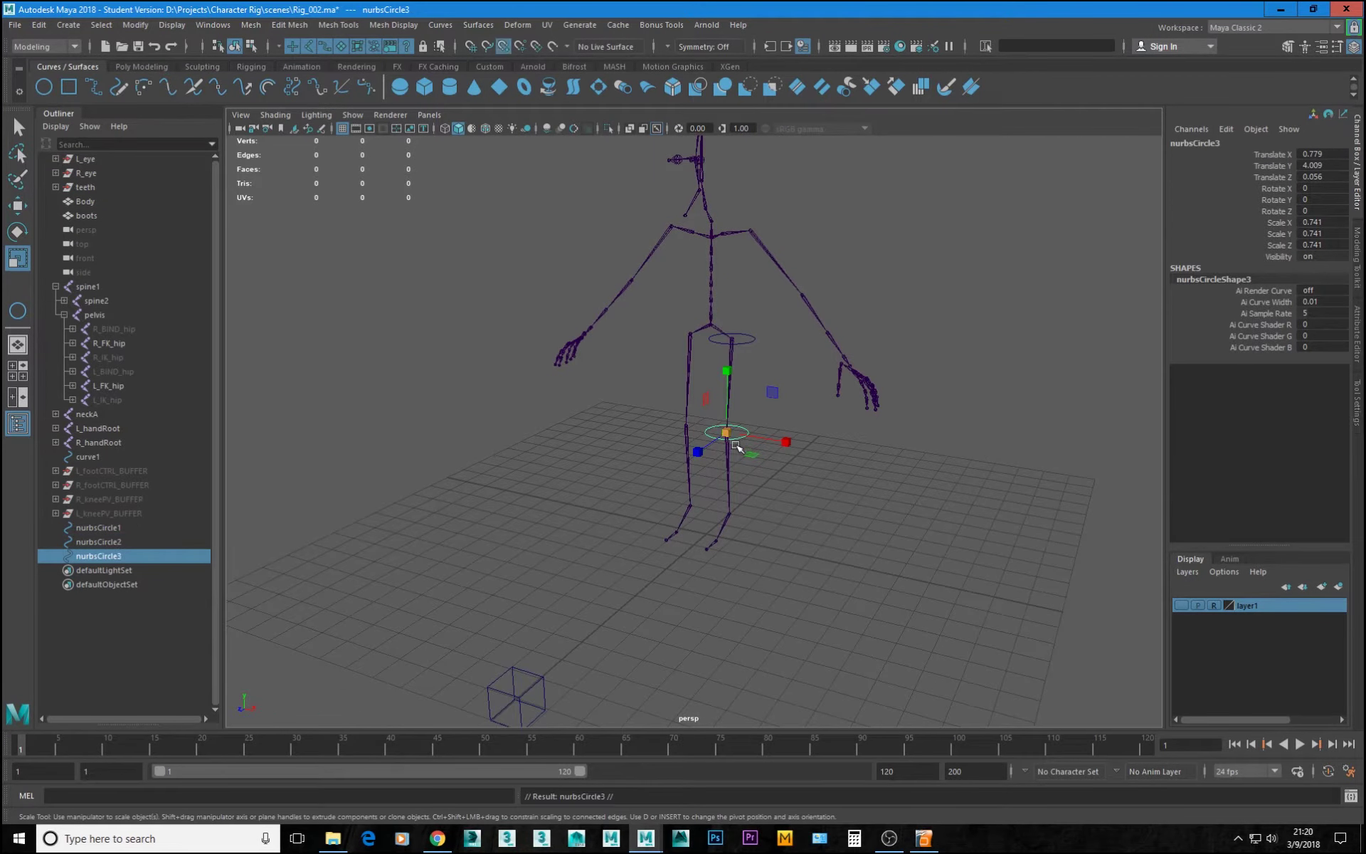
pyautogui.press('w')
pyautogui.moveTo(728, 438); pyautogui.dragTo(734, 518)
pyautogui.keyDown('alt'); pyautogui.moveTo(795, 578); pyautogui.dragTo(713, 534, button='middle'); pyautogui.keyUp('alt')
pyautogui.keyDown('alt'); pyautogui.moveTo(714, 534); pyautogui.dragTo(784, 552, button='right'); pyautogui.keyUp('alt')
pyautogui.keyDown('alt'); pyautogui.moveTo(784, 553); pyautogui.dragTo(896, 609, button='middle'); pyautogui.keyUp('alt')
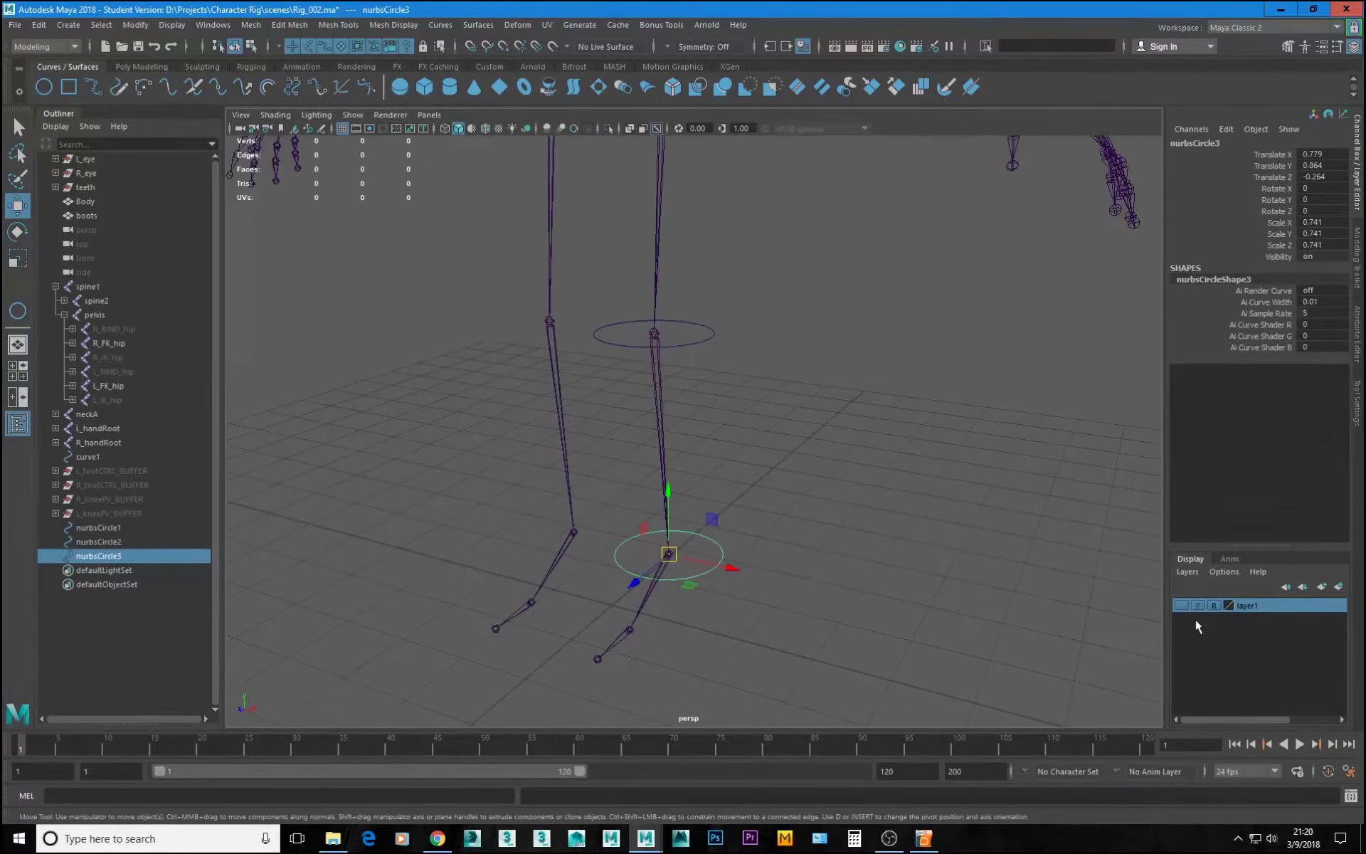
pyautogui.keyDown('alt'); pyautogui.moveTo(666, 542); pyautogui.dragTo(748, 551); pyautogui.keyUp('alt')
pyautogui.click(1182, 605)
pyautogui.keyDown('alt'); pyautogui.moveTo(755, 623); pyautogui.dragTo(711, 601); pyautogui.keyUp('alt')
pyautogui.moveTo(821, 621)
pyautogui.keyDown('alt'); pyautogui.mouseDown()
pyautogui.moveTo(838, 649)
pyautogui.moveTo(806, 632)
pyautogui.mouseUp(); pyautogui.keyUp('alt')
pyautogui.click(1182, 606)
# - Duplicate the ankle circle, snap the copy to the left ball joint, and scale it to about 0.632 with the layer1 mesh shown
pyautogui.hotkey('ctrl', 'd')
pyautogui.moveTo(753, 538); pyautogui.dragTo(687, 554)
pyautogui.click(1182, 606)
pyautogui.keyDown('alt'); pyautogui.moveTo(890, 641); pyautogui.dragTo(790, 601); pyautogui.keyUp('alt')
pyautogui.press('r')
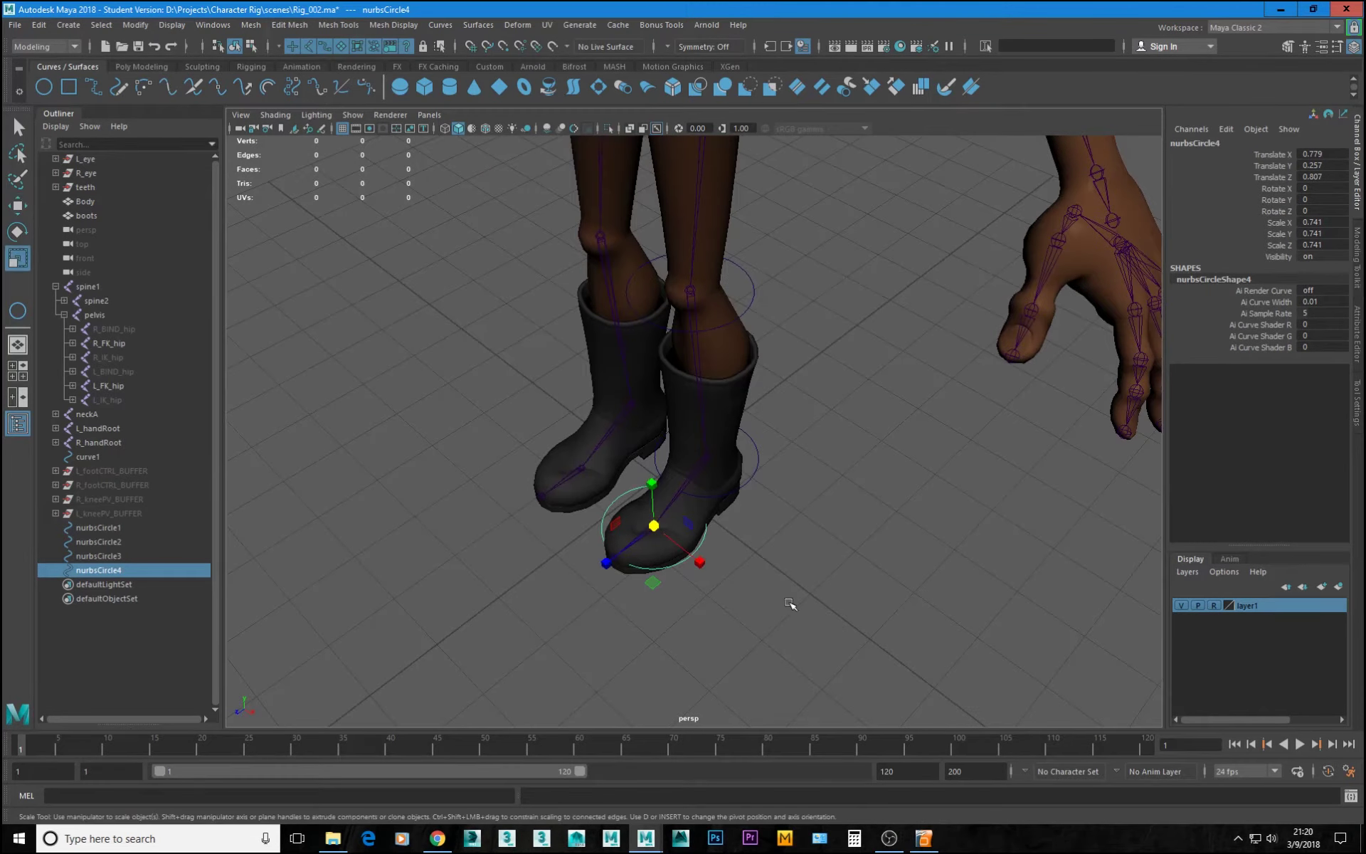
pyautogui.moveTo(653, 527); pyautogui.dragTo(615, 516)
pyautogui.keyDown('alt'); pyautogui.moveTo(757, 610); pyautogui.dragTo(725, 543, button='middle'); pyautogui.keyUp('alt')
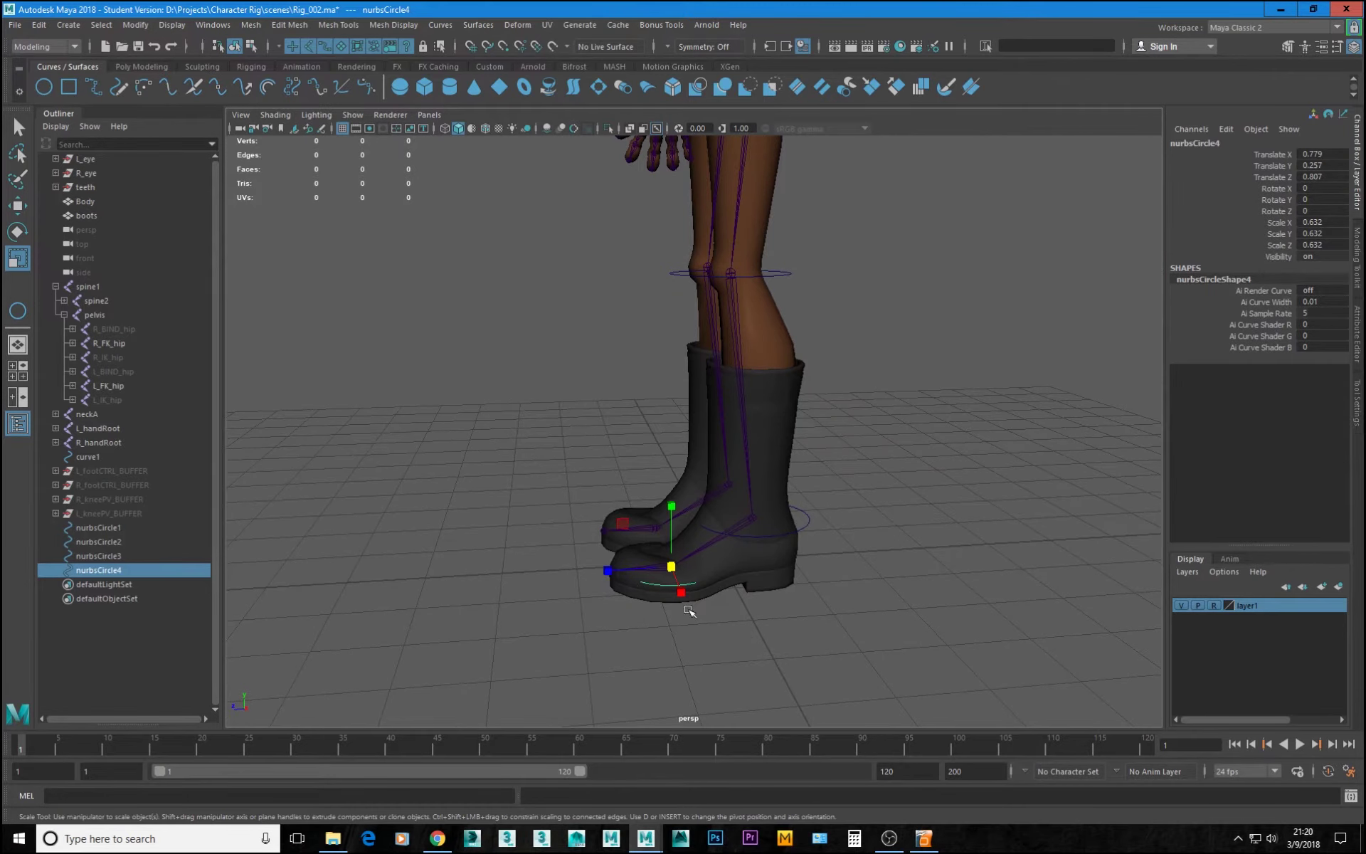
# - Scale the left ball circle uniformly to about 0.659 around the boot and hide the layer1 mesh
pyautogui.keyDown('alt'); pyautogui.moveTo(669, 611); pyautogui.dragTo(844, 589); pyautogui.keyUp('alt')
pyautogui.moveTo(587, 589); pyautogui.dragTo(602, 591)
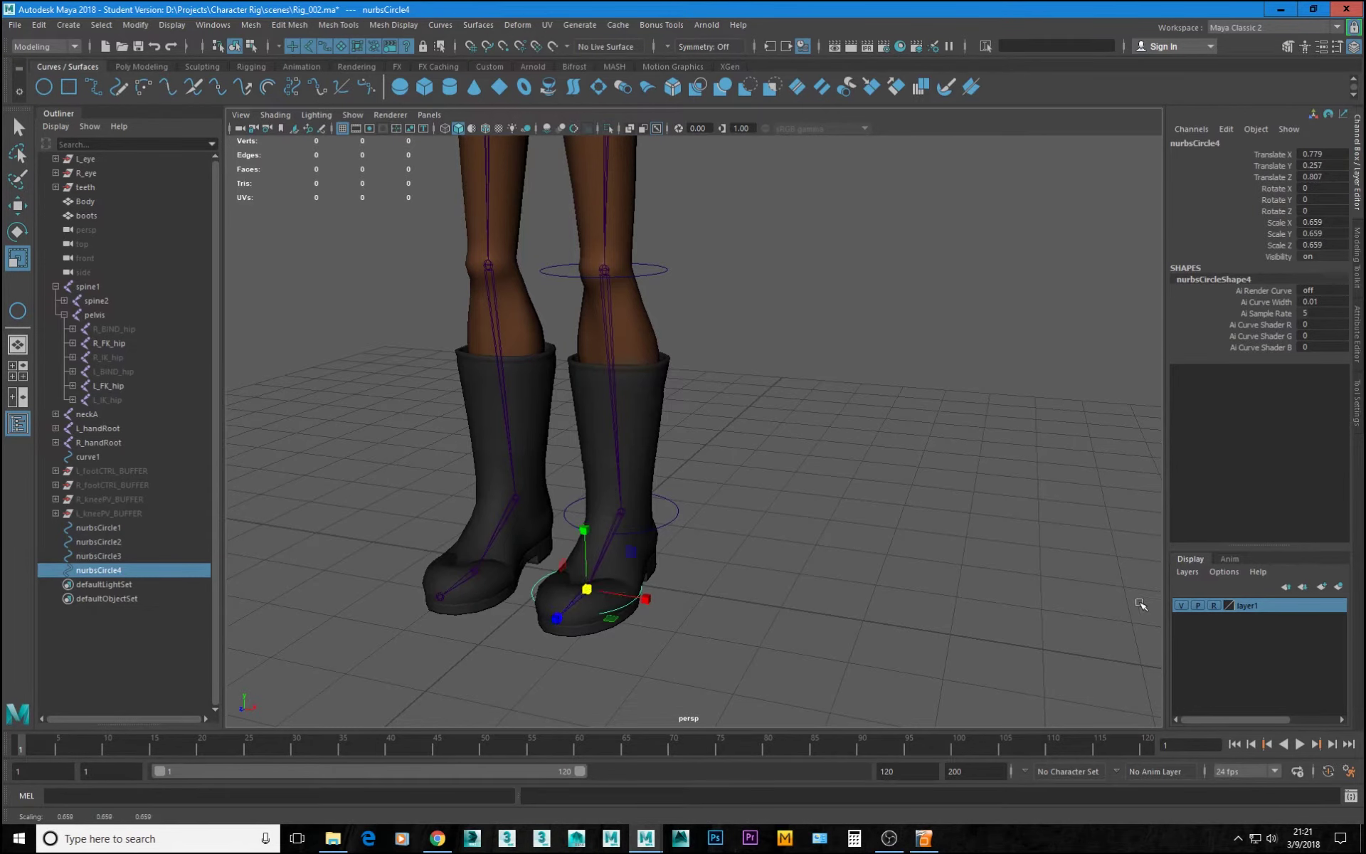
pyautogui.click(1182, 605)
pyautogui.scroll(-2, 870, 545)
pyautogui.scroll(-2, 870, 545)
pyautogui.keyDown('alt'); pyautogui.moveTo(869, 545); pyautogui.dragTo(982, 702, button='middle'); pyautogui.keyUp('alt')
pyautogui.scroll(-4, 982, 702)
pyautogui.keyDown('alt'); pyautogui.moveTo(868, 597); pyautogui.dragTo(912, 564); pyautogui.keyUp('alt')
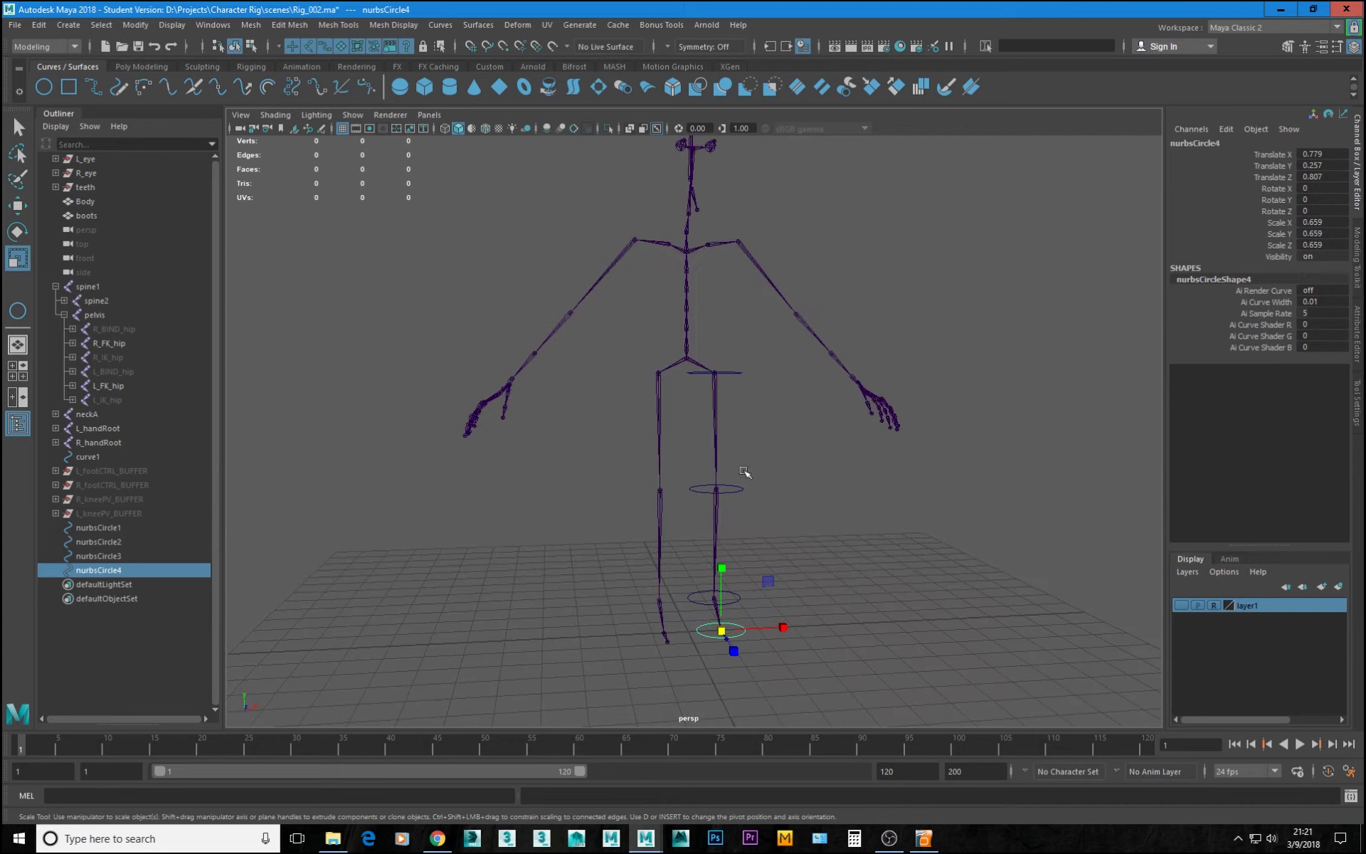
pyautogui.keyDown('alt'); pyautogui.moveTo(745, 472); pyautogui.dragTo(692, 448); pyautogui.keyUp('alt')
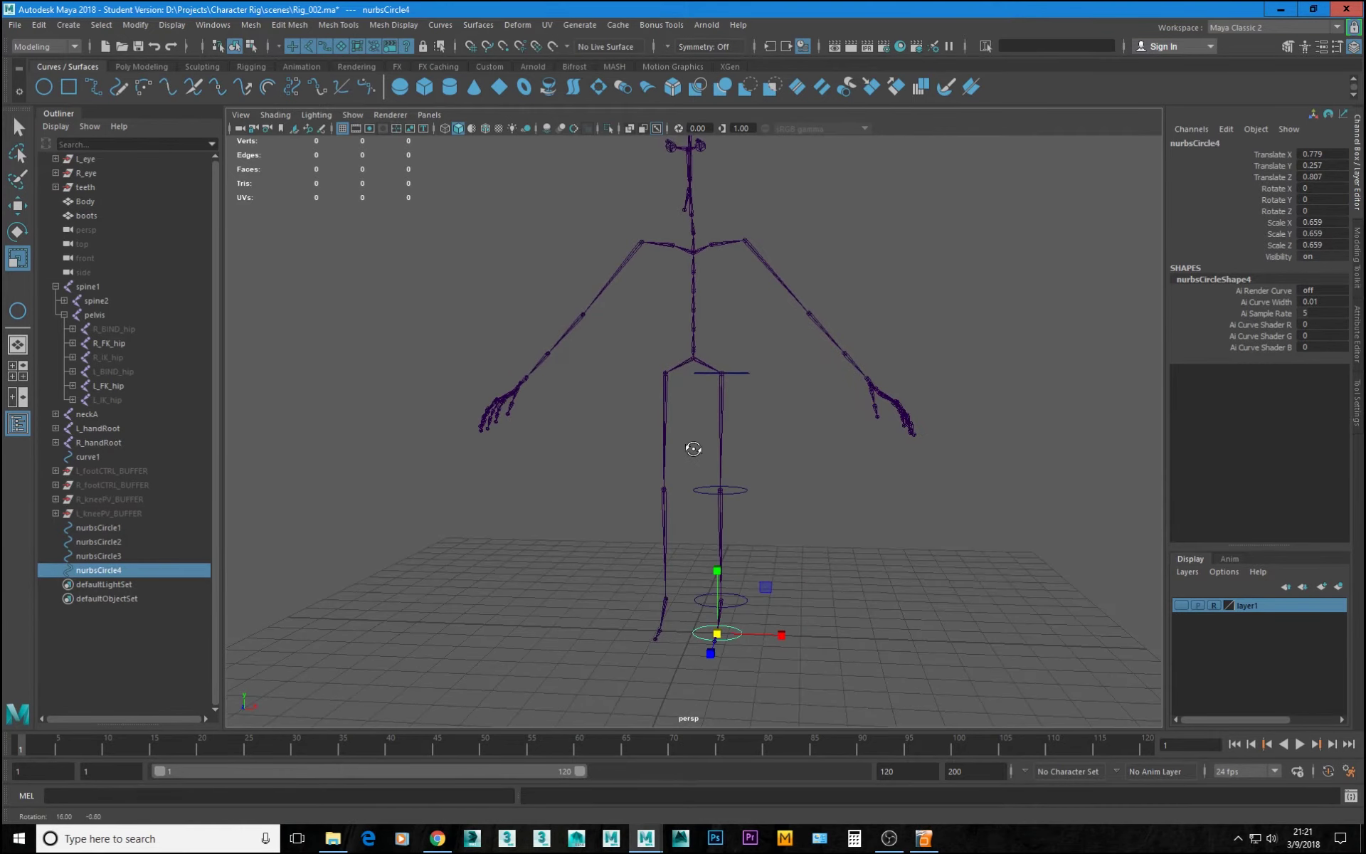
# - Unhide the L_footCTRL_BUFFER and R_footCTRL_BUFFER groups
pyautogui.click(748, 371)
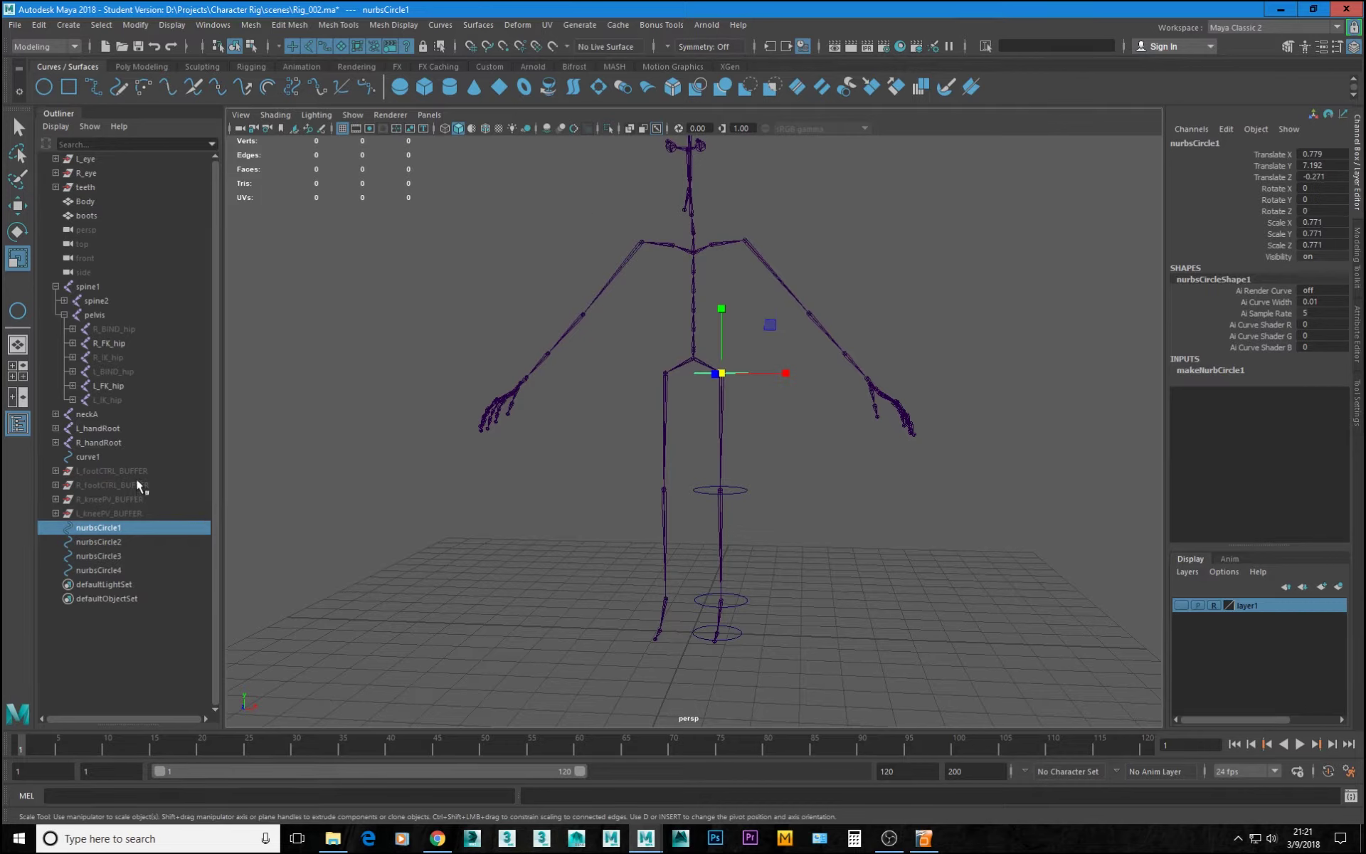
pyautogui.moveTo(141, 471); pyautogui.dragTo(143, 485)
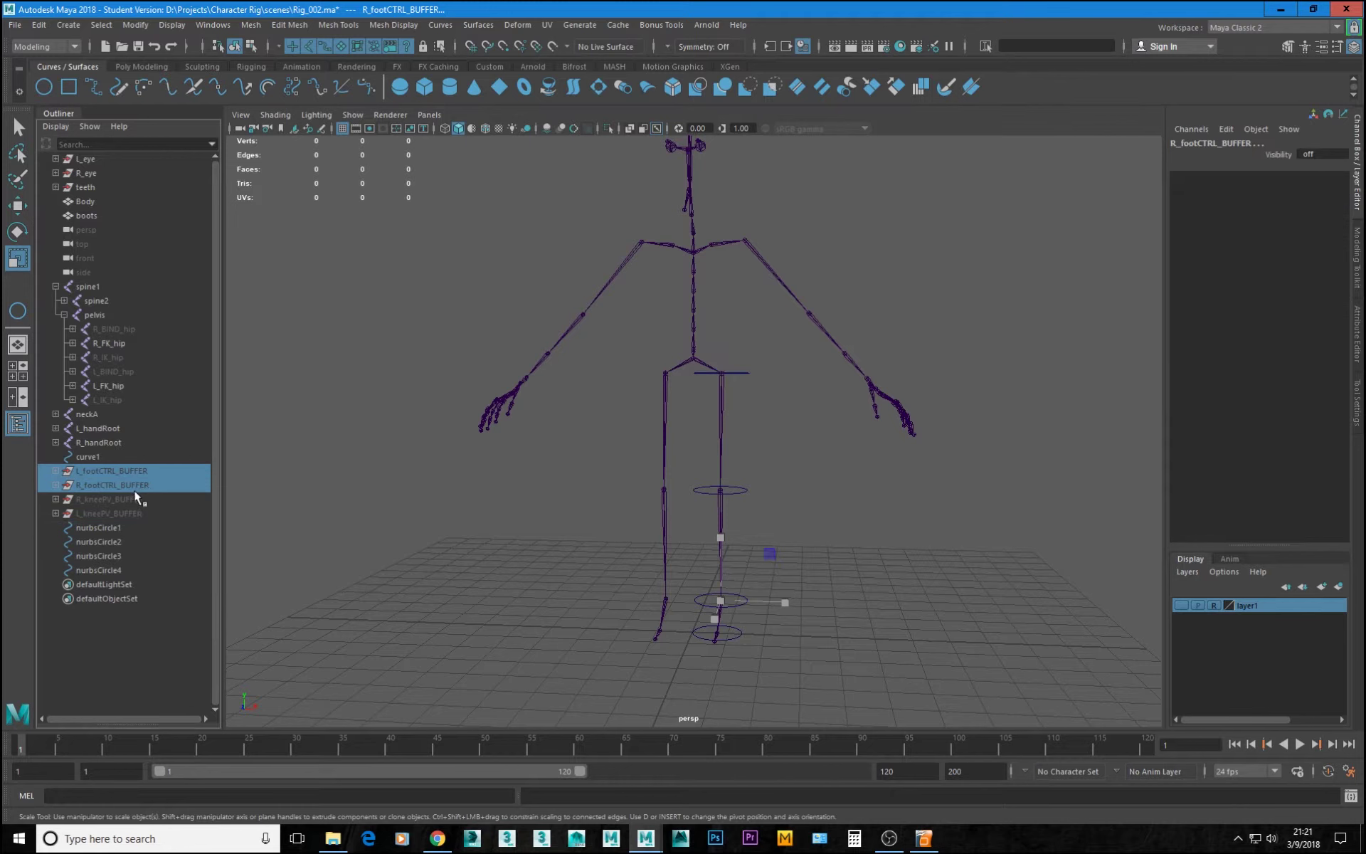
pyautogui.hotkey('shift', 'h')
pyautogui.click(781, 618)
pyautogui.keyDown('alt'); pyautogui.moveTo(780, 618); pyautogui.dragTo(762, 680); pyautogui.keyUp('alt')
pyautogui.keyDown('alt'); pyautogui.moveTo(762, 680); pyautogui.dragTo(762, 654, button='right'); pyautogui.keyUp('alt')
# - Enable drawing overrides on the left hip circle's shape and set its index colour to red
pyautogui.moveTo(736, 335); pyautogui.dragTo(761, 382)
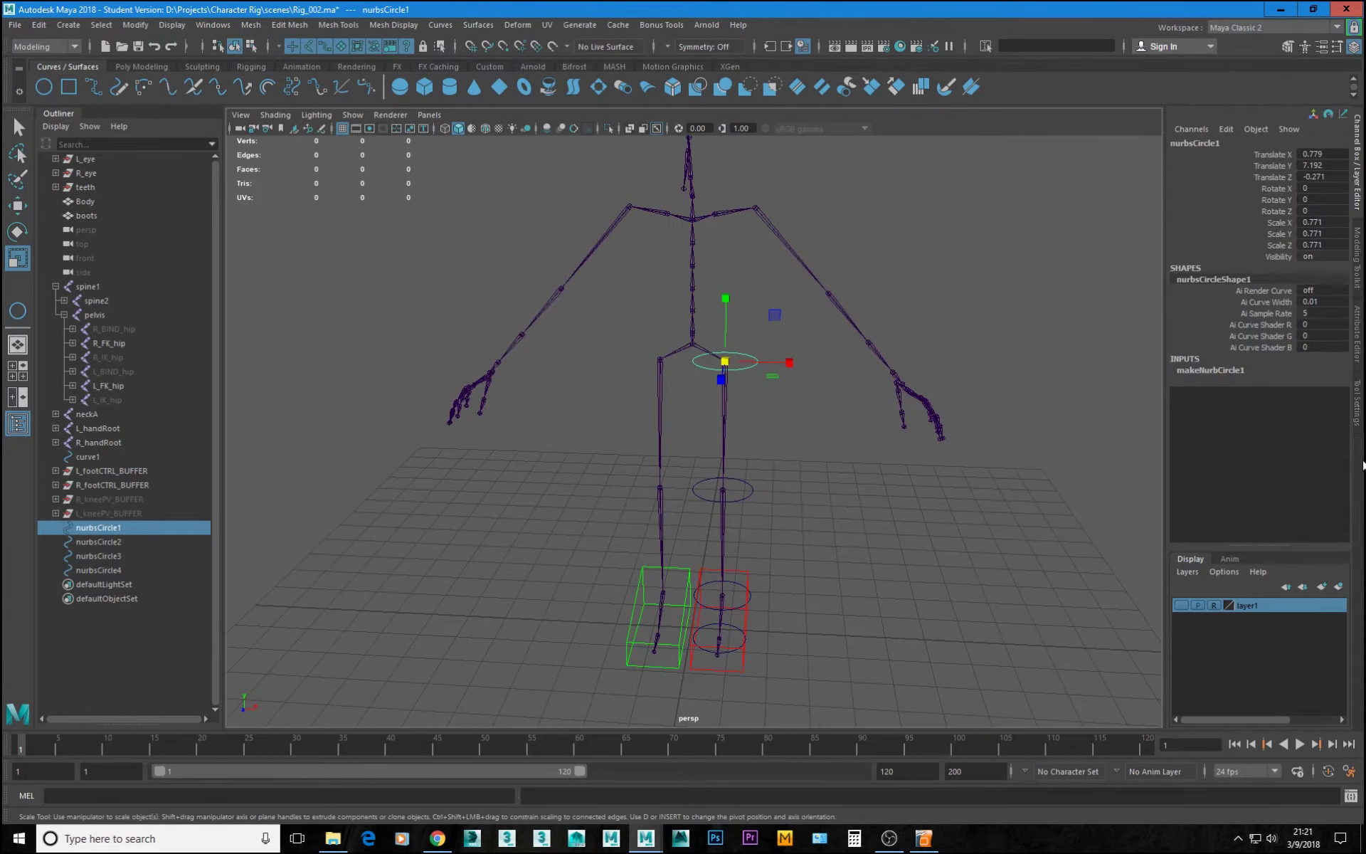
pyautogui.click(1359, 331)
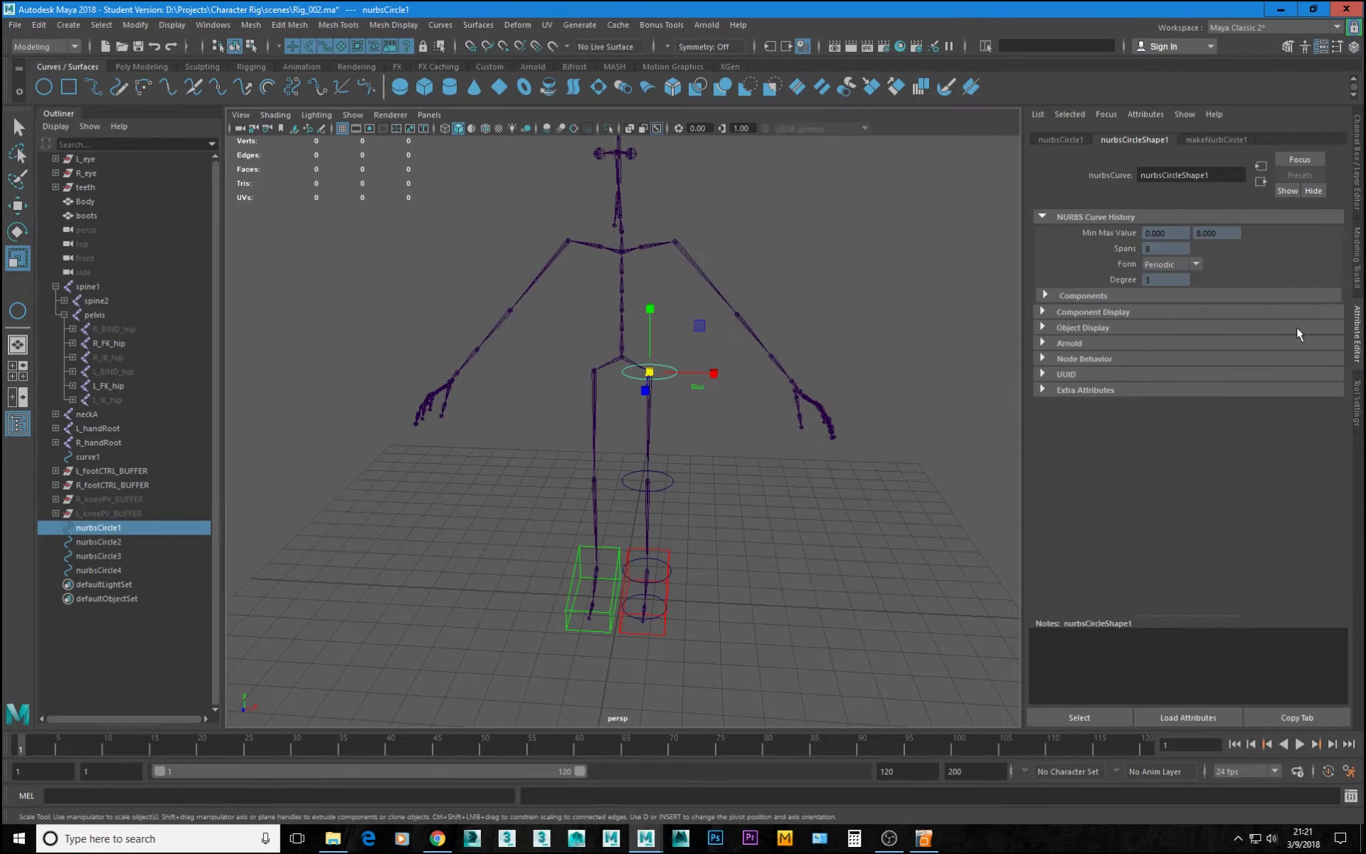
pyautogui.click(1222, 137)
pyautogui.click(1117, 145)
pyautogui.click(1041, 327)
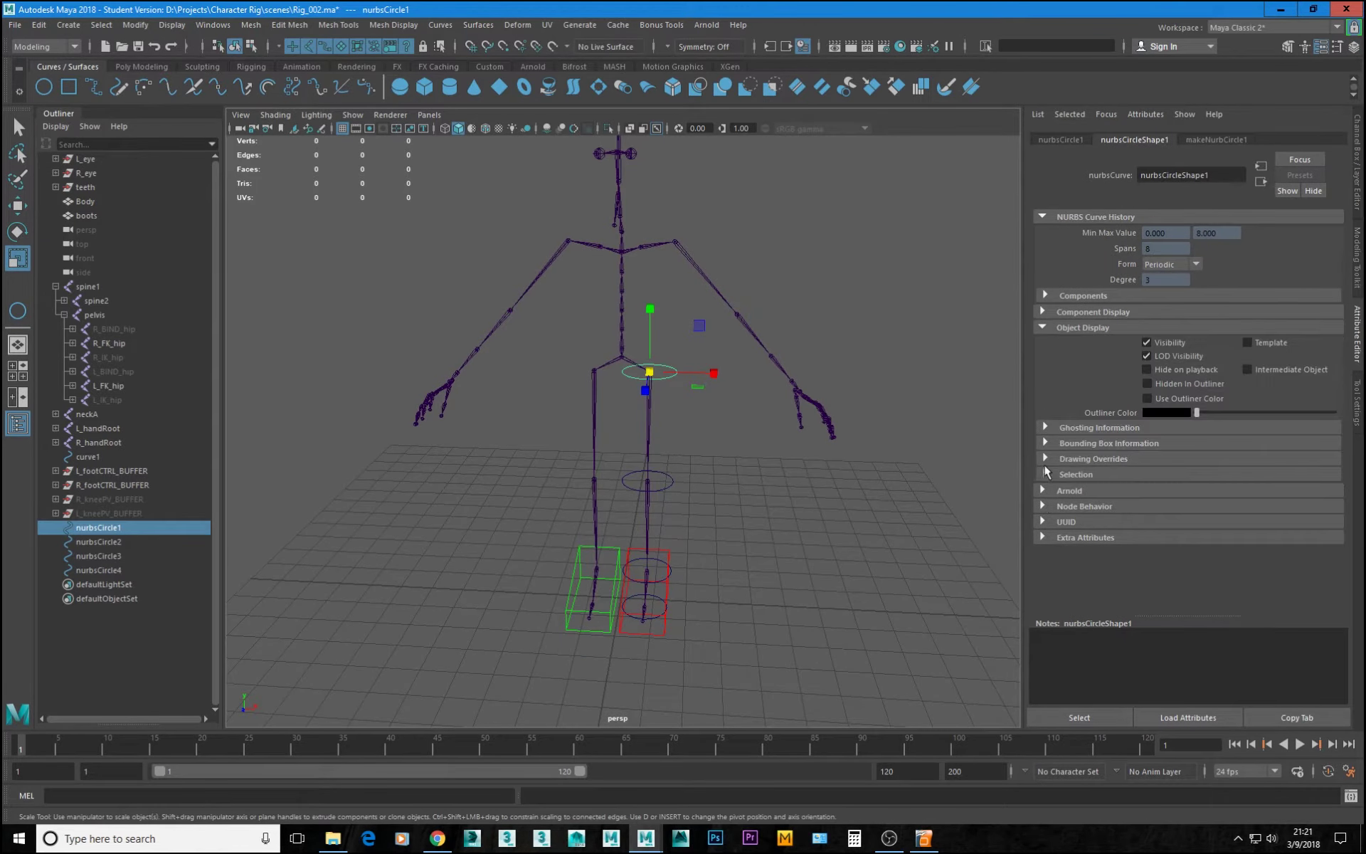
pyautogui.click(1045, 459)
pyautogui.click(1173, 475)
pyautogui.moveTo(1201, 589); pyautogui.dragTo(1250, 593)
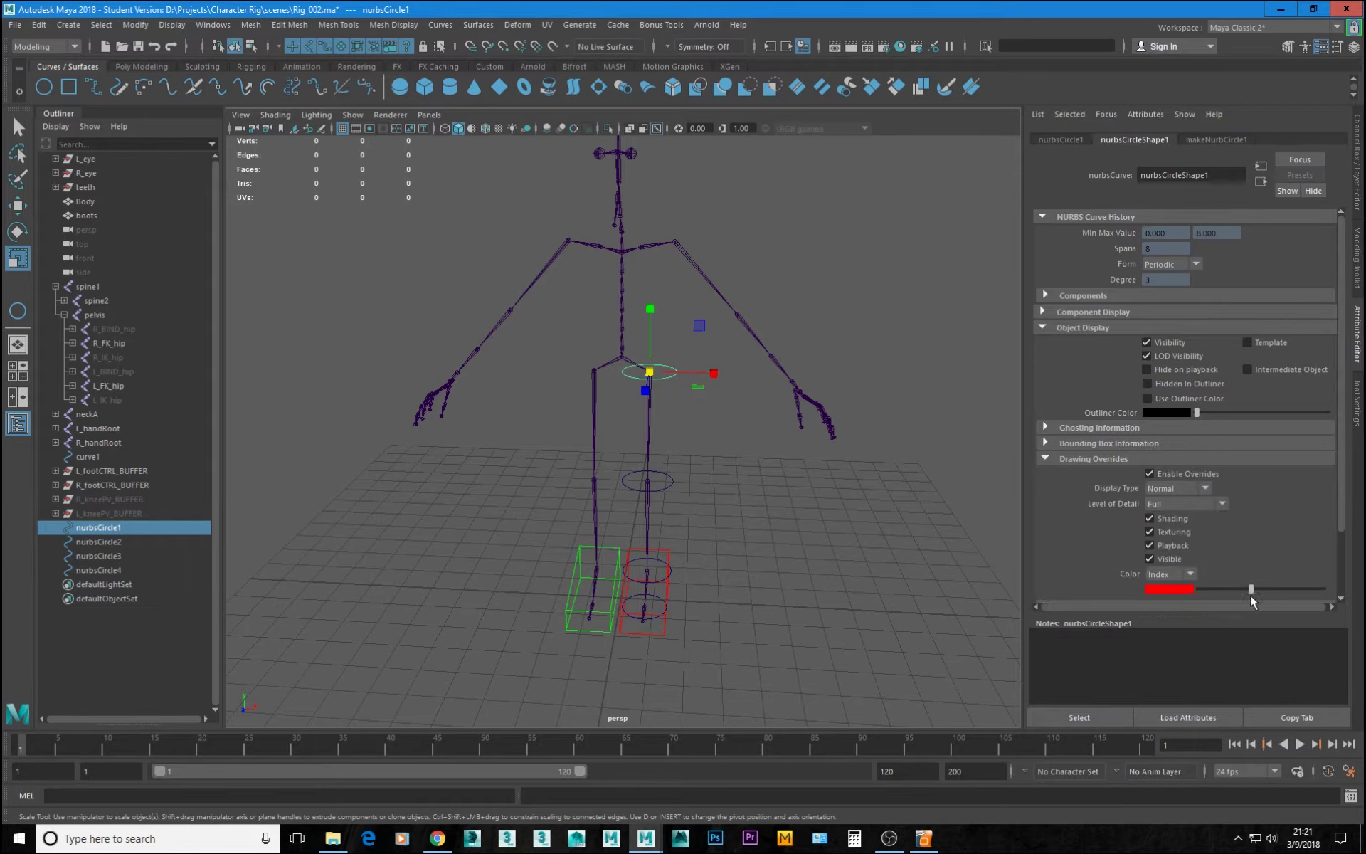
# - Enable drawing overrides on the left knee circle's shape and set its index colour to red
pyautogui.click(667, 486)
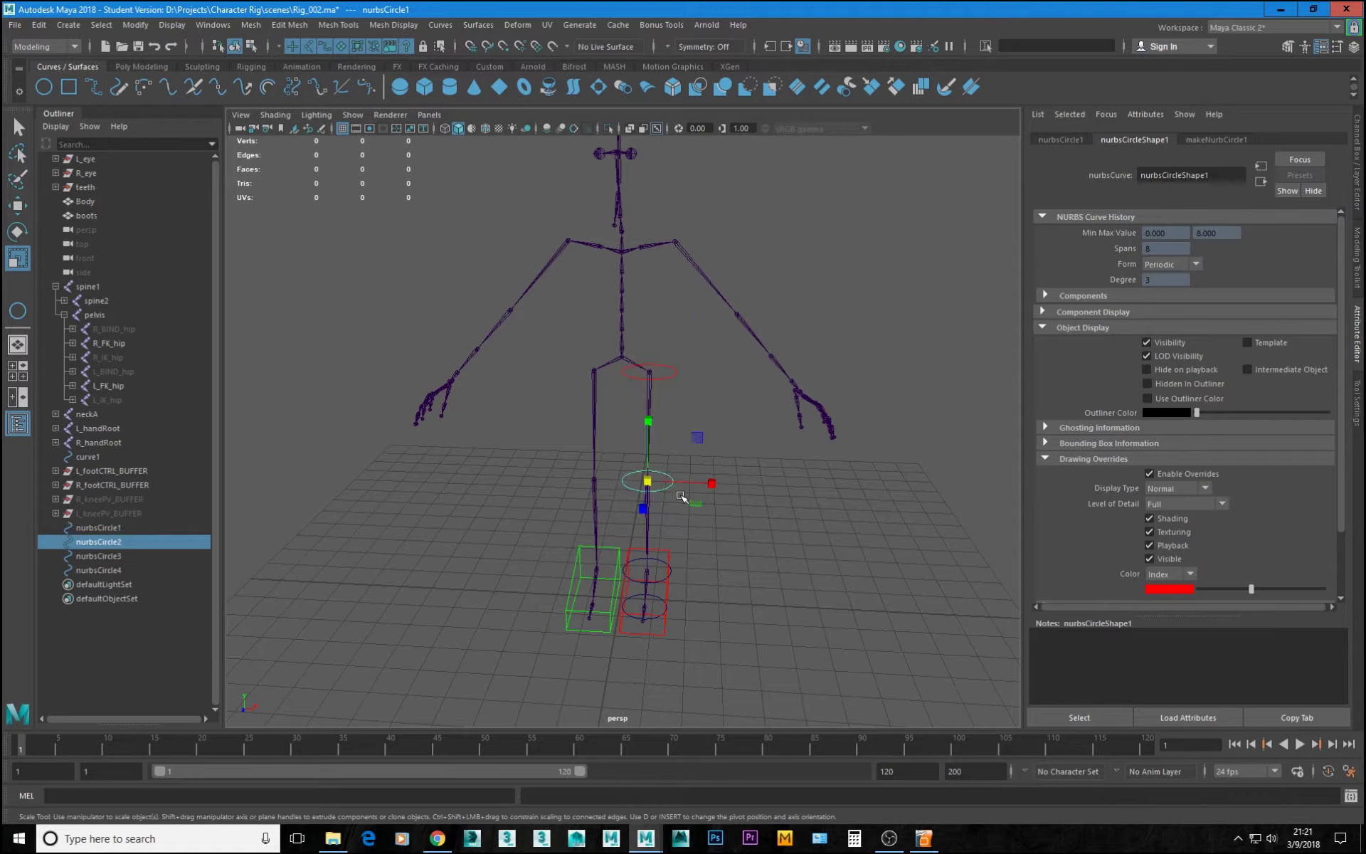
pyautogui.click(1150, 475)
pyautogui.moveTo(1242, 589); pyautogui.dragTo(1251, 596)
# - Enable drawing overrides on the left ankle circle's shape and set its index colour to red
pyautogui.keyDown('alt'); pyautogui.moveTo(799, 537); pyautogui.dragTo(852, 481, button='middle'); pyautogui.keyUp('alt')
pyautogui.keyDown('alt'); pyautogui.moveTo(853, 480); pyautogui.dragTo(852, 589, button='right'); pyautogui.keyUp('alt')
pyautogui.keyDown('alt'); pyautogui.moveTo(853, 589); pyautogui.dragTo(683, 454, button='middle'); pyautogui.keyUp('alt')
pyautogui.keyDown('alt'); pyautogui.moveTo(683, 454); pyautogui.dragTo(705, 514, button='right'); pyautogui.keyUp('alt')
pyautogui.click(676, 508)
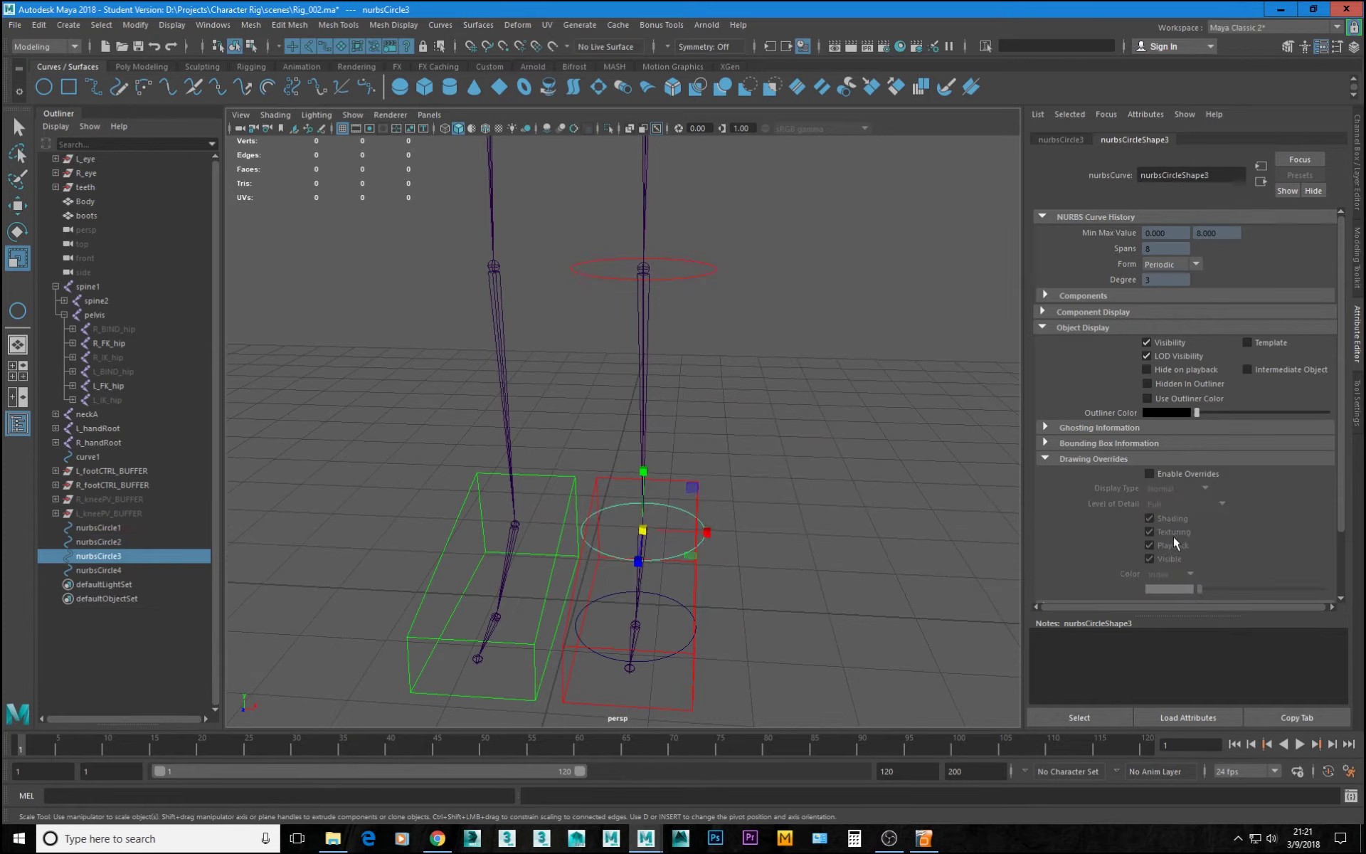
pyautogui.click(1150, 474)
pyautogui.moveTo(1235, 592); pyautogui.dragTo(1249, 598)
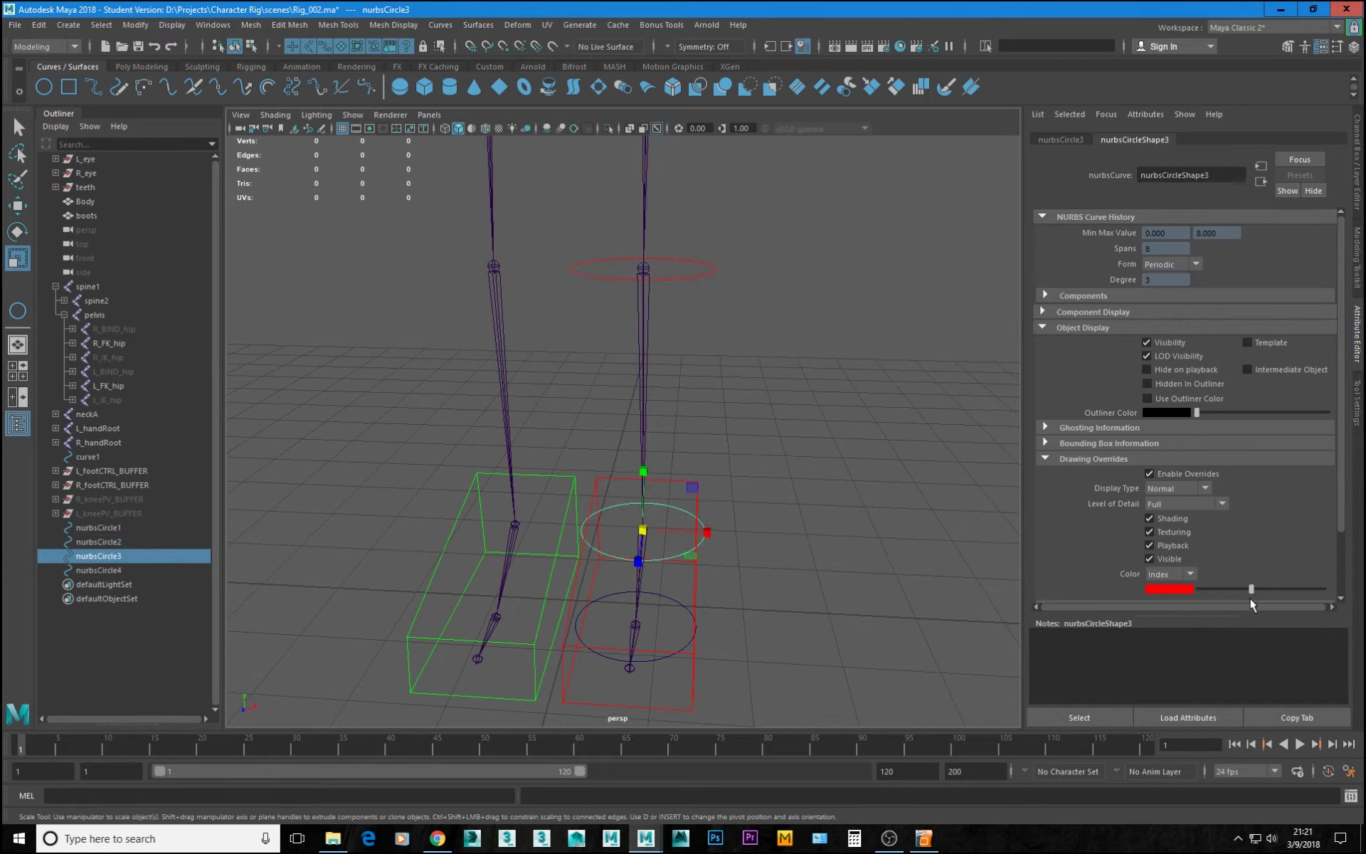
# - Enable drawing overrides on the left ball circle's shape and set its index colour to red
pyautogui.click(675, 606)
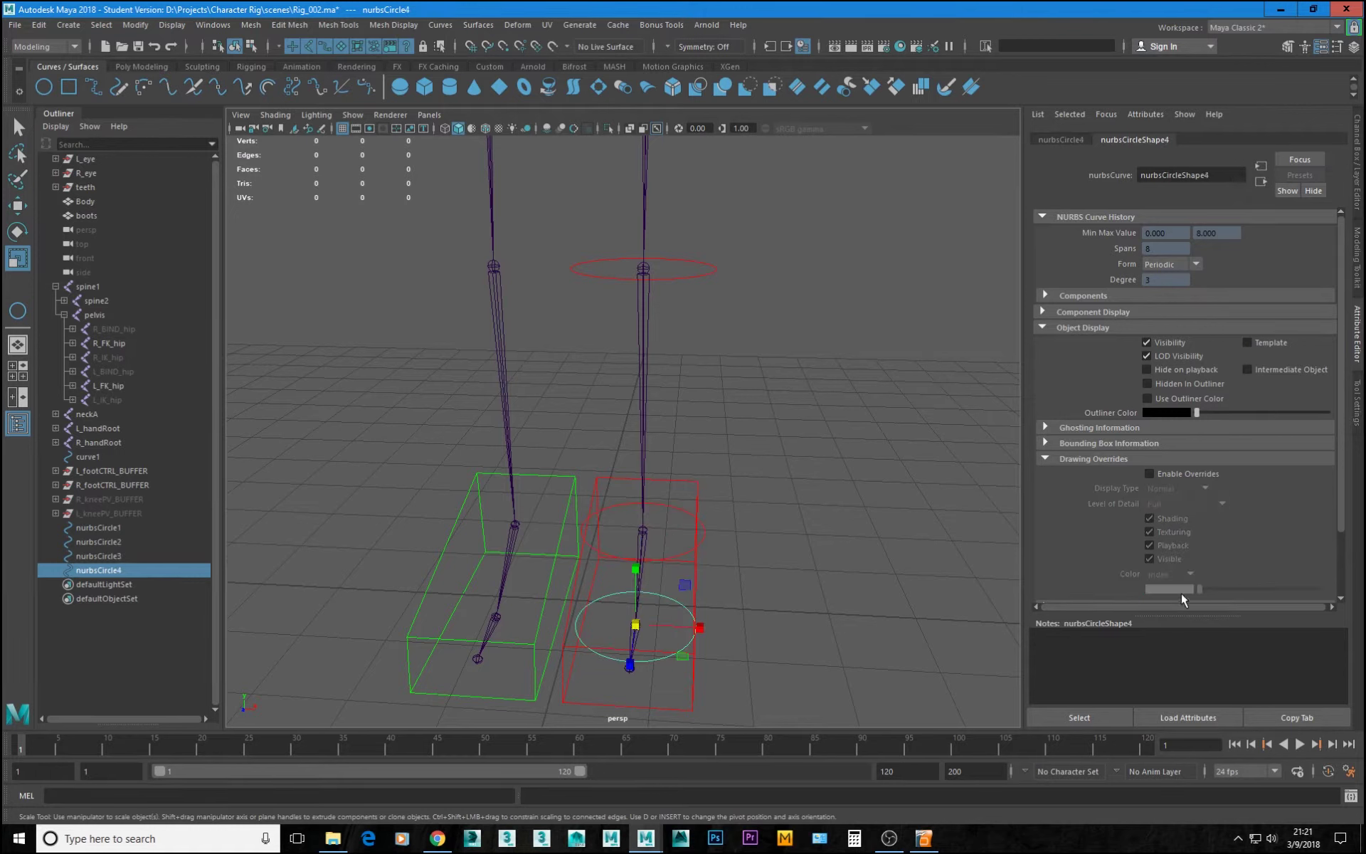
pyautogui.click(1183, 474)
pyautogui.moveTo(1215, 588); pyautogui.dragTo(1253, 599)
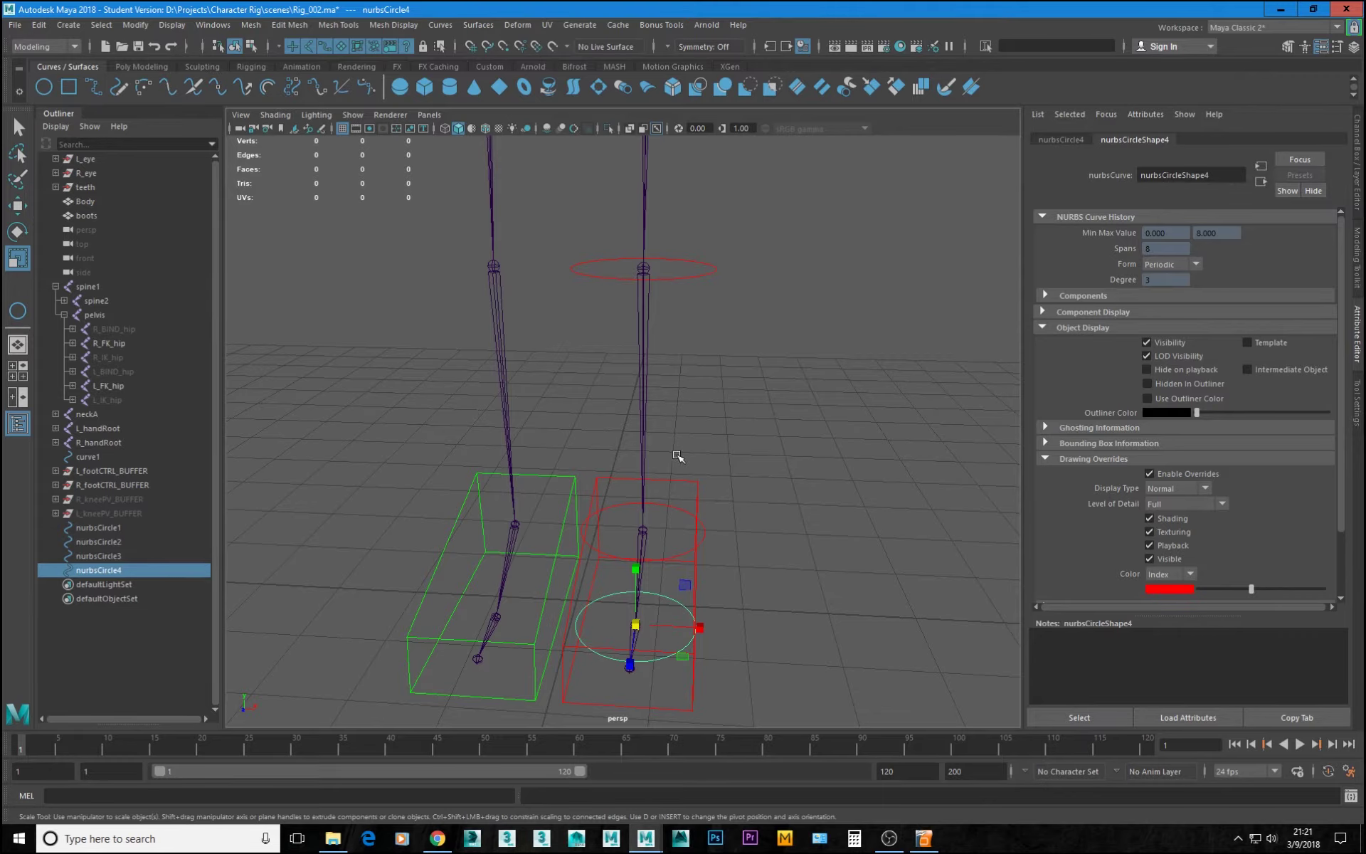
# - Hide the L_footCTRL_BUFFER and R_footCTRL_BUFFER groups
pyautogui.keyDown('alt'); pyautogui.moveTo(677, 456); pyautogui.dragTo(537, 436); pyautogui.keyUp('alt')
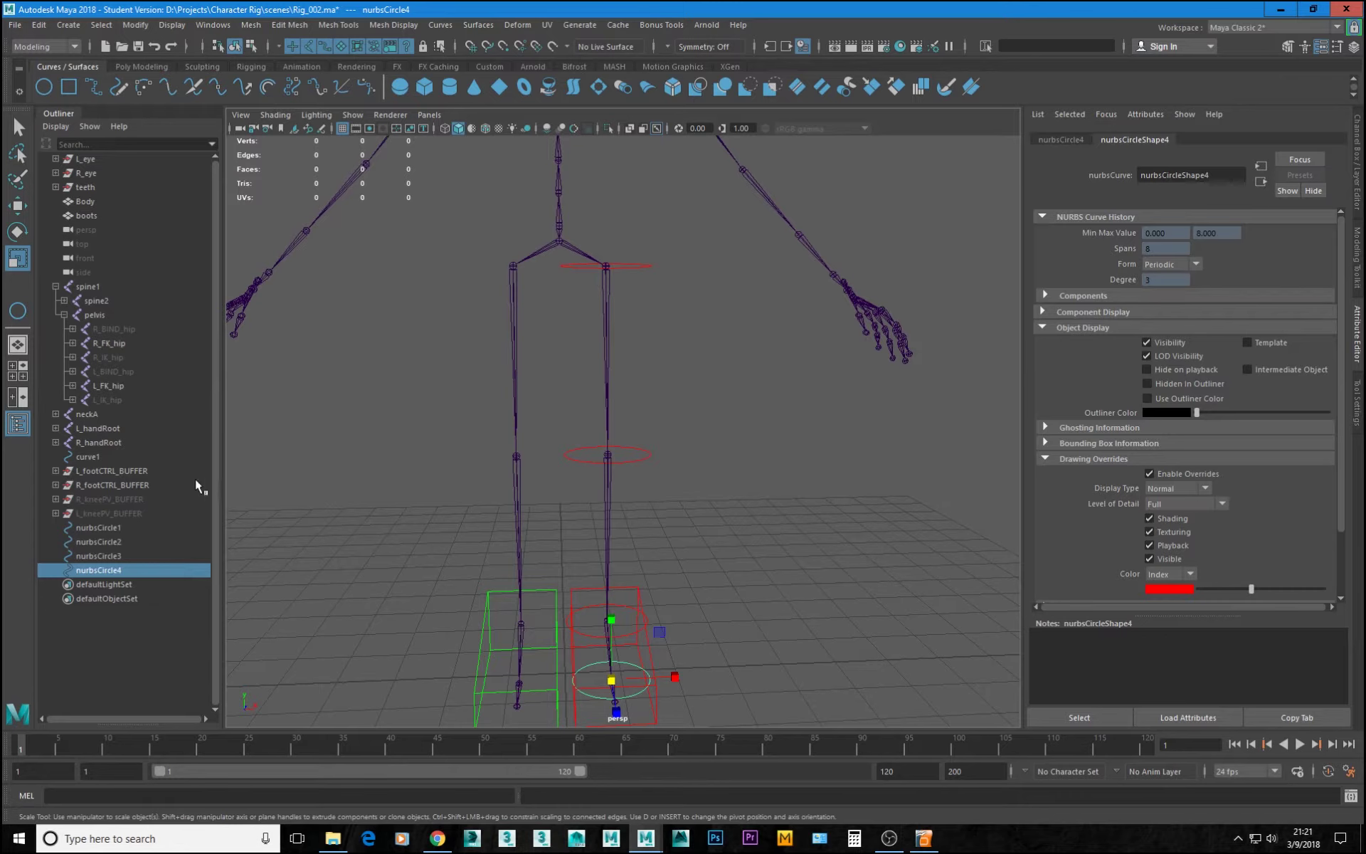
pyautogui.moveTo(112, 468); pyautogui.dragTo(113, 481)
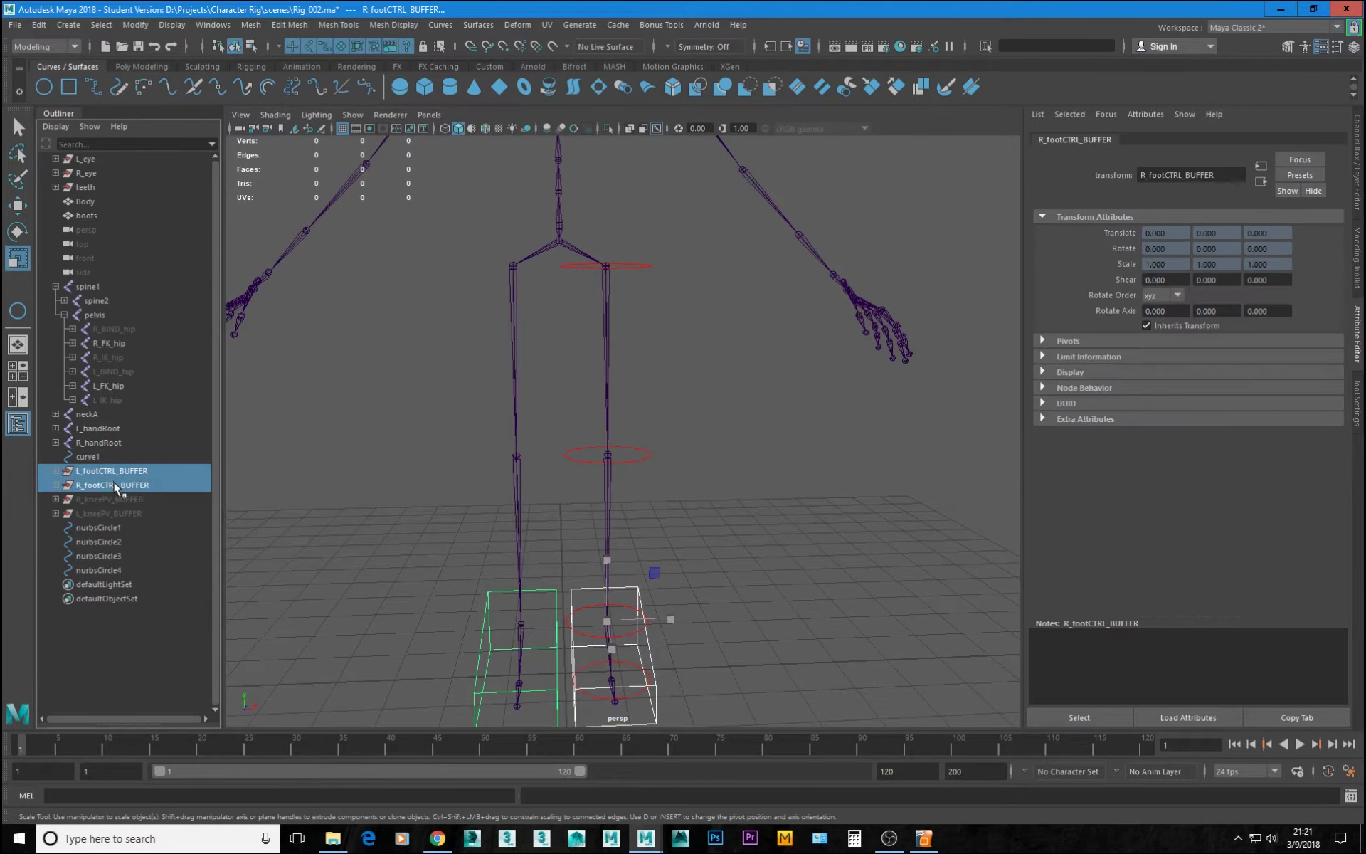
pyautogui.hotkey('ctrl', 'h')
# - Rename the left hip circle to L_hipCTRL
pyautogui.click(646, 264)
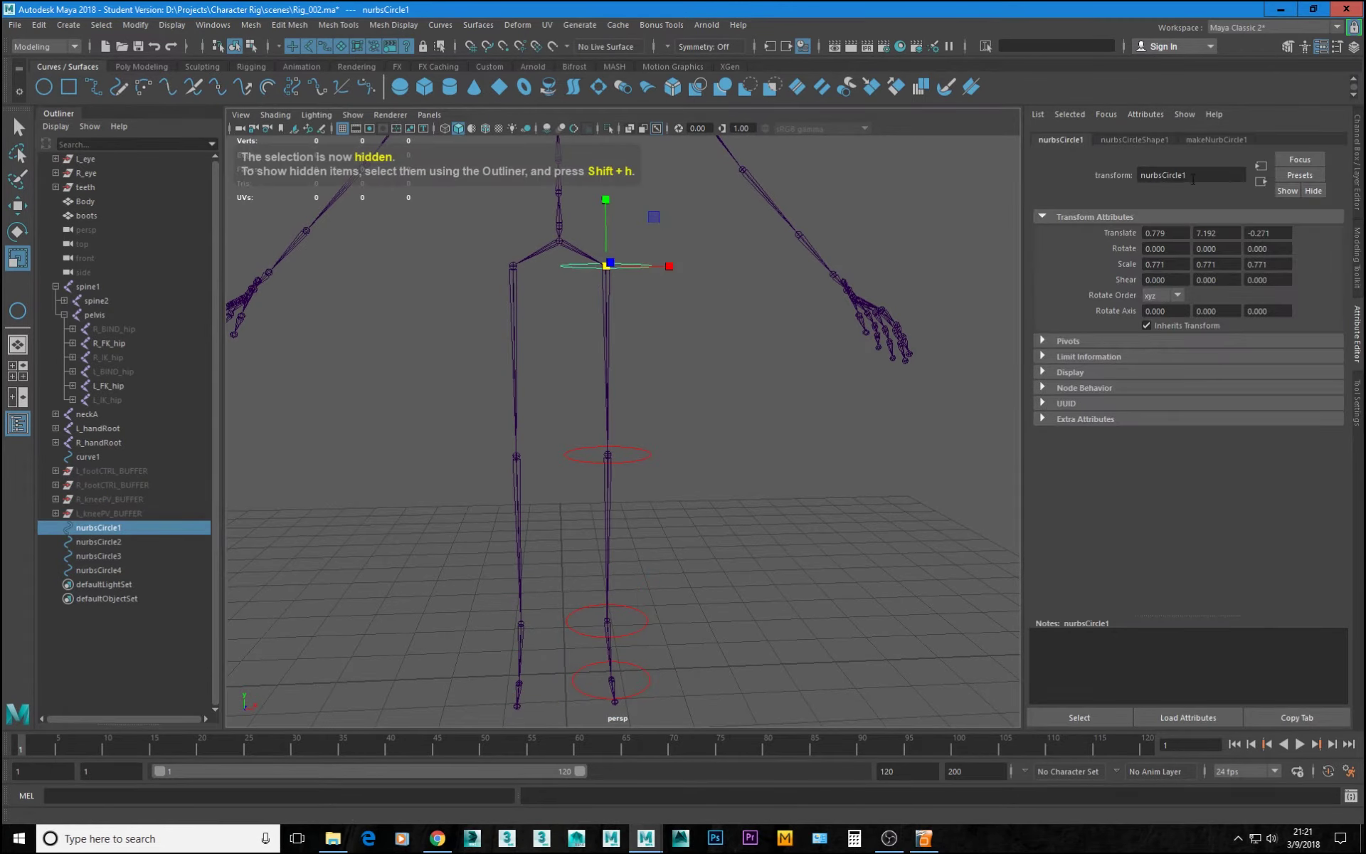
pyautogui.click(1358, 132)
pyautogui.doubleClick(1208, 143)
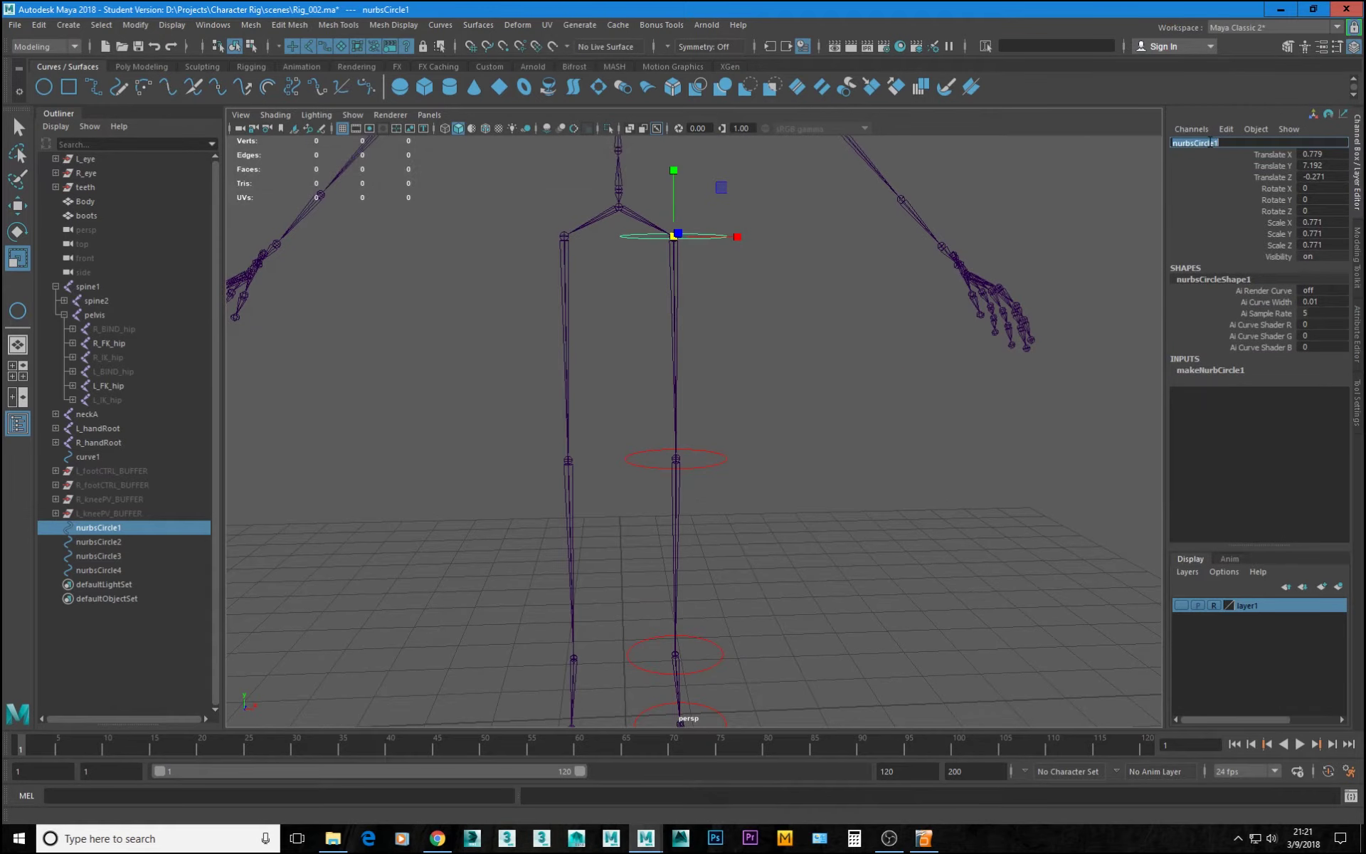
pyautogui.write('L_hipCTRL')
pyautogui.press('Return')
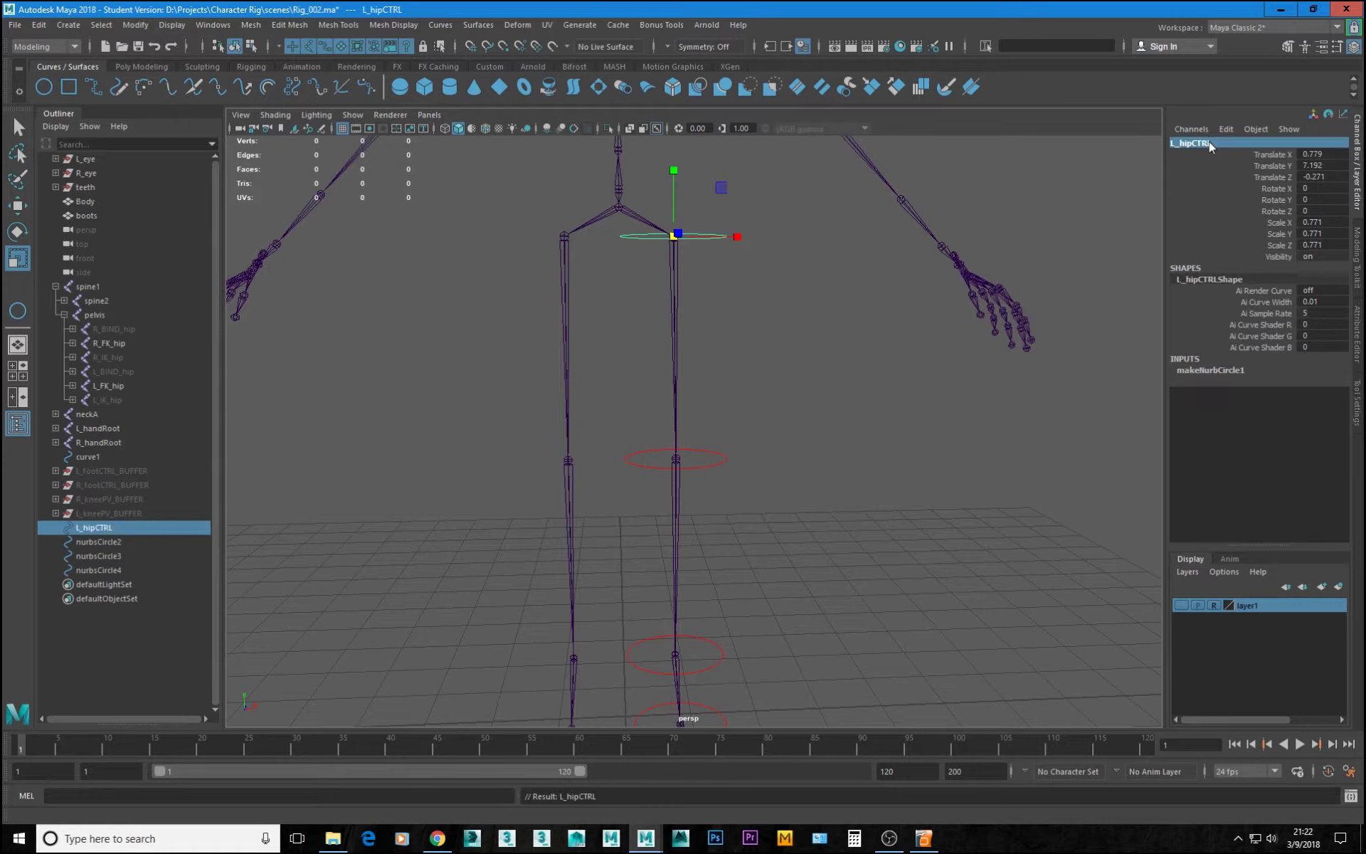
# - Rename the left knee circle to L_kneeCTRL
pyautogui.moveTo(713, 408); pyautogui.dragTo(740, 474)
pyautogui.doubleClick(1217, 143)
pyautogui.write('L')
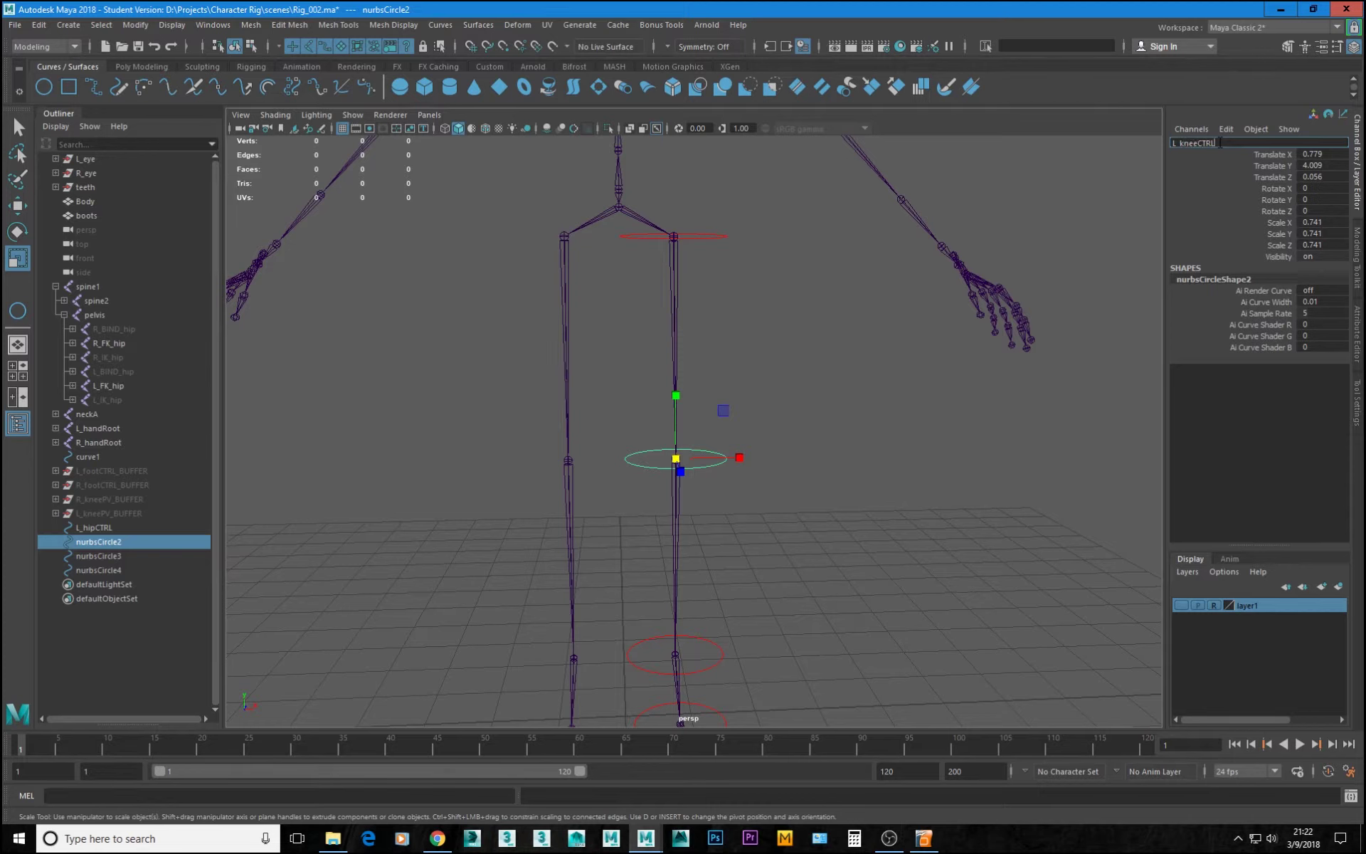
pyautogui.write('_kneeCTRL')
pyautogui.press('Return')
# - Rename the left ankle circle to L_ankleCTRL
pyautogui.click(709, 644)
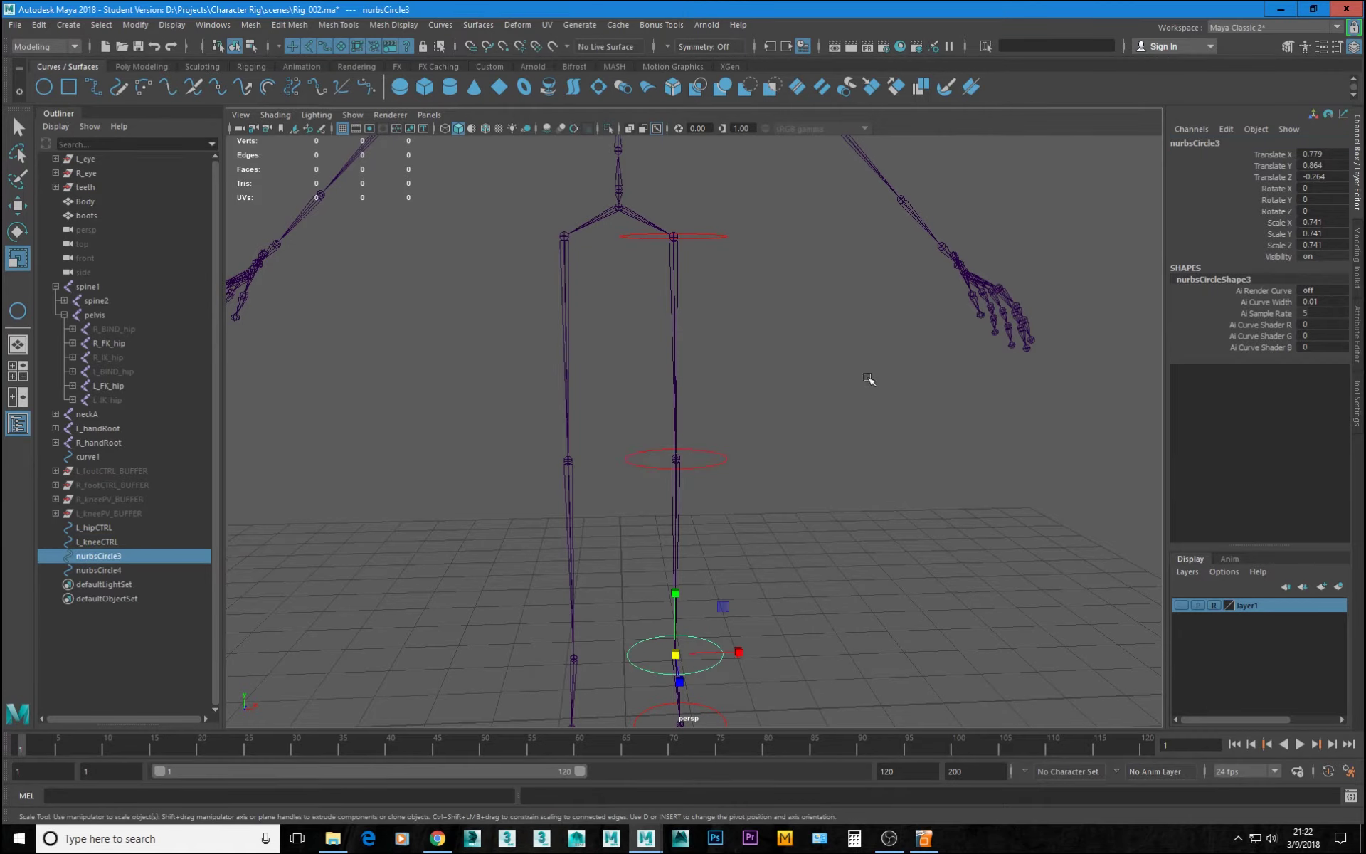
pyautogui.doubleClick(1192, 144)
pyautogui.write('L_ankleCTRL')
pyautogui.press('Return')
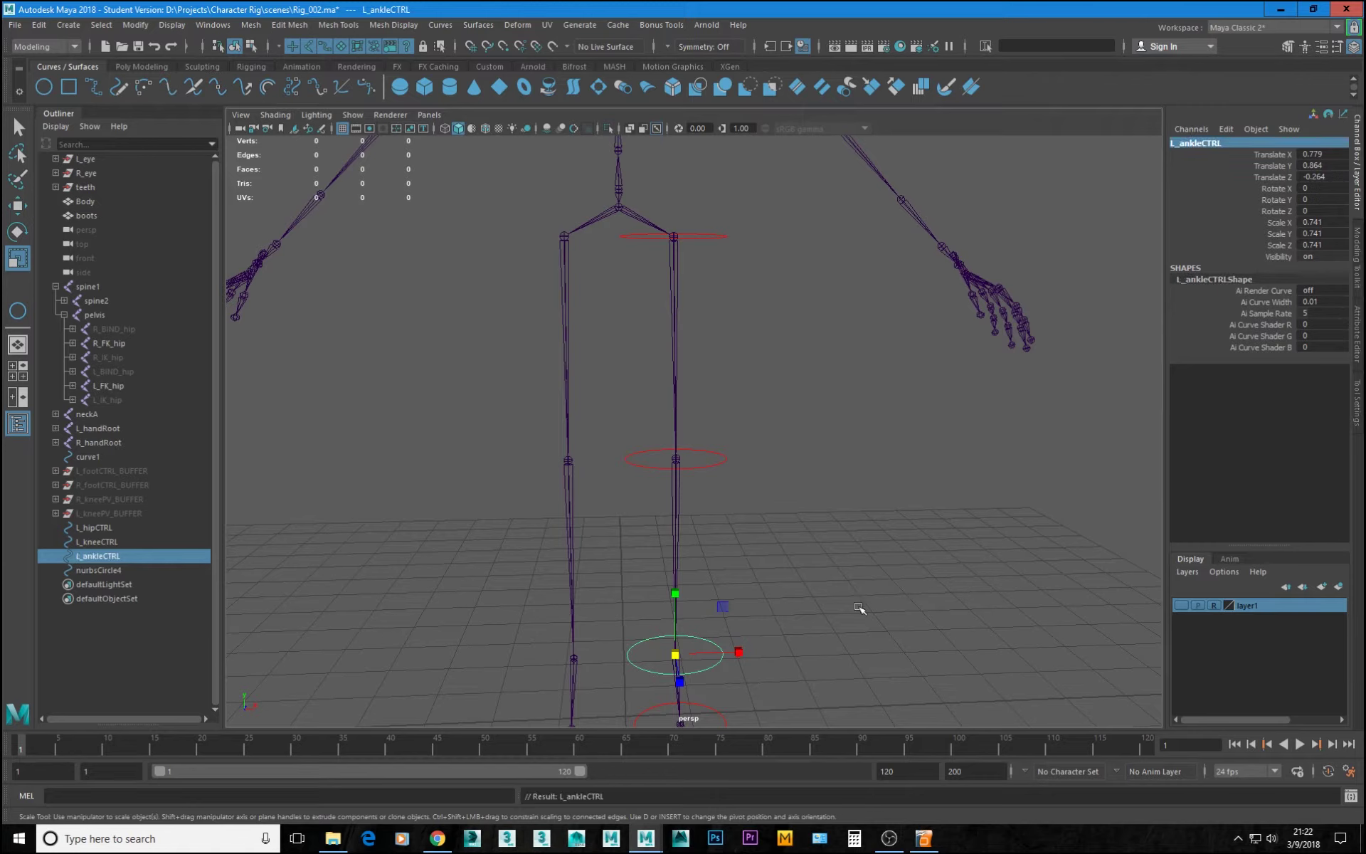
# - Rename the left ball circle to L_ballCTRL
pyautogui.click(714, 707)
pyautogui.doubleClick(1203, 143)
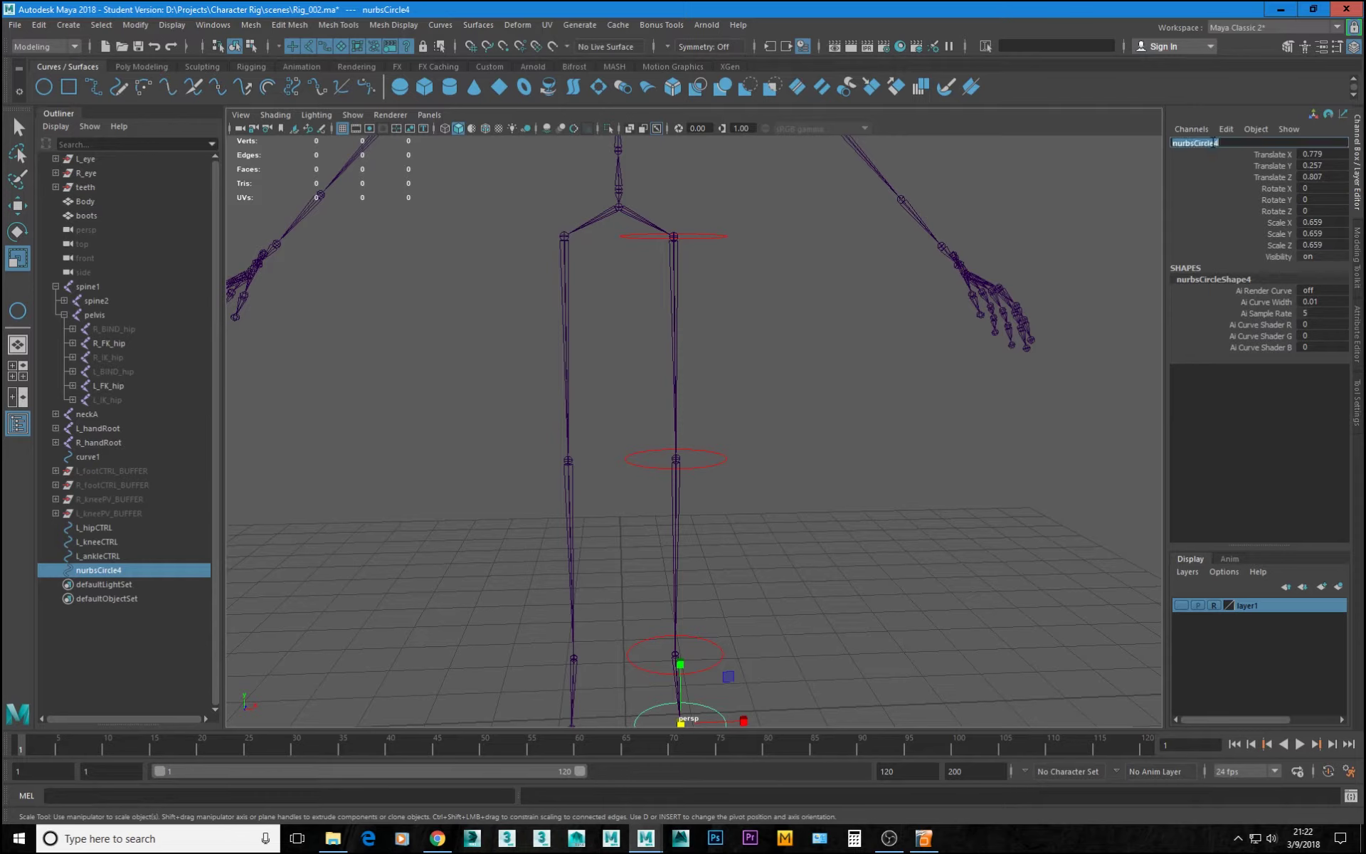
pyautogui.write('L_ballCTRL')
pyautogui.press('Return')
# - Freeze the transformations of the left hip, knee, ankle and ball controls together
pyautogui.keyDown('alt'); pyautogui.moveTo(791, 501); pyautogui.dragTo(755, 523); pyautogui.keyUp('alt')
pyautogui.keyDown('alt'); pyautogui.moveTo(755, 523); pyautogui.dragTo(733, 538, button='right'); pyautogui.keyUp('alt')
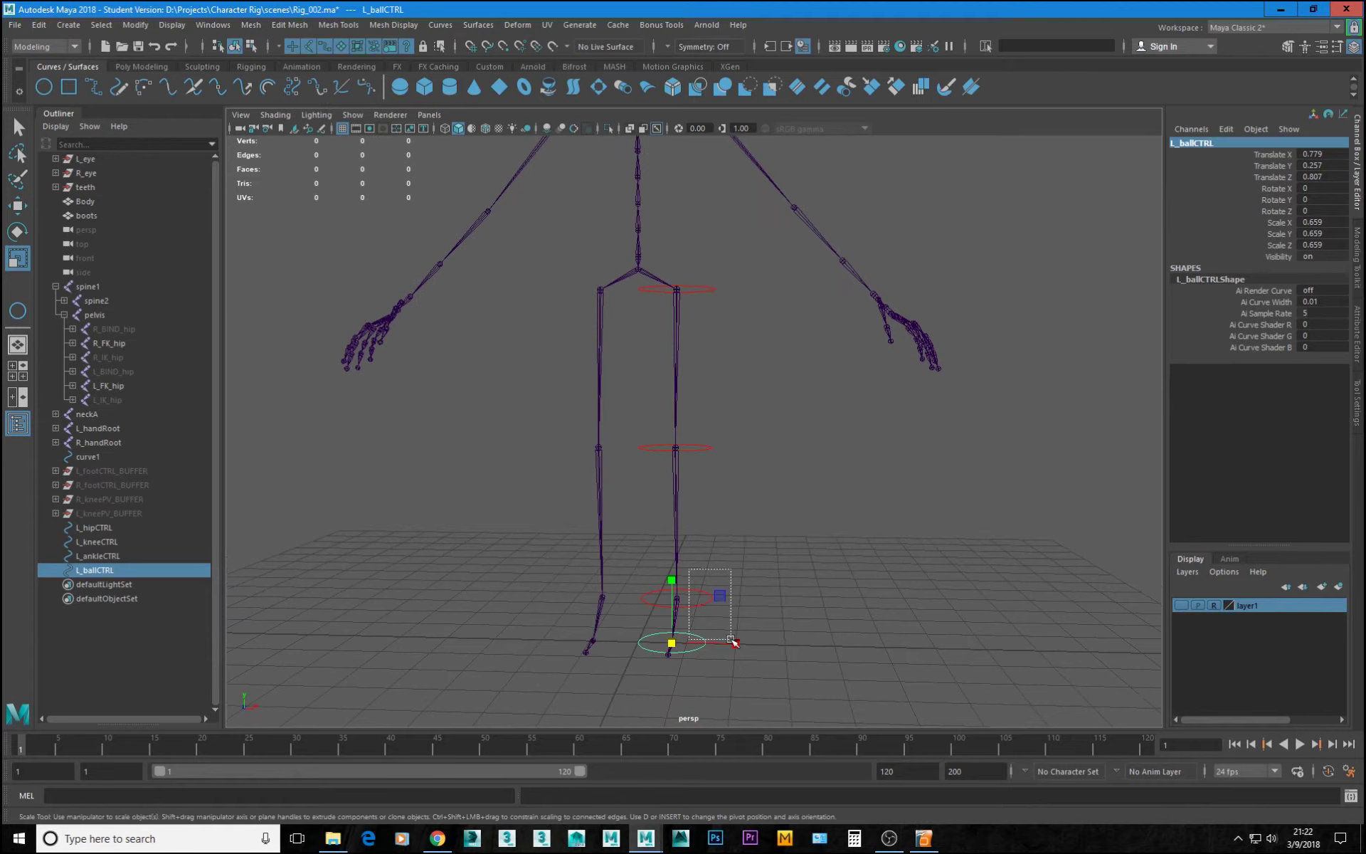
pyautogui.click(708, 598)
pyautogui.moveTo(696, 258); pyautogui.dragTo(832, 659)
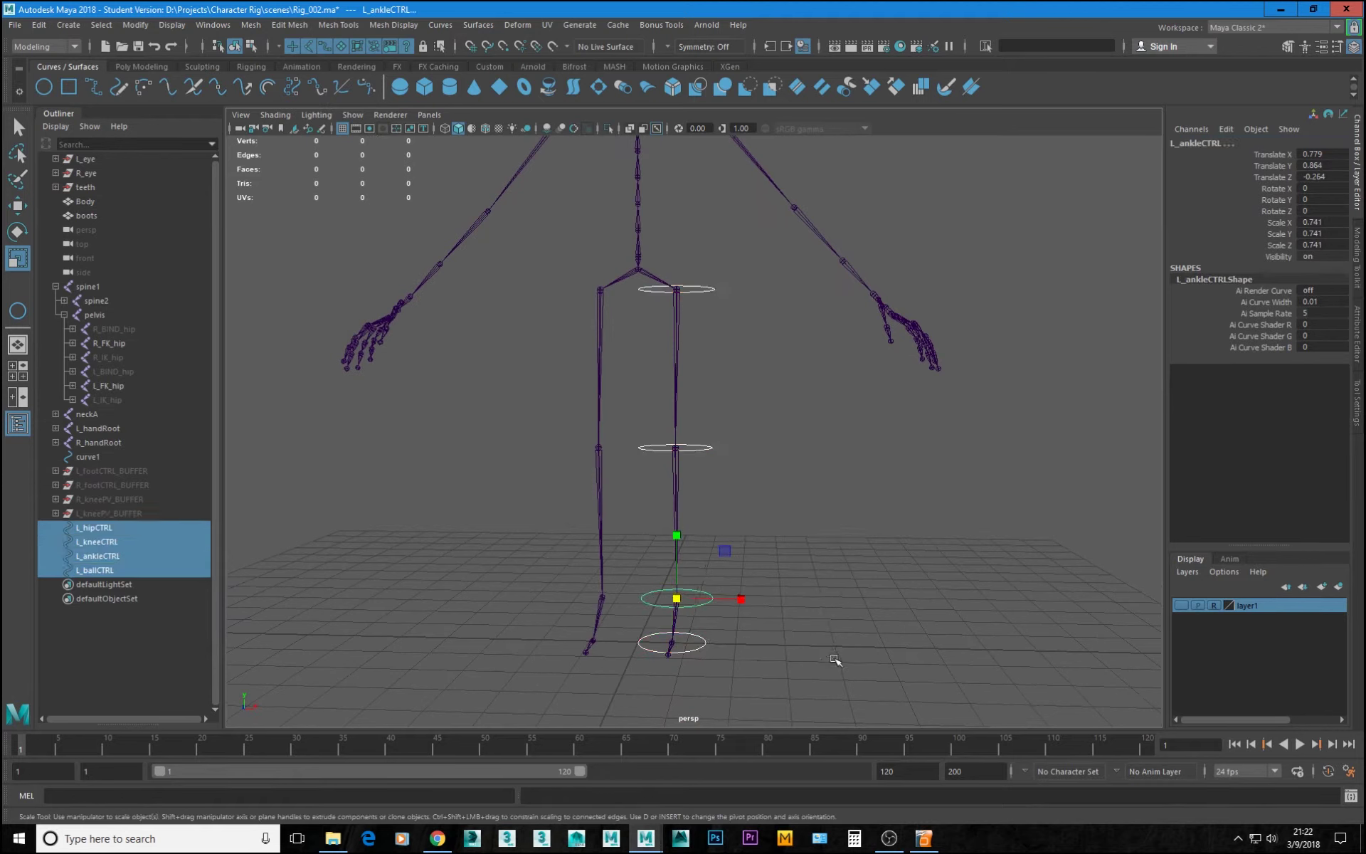
pyautogui.click(135, 65)
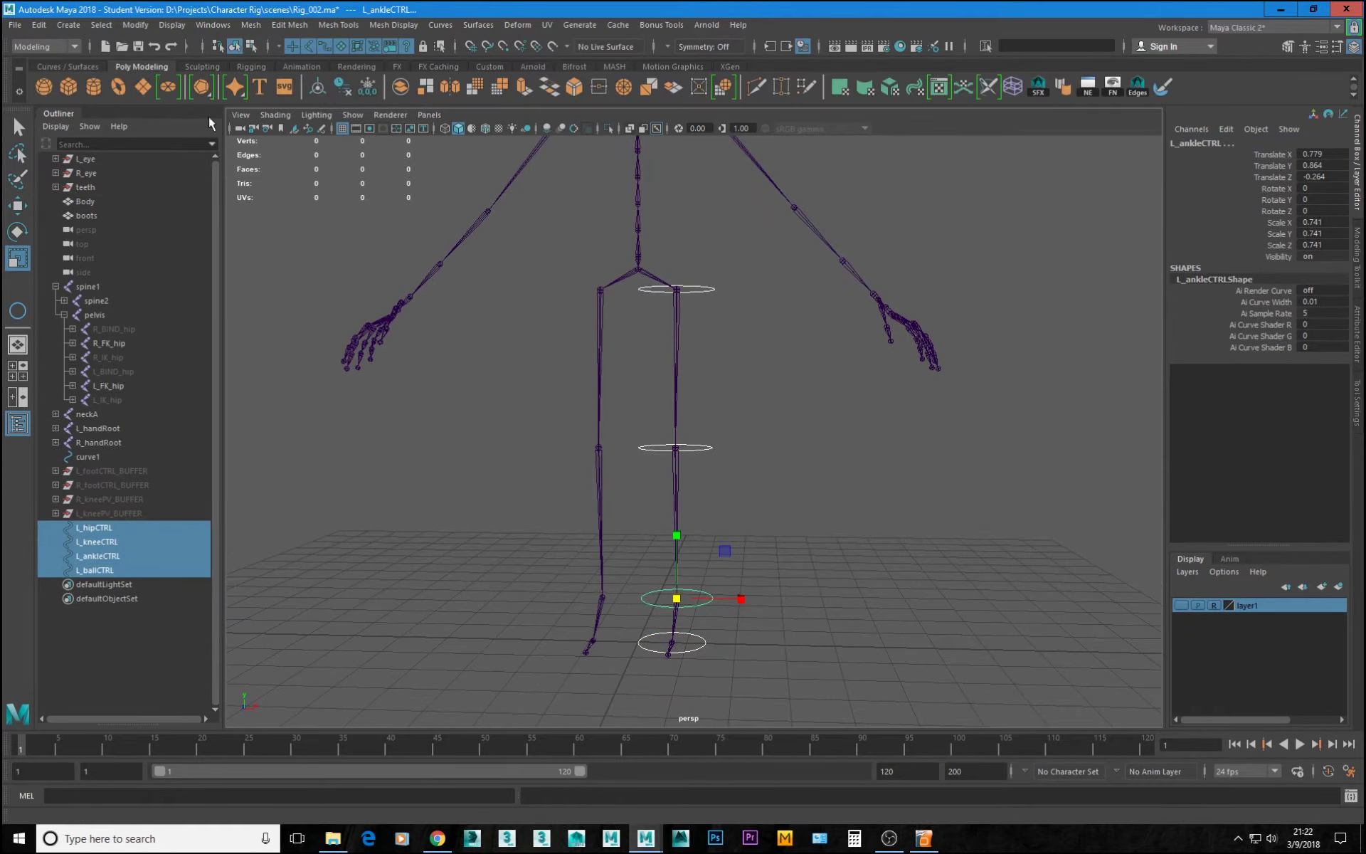
pyautogui.click(367, 86)
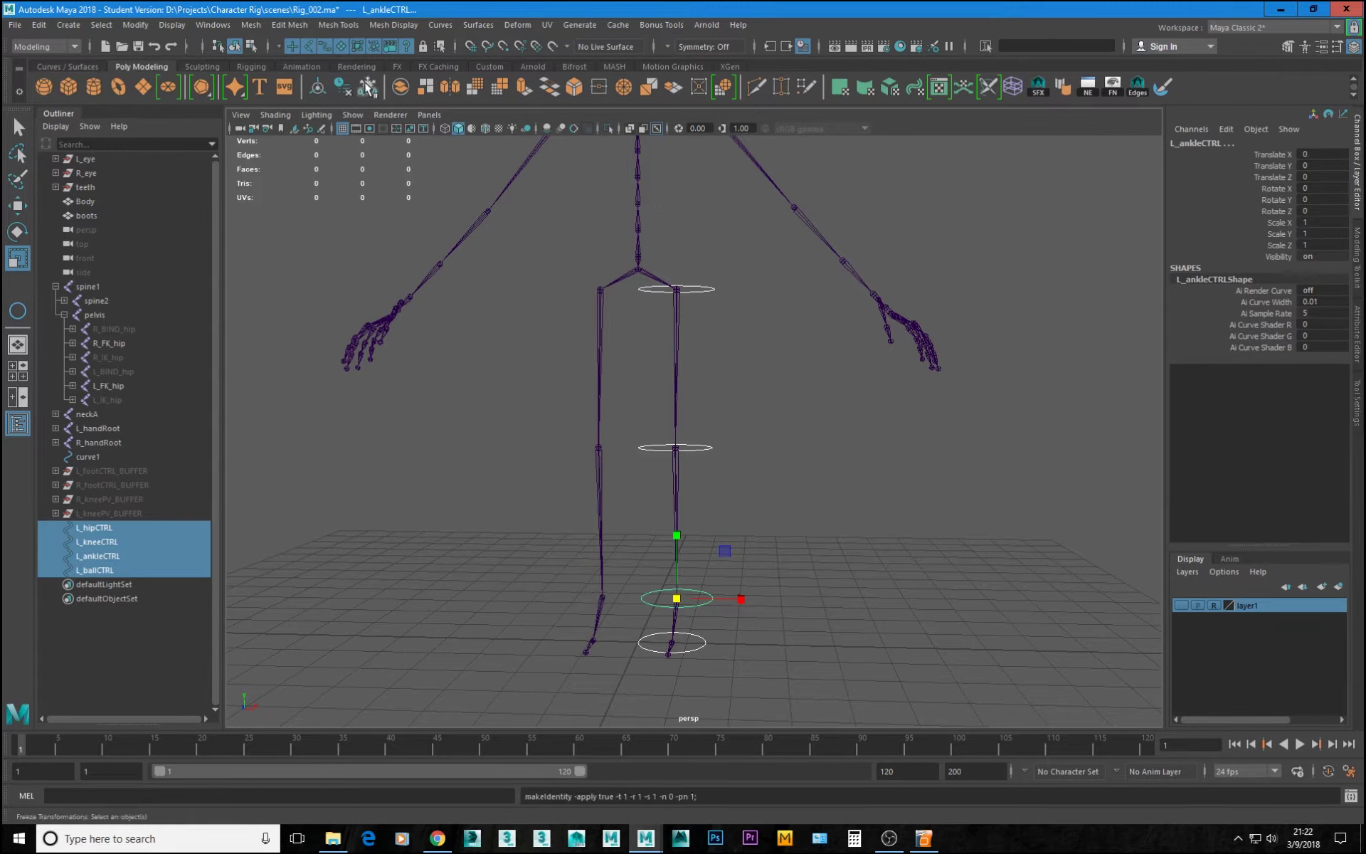
pyautogui.click(135, 25)
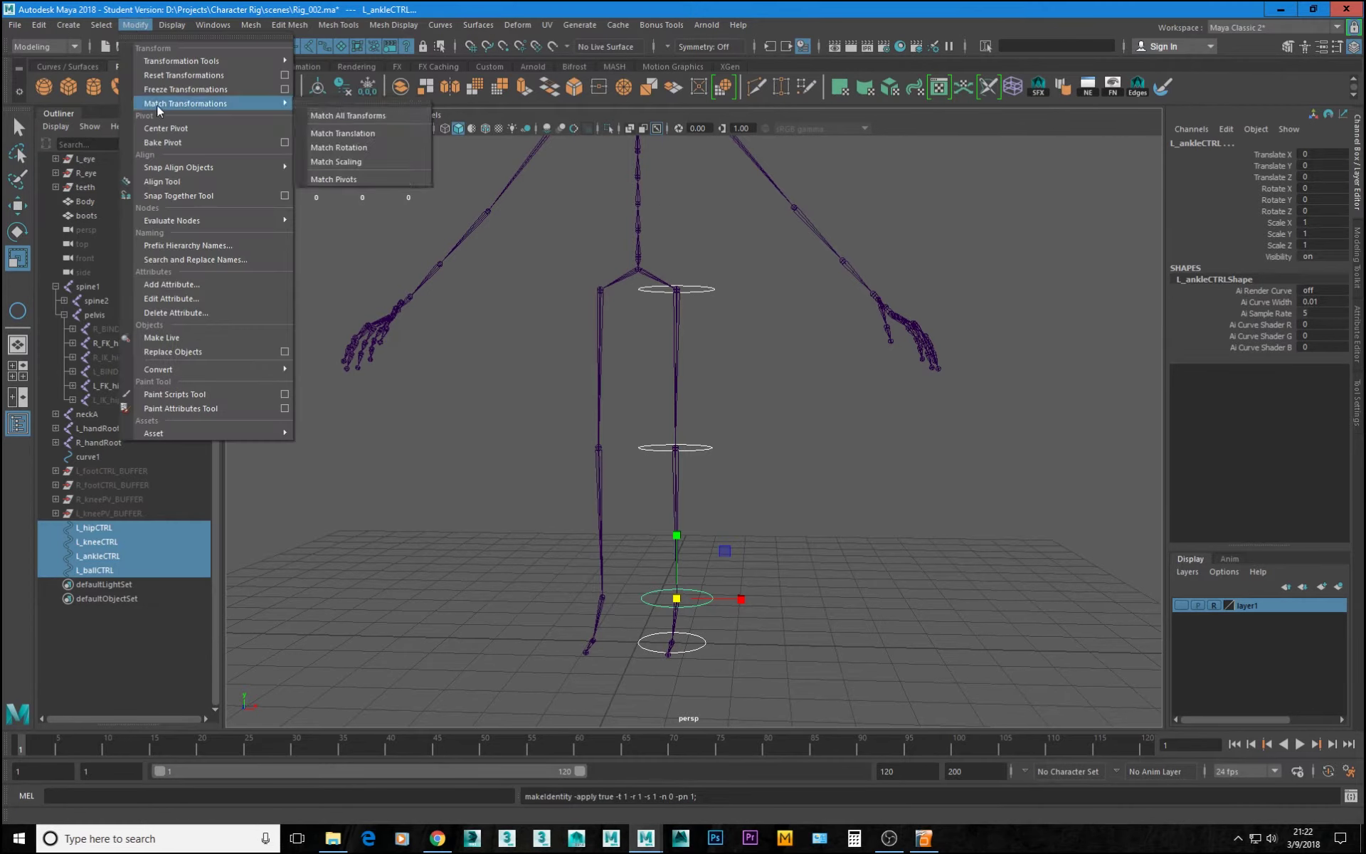
pyautogui.click(1097, 622)
pyautogui.keyDown('alt'); pyautogui.moveTo(869, 512); pyautogui.dragTo(873, 509); pyautogui.keyUp('alt')
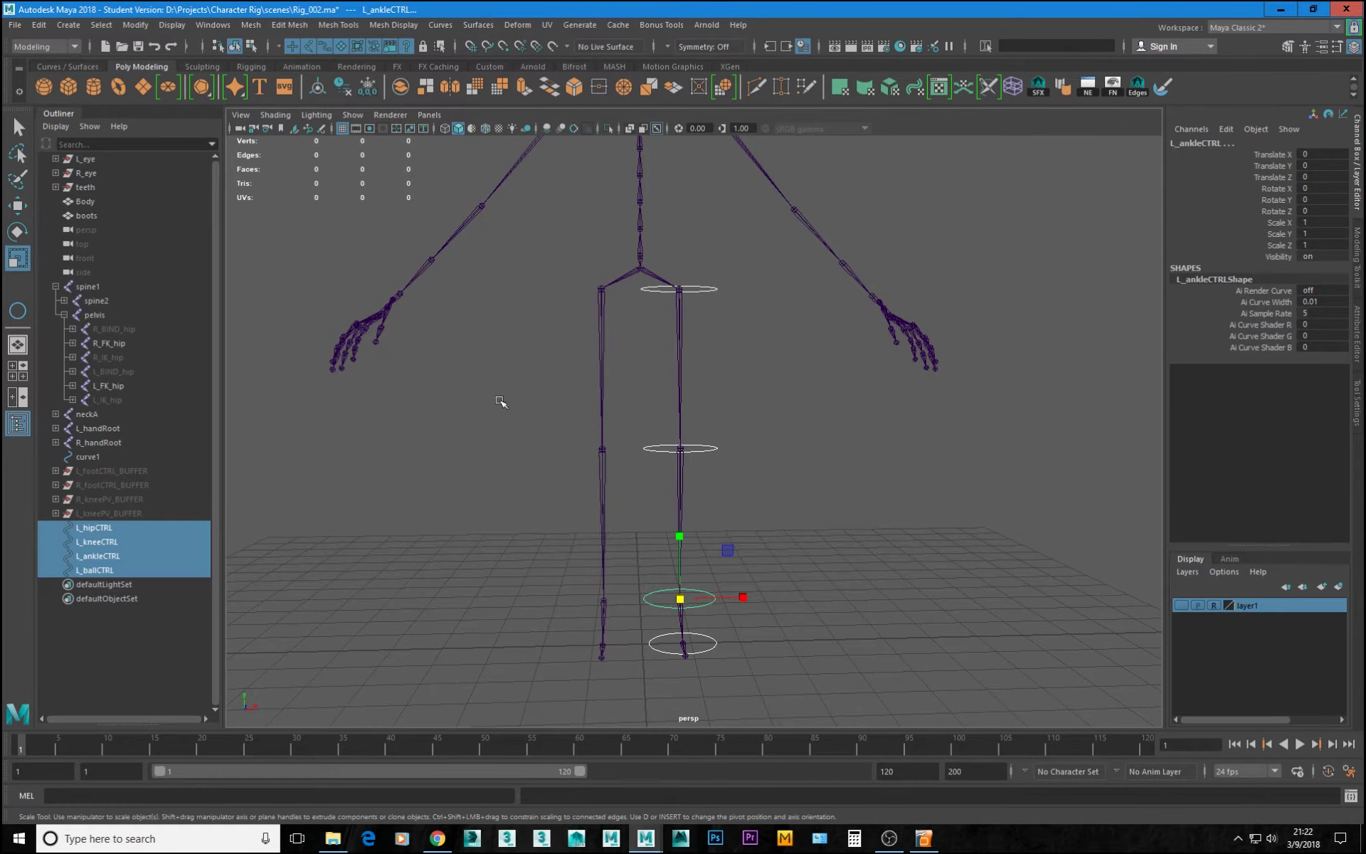
pyautogui.keyDown('alt'); pyautogui.moveTo(720, 472); pyautogui.dragTo(766, 427); pyautogui.keyUp('alt')
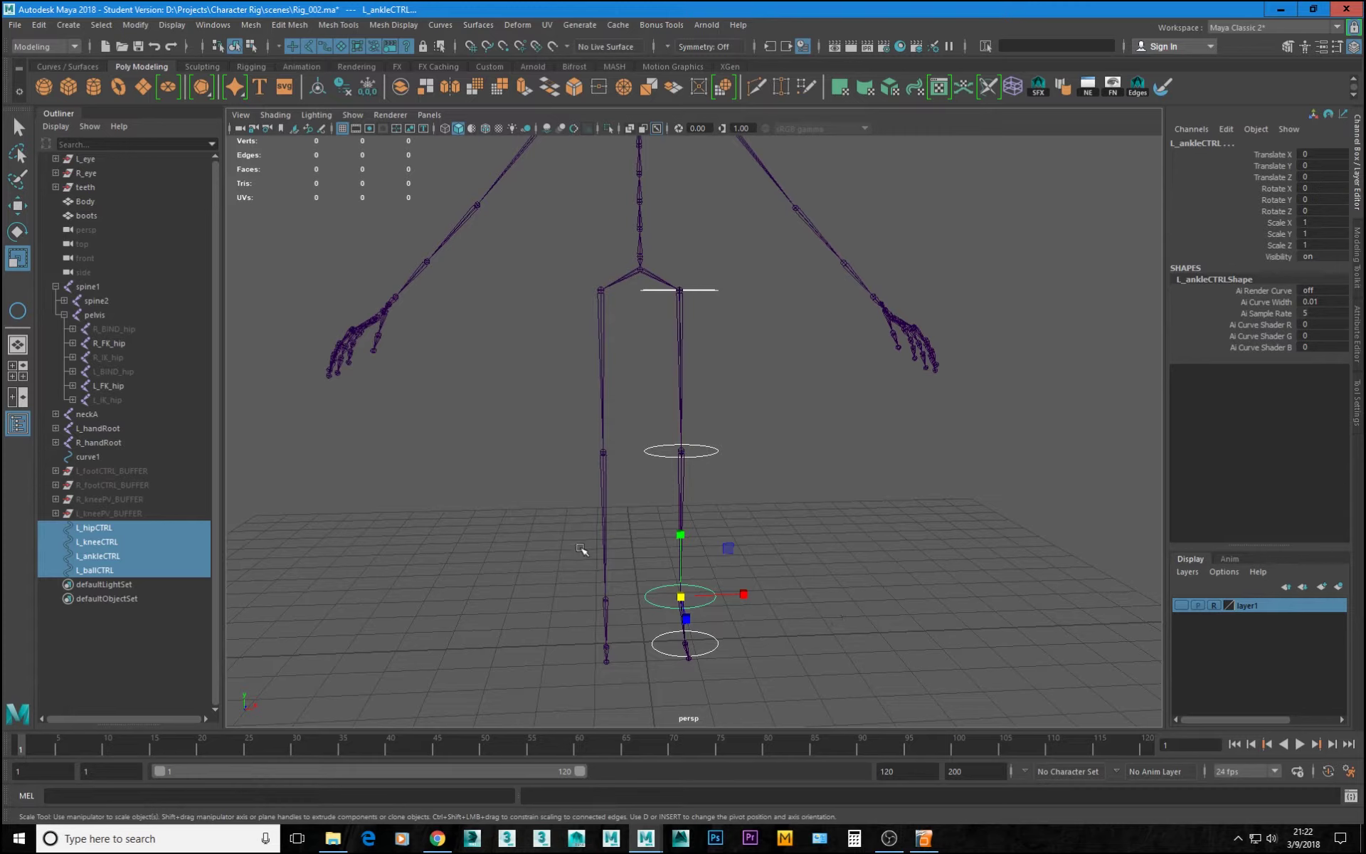
# - Group the four left leg controls, duplicate the group, and expand both groups in the Outliner
pyautogui.hotkey('ctrl', 'g')
pyautogui.click(57, 527)
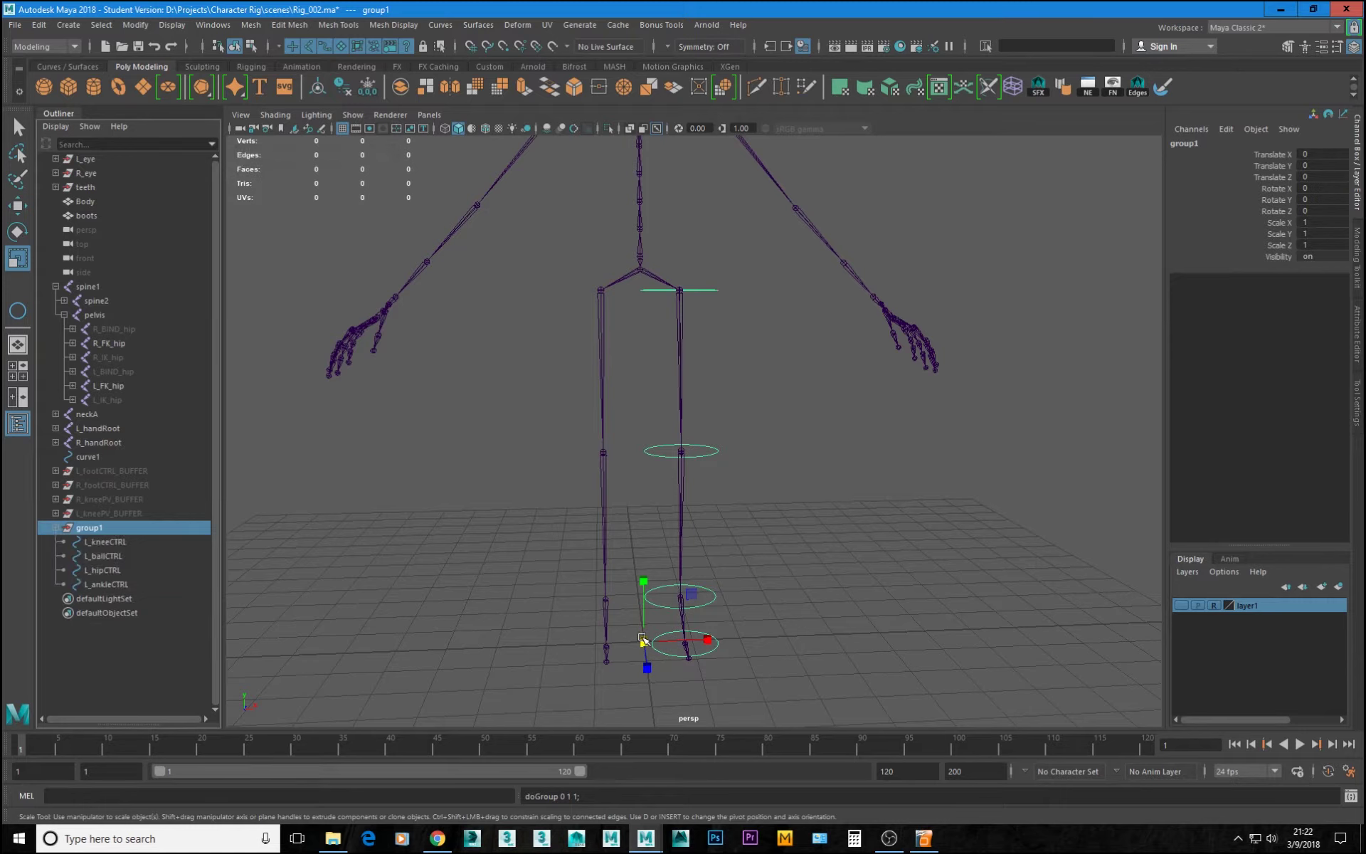
pyautogui.hotkey('ctrl', 'g')
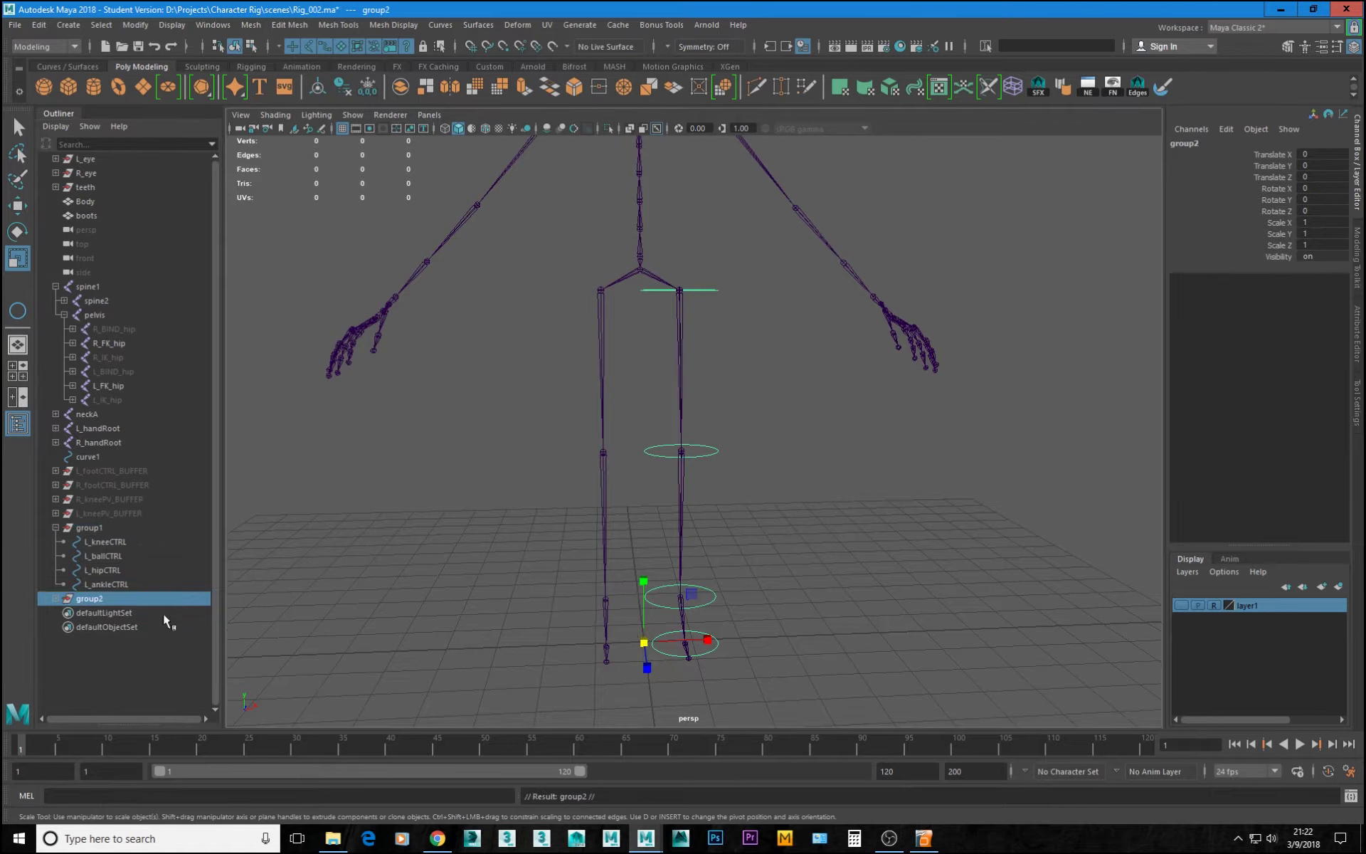
pyautogui.click(56, 599)
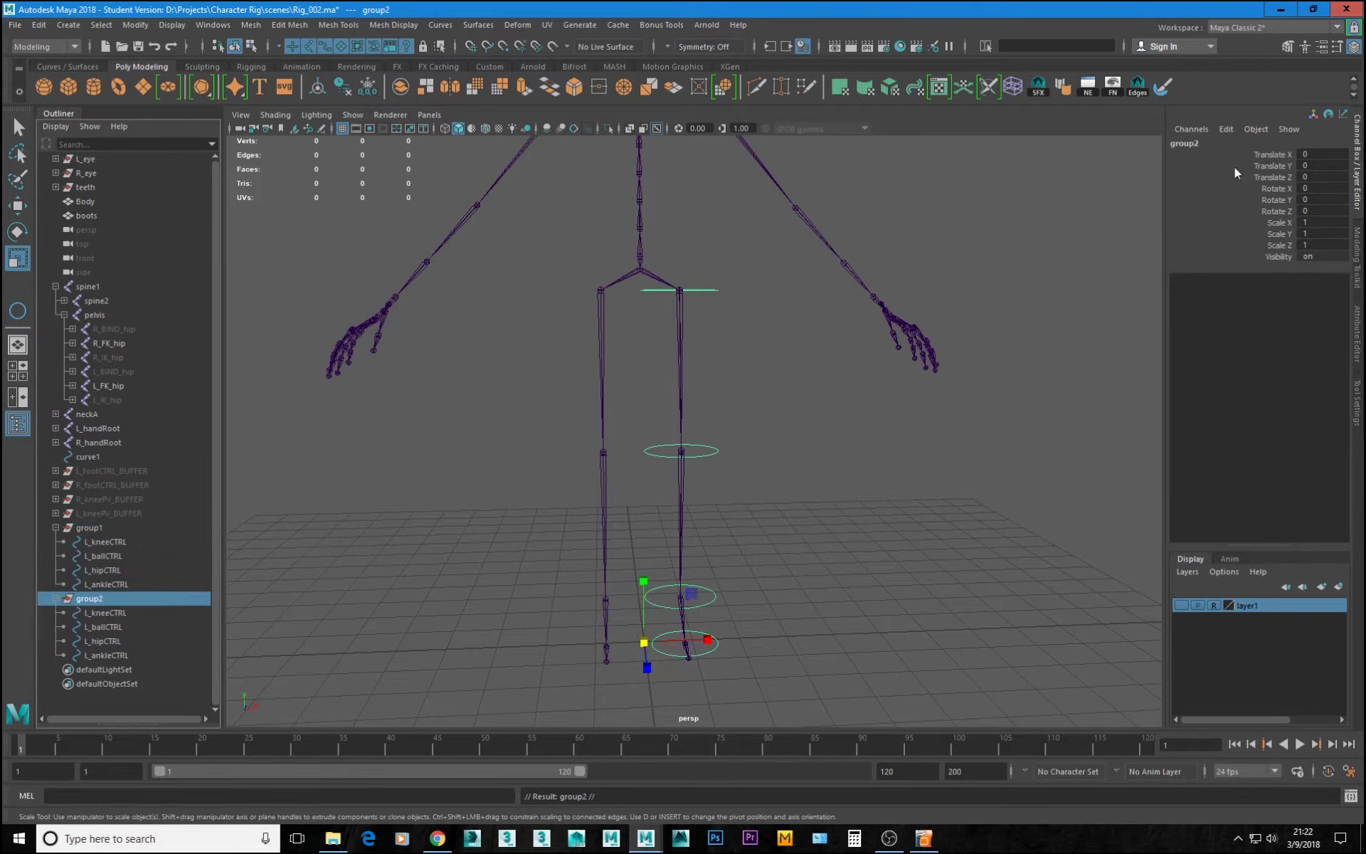
# - Mirror the duplicated control group onto the right leg by setting its Scale X to -1
pyautogui.doubleClick(1322, 222)
pyautogui.press('Return')
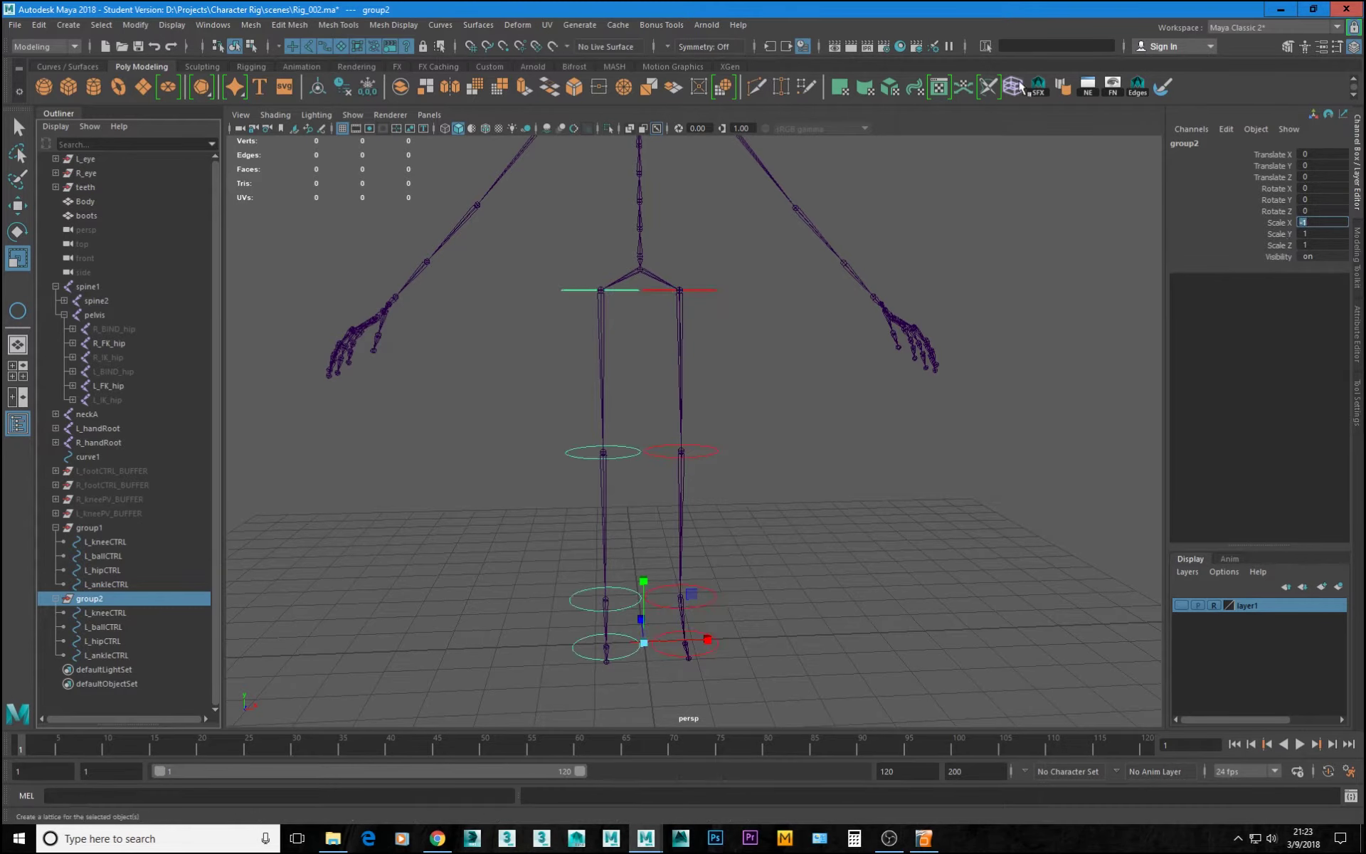
pyautogui.keyDown('alt'); pyautogui.moveTo(801, 412); pyautogui.dragTo(706, 443); pyautogui.keyUp('alt')
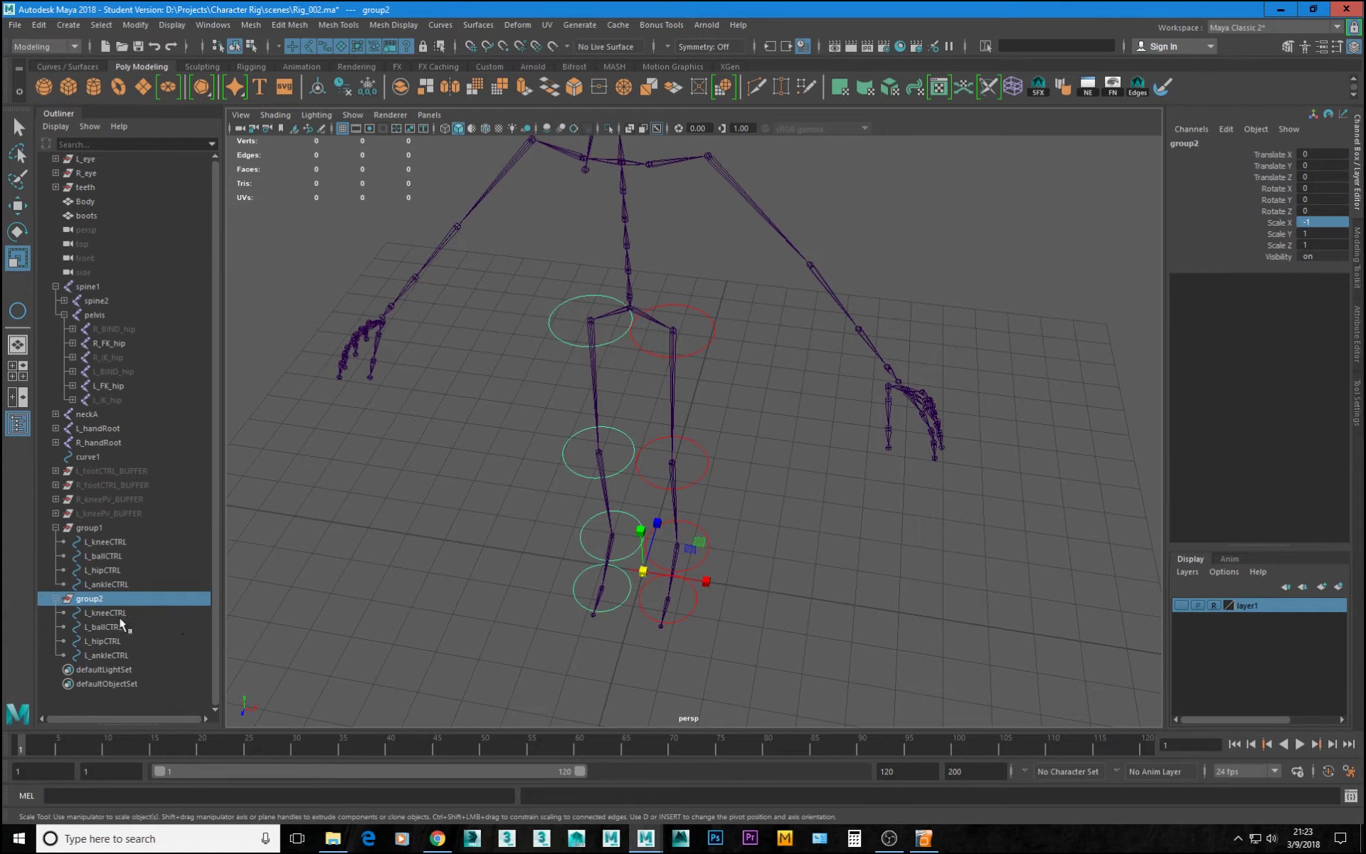
# - Rename the four duplicated leg controls in group2 by replacing the prefix L_ with R_
pyautogui.moveTo(105, 613); pyautogui.dragTo(111, 657)
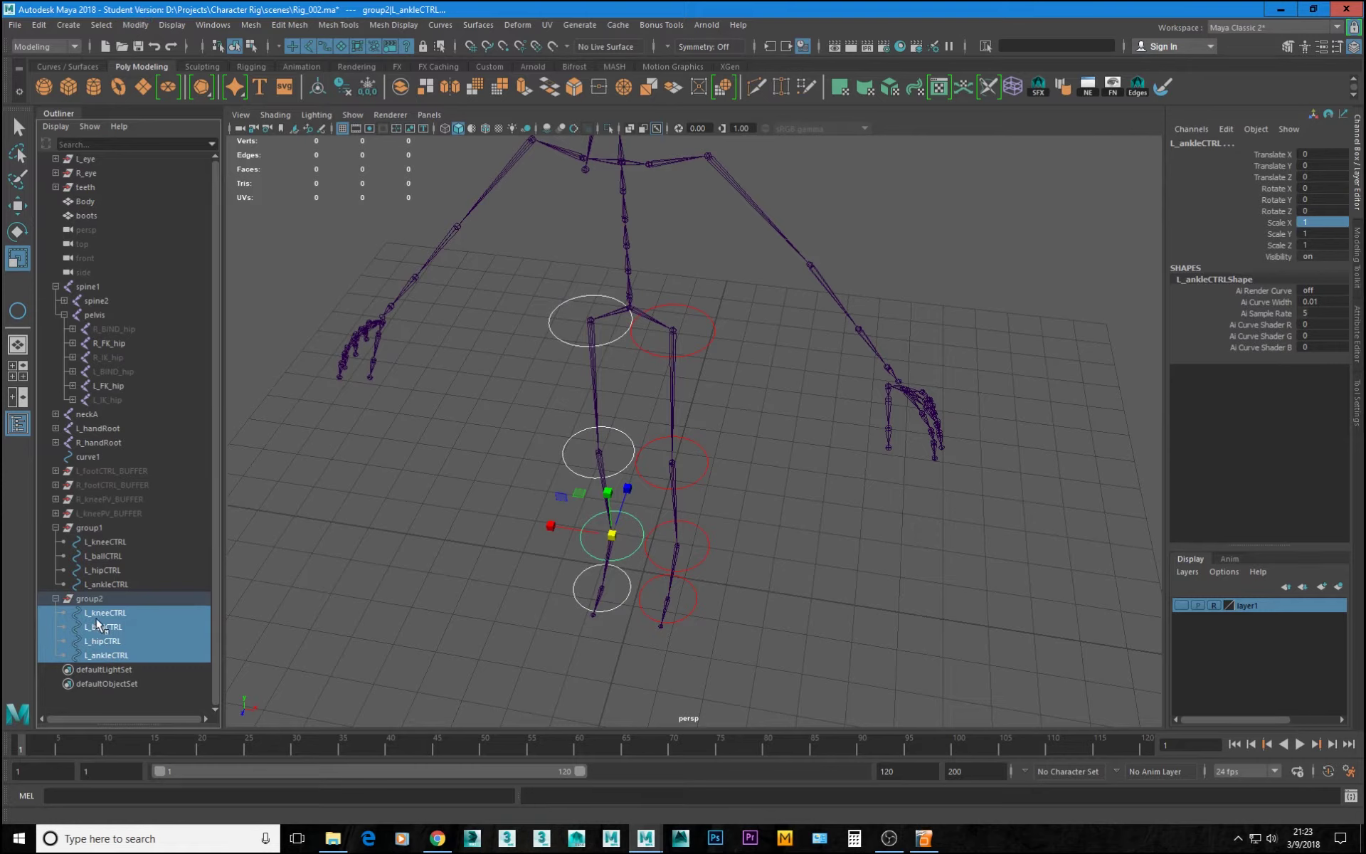
pyautogui.click(146, 23)
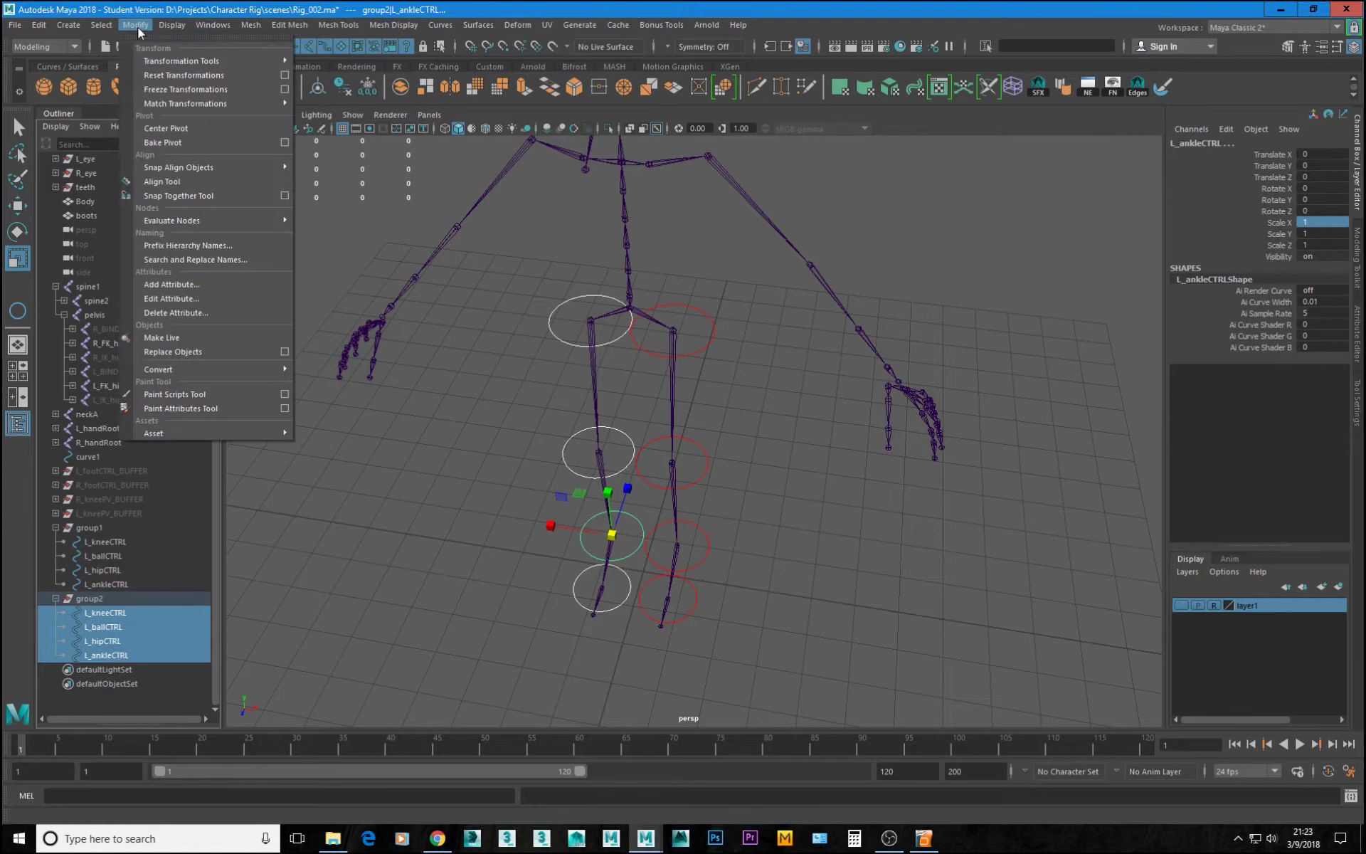
pyautogui.click(225, 260)
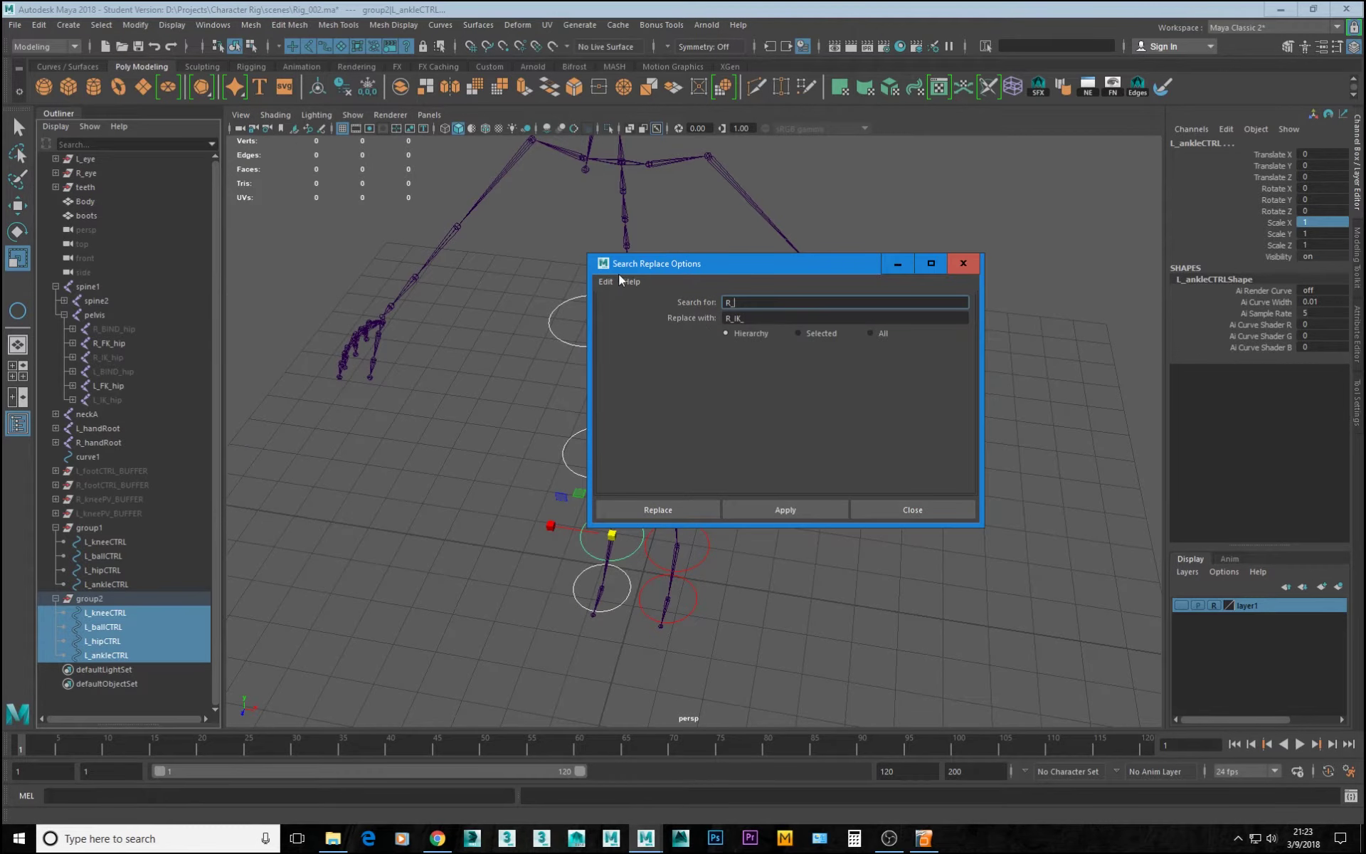
pyautogui.moveTo(762, 302); pyautogui.dragTo(524, 252)
pyautogui.press('Tab')
pyautogui.write('R')
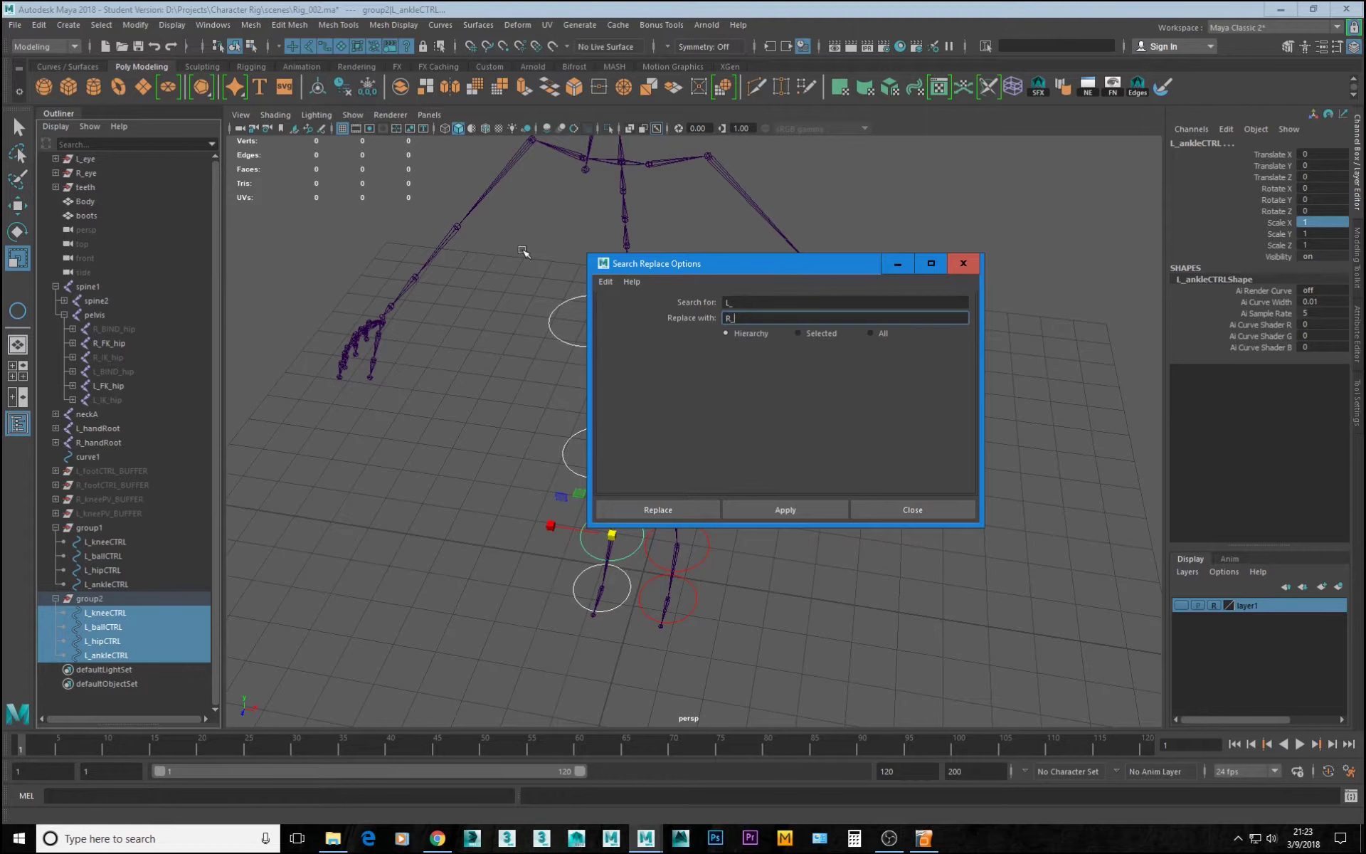
pyautogui.click(642, 509)
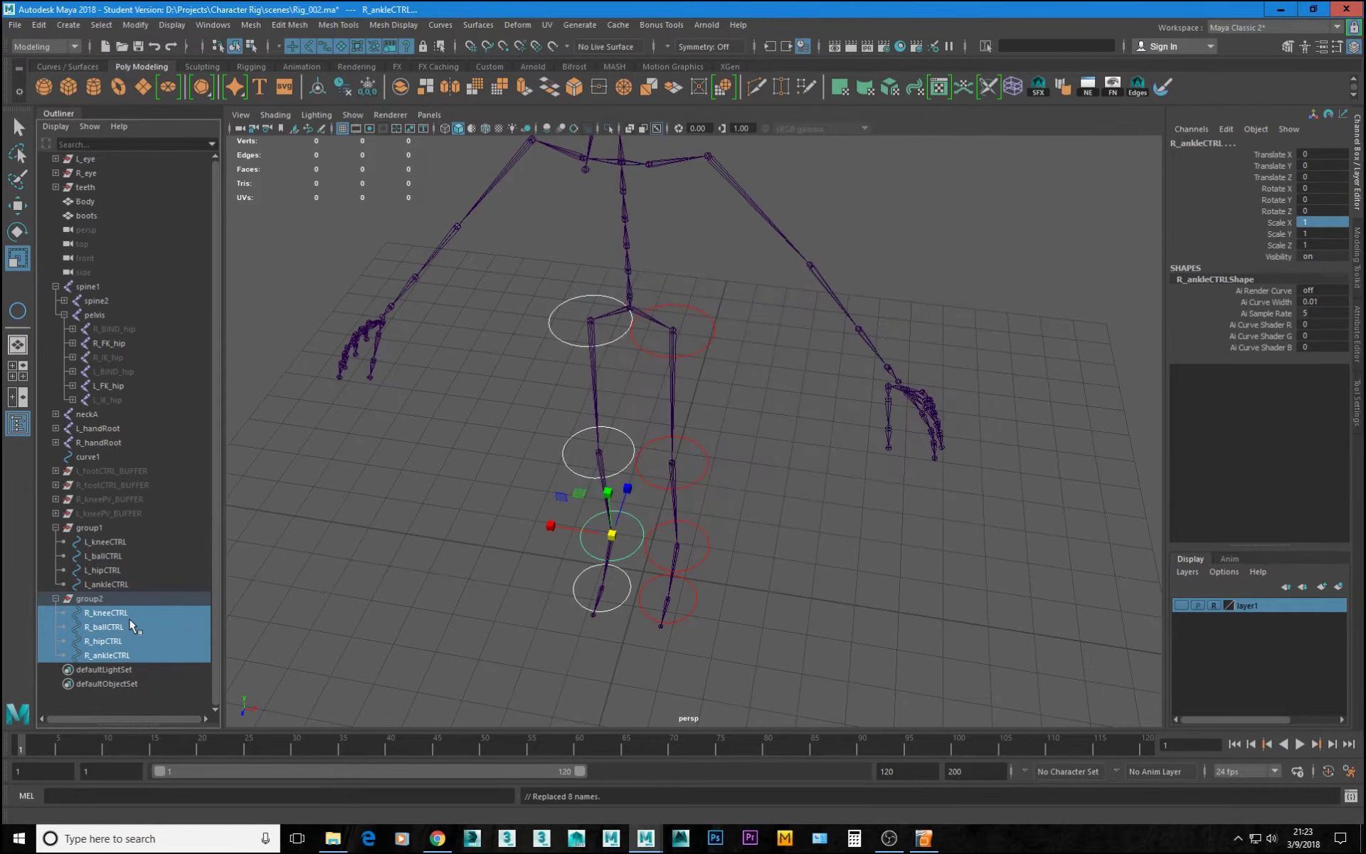
# - Unparent the four left controls from group1 and the four right controls from group2
pyautogui.moveTo(118, 532); pyautogui.dragTo(121, 541)
pyautogui.click(121, 542)
pyautogui.keyDown('shift'); pyautogui.click(133, 583); pyautogui.keyUp('shift')
pyautogui.hotkey('shift', 'p')
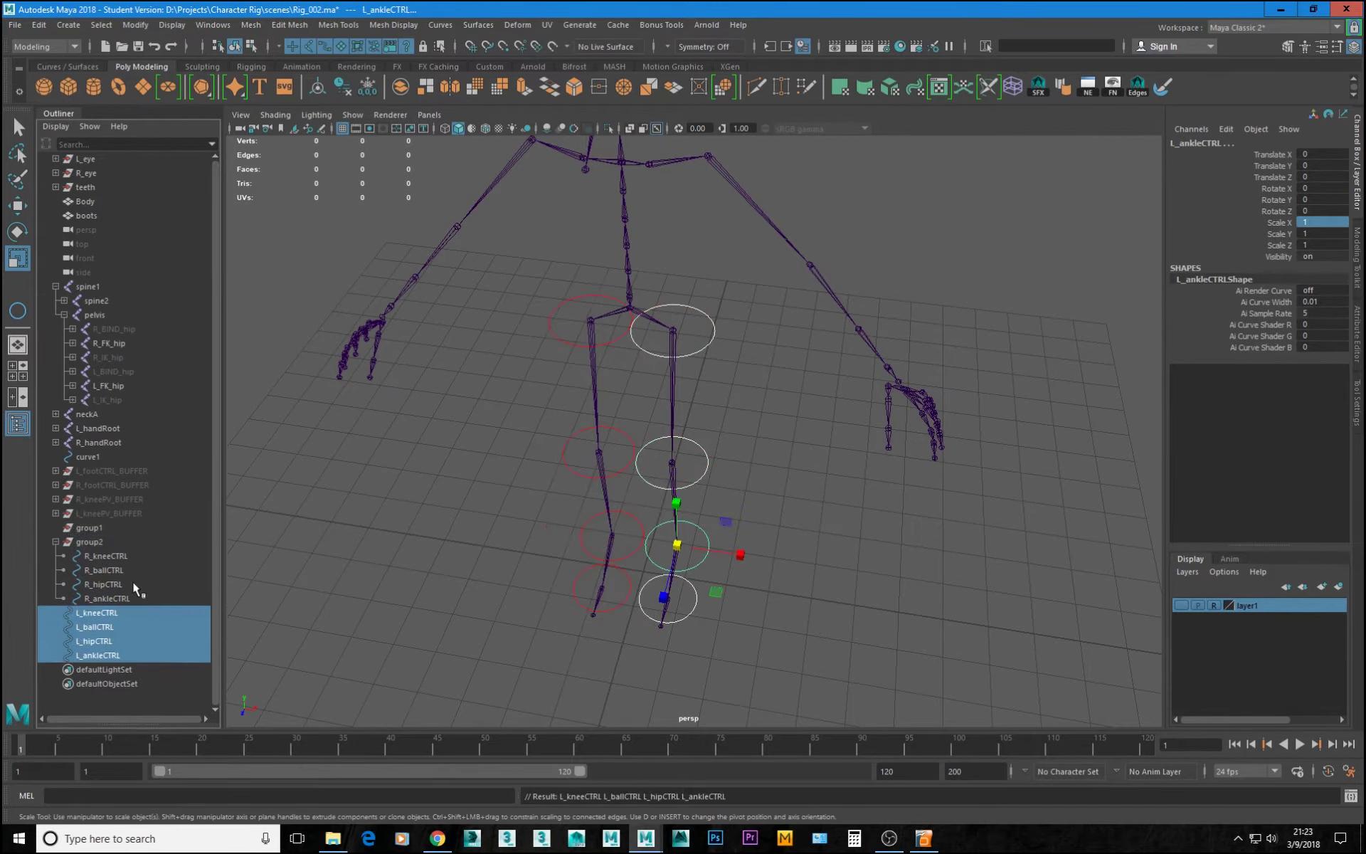
pyautogui.click(107, 556)
pyautogui.keyDown('shift'); pyautogui.click(134, 598); pyautogui.keyUp('shift')
pyautogui.hotkey('shift', 'p')
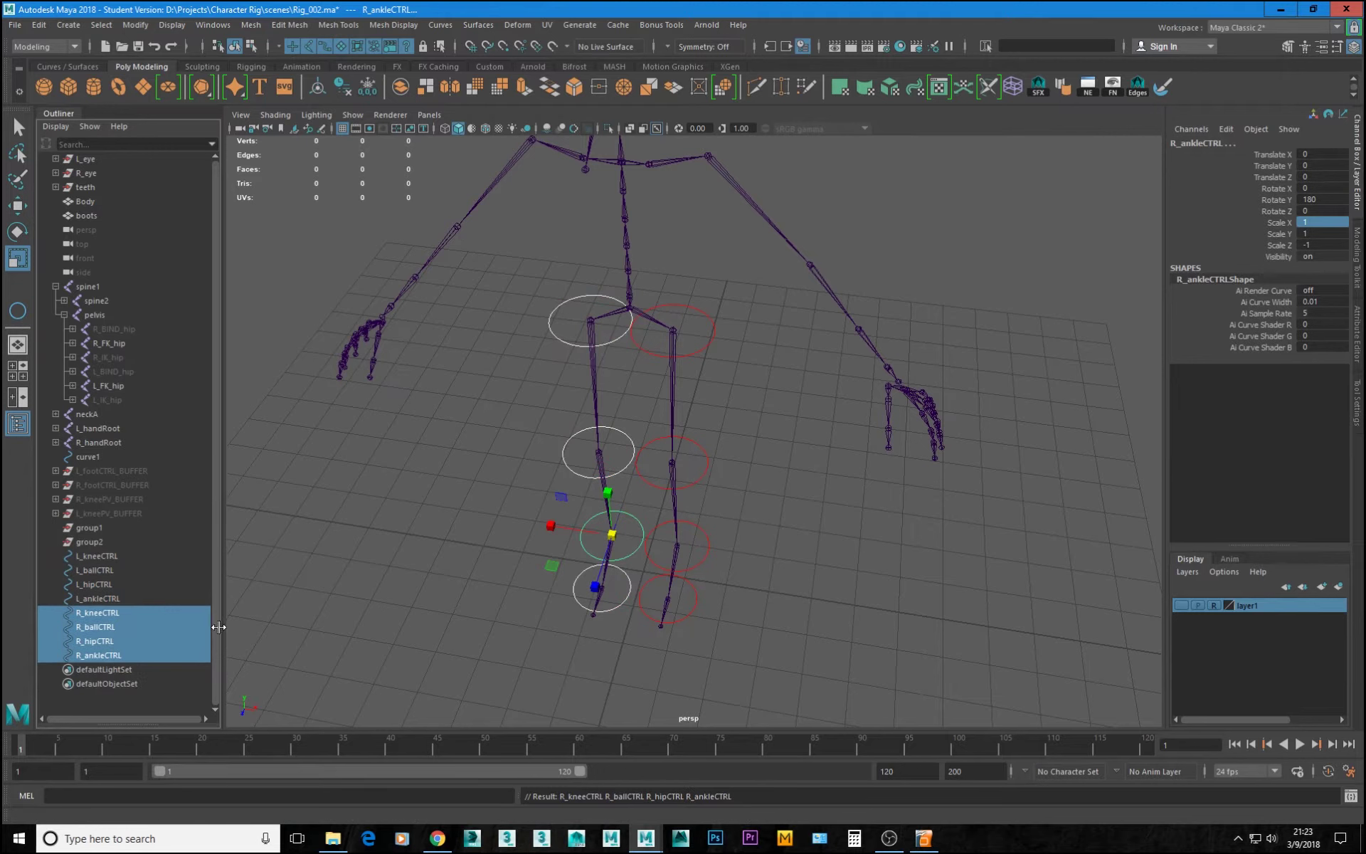
# - Freeze the transformations of the four right leg controls and delete the empty group1 and group2
pyautogui.click(367, 86)
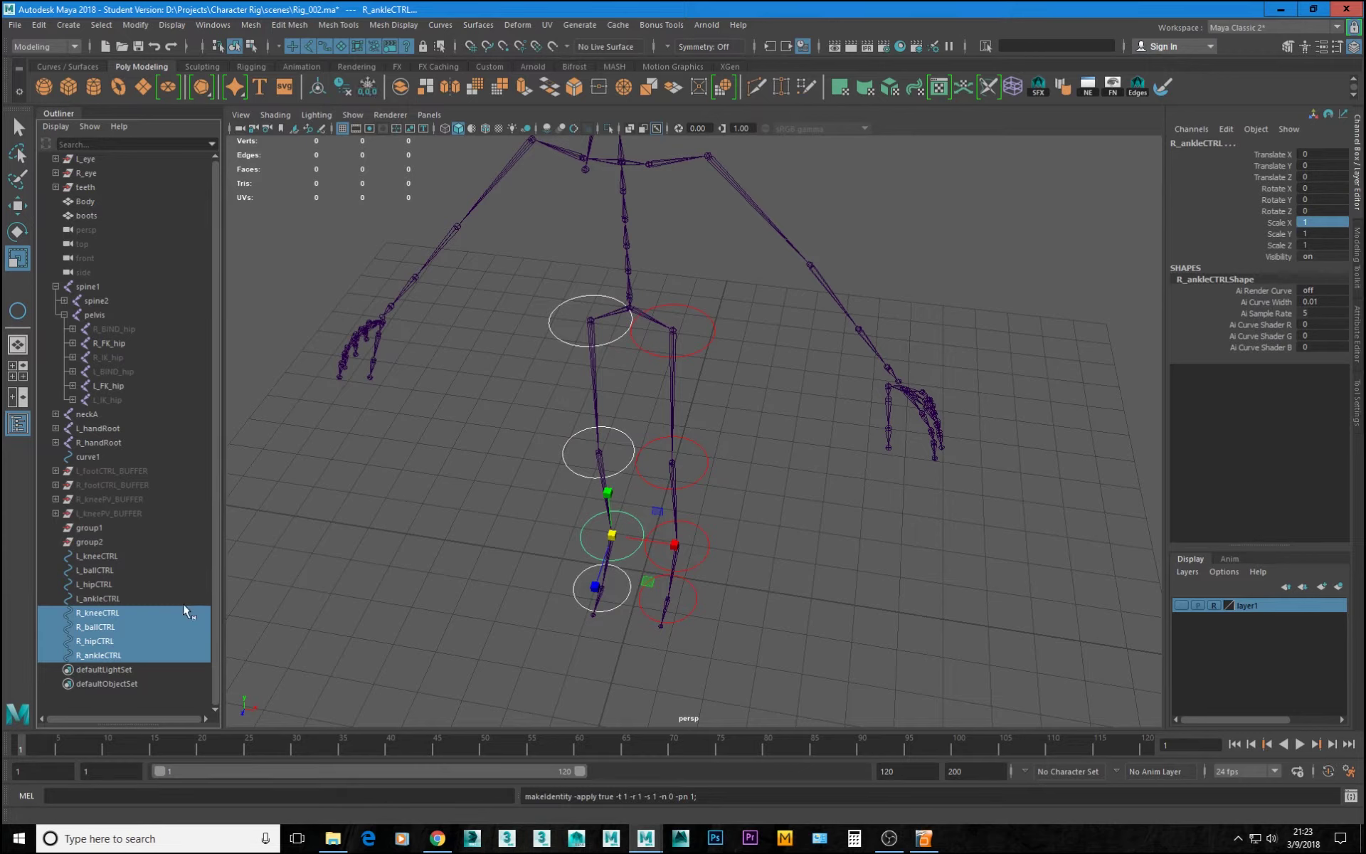
pyautogui.moveTo(98, 528); pyautogui.dragTo(104, 542)
pyautogui.press('Delete')
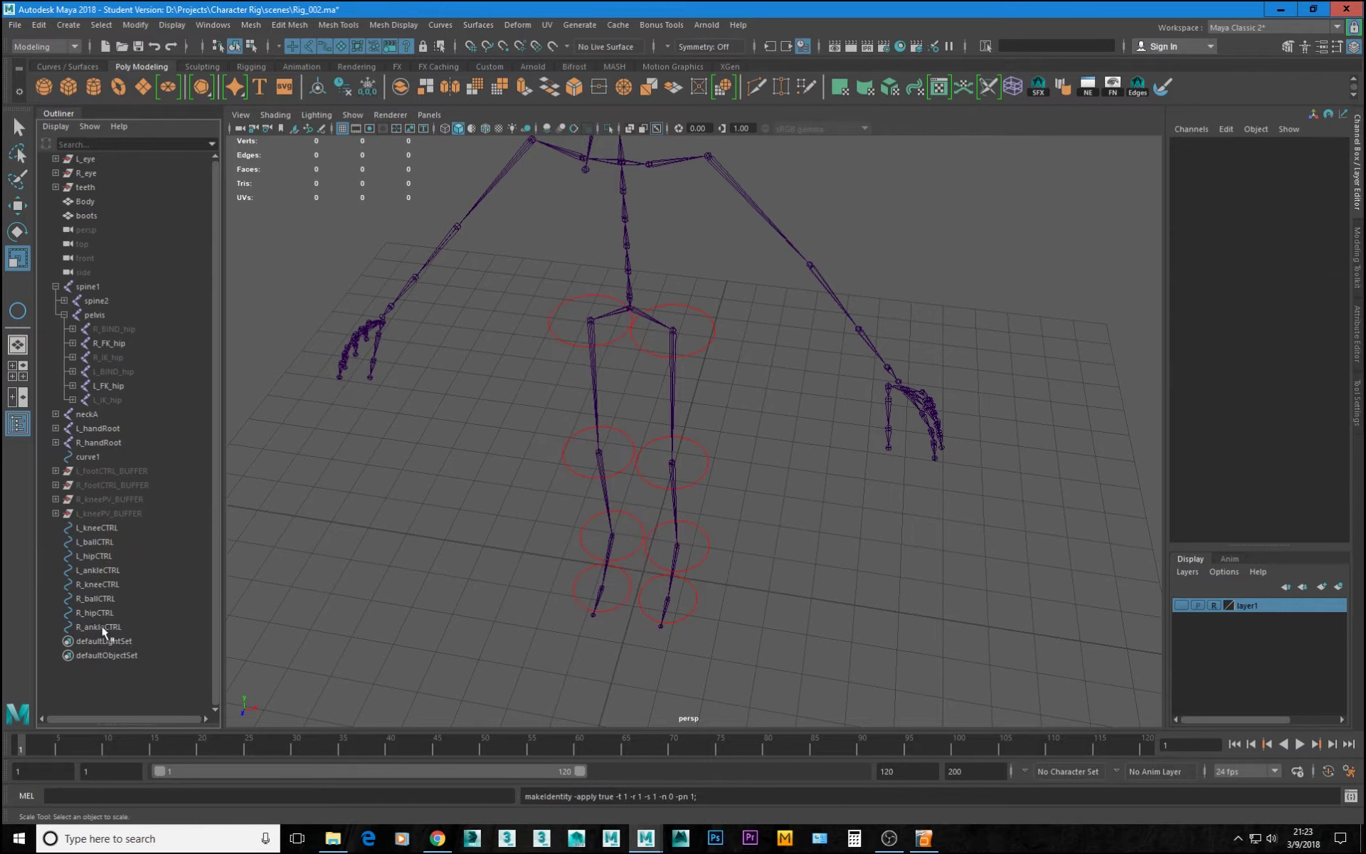
# - Set the drawing override colour of R_hipCTRL and R_ankleCTRL to green
pyautogui.click(96, 584)
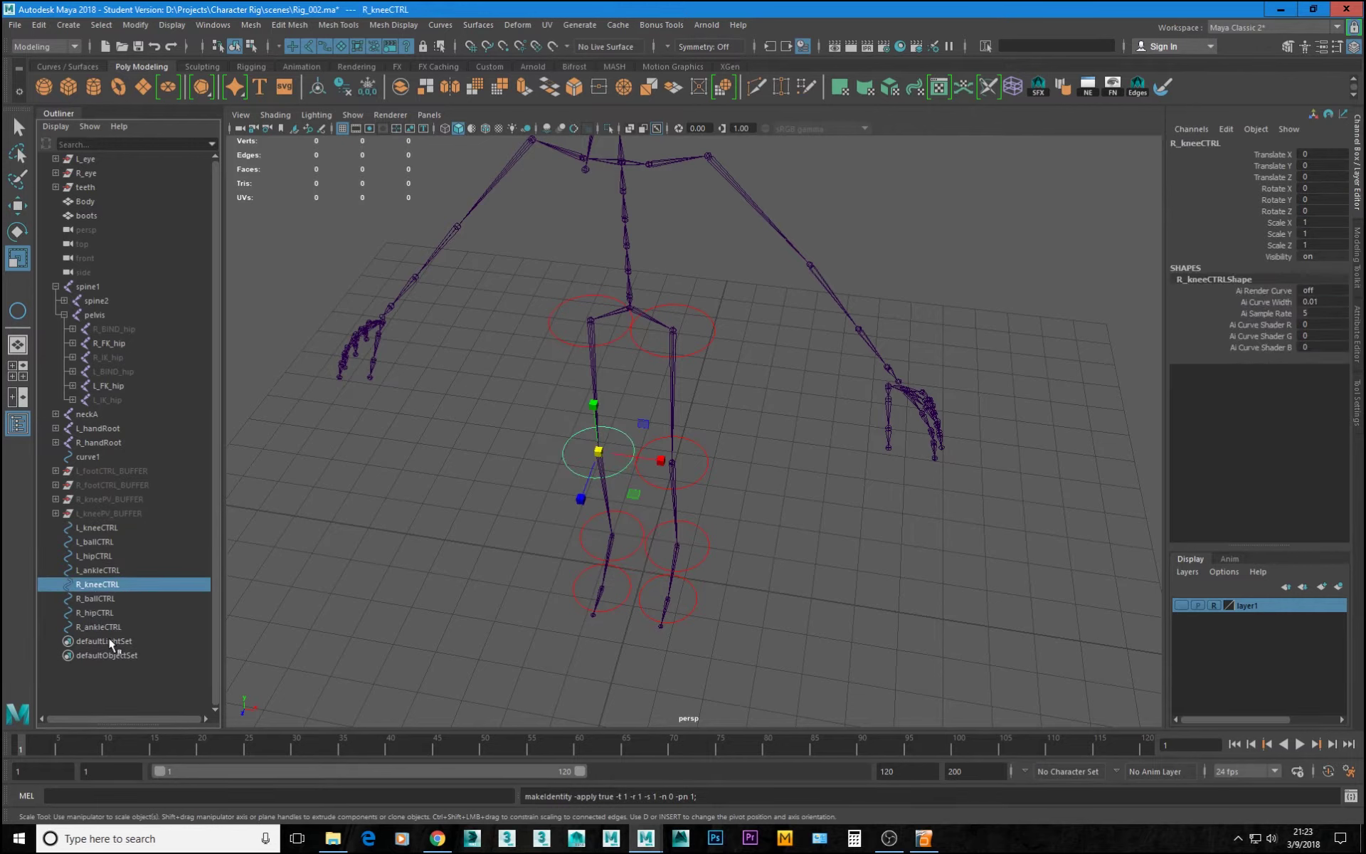
pyautogui.click(101, 615)
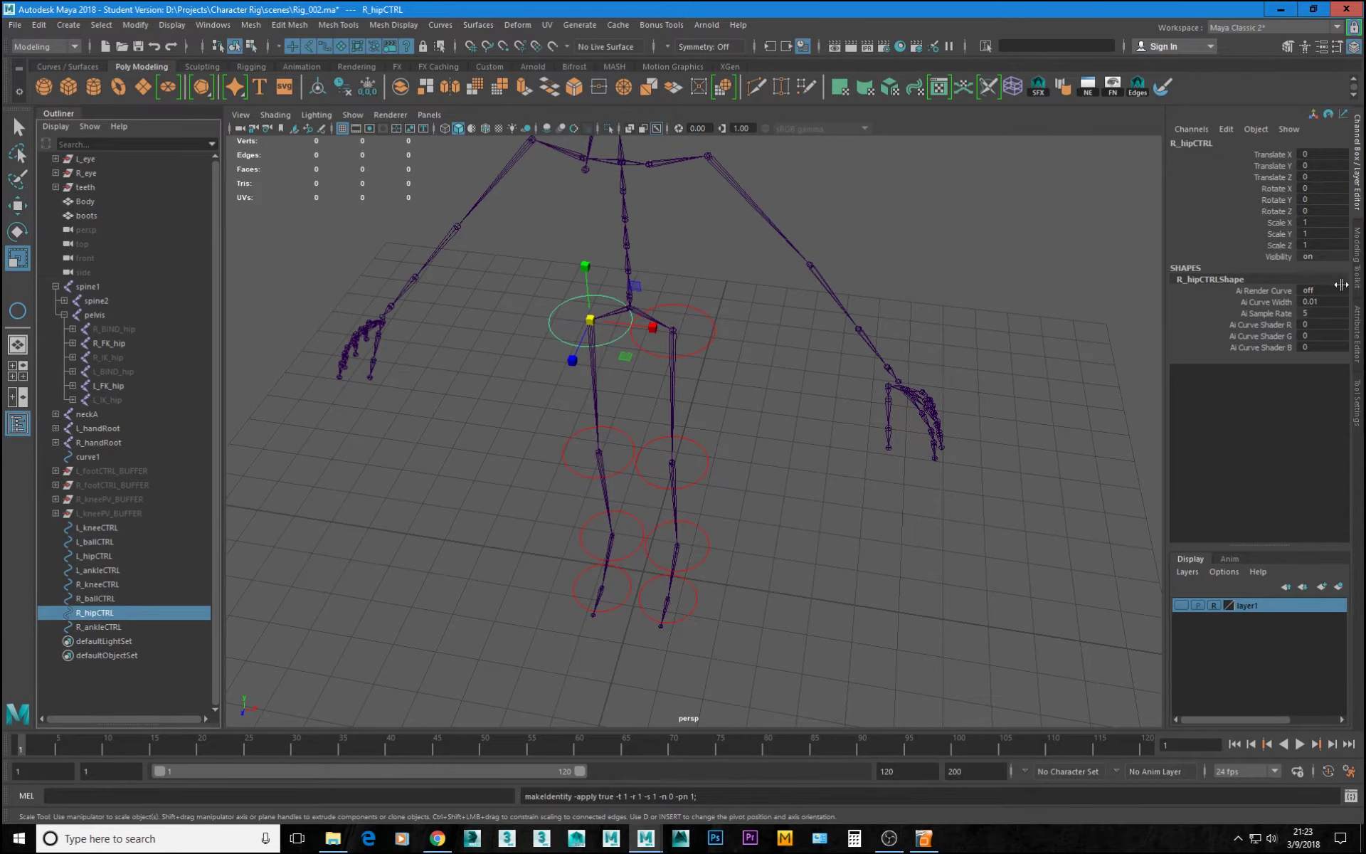
pyautogui.click(1359, 322)
pyautogui.click(1130, 140)
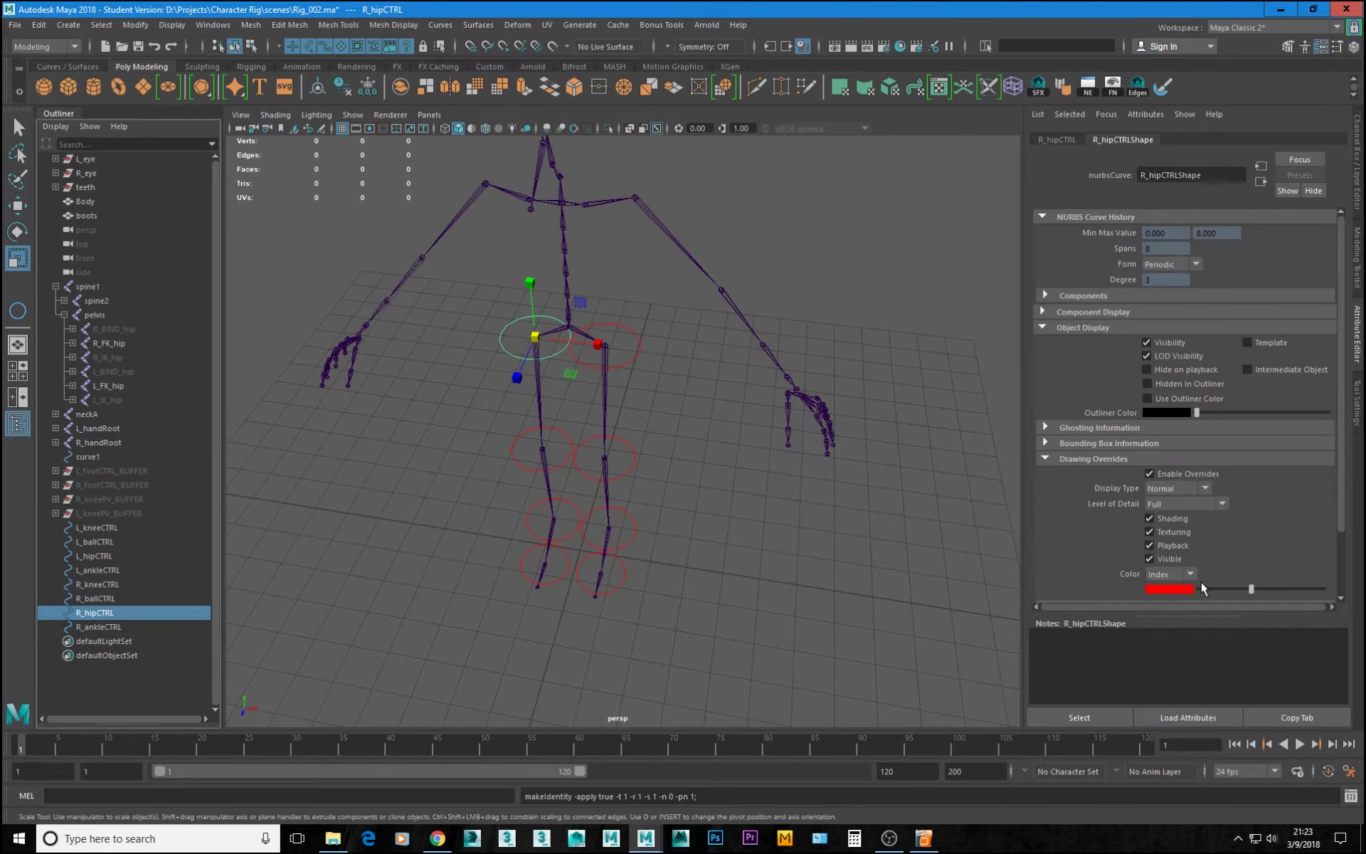
pyautogui.moveTo(1252, 592); pyautogui.dragTo(1256, 593)
pyautogui.click(116, 627)
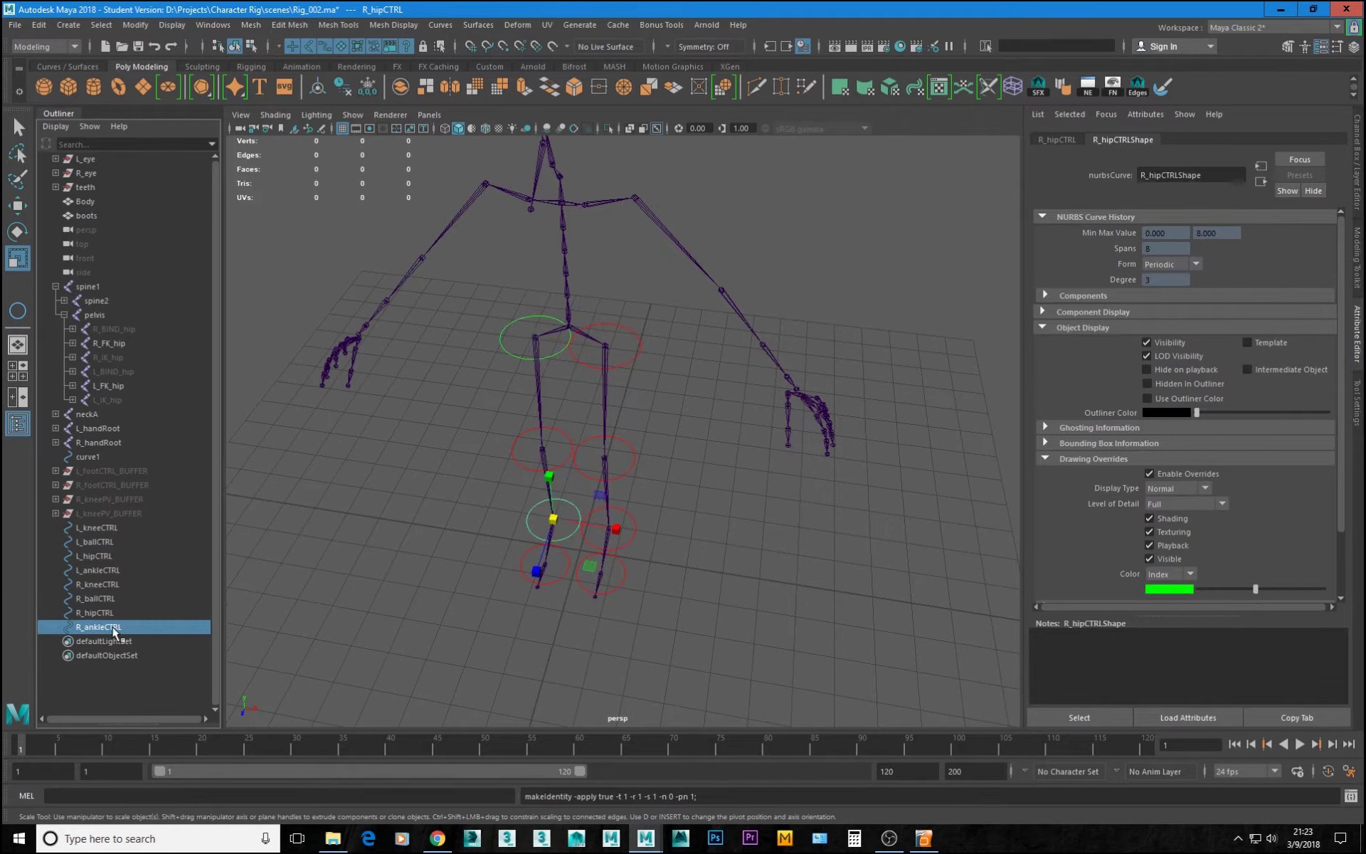
pyautogui.moveTo(1251, 590); pyautogui.dragTo(1255, 587)
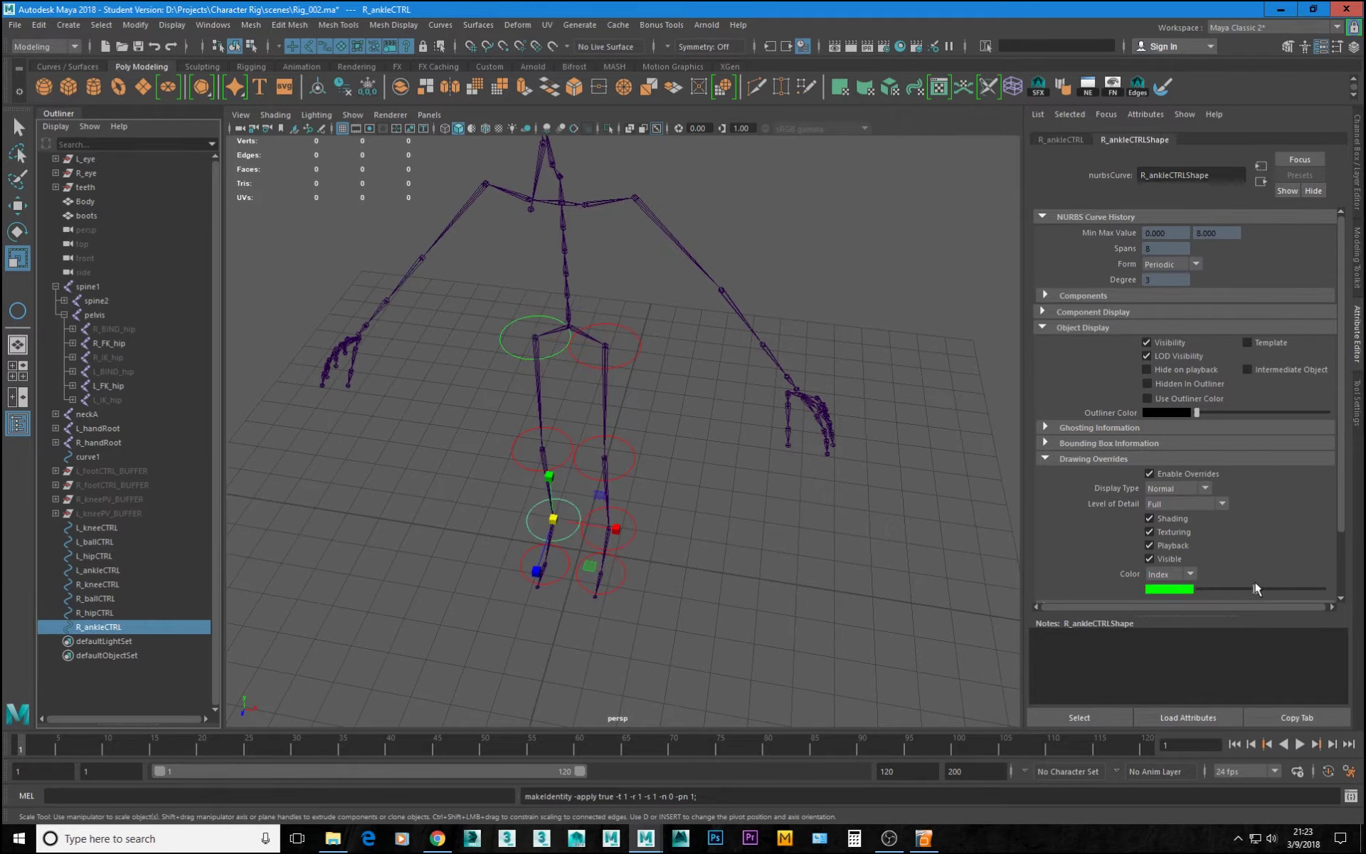
# - Set the drawing override colour of R_ballCTRL and R_kneeCTRL to green
pyautogui.click(101, 599)
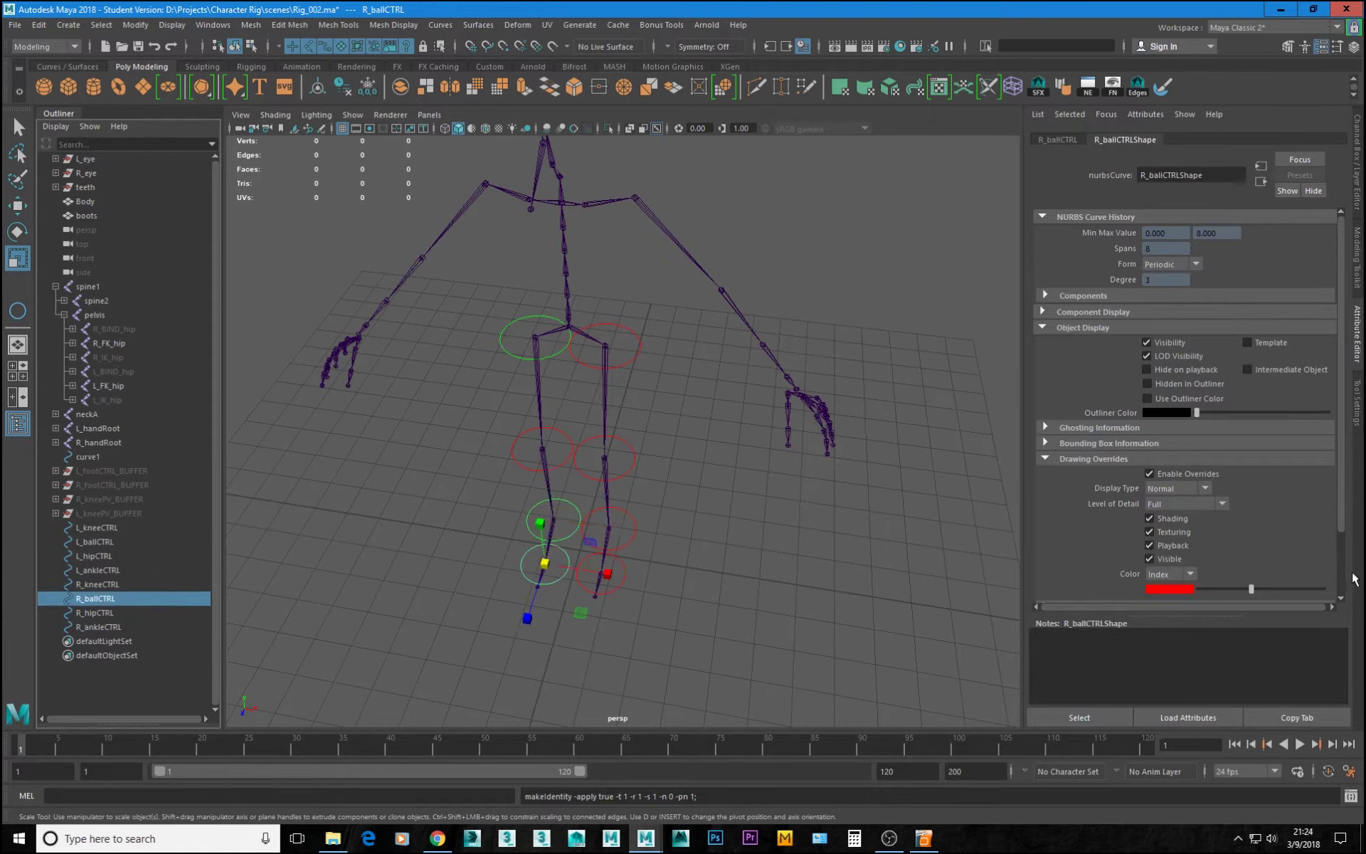
pyautogui.moveTo(1251, 589); pyautogui.dragTo(1259, 590)
pyautogui.click(108, 587)
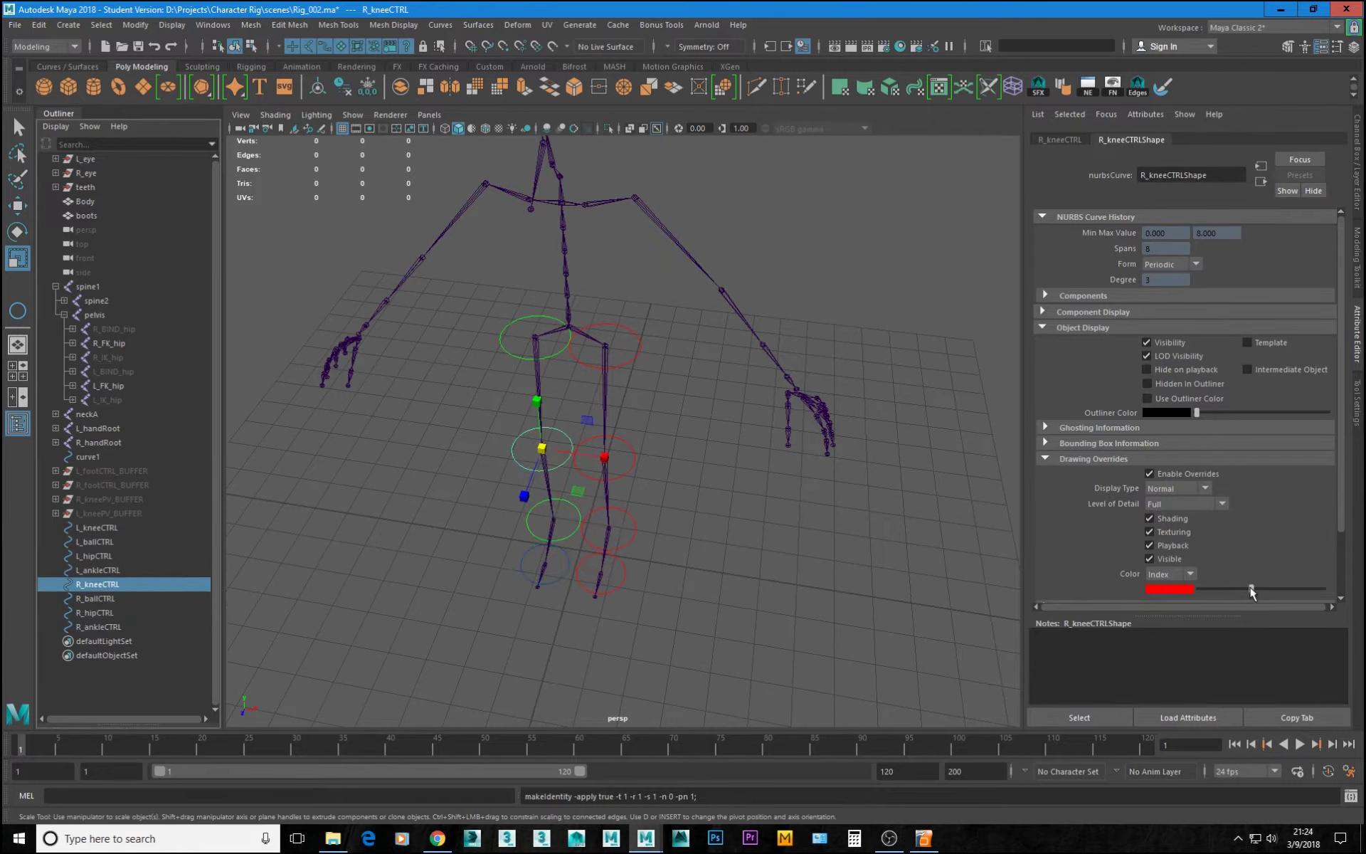
pyautogui.click(120, 627)
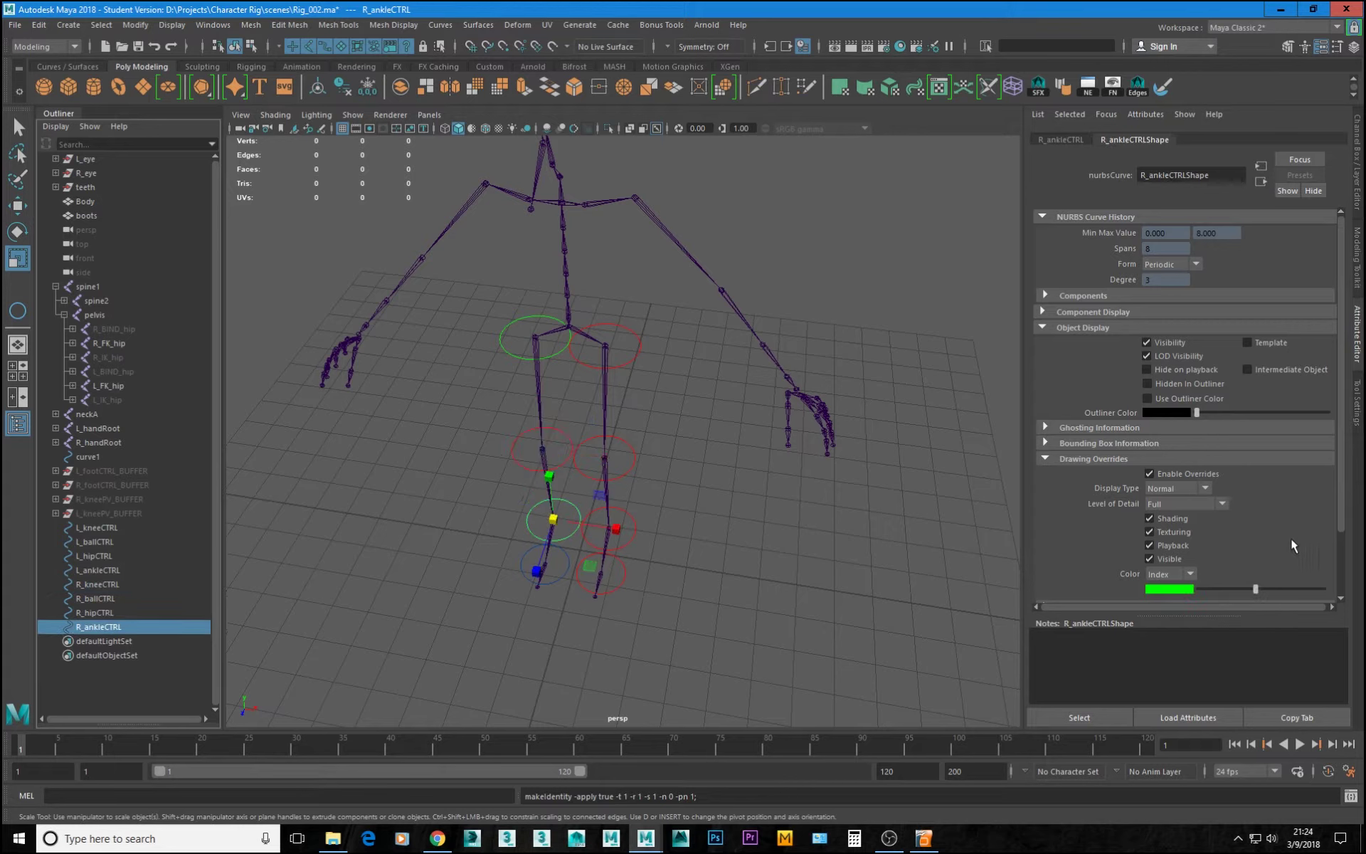
pyautogui.click(106, 598)
pyautogui.moveTo(1262, 592); pyautogui.dragTo(1256, 591)
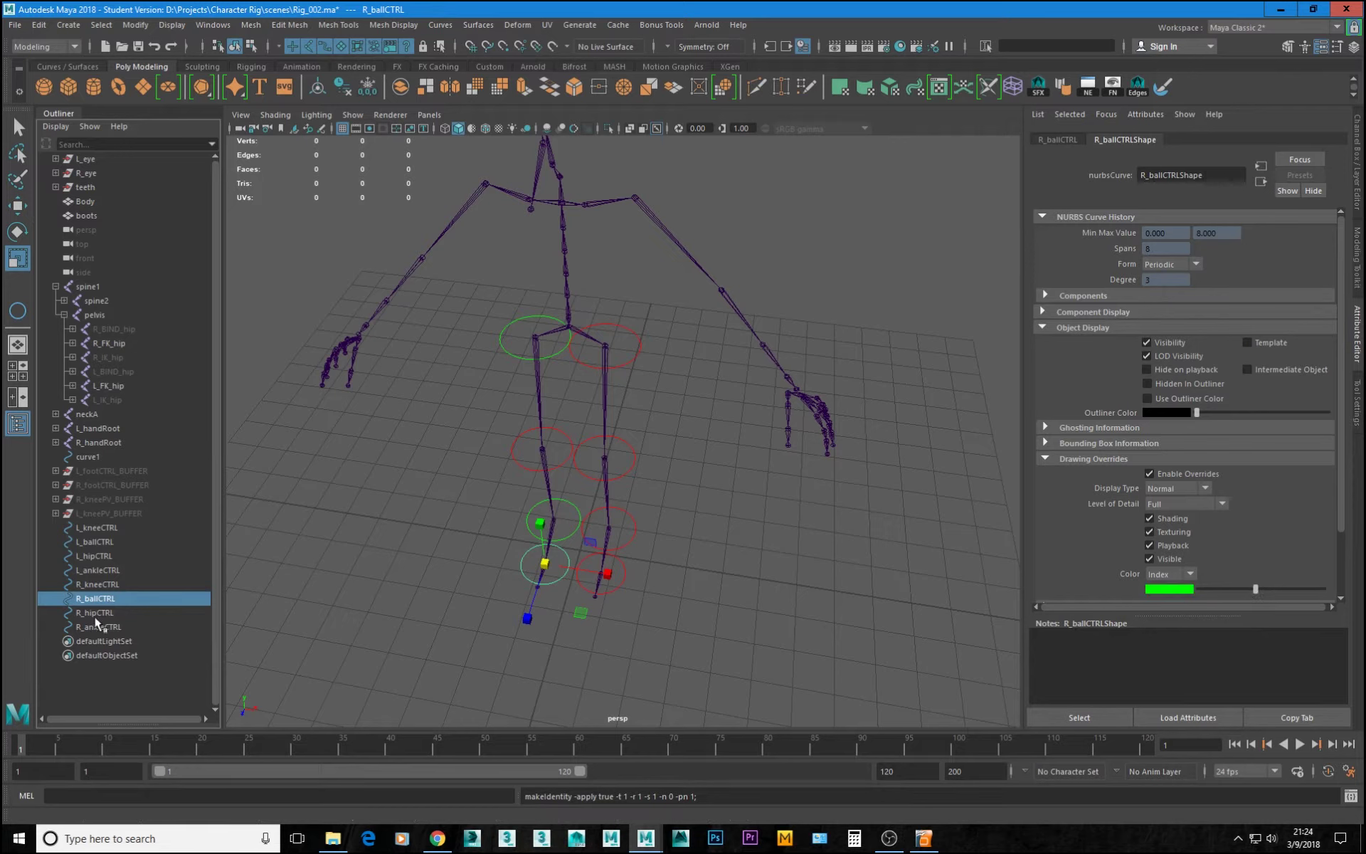
pyautogui.click(102, 585)
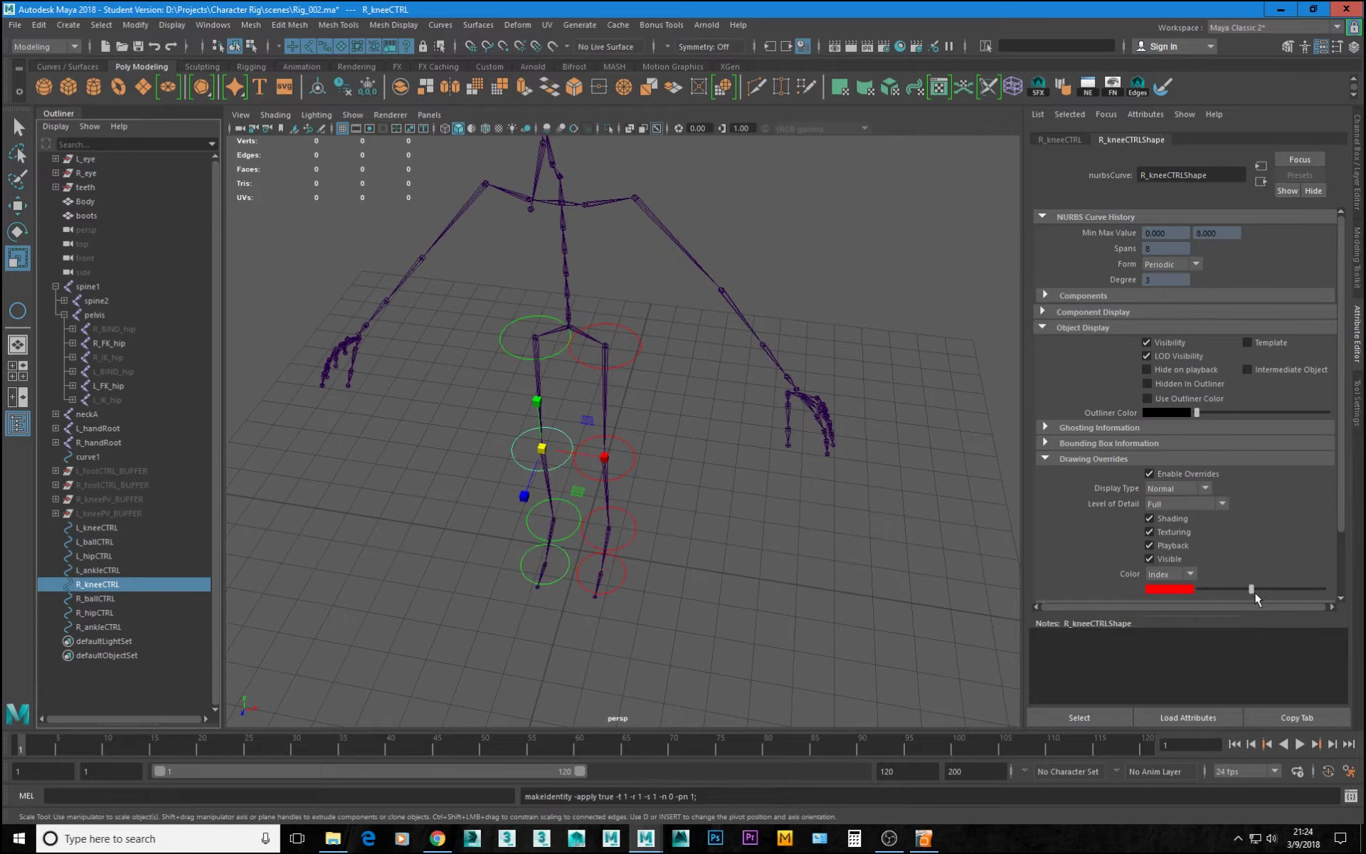
pyautogui.moveTo(1250, 589); pyautogui.dragTo(1256, 588)
# - Reorder the leg controls in the Outliner as hip, knee, ankle, ball, with the left set above the right set
pyautogui.keyDown('alt'); pyautogui.moveTo(699, 517); pyautogui.dragTo(725, 459); pyautogui.keyUp('alt')
pyautogui.click(93, 572)
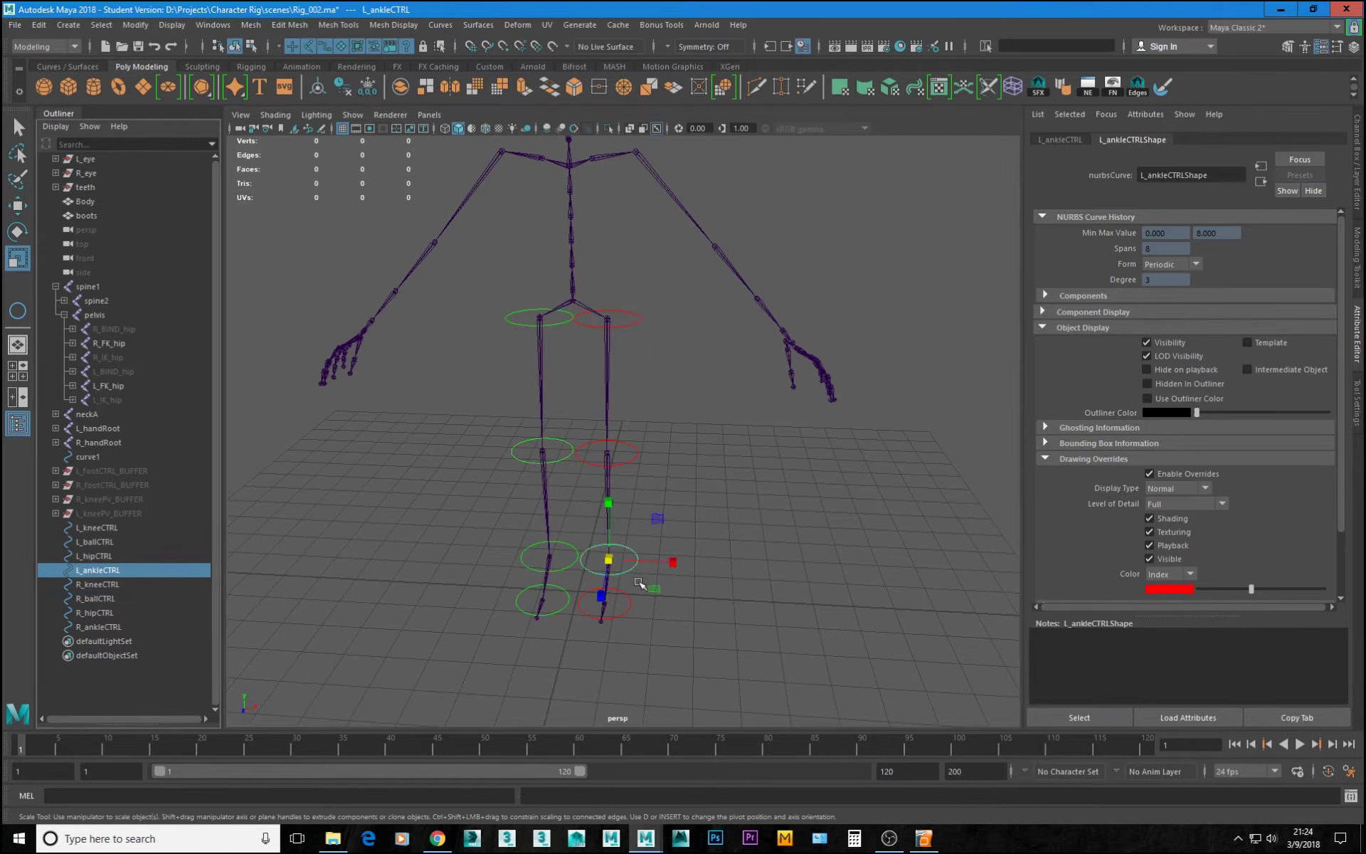
pyautogui.click(96, 547)
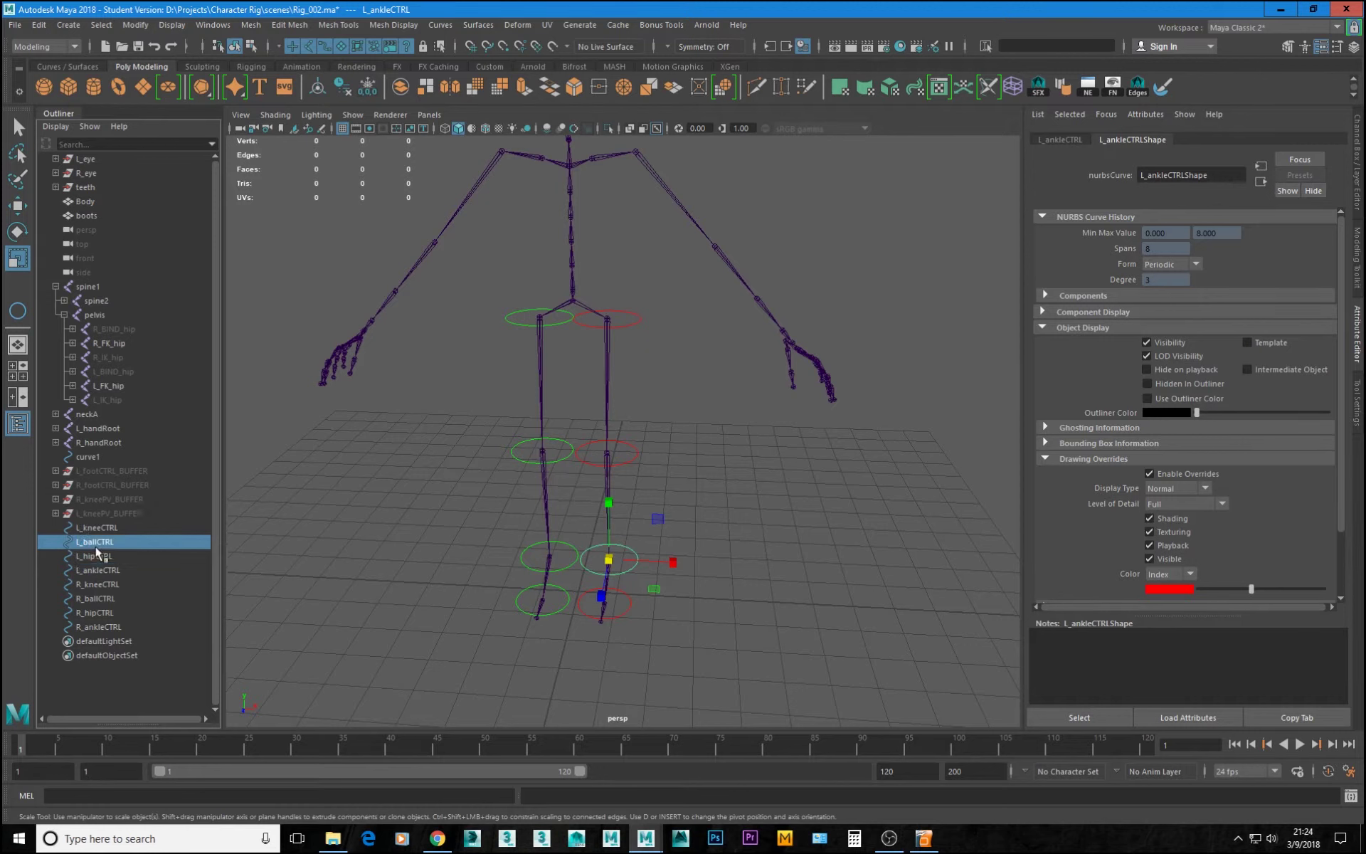
pyautogui.click(97, 554)
pyautogui.moveTo(98, 555); pyautogui.dragTo(110, 609, button='middle')
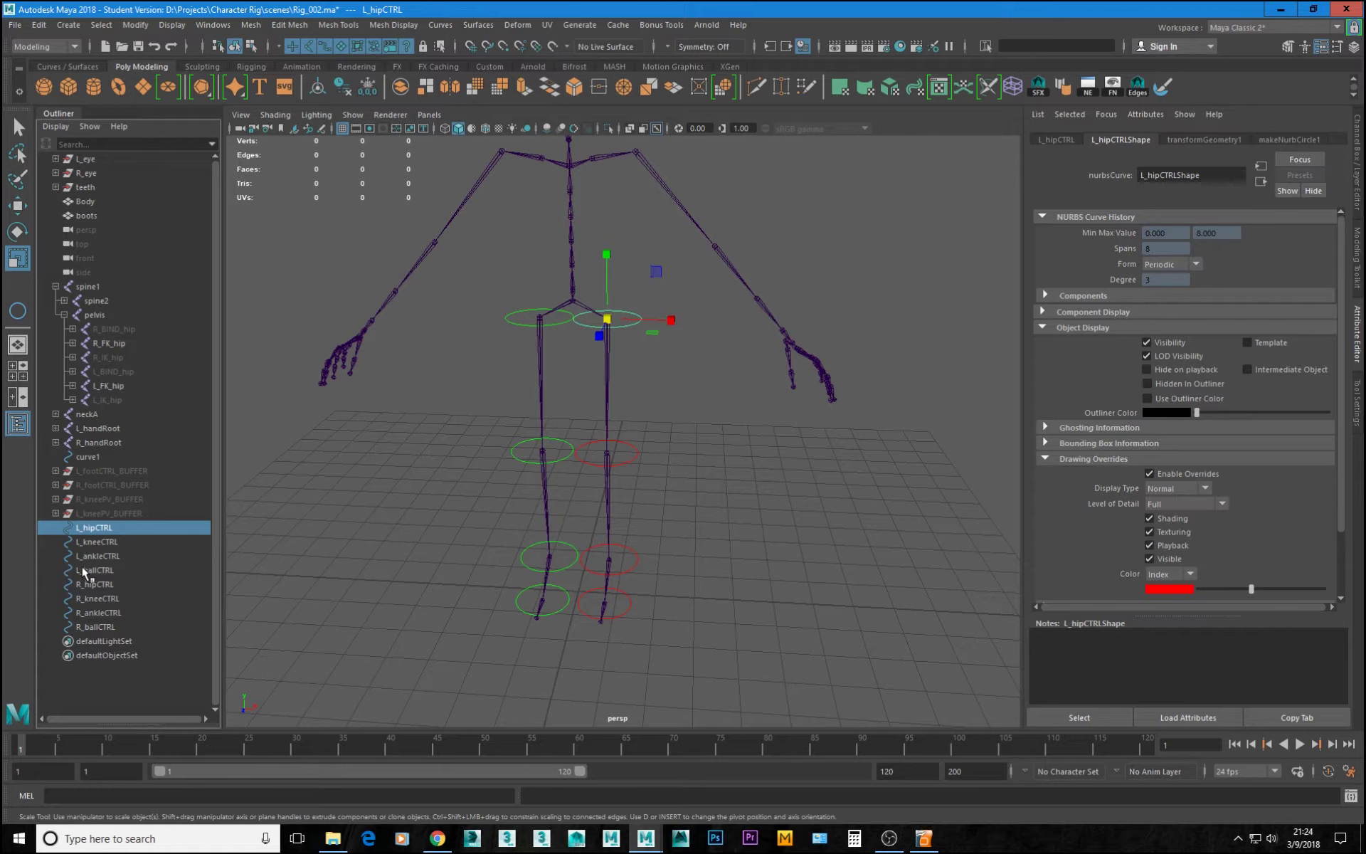
# - Inspect L_hipCTRL's channel values and its placement around the left hip joint from several angles
pyautogui.keyDown('alt'); pyautogui.moveTo(503, 323); pyautogui.dragTo(527, 348, button='middle'); pyautogui.keyUp('alt')
pyautogui.keyDown('alt'); pyautogui.moveTo(489, 349); pyautogui.dragTo(474, 316); pyautogui.keyUp('alt')
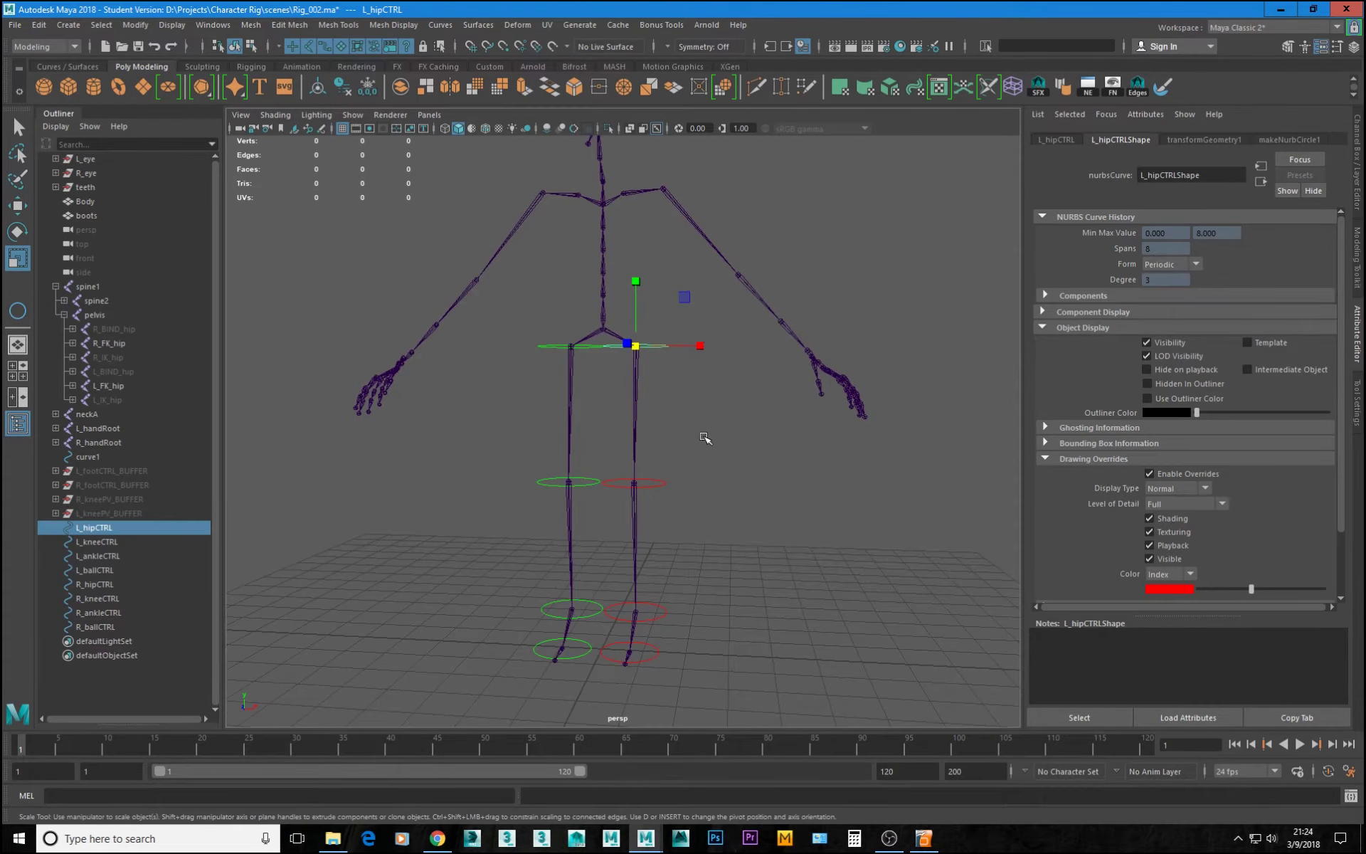
pyautogui.click(1358, 161)
pyautogui.scroll(3, 787, 385)
pyautogui.keyDown('alt'); pyautogui.moveTo(793, 392); pyautogui.dragTo(719, 527, button='middle'); pyautogui.keyUp('alt')
pyautogui.keyDown('alt'); pyautogui.moveTo(689, 457); pyautogui.dragTo(710, 500); pyautogui.keyUp('alt')
pyautogui.scroll(3, 549, 415)
pyautogui.keyDown('alt'); pyautogui.moveTo(617, 467); pyautogui.dragTo(789, 418); pyautogui.keyUp('alt')
pyautogui.keyDown('alt'); pyautogui.moveTo(791, 420); pyautogui.dragTo(792, 423); pyautogui.keyUp('alt')
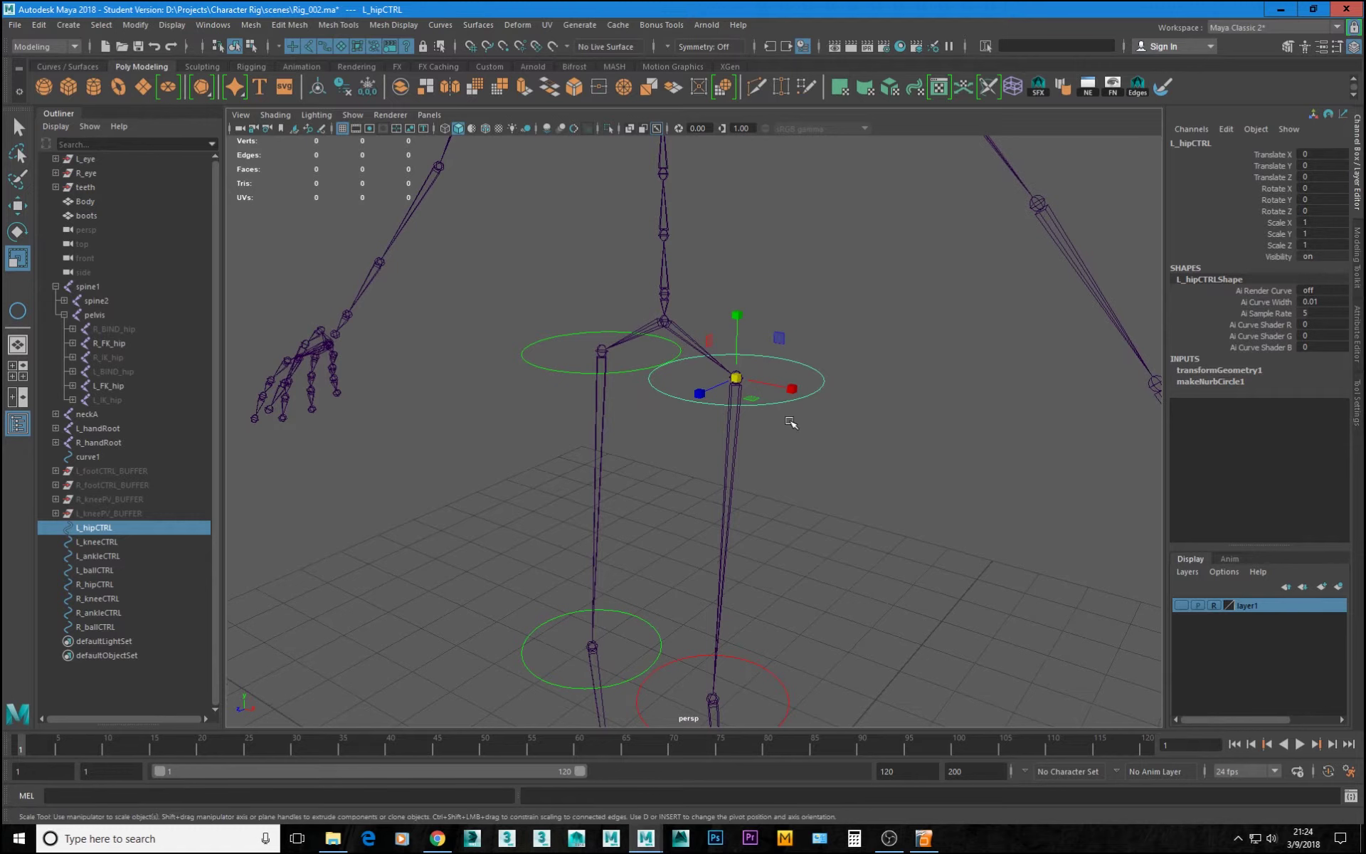
pyautogui.keyDown('alt'); pyautogui.moveTo(769, 409); pyautogui.dragTo(612, 350, button='right'); pyautogui.keyUp('alt')
pyautogui.keyDown('alt'); pyautogui.moveTo(847, 541); pyautogui.dragTo(776, 492); pyautogui.keyUp('alt')
pyautogui.keyDown('alt'); pyautogui.moveTo(776, 493); pyautogui.dragTo(651, 491, button='right'); pyautogui.keyUp('alt')
pyautogui.keyDown('alt'); pyautogui.moveTo(651, 488); pyautogui.dragTo(729, 516); pyautogui.keyUp('alt')
pyautogui.keyDown('alt'); pyautogui.moveTo(720, 371); pyautogui.dragTo(717, 446, button='middle'); pyautogui.keyUp('alt')
pyautogui.keyDown('alt'); pyautogui.moveTo(717, 448); pyautogui.dragTo(760, 559, button='right'); pyautogui.keyUp('alt')
pyautogui.keyDown('alt'); pyautogui.moveTo(745, 553); pyautogui.dragTo(689, 559); pyautogui.keyUp('alt')
pyautogui.keyDown('alt'); pyautogui.moveTo(689, 559); pyautogui.dragTo(801, 584, button='right'); pyautogui.keyUp('alt')
pyautogui.keyDown('alt'); pyautogui.moveTo(797, 643); pyautogui.dragTo(816, 500, button='middle'); pyautogui.keyUp('alt')
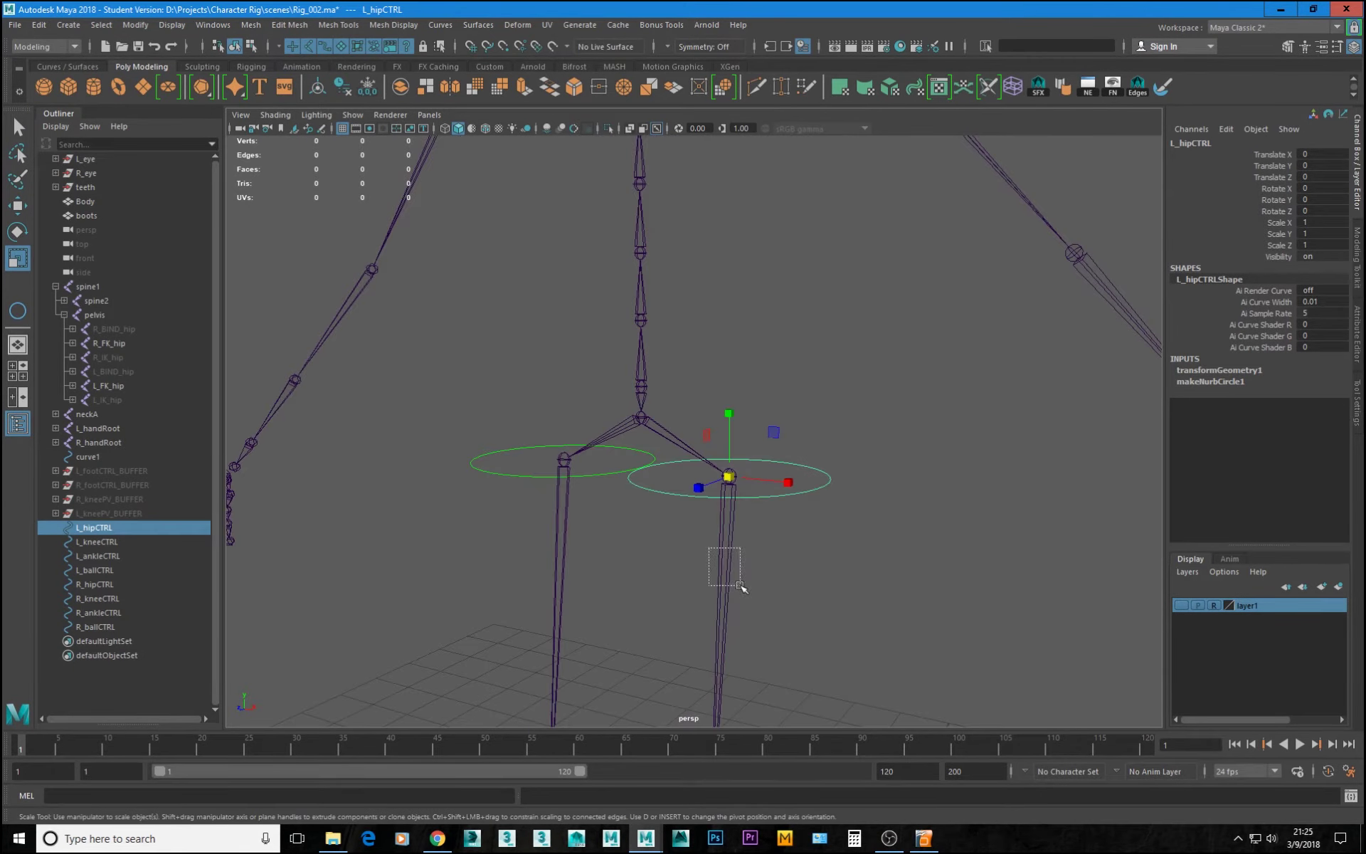
# - Select the L_FK_hip joint and set the Move tool's axis orientation to Object
pyautogui.click(723, 565)
pyautogui.keyDown('alt'); pyautogui.moveTo(772, 589); pyautogui.dragTo(788, 434); pyautogui.keyUp('alt')
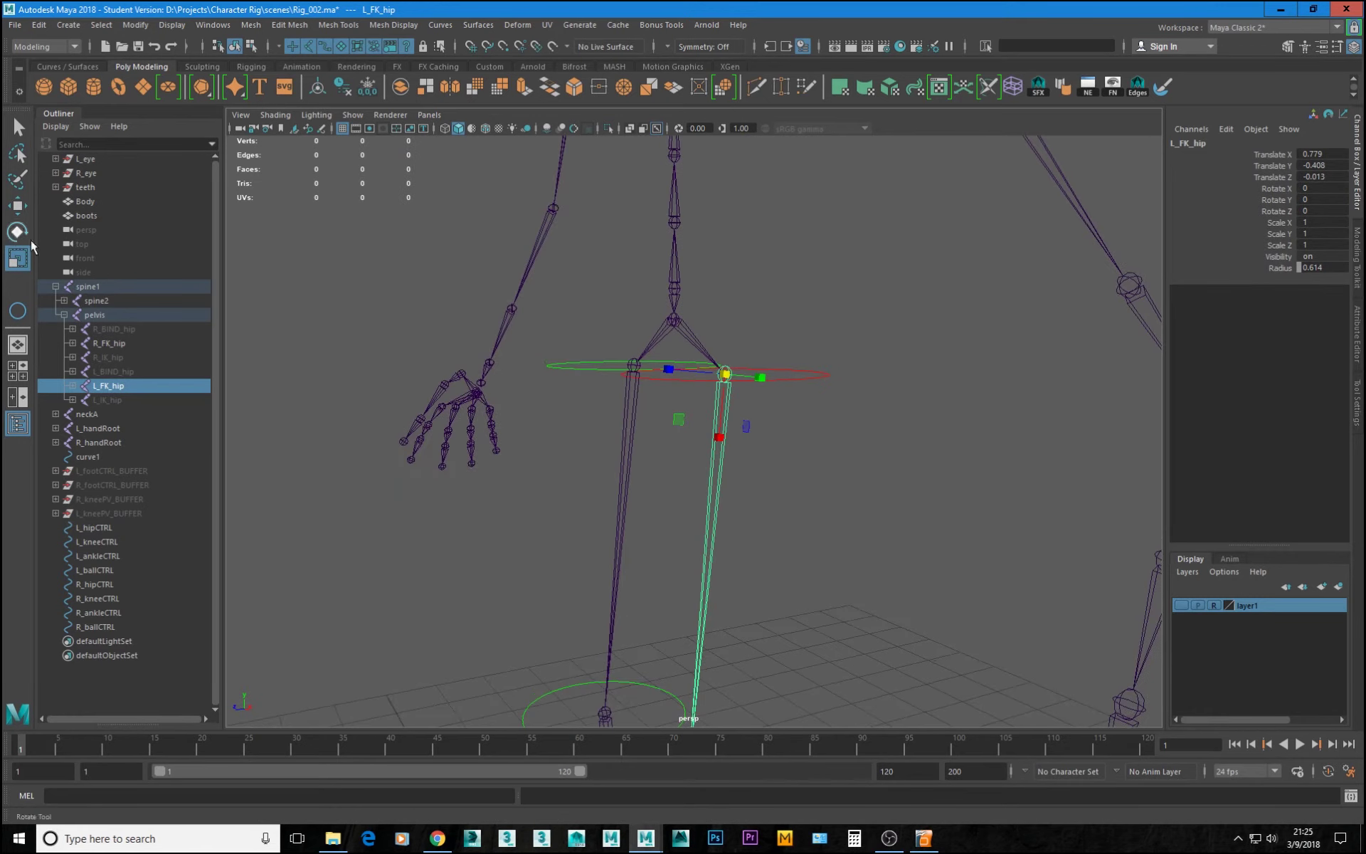
pyautogui.doubleClick(18, 206)
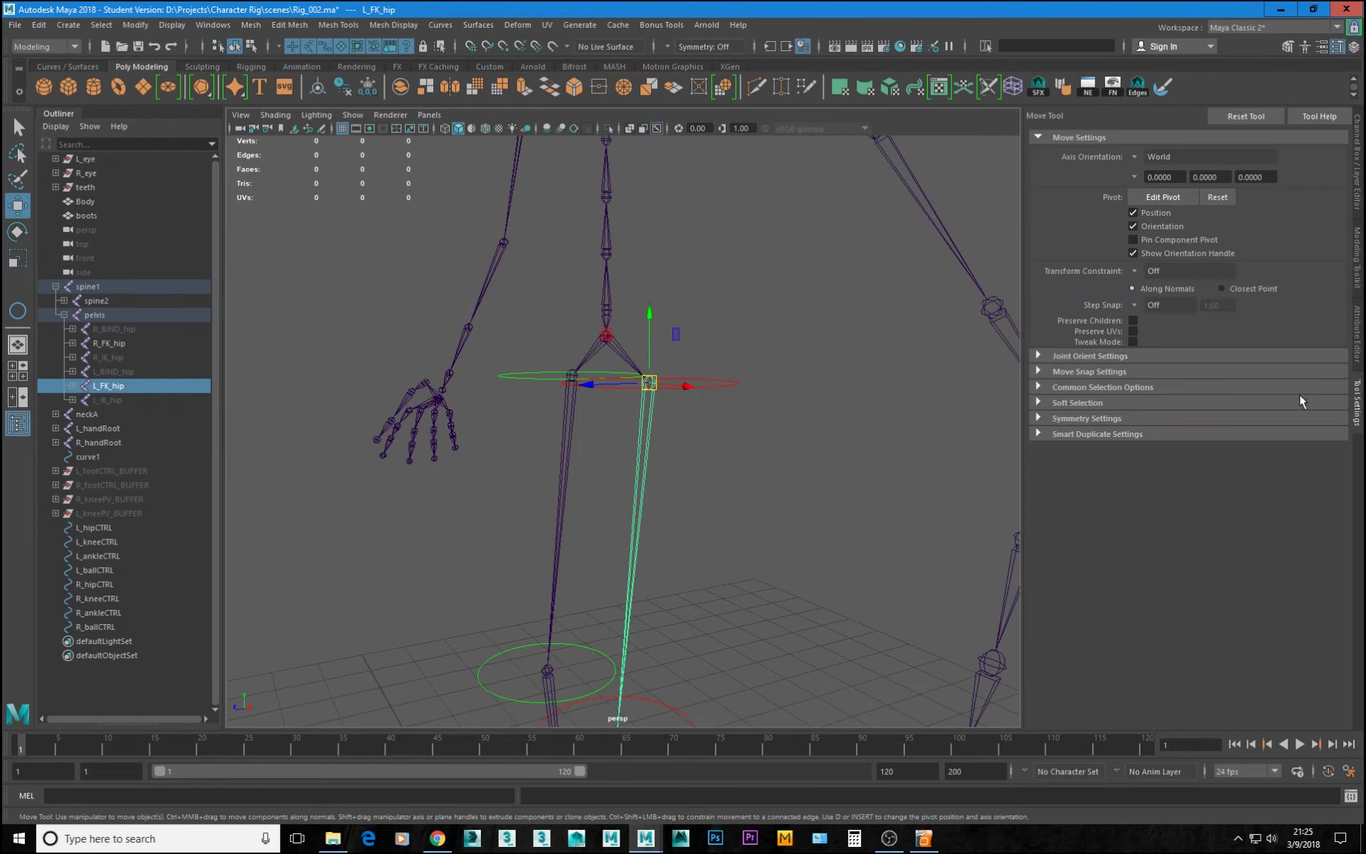
pyautogui.click(1136, 157)
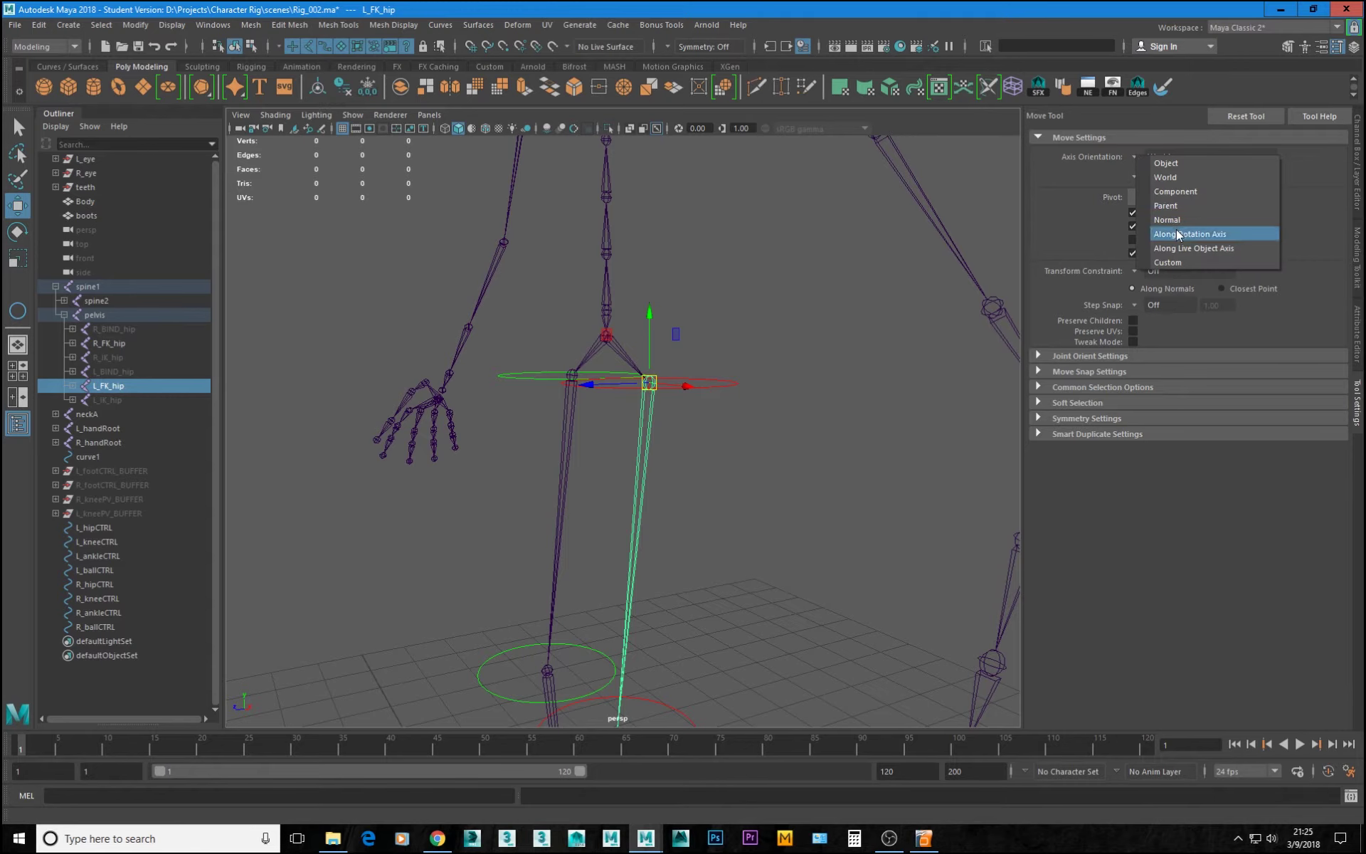
pyautogui.click(1180, 164)
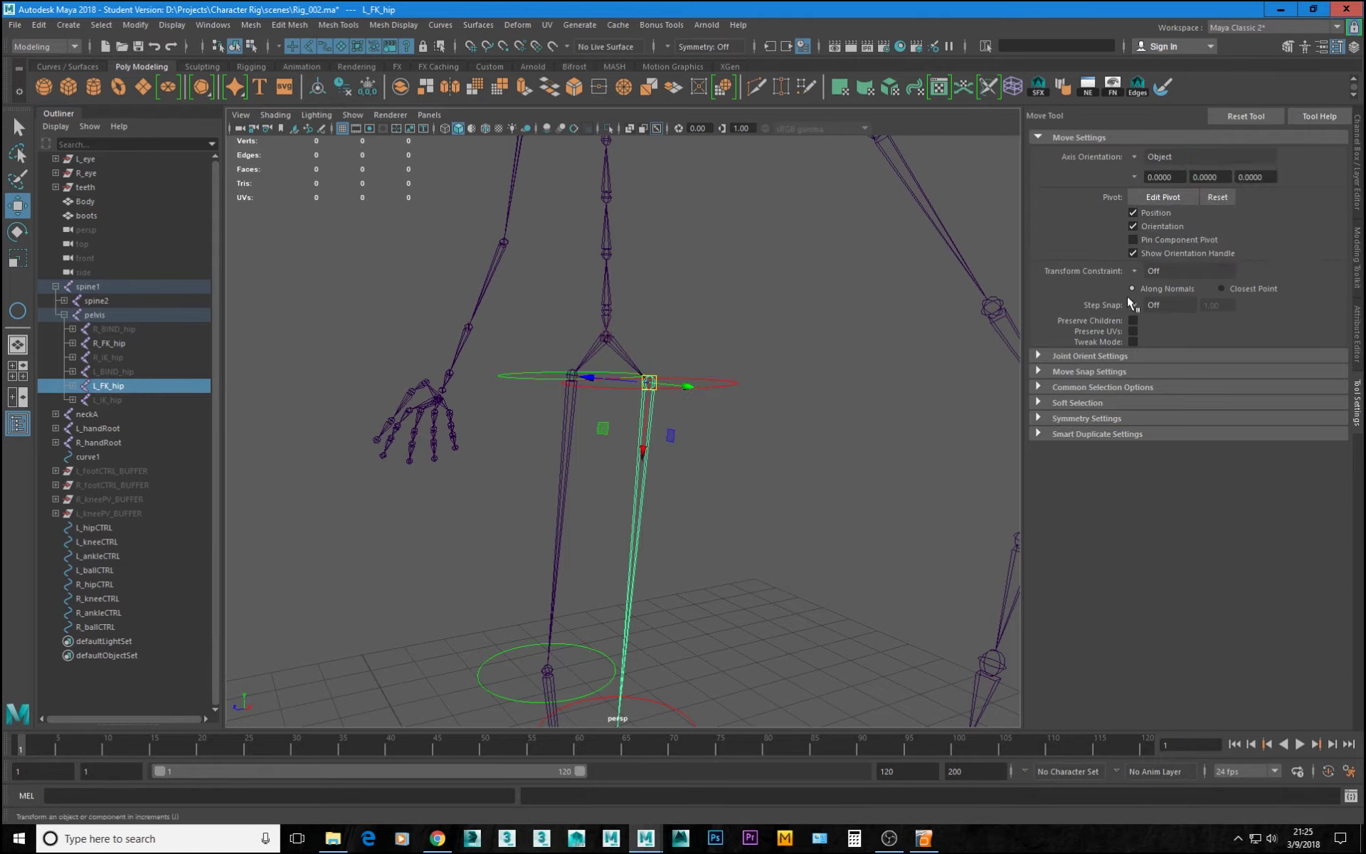
# - Examine the local axis directions of the left FK hip joint and follow the leg down to L_FK_knee
pyautogui.keyDown('alt'); pyautogui.moveTo(564, 385); pyautogui.dragTo(604, 397); pyautogui.keyUp('alt')
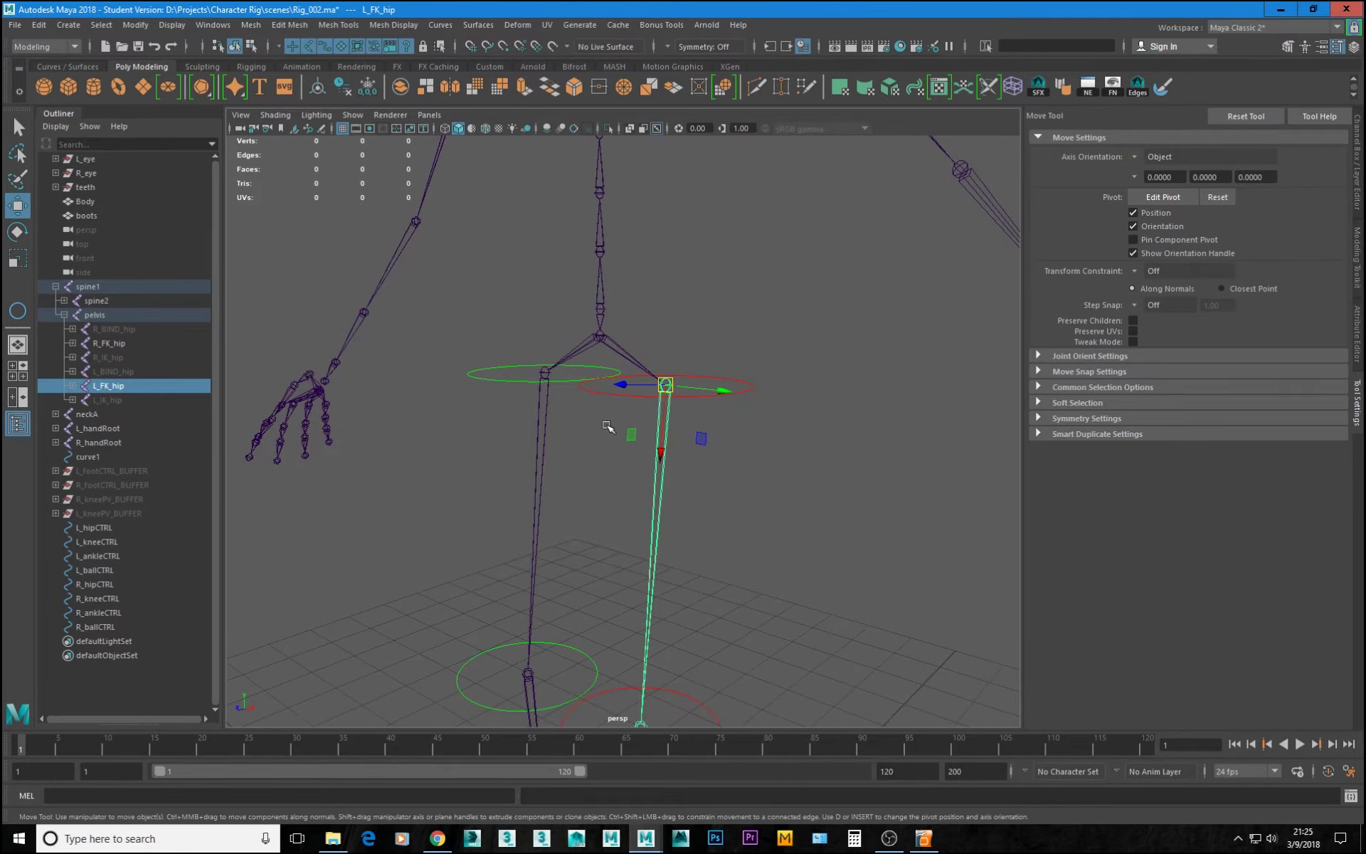
pyautogui.keyDown('alt'); pyautogui.moveTo(666, 431); pyautogui.dragTo(619, 391); pyautogui.keyUp('alt')
pyautogui.keyDown('alt'); pyautogui.moveTo(534, 380); pyautogui.dragTo(644, 387); pyautogui.keyUp('alt')
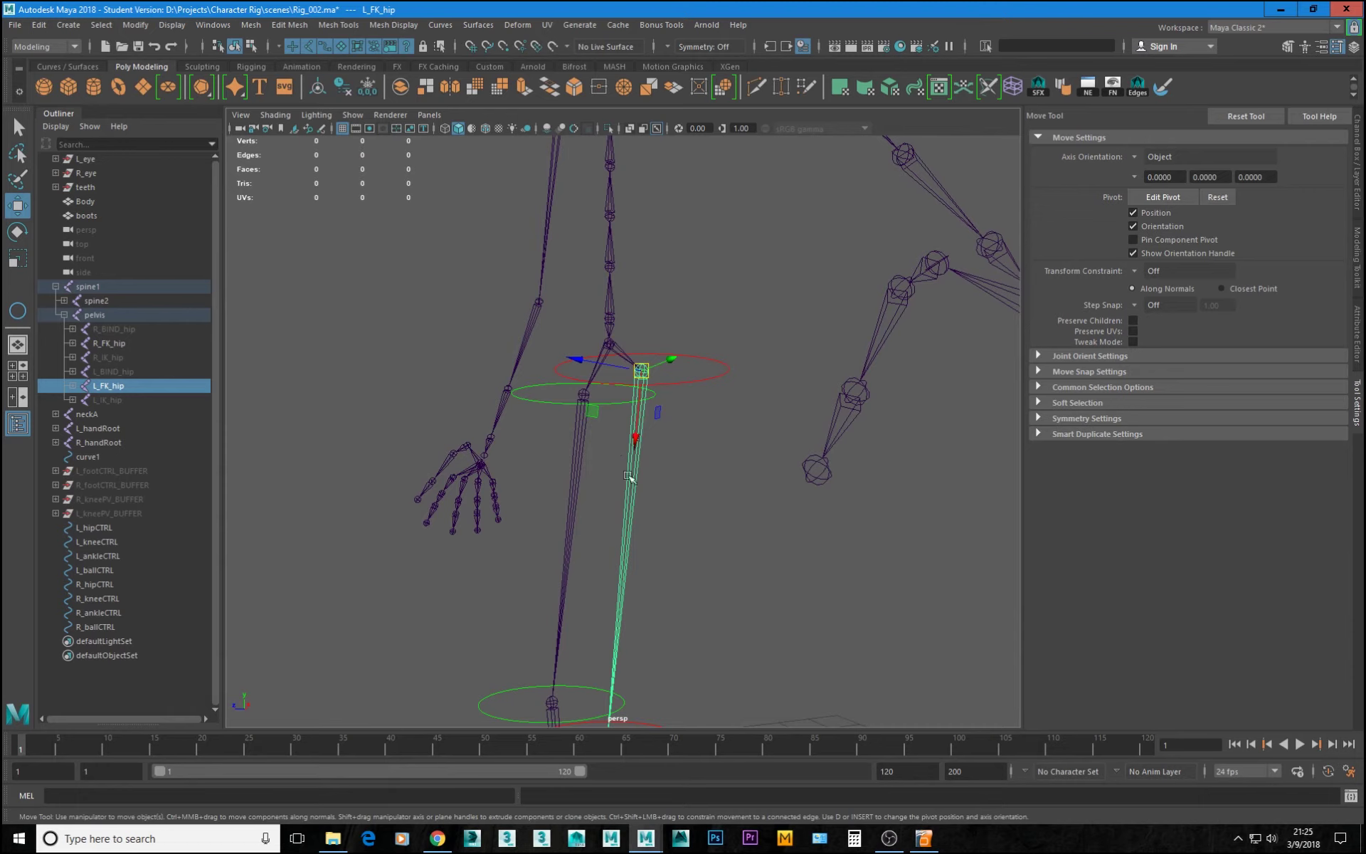
pyautogui.keyDown('alt'); pyautogui.moveTo(701, 562); pyautogui.dragTo(781, 404, button='middle'); pyautogui.keyUp('alt')
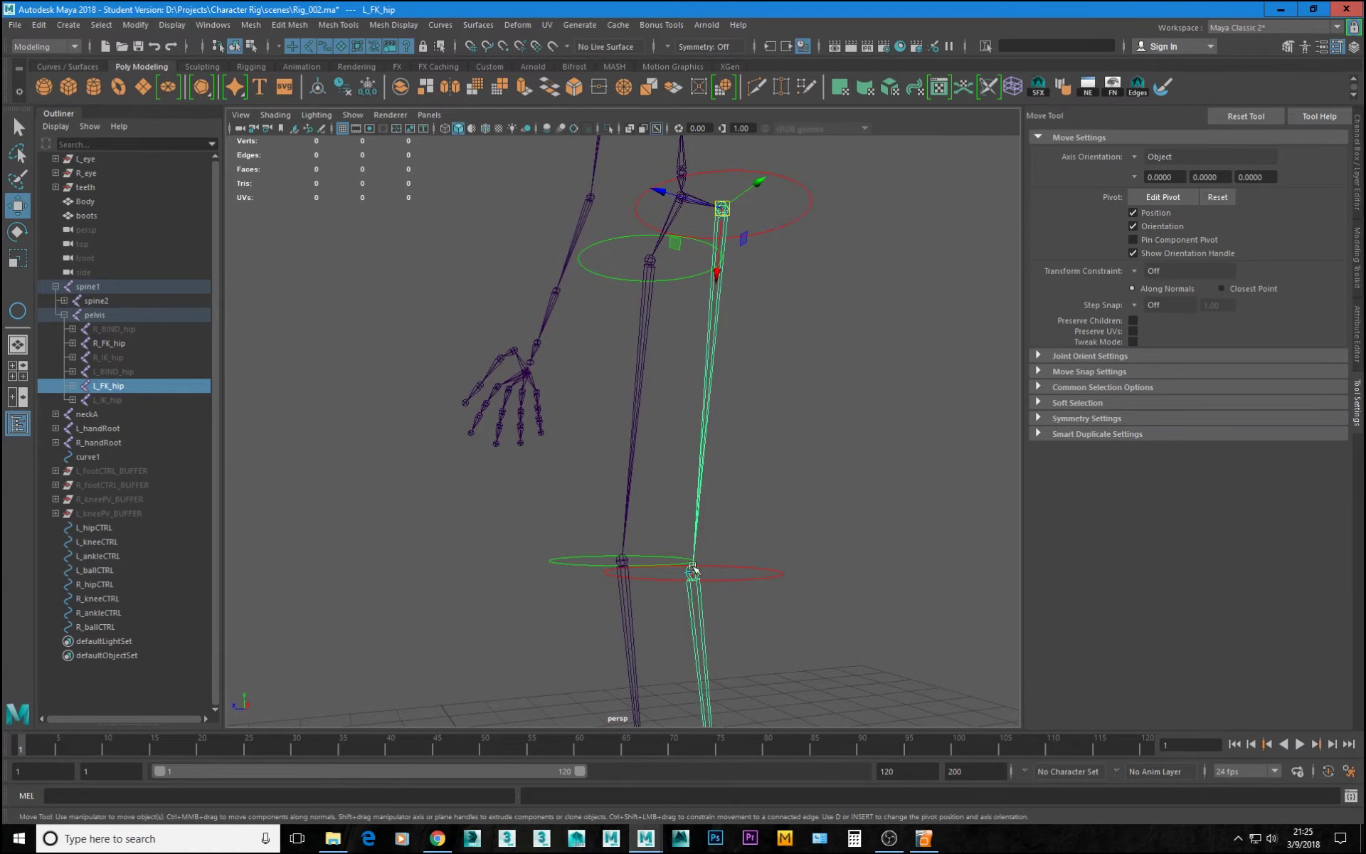
pyautogui.click(693, 600)
pyautogui.keyDown('alt'); pyautogui.moveTo(699, 604); pyautogui.dragTo(714, 595, button='right'); pyautogui.keyUp('alt')
pyautogui.keyDown('alt'); pyautogui.moveTo(714, 595); pyautogui.dragTo(677, 361, button='middle'); pyautogui.keyUp('alt')
pyautogui.keyDown('alt'); pyautogui.moveTo(678, 361); pyautogui.dragTo(683, 690, button='right'); pyautogui.keyUp('alt')
pyautogui.keyDown('alt'); pyautogui.moveTo(797, 468); pyautogui.dragTo(883, 523); pyautogui.keyUp('alt')
pyautogui.keyDown('alt'); pyautogui.moveTo(882, 523); pyautogui.dragTo(705, 372, button='right'); pyautogui.keyUp('alt')
pyautogui.keyDown('alt'); pyautogui.moveTo(704, 372); pyautogui.dragTo(639, 711, button='middle'); pyautogui.keyUp('alt')
pyautogui.keyDown('alt'); pyautogui.moveTo(628, 540); pyautogui.dragTo(676, 535, button='right'); pyautogui.keyUp('alt')
pyautogui.keyDown('alt'); pyautogui.moveTo(676, 535); pyautogui.dragTo(777, 536); pyautogui.keyUp('alt')
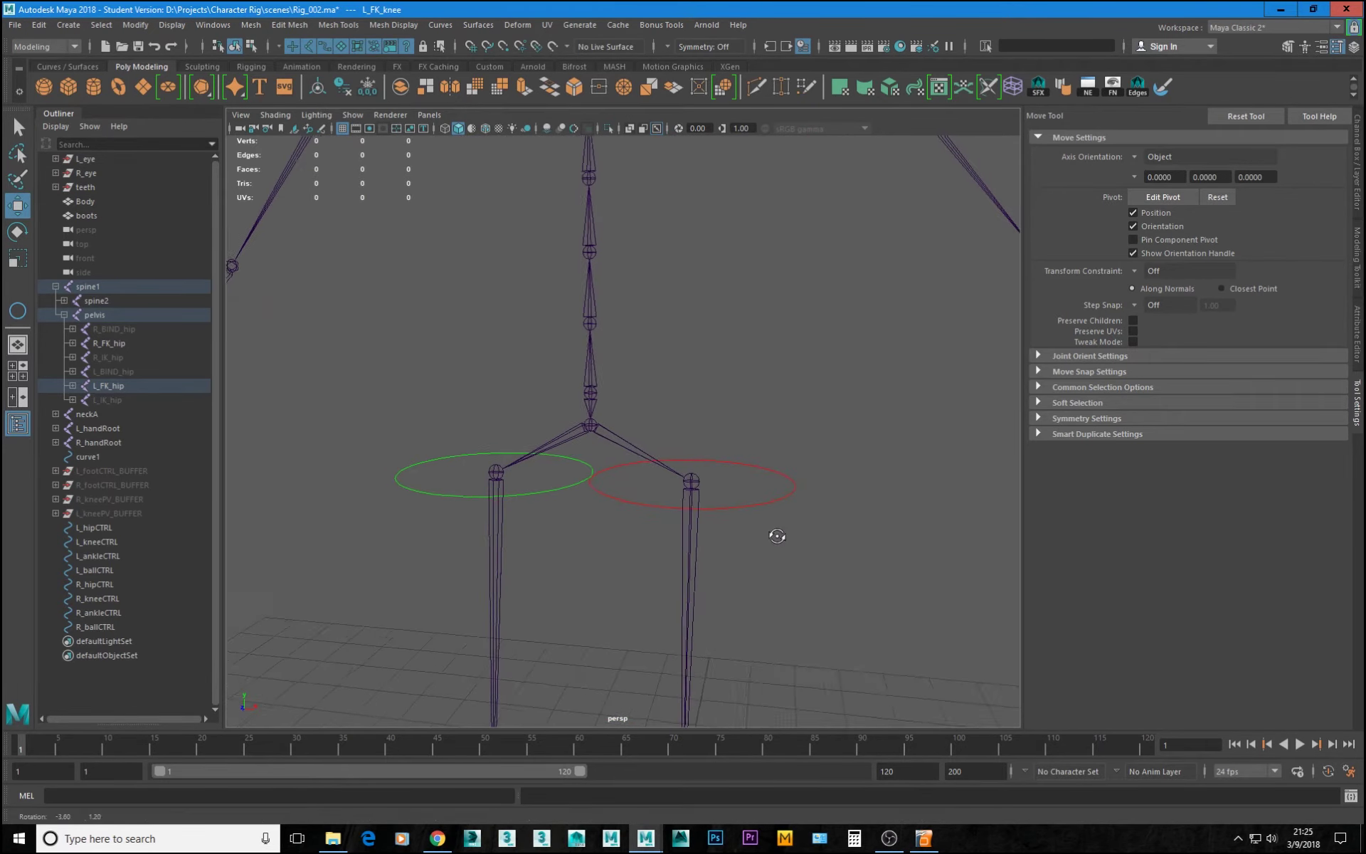
# - Compare the local axis orientation of L_hipCTRL with that of the L_FK_hip joint
pyautogui.click(781, 501)
pyautogui.keyDown('alt'); pyautogui.moveTo(808, 545); pyautogui.dragTo(731, 527, button='middle'); pyautogui.keyUp('alt')
pyautogui.keyDown('alt'); pyautogui.moveTo(731, 527); pyautogui.dragTo(854, 583, button='right'); pyautogui.keyUp('alt')
pyautogui.keyDown('alt'); pyautogui.moveTo(847, 601); pyautogui.dragTo(808, 525); pyautogui.keyUp('alt')
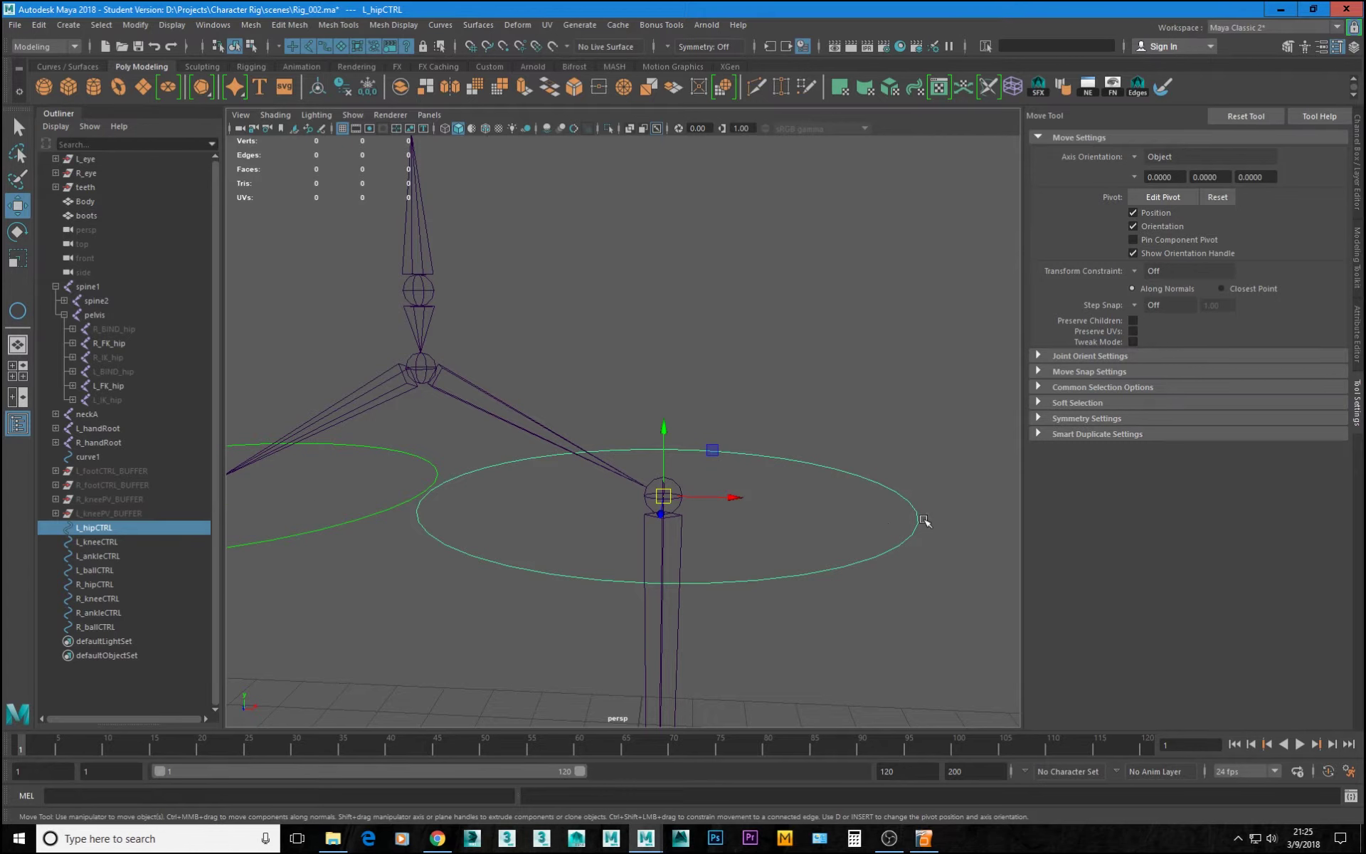
pyautogui.keyDown('alt'); pyautogui.moveTo(924, 519); pyautogui.dragTo(756, 524, button='right'); pyautogui.keyUp('alt')
pyautogui.click(635, 547)
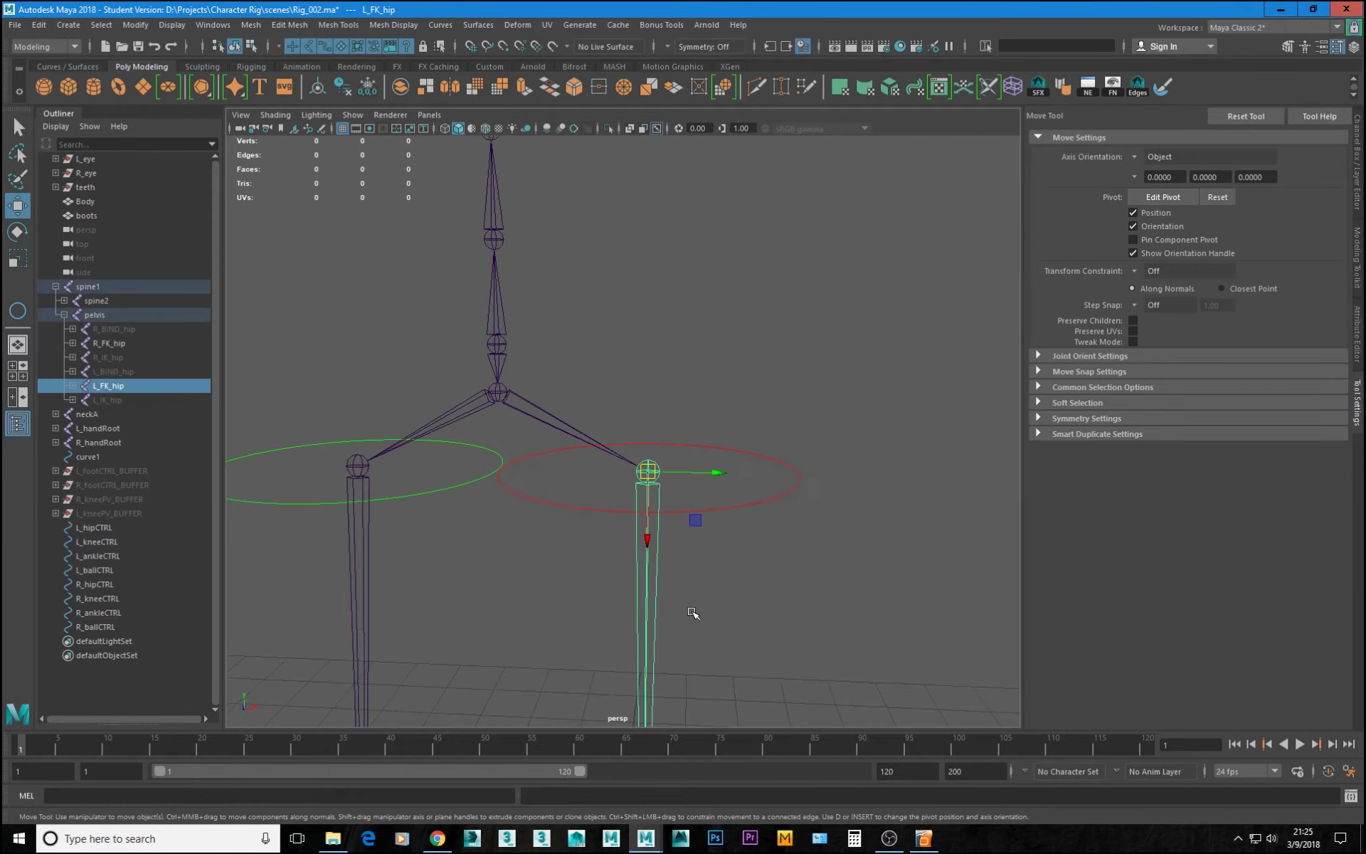
# - Add L_hipCTRL to the selection with the L_FK_hip joint and switch to the Rigging menu set
pyautogui.click(796, 478)
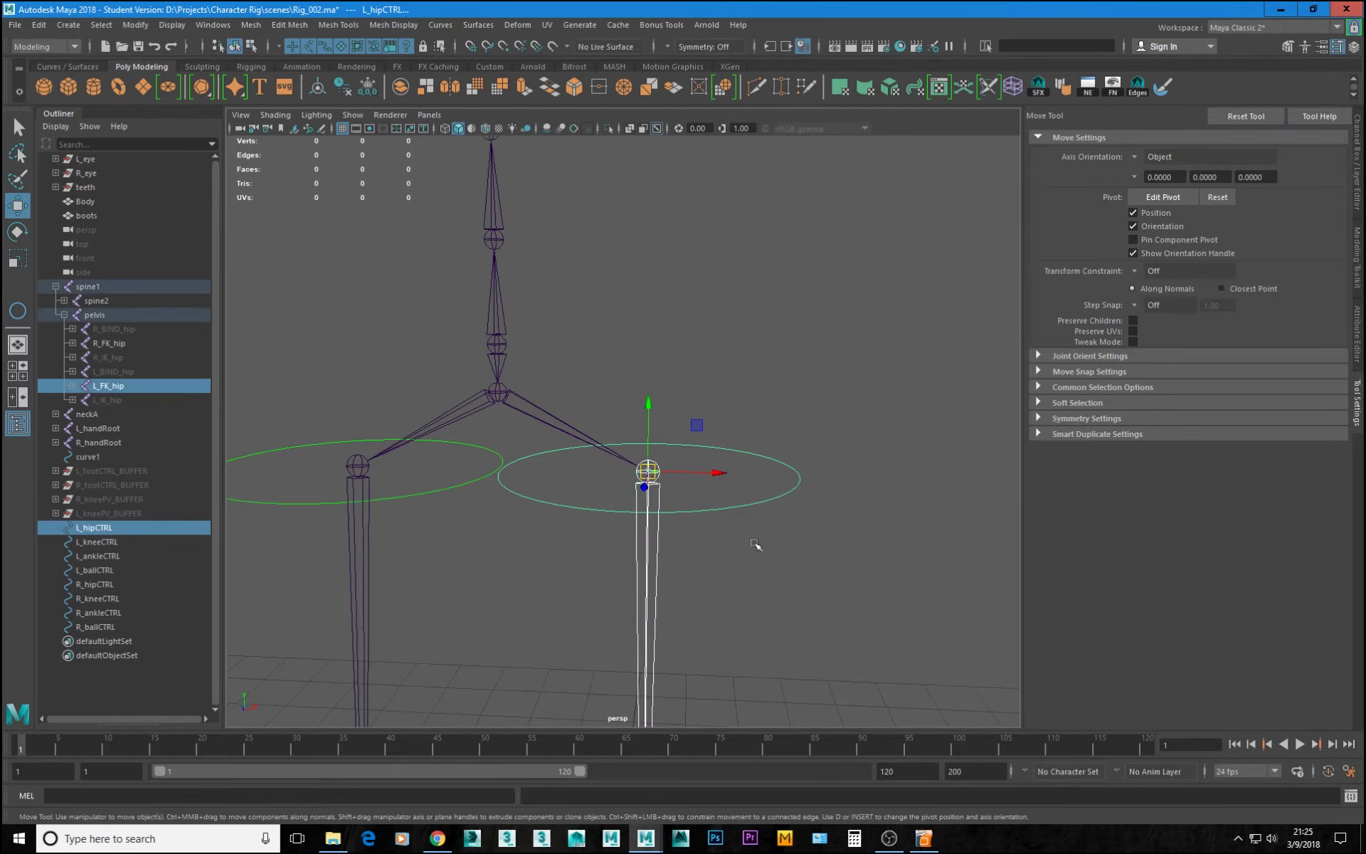
pyautogui.click(518, 24)
pyautogui.click(660, 24)
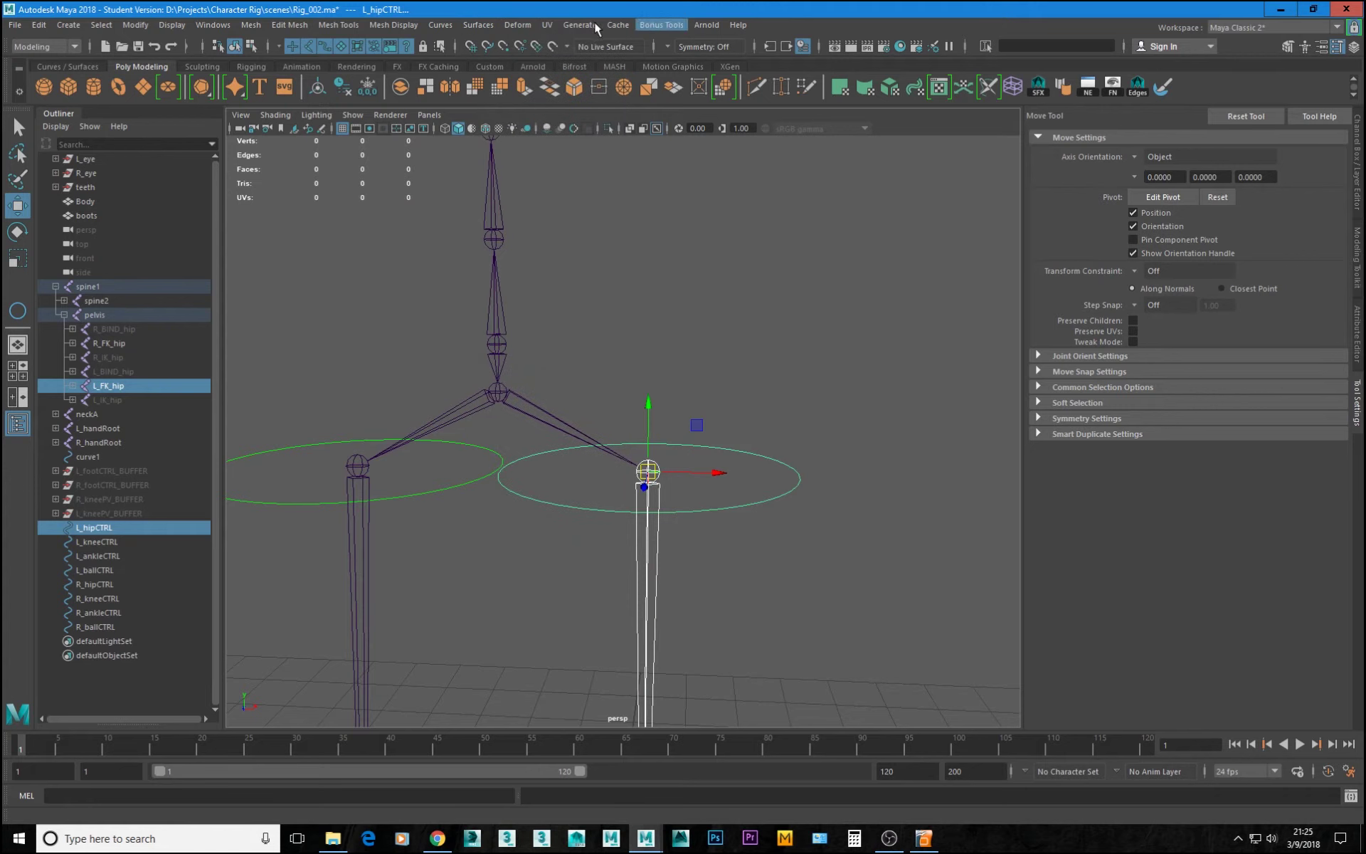
pyautogui.click(43, 46)
pyautogui.click(28, 76)
# - Open the Orient Constraint options and reset them to their default settings
pyautogui.click(364, 25)
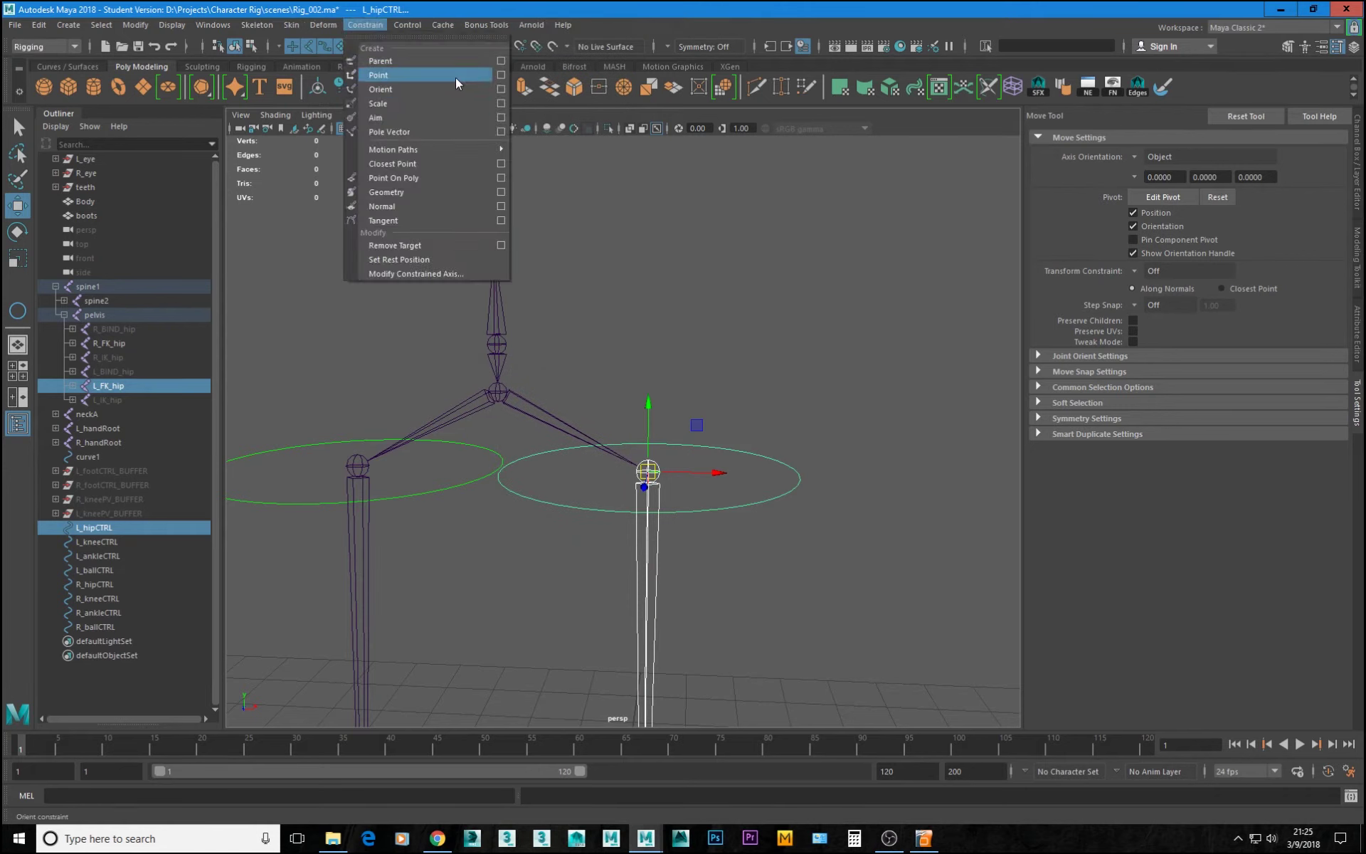
pyautogui.click(507, 87)
pyautogui.click(604, 281)
pyautogui.click(625, 309)
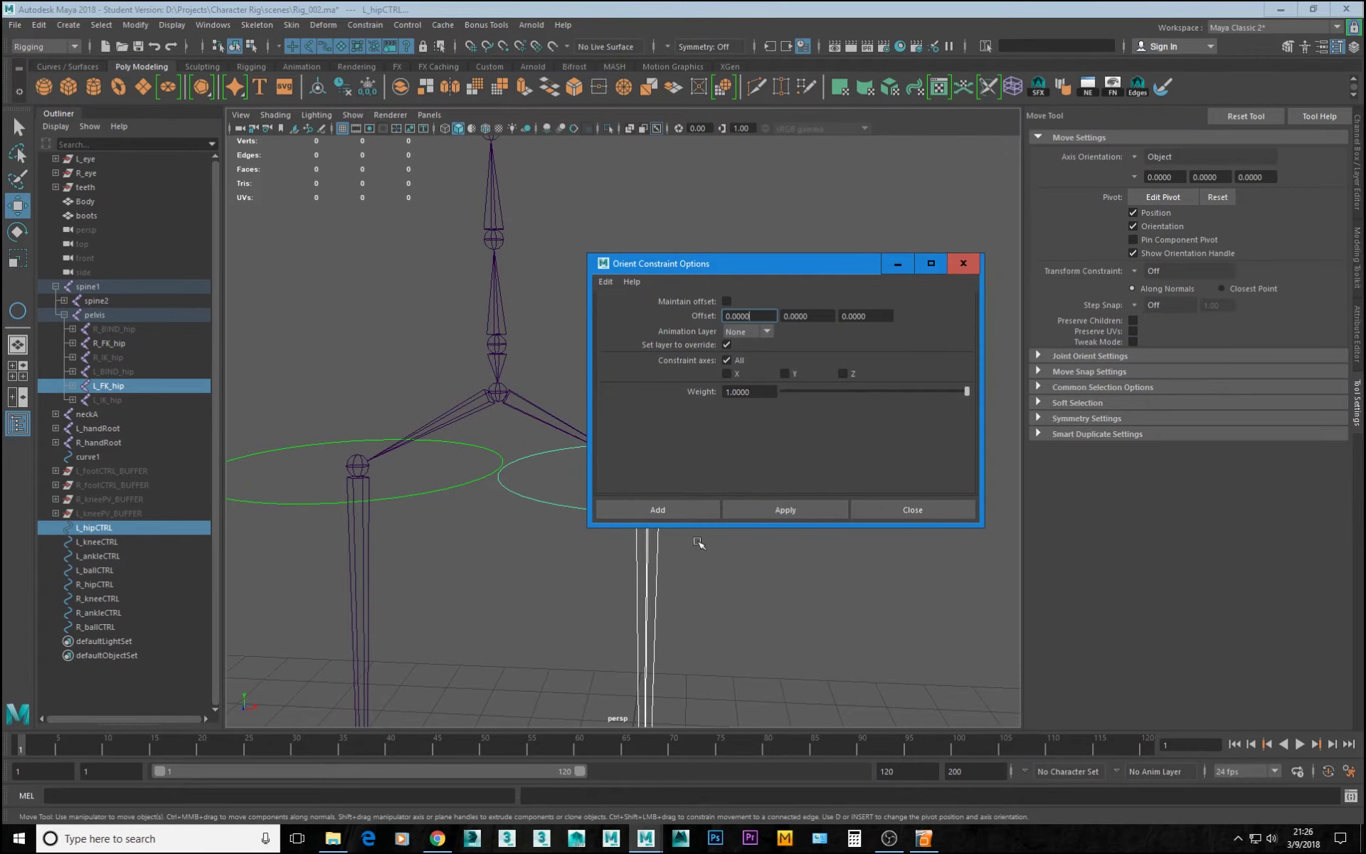
# - Try orient-constraining L_hipCTRL to the L_FK_hip joint and compare the local axes of both objects
pyautogui.click(696, 514)
pyautogui.keyDown('alt'); pyautogui.moveTo(754, 570); pyautogui.dragTo(714, 555); pyautogui.keyUp('alt')
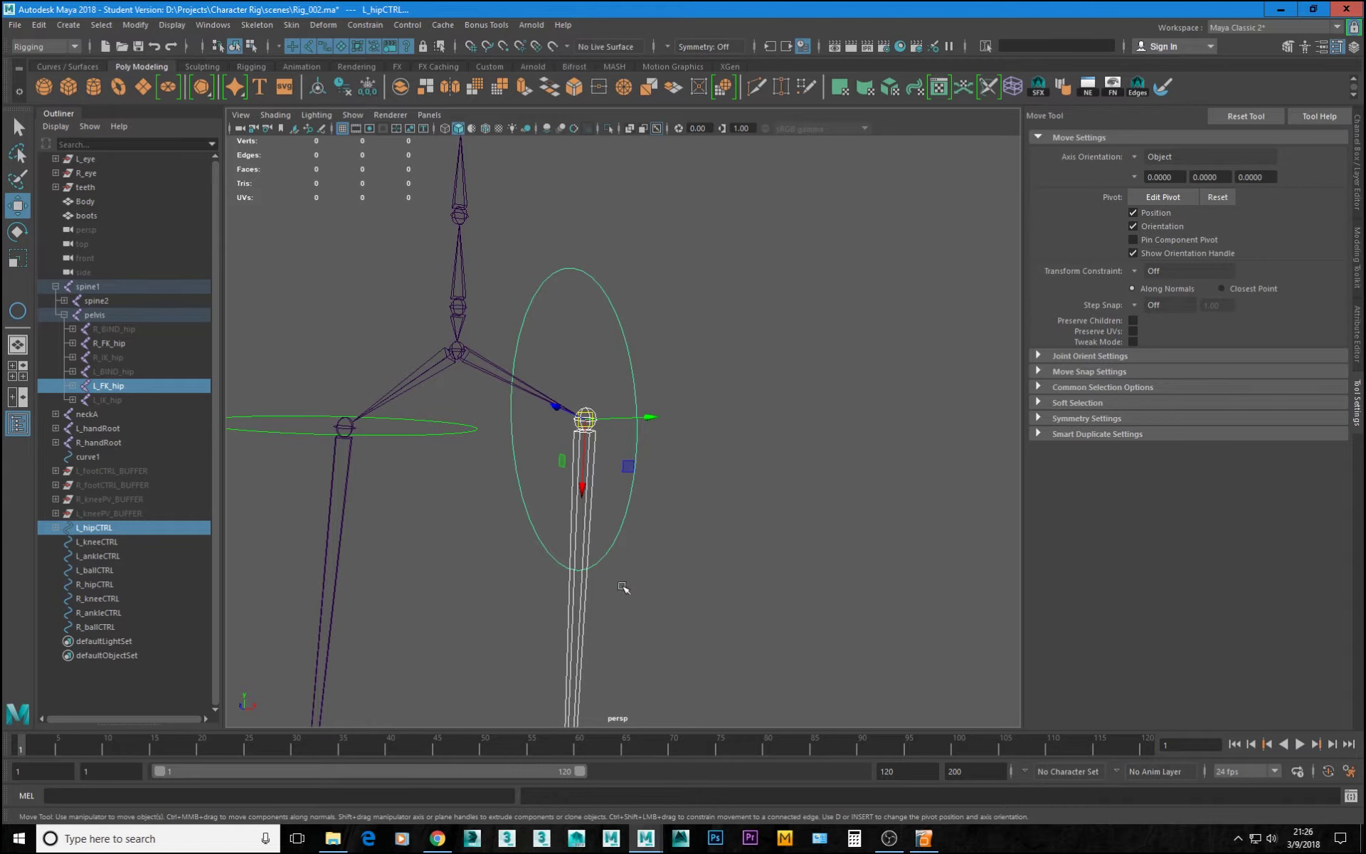
pyautogui.click(589, 547)
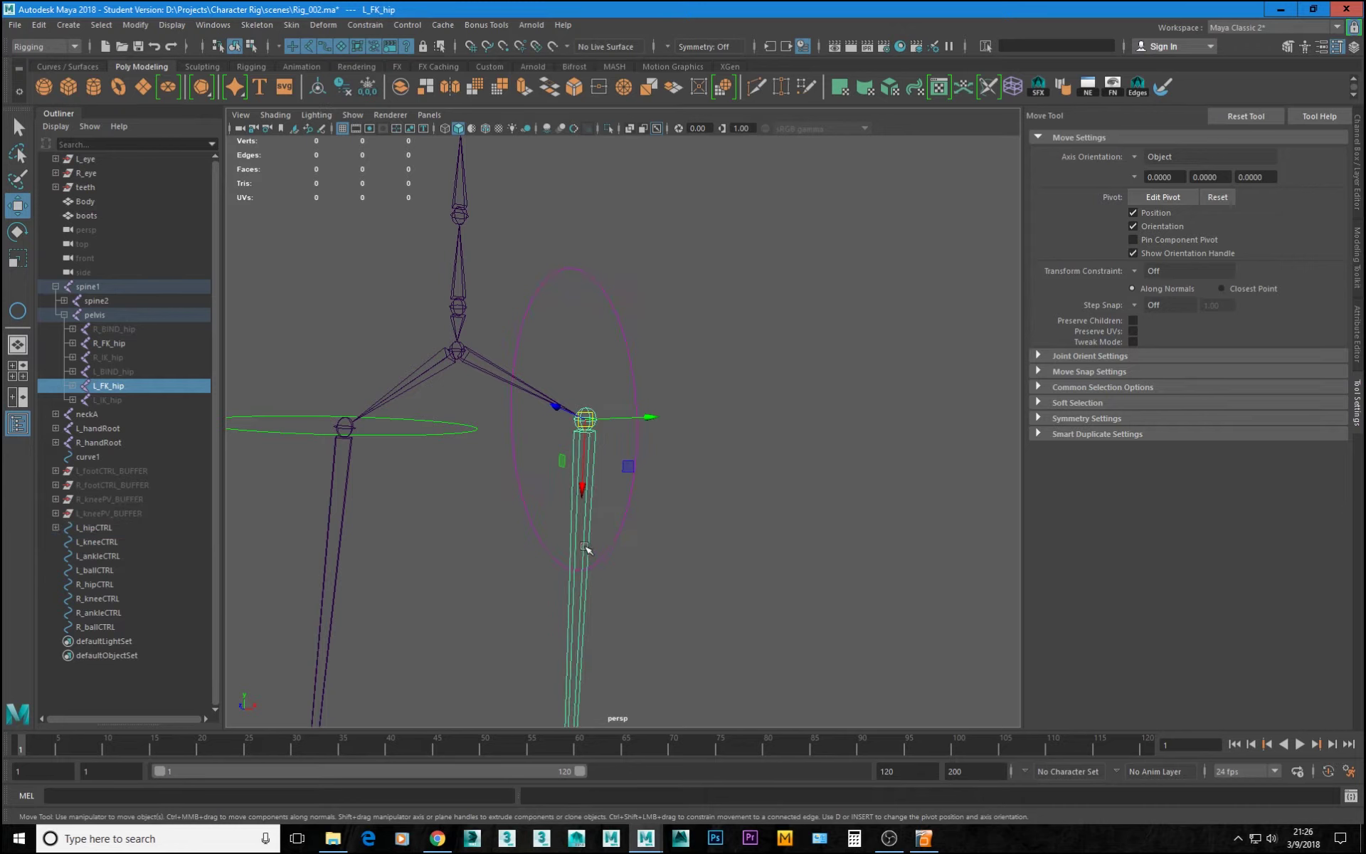
pyautogui.click(635, 338)
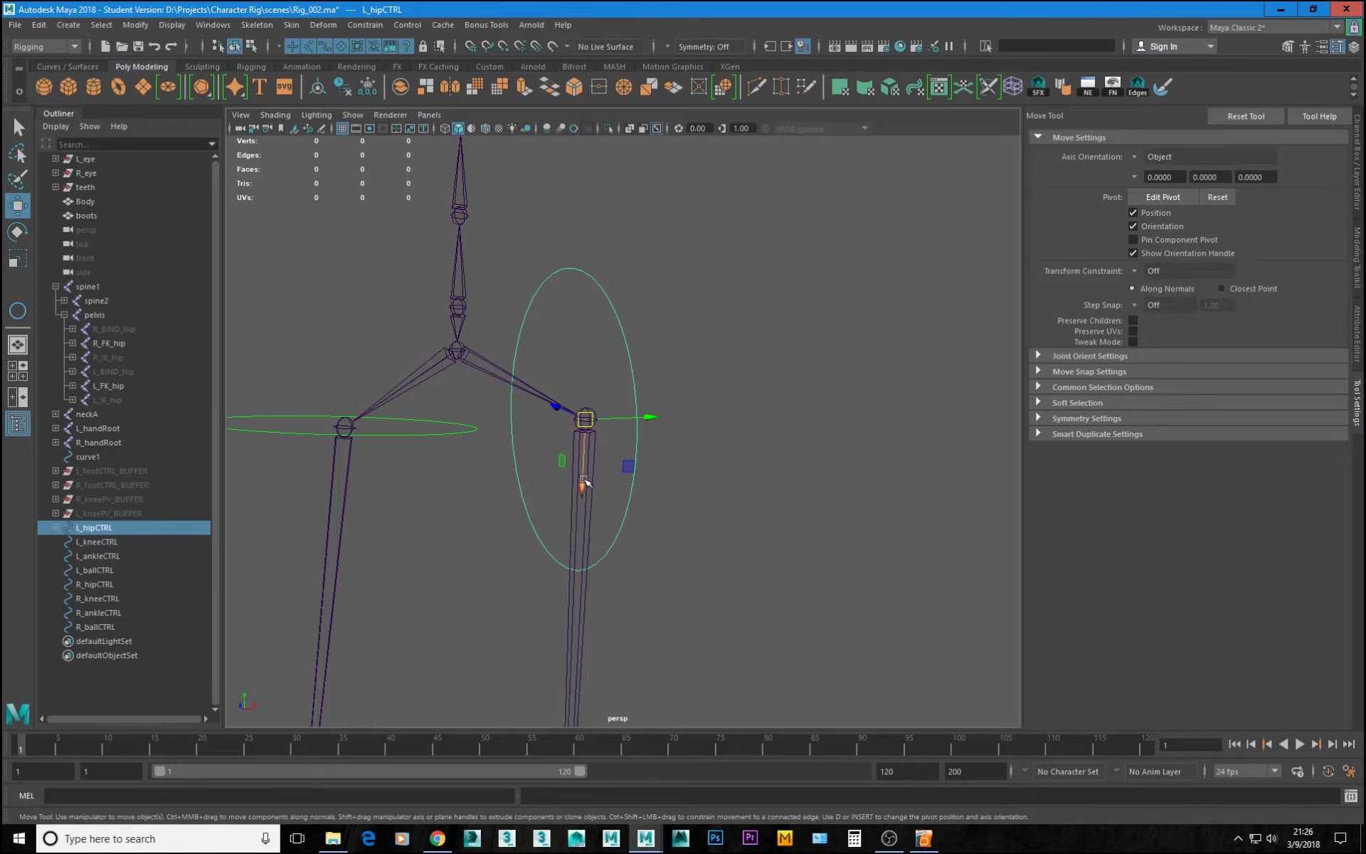
pyautogui.click(578, 530)
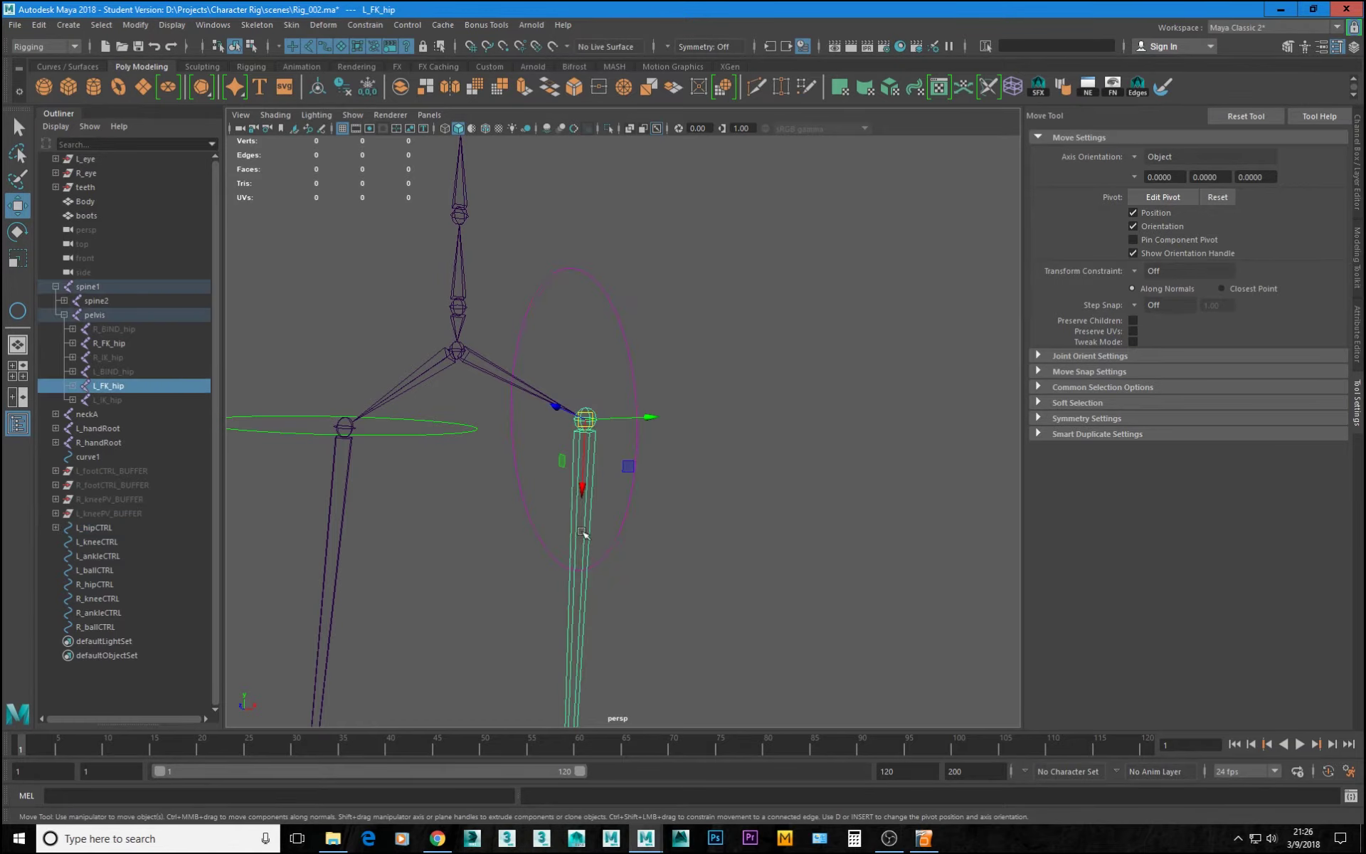
pyautogui.click(622, 530)
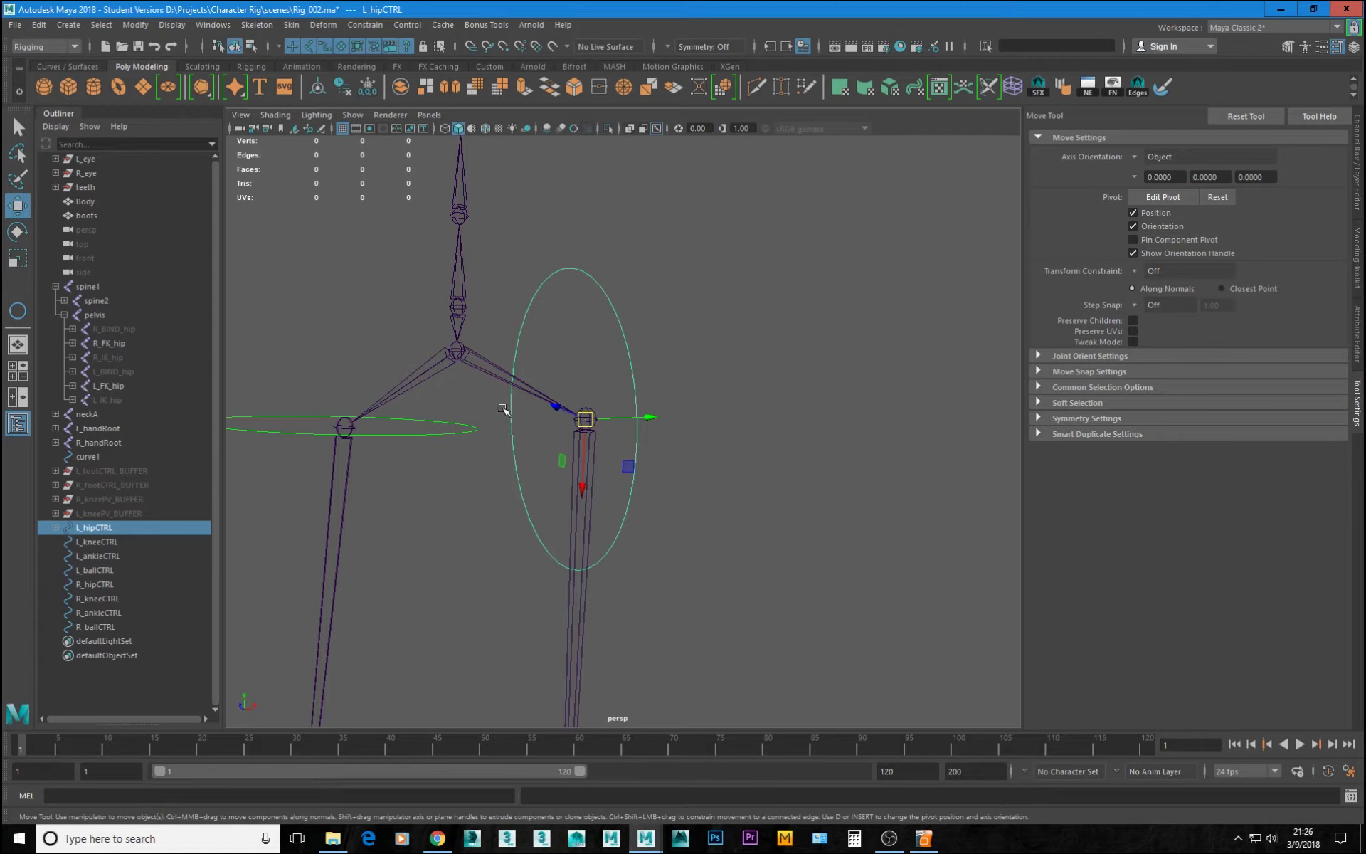
pyautogui.keyDown('alt'); pyautogui.moveTo(528, 439); pyautogui.dragTo(664, 467); pyautogui.keyUp('alt')
pyautogui.keyDown('alt'); pyautogui.moveTo(778, 457); pyautogui.dragTo(572, 481); pyautogui.keyUp('alt')
pyautogui.keyDown('alt'); pyautogui.moveTo(469, 457); pyautogui.dragTo(601, 464); pyautogui.keyUp('alt')
# - Undo the recent changes to L_hipCTRL, including its orient constraint to the L_FK_hip joint
pyautogui.moveTo(560, 454); pyautogui.dragTo(595, 525)
pyautogui.moveTo(596, 508)
pyautogui.keyDown('alt'); pyautogui.mouseDown()
pyautogui.moveTo(625, 502)
pyautogui.moveTo(612, 502)
pyautogui.mouseUp(); pyautogui.keyUp('alt')
pyautogui.press('e')
pyautogui.keyDown('alt'); pyautogui.moveTo(787, 431); pyautogui.dragTo(541, 421); pyautogui.keyUp('alt')
pyautogui.hotkey('ctrl', 'z')
pyautogui.hotkey('ctrl', 'z')
pyautogui.hotkey('ctrl', 'z')
pyautogui.hotkey('ctrl', 'z')
pyautogui.hotkey('ctrl', 'z')
pyautogui.hotkey('ctrl', 'z')
pyautogui.hotkey('ctrl', 'z')
pyautogui.hotkey('ctrl', 'z')
# - Select L_hipCTRL and examine its local axis directions against the left hip joint
pyautogui.keyDown('alt'); pyautogui.moveTo(553, 425); pyautogui.dragTo(620, 451); pyautogui.keyUp('alt')
pyautogui.keyDown('alt'); pyautogui.moveTo(619, 452); pyautogui.dragTo(705, 541, button='right'); pyautogui.keyUp('alt')
pyautogui.click(747, 531)
pyautogui.keyDown('alt'); pyautogui.moveTo(874, 523); pyautogui.dragTo(716, 513, button='right'); pyautogui.keyUp('alt')
pyautogui.keyDown('alt'); pyautogui.moveTo(717, 512); pyautogui.dragTo(732, 509); pyautogui.keyUp('alt')
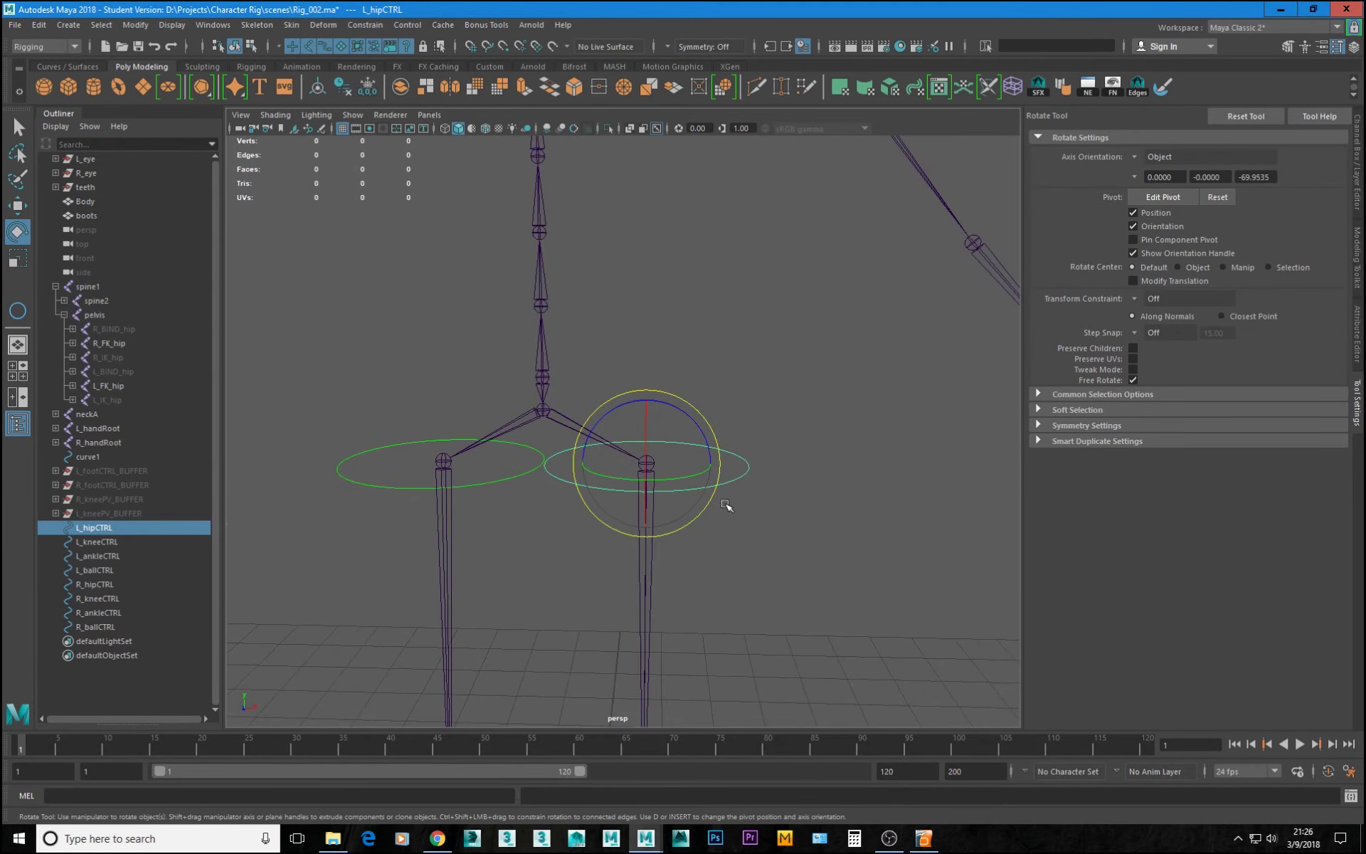
pyautogui.press('w')
pyautogui.keyDown('alt'); pyautogui.moveTo(581, 427); pyautogui.dragTo(755, 504, button='right'); pyautogui.keyUp('alt')
pyautogui.keyDown('alt'); pyautogui.moveTo(756, 503); pyautogui.dragTo(752, 509); pyautogui.keyUp('alt')
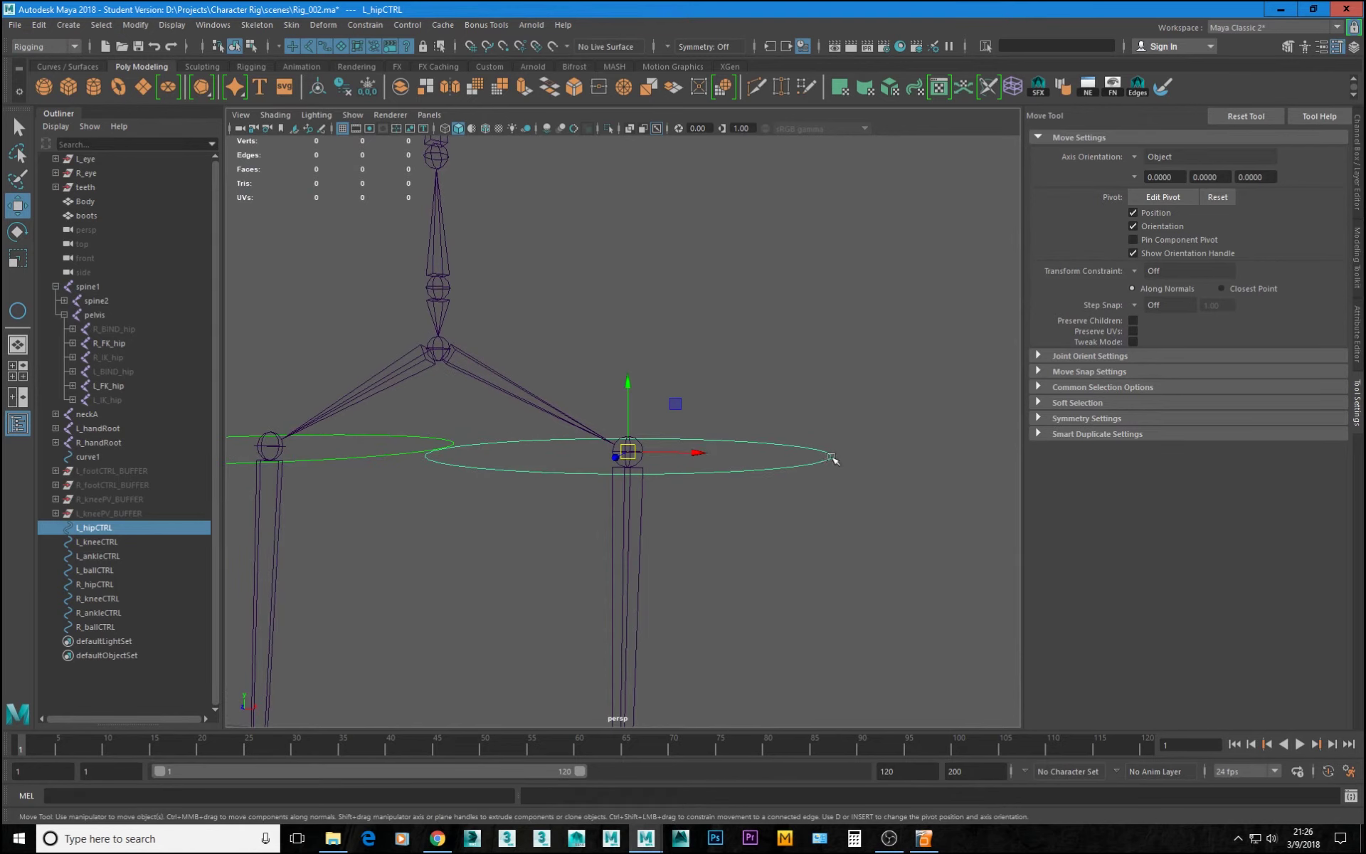
pyautogui.keyDown('alt'); pyautogui.moveTo(700, 475); pyautogui.dragTo(705, 482); pyautogui.keyUp('alt')
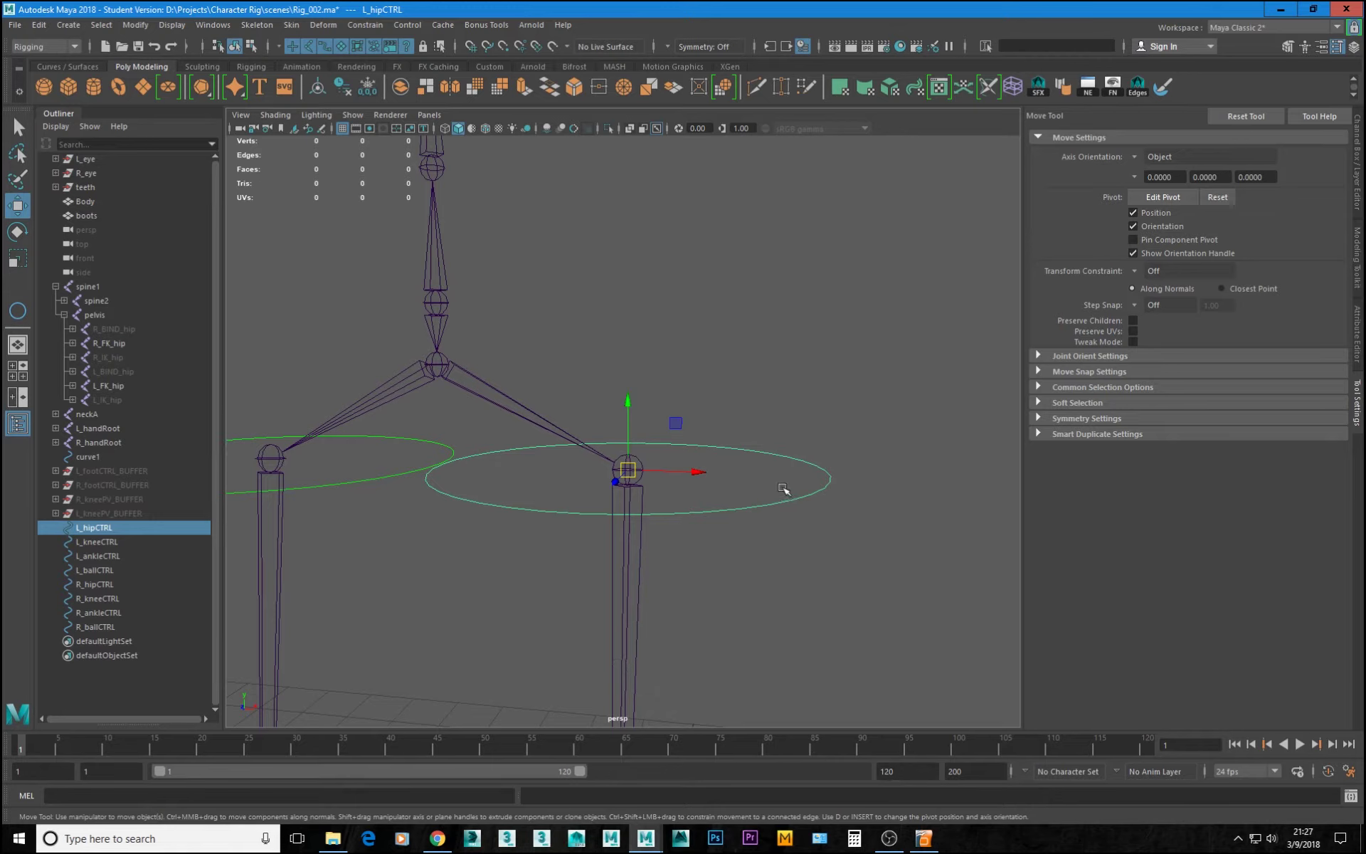
# - Set L_hipCTRL's Rotate Z to 90 and freeze its transformations
pyautogui.press('e')
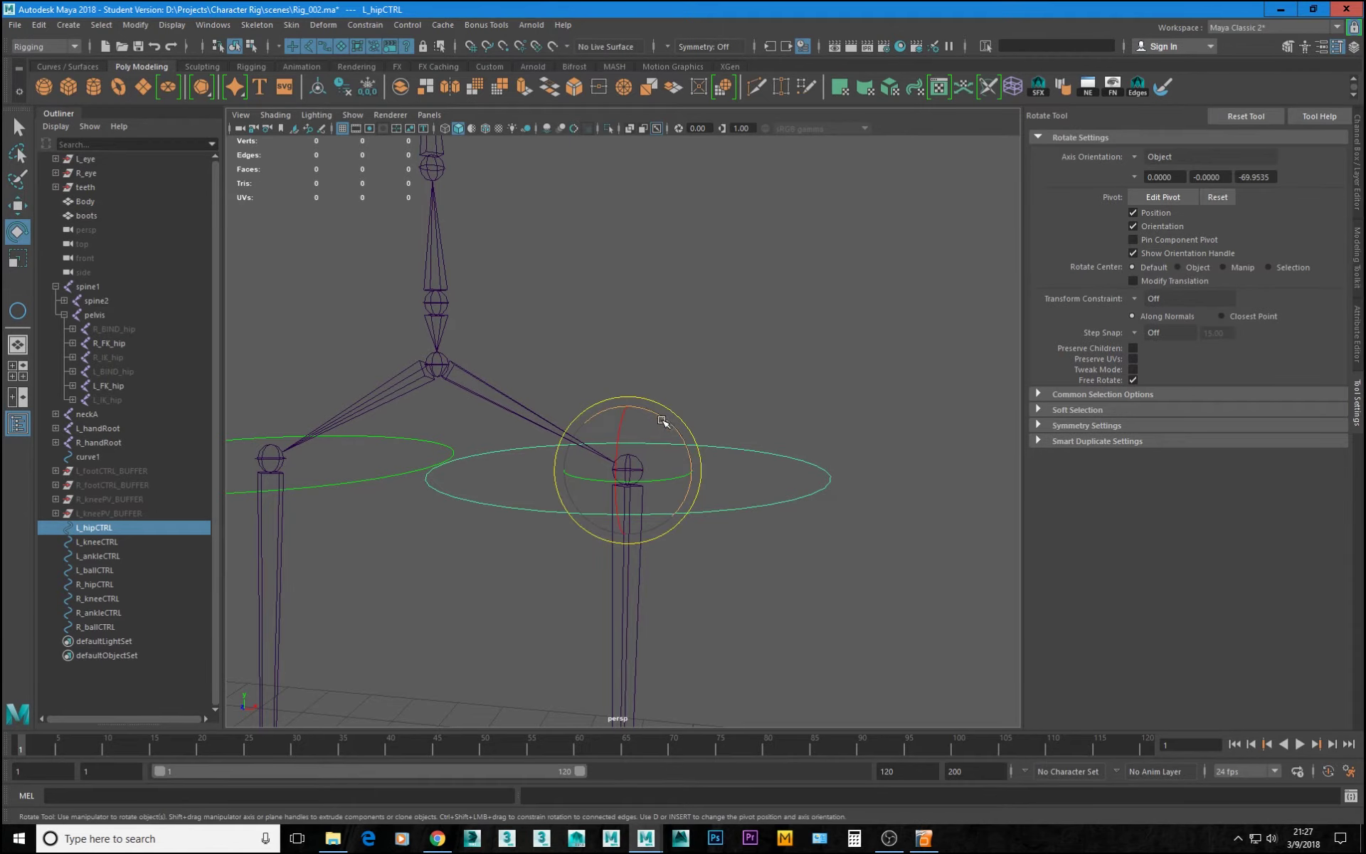
pyautogui.click(1358, 191)
pyautogui.moveTo(725, 411); pyautogui.dragTo(771, 501)
pyautogui.hotkey('ctrl', 'z')
pyautogui.doubleClick(1324, 211)
pyautogui.write('90')
pyautogui.press('Return')
pyautogui.keyDown('alt'); pyautogui.moveTo(663, 439); pyautogui.dragTo(699, 400); pyautogui.keyUp('alt')
pyautogui.press('w')
pyautogui.click(368, 86)
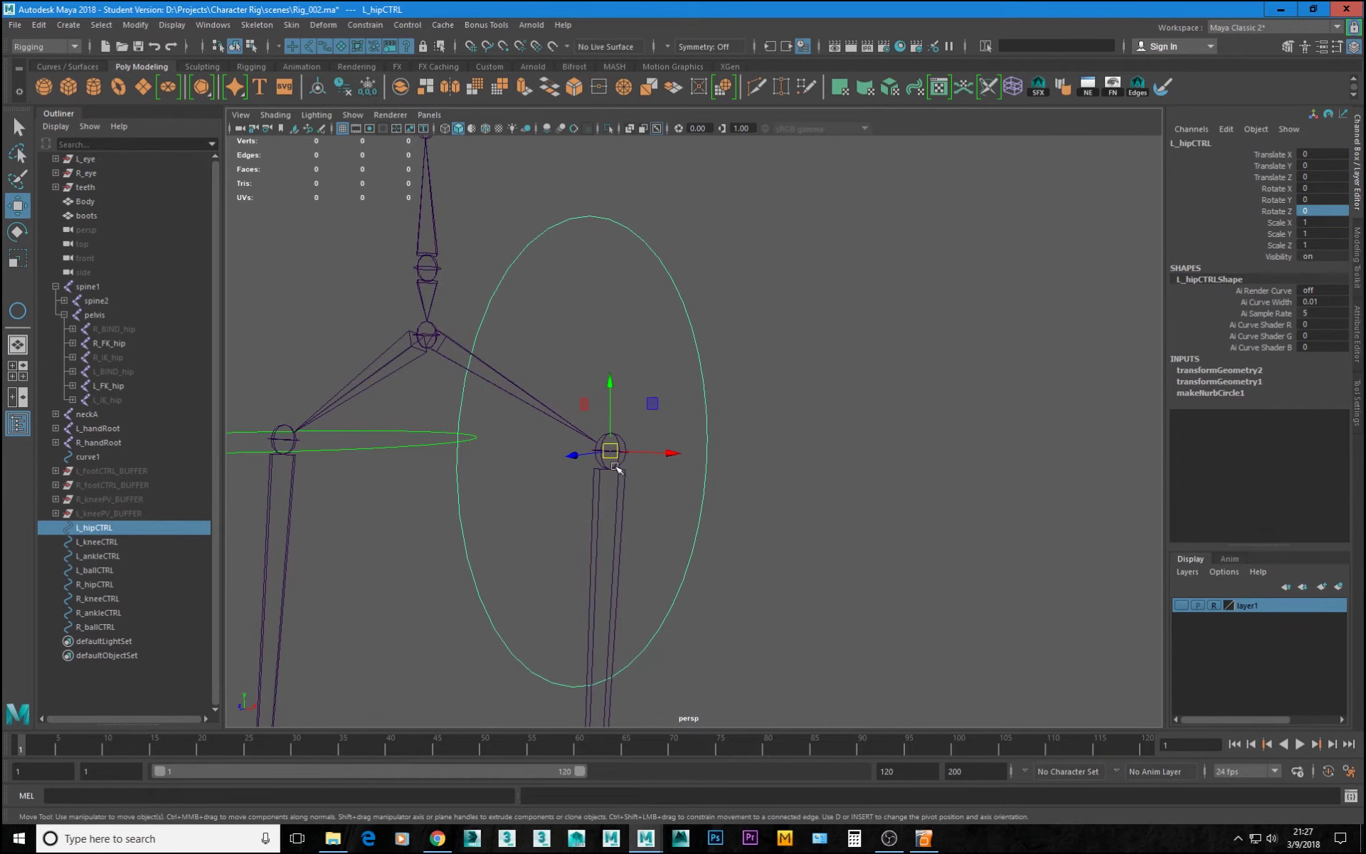
# - Orient-constrain L_hipCTRL to the L_FK_hip joint
pyautogui.keyDown('alt'); pyautogui.moveTo(669, 453); pyautogui.dragTo(705, 479); pyautogui.keyUp('alt')
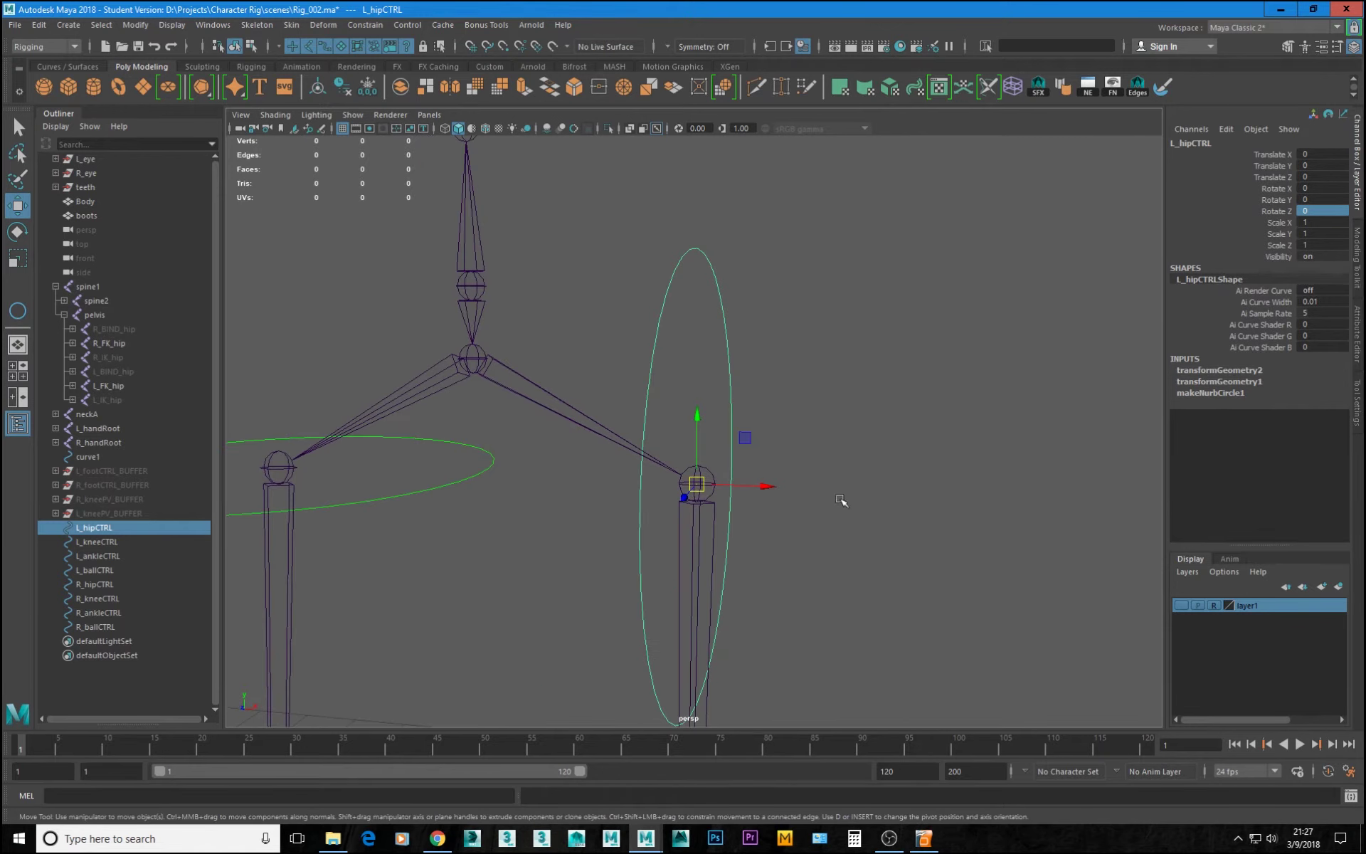
pyautogui.click(692, 573)
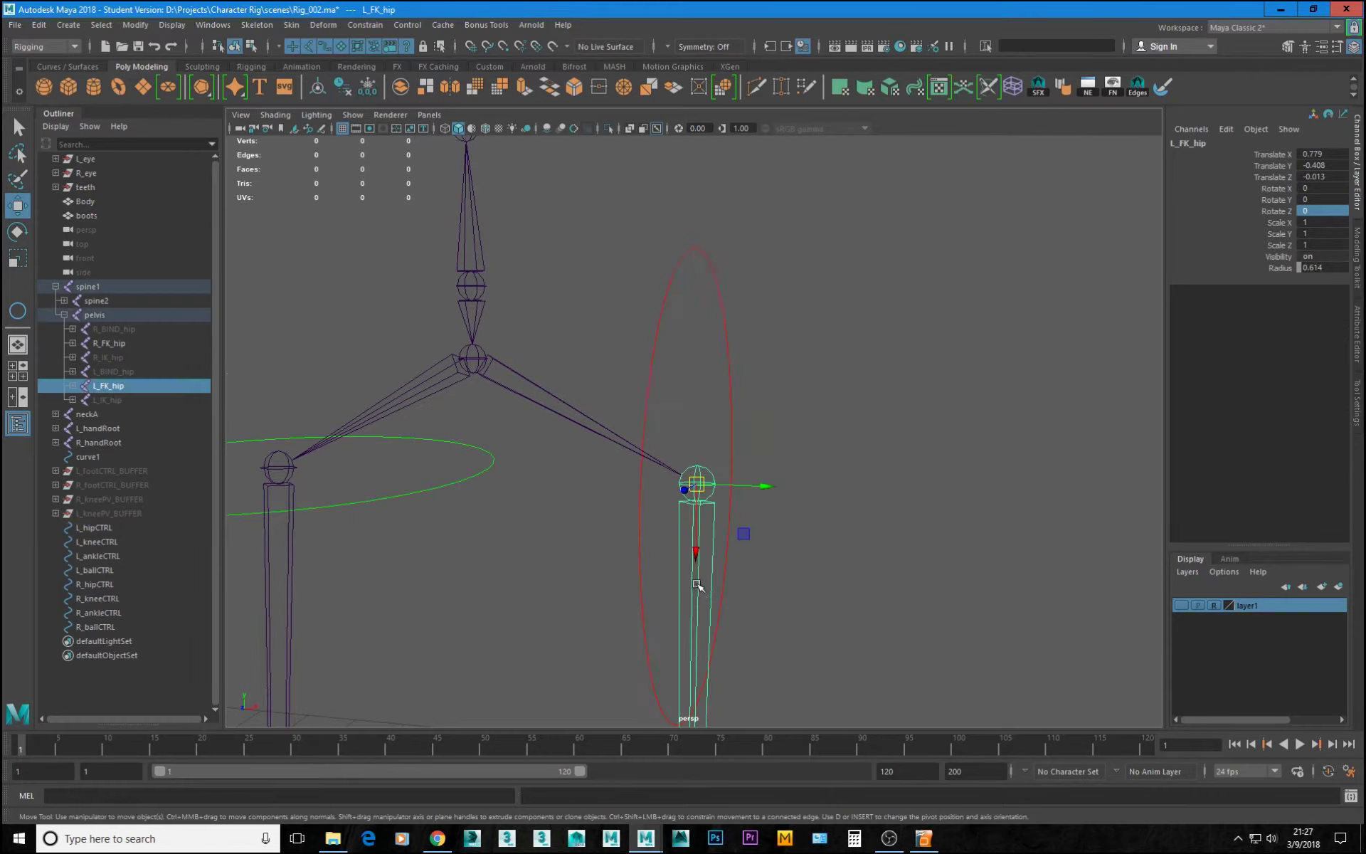
pyautogui.keyDown('shift'); pyautogui.click(733, 424); pyautogui.keyUp('shift')
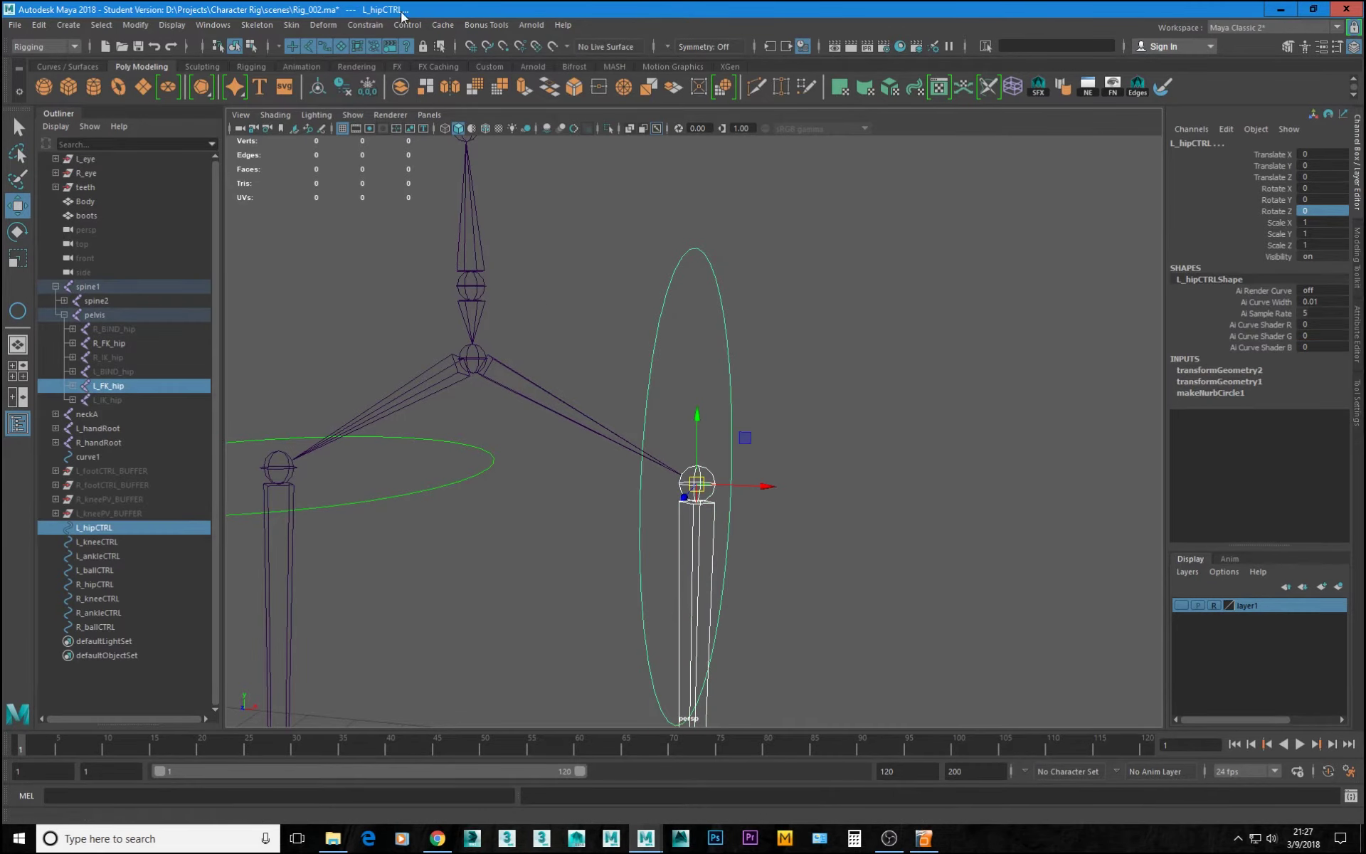
pyautogui.click(365, 25)
pyautogui.click(390, 90)
# - Select L_hipCTRL and check its orientation against the left leg joint from several angles
pyautogui.keyDown('alt'); pyautogui.moveTo(731, 430); pyautogui.dragTo(683, 408); pyautogui.keyUp('alt')
pyautogui.click(692, 335)
pyautogui.moveTo(815, 434); pyautogui.dragTo(921, 515)
pyautogui.keyDown('alt'); pyautogui.moveTo(920, 514); pyautogui.dragTo(768, 456, button='right'); pyautogui.keyUp('alt')
pyautogui.keyDown('alt'); pyautogui.moveTo(767, 456); pyautogui.dragTo(752, 444); pyautogui.keyUp('alt')
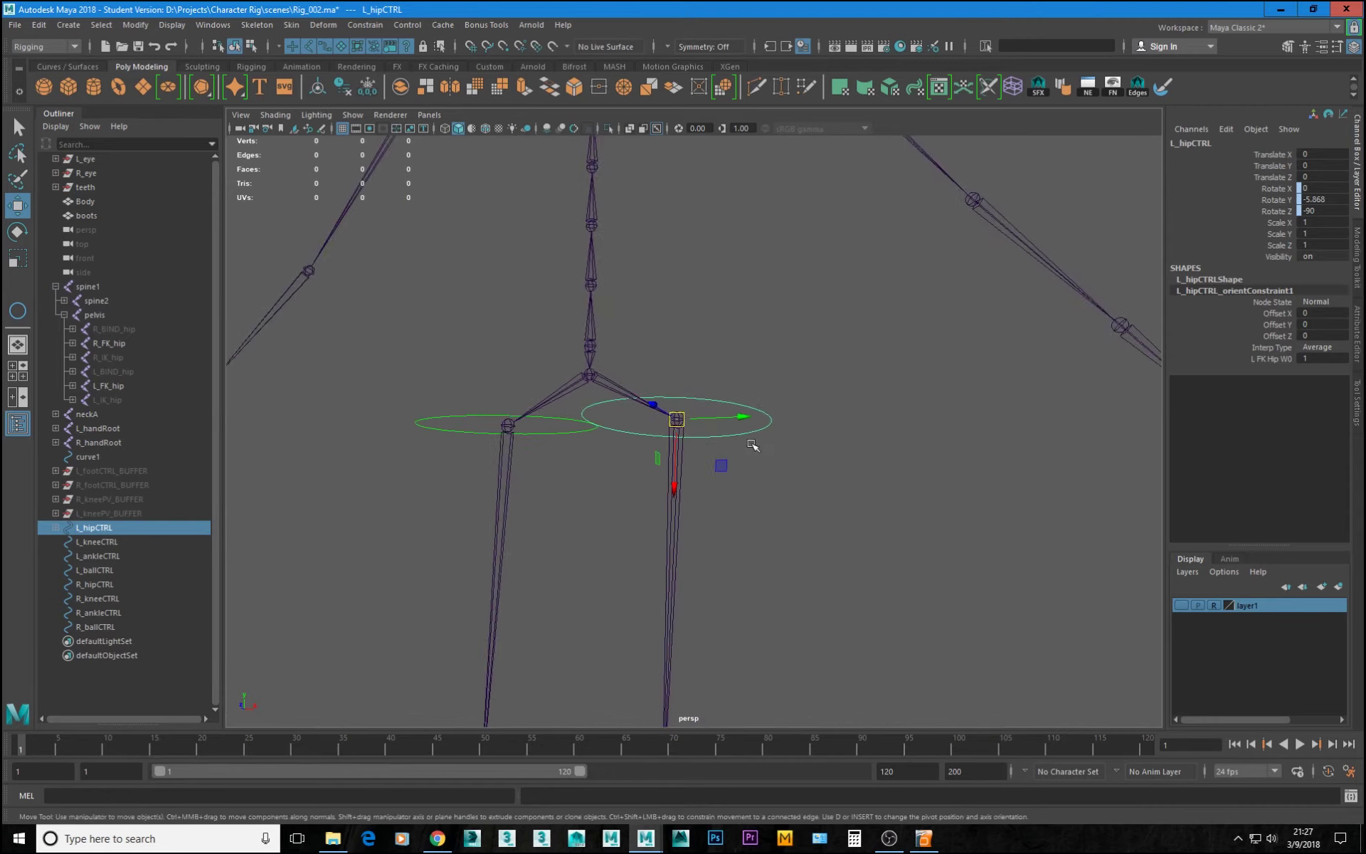
pyautogui.keyDown('alt'); pyautogui.moveTo(752, 444); pyautogui.dragTo(805, 546, button='right'); pyautogui.keyUp('alt')
pyautogui.keyDown('alt'); pyautogui.moveTo(645, 480); pyautogui.dragTo(607, 490); pyautogui.keyUp('alt')
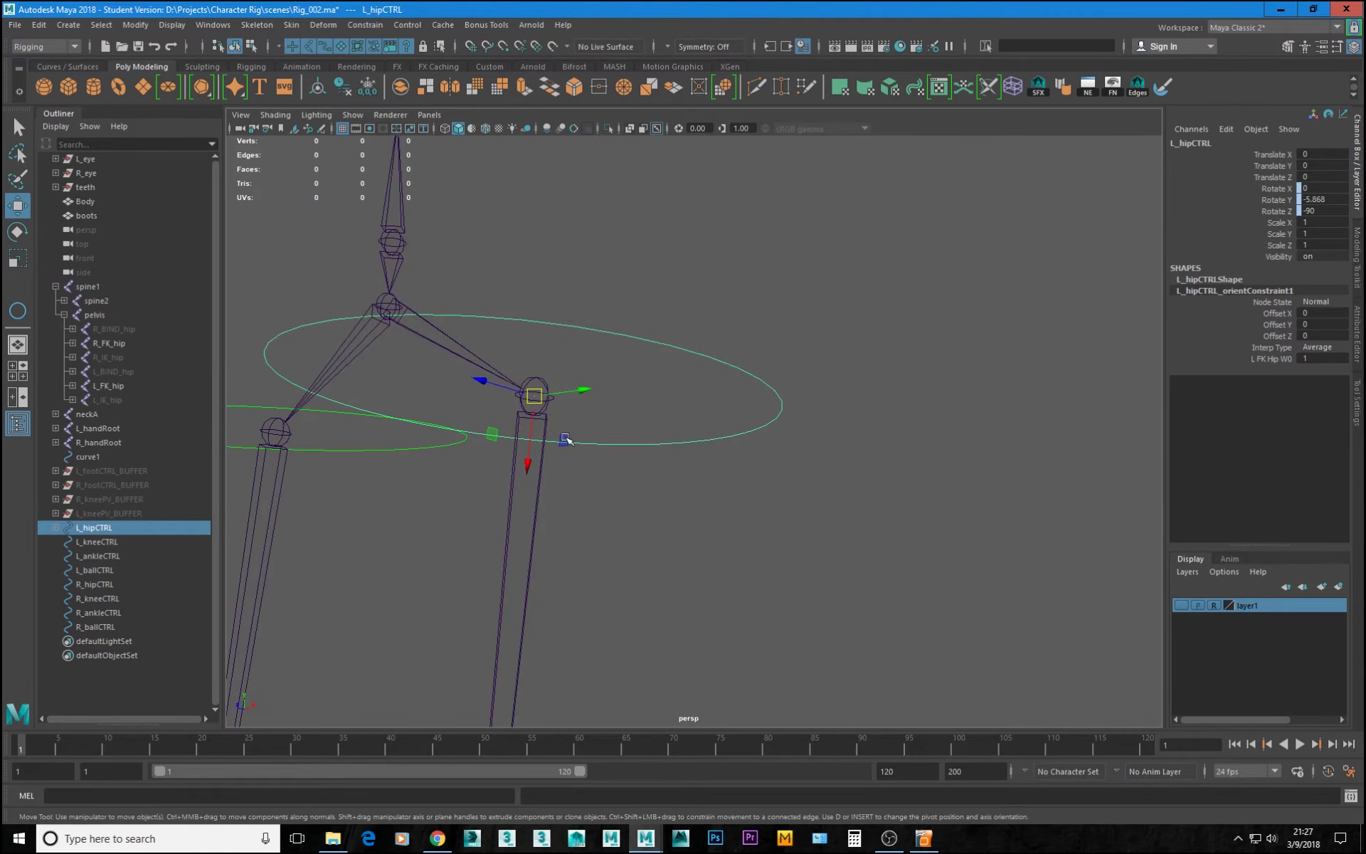
pyautogui.keyDown('alt'); pyautogui.moveTo(712, 469); pyautogui.dragTo(644, 503, button='right'); pyautogui.keyUp('alt')
pyautogui.keyDown('alt'); pyautogui.moveTo(644, 503); pyautogui.dragTo(648, 491); pyautogui.keyUp('alt')
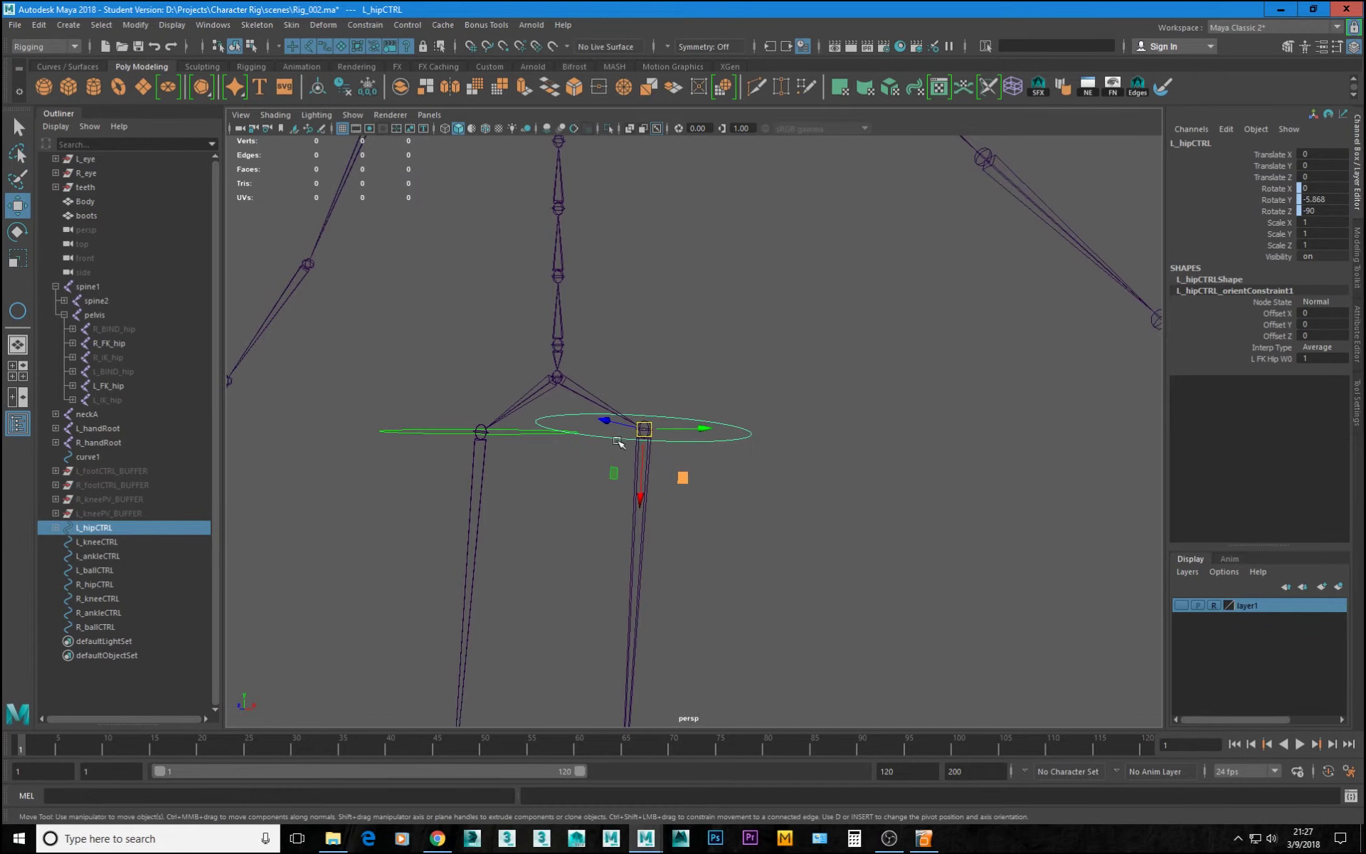
pyautogui.keyDown('alt'); pyautogui.moveTo(590, 396); pyautogui.dragTo(646, 440); pyautogui.keyUp('alt')
pyautogui.keyDown('alt'); pyautogui.moveTo(646, 440); pyautogui.dragTo(751, 400, button='middle'); pyautogui.keyUp('alt')
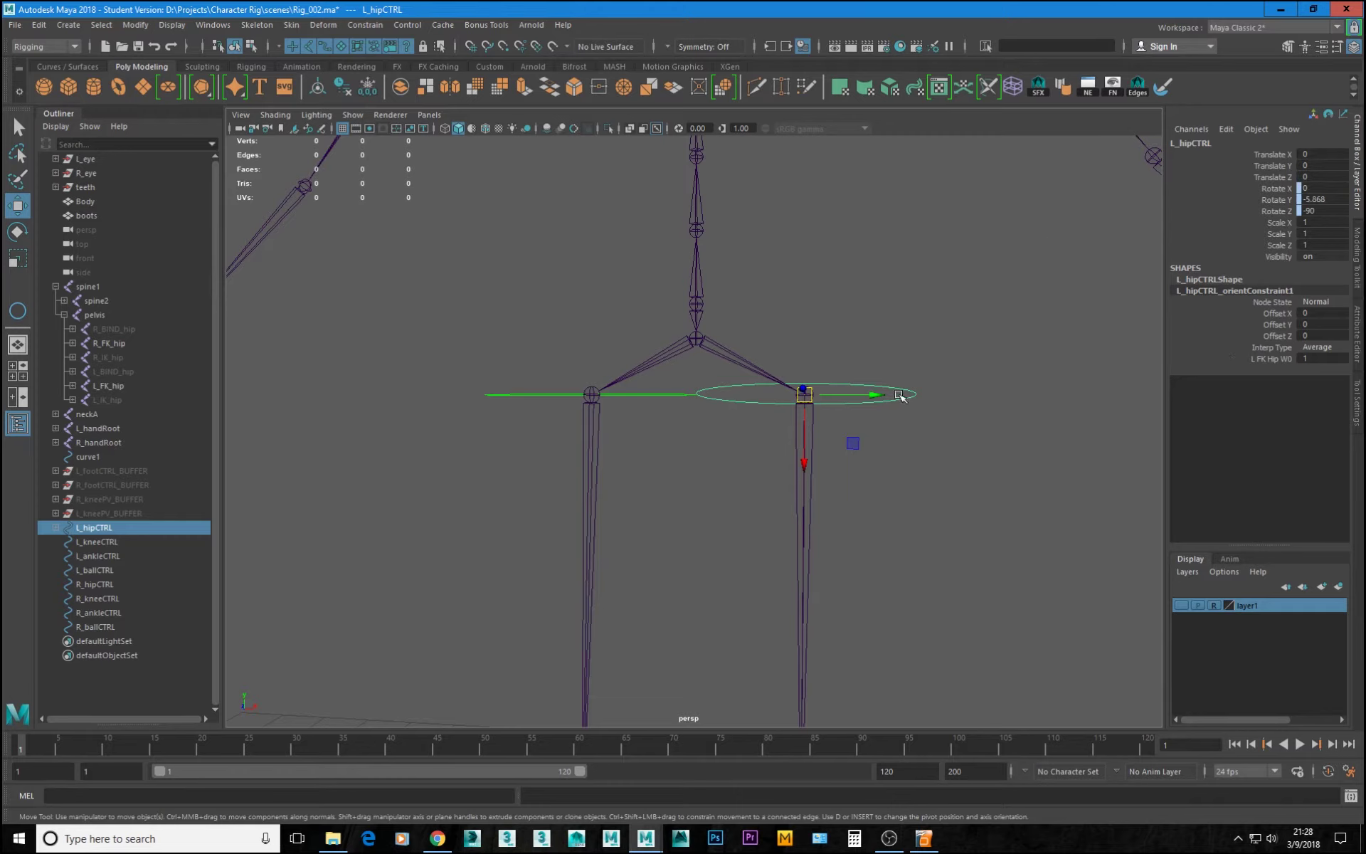
# - Test-rotate the L_FK_hip joint about 53 degrees in Y and undo the rotation
pyautogui.keyDown('alt'); pyautogui.moveTo(896, 396); pyautogui.dragTo(735, 477); pyautogui.keyUp('alt')
pyautogui.click(756, 484)
pyautogui.press('e')
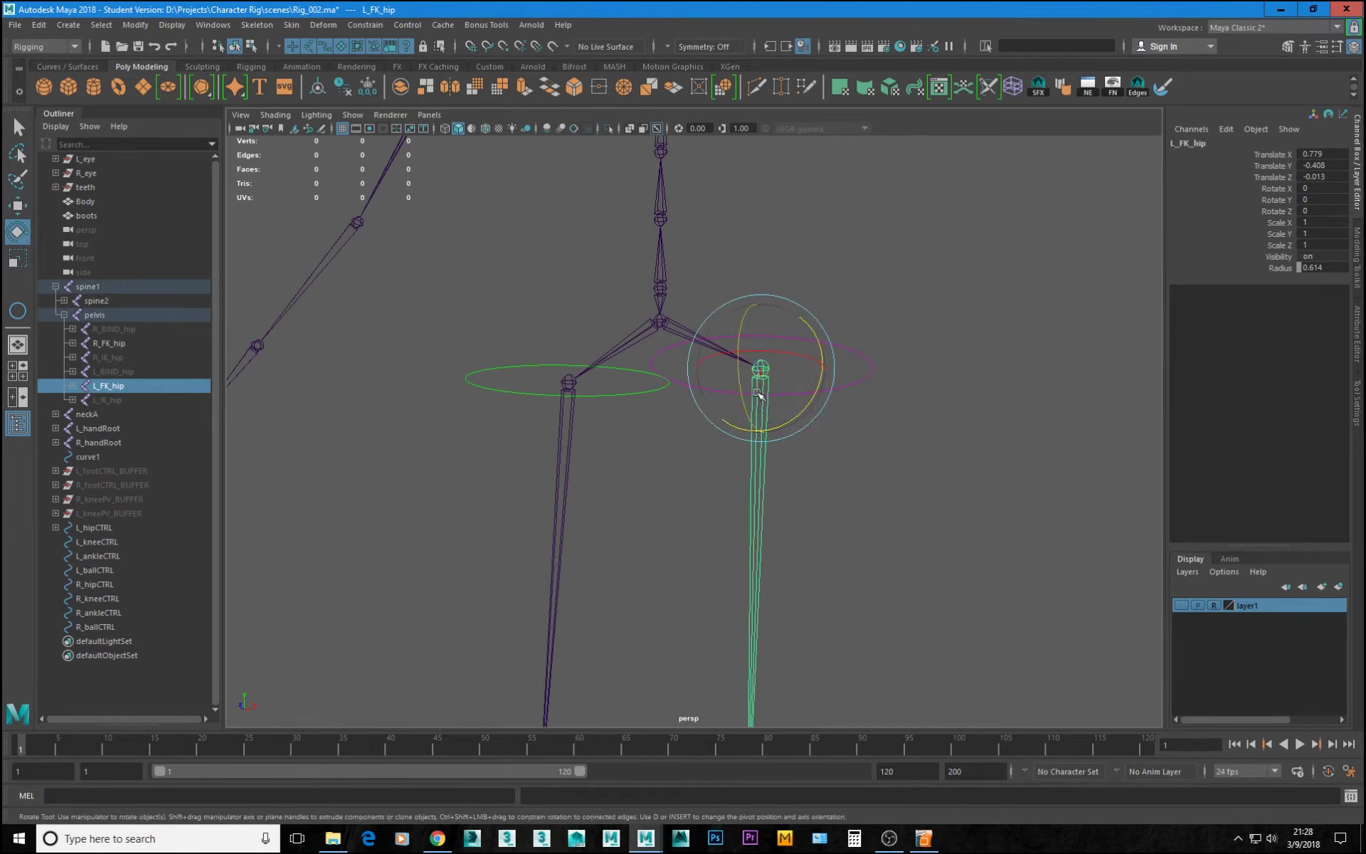
pyautogui.moveTo(740, 391); pyautogui.dragTo(722, 432)
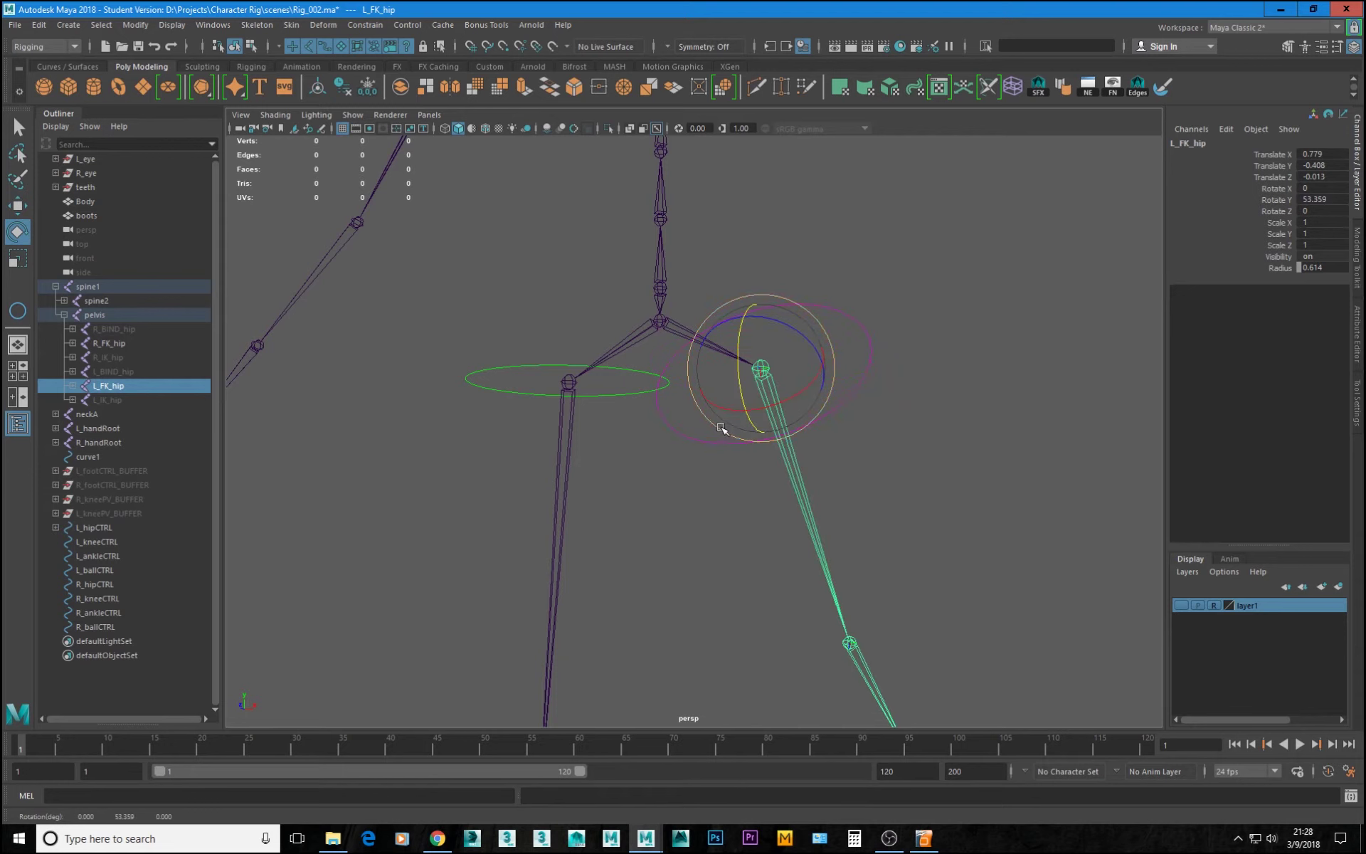
pyautogui.hotkey('ctrl', 'z')
# - Try rotating the constrained L_hipCTRL directly and undo the attempt
pyautogui.click(862, 350)
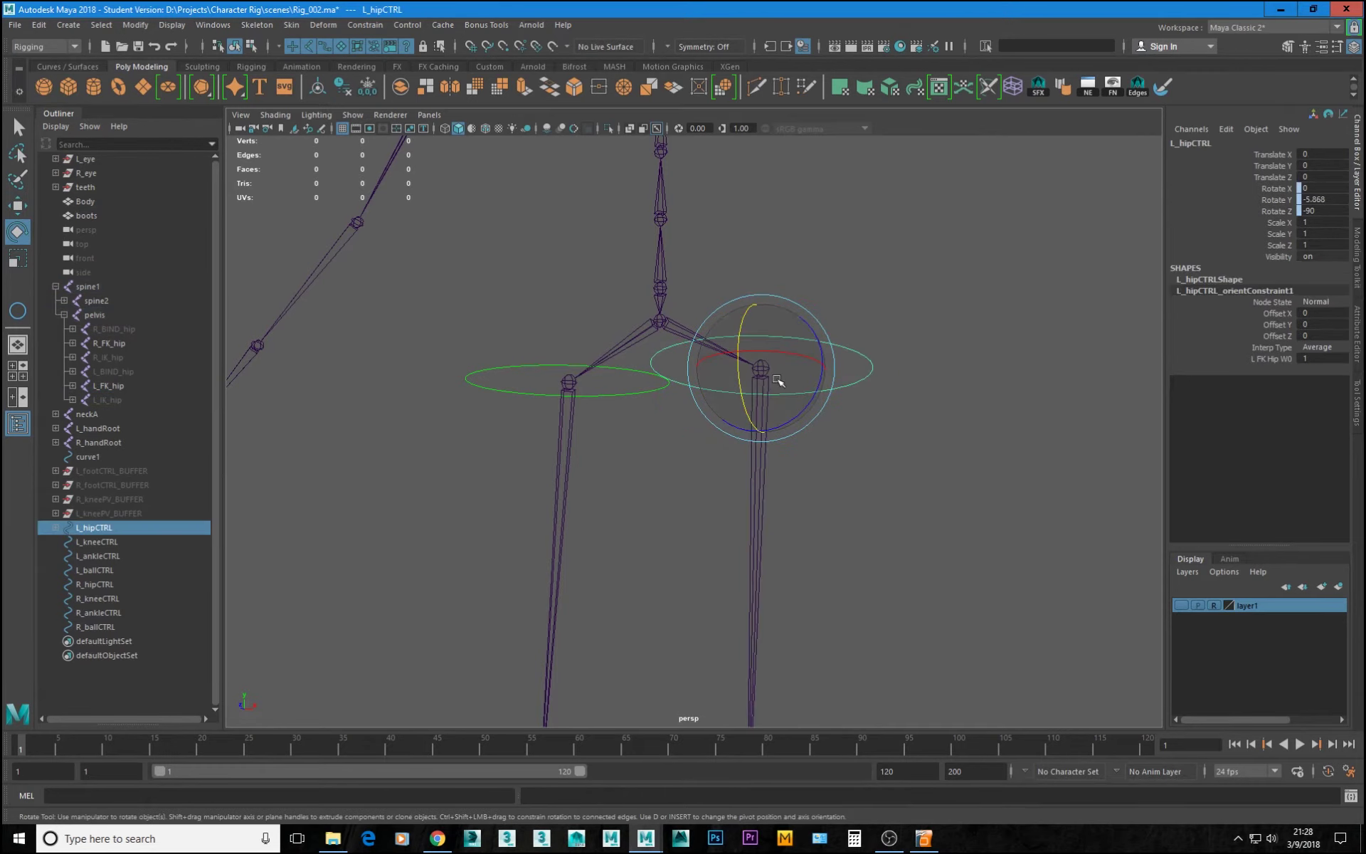
pyautogui.moveTo(739, 379); pyautogui.dragTo(768, 524)
pyautogui.hotkey('ctrl', 'z')
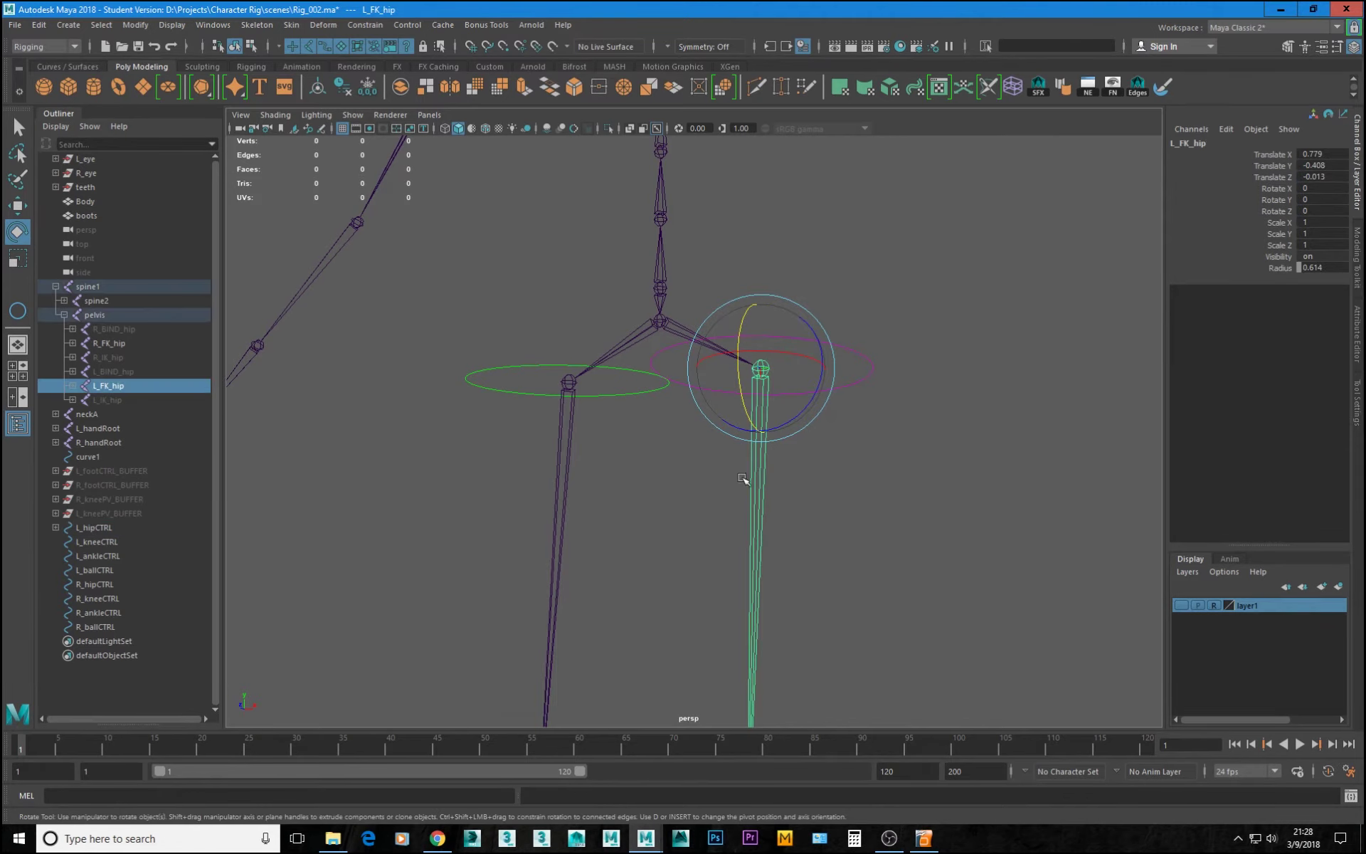
# - Delete the orient constraint nested under L_hipCTRL
pyautogui.moveTo(911, 470); pyautogui.dragTo(876, 366)
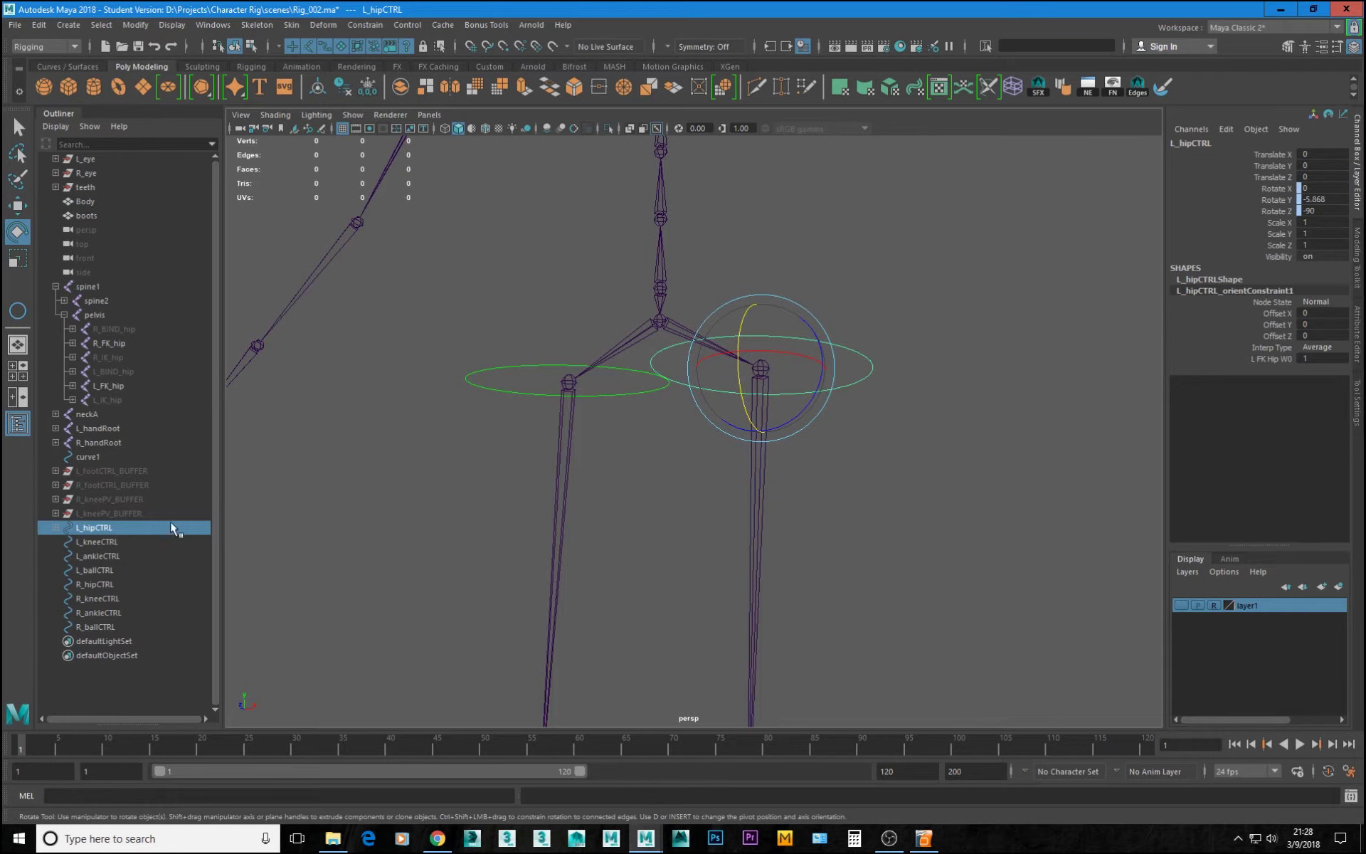
pyautogui.click(55, 528)
pyautogui.click(115, 543)
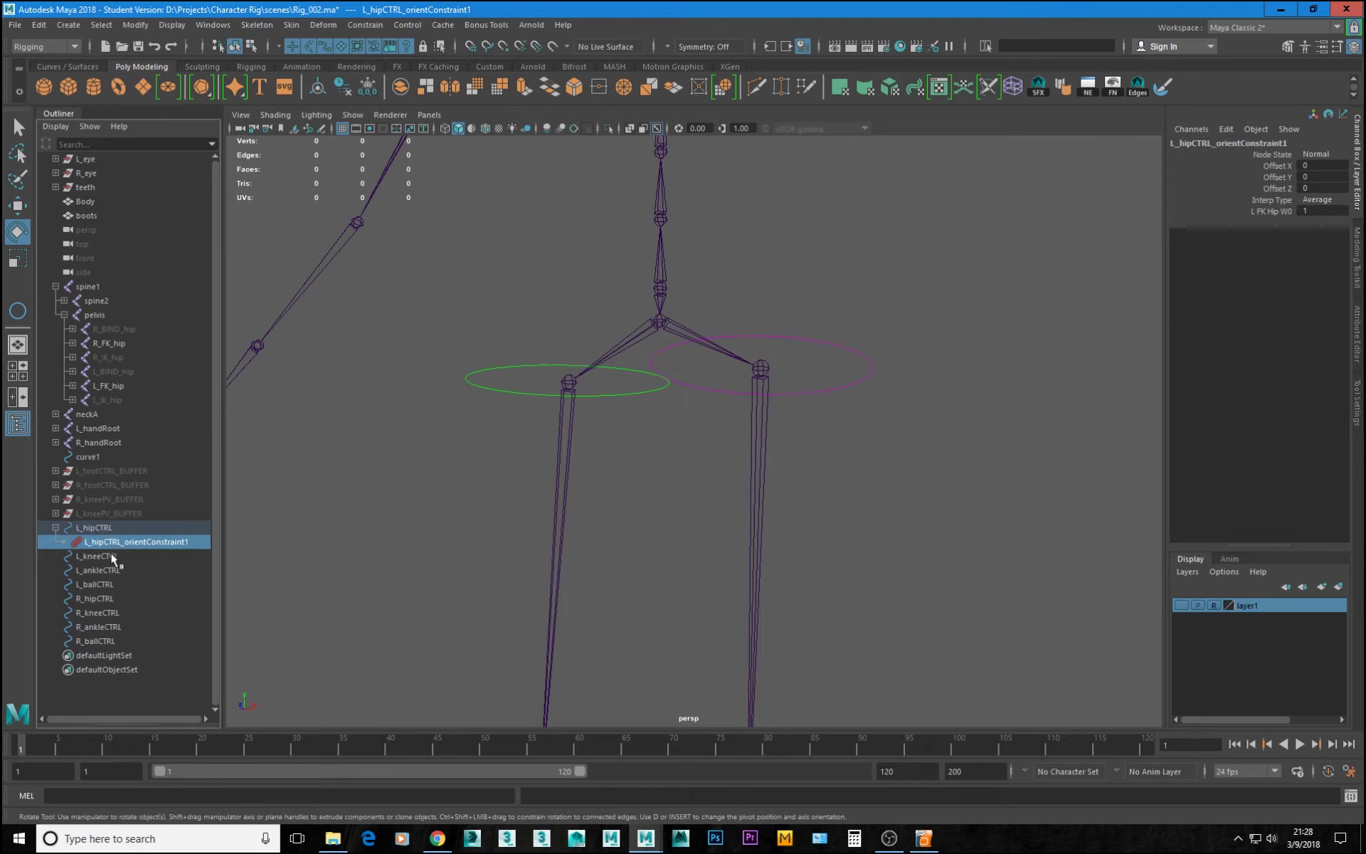
pyautogui.press('Delete')
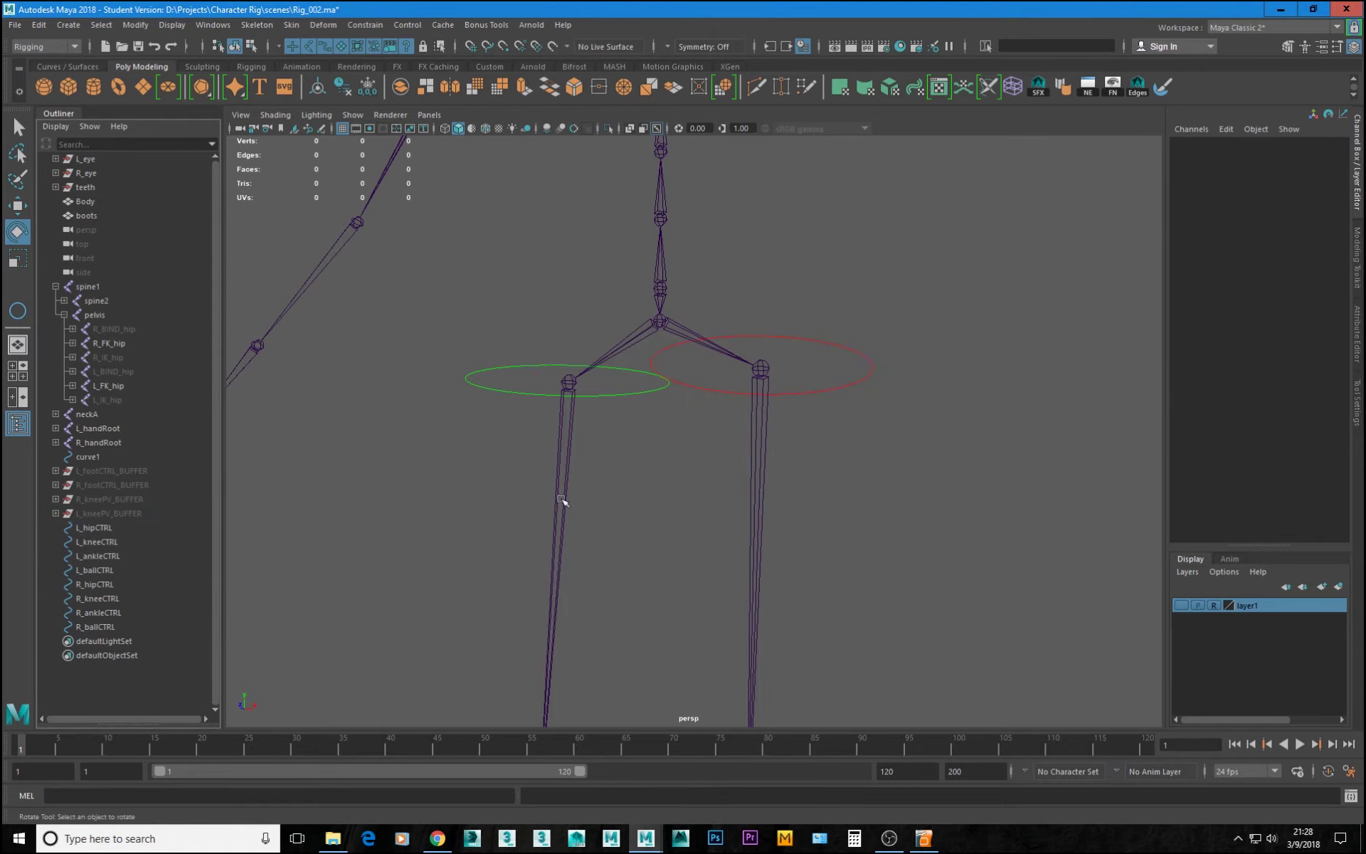
# - Delete the construction history of L_hipCTRL
pyautogui.click(867, 374)
pyautogui.keyDown('alt'); pyautogui.moveTo(866, 375); pyautogui.dragTo(808, 372); pyautogui.keyUp('alt')
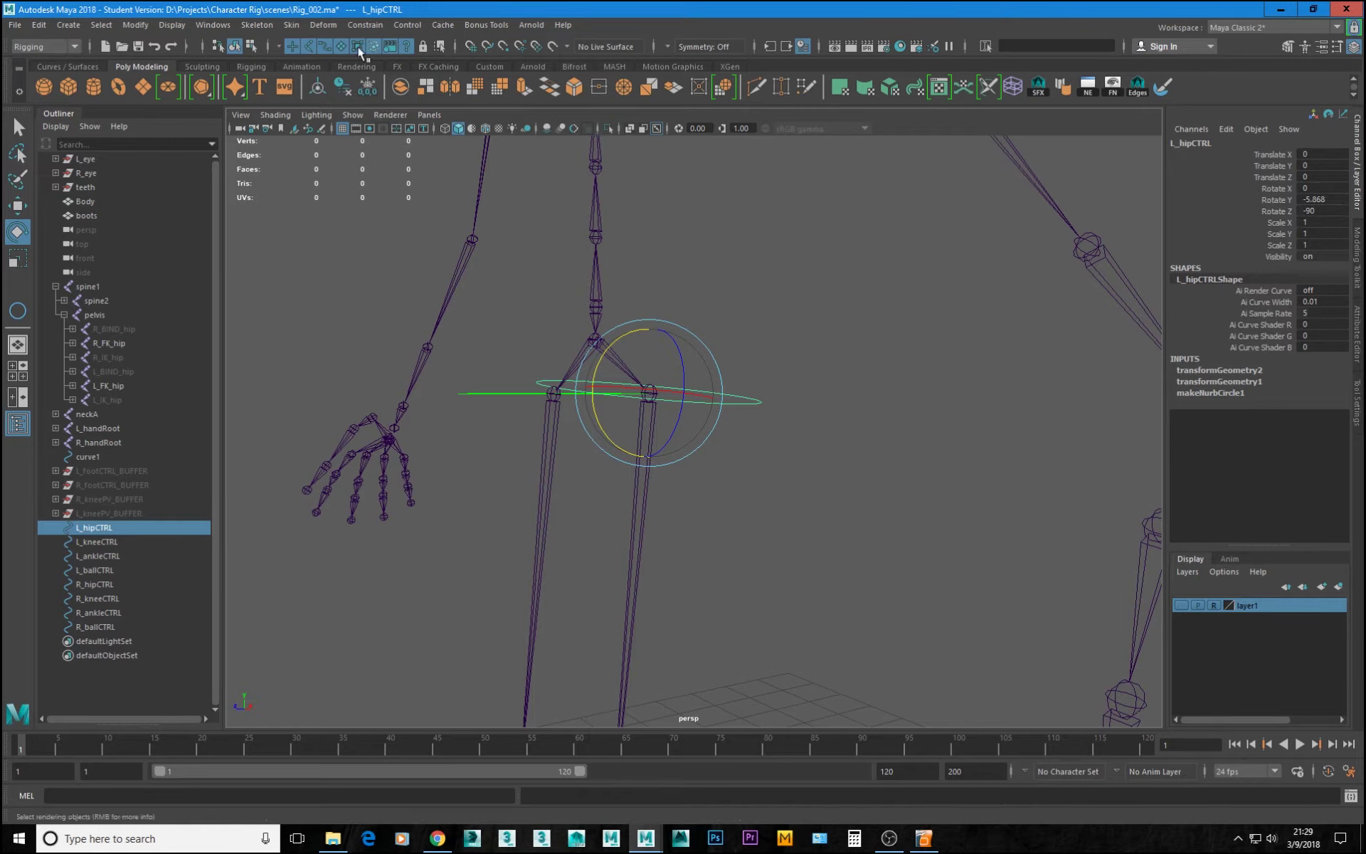
pyautogui.click(343, 90)
# - Set Rotate Z to 90 on the left knee, ankle and ball controls and all four right leg controls, and freeze their transformations
pyautogui.keyDown('alt'); pyautogui.moveTo(847, 421); pyautogui.dragTo(718, 457, button='right'); pyautogui.keyUp('alt')
pyautogui.keyDown('alt'); pyautogui.moveTo(870, 370); pyautogui.dragTo(687, 404, button='right'); pyautogui.keyUp('alt')
pyautogui.keyDown('alt'); pyautogui.moveTo(656, 533); pyautogui.dragTo(748, 287, button='middle'); pyautogui.keyUp('alt')
pyautogui.keyDown('alt'); pyautogui.moveTo(749, 288); pyautogui.dragTo(838, 360); pyautogui.keyUp('alt')
pyautogui.moveTo(818, 362); pyautogui.dragTo(839, 438)
pyautogui.keyDown('shift'); pyautogui.moveTo(835, 575); pyautogui.dragTo(844, 607); pyautogui.keyUp('shift')
pyautogui.keyDown('shift'); pyautogui.moveTo(803, 706); pyautogui.dragTo(592, 353); pyautogui.keyUp('shift')
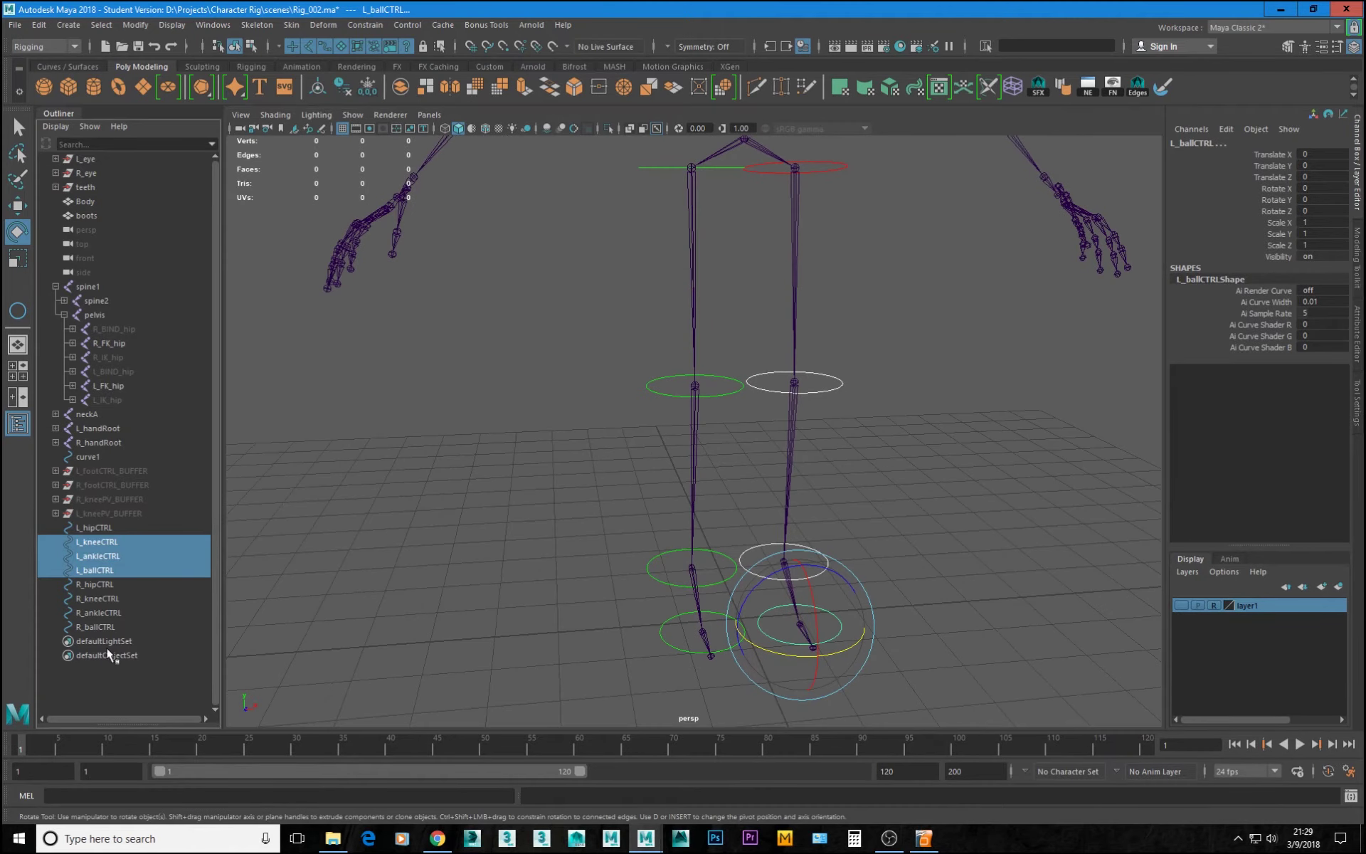
pyautogui.keyDown('shift'); pyautogui.click(99, 628); pyautogui.keyUp('shift')
pyautogui.keyDown('alt'); pyautogui.moveTo(811, 356); pyautogui.dragTo(775, 331); pyautogui.keyUp('alt')
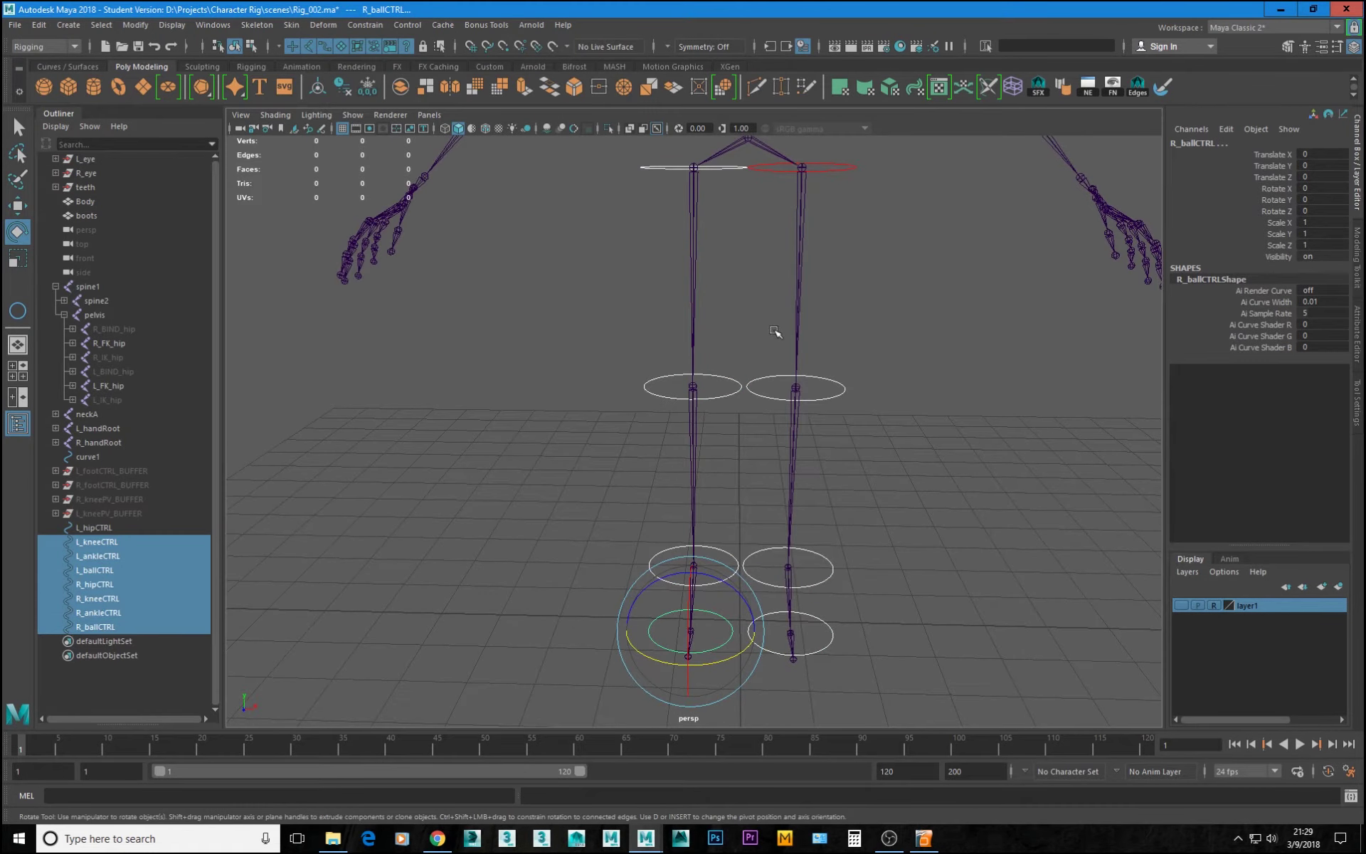
pyautogui.click(1315, 210)
pyautogui.write('90')
pyautogui.press('Return')
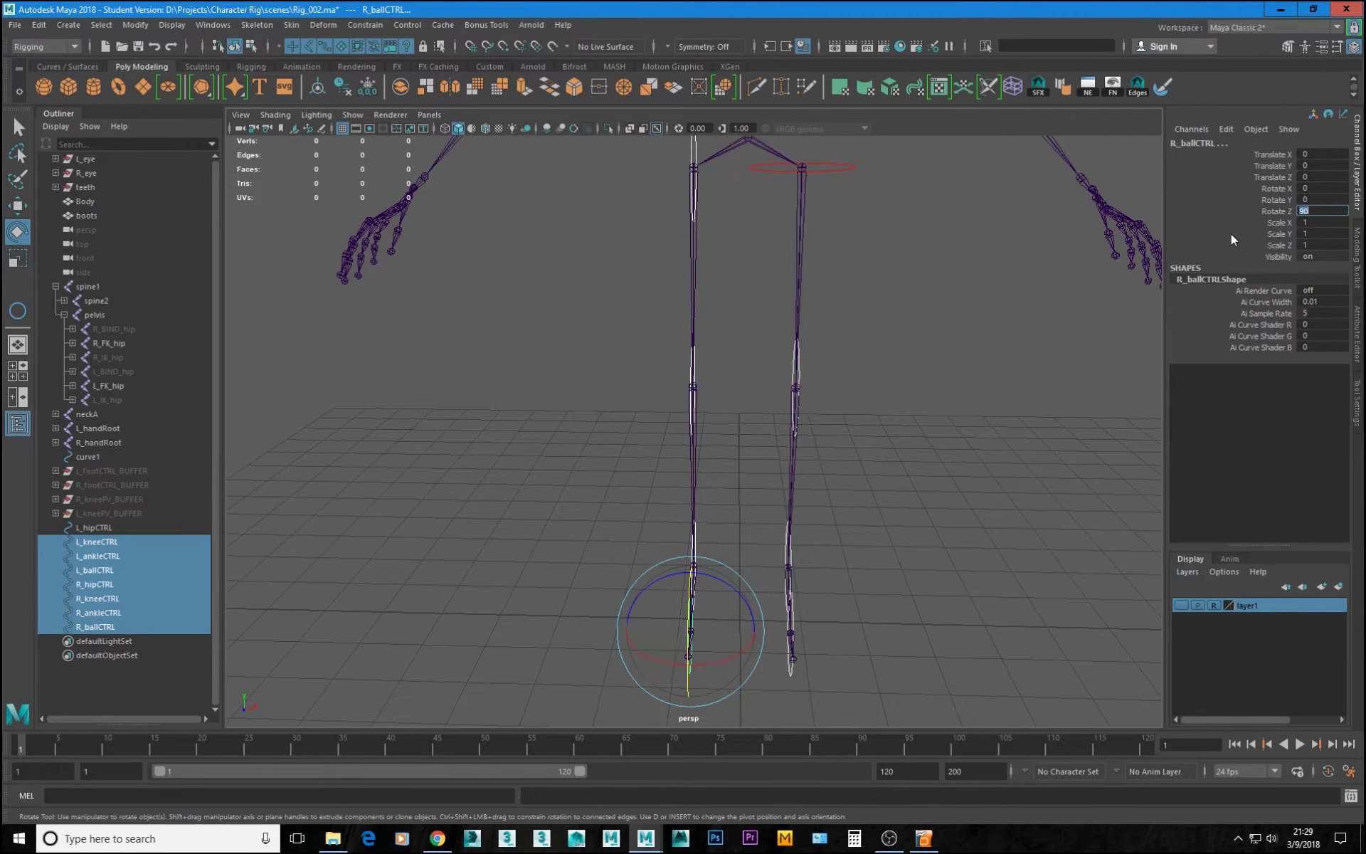
pyautogui.scroll(-5, 805, 381)
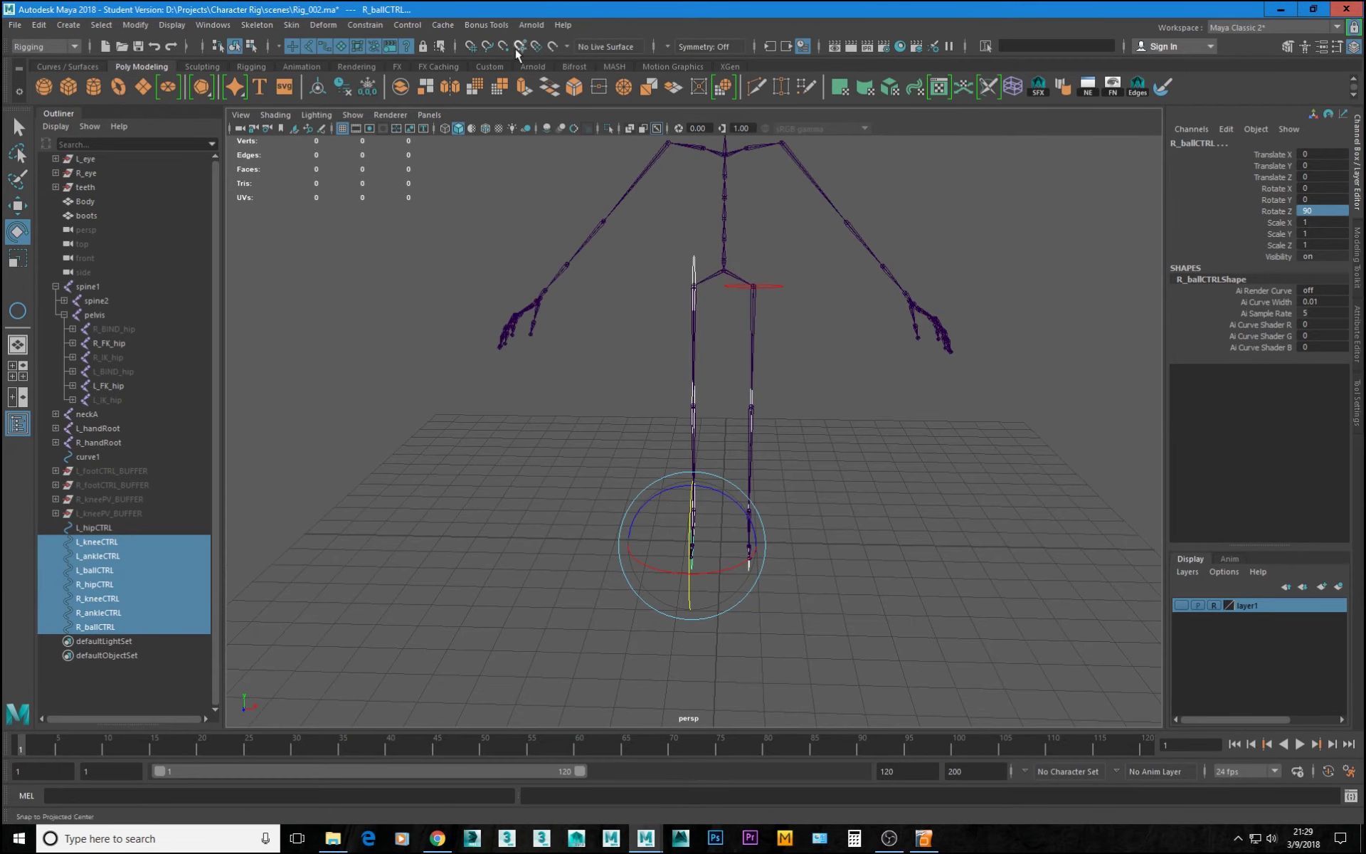
pyautogui.click(371, 84)
# - Orient-constrain L_kneeCTRL to the L_FK_knee joint
pyautogui.scroll(5, 793, 400)
pyautogui.keyDown('alt'); pyautogui.moveTo(794, 403); pyautogui.dragTo(798, 590, button='middle'); pyautogui.keyUp('alt')
pyautogui.keyDown('alt'); pyautogui.moveTo(822, 573); pyautogui.dragTo(785, 564); pyautogui.keyUp('alt')
pyautogui.keyDown('alt'); pyautogui.moveTo(786, 563); pyautogui.dragTo(780, 449, button='middle'); pyautogui.keyUp('alt')
pyautogui.keyDown('alt'); pyautogui.moveTo(779, 449); pyautogui.dragTo(851, 656, button='right'); pyautogui.keyUp('alt')
pyautogui.keyDown('alt'); pyautogui.moveTo(851, 655); pyautogui.dragTo(790, 552, button='middle'); pyautogui.keyUp('alt')
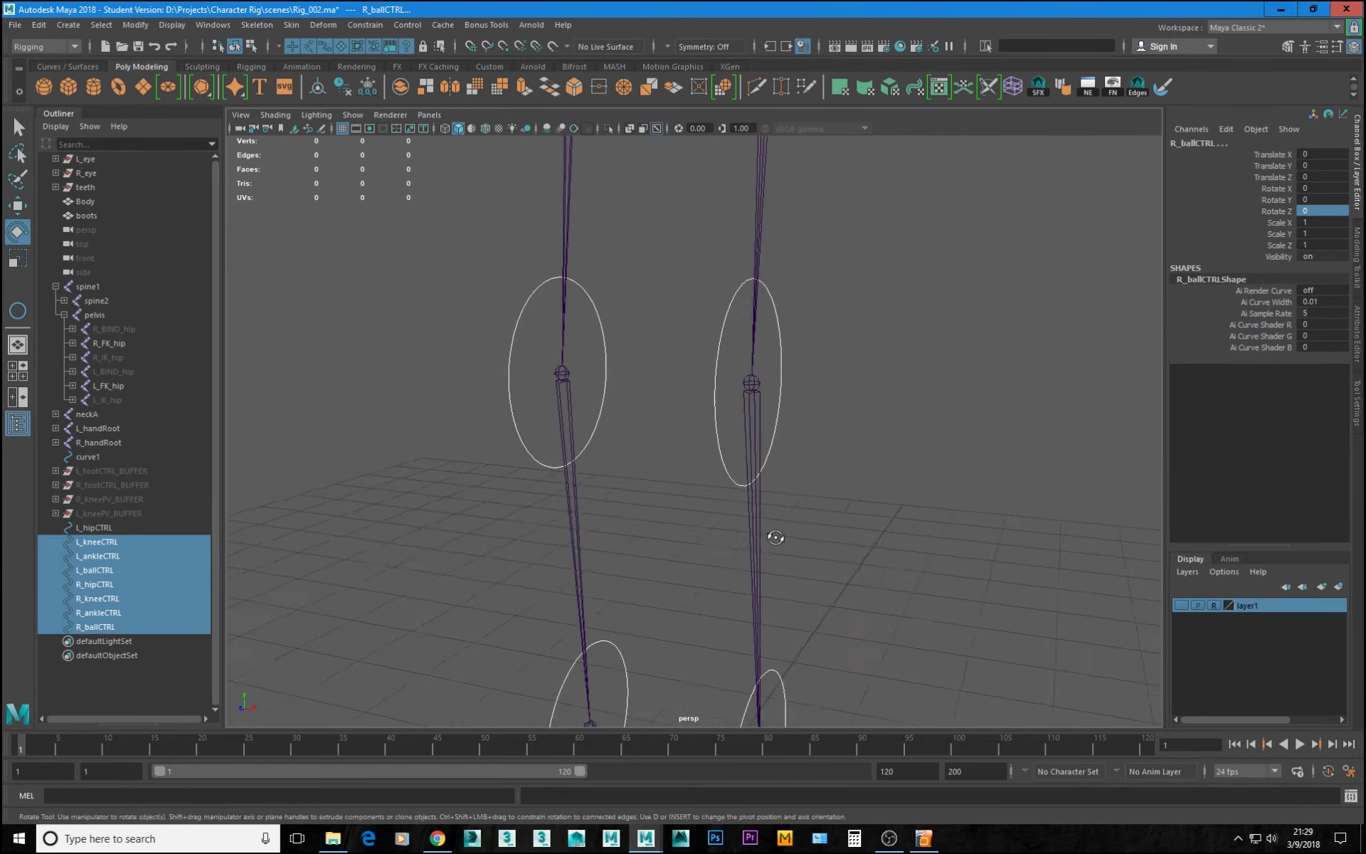
pyautogui.keyDown('alt'); pyautogui.moveTo(790, 552); pyautogui.dragTo(698, 543); pyautogui.keyUp('alt')
pyautogui.press('q')
pyautogui.click(733, 548)
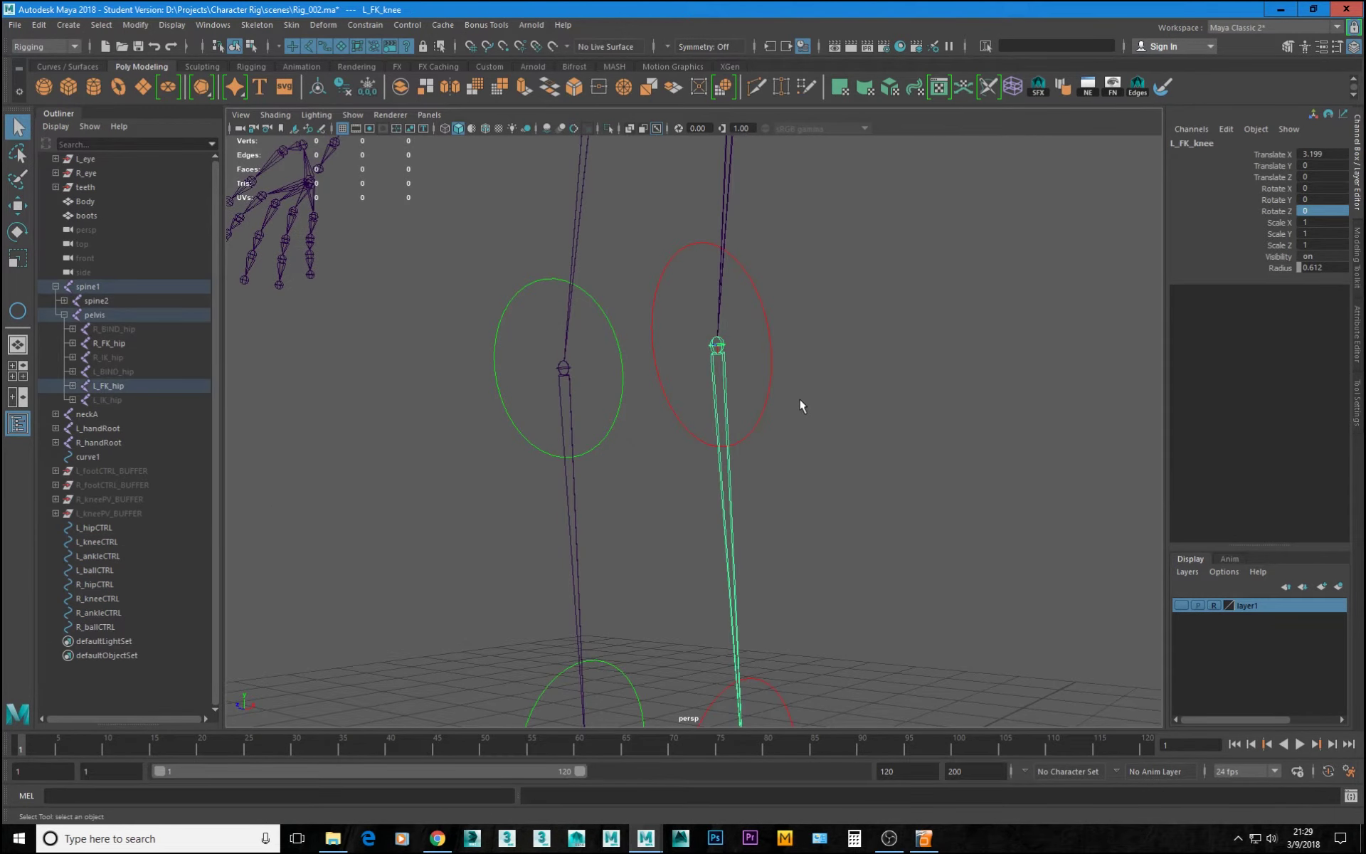
pyautogui.click(767, 370)
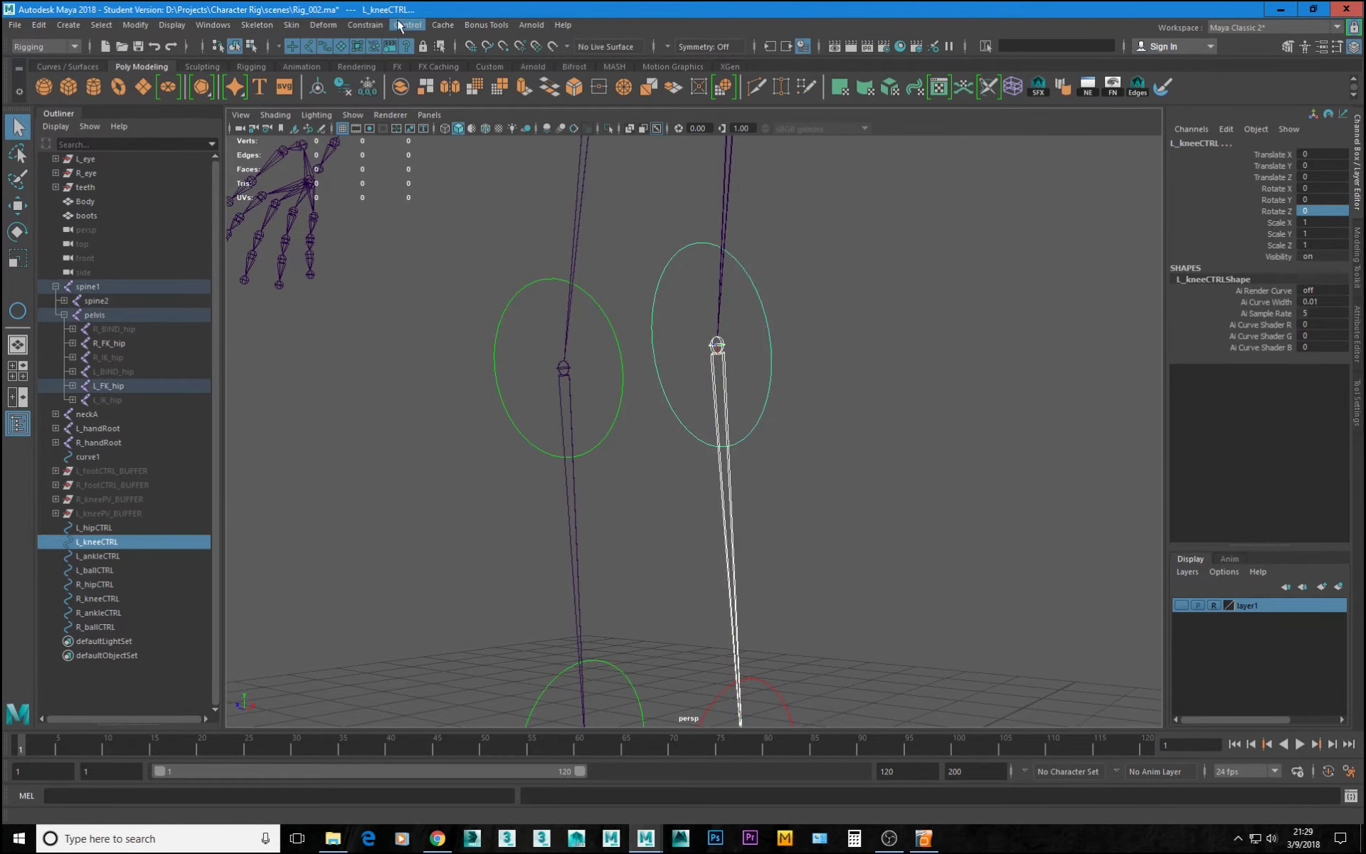
pyautogui.click(335, 25)
pyautogui.moveTo(363, 27)
pyautogui.click(400, 91)
# - Orient-constrain L_ankleCTRL to the left FK ankle joint by repeating the last constraint command
pyautogui.keyDown('alt'); pyautogui.moveTo(834, 471); pyautogui.dragTo(839, 256, button='middle'); pyautogui.keyUp('alt')
pyautogui.moveTo(783, 628); pyautogui.dragTo(768, 606)
pyautogui.moveTo(733, 550); pyautogui.dragTo(810, 665)
pyautogui.press('g')
# - Orient-constrain L_ballCTRL to the L_FK_ball joint
pyautogui.keyDown('alt'); pyautogui.moveTo(766, 609); pyautogui.dragTo(854, 706); pyautogui.keyUp('alt')
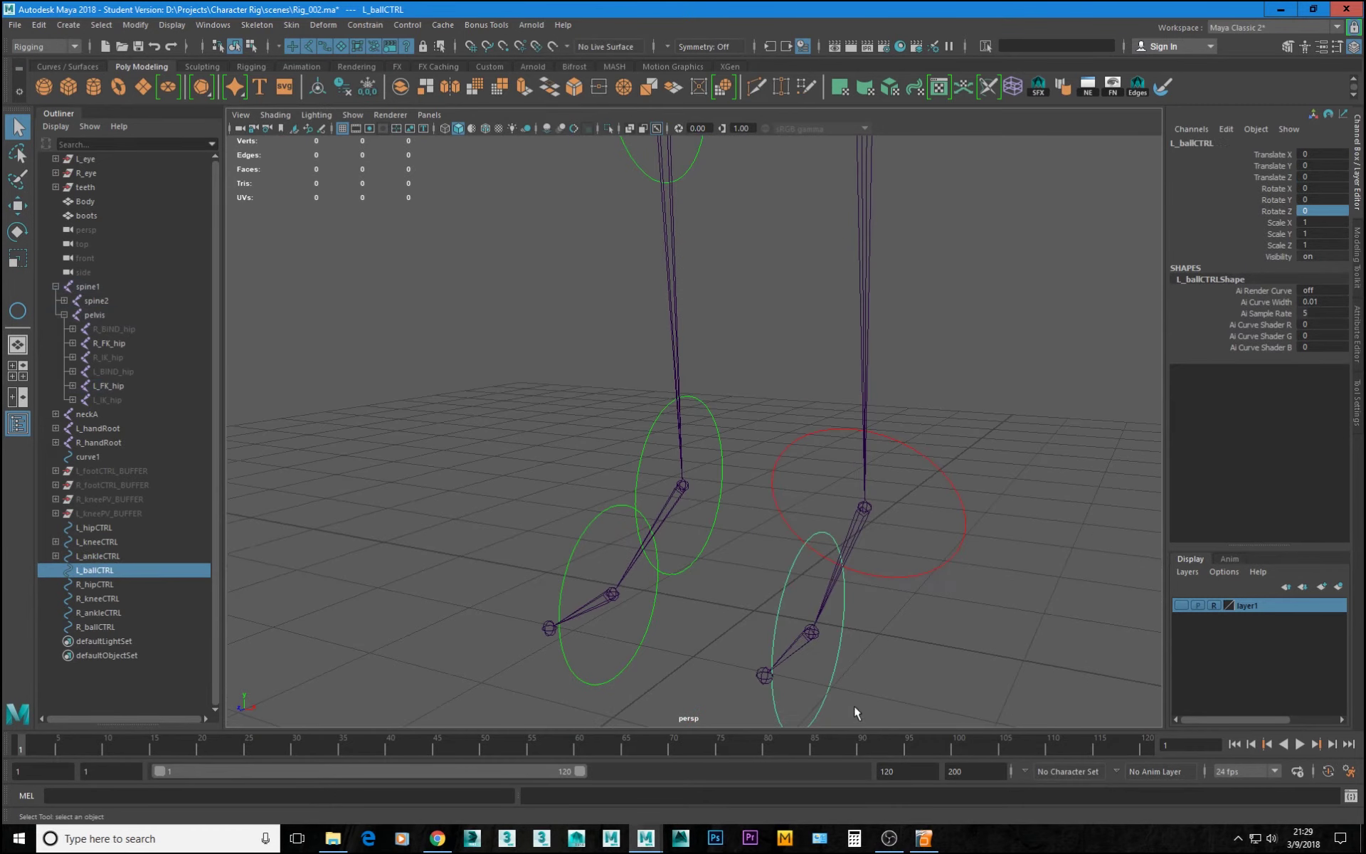
pyautogui.click(796, 644)
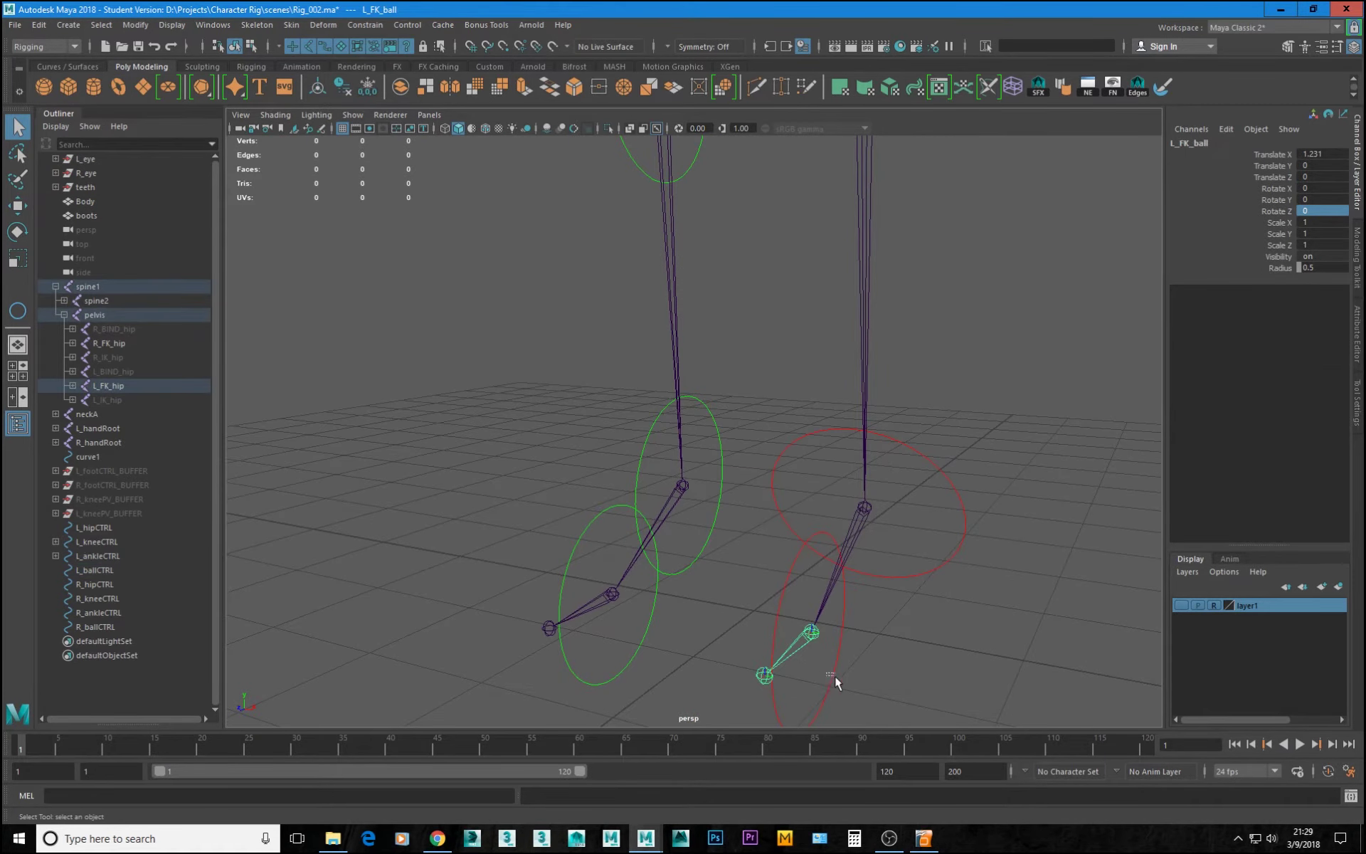
pyautogui.keyDown('shift'); pyautogui.moveTo(825, 670); pyautogui.dragTo(839, 682); pyautogui.keyUp('shift')
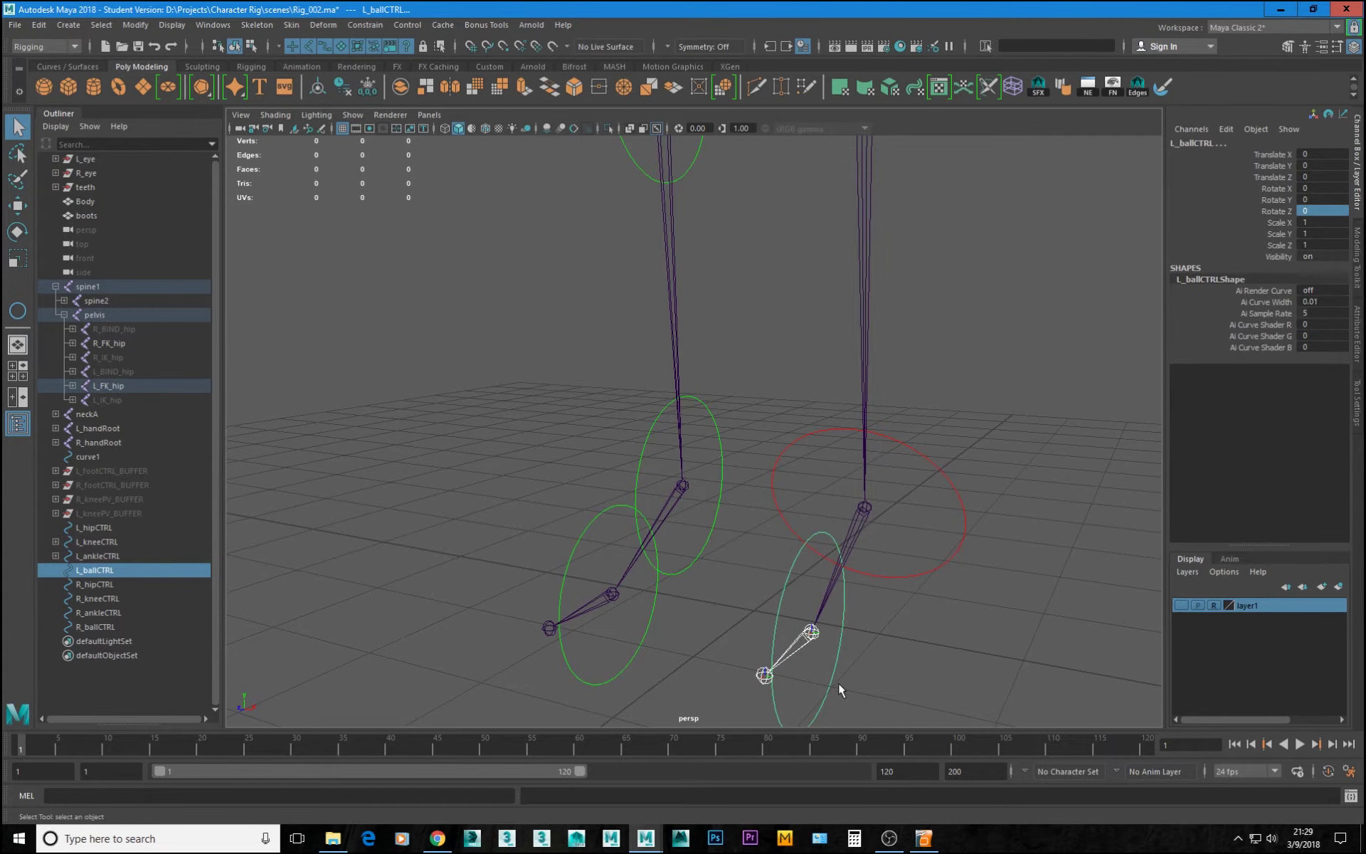
pyautogui.press('g')
# - Orient-constrain R_ballCTRL to the right FK ball joint and R_ankleCTRL to the right FK ankle joint
pyautogui.keyDown('alt'); pyautogui.moveTo(668, 532); pyautogui.dragTo(661, 655); pyautogui.keyUp('alt')
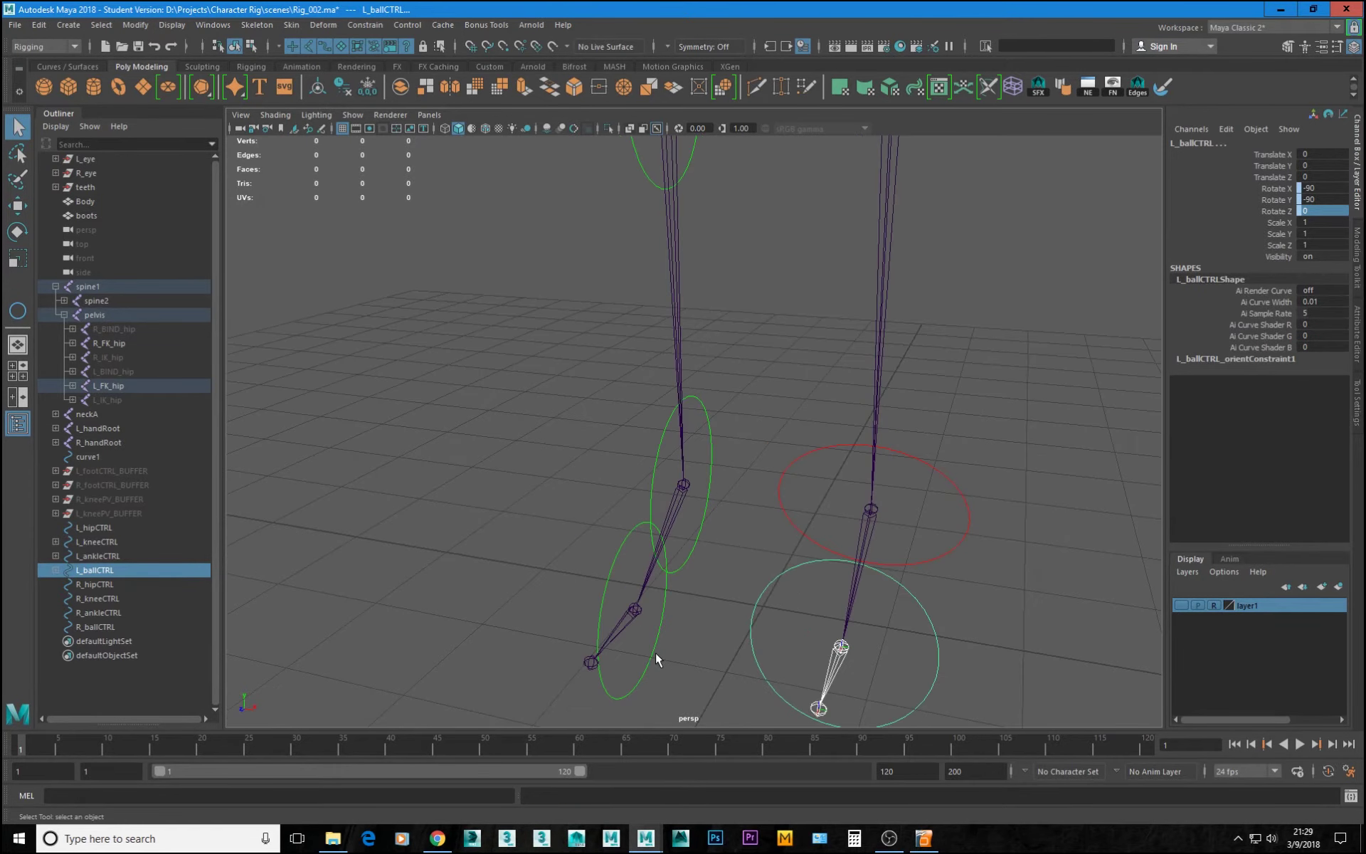
pyautogui.click(624, 626)
pyautogui.keyDown('shift'); pyautogui.click(660, 670); pyautogui.keyUp('shift')
pyautogui.press('g')
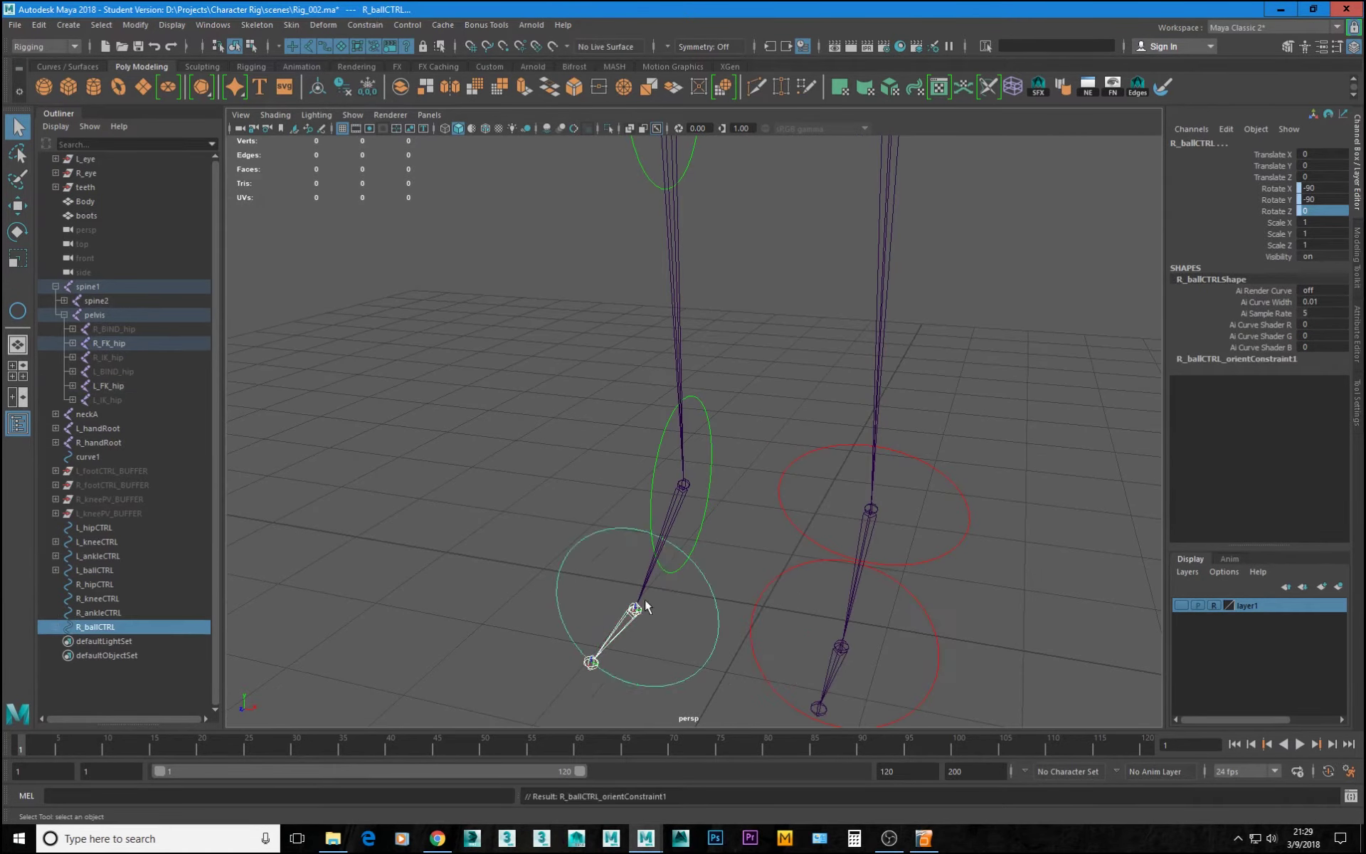
pyautogui.click(675, 523)
pyautogui.keyDown('shift'); pyautogui.click(707, 531); pyautogui.keyUp('shift')
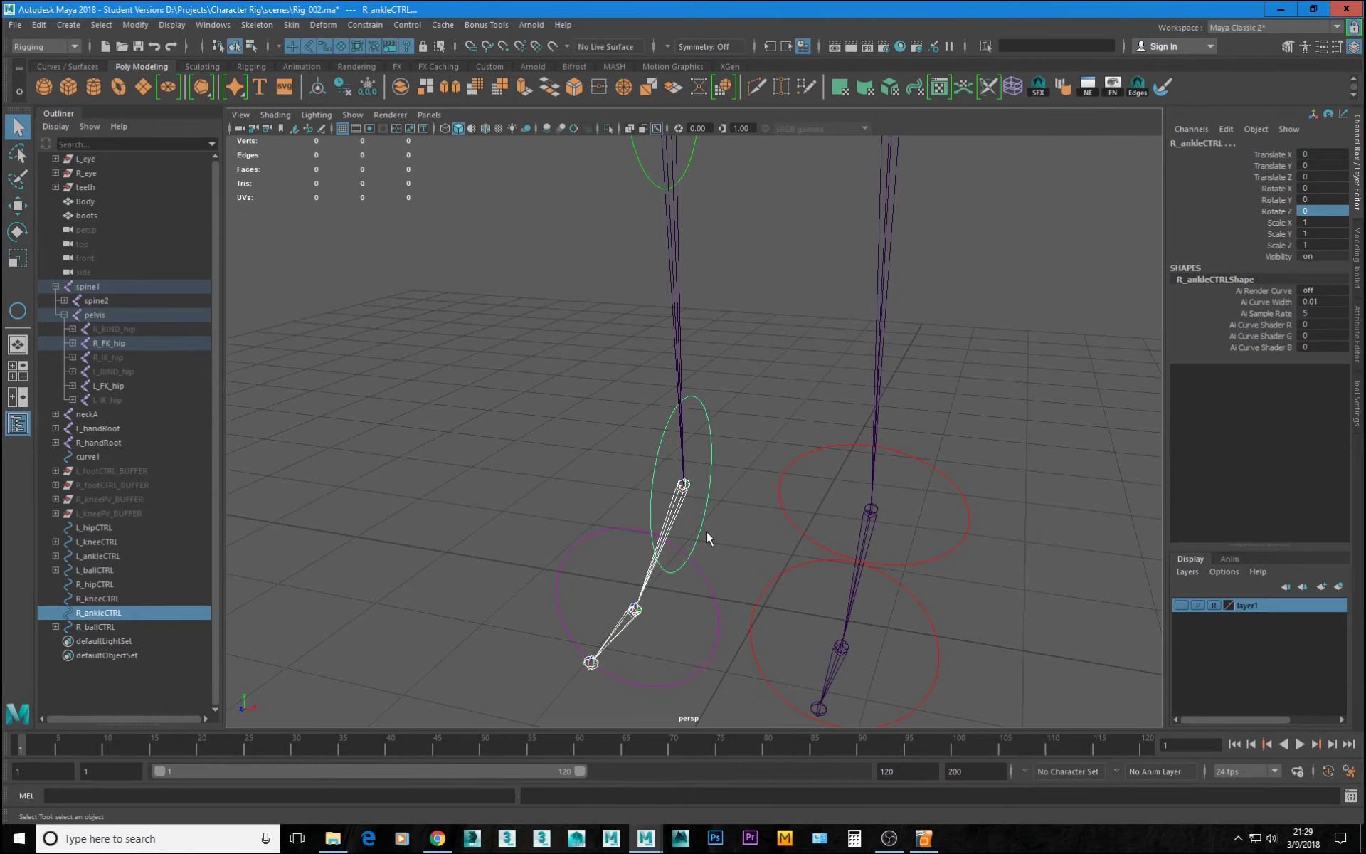
pyautogui.press('g')
# - Orient-constrain R_kneeCTRL to the right FK knee joint
pyautogui.keyDown('alt'); pyautogui.moveTo(640, 685); pyautogui.dragTo(697, 544, button='middle'); pyautogui.keyUp('alt')
pyautogui.keyDown('alt'); pyautogui.moveTo(820, 423); pyautogui.dragTo(821, 631, button='middle'); pyautogui.keyUp('alt')
pyautogui.keyDown('alt'); pyautogui.moveTo(833, 328); pyautogui.dragTo(779, 574, button='middle'); pyautogui.keyUp('alt')
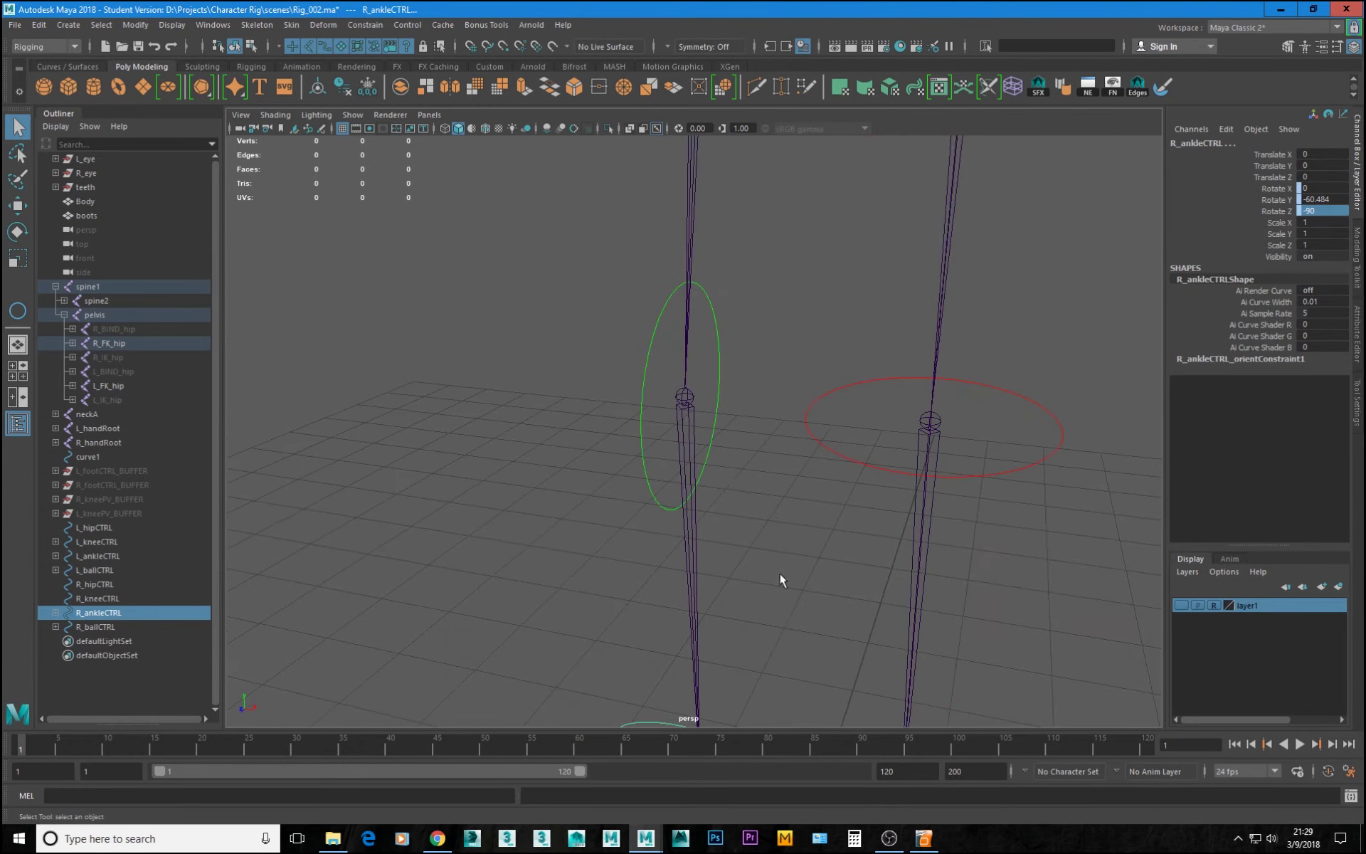
pyautogui.click(673, 428)
pyautogui.keyDown('shift'); pyautogui.click(717, 416); pyautogui.keyUp('shift')
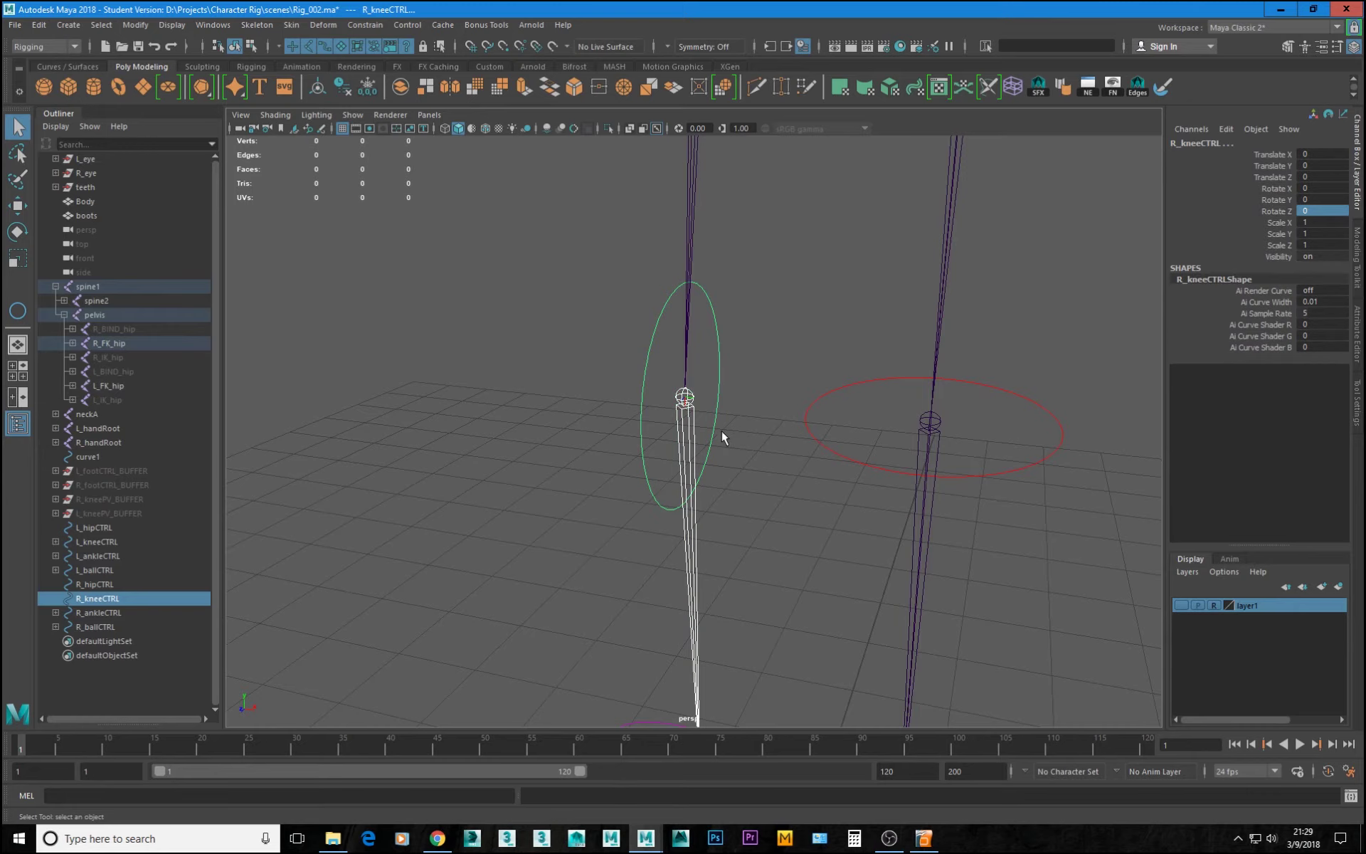
pyautogui.press('g')
# - Orient-constrain R_hipCTRL to the R_FK_hip joint
pyautogui.keyDown('alt'); pyautogui.moveTo(760, 170); pyautogui.dragTo(684, 676, button='middle'); pyautogui.keyUp('alt')
pyautogui.click(621, 475)
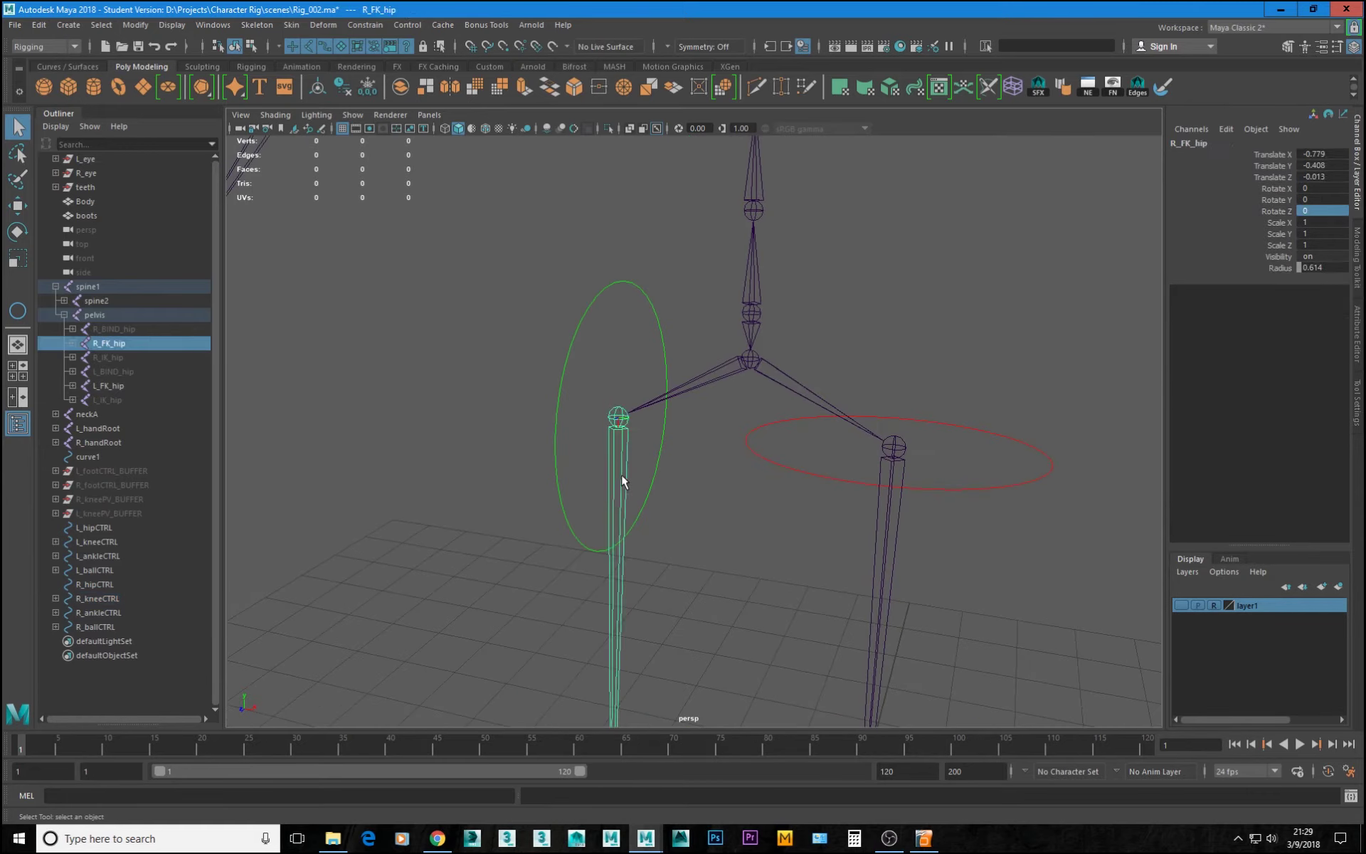
pyautogui.keyDown('shift'); pyautogui.moveTo(649, 459); pyautogui.dragTo(685, 481); pyautogui.keyUp('shift')
pyautogui.press('g')
# - Expand the hierarchies of the four right leg controls and the left ball, ankle and knee controls to expose their constraints
pyautogui.scroll(-5, 678, 492)
pyautogui.click(55, 626)
pyautogui.click(56, 612)
pyautogui.click(55, 599)
pyautogui.click(56, 584)
pyautogui.click(55, 570)
pyautogui.click(55, 556)
pyautogui.click(56, 541)
# - Delete the orient constraints nested under the left knee, ankle and ball controls and all four right leg controls
pyautogui.scroll(-2, 107, 519)
pyautogui.click(146, 498)
pyautogui.keyDown('ctrl'); pyautogui.click(142, 527); pyautogui.keyUp('ctrl')
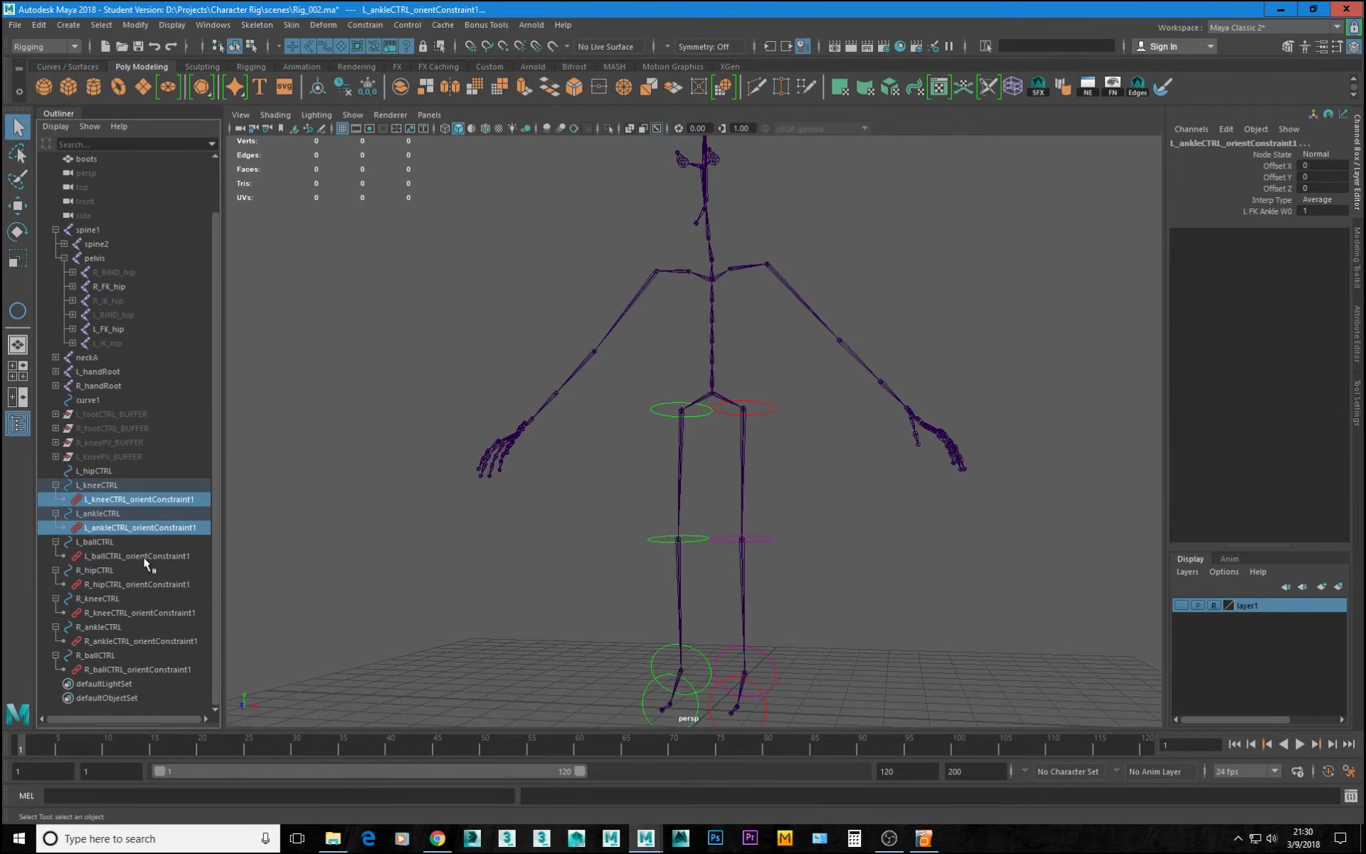
pyautogui.keyDown('ctrl'); pyautogui.click(142, 556); pyautogui.keyUp('ctrl')
pyautogui.keyDown('ctrl'); pyautogui.click(141, 584); pyautogui.keyUp('ctrl')
pyautogui.keyDown('ctrl'); pyautogui.click(141, 613); pyautogui.keyUp('ctrl')
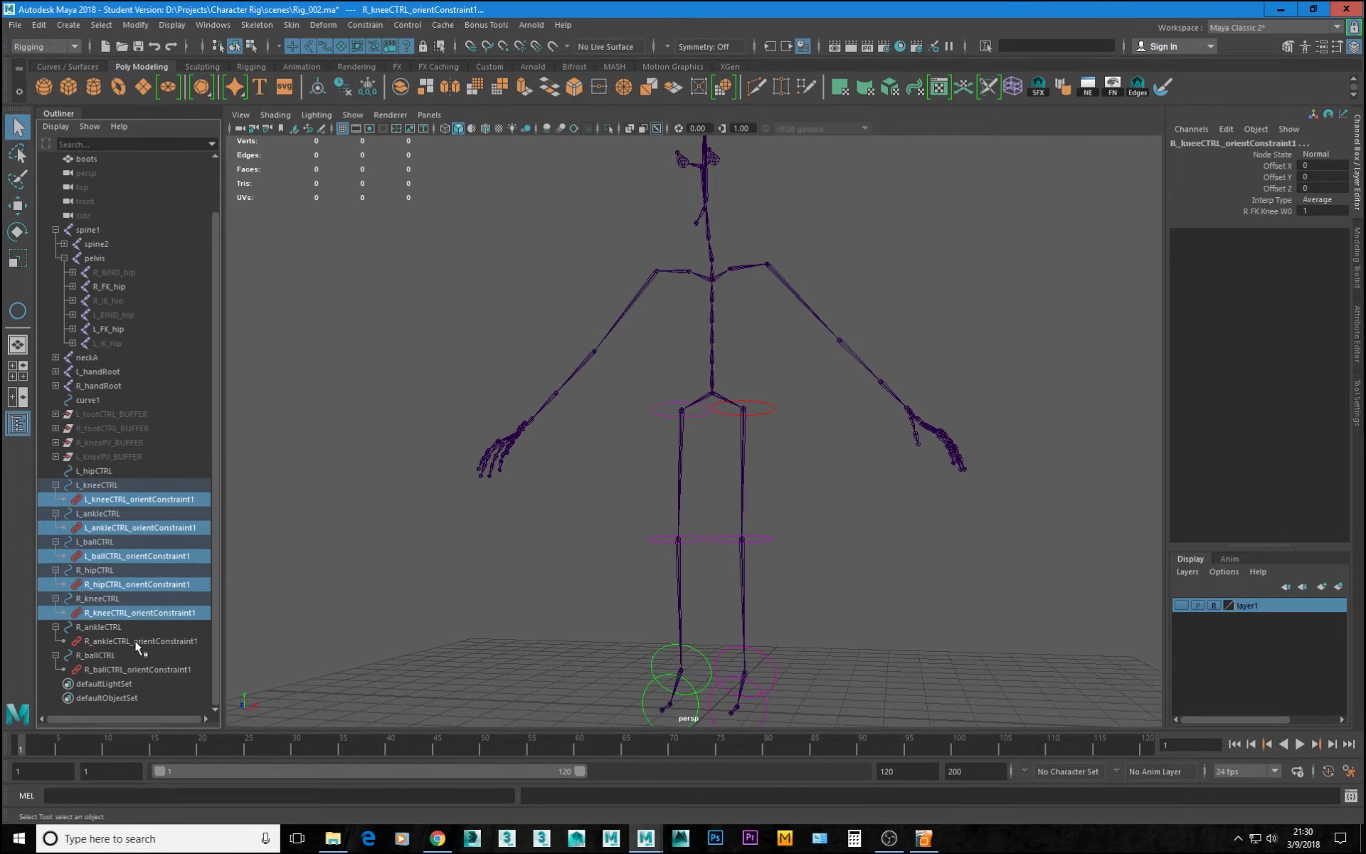
pyautogui.keyDown('ctrl'); pyautogui.click(135, 641); pyautogui.keyUp('ctrl')
pyautogui.keyDown('ctrl'); pyautogui.click(126, 670); pyautogui.keyUp('ctrl')
pyautogui.press('Delete')
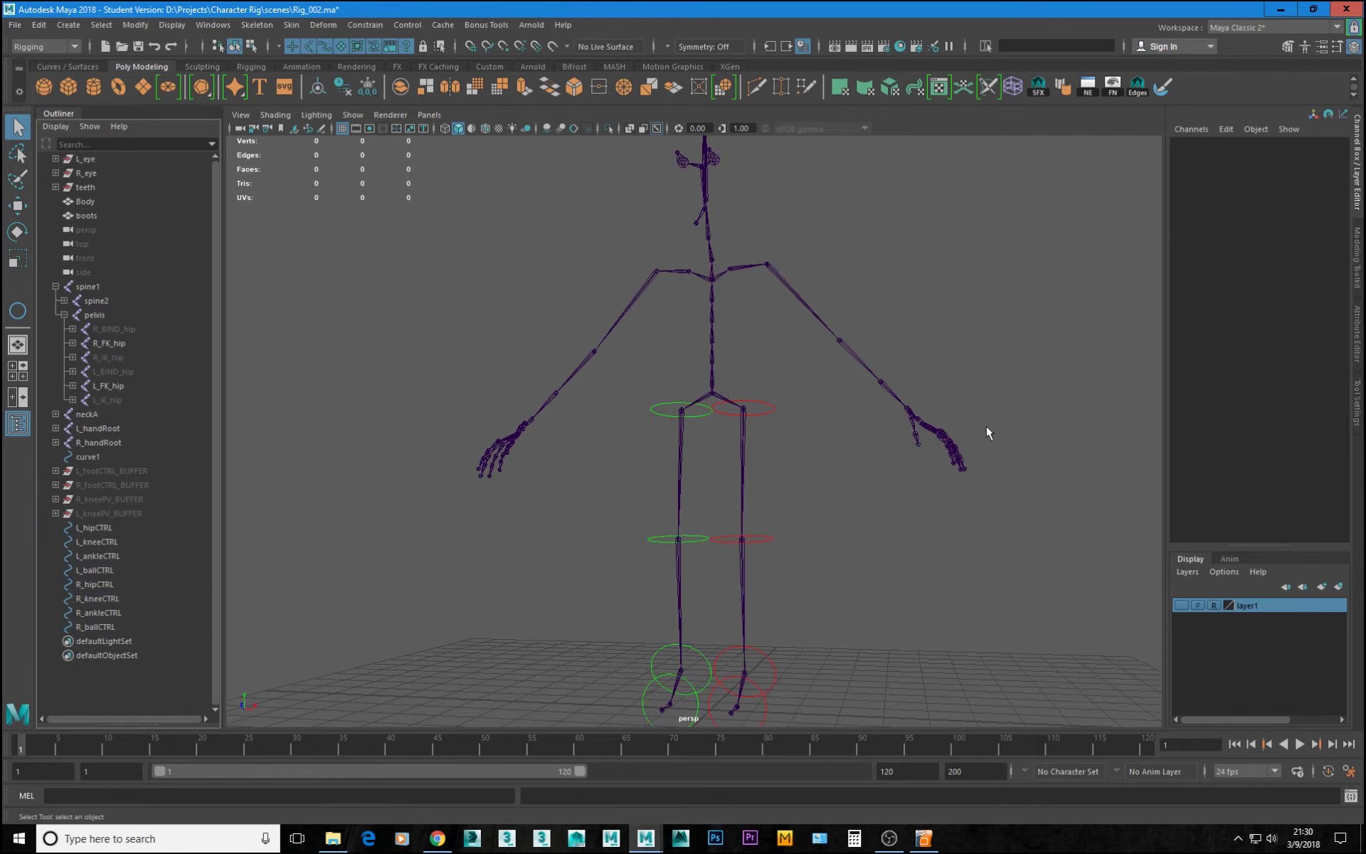
# - Check the rotation values of the hip controls and L_kneeCTRL in the channel list
pyautogui.keyDown('alt'); pyautogui.moveTo(797, 521); pyautogui.dragTo(819, 498); pyautogui.keyUp('alt')
pyautogui.keyDown('alt'); pyautogui.moveTo(819, 498); pyautogui.dragTo(807, 617, button='right'); pyautogui.keyUp('alt')
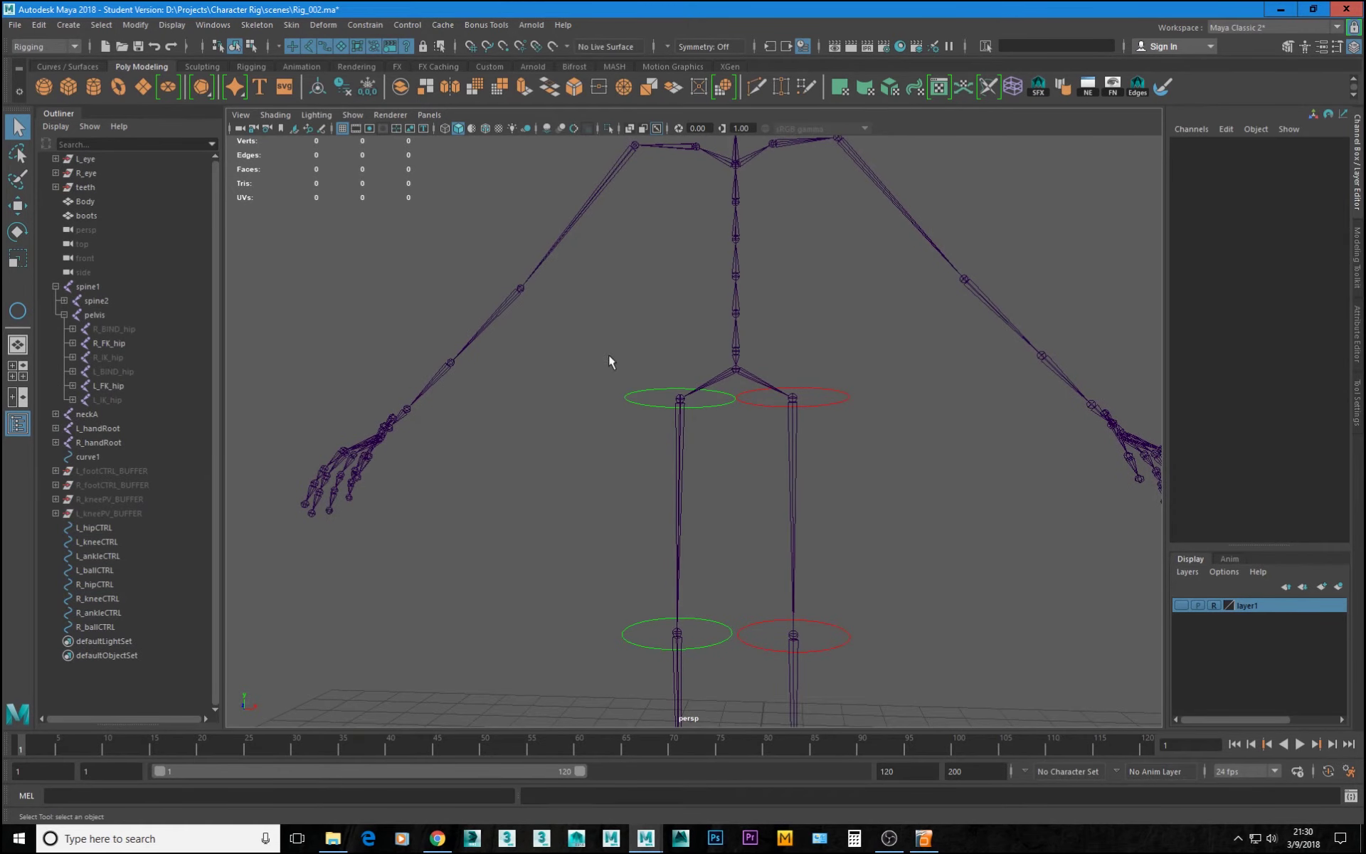
pyautogui.click(627, 401)
pyautogui.moveTo(651, 425); pyautogui.dragTo(651, 426)
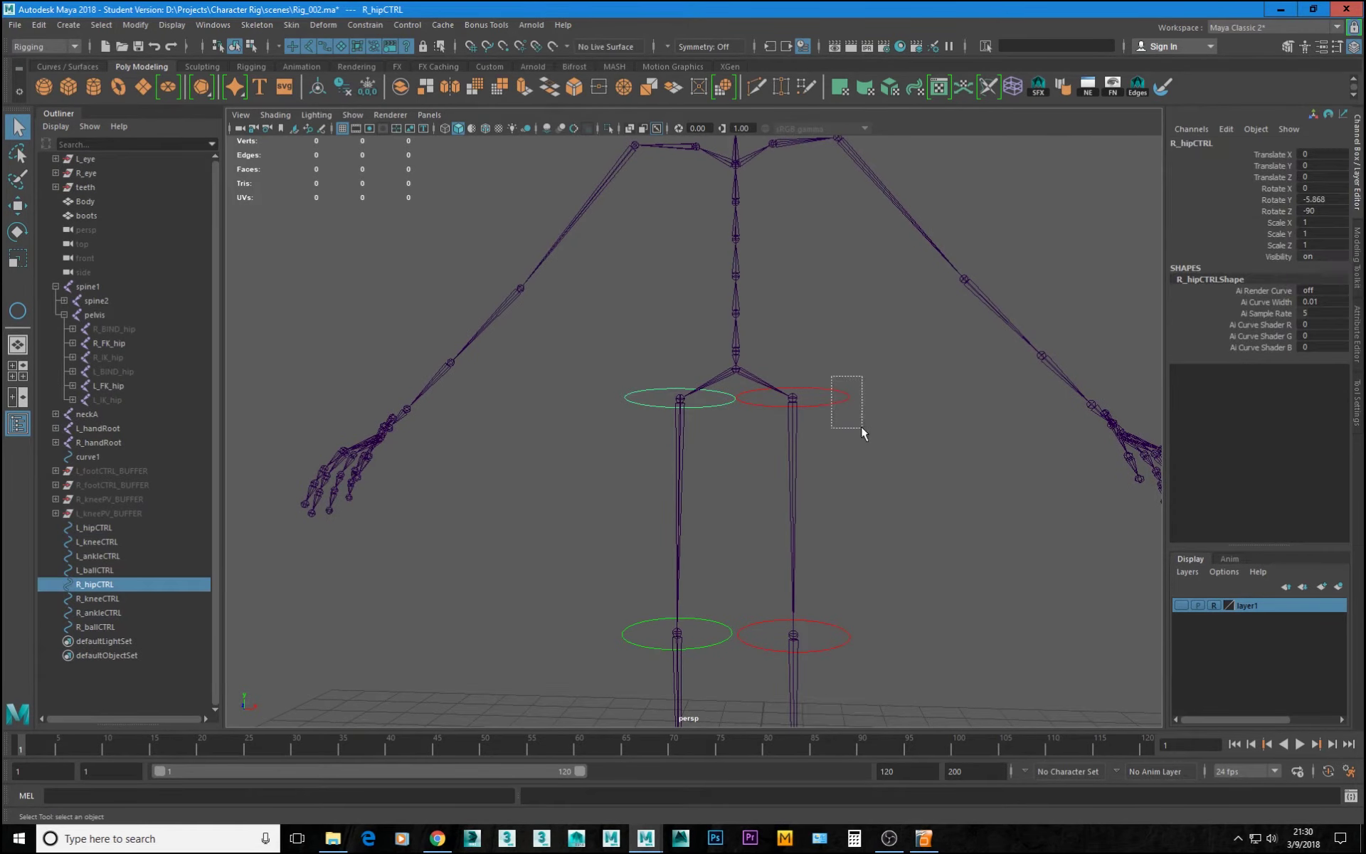
pyautogui.moveTo(857, 420); pyautogui.dragTo(857, 422)
pyautogui.moveTo(716, 673); pyautogui.dragTo(757, 670)
pyautogui.keyDown('alt'); pyautogui.moveTo(887, 614); pyautogui.dragTo(797, 605, button='right'); pyautogui.keyUp('alt')
pyautogui.keyDown('alt'); pyautogui.moveTo(797, 605); pyautogui.dragTo(754, 589); pyautogui.keyUp('alt')
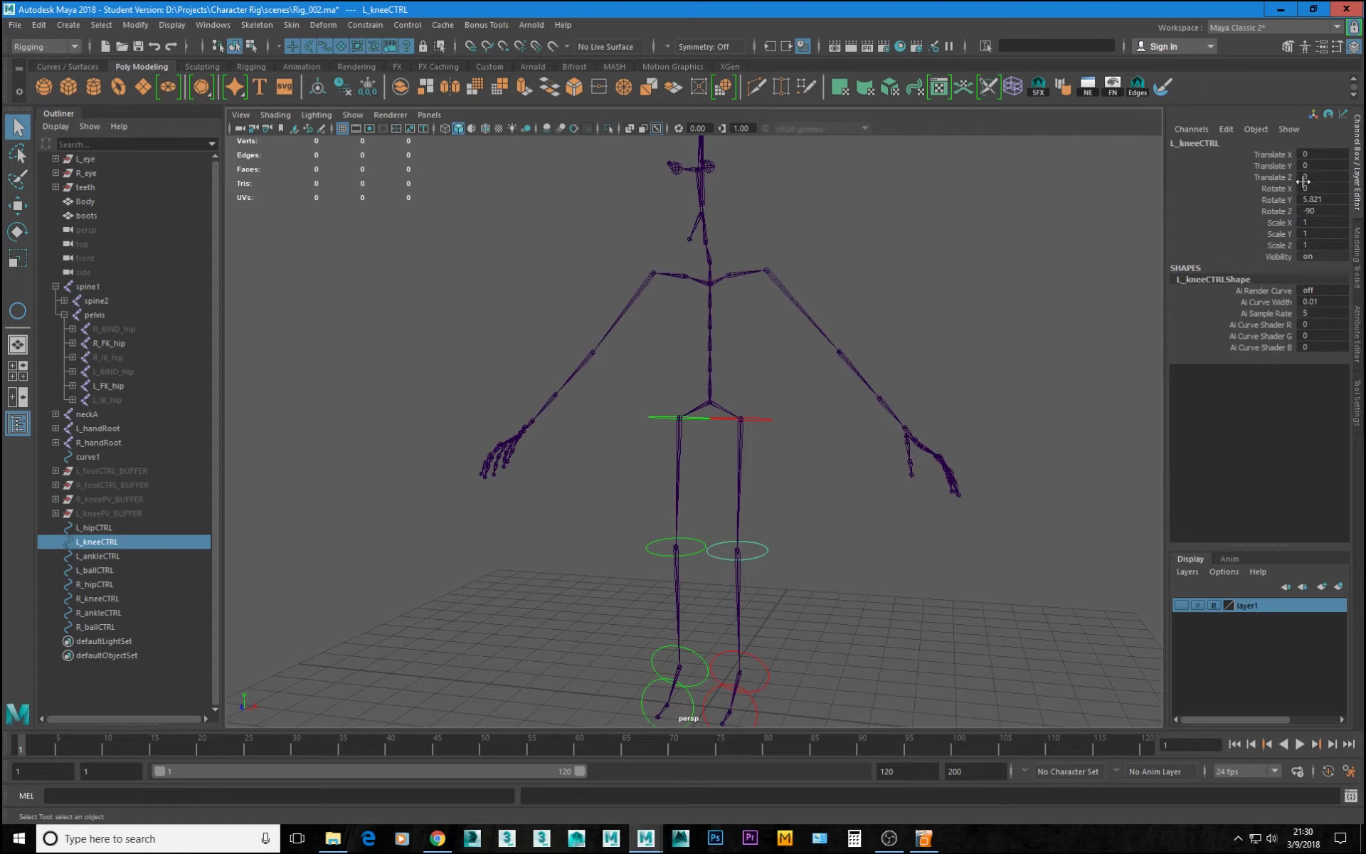
pyautogui.moveTo(1312, 199); pyautogui.dragTo(1316, 212)
# - Try setting Rotate Y and Rotate Z of L_hipCTRL to 0 and undo the attempt
pyautogui.click(721, 420)
pyautogui.keyDown('alt'); pyautogui.moveTo(719, 430); pyautogui.dragTo(972, 484, button='right'); pyautogui.keyUp('alt')
pyautogui.keyDown('alt'); pyautogui.moveTo(972, 484); pyautogui.dragTo(779, 427, button='middle'); pyautogui.keyUp('alt')
pyautogui.keyDown('alt'); pyautogui.moveTo(779, 427); pyautogui.dragTo(787, 466); pyautogui.keyUp('alt')
pyautogui.moveTo(1310, 203); pyautogui.dragTo(1314, 212)
pyautogui.write('0')
pyautogui.press('Return')
pyautogui.keyDown('alt'); pyautogui.moveTo(904, 533); pyautogui.dragTo(894, 469); pyautogui.keyUp('alt')
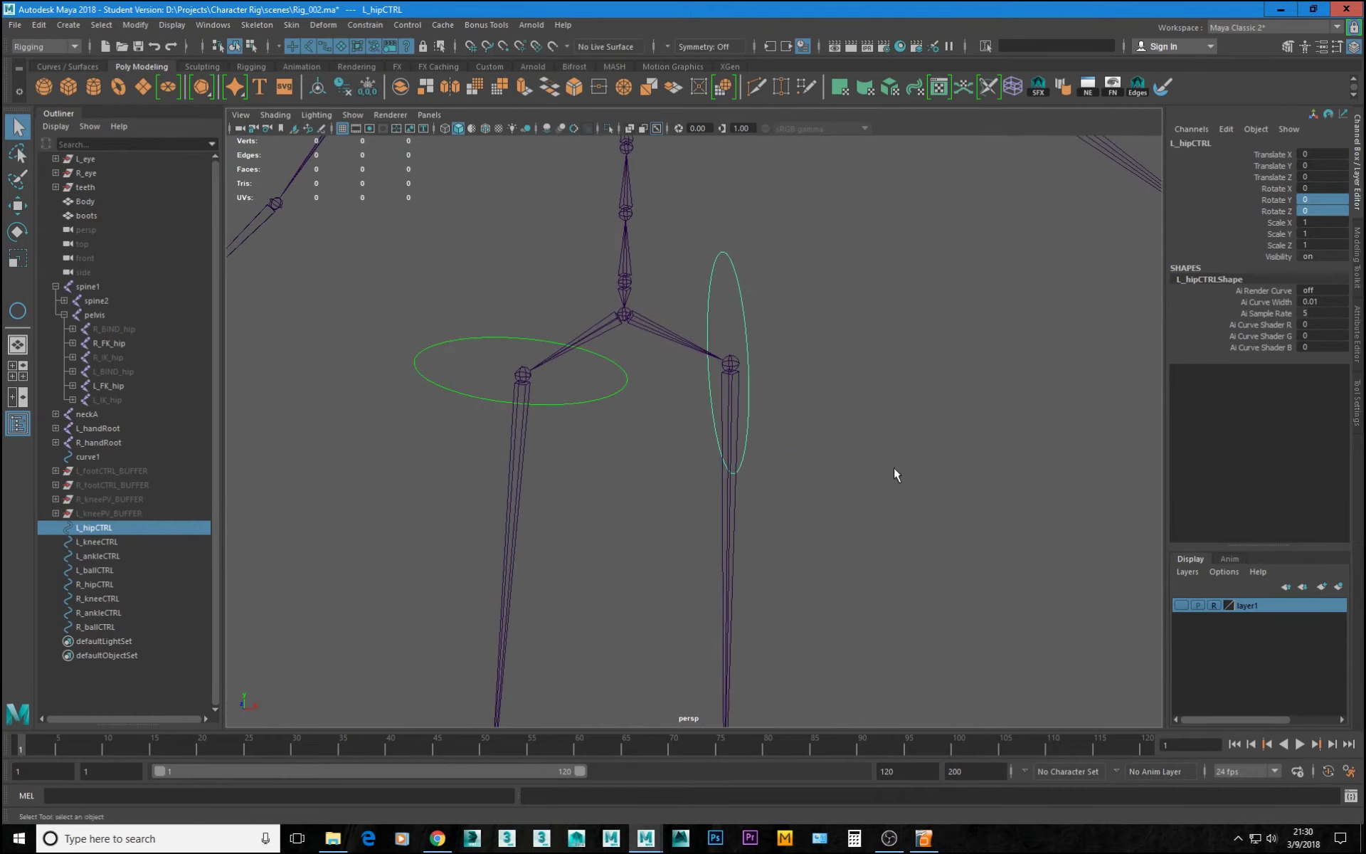
pyautogui.hotkey('ctrl', 'z')
# - Inspect from several angles how the hip and knee controls sit around the leg joints
pyautogui.keyDown('alt'); pyautogui.moveTo(776, 423); pyautogui.dragTo(633, 396); pyautogui.keyUp('alt')
pyautogui.keyDown('alt'); pyautogui.moveTo(633, 396); pyautogui.dragTo(524, 368, button='right'); pyautogui.keyUp('alt')
pyautogui.keyDown('alt'); pyautogui.moveTo(690, 569); pyautogui.dragTo(868, 324, button='middle'); pyautogui.keyUp('alt')
pyautogui.keyDown('alt'); pyautogui.moveTo(868, 324); pyautogui.dragTo(763, 322); pyautogui.keyUp('alt')
pyautogui.keyDown('alt'); pyautogui.moveTo(649, 601); pyautogui.dragTo(886, 523); pyautogui.keyUp('alt')
pyautogui.keyDown('alt'); pyautogui.moveTo(811, 294); pyautogui.dragTo(813, 491, button='middle'); pyautogui.keyUp('alt')
pyautogui.keyDown('alt'); pyautogui.moveTo(813, 491); pyautogui.dragTo(830, 505); pyautogui.keyUp('alt')
pyautogui.keyDown('alt'); pyautogui.moveTo(997, 299); pyautogui.dragTo(915, 418, button='middle'); pyautogui.keyUp('alt')
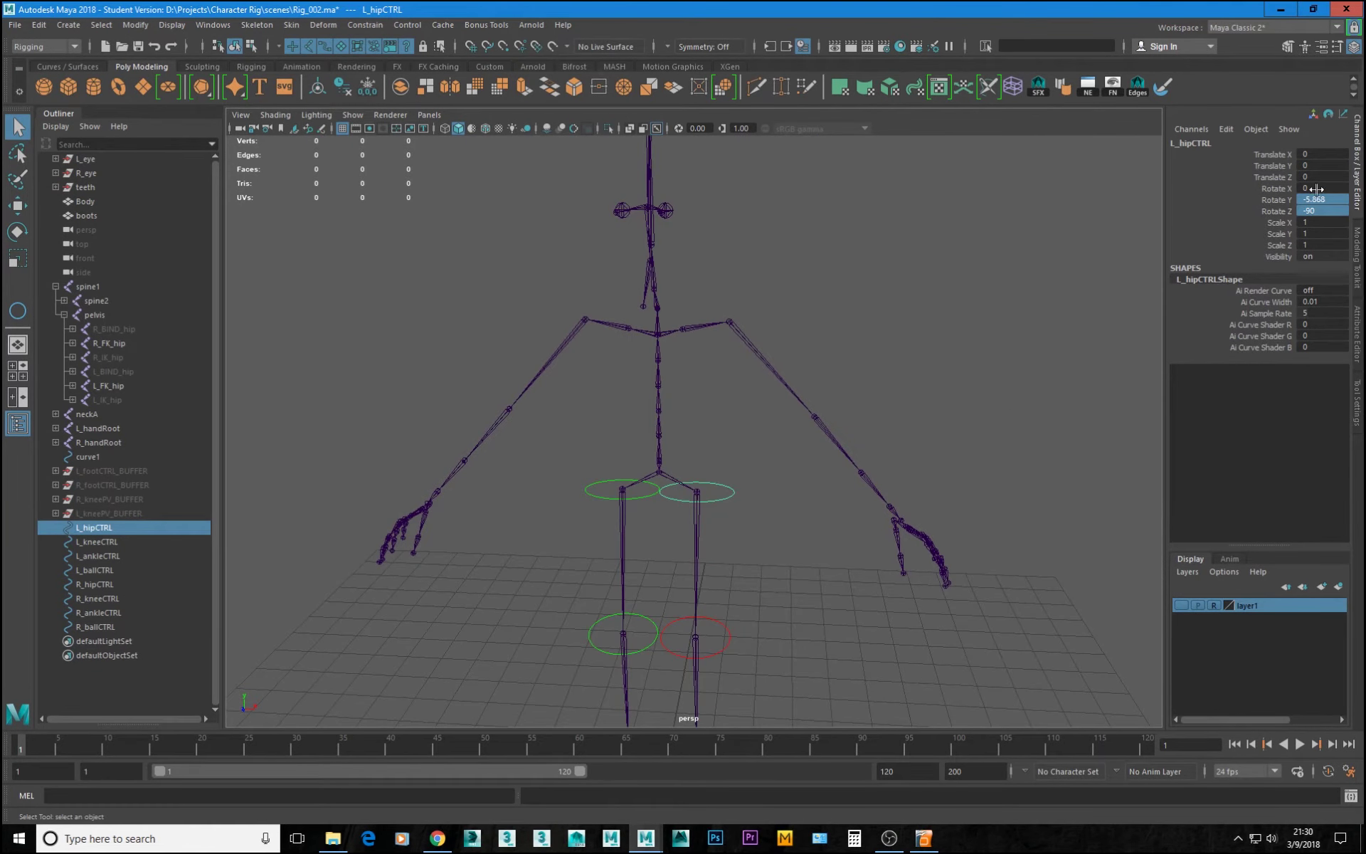
# - Try freezing the transformations of L_hipCTRL while its move axes are displayed
pyautogui.press('w')
pyautogui.keyDown('alt'); pyautogui.moveTo(686, 512); pyautogui.dragTo(696, 469); pyautogui.keyUp('alt')
pyautogui.keyDown('alt'); pyautogui.moveTo(696, 470); pyautogui.dragTo(738, 593, button='right'); pyautogui.keyUp('alt')
pyautogui.keyDown('alt'); pyautogui.moveTo(738, 592); pyautogui.dragTo(798, 460, button='middle'); pyautogui.keyUp('alt')
pyautogui.keyDown('alt'); pyautogui.moveTo(798, 460); pyautogui.dragTo(754, 470); pyautogui.keyUp('alt')
pyautogui.keyDown('alt'); pyautogui.moveTo(863, 424); pyautogui.dragTo(777, 382); pyautogui.keyUp('alt')
pyautogui.click(368, 86)
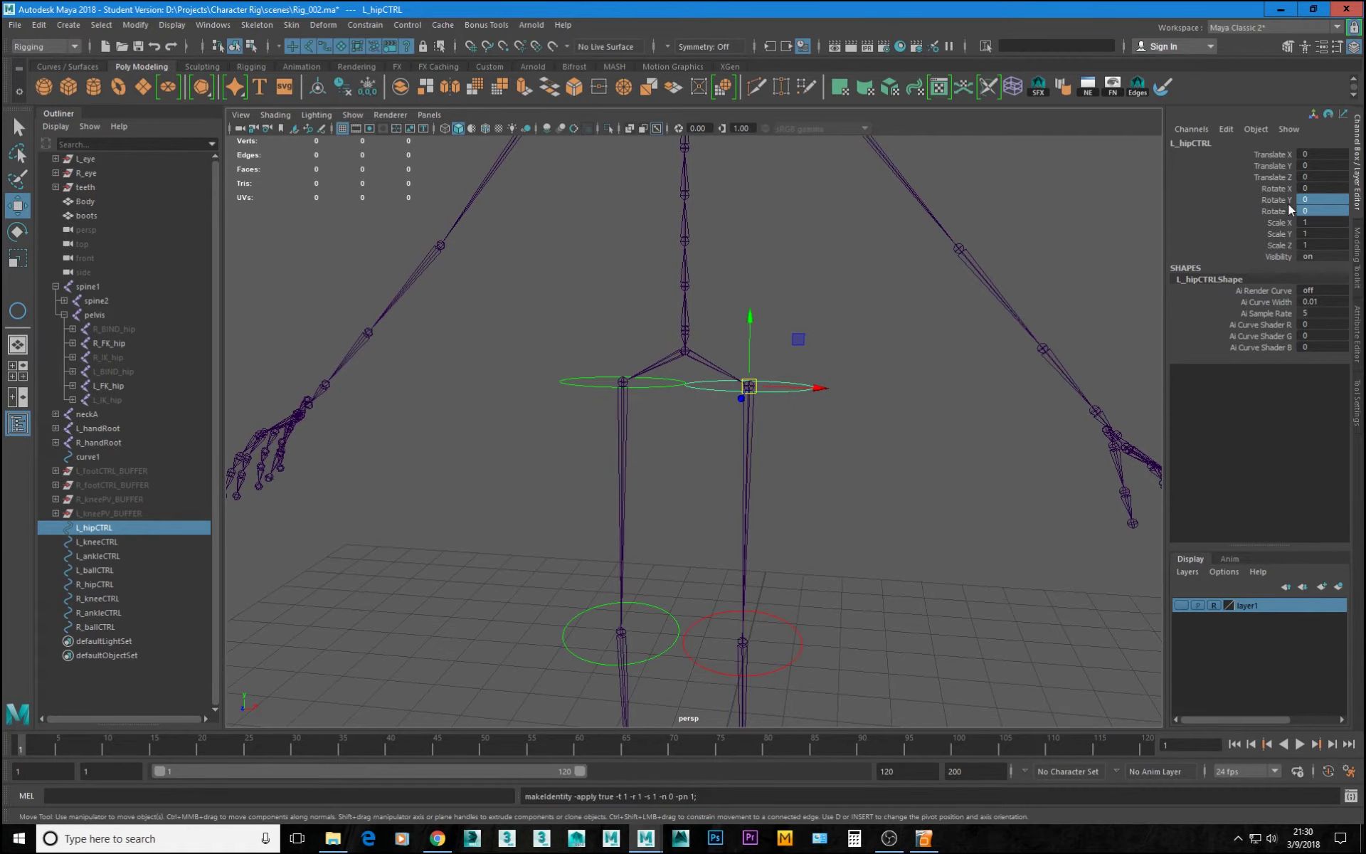
# - Compare the move axes of L_FK_hip with those of L_hipCTRL, and undo the freeze on the control
pyautogui.keyDown('alt'); pyautogui.moveTo(819, 413); pyautogui.dragTo(826, 476); pyautogui.keyUp('alt')
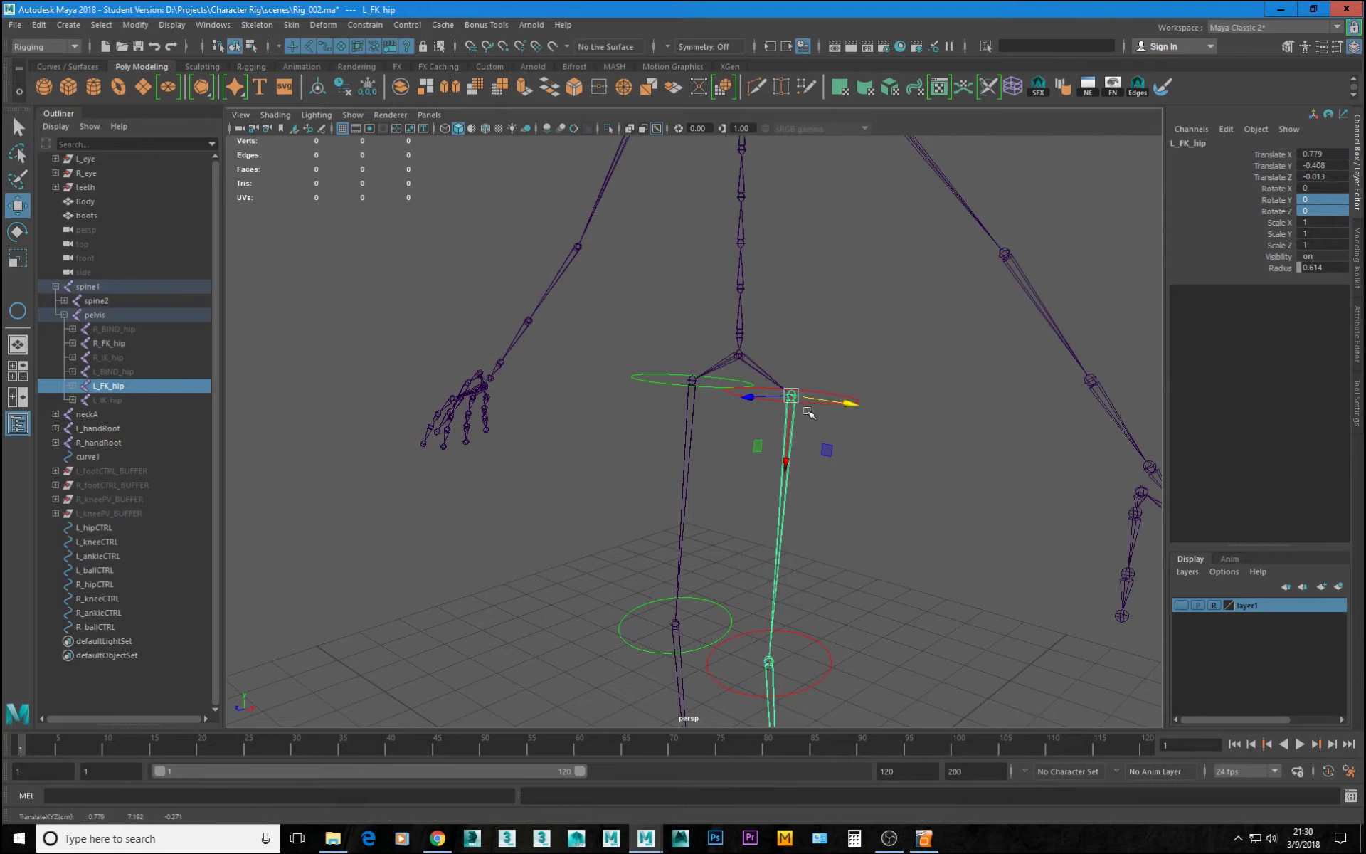
pyautogui.click(820, 388)
pyautogui.moveTo(820, 399); pyautogui.dragTo(834, 442)
pyautogui.hotkey('ctrl', 'z')
pyautogui.hotkey('ctrl', 'z')
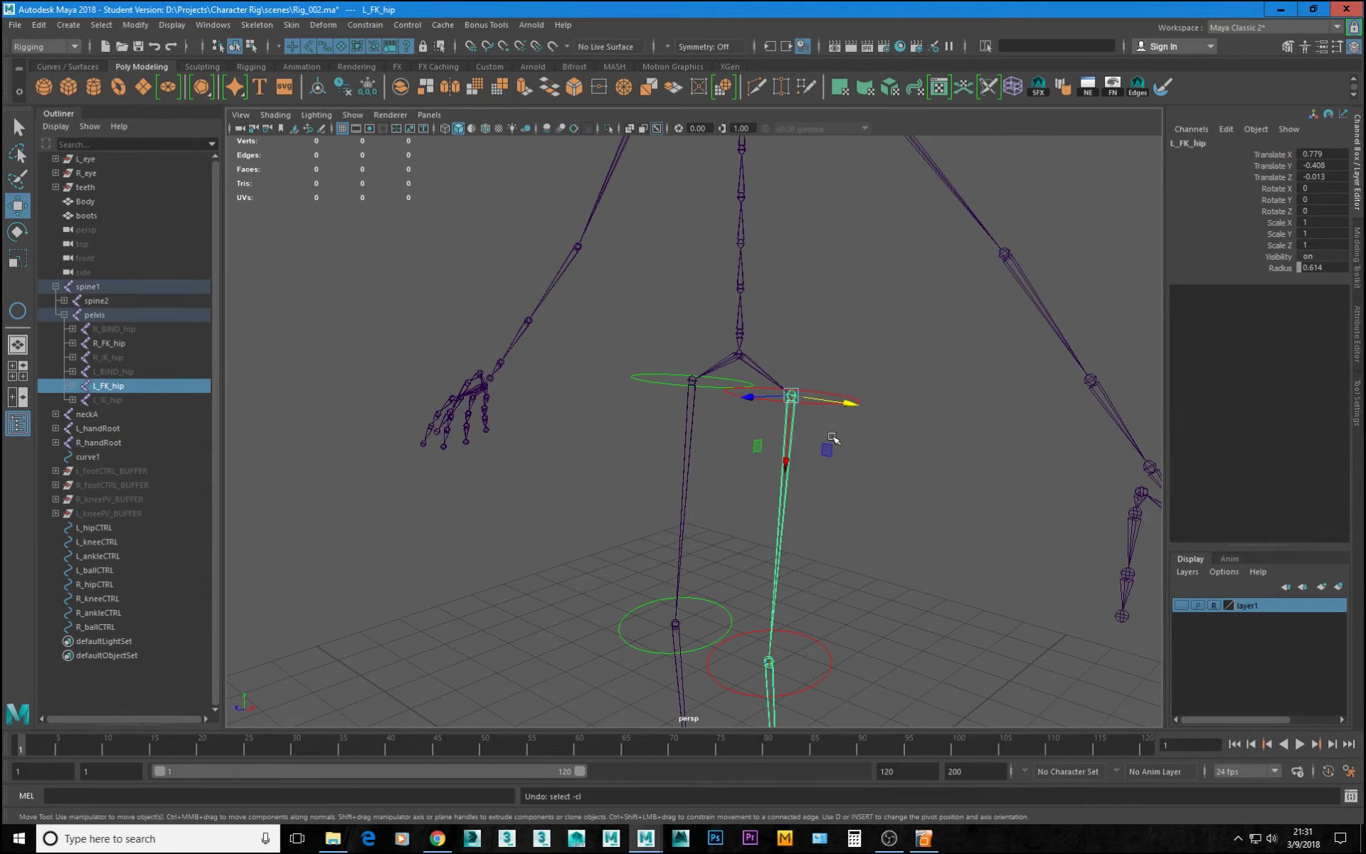
pyautogui.hotkey('ctrl', 'z')
pyautogui.hotkey('ctrl', 'z')
# - Clear the selection and create an empty group at the scene origin
pyautogui.keyDown('alt'); pyautogui.moveTo(738, 433); pyautogui.dragTo(827, 449); pyautogui.keyUp('alt')
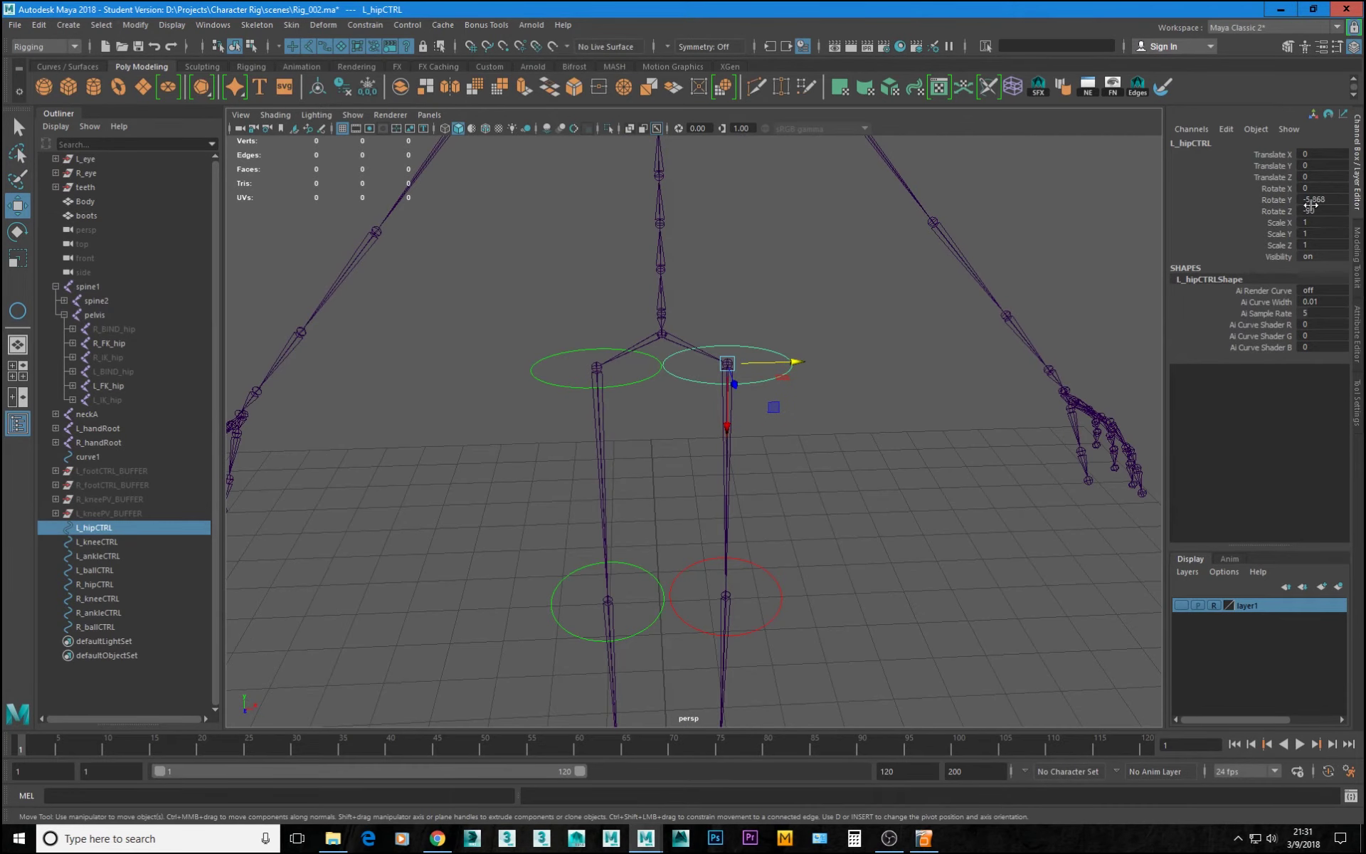
pyautogui.keyDown('alt'); pyautogui.moveTo(740, 418); pyautogui.dragTo(688, 371); pyautogui.keyUp('alt')
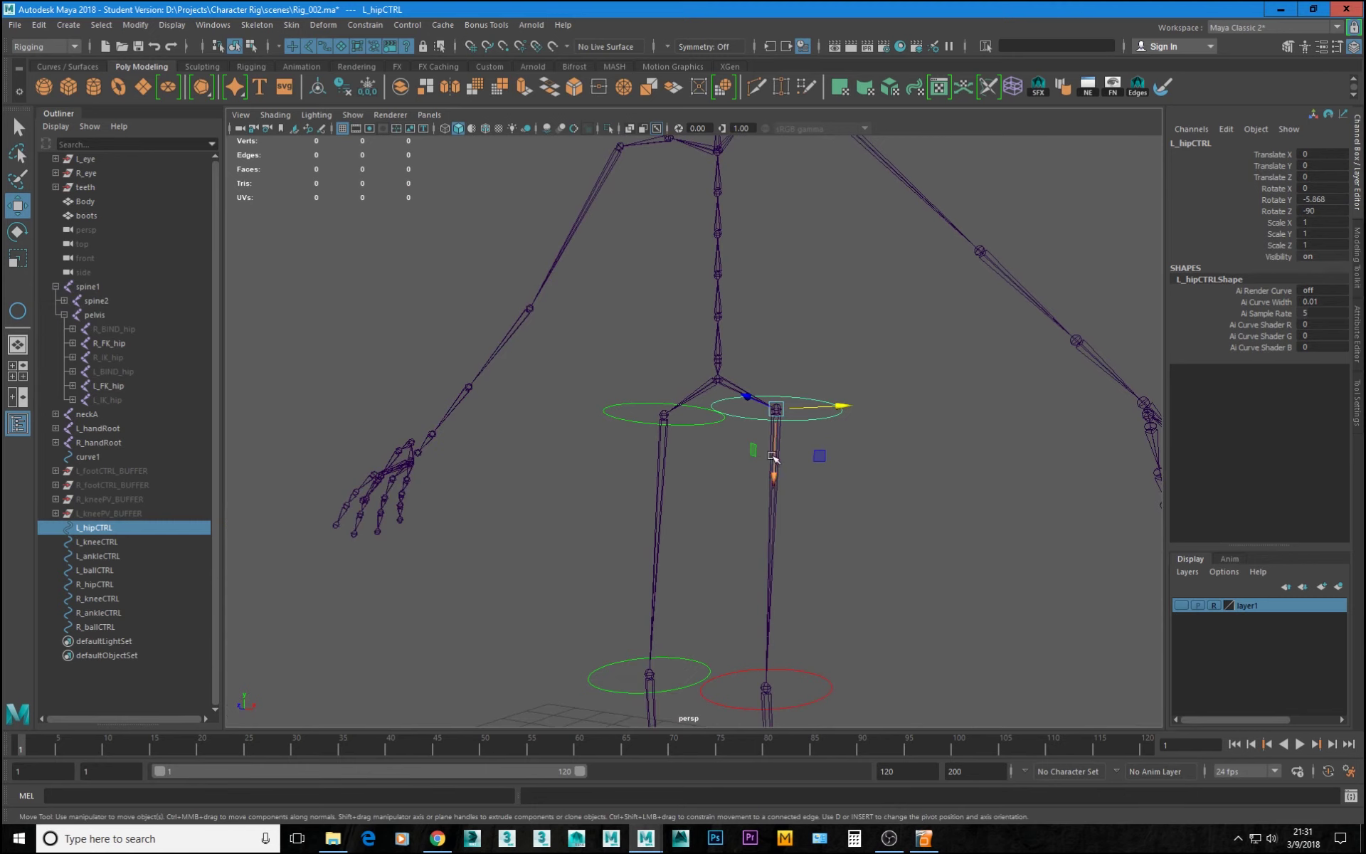
pyautogui.keyDown('alt'); pyautogui.moveTo(834, 455); pyautogui.dragTo(737, 422); pyautogui.keyUp('alt')
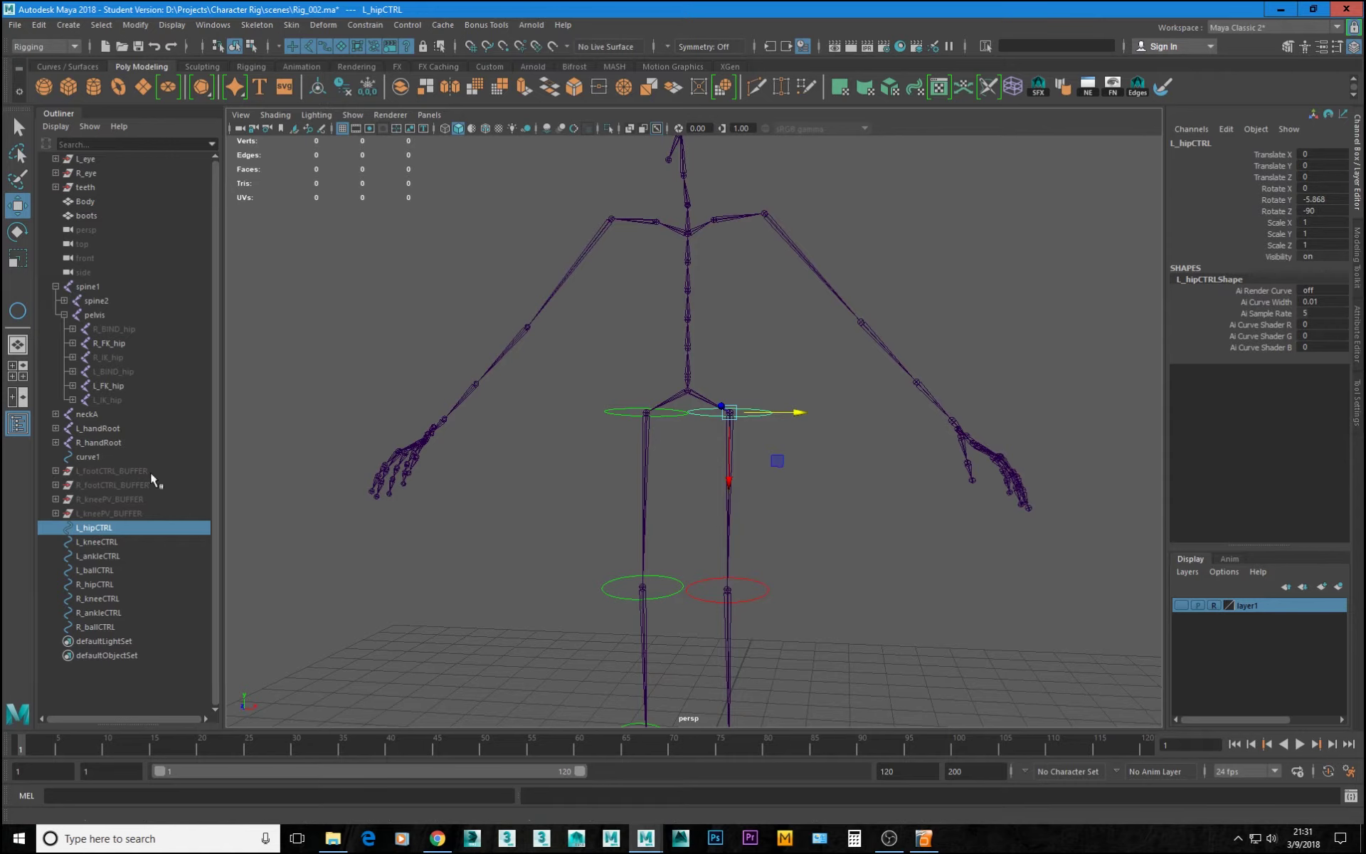
pyautogui.keyDown('alt'); pyautogui.moveTo(1049, 579); pyautogui.dragTo(727, 581, button='right'); pyautogui.keyUp('alt')
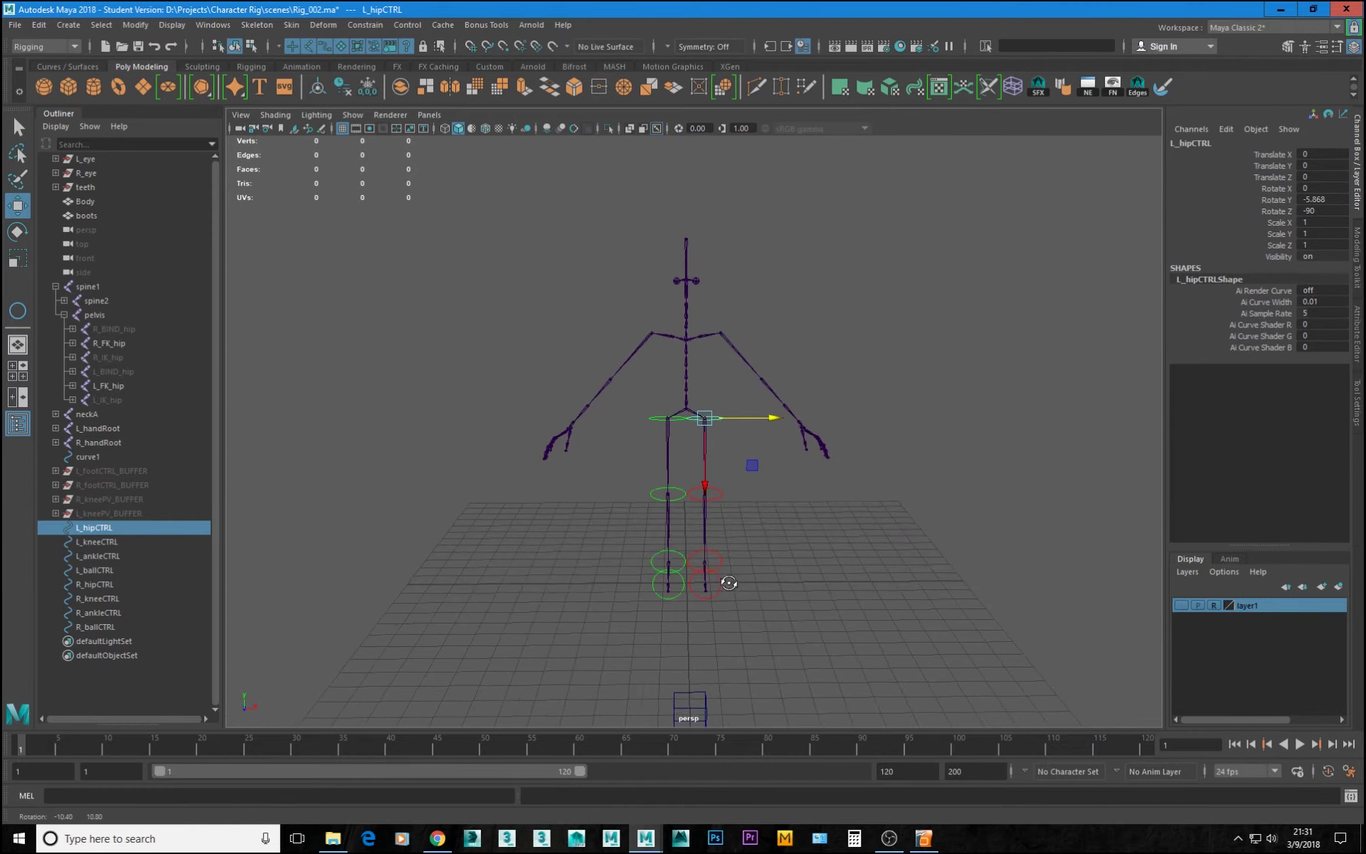
pyautogui.click(517, 546)
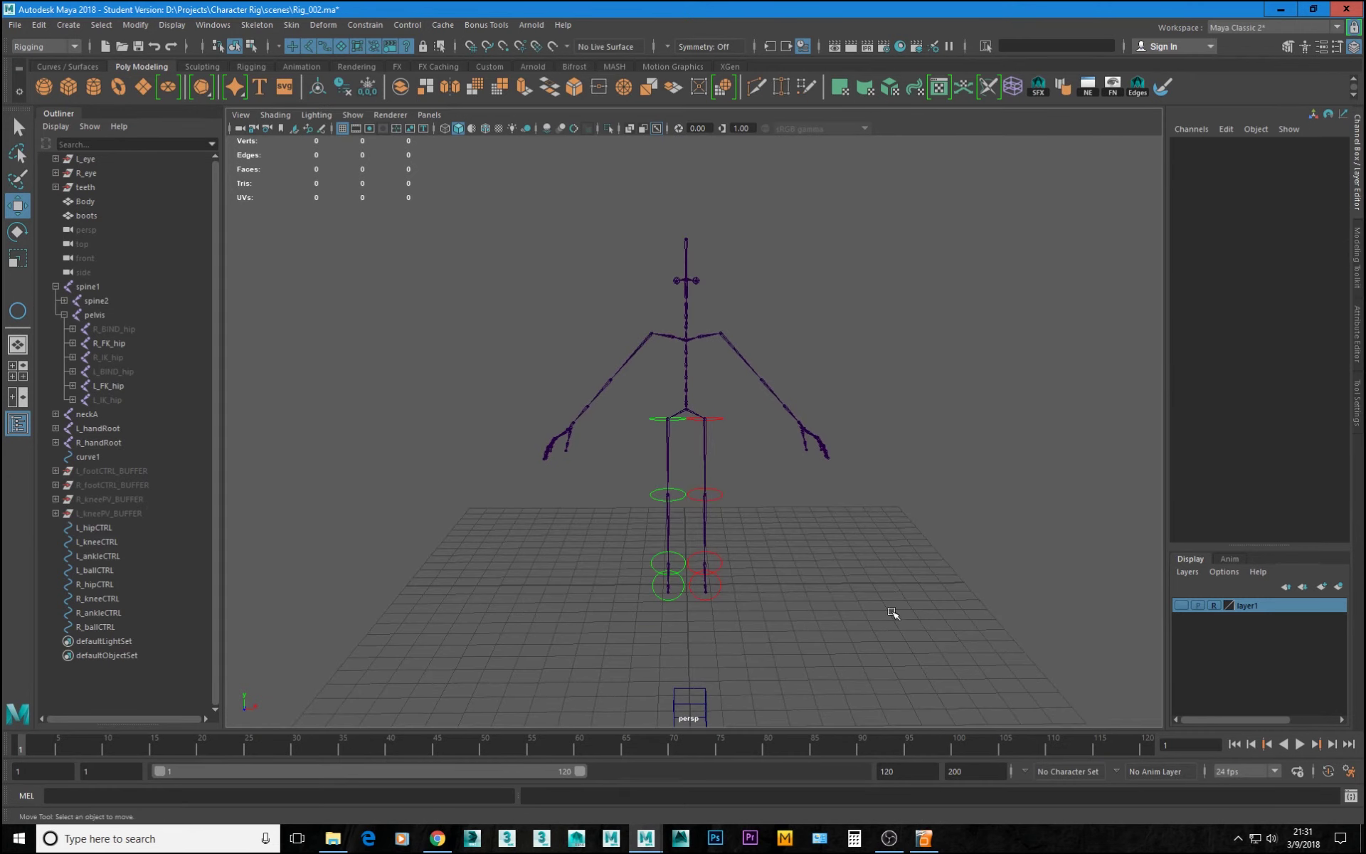
pyautogui.hotkey('ctrl', 'g')
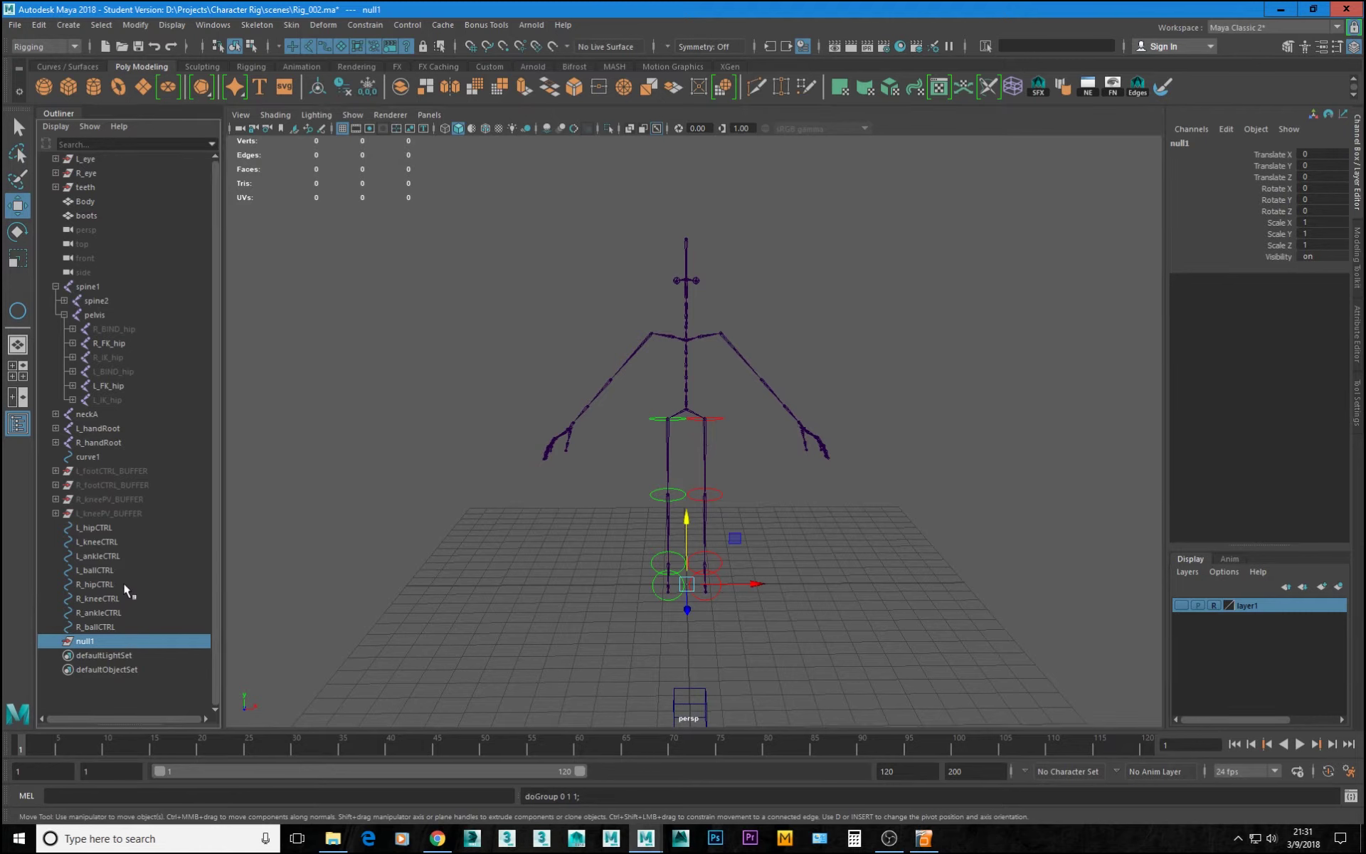
# - Duplicate the empty group seven times to have one null for each leg control
pyautogui.hotkey('ctrl', 'd')
pyautogui.hotkey('ctrl', 'd')
pyautogui.hotkey('ctrl', 'd')
pyautogui.hotkey('ctrl', 'd')
pyautogui.hotkey('ctrl', 'd')
pyautogui.hotkey('ctrl', 'd')
pyautogui.hotkey('ctrl', 'd')
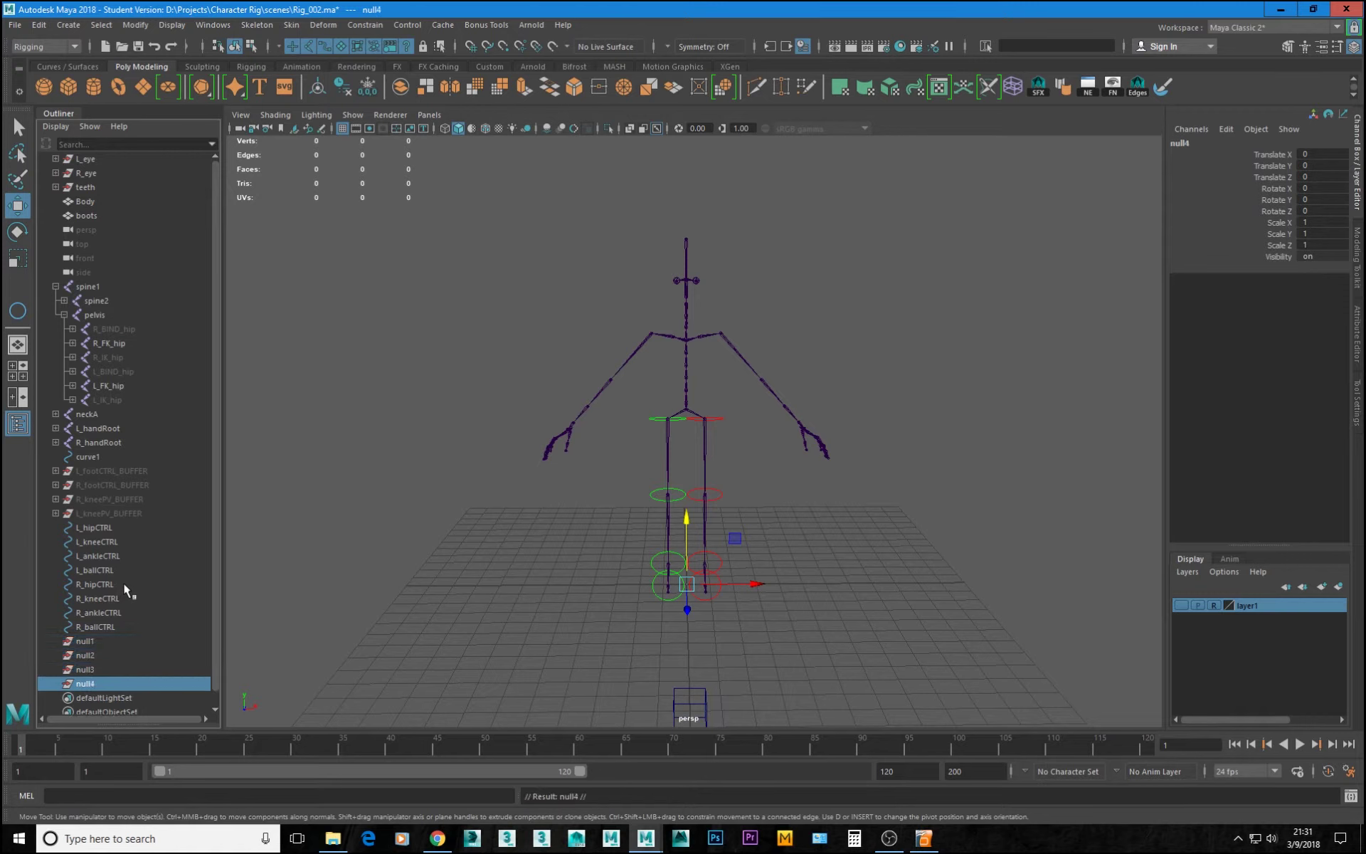
# - Rename null1 to L_hipCTRL_BUFFER, reusing the name copied from L_hipCTRL
pyautogui.scroll(-3, 113, 687)
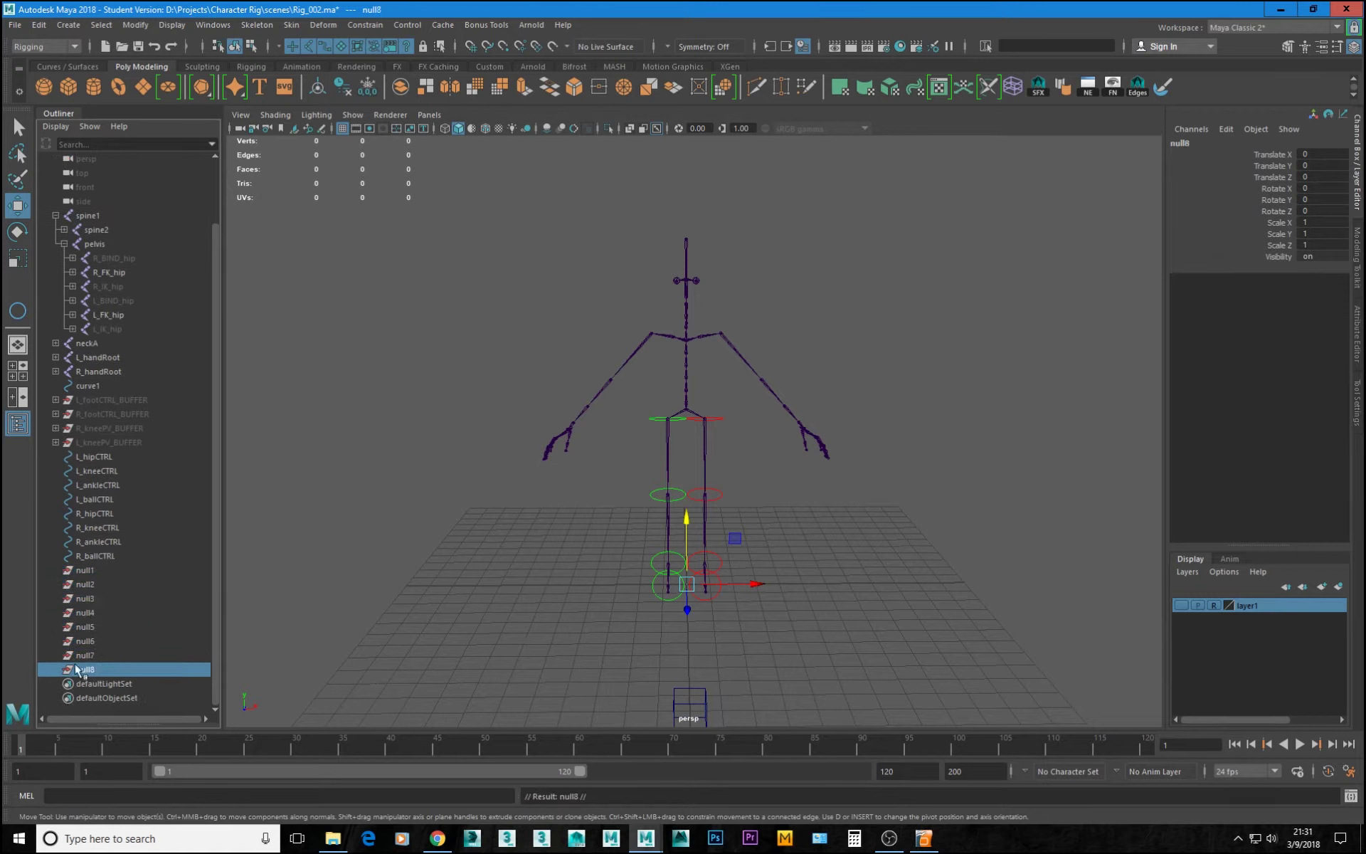
pyautogui.click(91, 569)
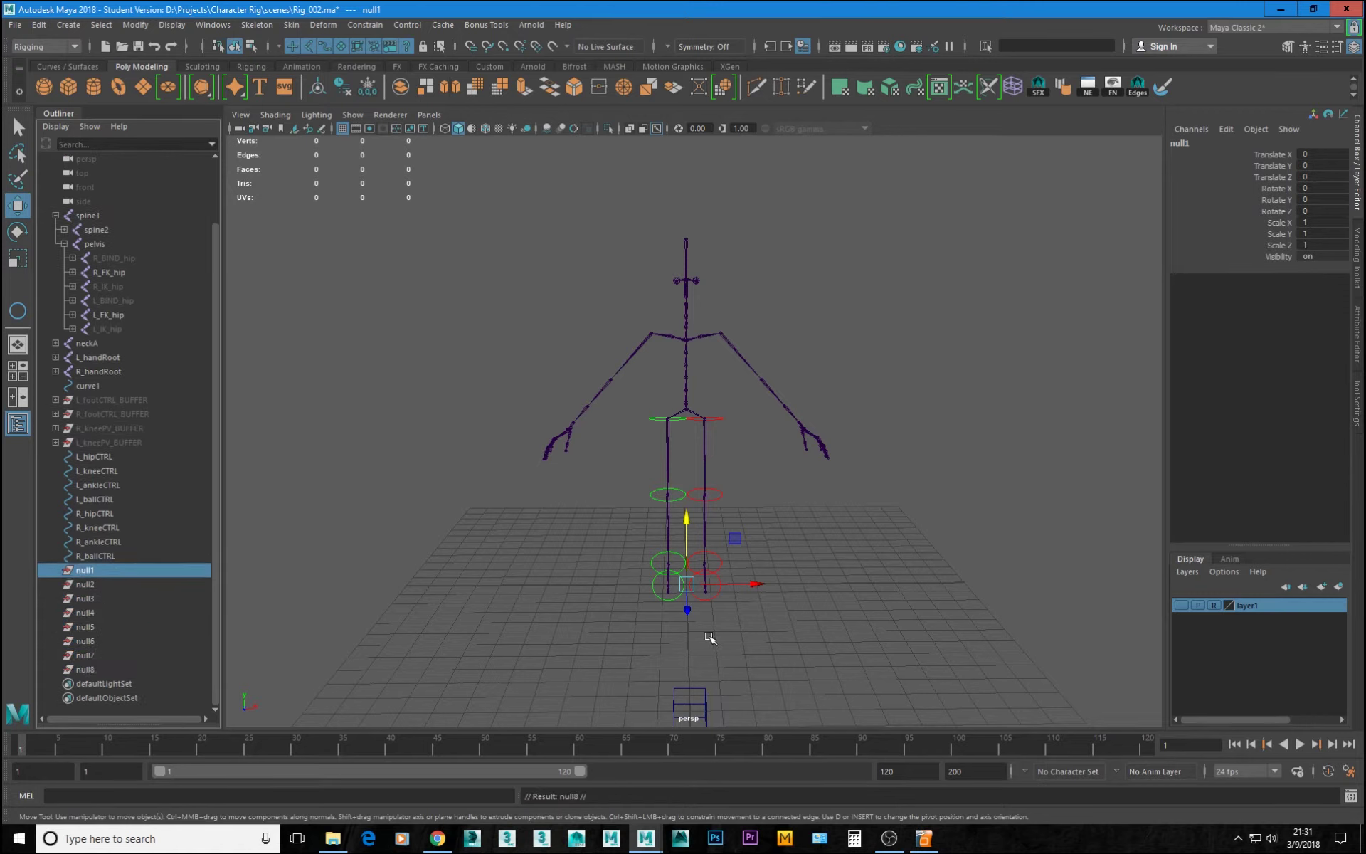
pyautogui.doubleClick(99, 457)
pyautogui.hotkey('ctrl', 'c')
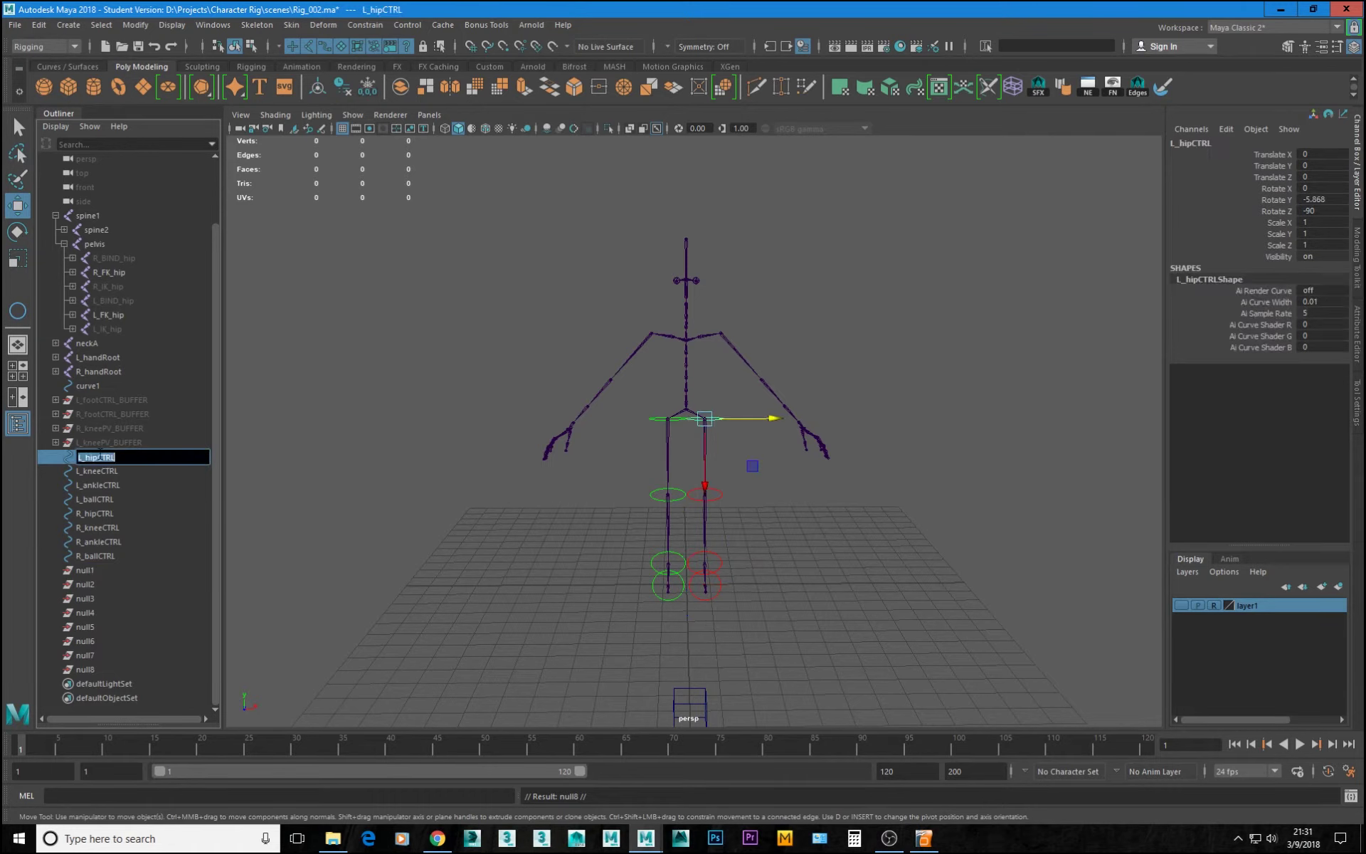
pyautogui.doubleClick(86, 572)
pyautogui.hotkey('ctrl', 'v')
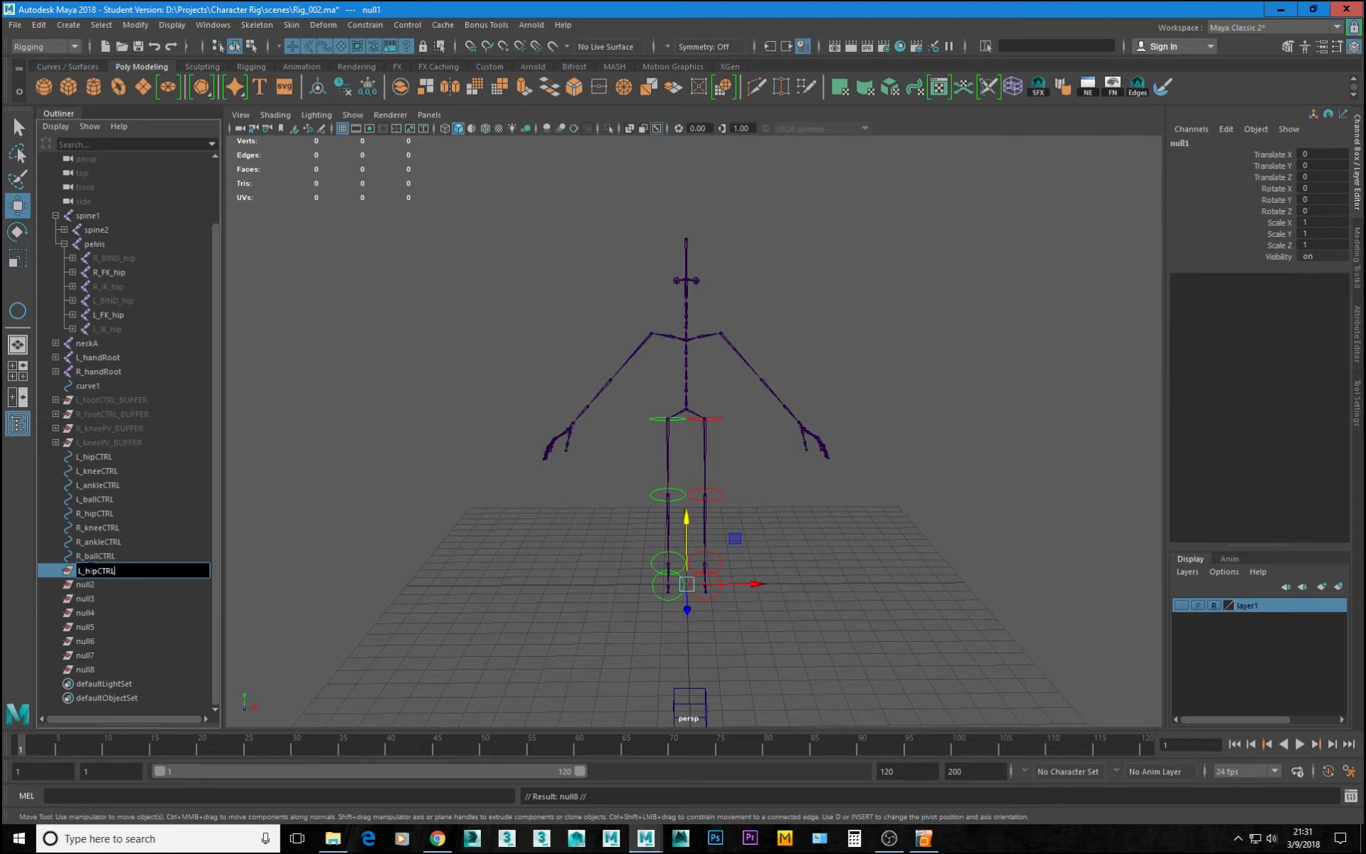
pyautogui.press('capslock')
pyautogui.write('BUFFER')
pyautogui.press('Return')
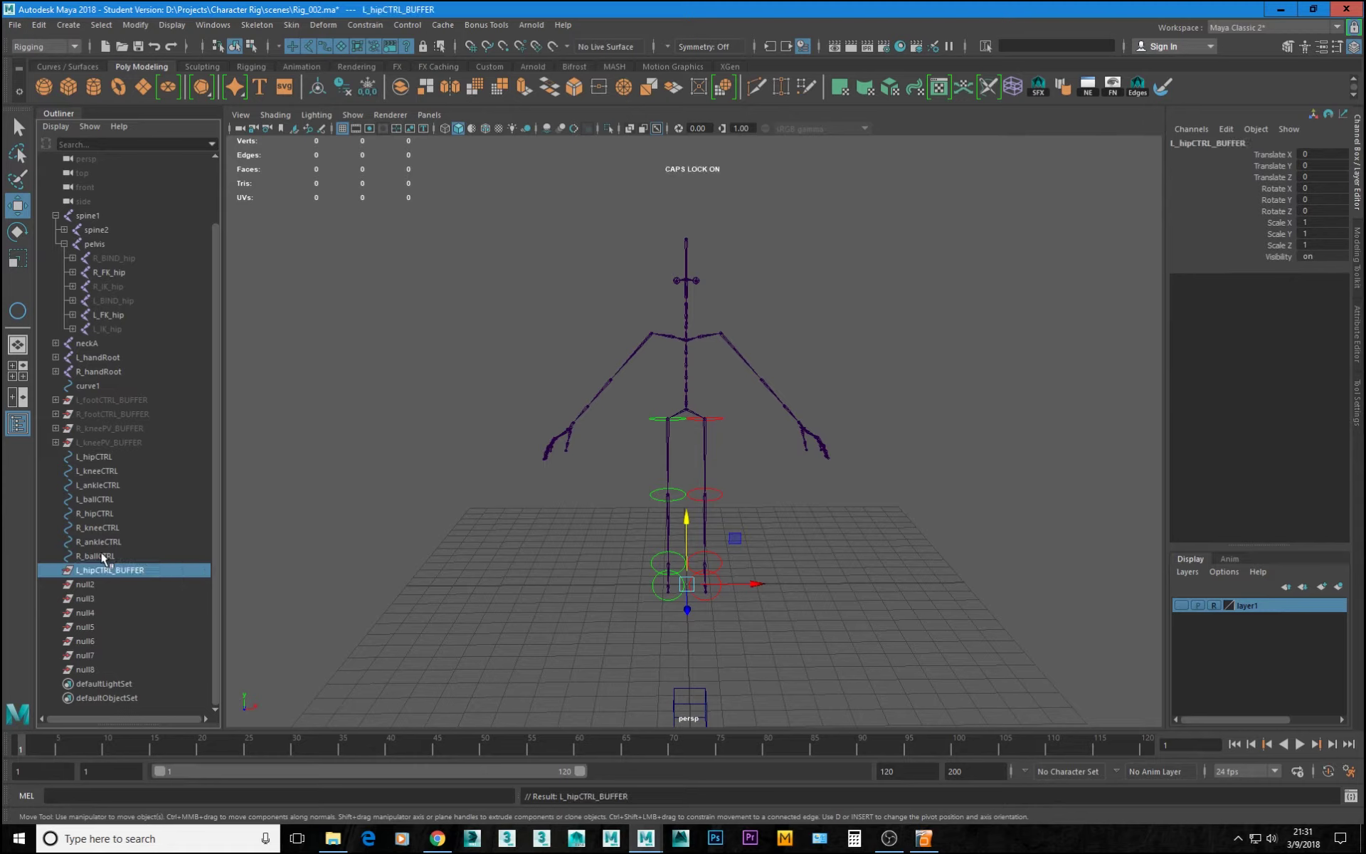
# - Rename null2 to L_kneeCTRL_BUFFER, reusing the name copied from L_kneeCTRL
pyautogui.doubleClick(106, 470)
pyautogui.hotkey('ctrl', 'c')
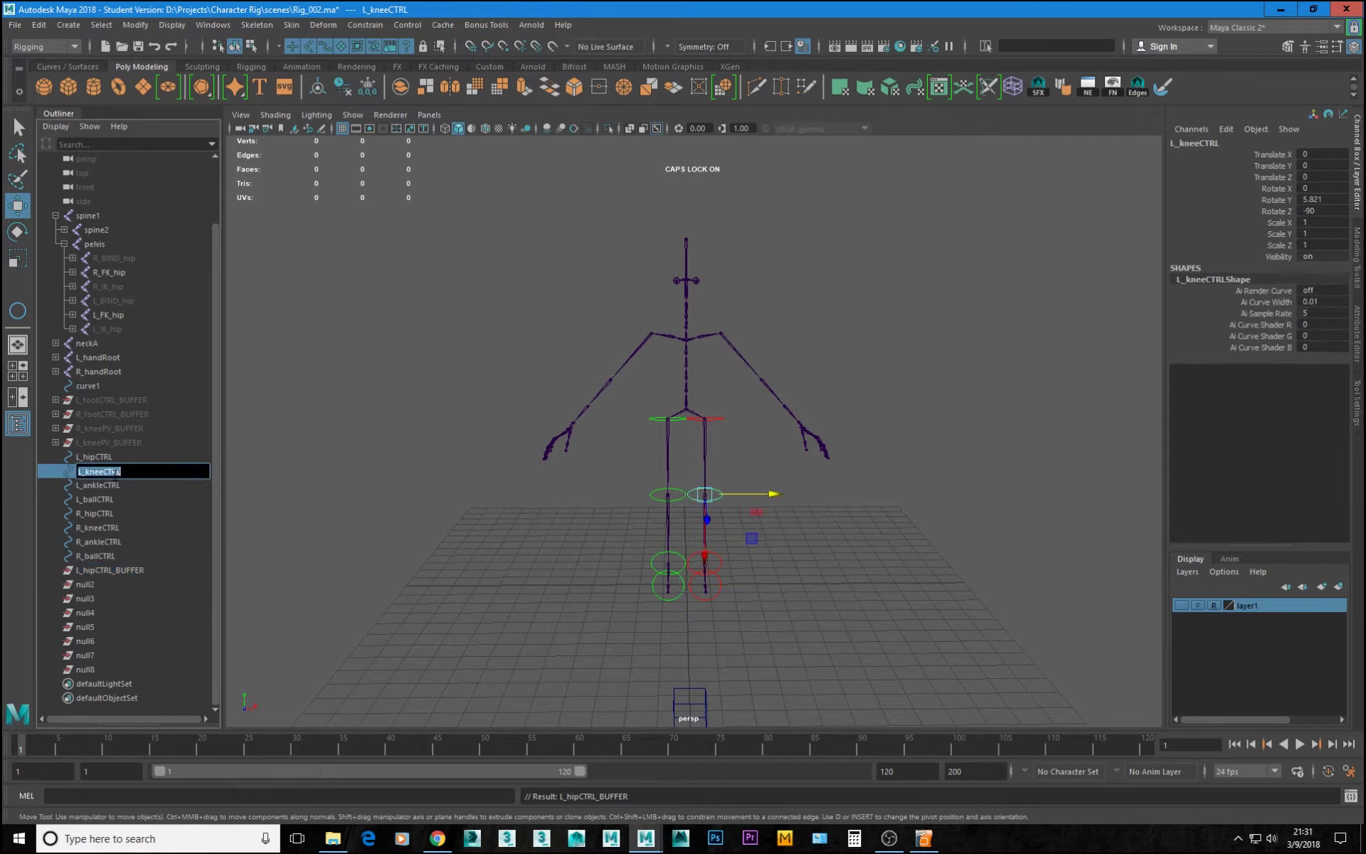
pyautogui.doubleClick(91, 585)
pyautogui.hotkey('ctrl', 'v')
pyautogui.write('_BUFFE')
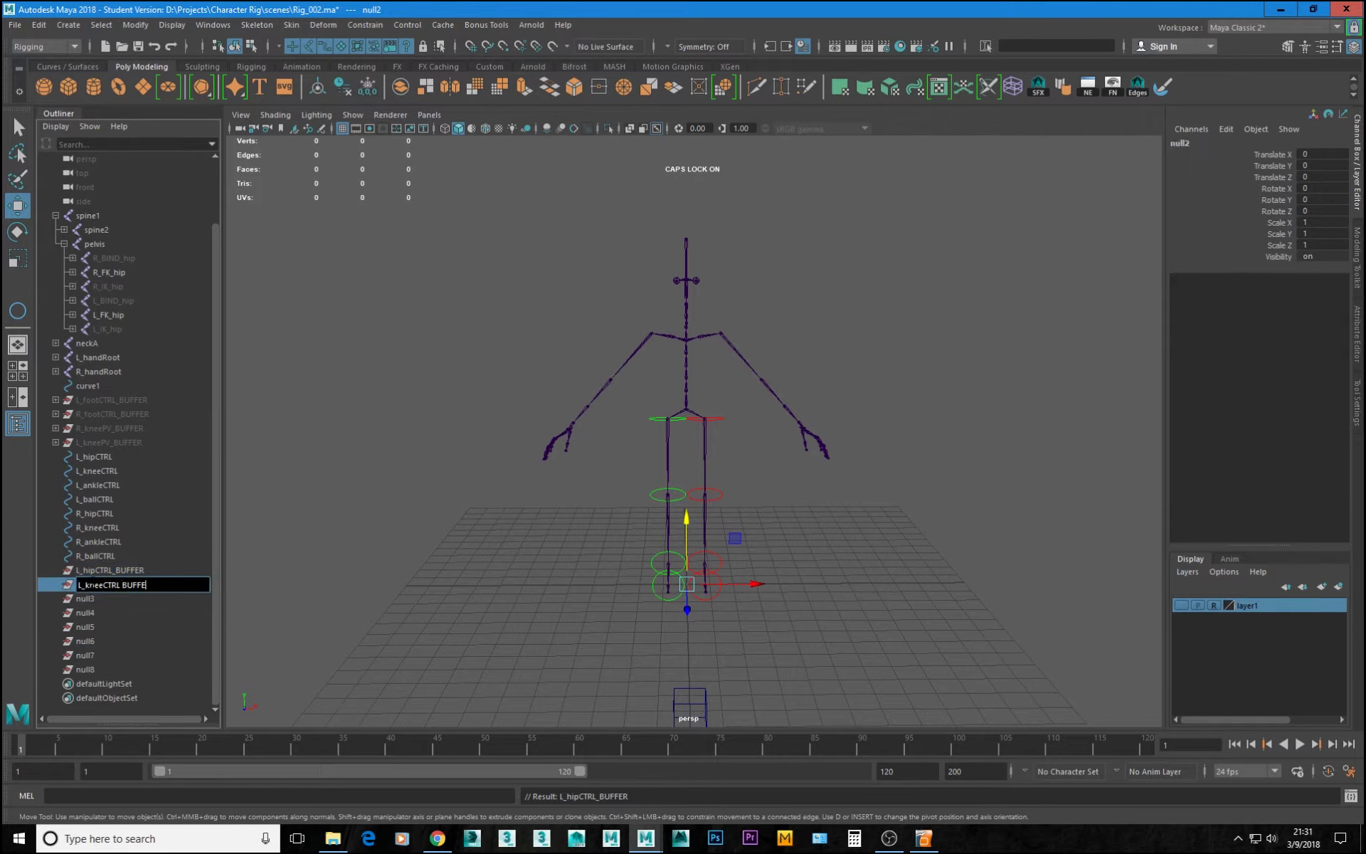
pyautogui.write('R')
pyautogui.press('Return')
# - Rename null3 to L_ankleCTRL_BUFFER, reusing the name copied from L_ankleCTRL
pyautogui.doubleClick(111, 483)
pyautogui.hotkey('ctrl', 'c')
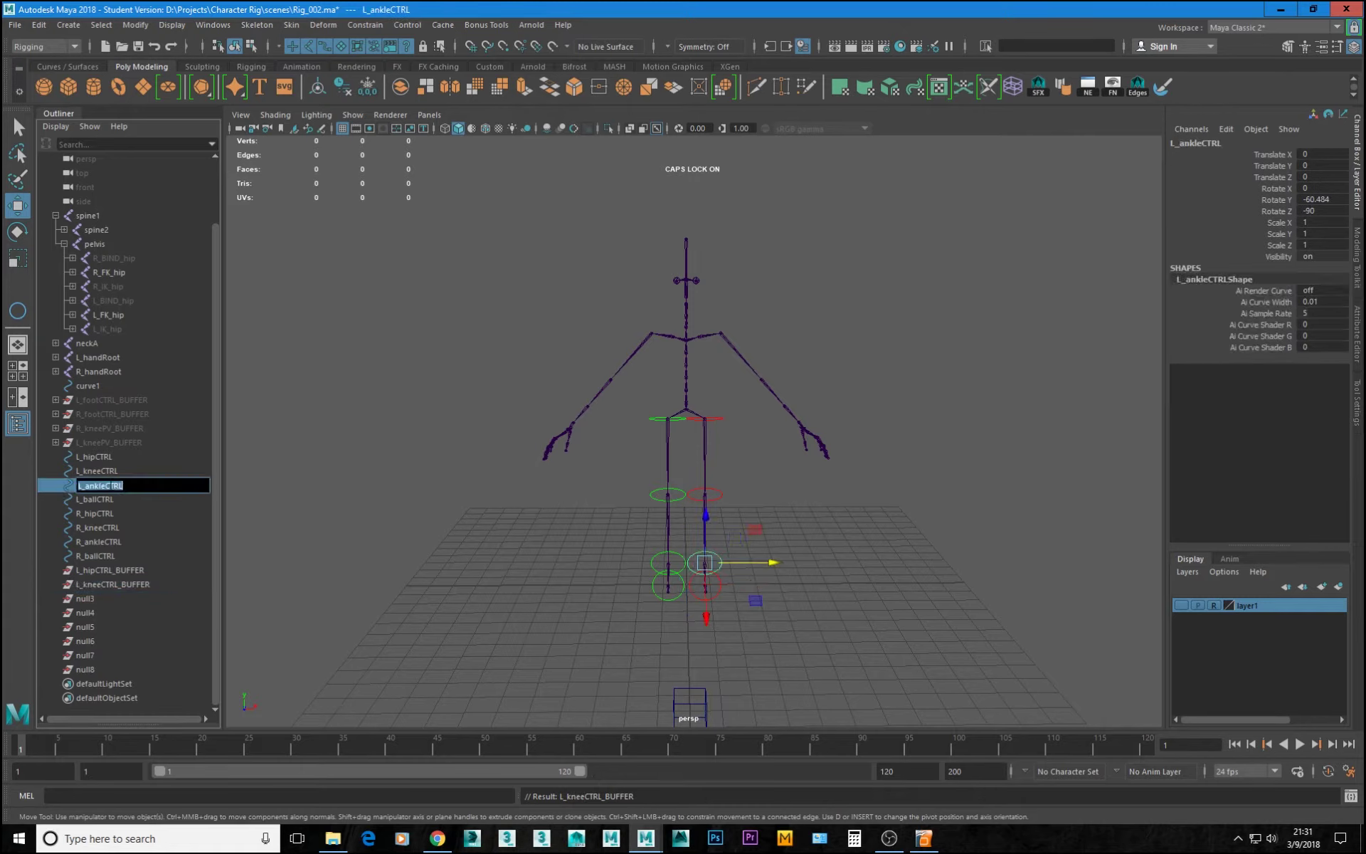
pyautogui.doubleClick(98, 601)
pyautogui.hotkey('ctrl', 'v')
pyautogui.write('_BUFFER')
pyautogui.press('Return')
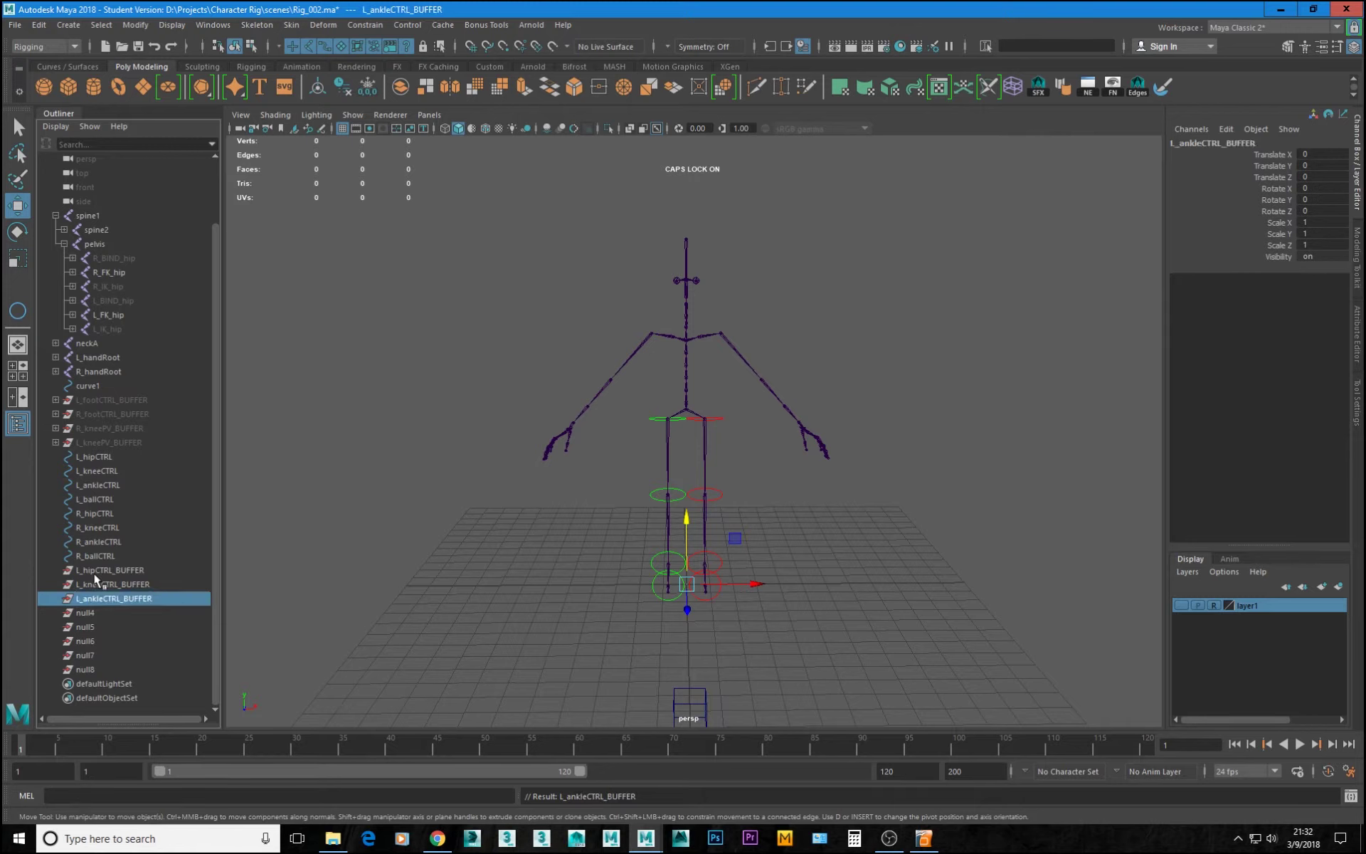
# - Rename null4 to L_ballCTRL_BUFFER, reusing the name copied from L_ballCTRL
pyautogui.doubleClick(101, 500)
pyautogui.hotkey('ctrl', 'c')
pyautogui.doubleClick(85, 613)
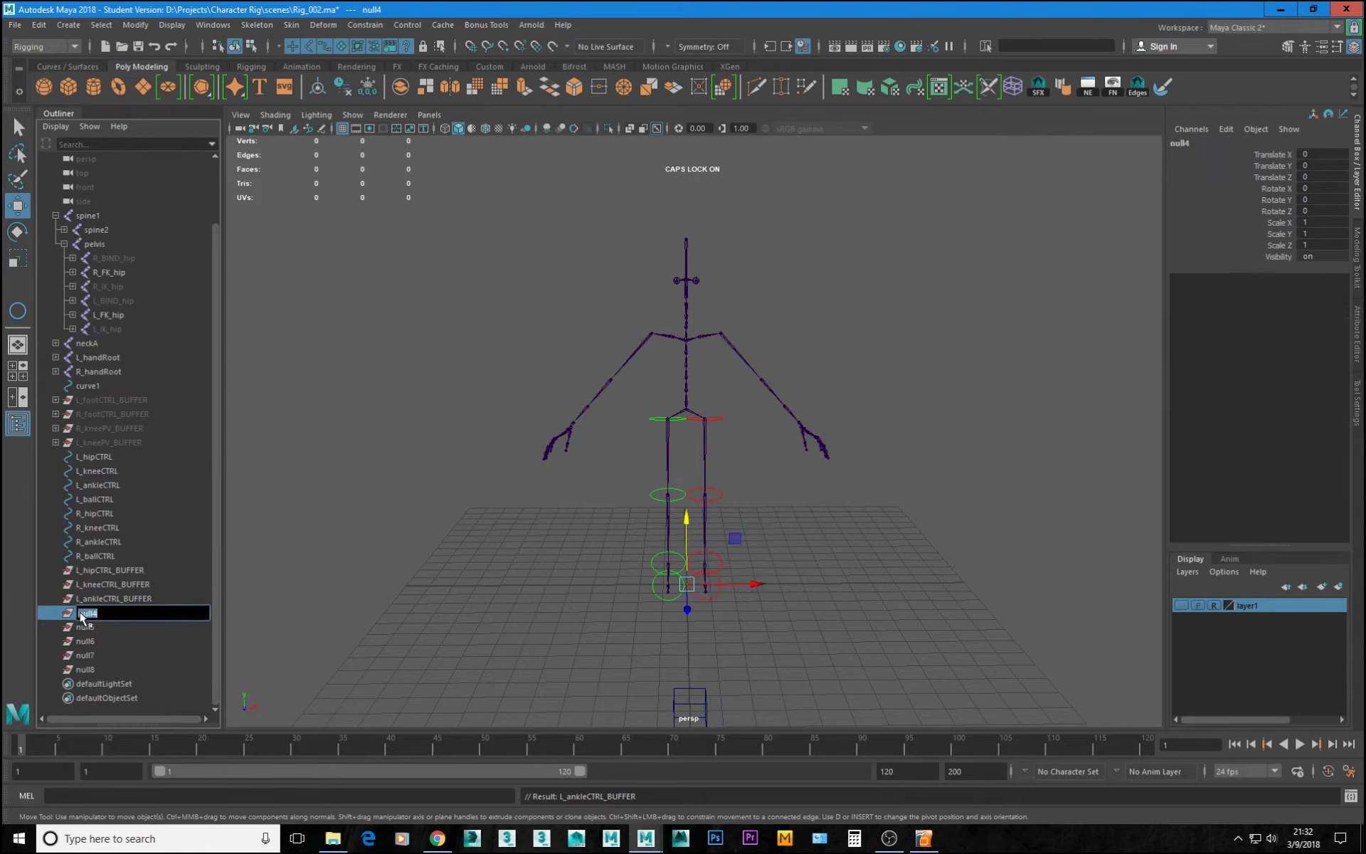
pyautogui.hotkey('ctrl', 'v')
pyautogui.write('_BUFFER')
pyautogui.press('Return')
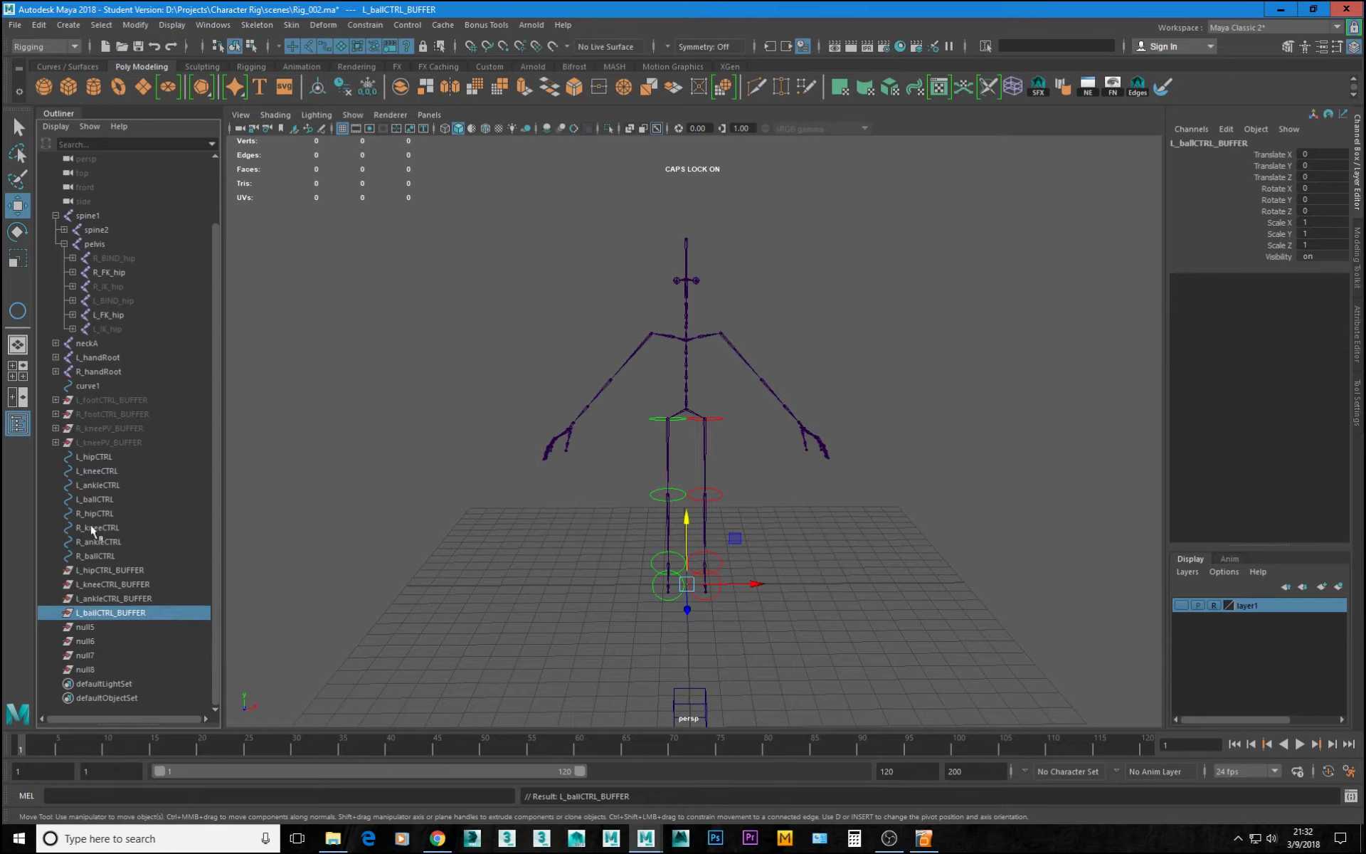
# - Rename null5 to R_hipCTRL_BUFFER, reusing the name copied from R_hipCTRL
pyautogui.doubleClick(95, 513)
pyautogui.hotkey('ctrl', 'c')
pyautogui.doubleClick(85, 627)
pyautogui.hotkey('ctrl', 'v')
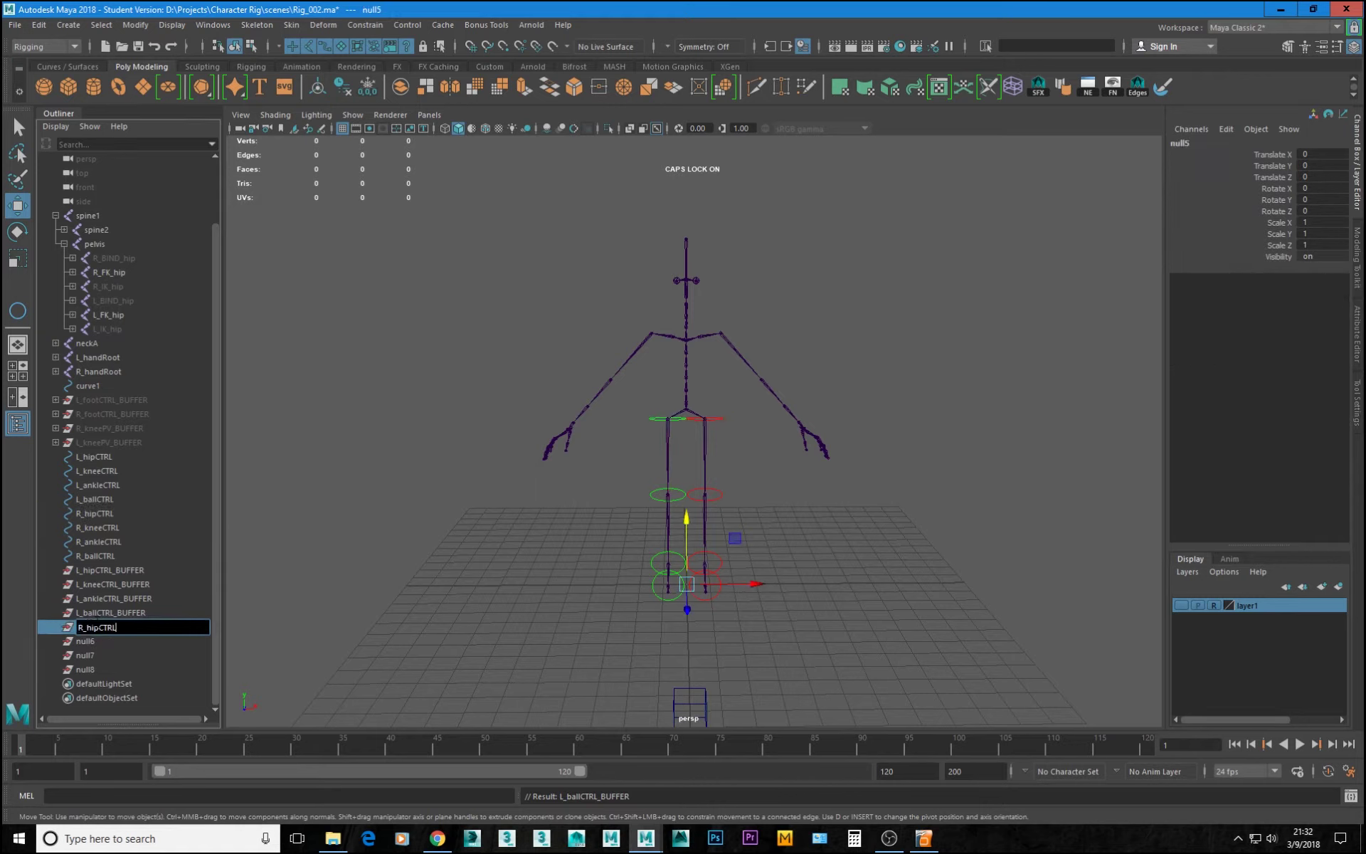
pyautogui.write('_BUFFER')
pyautogui.press('Return')
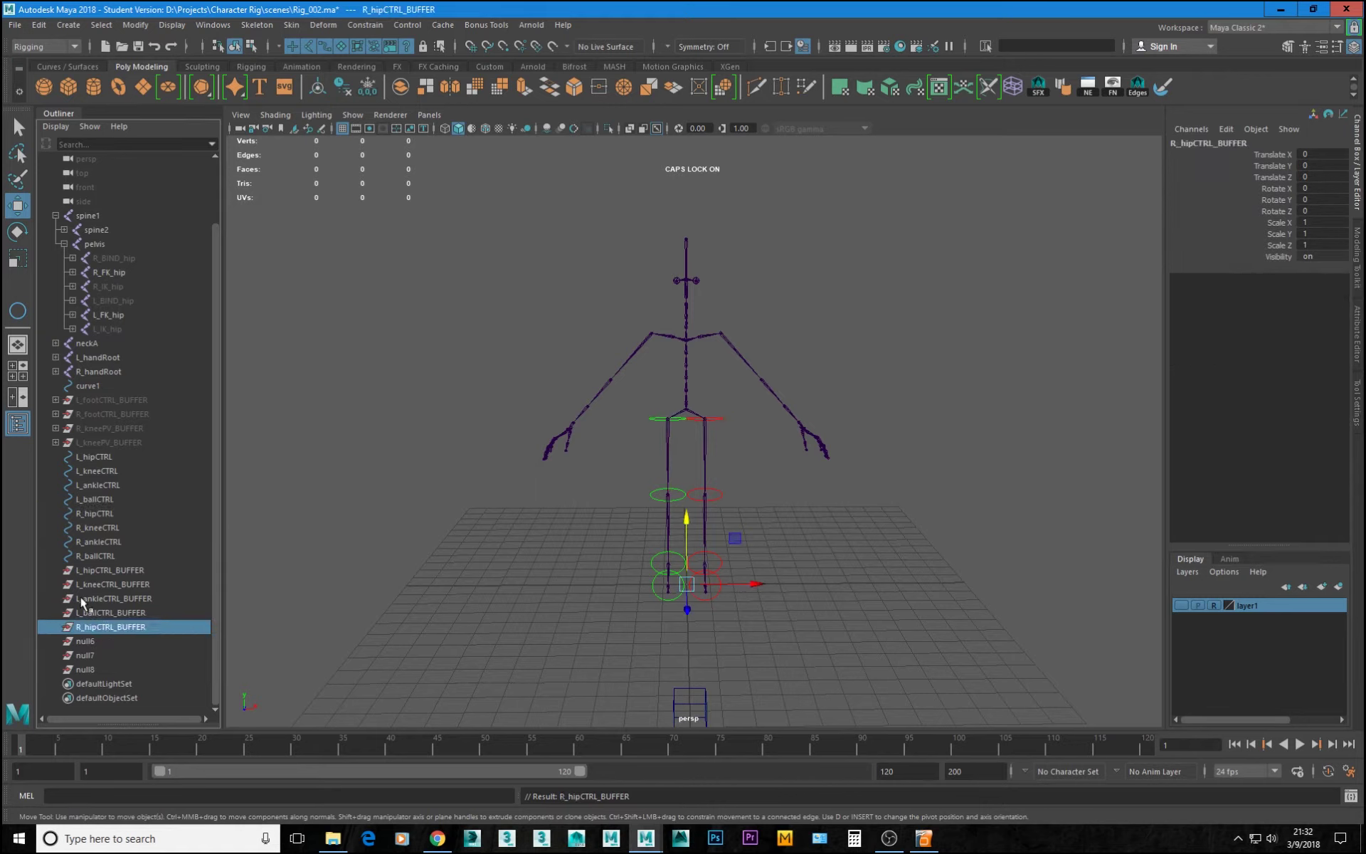
# - Rename null6 to R_kneeCTRL_BUFFER, reusing the name copied from R_kneeCTRL
pyautogui.doubleClick(104, 527)
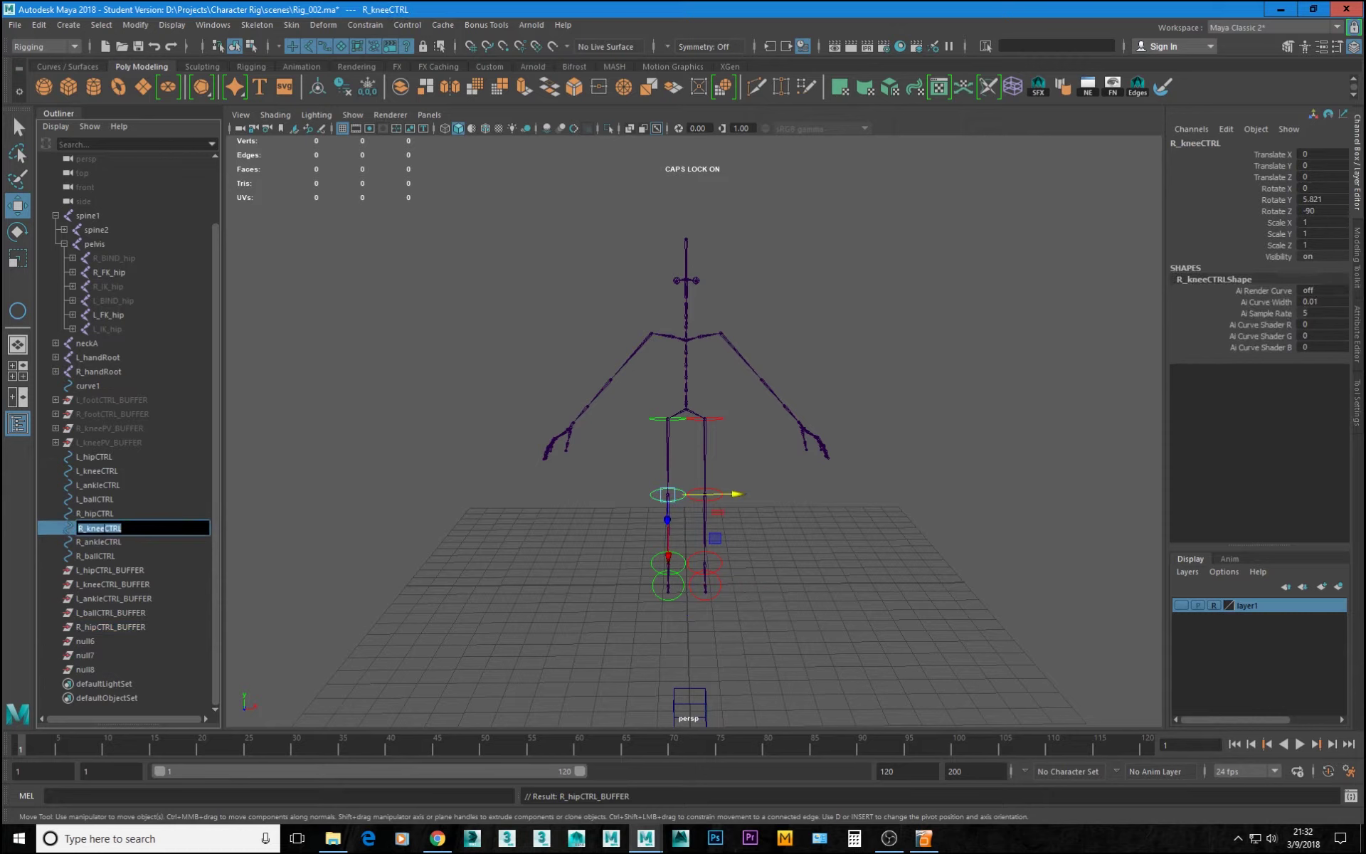
pyautogui.doubleClick(86, 641)
pyautogui.hotkey('ctrl', 'v')
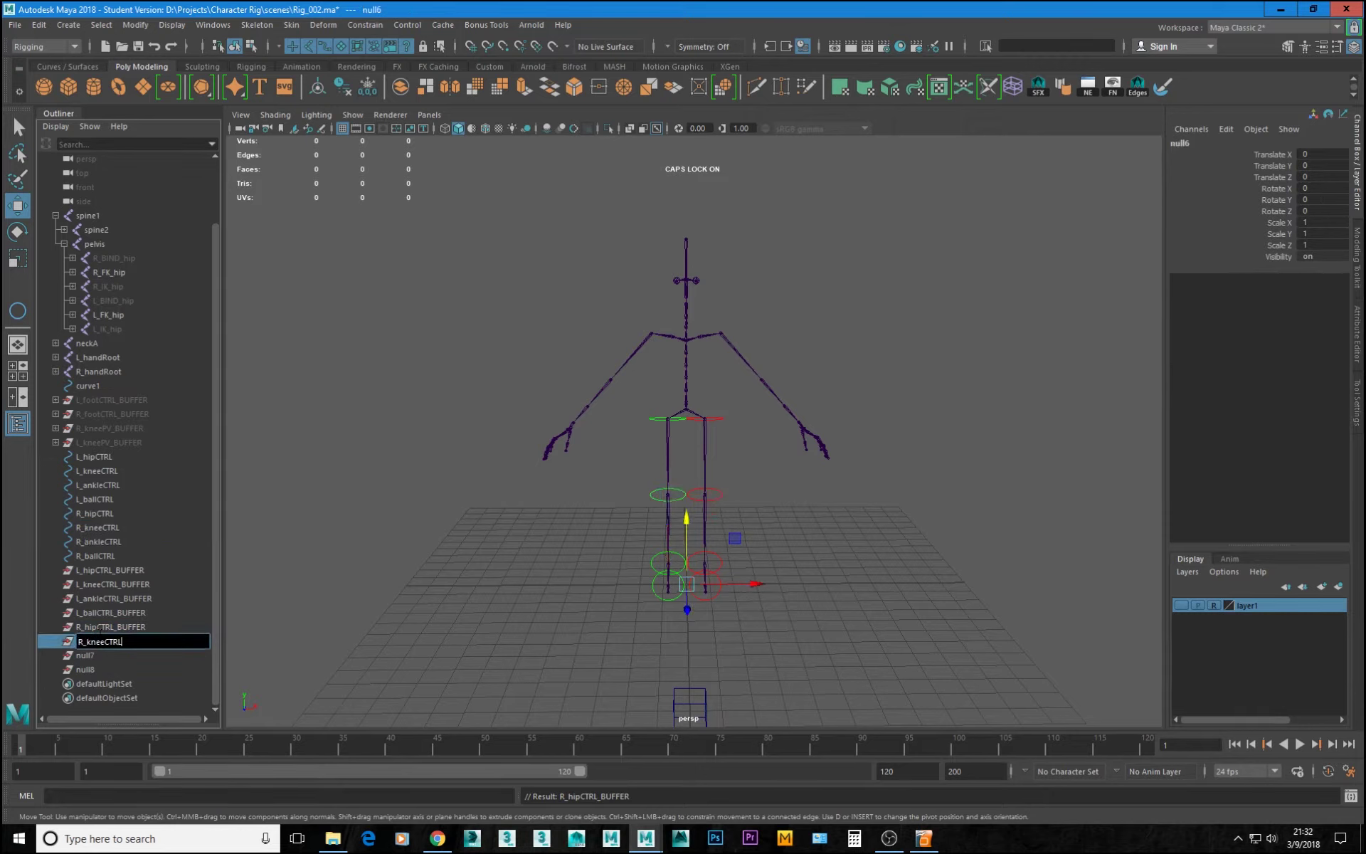
pyautogui.write('_BUFFER')
pyautogui.press('Return')
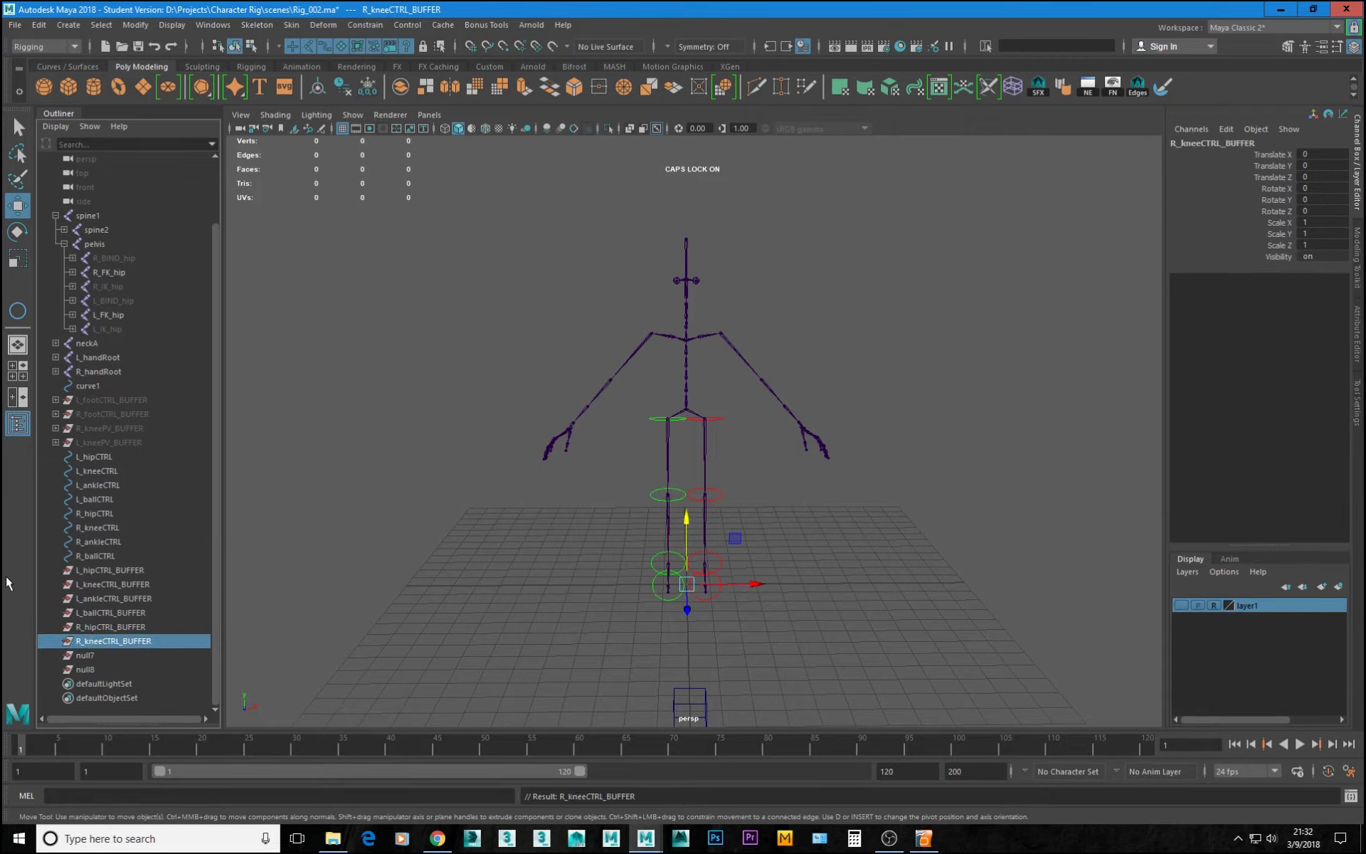
# - Rename null7 to R_ankleCTRL_BUFFER, reusing the name copied from R_ankleCTRL
pyautogui.doubleClick(108, 543)
pyautogui.doubleClick(84, 655)
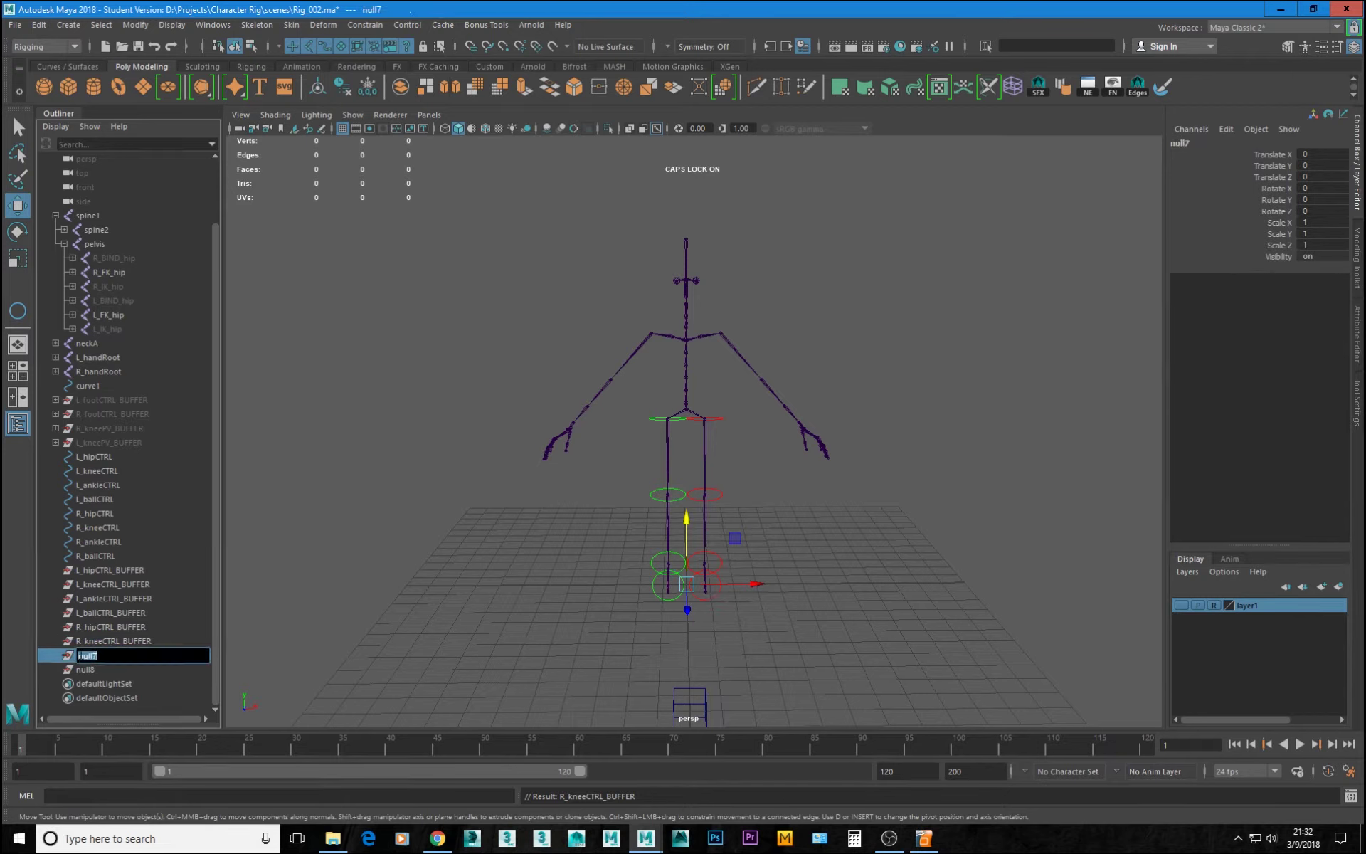
pyautogui.hotkey('ctrl', 'v')
pyautogui.write('BUFFER')
pyautogui.press('Return')
# - Rename null8 to R_ballCTRL_BUFFER, reusing the name copied from R_ballCTRL
pyautogui.doubleClick(93, 557)
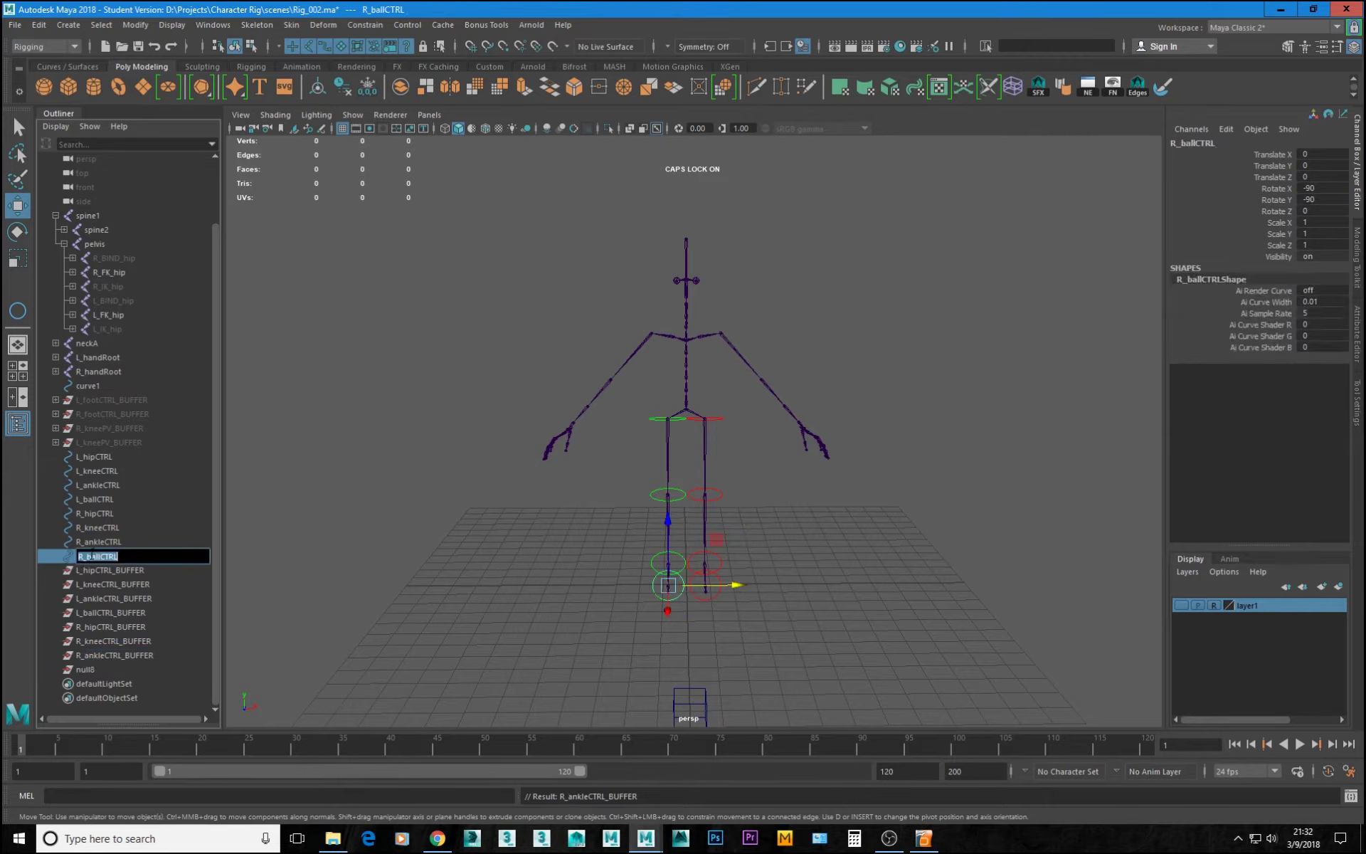
pyautogui.doubleClick(97, 669)
pyautogui.hotkey('ctrl', 'v')
pyautogui.write('BUFF')
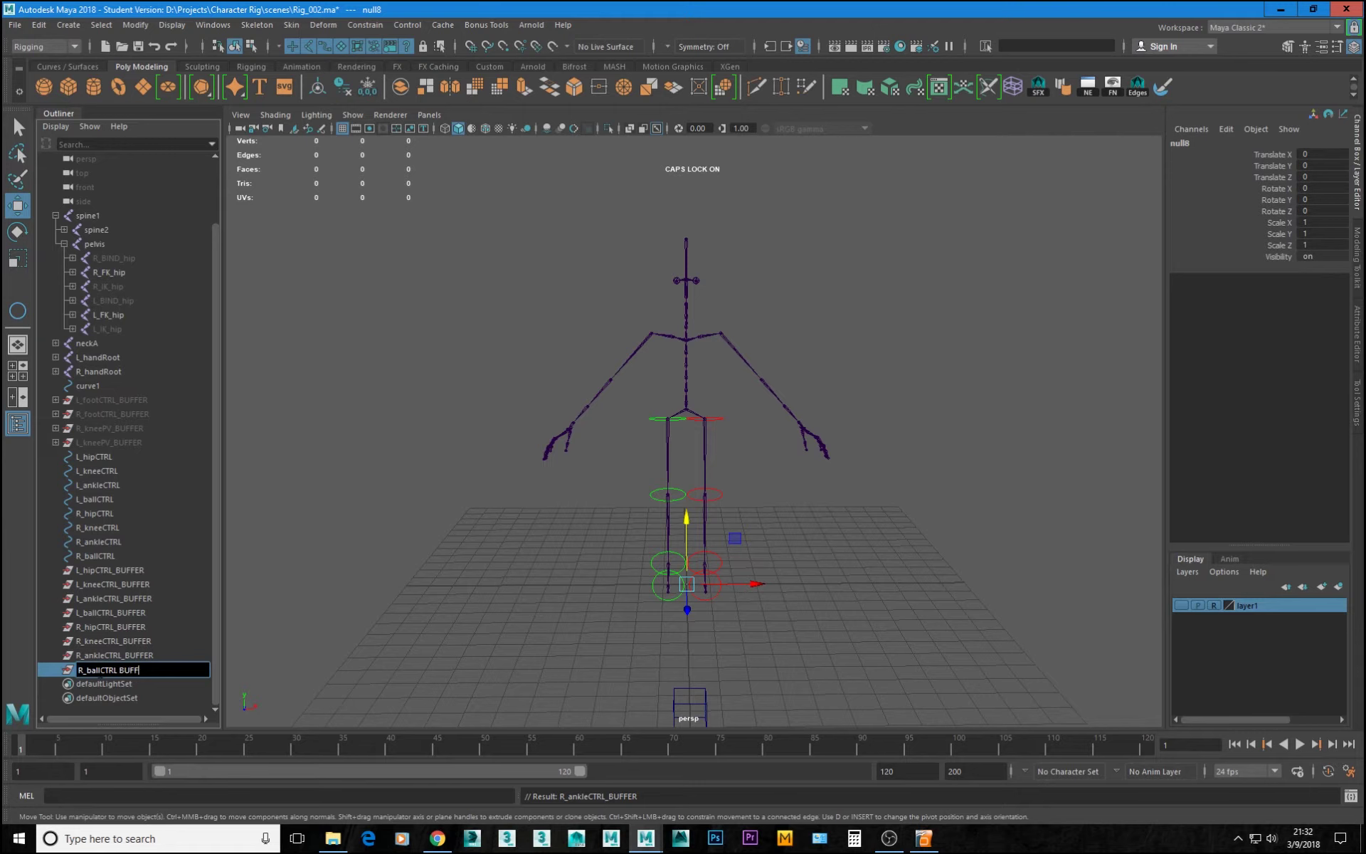
pyautogui.write('ER')
pyautogui.press('Return')
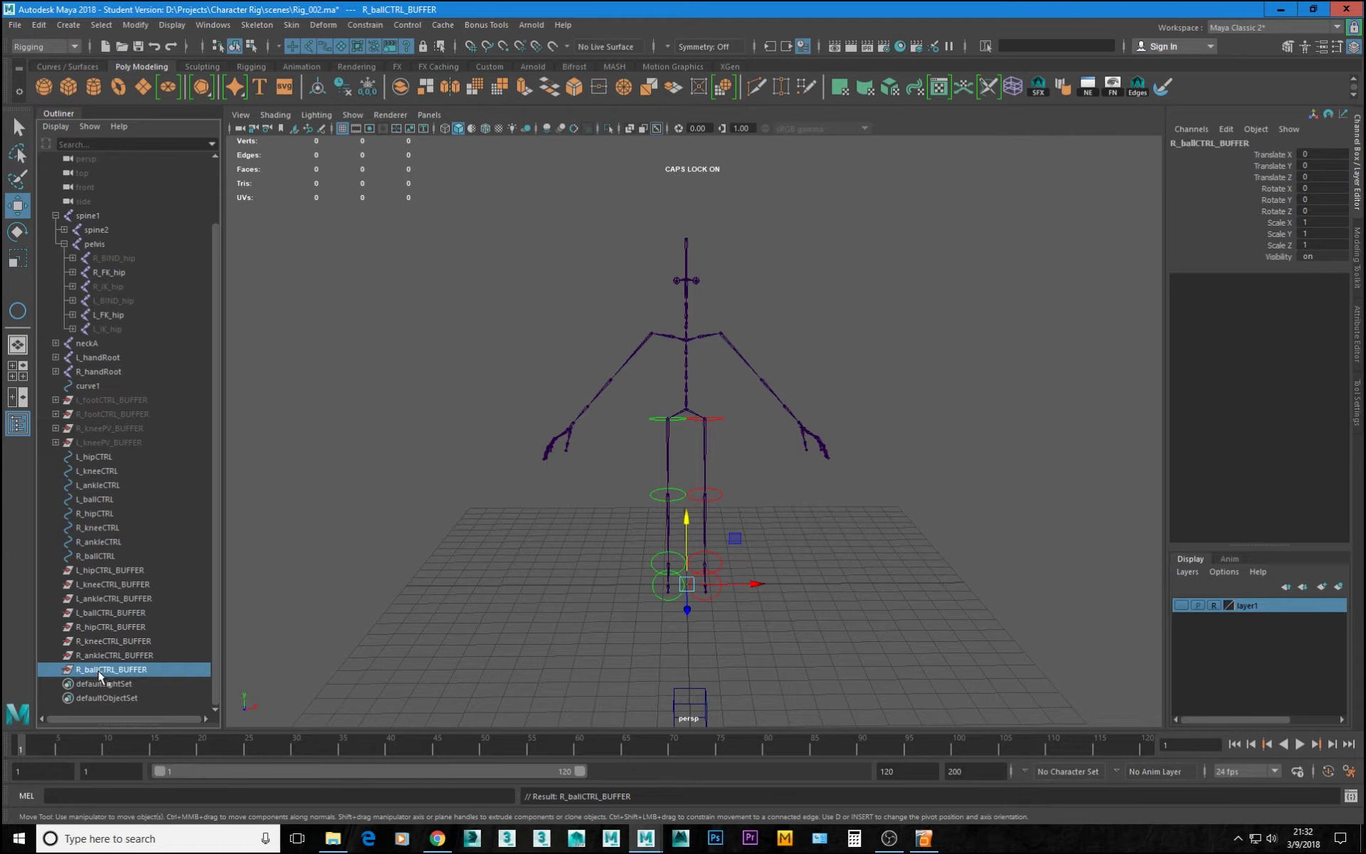
# - Move L_hipCTRL_BUFFER onto the character's left hip joint with point snapping
pyautogui.click(143, 568)
pyautogui.keyDown('alt'); pyautogui.moveTo(585, 555); pyautogui.dragTo(676, 595, button='right'); pyautogui.keyUp('alt')
pyautogui.keyDown('alt'); pyautogui.moveTo(690, 596); pyautogui.dragTo(668, 619); pyautogui.keyUp('alt')
pyautogui.keyDown('alt'); pyautogui.moveTo(668, 620); pyautogui.dragTo(692, 499, button='middle'); pyautogui.keyUp('alt')
pyautogui.moveTo(719, 487)
pyautogui.keyDown('alt'); pyautogui.mouseDown()
pyautogui.moveTo(732, 486)
pyautogui.moveTo(704, 500)
pyautogui.mouseUp(); pyautogui.keyUp('alt')
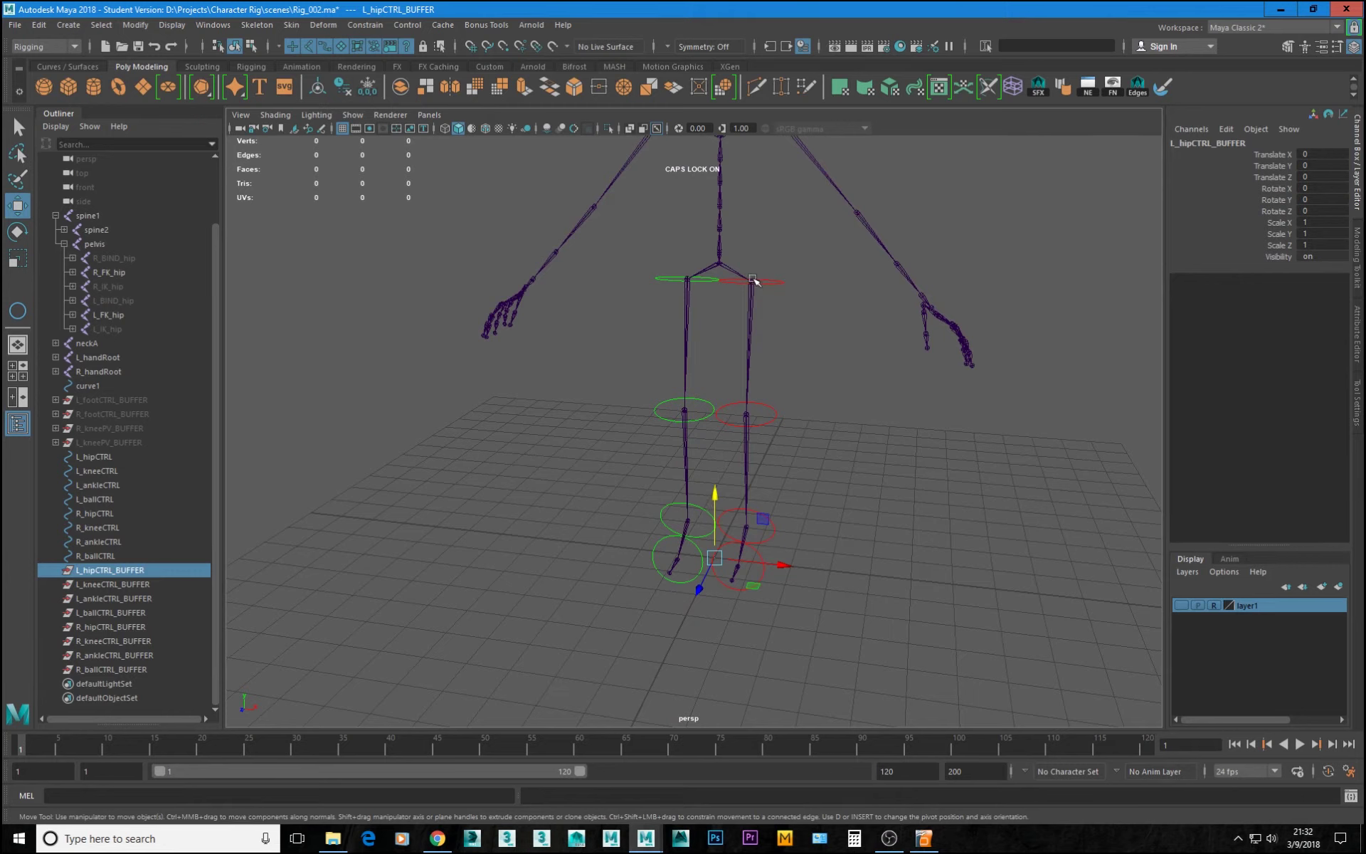
pyautogui.keyDown('alt'); pyautogui.moveTo(758, 313); pyautogui.dragTo(753, 316); pyautogui.keyUp('alt')
pyautogui.press('w')
pyautogui.press('v')
pyautogui.moveTo(774, 329); pyautogui.dragTo(768, 294, button='middle')
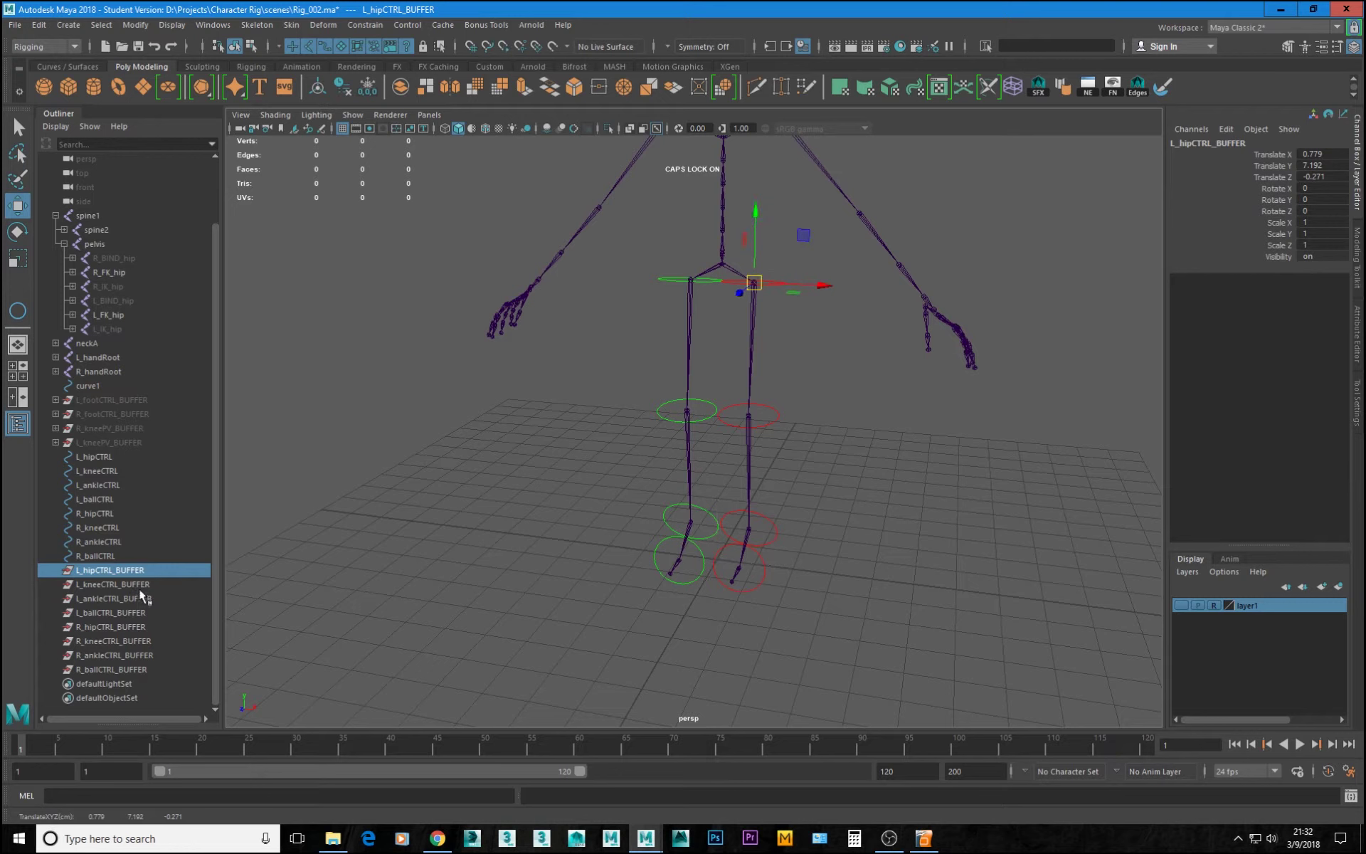
# - Point-snap the L_knee, L_ankle and L_ball control buffers onto their matching joints of the left leg
pyautogui.click(140, 596)
pyautogui.press('v')
pyautogui.moveTo(763, 521); pyautogui.dragTo(739, 567, button='middle')
pyautogui.click(119, 616)
pyautogui.press('v')
# - Point-snap R_hipCTRL_BUFFER and R_kneeCTRL_BUFFER onto the right leg's hip and knee joints
pyautogui.click(105, 632)
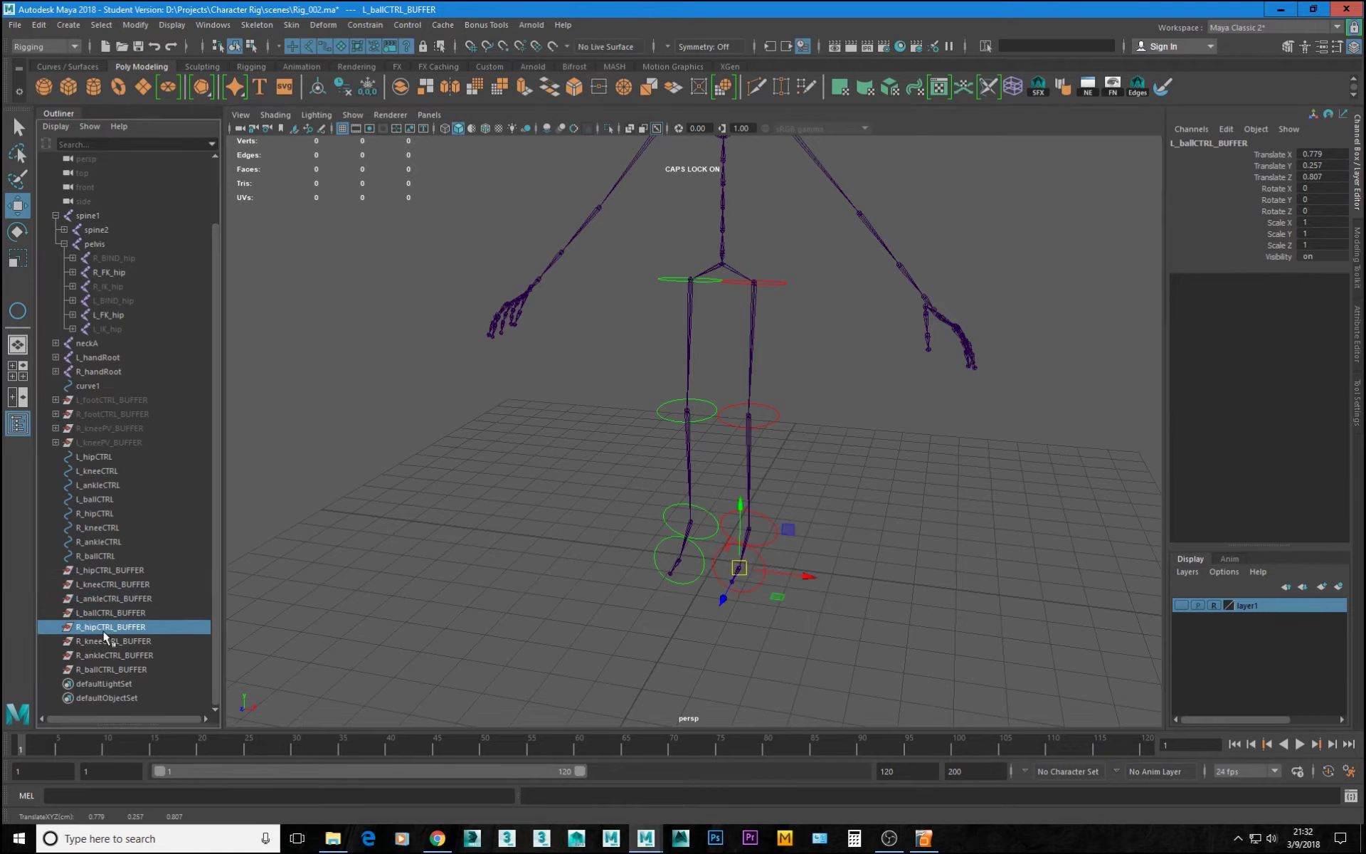
pyautogui.press('v')
pyautogui.moveTo(654, 247); pyautogui.dragTo(688, 278, button='middle')
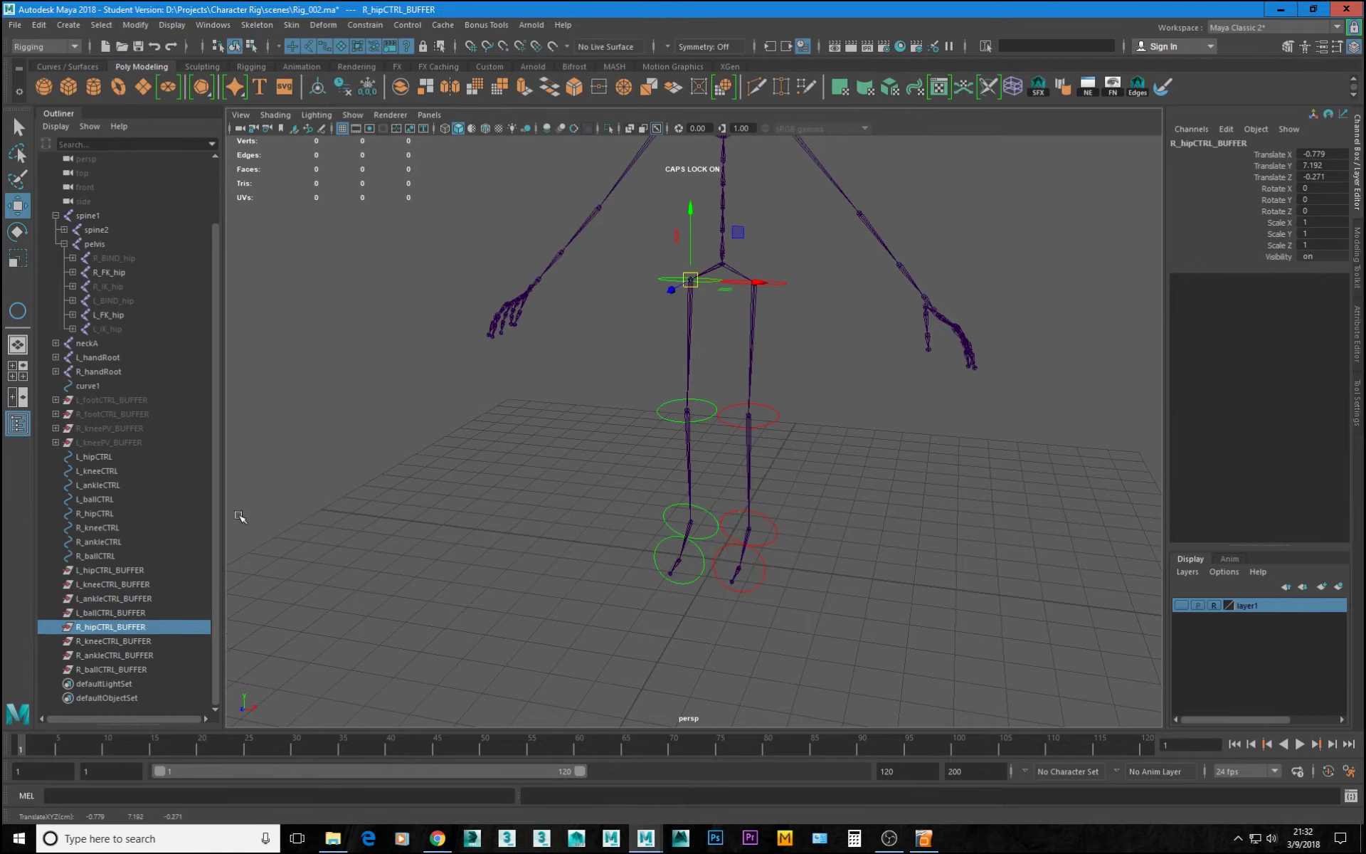
pyautogui.click(112, 641)
pyautogui.press('v')
pyautogui.moveTo(798, 296); pyautogui.dragTo(690, 411, button='middle')
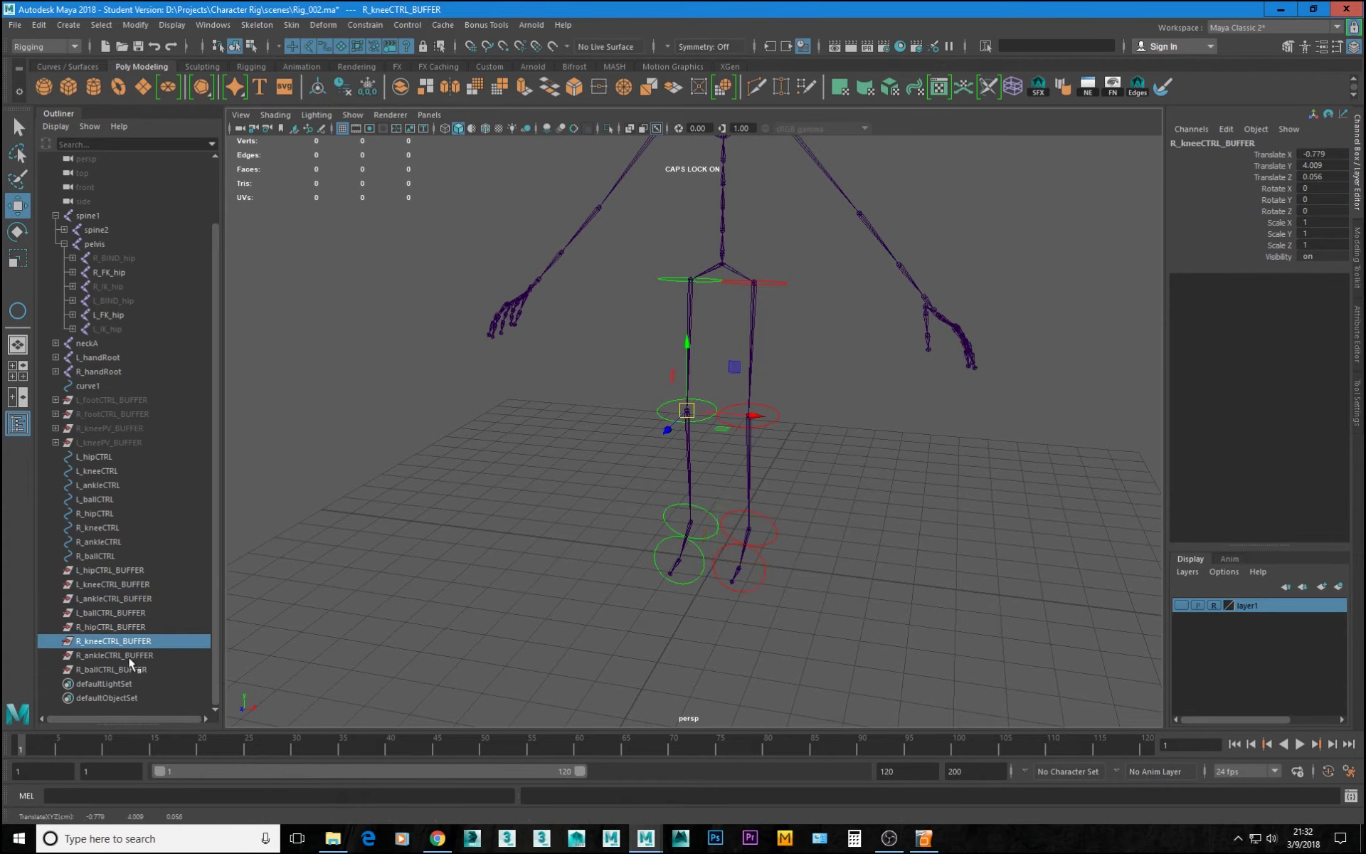
# - Point-snap R_ankleCTRL_BUFFER and R_ballCTRL_BUFFER onto the right foot's ankle and ball joints
pyautogui.click(114, 654)
pyautogui.press('v')
pyautogui.moveTo(695, 484); pyautogui.dragTo(689, 523, button='middle')
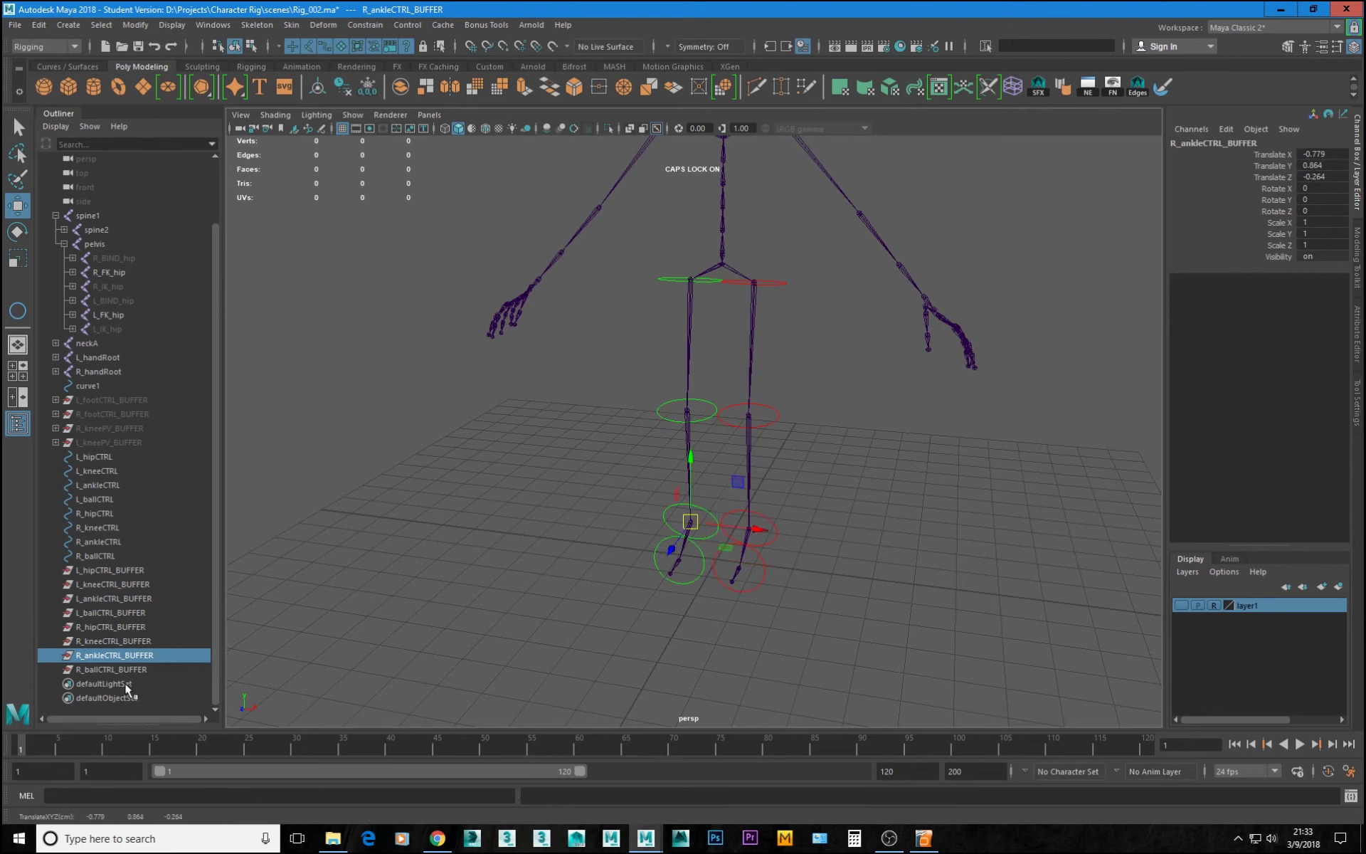
pyautogui.click(123, 669)
pyautogui.press('v')
pyautogui.moveTo(638, 519); pyautogui.dragTo(680, 561, button='middle')
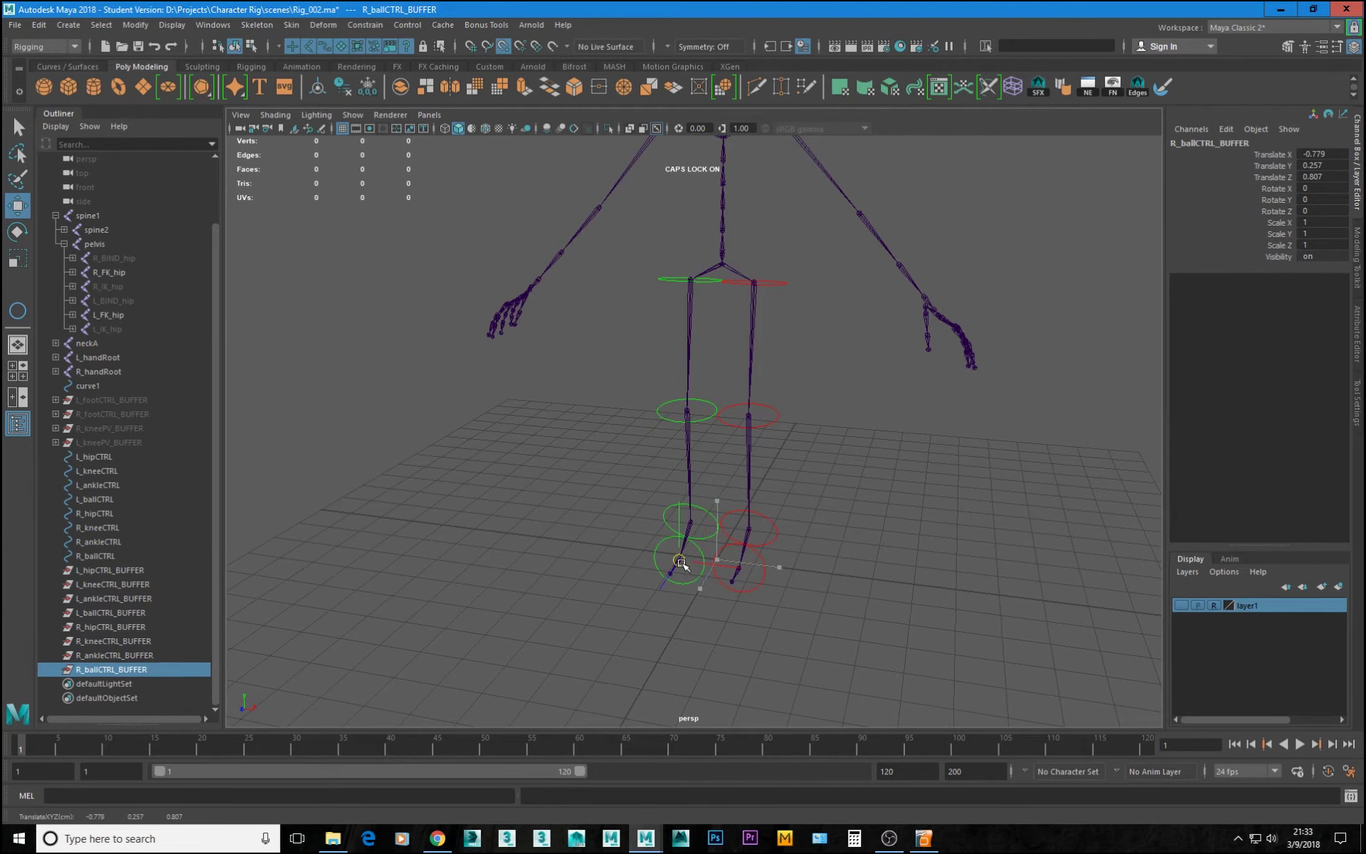
# - Check the buffers' positions one by one, and freeze the transformations of all eight buffer groups from L_hipCTRL_BUFFER to R_ballCTRL_BUFFER
pyautogui.click(118, 655)
pyautogui.press('Up')
pyautogui.press('Up')
pyautogui.press('Up')
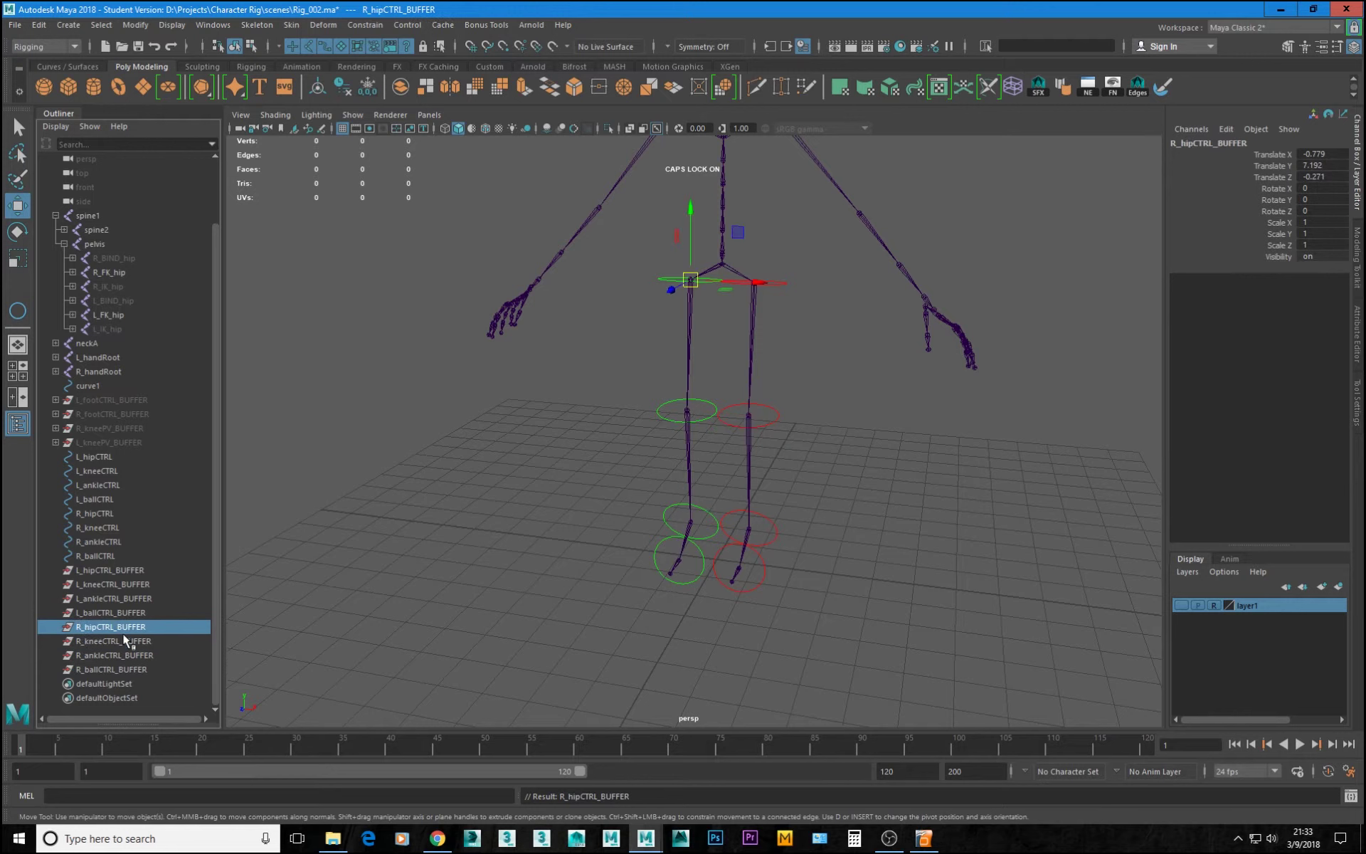
pyautogui.press('Up')
pyautogui.press('Up')
pyautogui.press('Up')
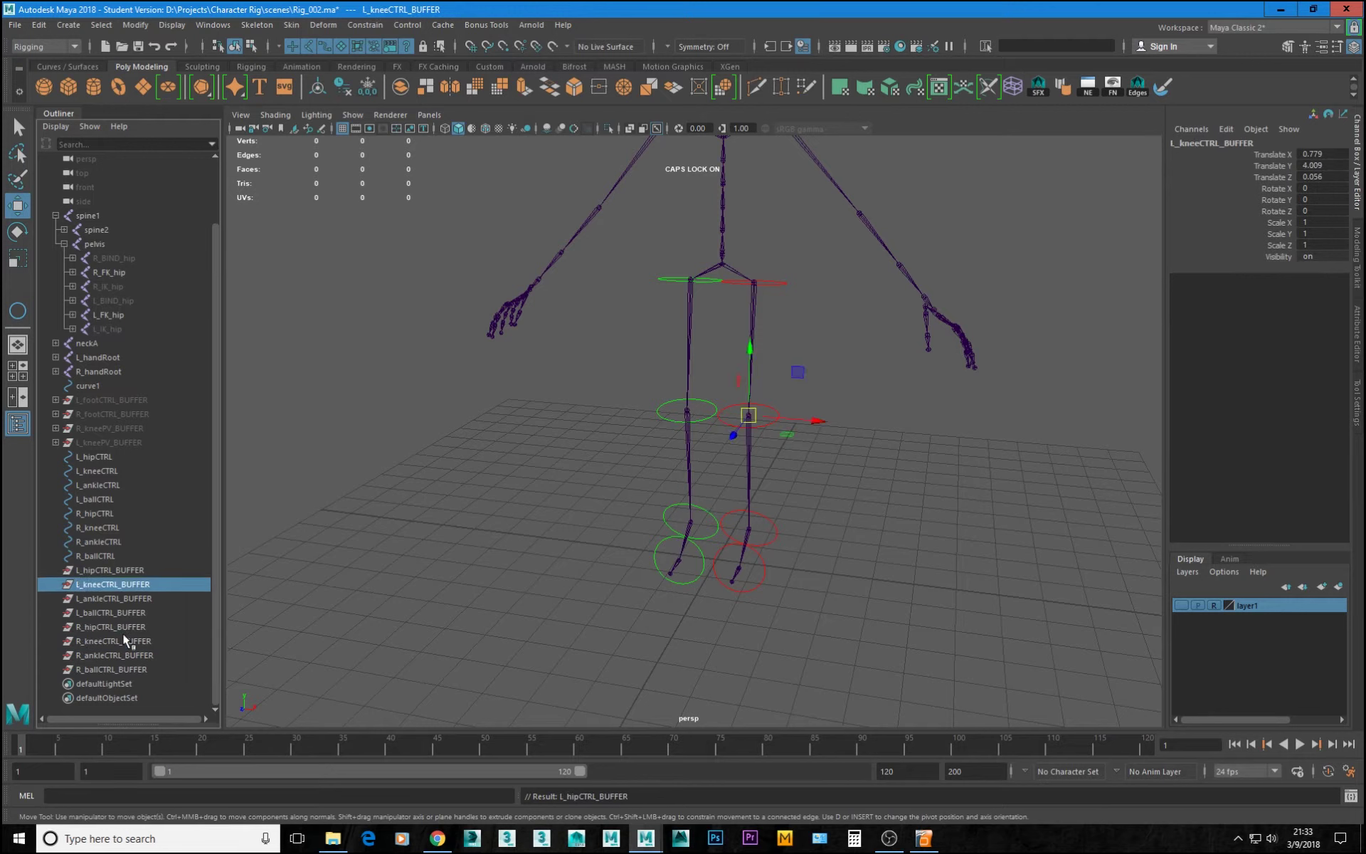
pyautogui.keyDown('shift'); pyautogui.click(139, 669); pyautogui.keyUp('shift')
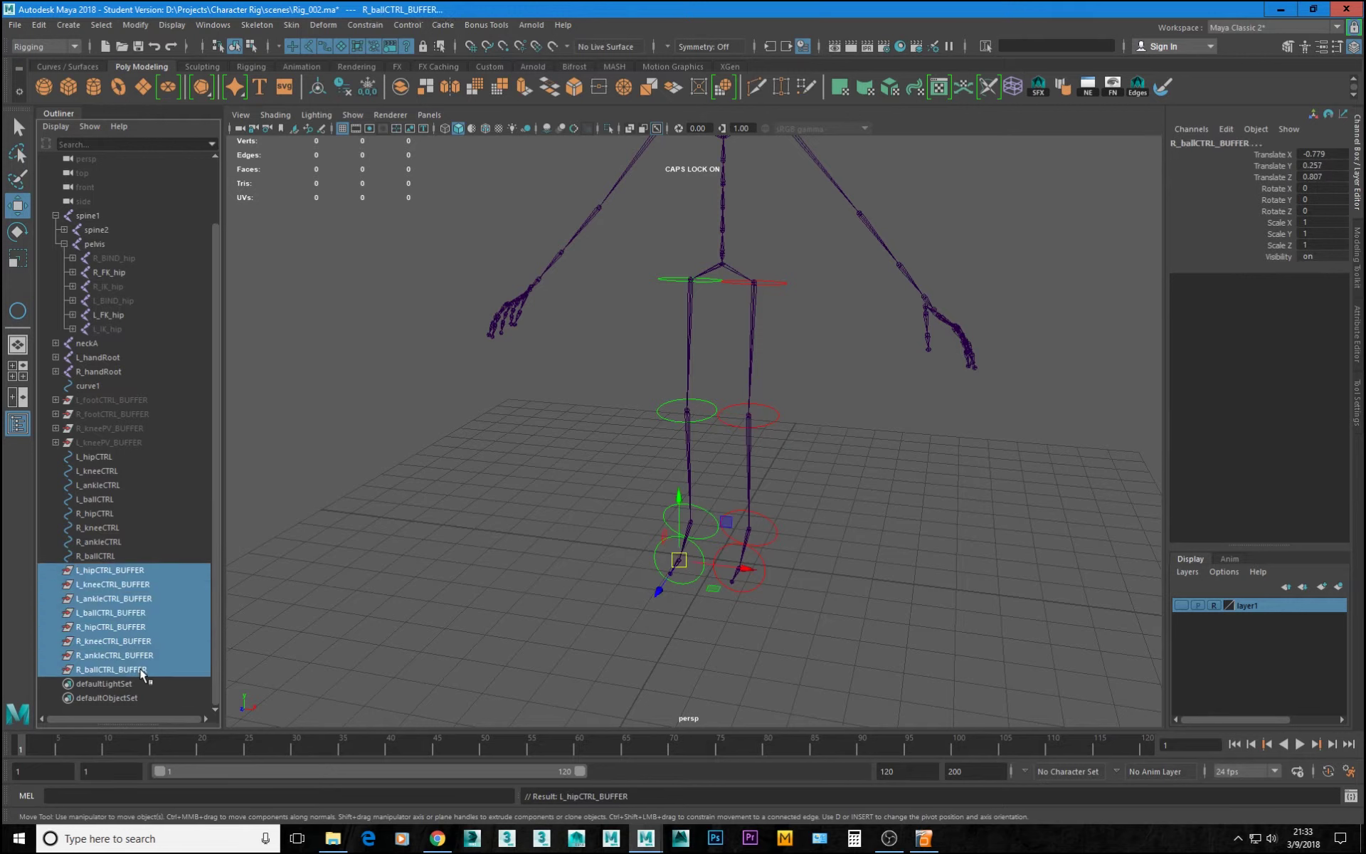
pyautogui.click(367, 86)
# - Examine the axis orientation of L_hipCTRL_BUFFER at the left hip joint from several angles
pyautogui.keyDown('alt'); pyautogui.moveTo(768, 579); pyautogui.dragTo(811, 473); pyautogui.keyUp('alt')
pyautogui.keyDown('alt'); pyautogui.moveTo(811, 473); pyautogui.dragTo(747, 534, button='middle'); pyautogui.keyUp('alt')
pyautogui.keyDown('alt'); pyautogui.moveTo(747, 534); pyautogui.dragTo(787, 491, button='right'); pyautogui.keyUp('alt')
pyautogui.keyDown('alt'); pyautogui.moveTo(786, 491); pyautogui.dragTo(766, 637, button='middle'); pyautogui.keyUp('alt')
pyautogui.keyDown('alt'); pyautogui.moveTo(766, 638); pyautogui.dragTo(695, 516); pyautogui.keyUp('alt')
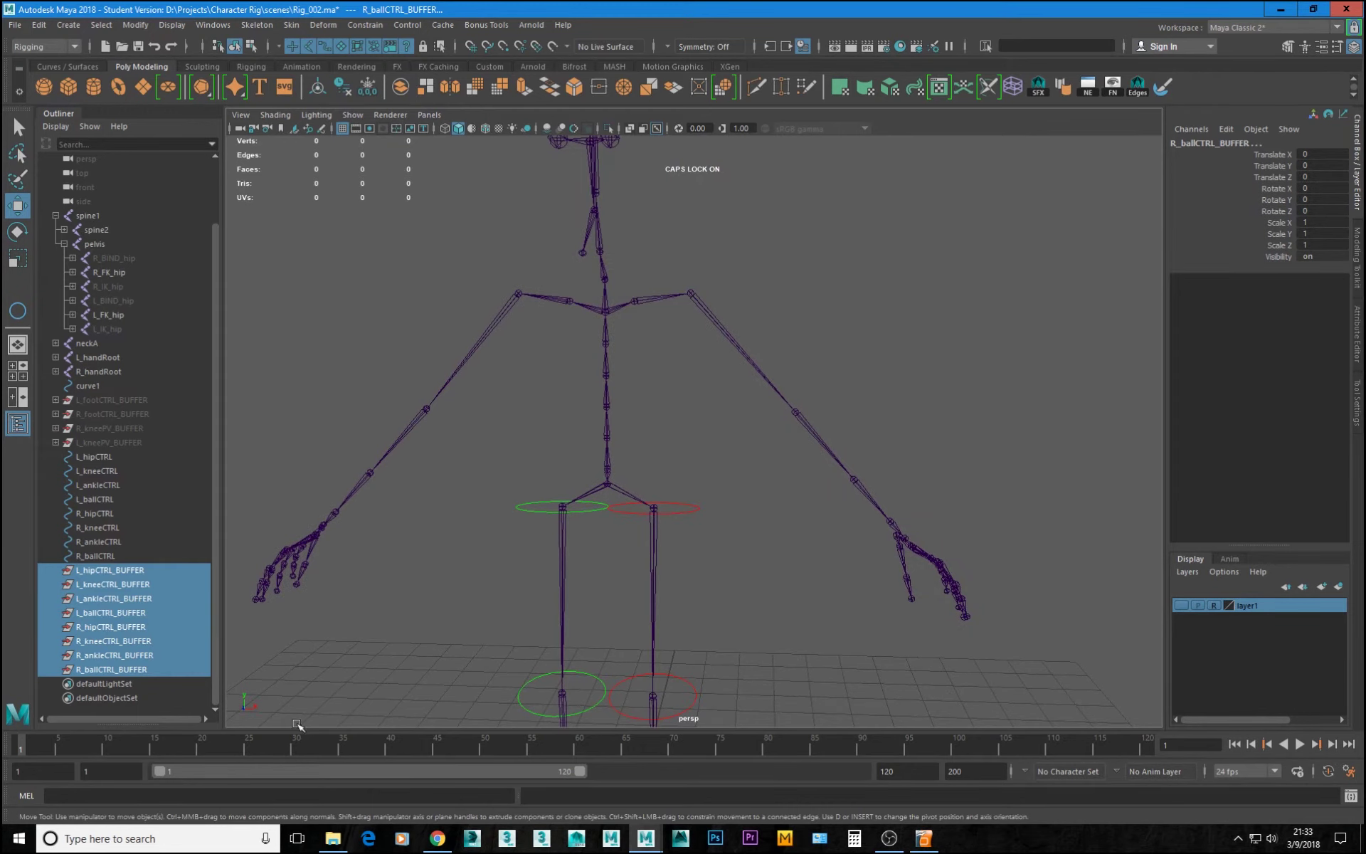
pyautogui.keyDown('alt'); pyautogui.moveTo(644, 567); pyautogui.dragTo(662, 495, button='middle'); pyautogui.keyUp('alt')
pyautogui.keyDown('alt'); pyautogui.moveTo(717, 543); pyautogui.dragTo(790, 557, button='right'); pyautogui.keyUp('alt')
pyautogui.click(128, 572)
pyautogui.keyDown('alt'); pyautogui.moveTo(740, 556); pyautogui.dragTo(678, 559); pyautogui.keyUp('alt')
pyautogui.keyDown('alt'); pyautogui.moveTo(759, 498); pyautogui.dragTo(651, 459, button='middle'); pyautogui.keyUp('alt')
pyautogui.keyDown('alt'); pyautogui.moveTo(583, 443); pyautogui.dragTo(628, 327, button='right'); pyautogui.keyUp('alt')
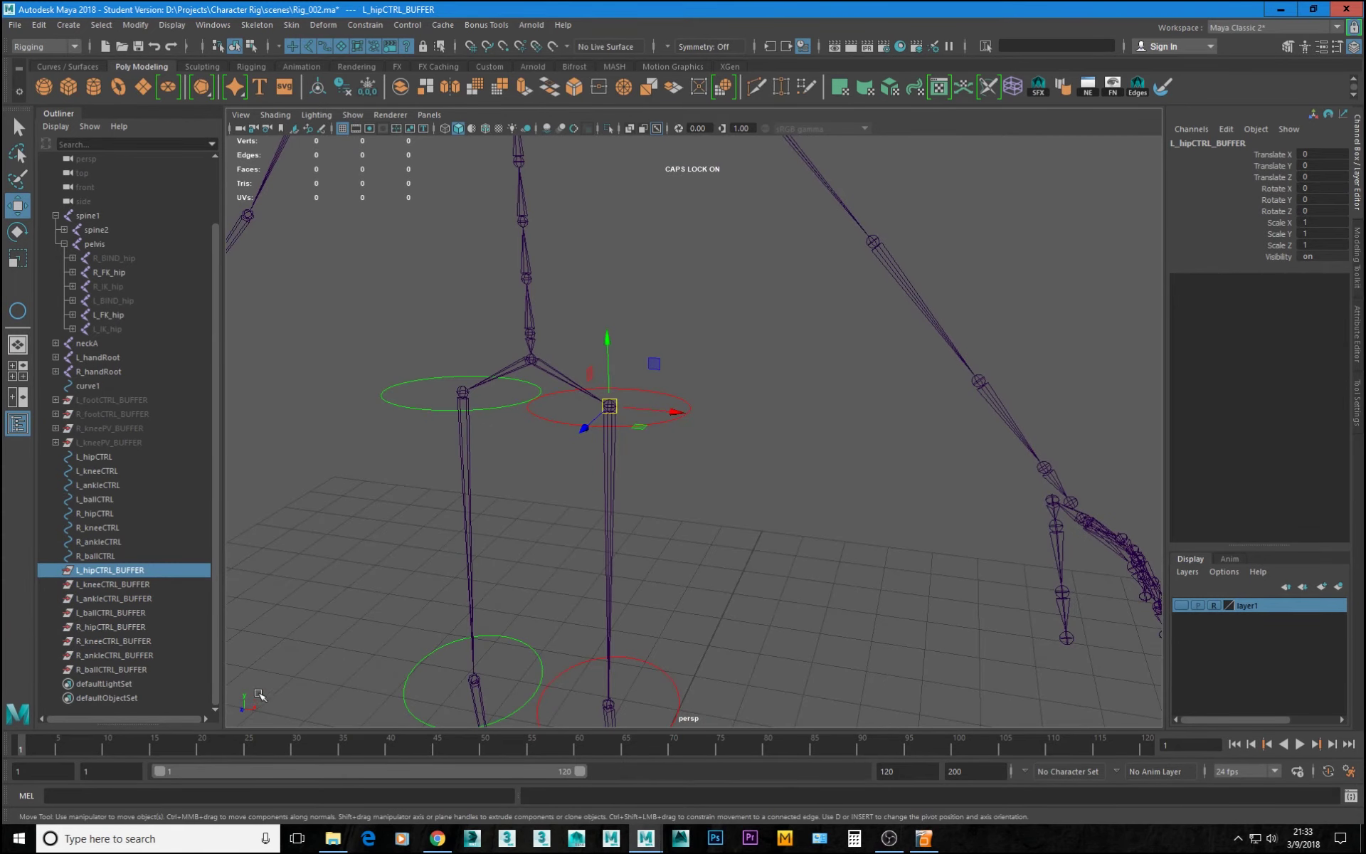
pyautogui.keyDown('alt'); pyautogui.moveTo(346, 683); pyautogui.dragTo(237, 723); pyautogui.keyUp('alt')
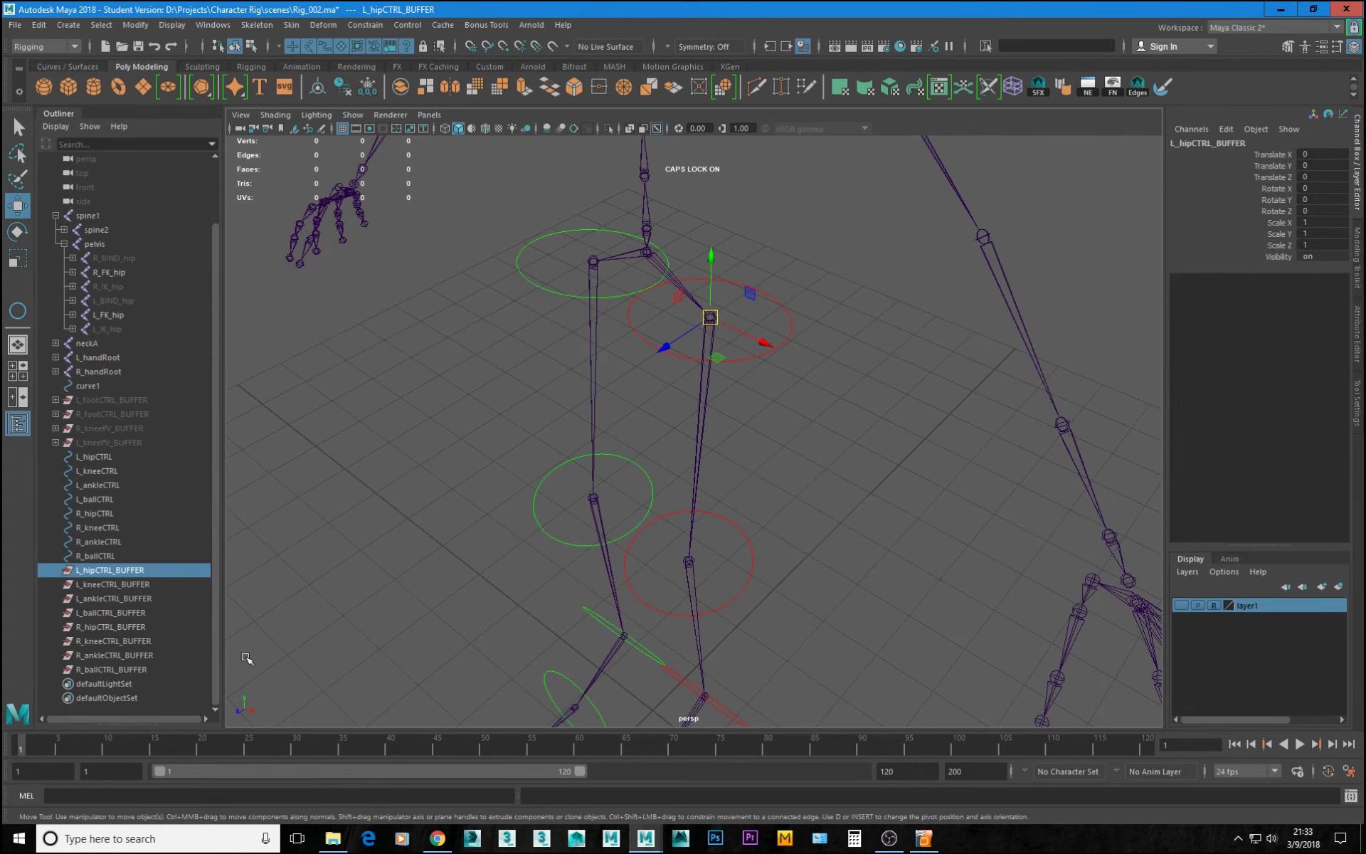
pyautogui.keyDown('alt'); pyautogui.moveTo(658, 314); pyautogui.dragTo(713, 268); pyautogui.keyUp('alt')
pyautogui.press('capslock')
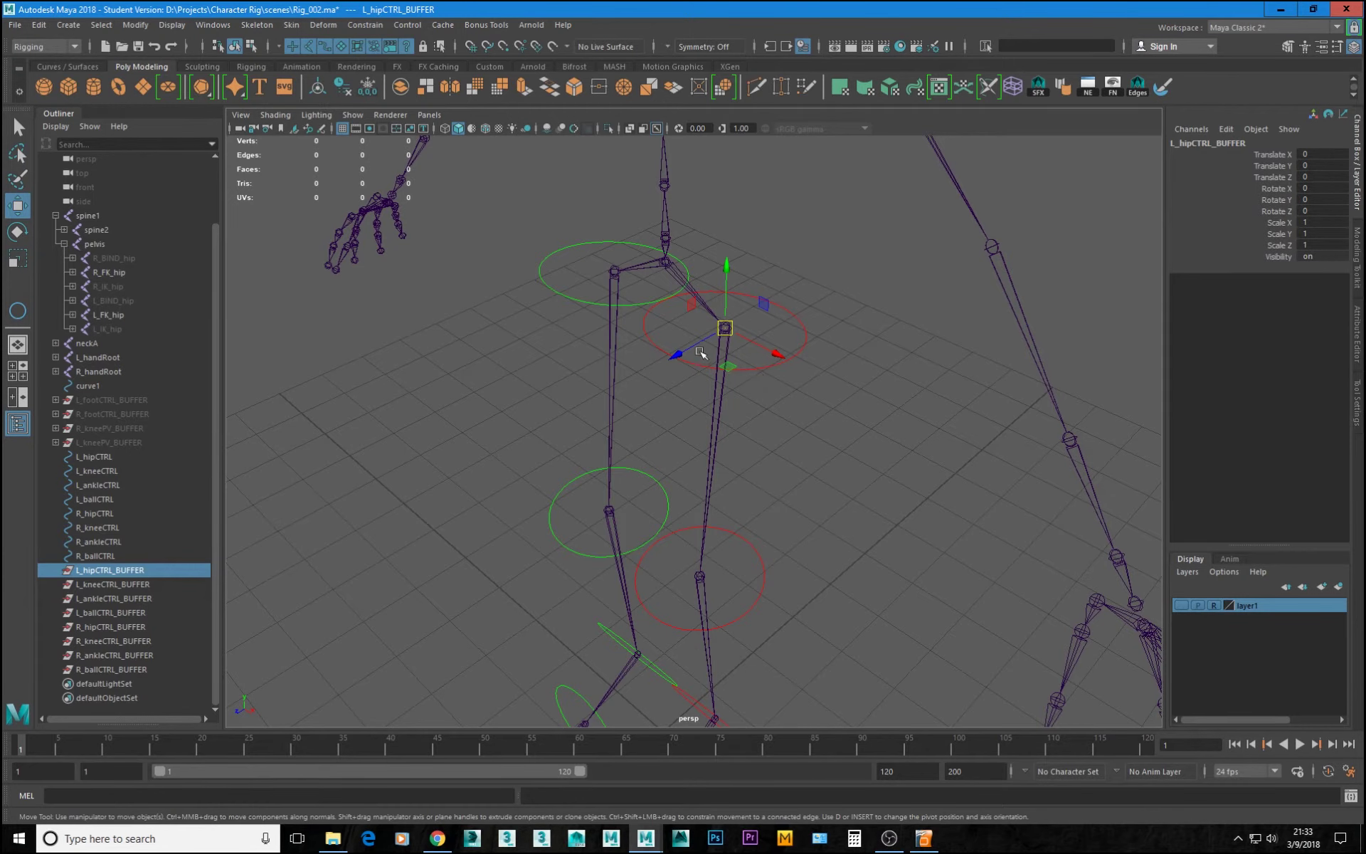
pyautogui.keyDown('alt'); pyautogui.moveTo(703, 355); pyautogui.dragTo(754, 318); pyautogui.keyUp('alt')
pyautogui.keyDown('alt'); pyautogui.moveTo(783, 386); pyautogui.dragTo(830, 339, button='middle'); pyautogui.keyUp('alt')
pyautogui.keyDown('alt'); pyautogui.moveTo(829, 338); pyautogui.dragTo(644, 353, button='right'); pyautogui.keyUp('alt')
pyautogui.keyDown('alt'); pyautogui.moveTo(642, 377); pyautogui.dragTo(652, 406); pyautogui.keyUp('alt')
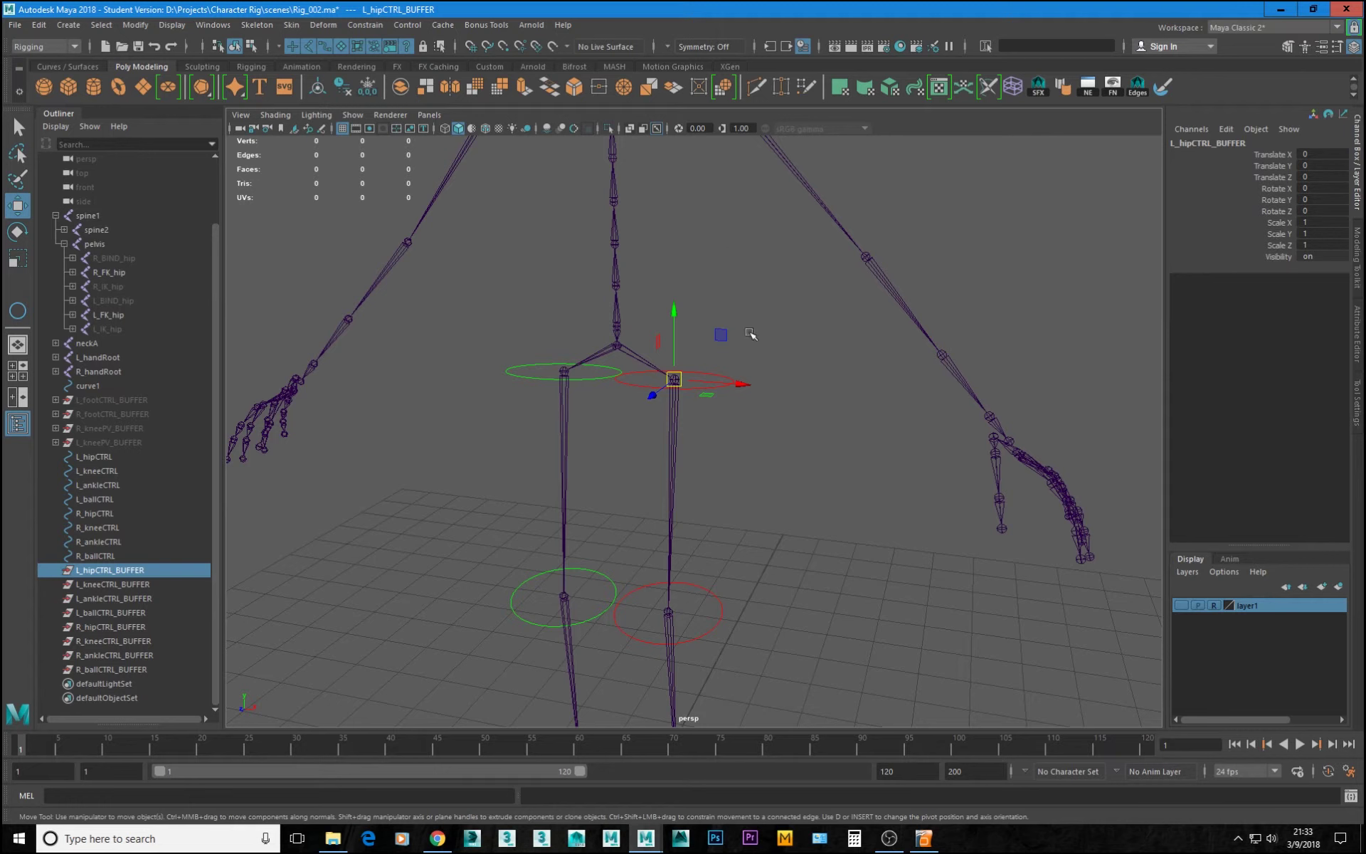
# - Orient-constrain L_hipCTRL_BUFFER to the L_FK_hip joint
pyautogui.click(672, 497)
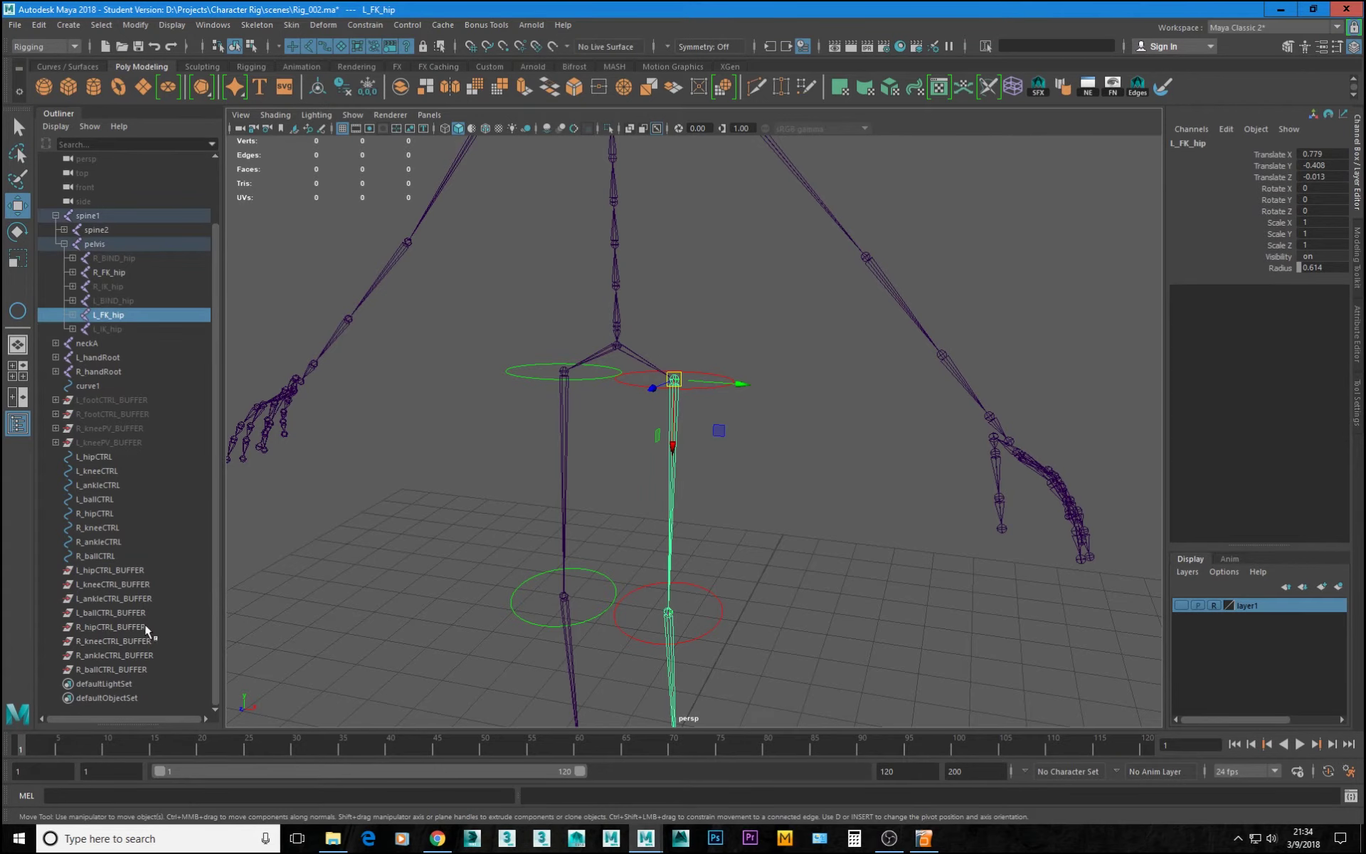
pyautogui.keyDown('ctrl'); pyautogui.click(113, 570); pyautogui.keyUp('ctrl')
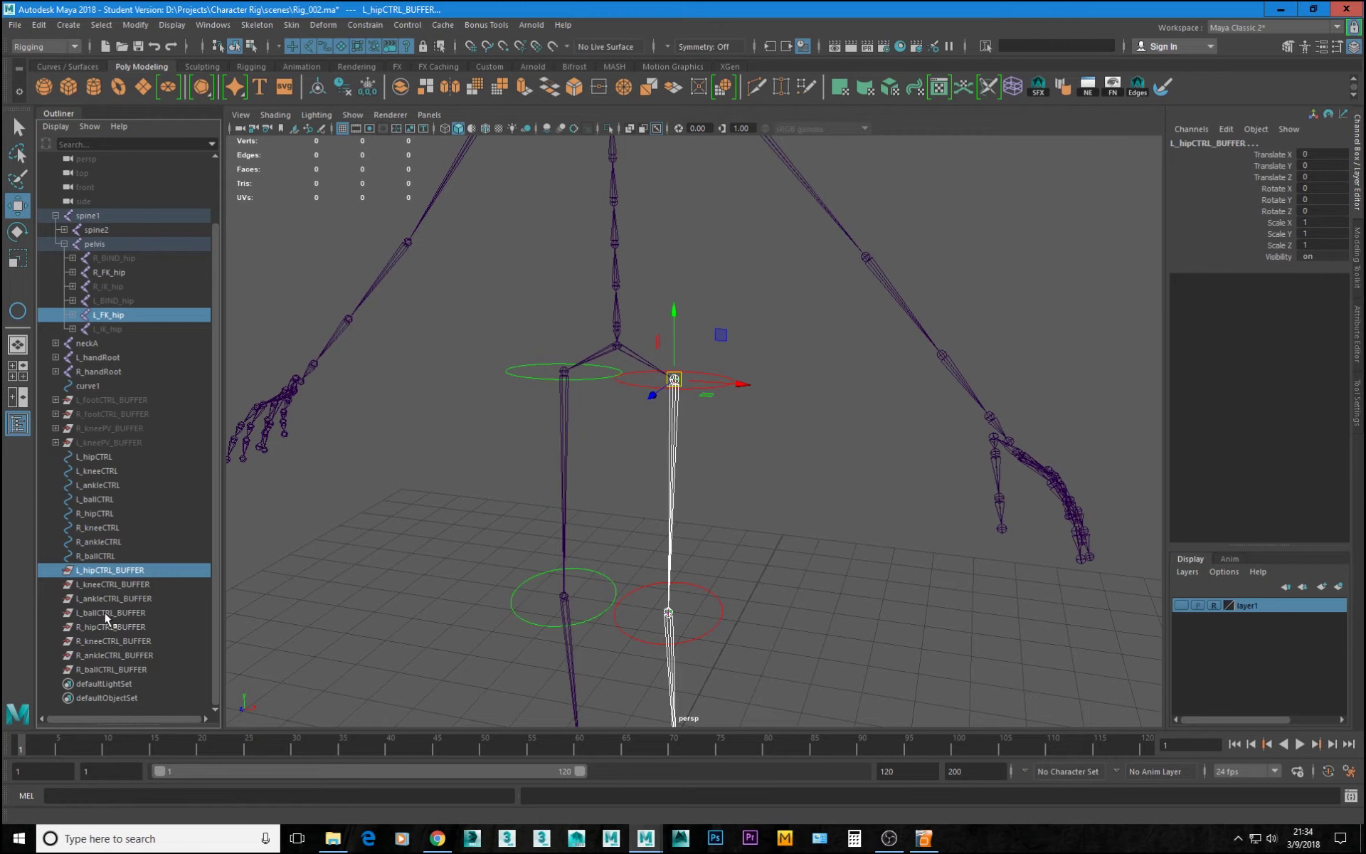
pyautogui.click(376, 25)
pyautogui.click(388, 93)
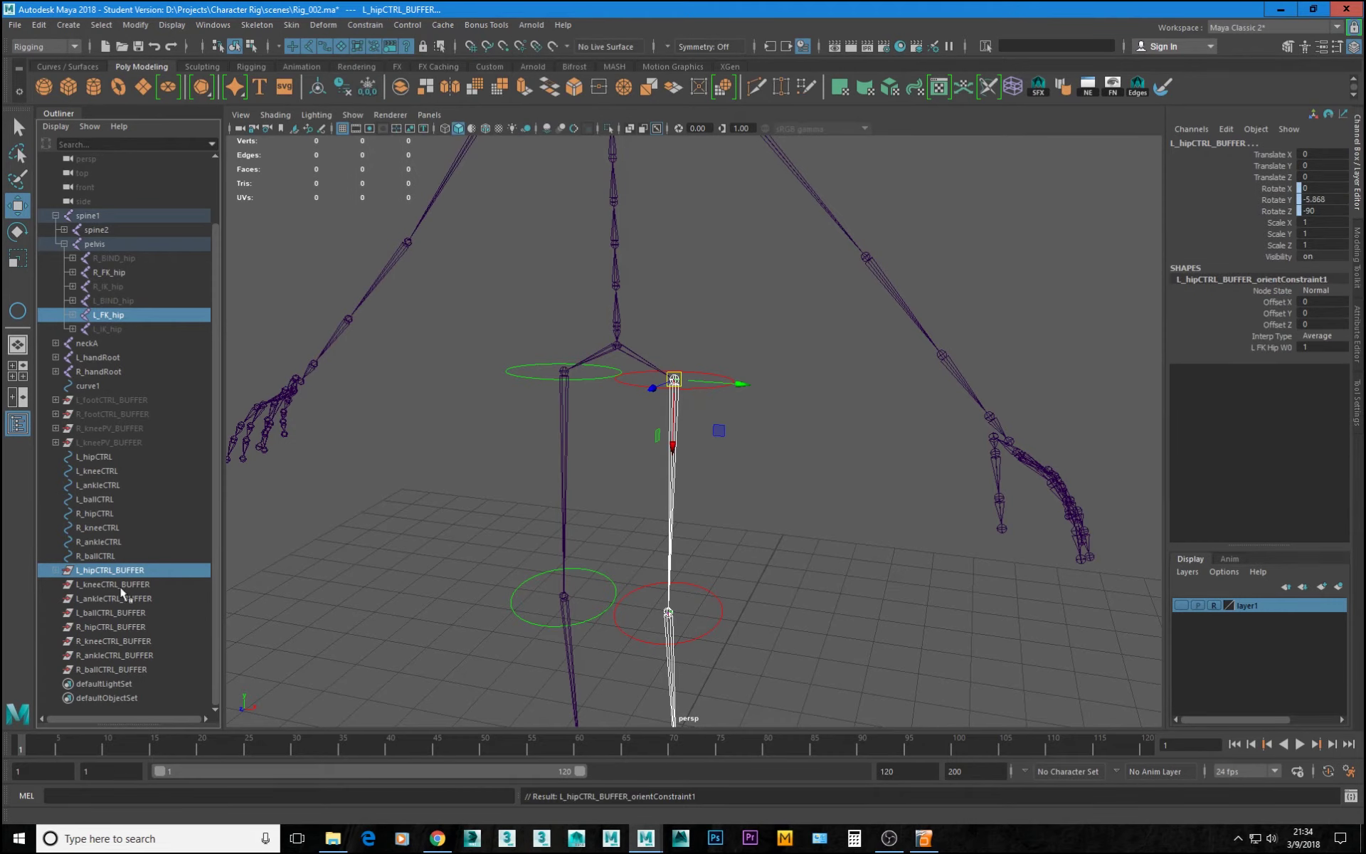
# - Repeat the orient constraint to align L_kneeCTRL_BUFFER with the left FK knee joint
pyautogui.keyDown('alt'); pyautogui.moveTo(701, 584); pyautogui.dragTo(692, 520, button='middle'); pyautogui.keyUp('alt')
pyautogui.press('q')
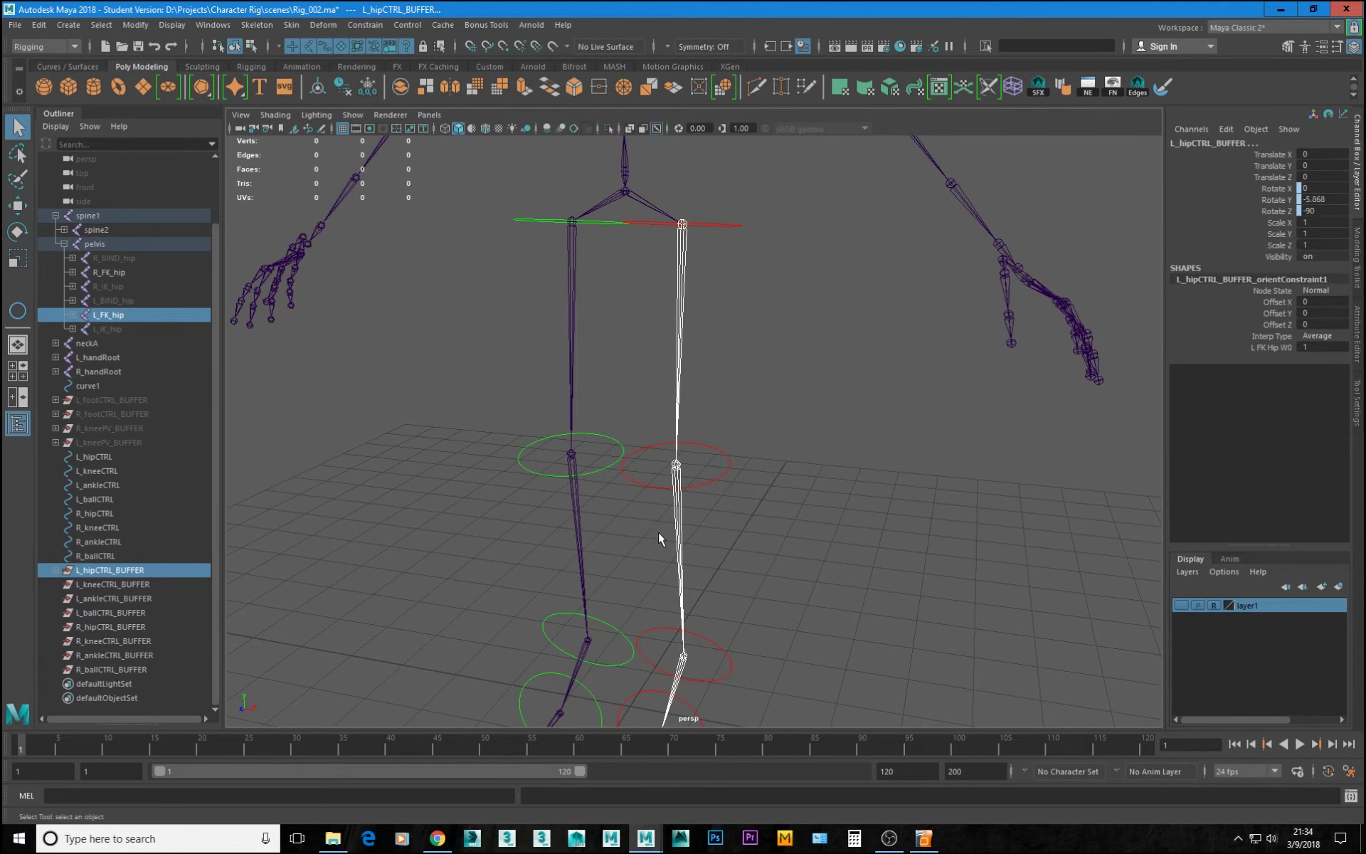
pyautogui.click(678, 534)
pyautogui.keyDown('ctrl'); pyautogui.click(113, 586); pyautogui.keyUp('ctrl')
pyautogui.press('g')
# - Orient-constrain L_ankleCTRL_BUFFER to the L_FK_ankle joint and L_ballCTRL_BUFFER to the left FK ball joint
pyautogui.keyDown('alt'); pyautogui.moveTo(645, 632); pyautogui.dragTo(728, 502, button='middle'); pyautogui.keyUp('alt')
pyautogui.click(713, 500)
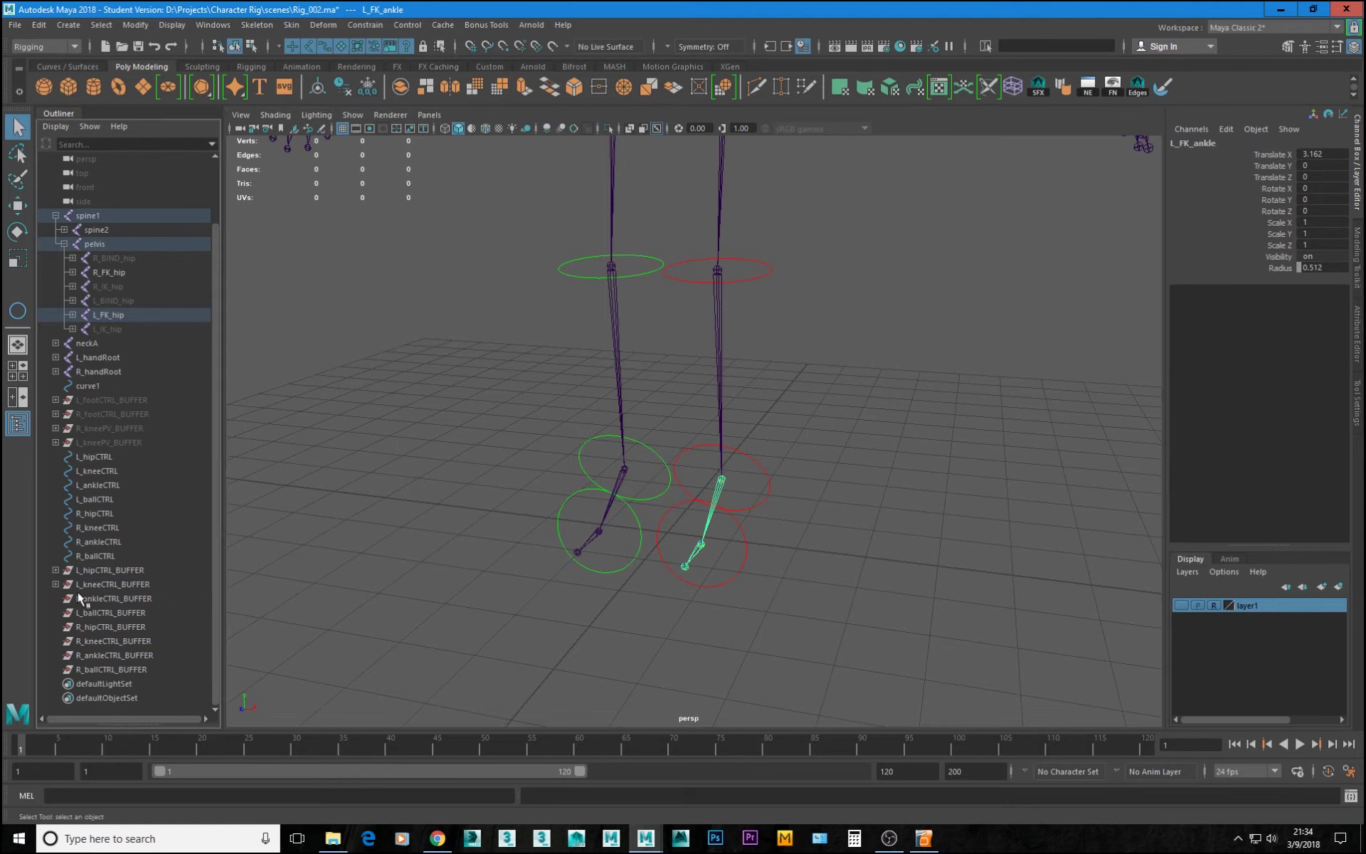
pyautogui.keyDown('ctrl'); pyautogui.click(93, 602); pyautogui.keyUp('ctrl')
pyautogui.press('g')
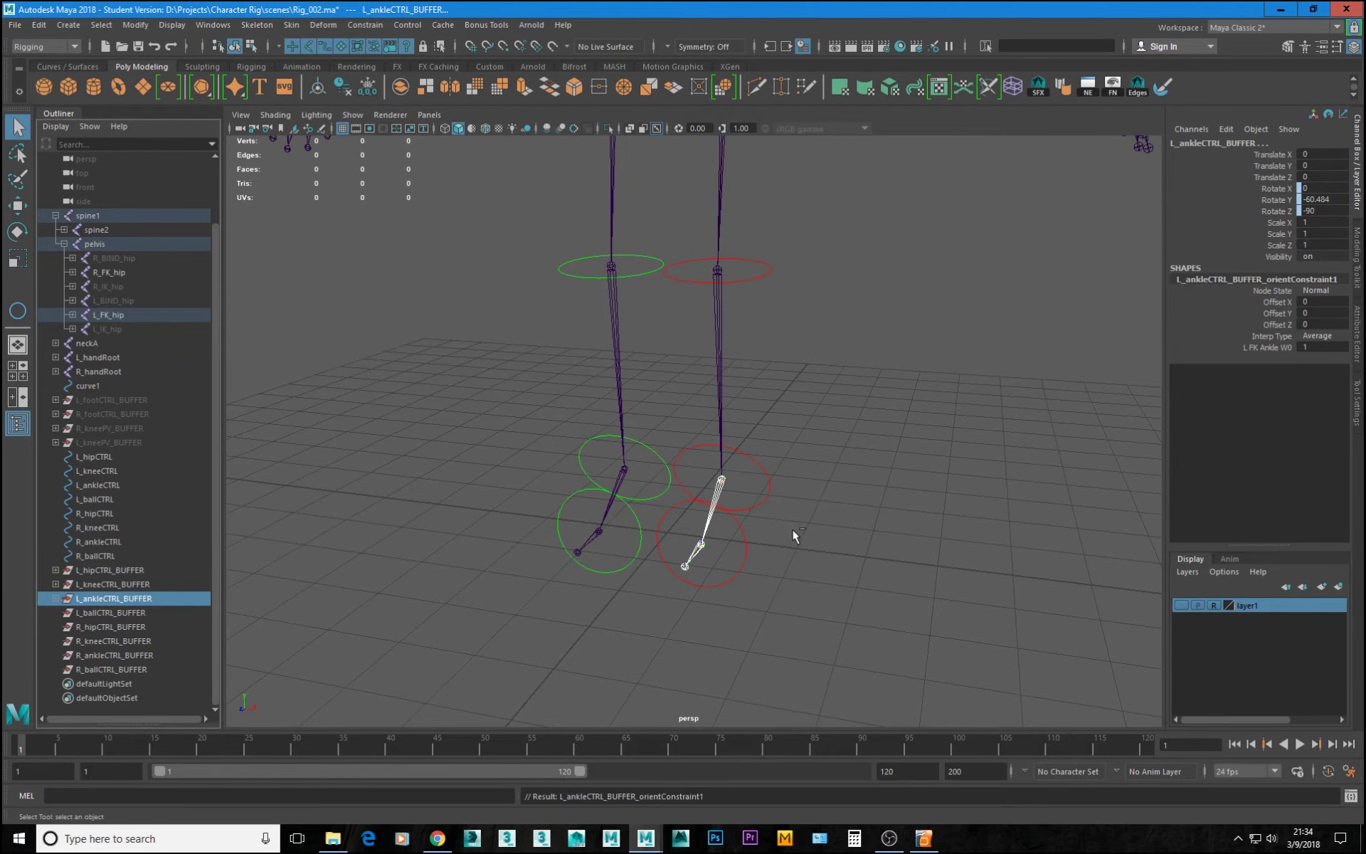
pyautogui.click(690, 550)
pyautogui.keyDown('ctrl'); pyautogui.click(135, 613); pyautogui.keyUp('ctrl')
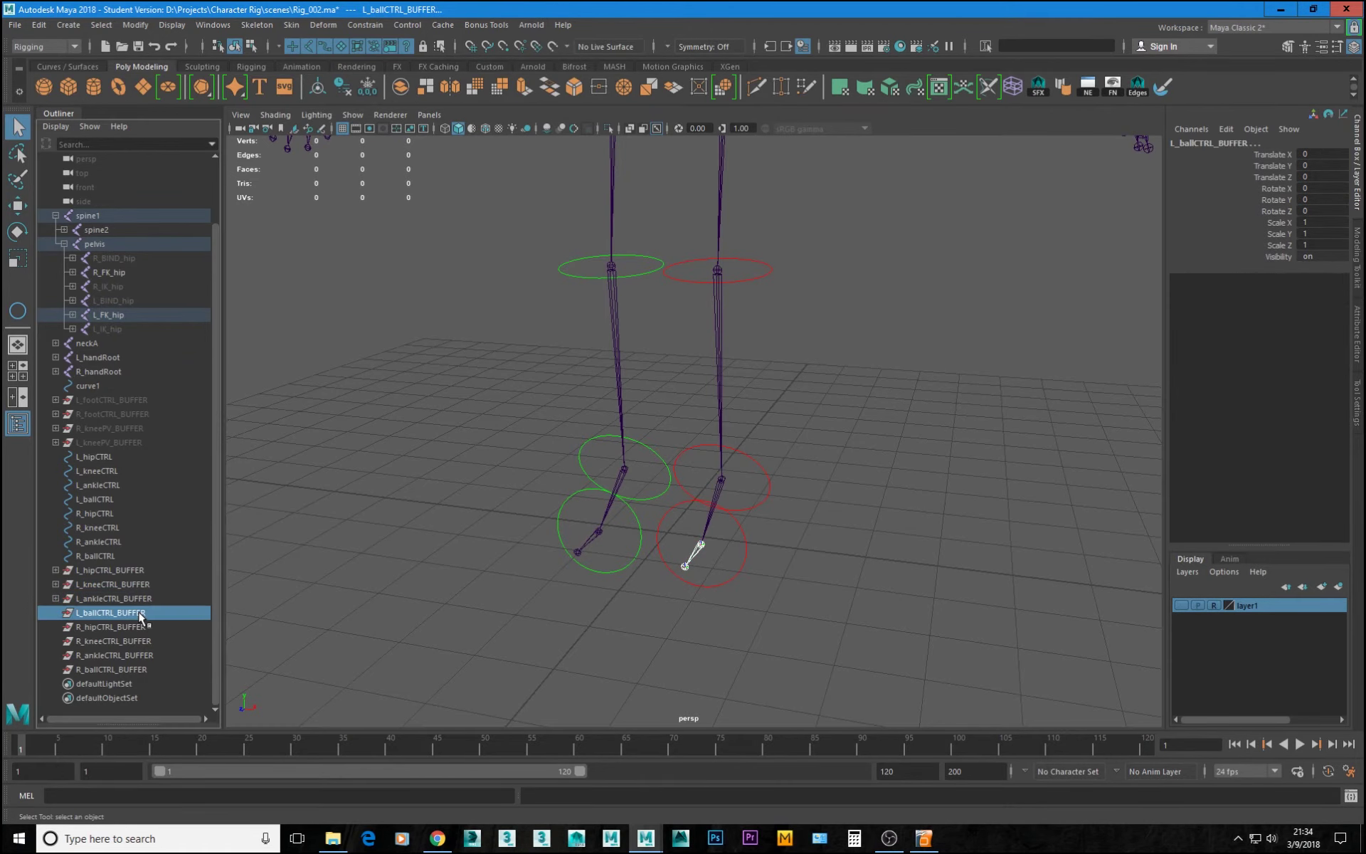
pyautogui.press('g')
# - Orient-constrain R_ballCTRL_BUFFER to the R_FK_ball joint and R_ankleCTRL_BUFFER to the right FK ankle joint
pyautogui.keyDown('alt'); pyautogui.moveTo(523, 569); pyautogui.dragTo(557, 632, button='middle'); pyautogui.keyUp('alt')
pyautogui.click(626, 592)
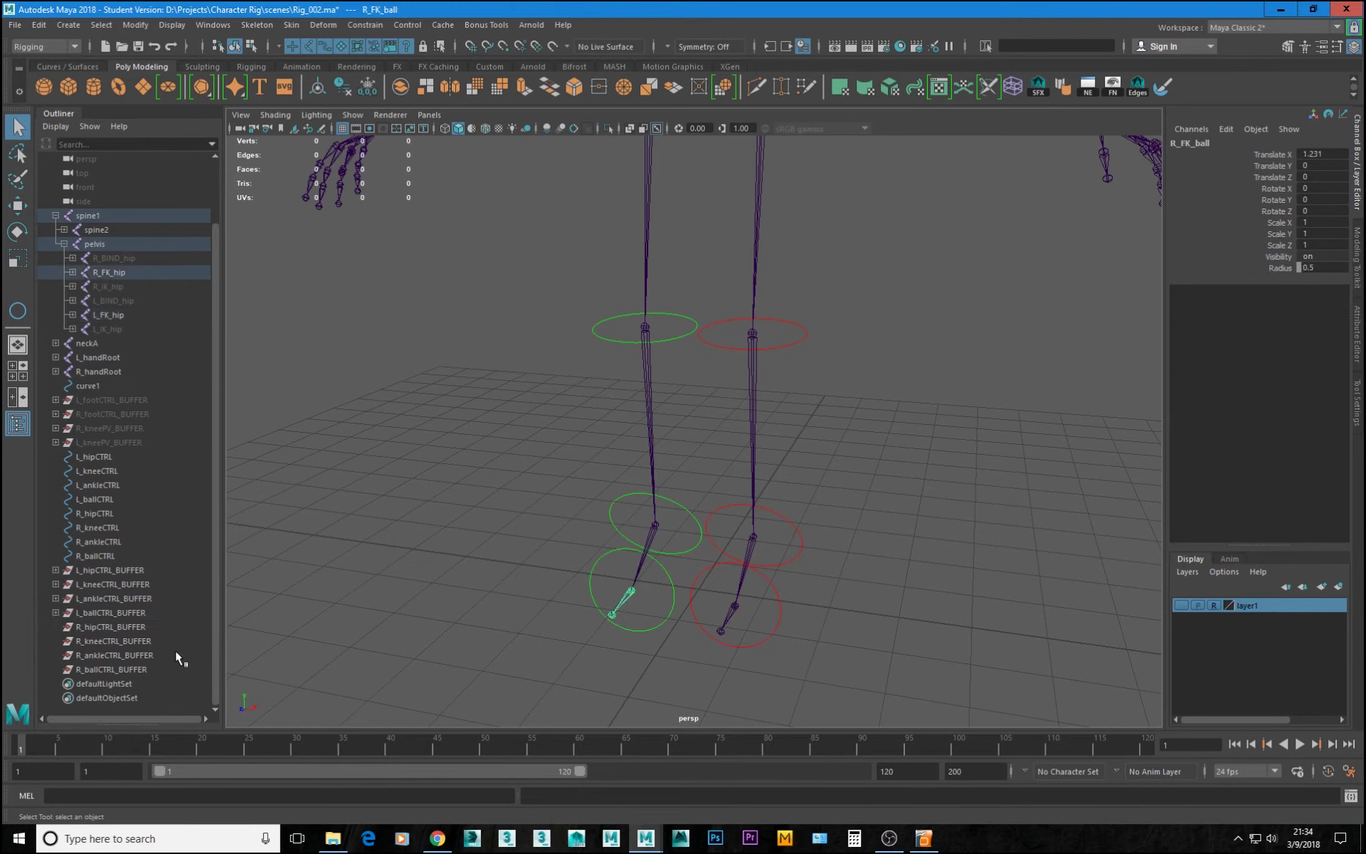
pyautogui.keyDown('ctrl'); pyautogui.click(112, 670); pyautogui.keyUp('ctrl')
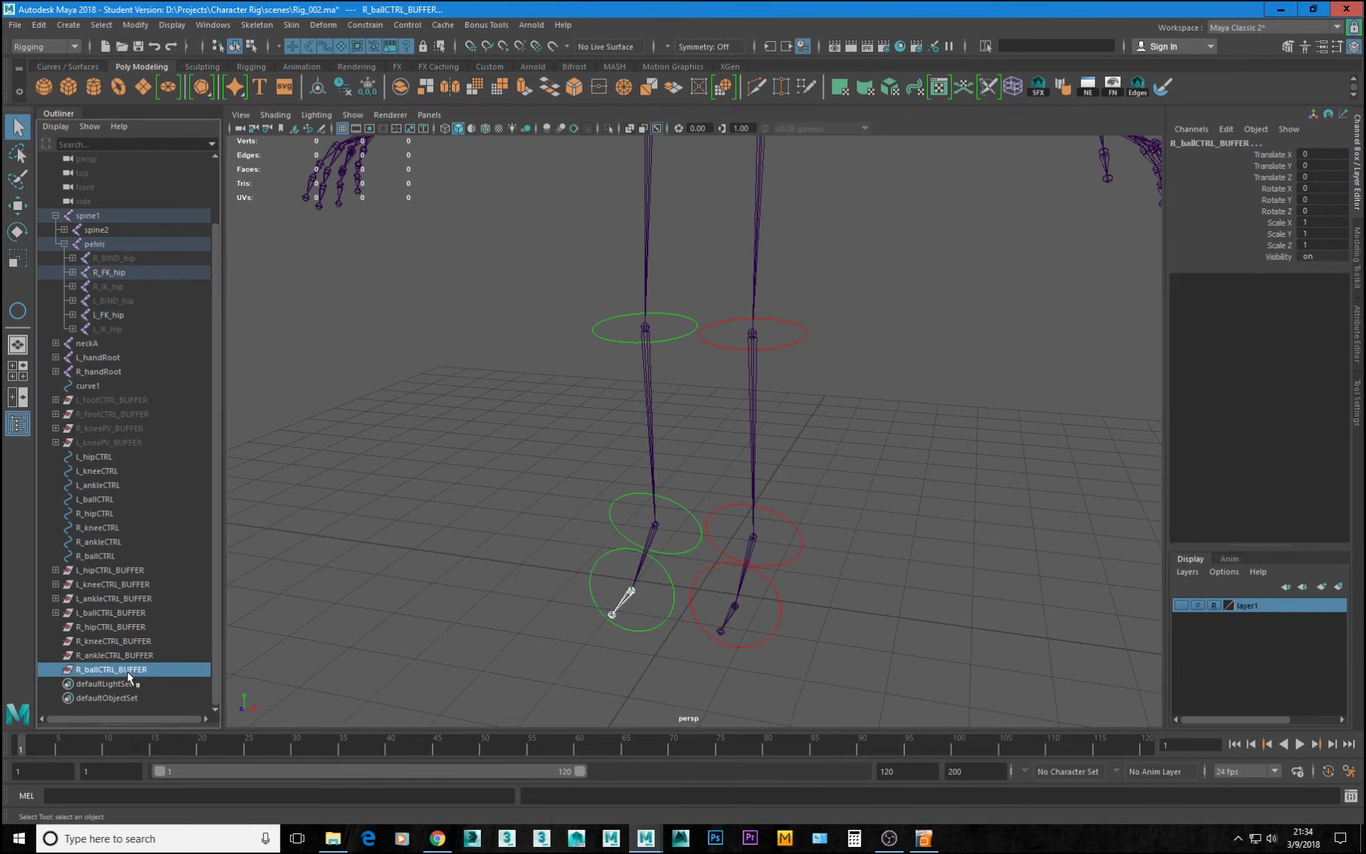
pyautogui.press('g')
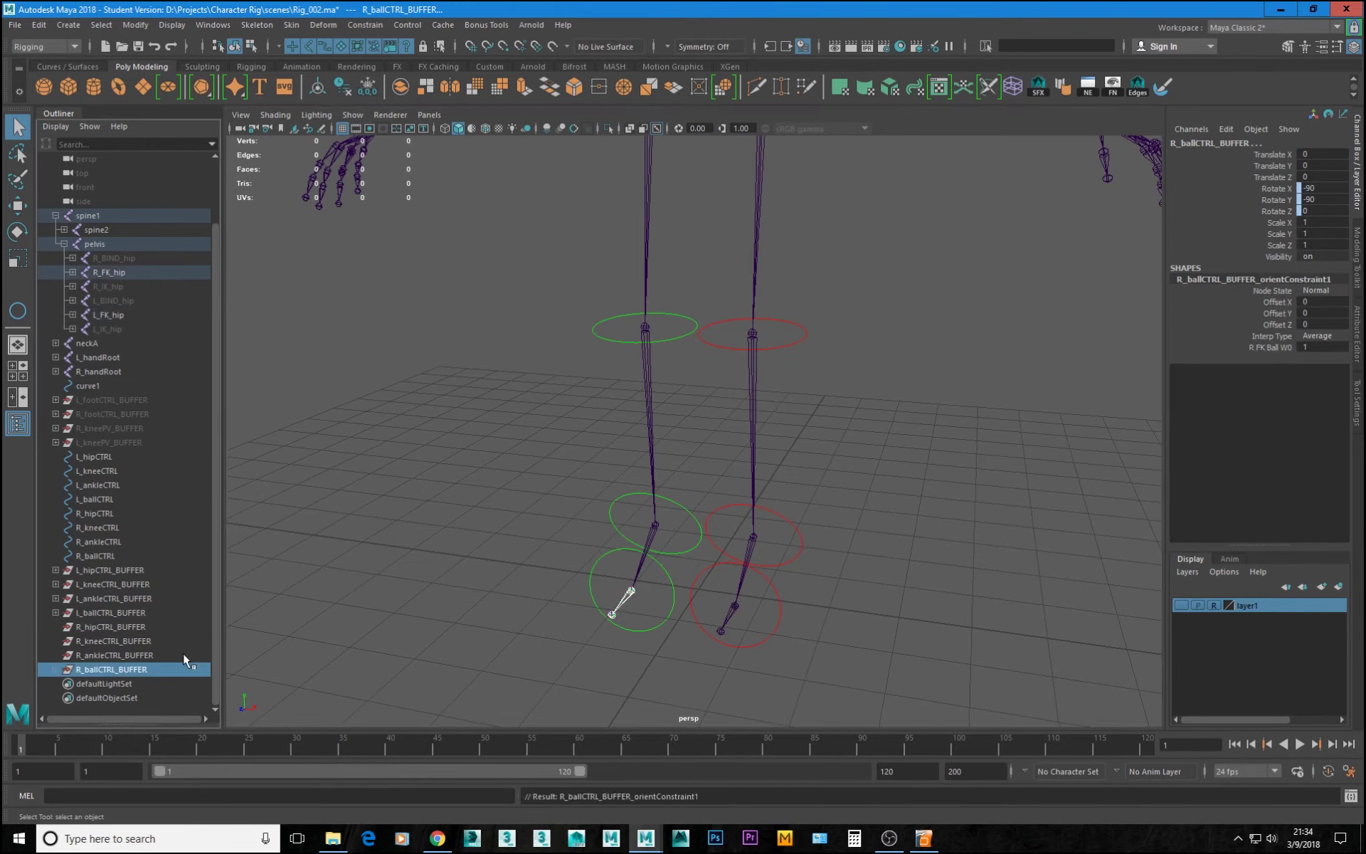
pyautogui.click(119, 655)
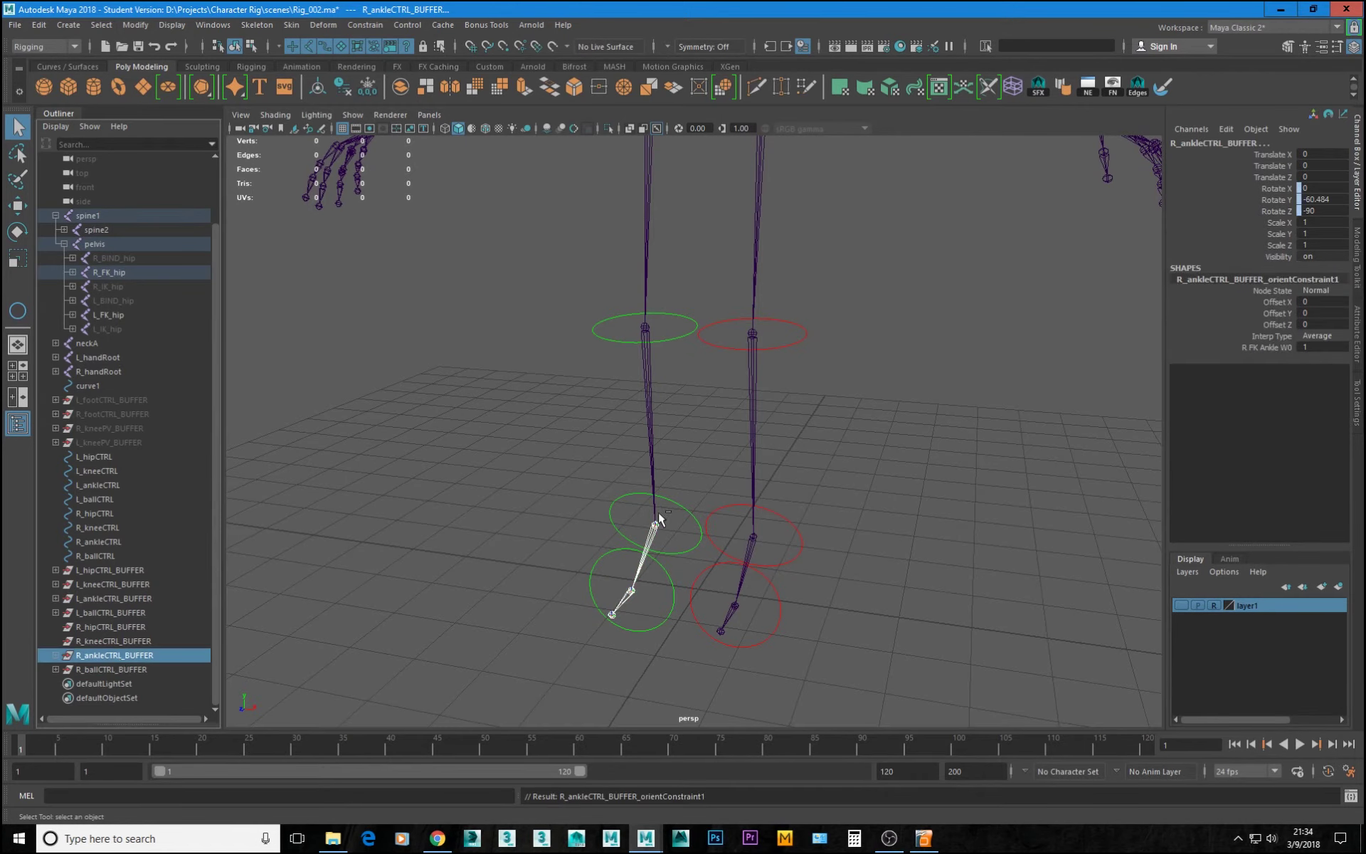
# - Orient-constrain R_kneeCTRL_BUFFER to the R_FK_knee joint and R_hipCTRL_BUFFER to the R_FK_hip joint
pyautogui.click(658, 475)
pyautogui.click(652, 464)
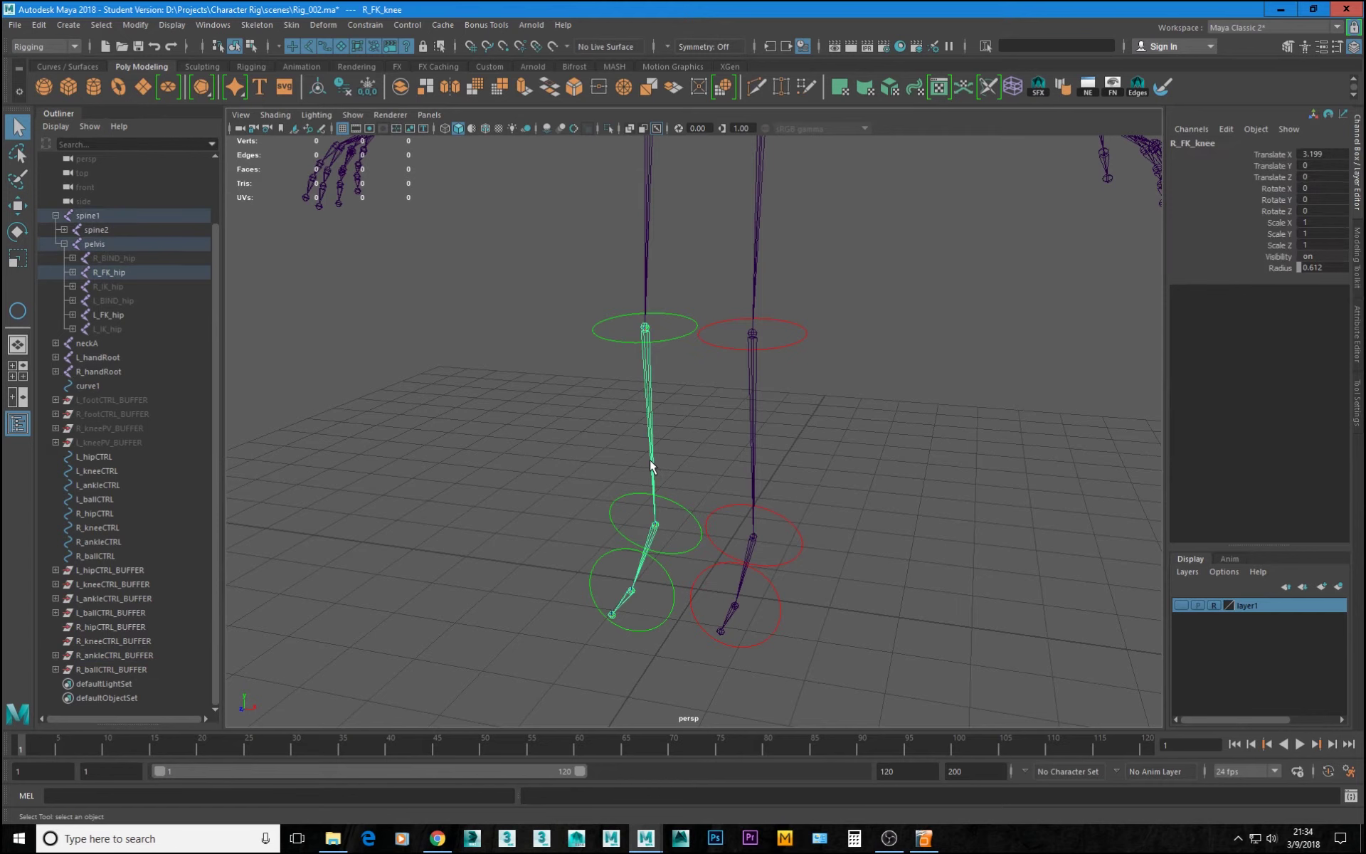
pyautogui.click(91, 640)
pyautogui.press('g')
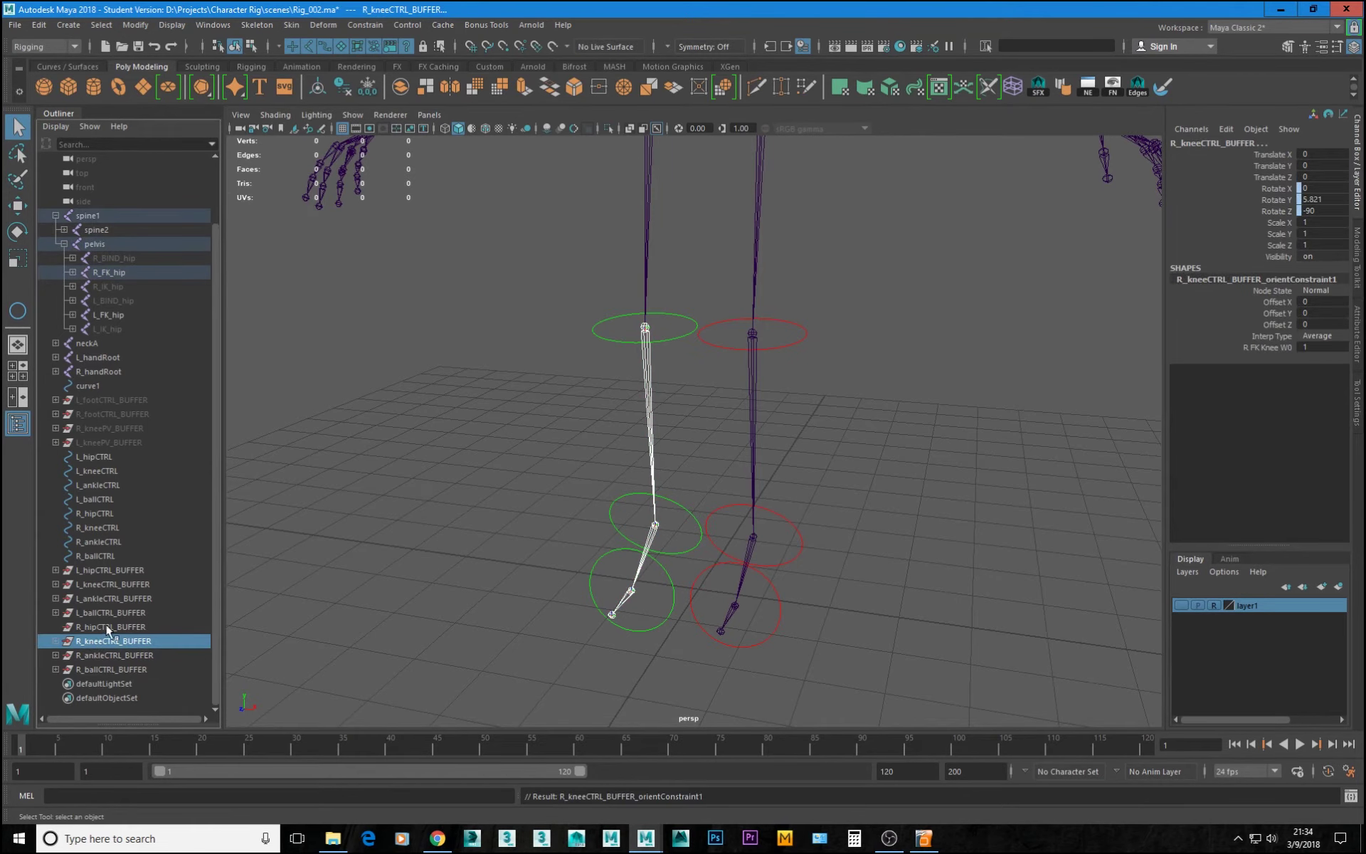
pyautogui.click(651, 224)
pyautogui.click(647, 219)
pyautogui.keyDown('alt'); pyautogui.moveTo(831, 388); pyautogui.dragTo(854, 594, button='middle'); pyautogui.keyUp('alt')
pyautogui.keyDown('ctrl'); pyautogui.click(77, 626); pyautogui.keyUp('ctrl')
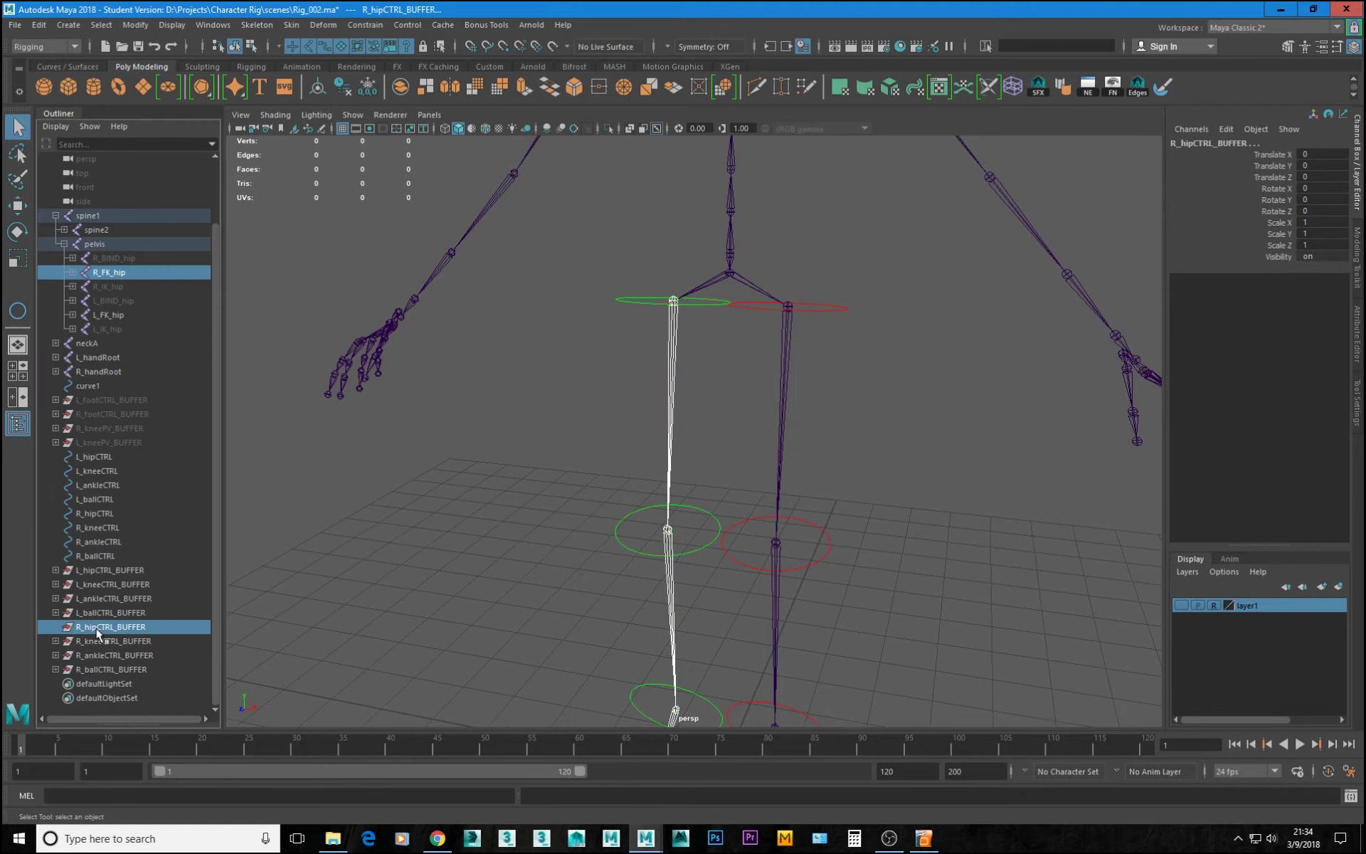
pyautogui.press('g')
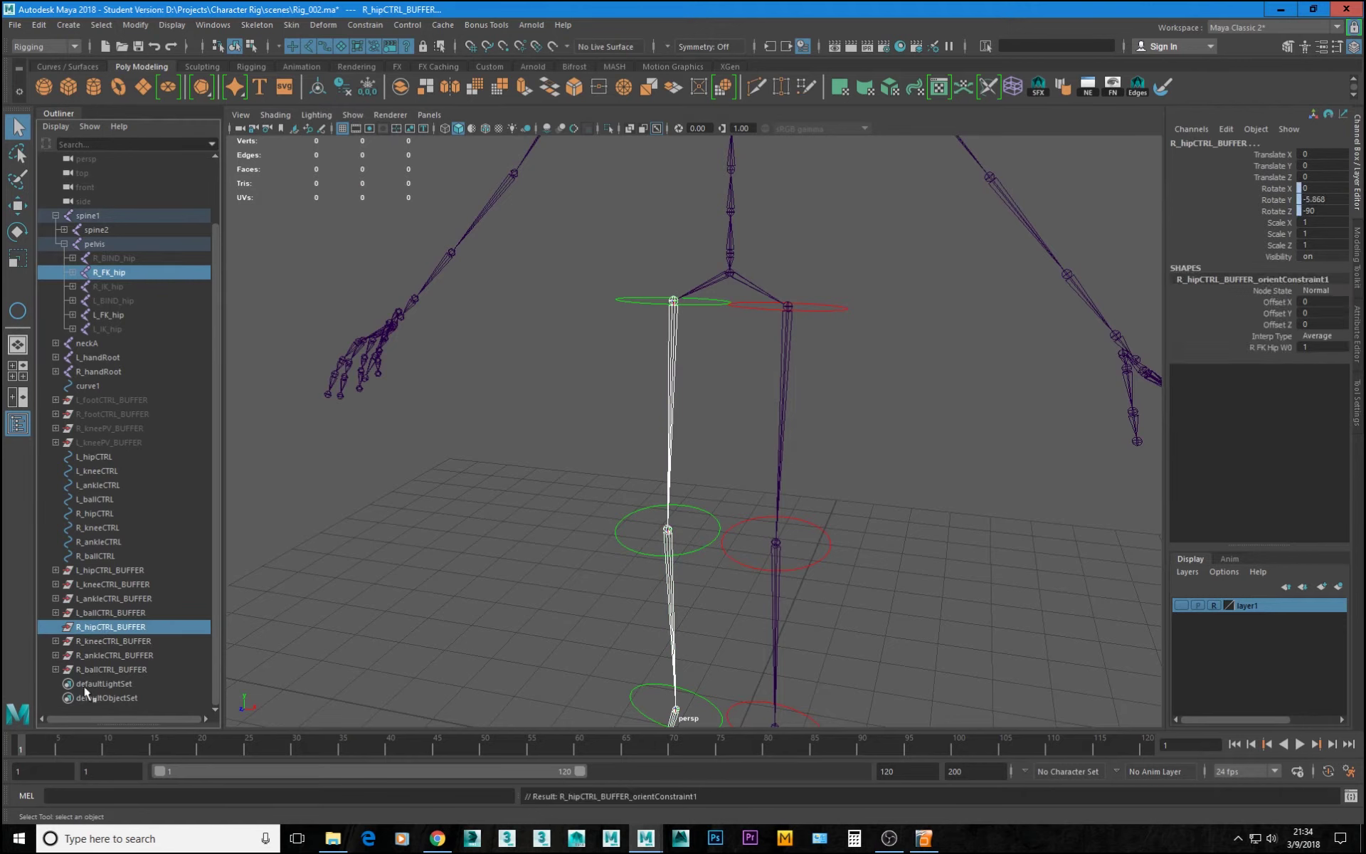
# - Check the axis orientation of each buffer group one by one, from R_ballCTRL_BUFFER up to L_hipCTRL_BUFFER
pyautogui.click(123, 669)
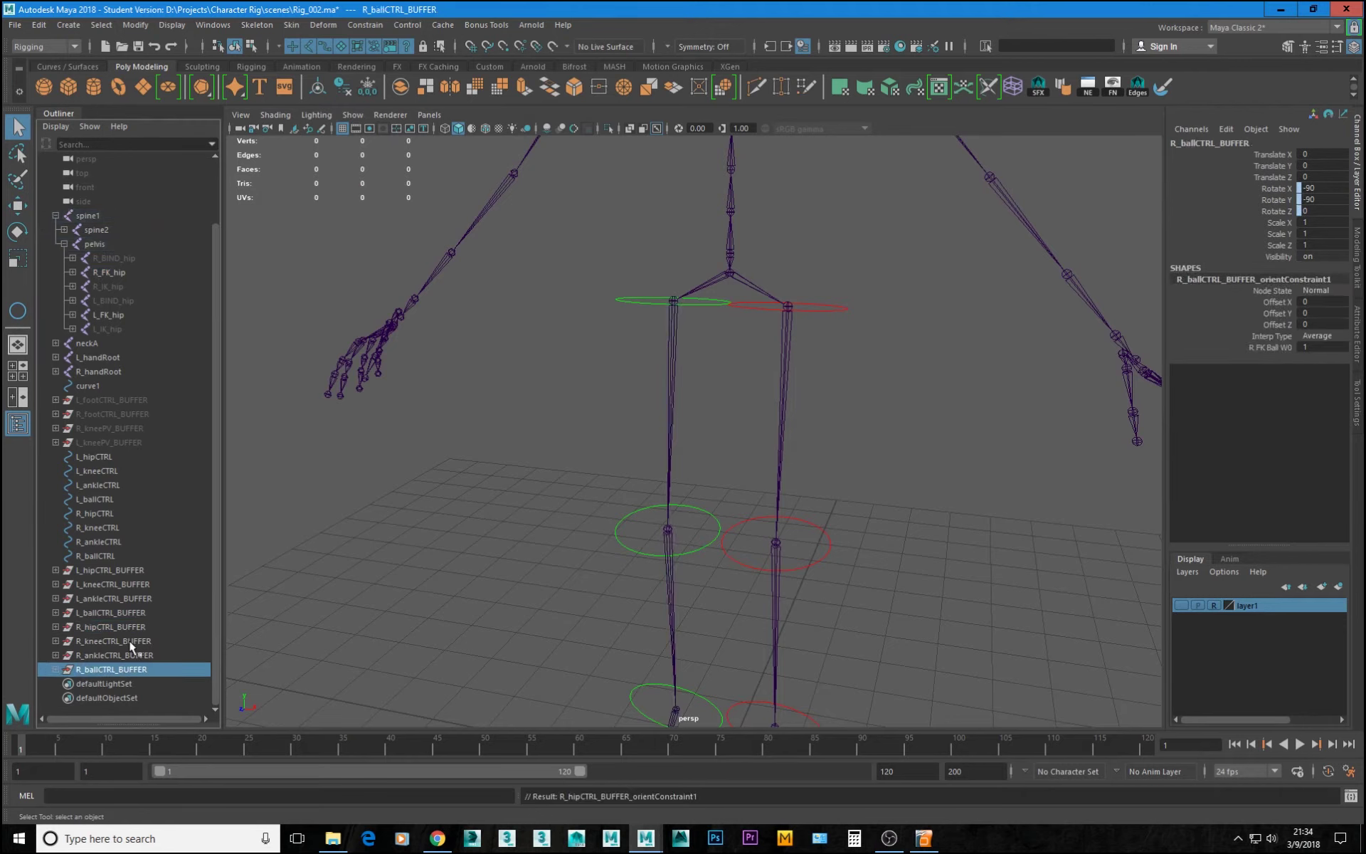
pyautogui.press('w')
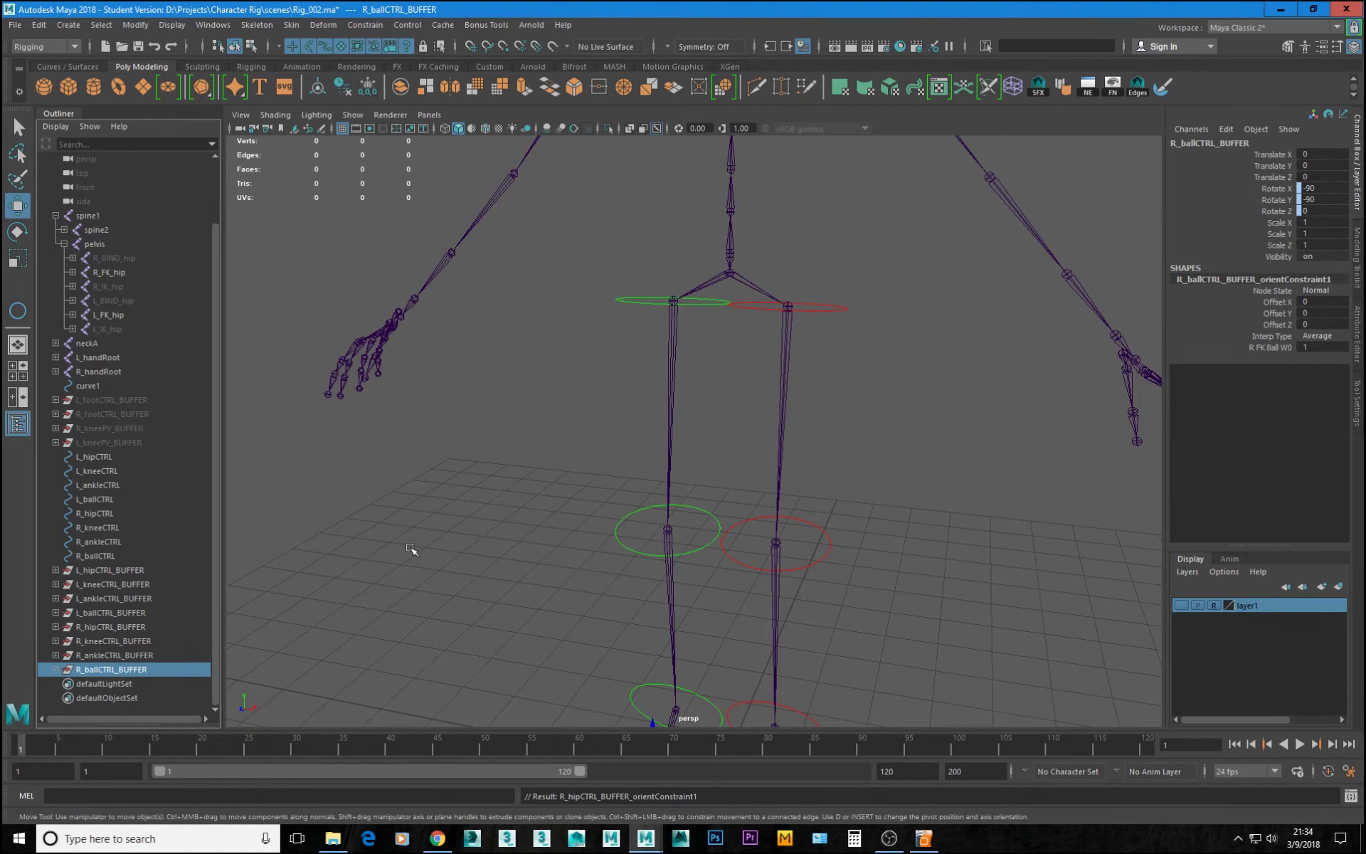
pyautogui.scroll(-3, 516, 566)
pyautogui.keyDown('alt'); pyautogui.moveTo(519, 567); pyautogui.dragTo(570, 496, button='middle'); pyautogui.keyUp('alt')
pyautogui.press('Up')
pyautogui.press('Up')
pyautogui.press('Up')
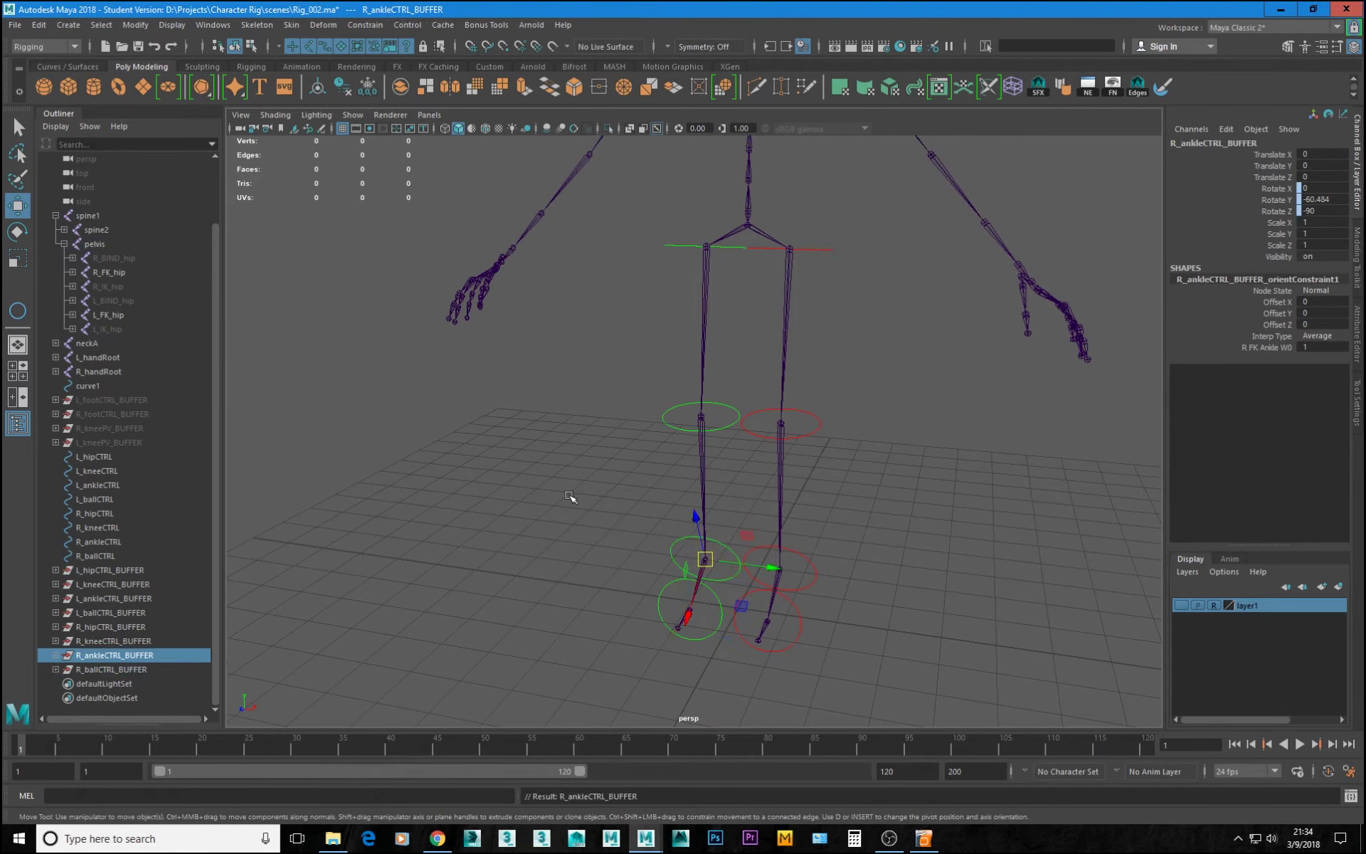
pyautogui.press('Up')
pyautogui.press('Up')
pyautogui.press('Up')
pyautogui.press('Up')
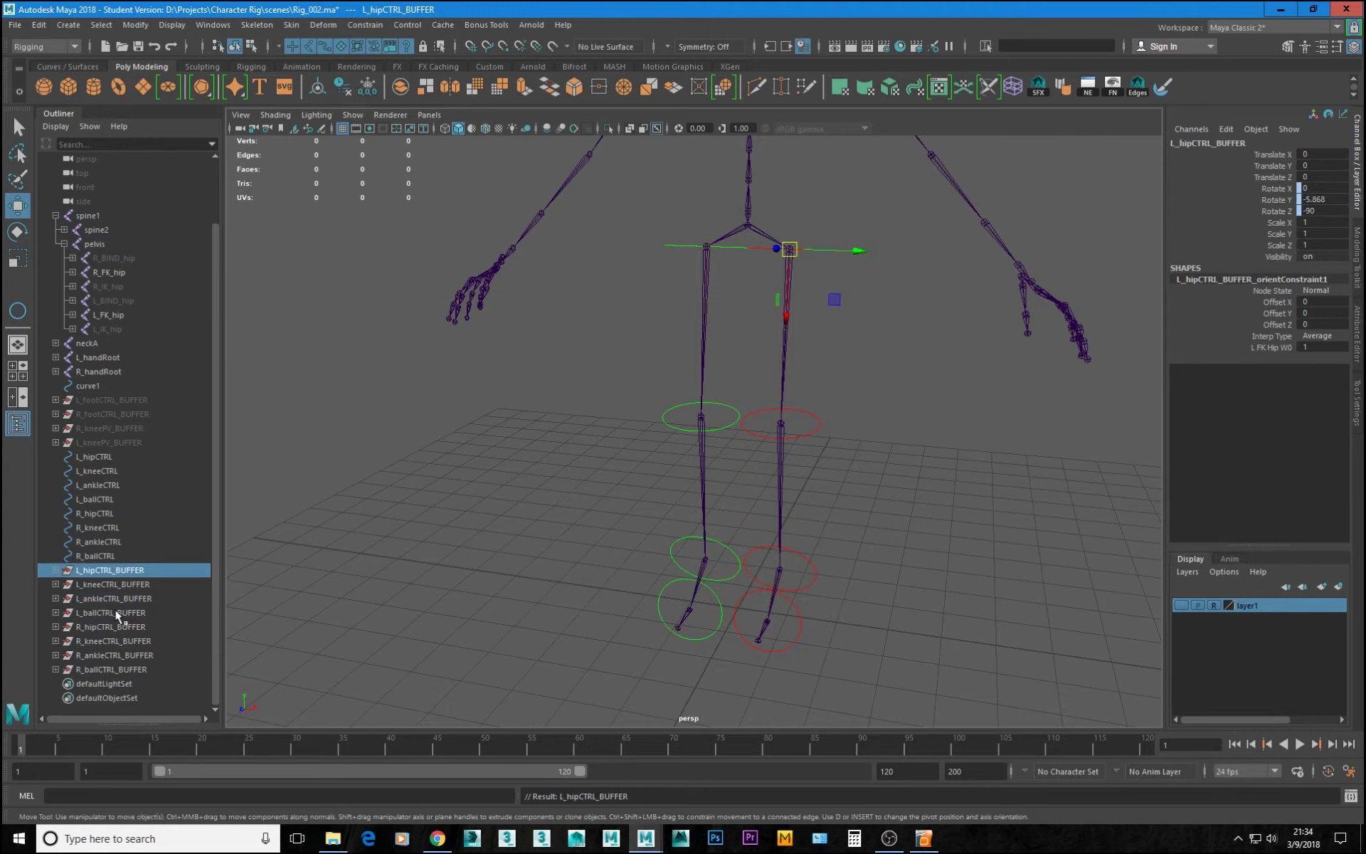
# - Delete the orient constraints under the seven buffer groups from L_kneeCTRL_BUFFER to R_ballCTRL_BUFFER
pyautogui.click(55, 654)
pyautogui.click(55, 640)
pyautogui.click(55, 626)
pyautogui.click(55, 612)
pyautogui.click(55, 597)
pyautogui.click(56, 583)
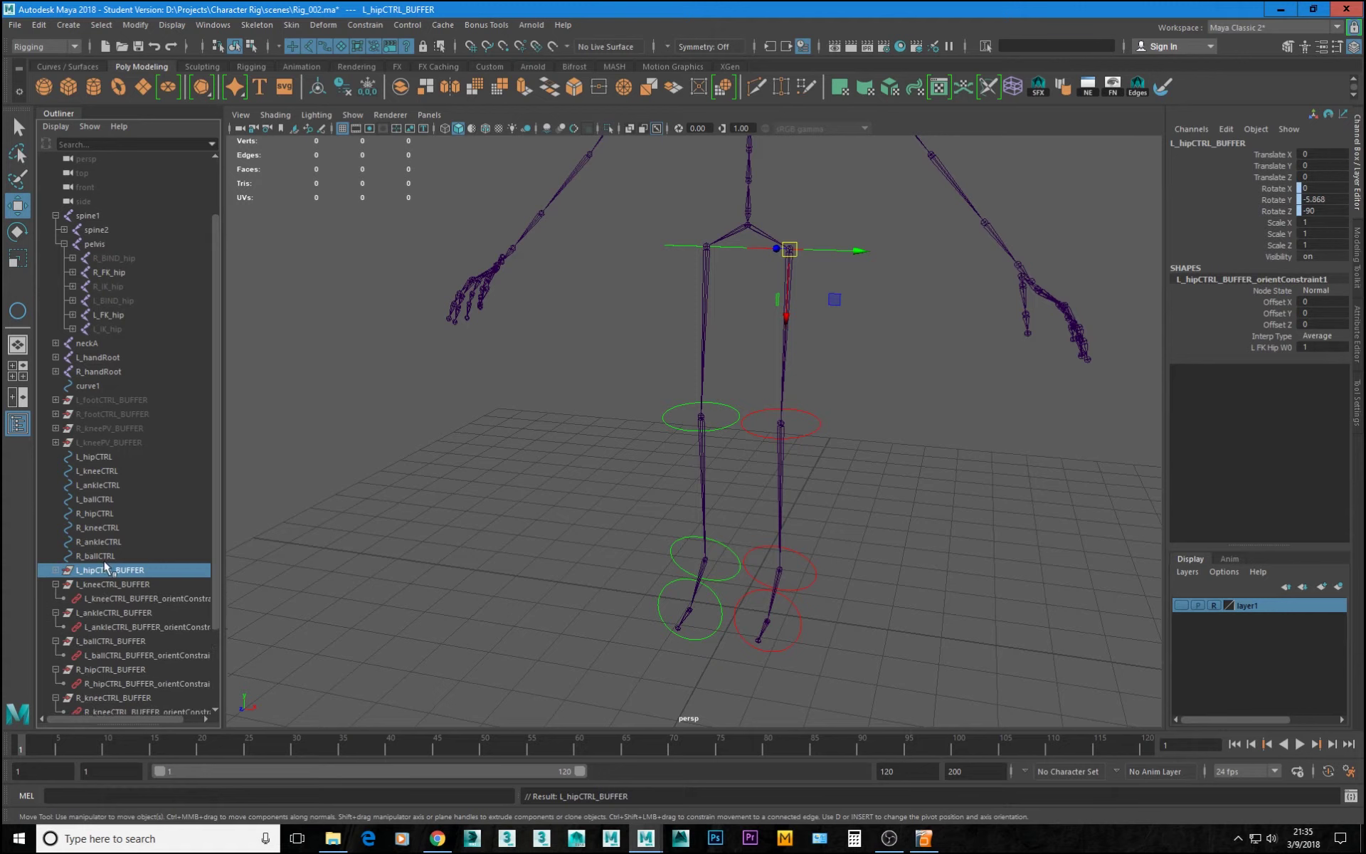
pyautogui.scroll(-3, 99, 580)
pyautogui.click(151, 669)
pyautogui.keyDown('ctrl'); pyautogui.click(152, 640); pyautogui.keyUp('ctrl')
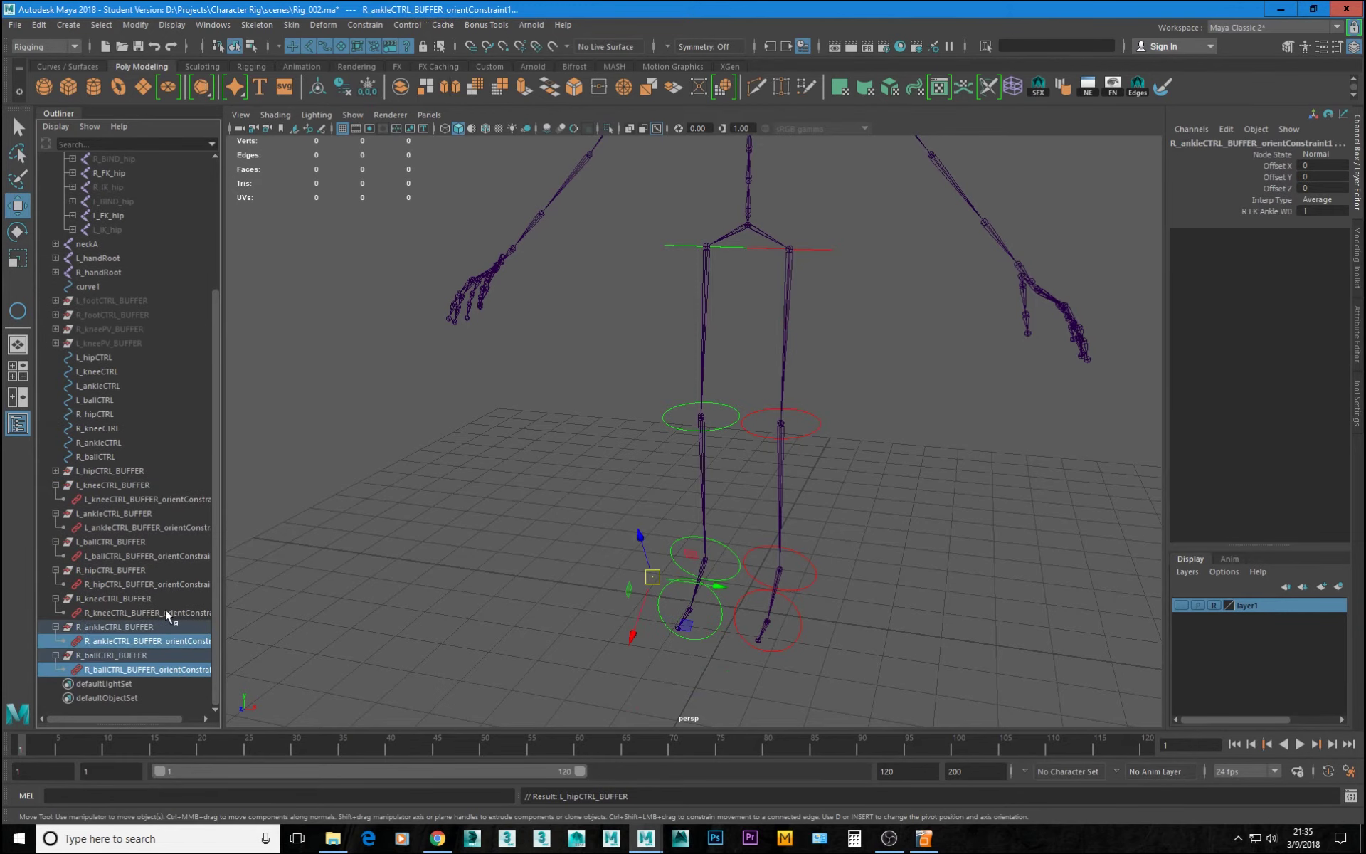
pyautogui.keyDown('ctrl'); pyautogui.click(165, 611); pyautogui.keyUp('ctrl')
pyautogui.keyDown('ctrl'); pyautogui.click(164, 579); pyautogui.keyUp('ctrl')
pyautogui.keyDown('ctrl'); pyautogui.click(168, 556); pyautogui.keyUp('ctrl')
pyautogui.keyDown('ctrl'); pyautogui.click(176, 527); pyautogui.keyUp('ctrl')
pyautogui.keyDown('ctrl'); pyautogui.click(186, 498); pyautogui.keyUp('ctrl')
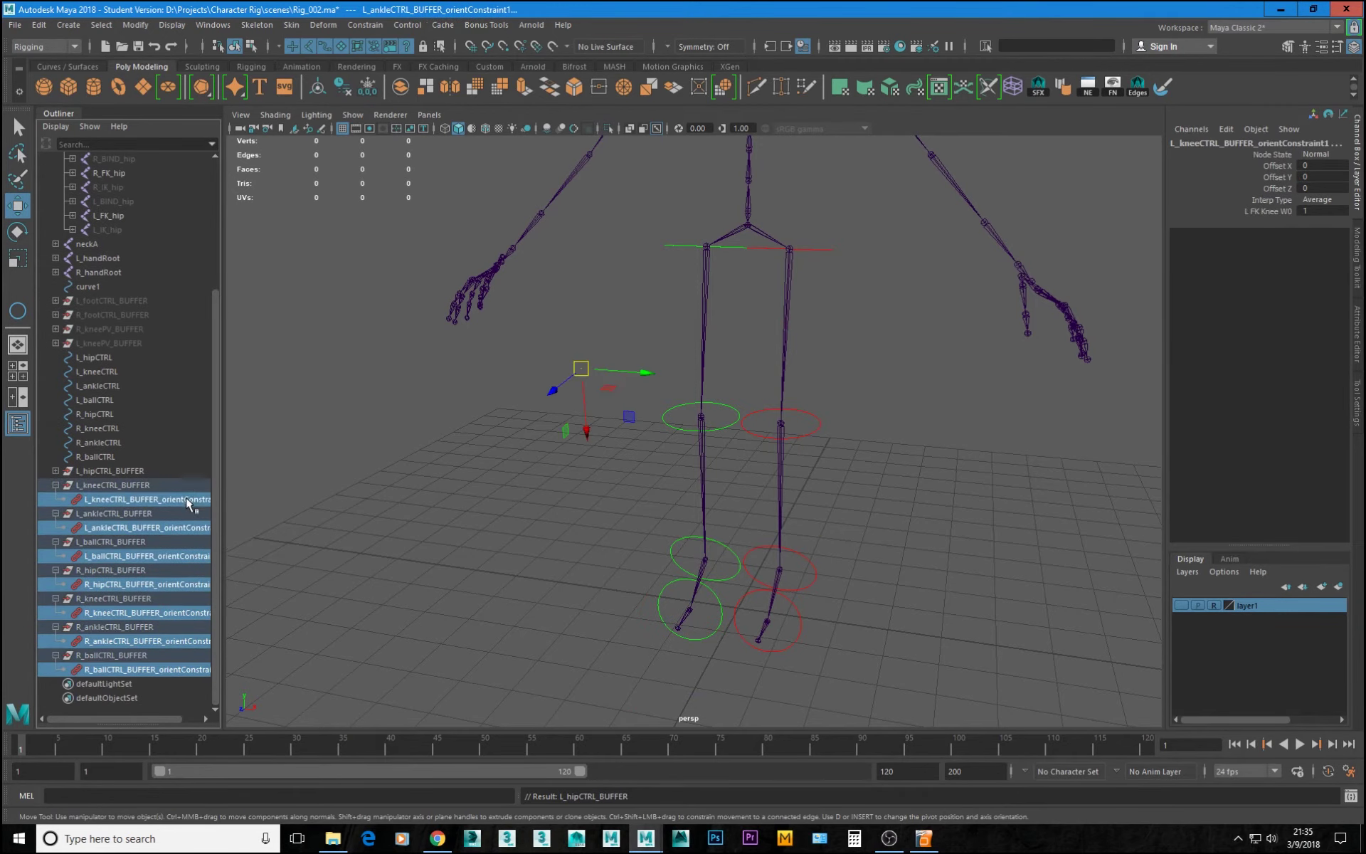
pyautogui.press('Delete')
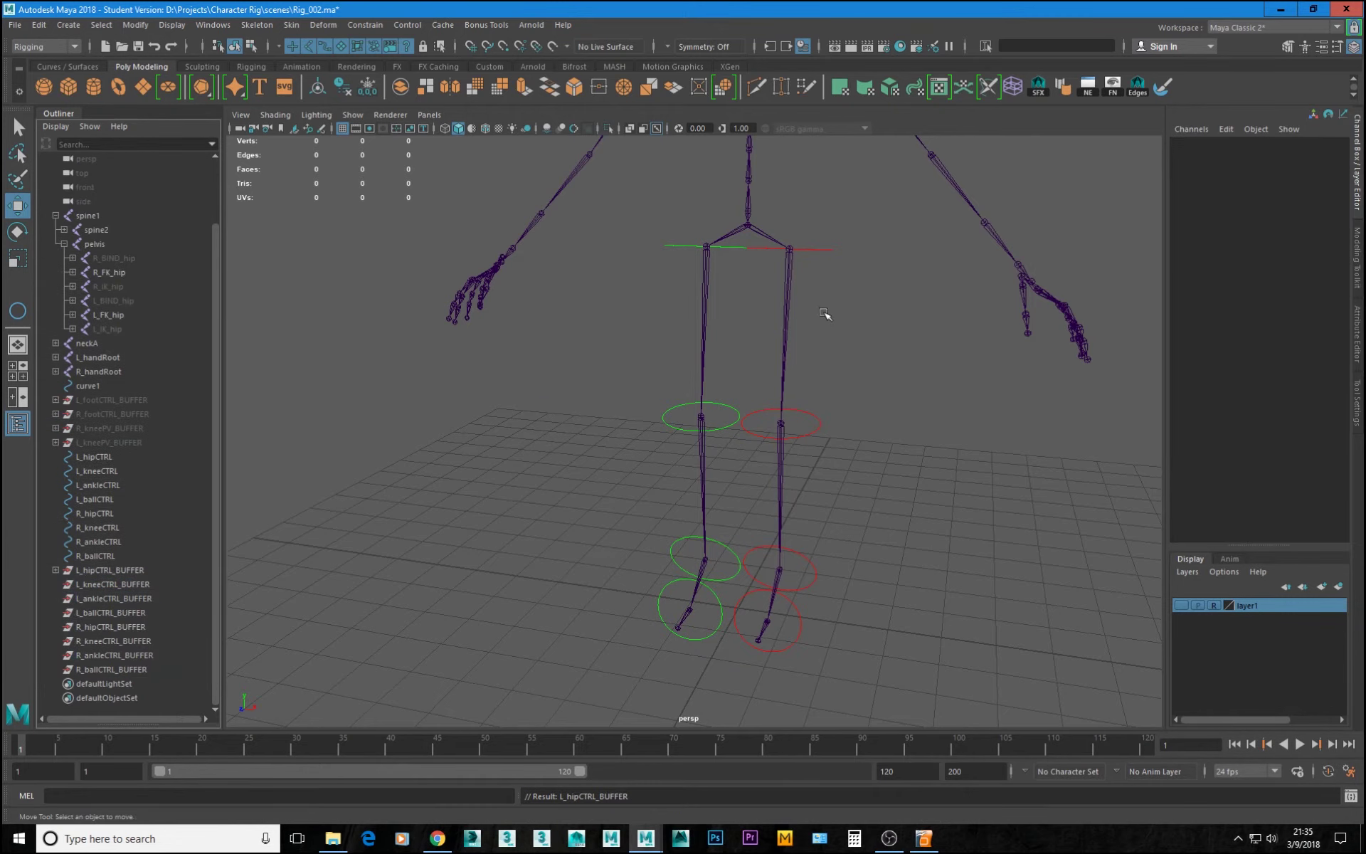
# - Delete the remaining orient constraint under L_hipCTRL_BUFFER
pyautogui.click(55, 570)
pyautogui.click(128, 585)
pyautogui.press('Delete')
# - Compare the rotation values of L_hipCTRL and L_hipCTRL_BUFFER at the left hip joint
pyautogui.keyDown('alt'); pyautogui.moveTo(961, 296); pyautogui.dragTo(922, 428, button='middle'); pyautogui.keyUp('alt')
pyautogui.scroll(3, 883, 445)
pyautogui.keyDown('alt'); pyautogui.moveTo(839, 462); pyautogui.dragTo(830, 494); pyautogui.keyUp('alt')
pyautogui.moveTo(671, 407); pyautogui.dragTo(704, 470)
pyautogui.keyDown('alt'); pyautogui.moveTo(716, 488); pyautogui.dragTo(762, 455, button='middle'); pyautogui.keyUp('alt')
pyautogui.moveTo(790, 483)
pyautogui.keyDown('alt'); pyautogui.mouseDown()
pyautogui.moveTo(740, 505)
pyautogui.moveTo(774, 505)
pyautogui.mouseUp(); pyautogui.keyUp('alt')
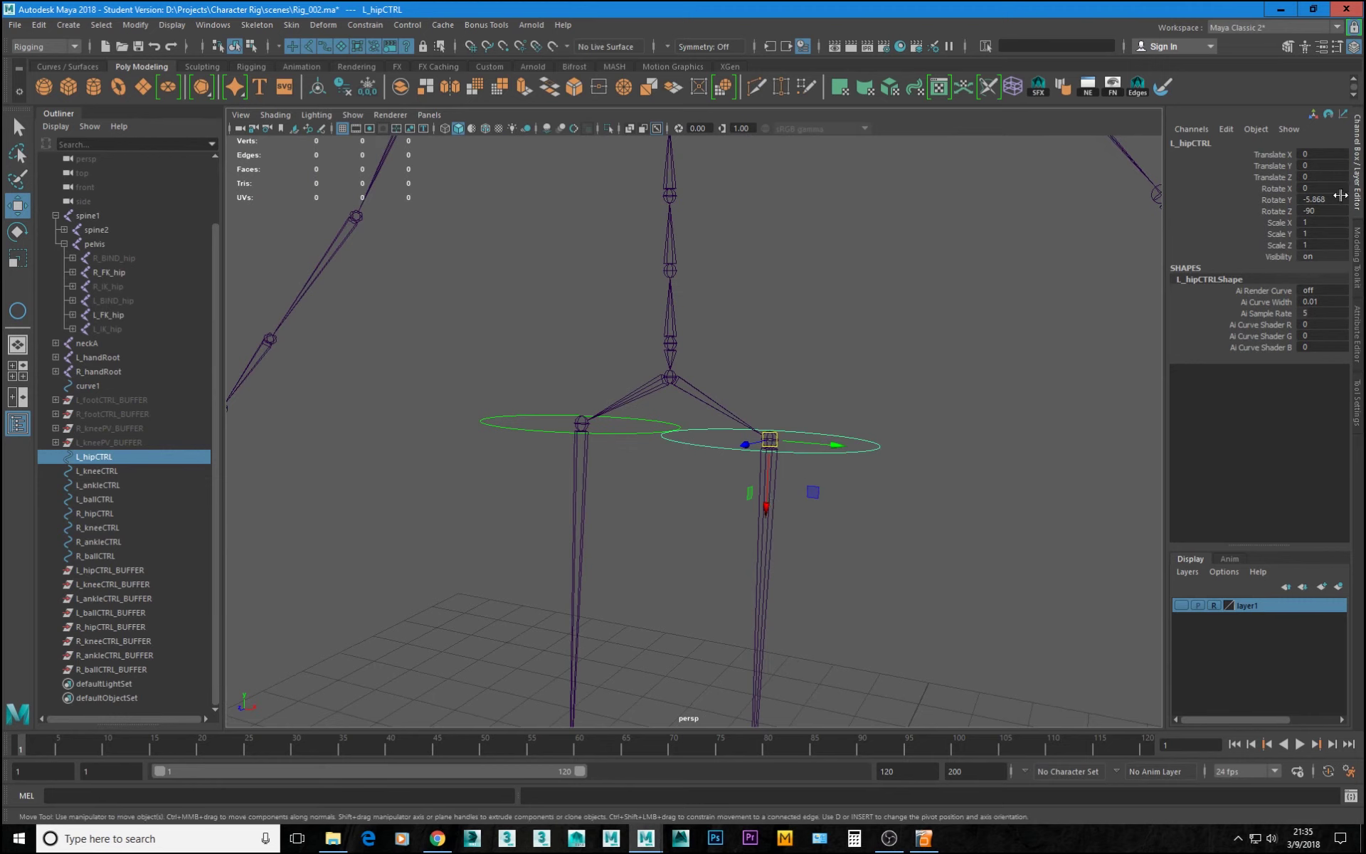
pyautogui.click(109, 568)
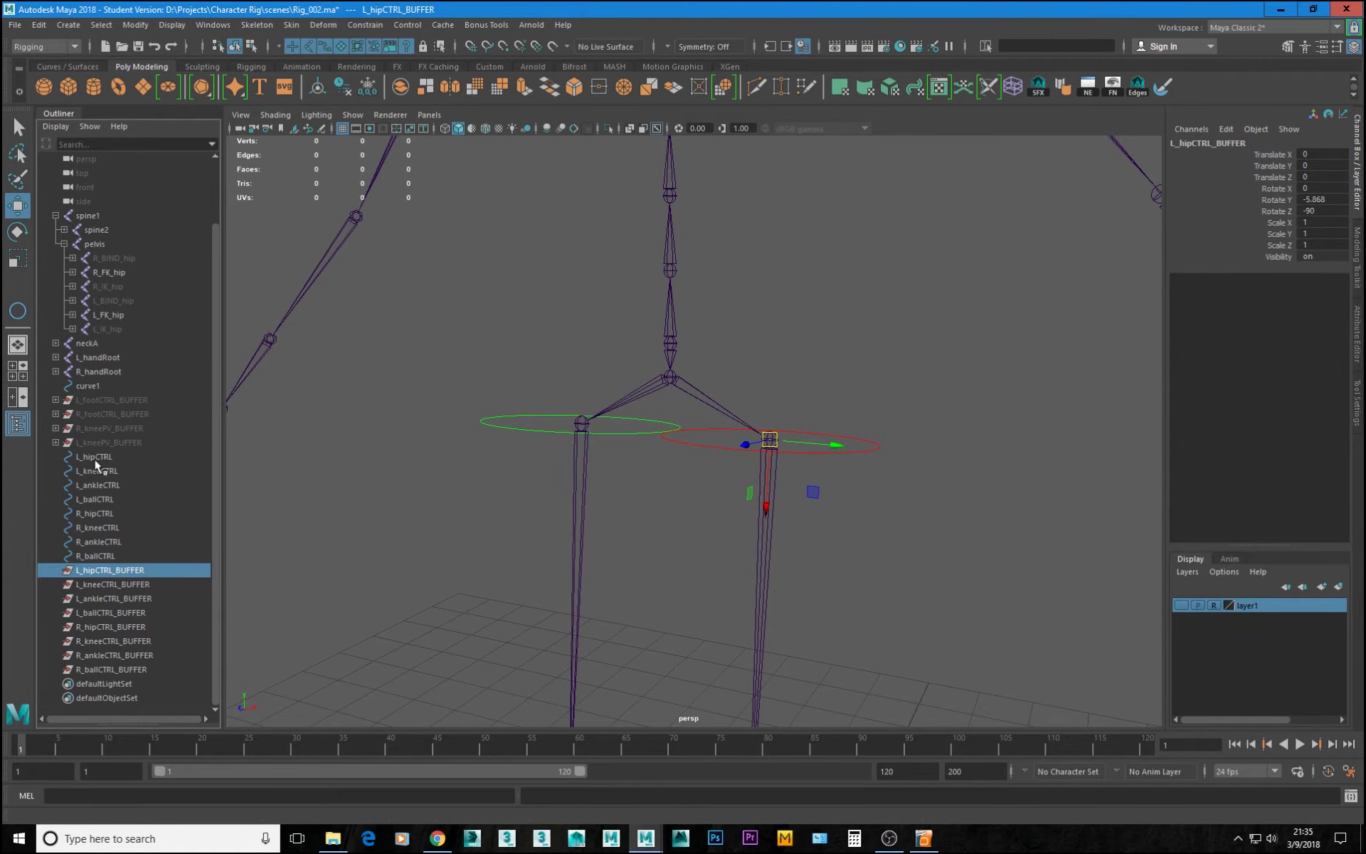
pyautogui.keyDown('alt'); pyautogui.moveTo(998, 489); pyautogui.dragTo(451, 467, button='right'); pyautogui.keyUp('alt')
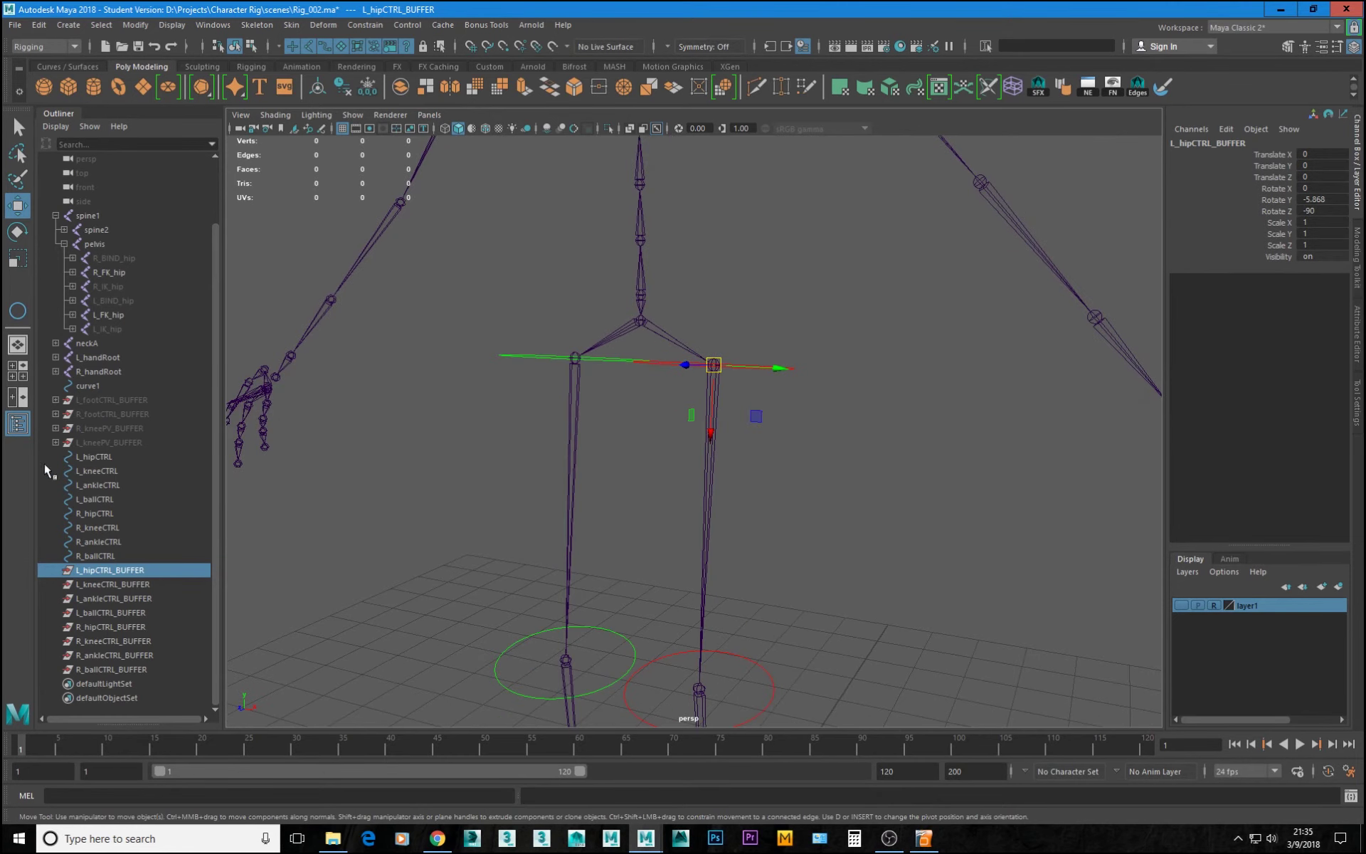
# - Parent L_hipCTRL under L_hipCTRL_BUFFER and compare the transform values of the control and its buffer
pyautogui.click(95, 456)
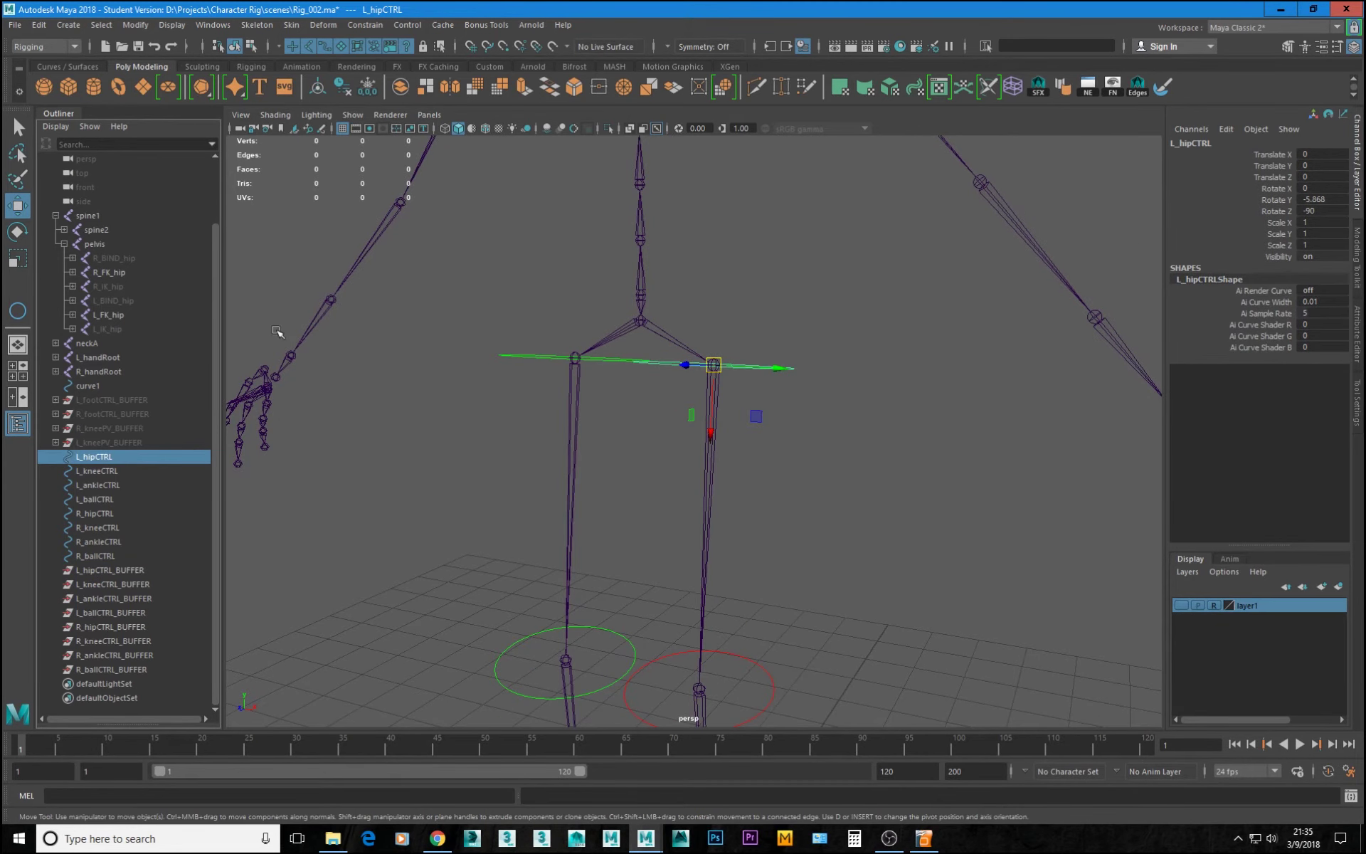
pyautogui.moveTo(85, 455); pyautogui.dragTo(118, 571, button='middle')
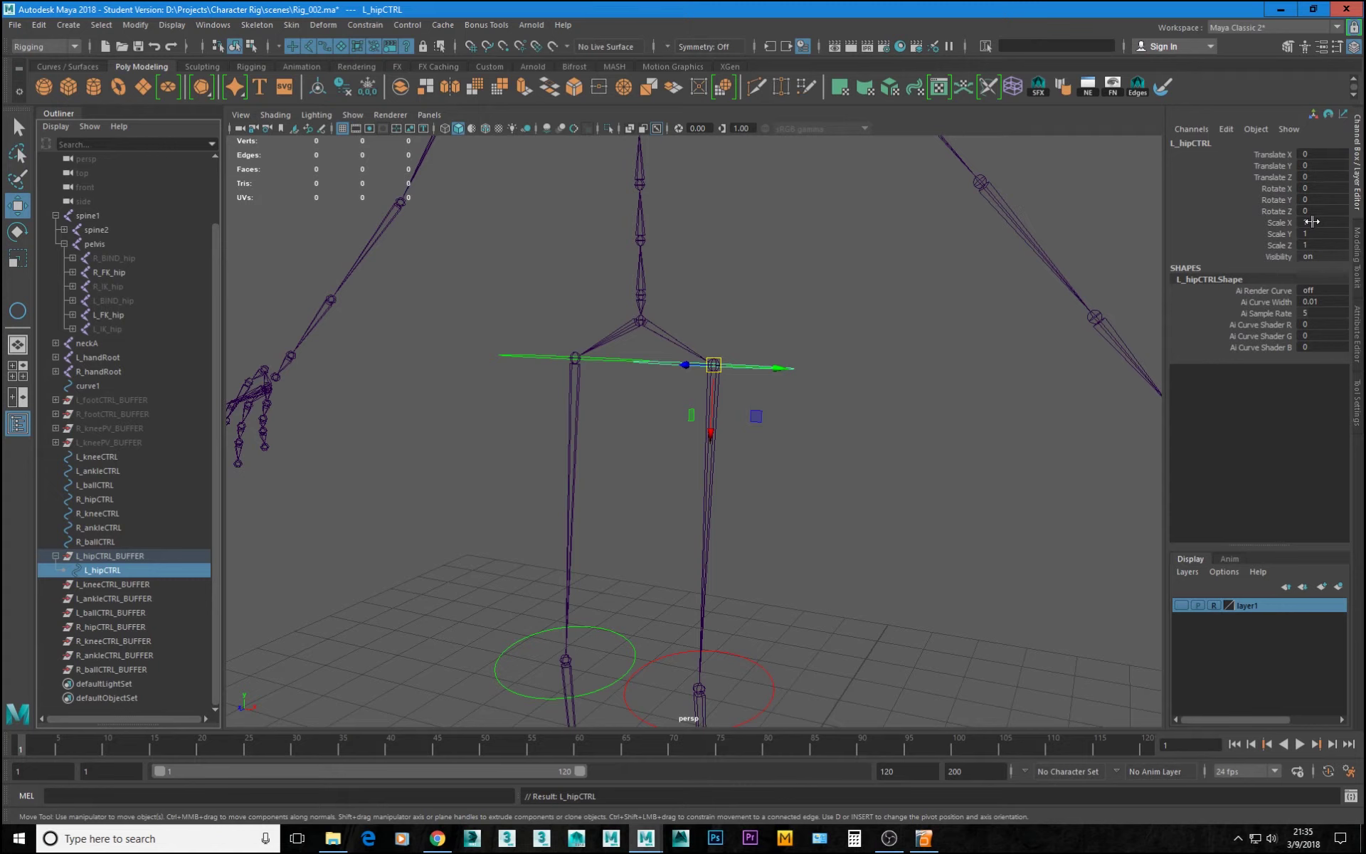
pyautogui.click(95, 558)
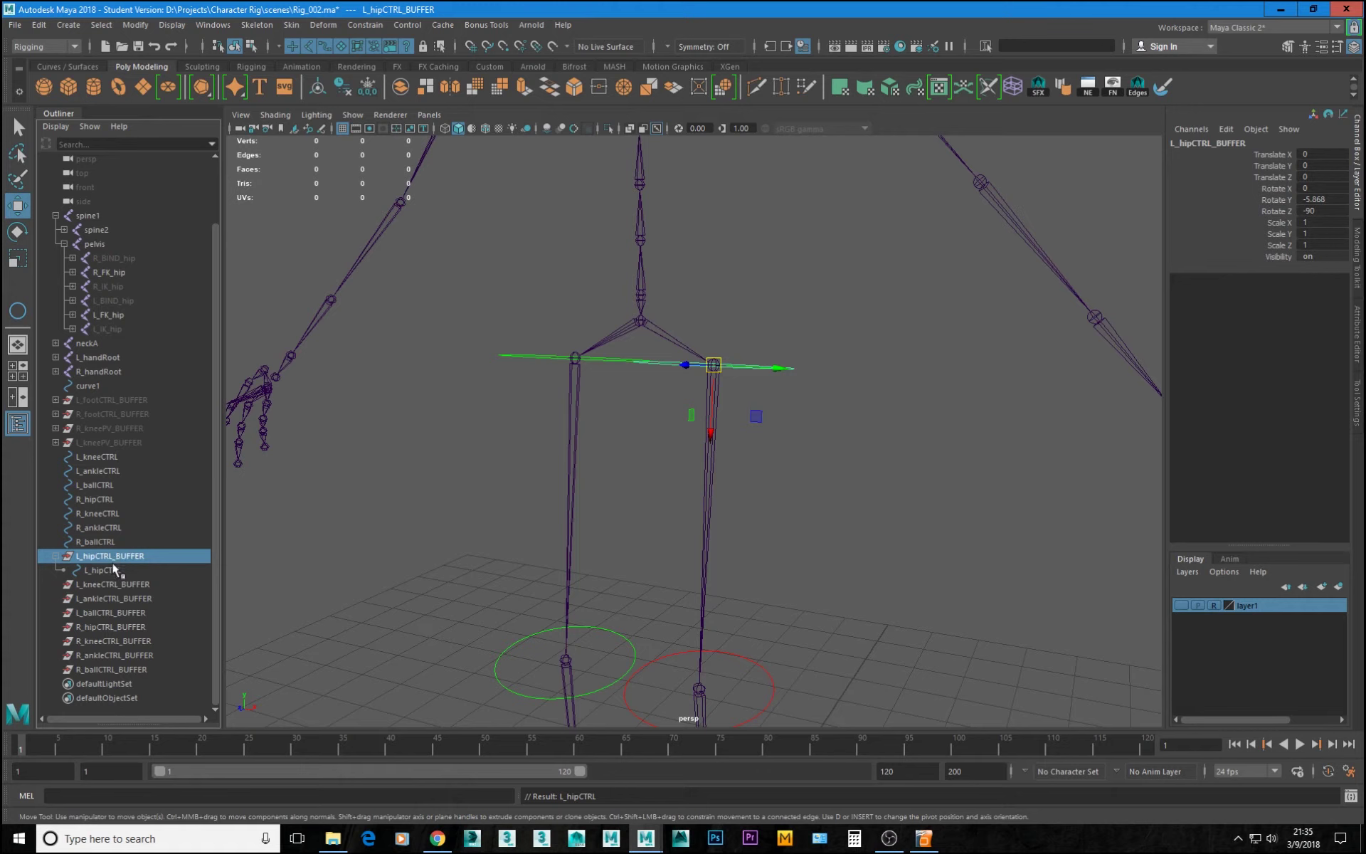
pyautogui.click(113, 570)
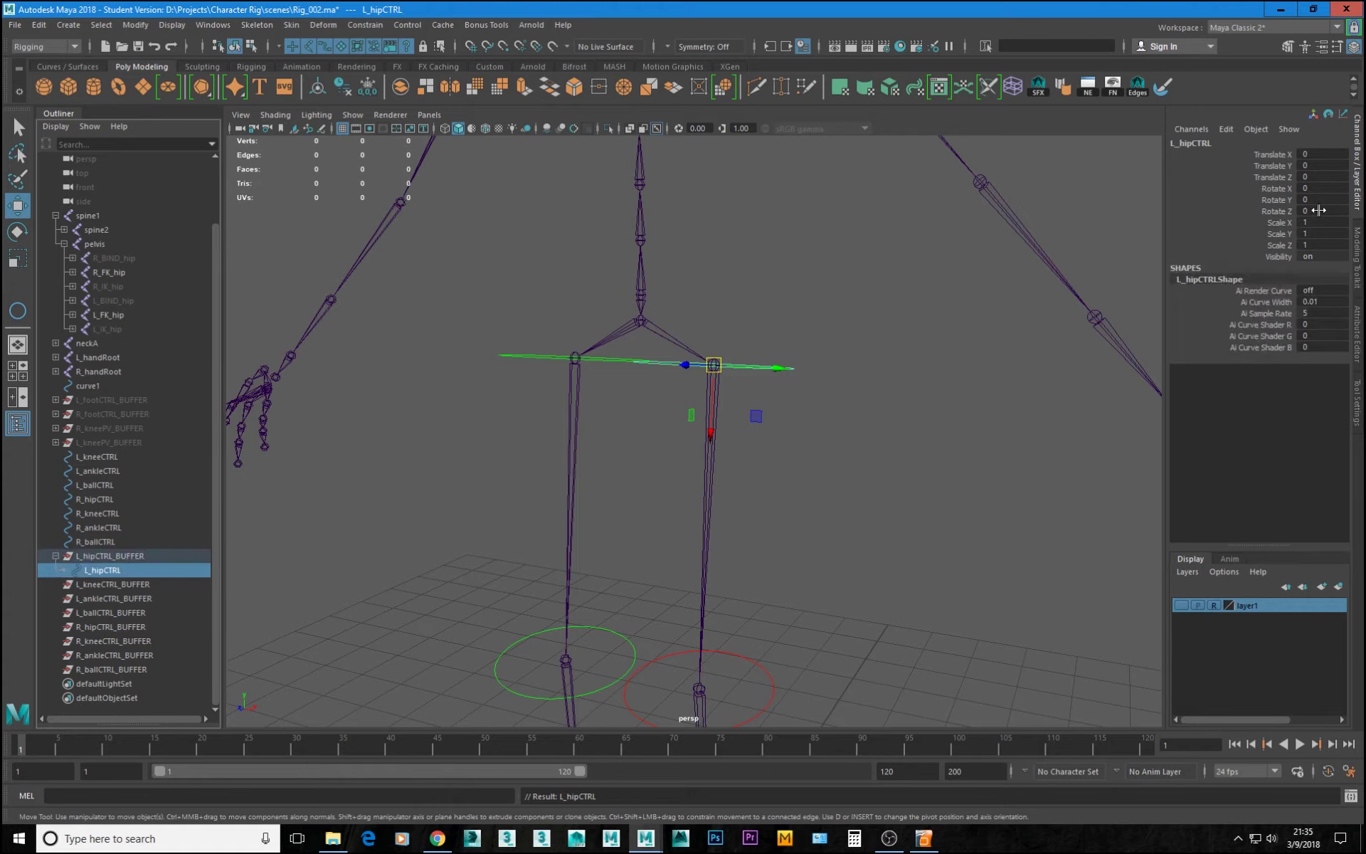
pyautogui.click(129, 556)
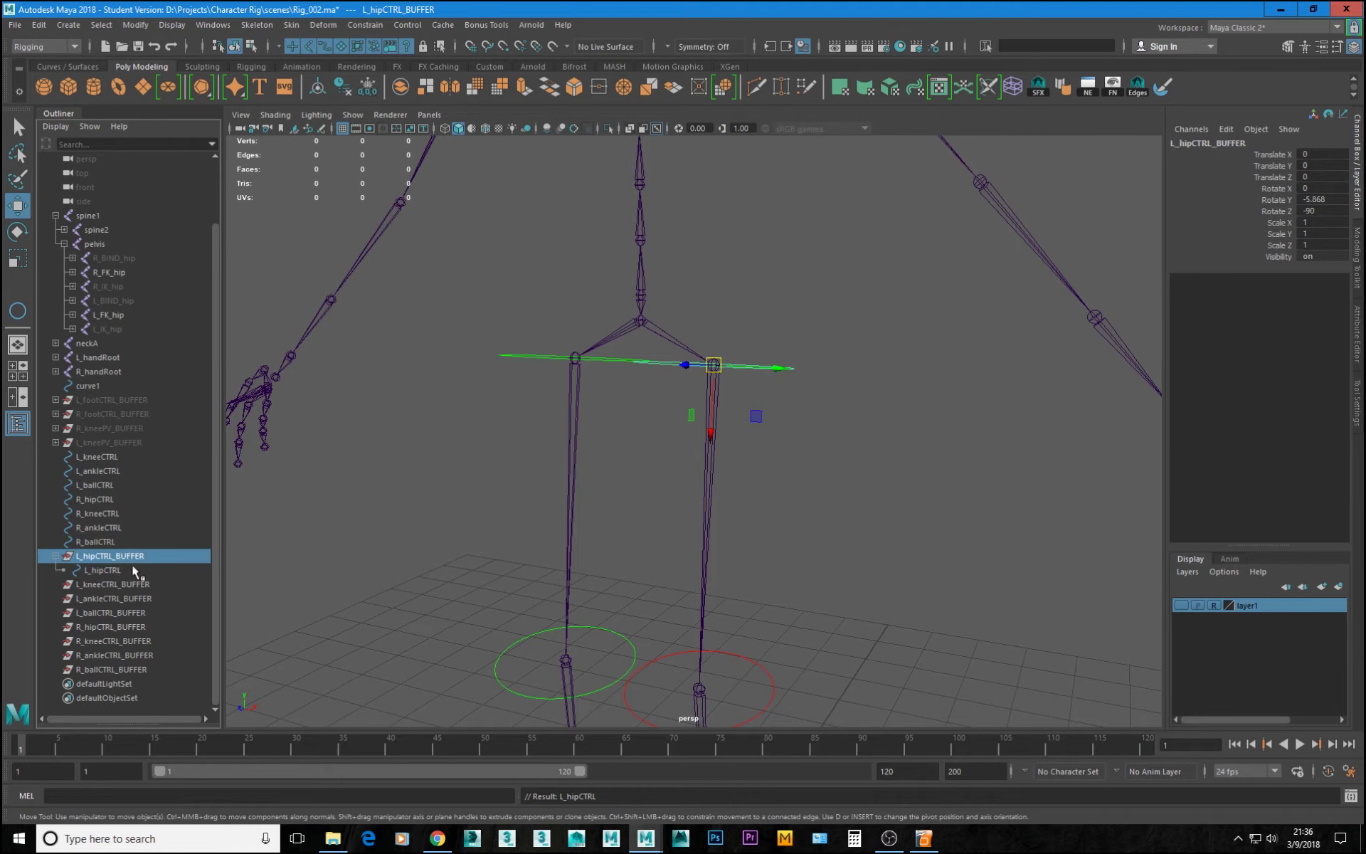
pyautogui.click(103, 571)
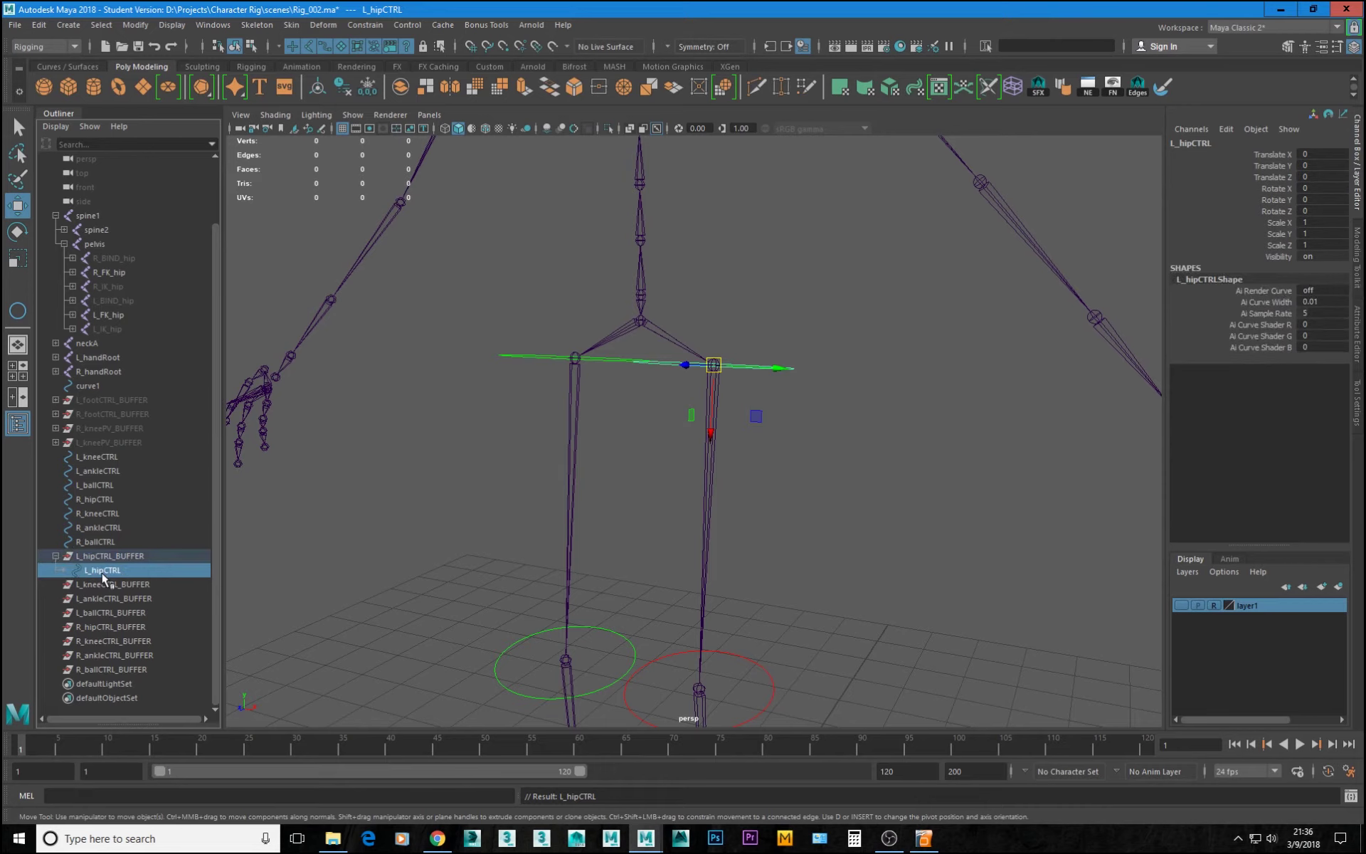
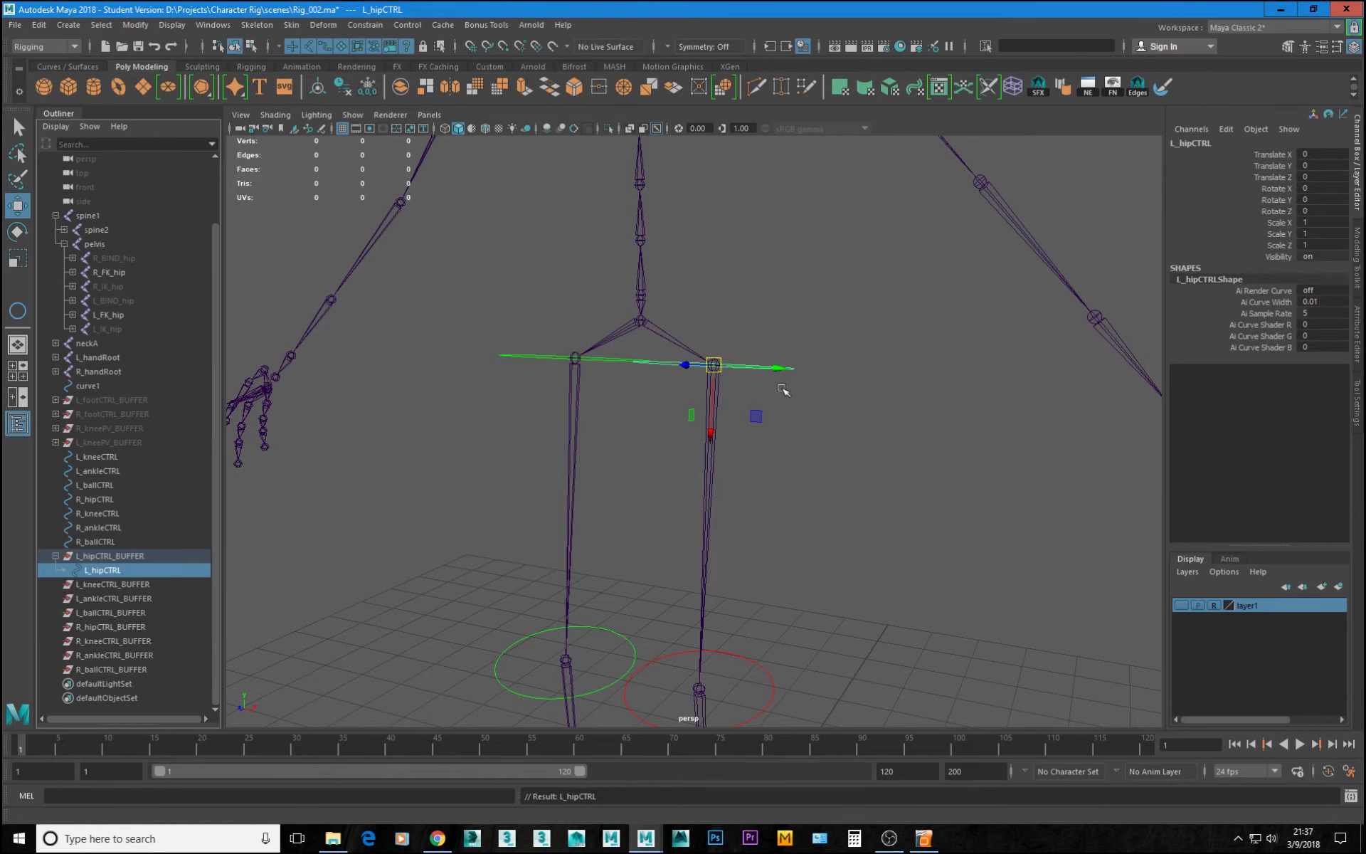
# - Test-rotate L_hipCTRL, compare its rotations with the buffer's, and reset the control's Rotate X, Y and Z to 0
pyautogui.press('e')
pyautogui.moveTo(732, 391); pyautogui.dragTo(858, 372)
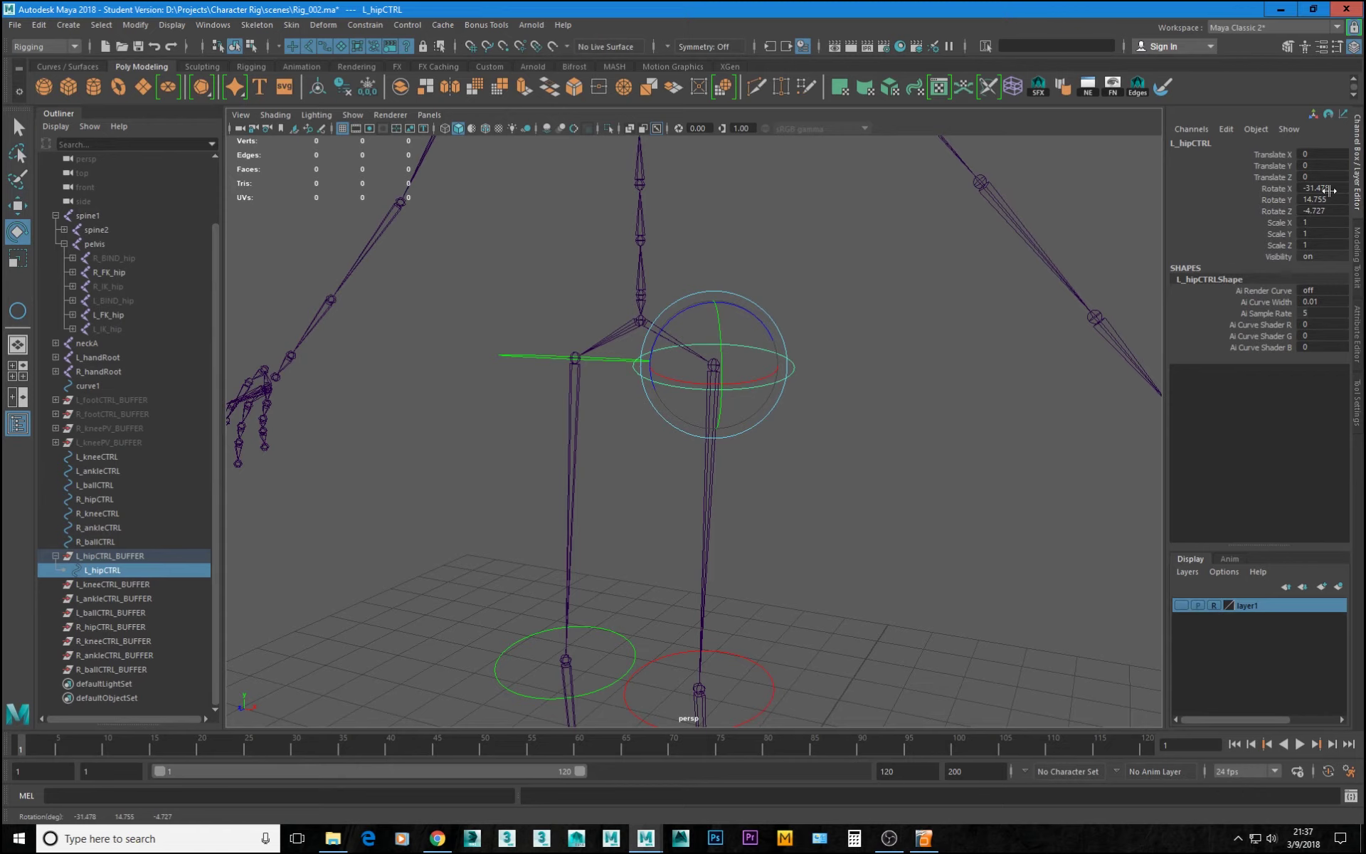
pyautogui.click(115, 556)
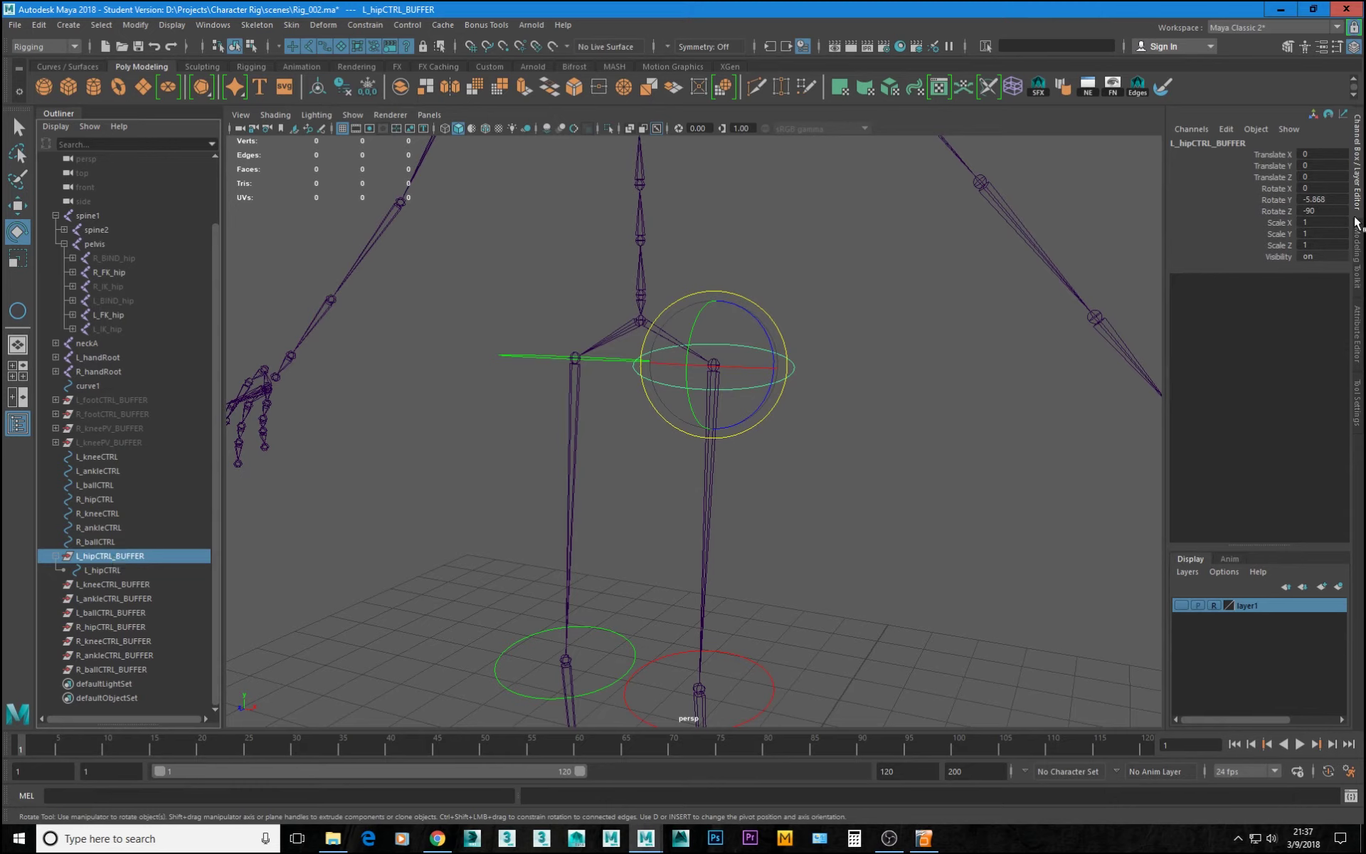
pyautogui.click(106, 570)
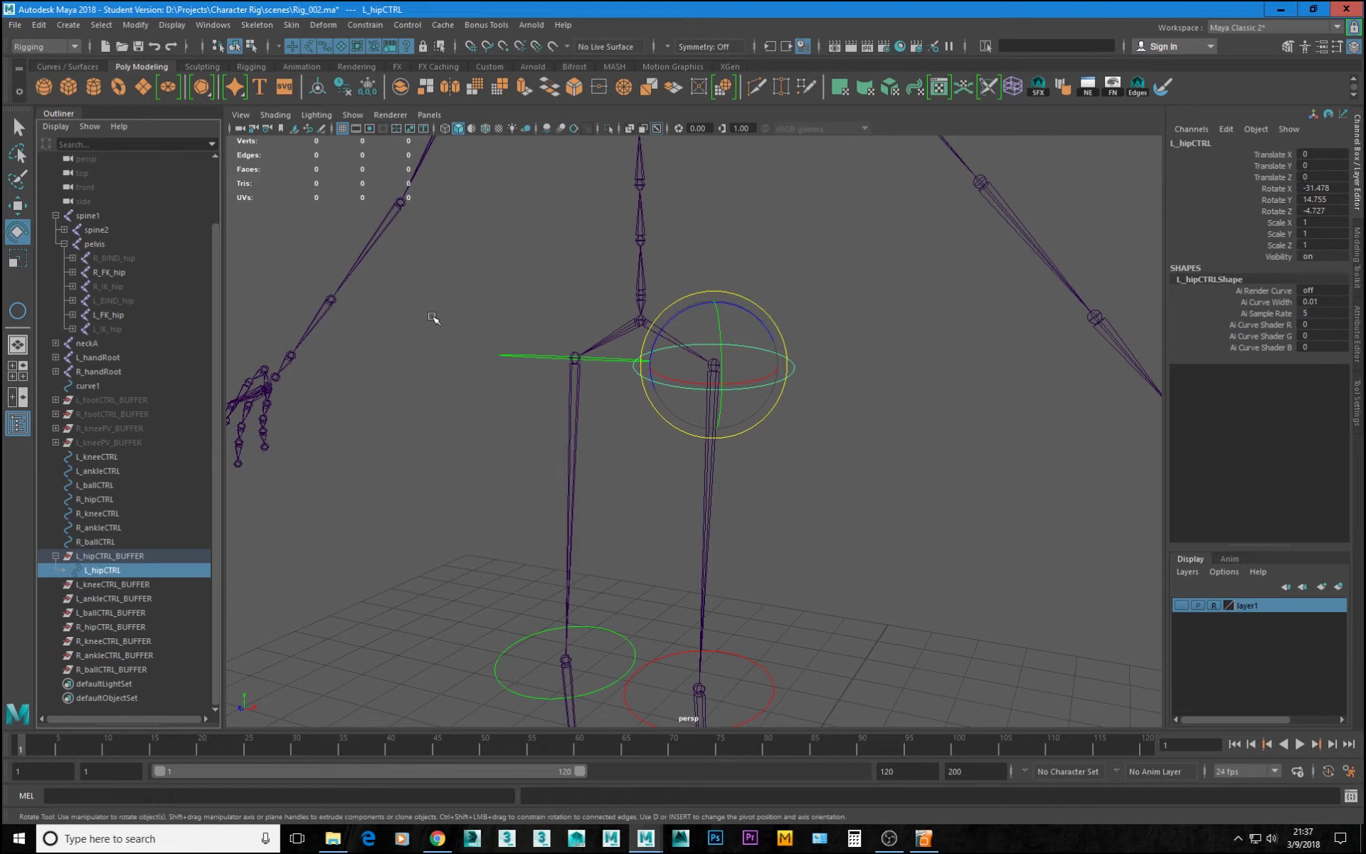
pyautogui.moveTo(1335, 211); pyautogui.dragTo(1331, 190)
pyautogui.write('0')
pyautogui.press('Return')
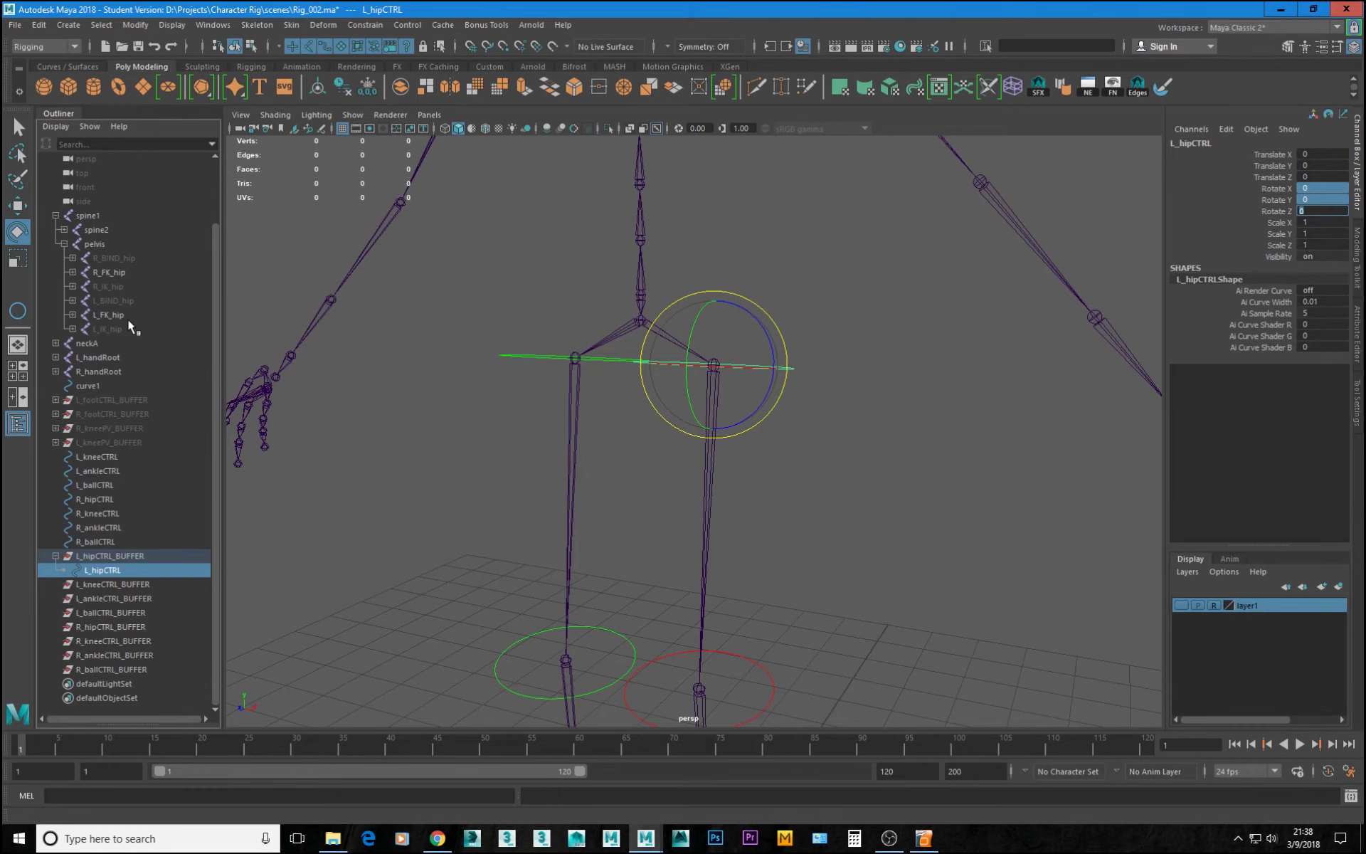
# - Parent L_kneeCTRL under L_kneeCTRL_BUFFER
pyautogui.keyDown('alt'); pyautogui.moveTo(805, 533); pyautogui.dragTo(847, 334, button='middle'); pyautogui.keyUp('alt')
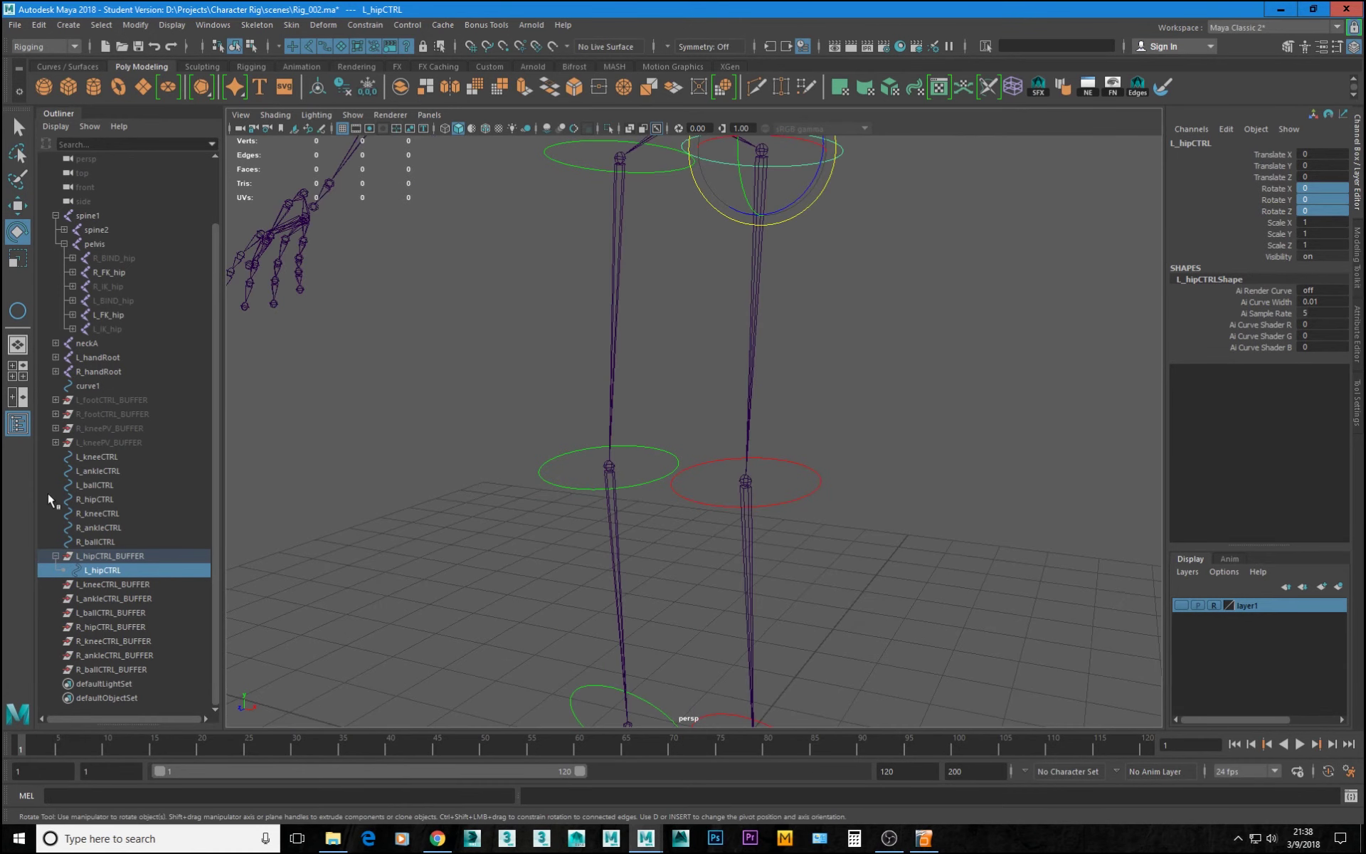
pyautogui.click(98, 457)
pyautogui.moveTo(177, 564); pyautogui.dragTo(118, 586)
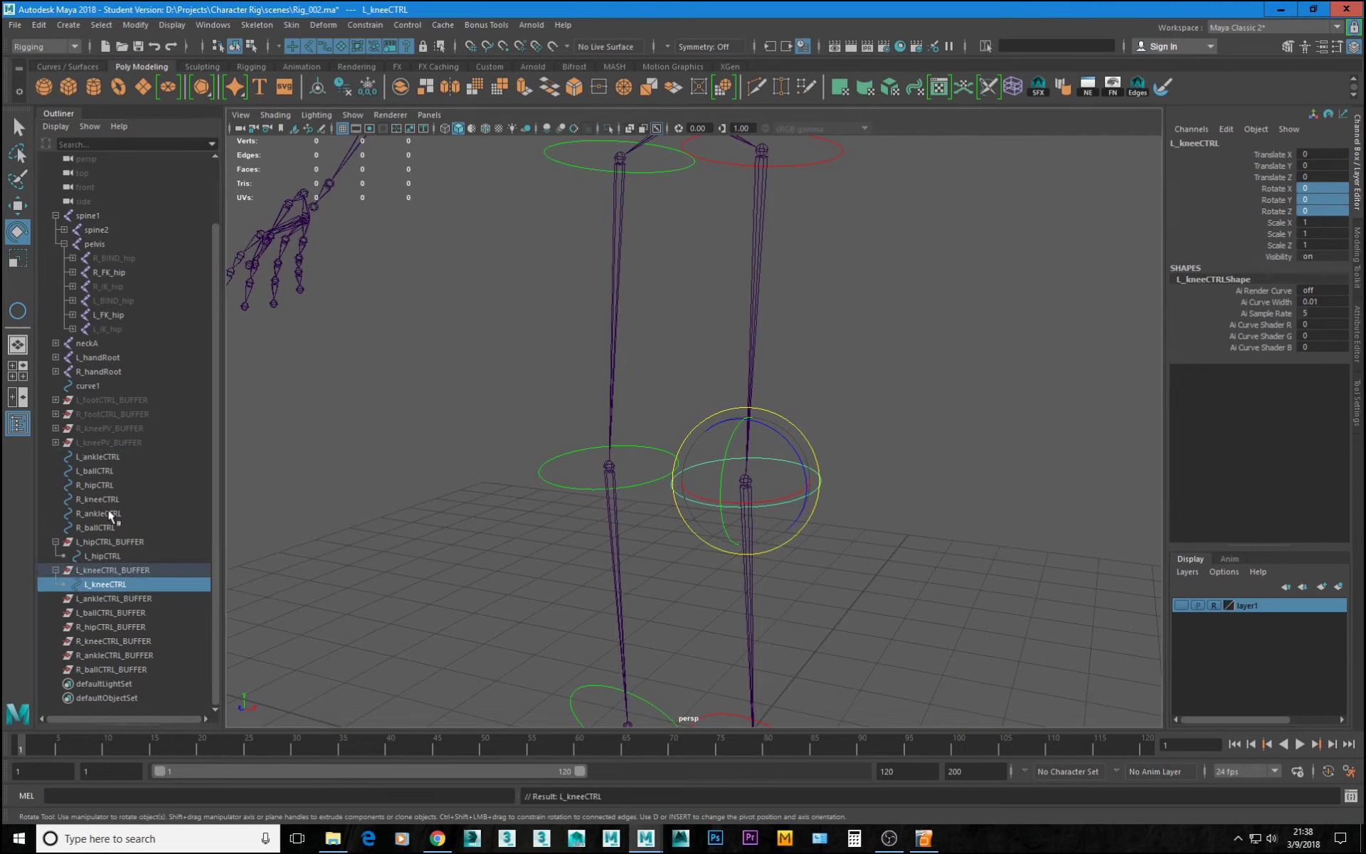
# - Parent L_ankleCTRL under L_ankleCTRL_BUFFER and L_ballCTRL under L_ballCTRL_BUFFER
pyautogui.moveTo(103, 458); pyautogui.dragTo(105, 599)
pyautogui.moveTo(101, 454); pyautogui.dragTo(112, 610)
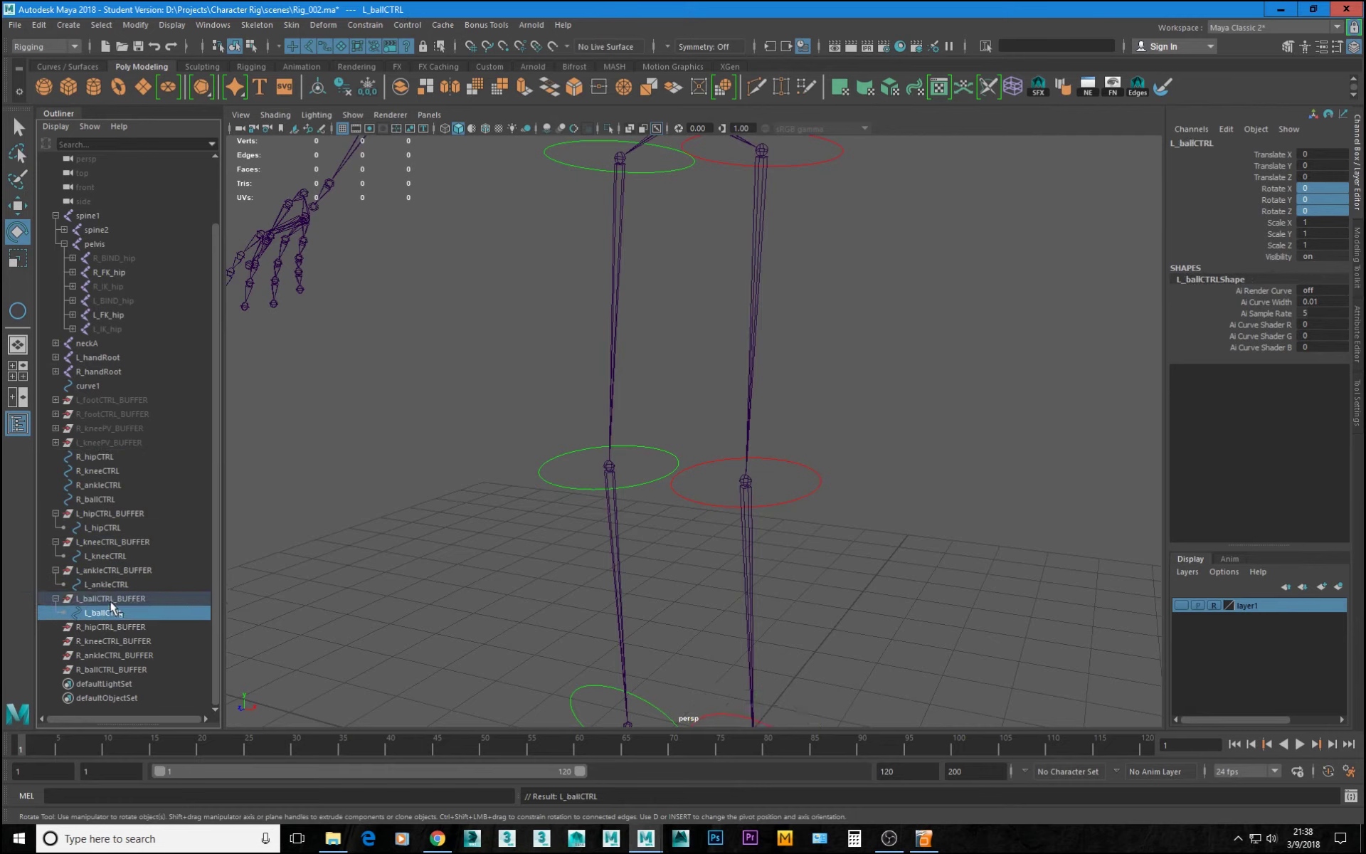
# - Compare the transform values of the left knee control with those of the left ankle, knee and hip buffers
pyautogui.click(112, 580)
pyautogui.click(111, 548)
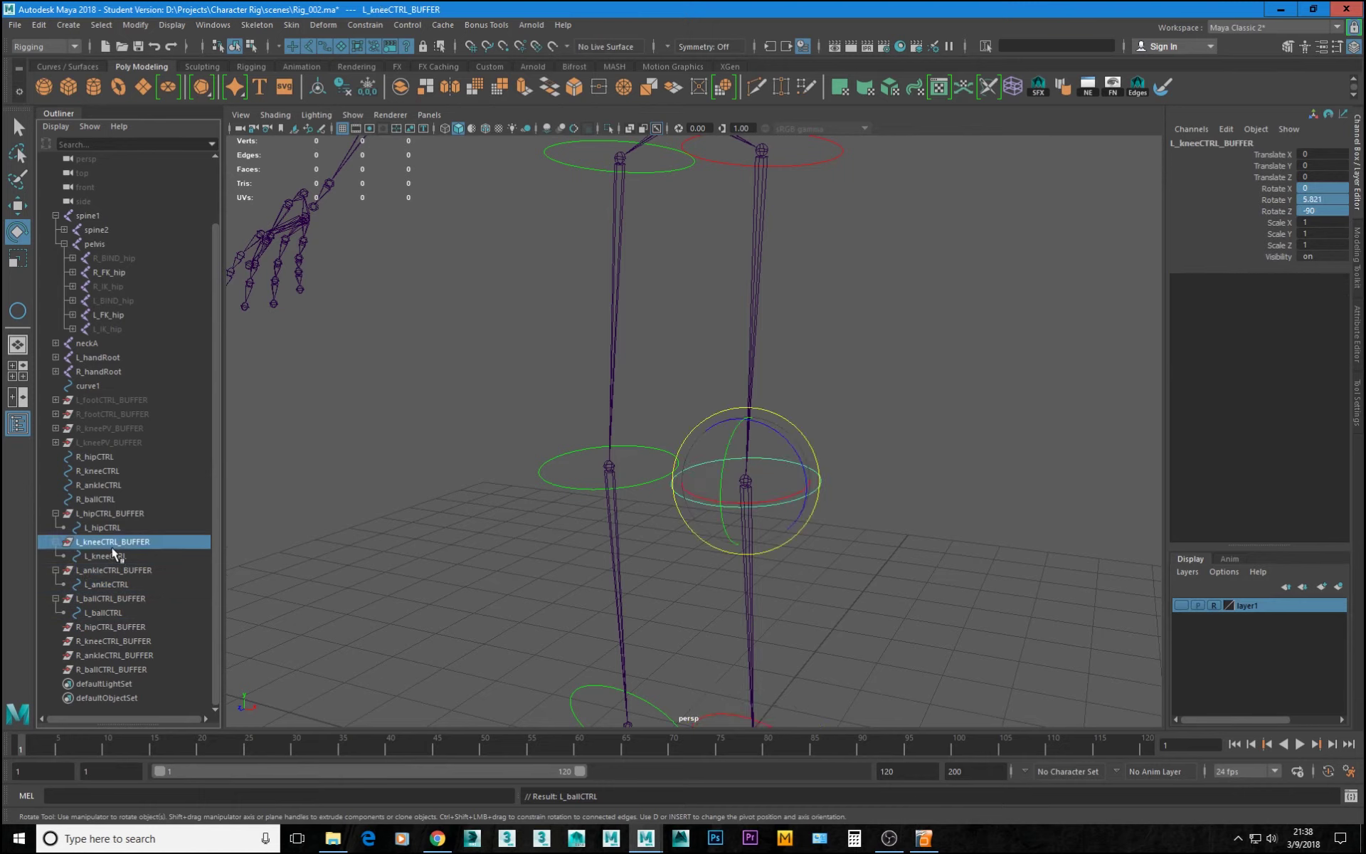
pyautogui.click(114, 555)
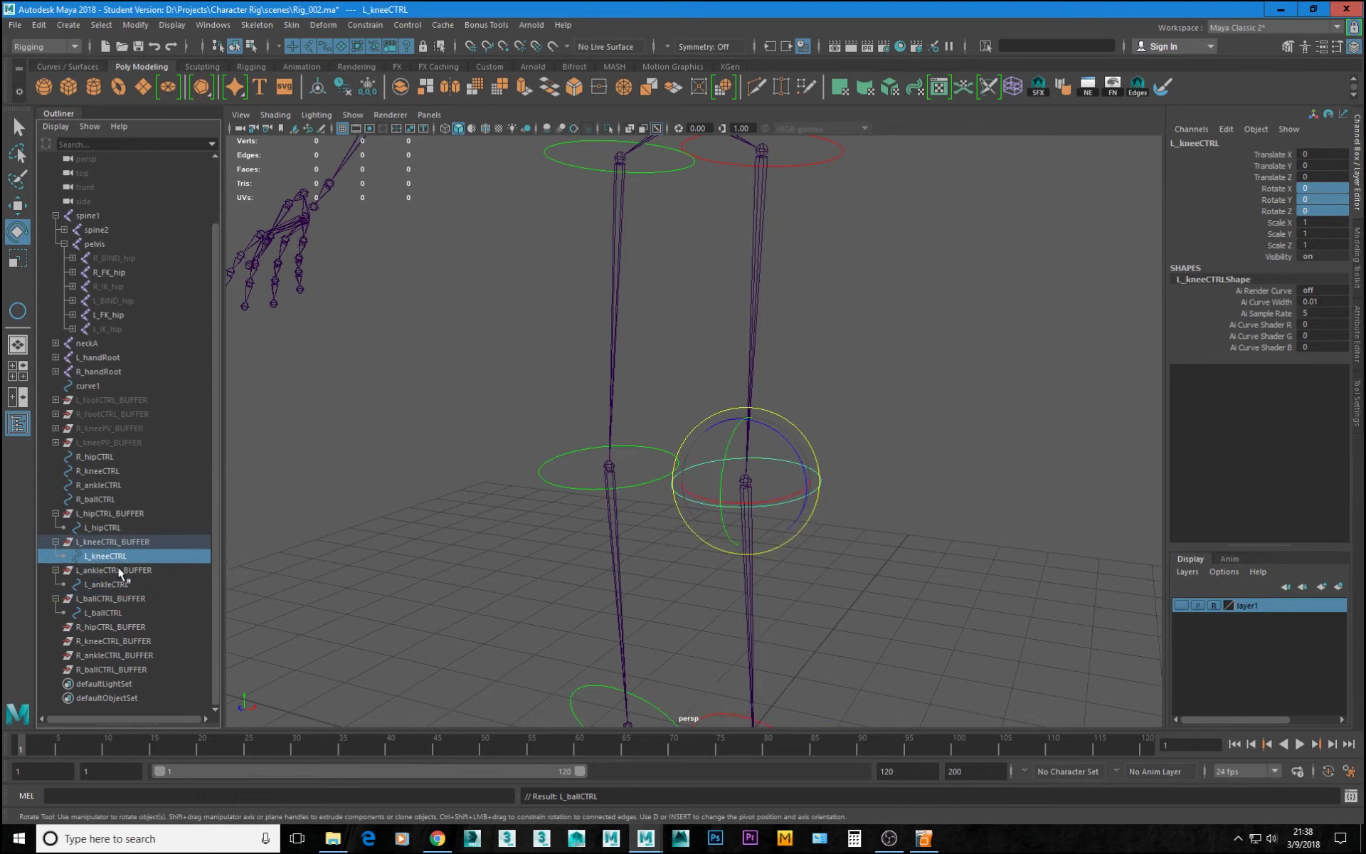
pyautogui.click(120, 570)
pyautogui.click(121, 544)
pyautogui.click(118, 513)
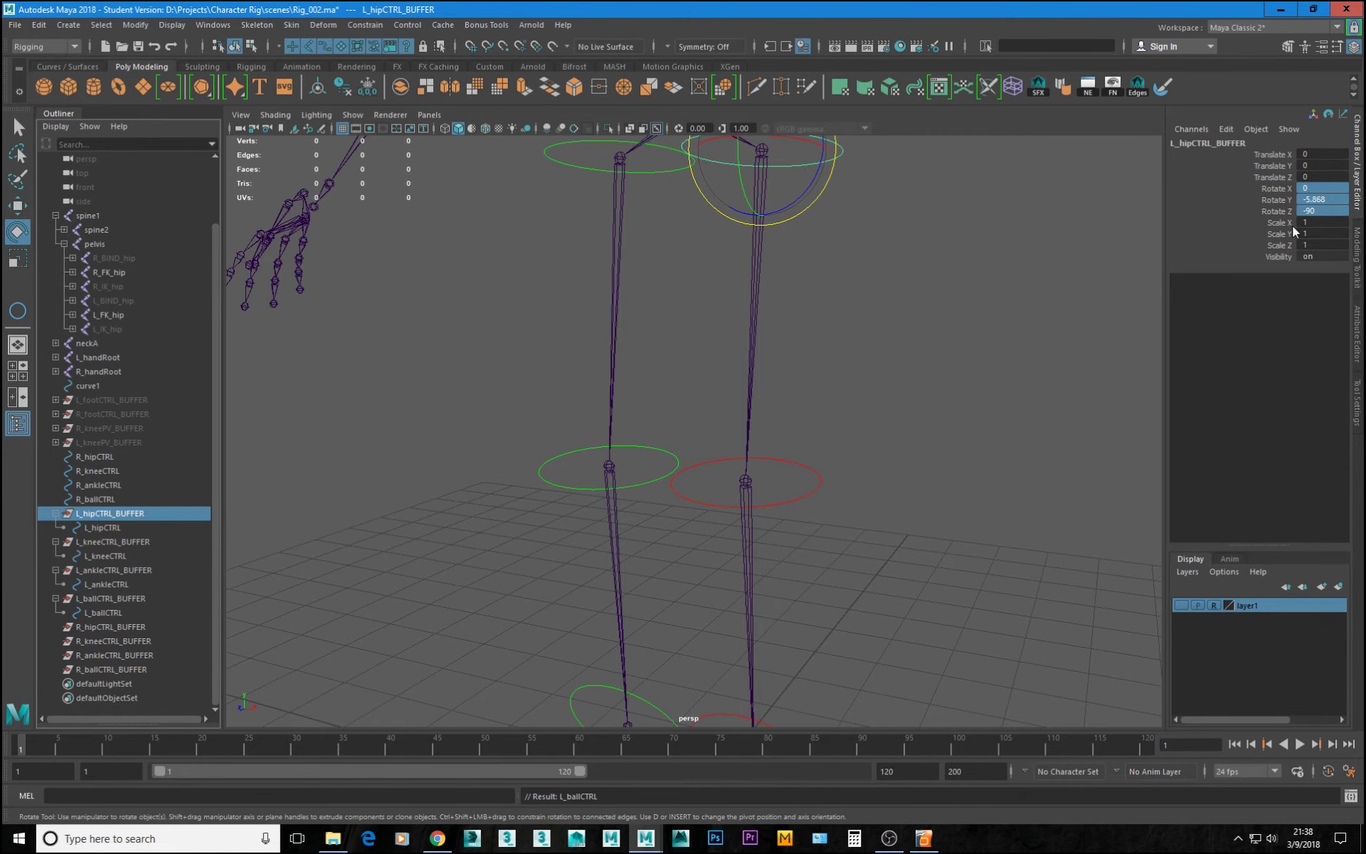
# - Examine the local axis orientation of L_hipCTRL against the left hip joint from several angles
pyautogui.keyDown('alt'); pyautogui.moveTo(862, 203); pyautogui.dragTo(863, 370, button='middle'); pyautogui.keyUp('alt')
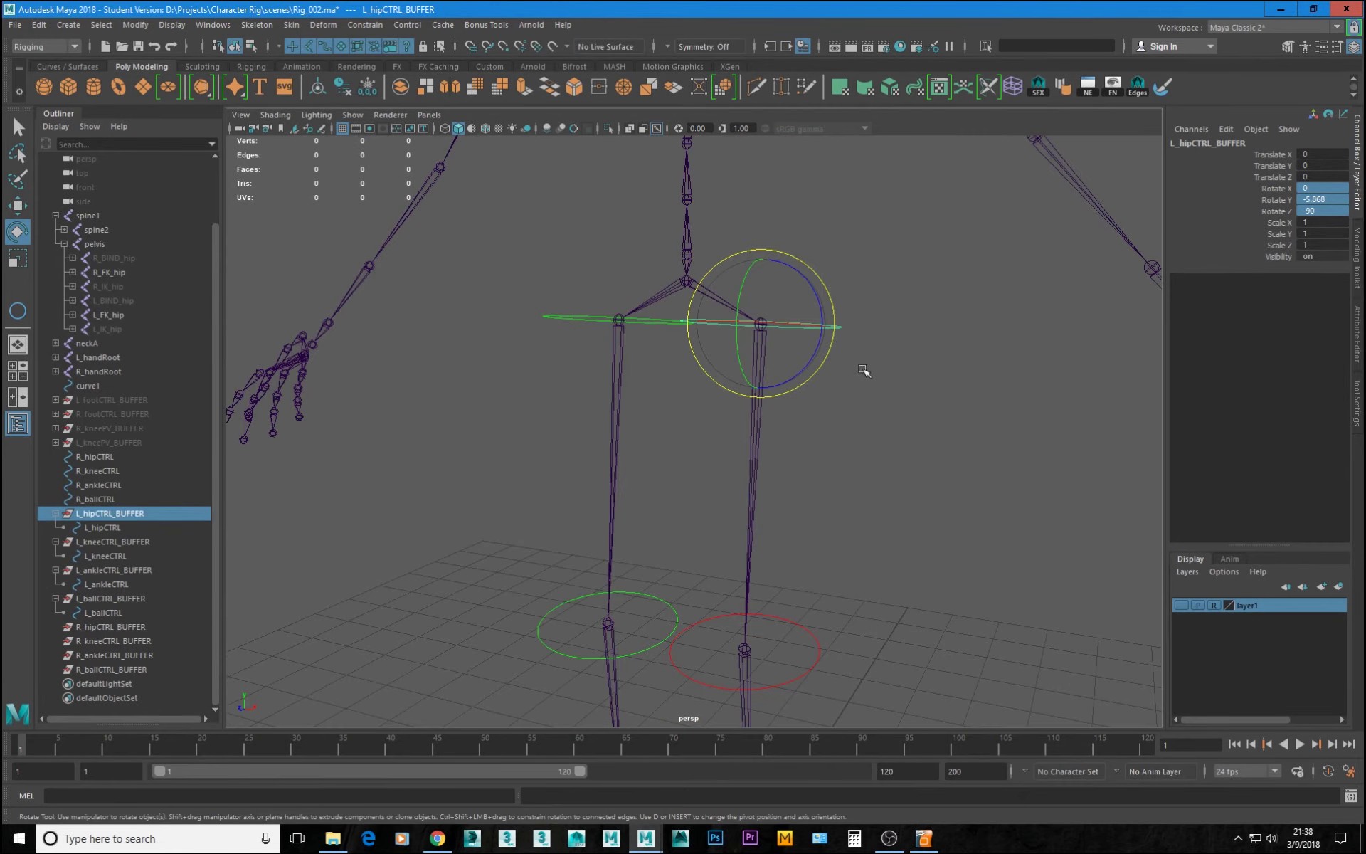
pyautogui.click(910, 311)
pyautogui.click(845, 328)
pyautogui.keyDown('alt'); pyautogui.moveTo(865, 284); pyautogui.dragTo(736, 263); pyautogui.keyUp('alt')
pyautogui.press('w')
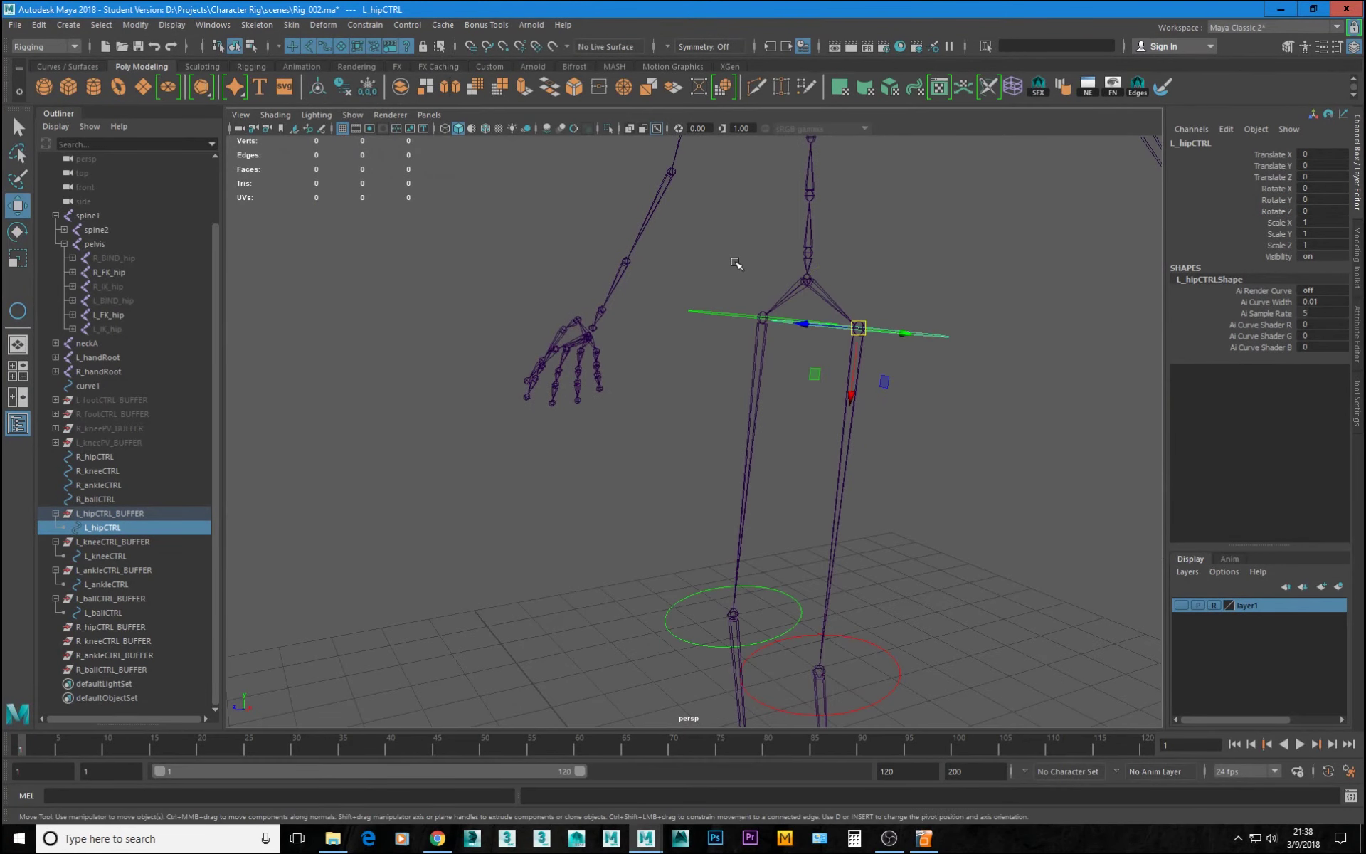
pyautogui.moveTo(842, 390)
pyautogui.keyDown('alt'); pyautogui.mouseDown()
pyautogui.moveTo(942, 391)
pyautogui.moveTo(862, 393)
pyautogui.mouseUp(); pyautogui.keyUp('alt')
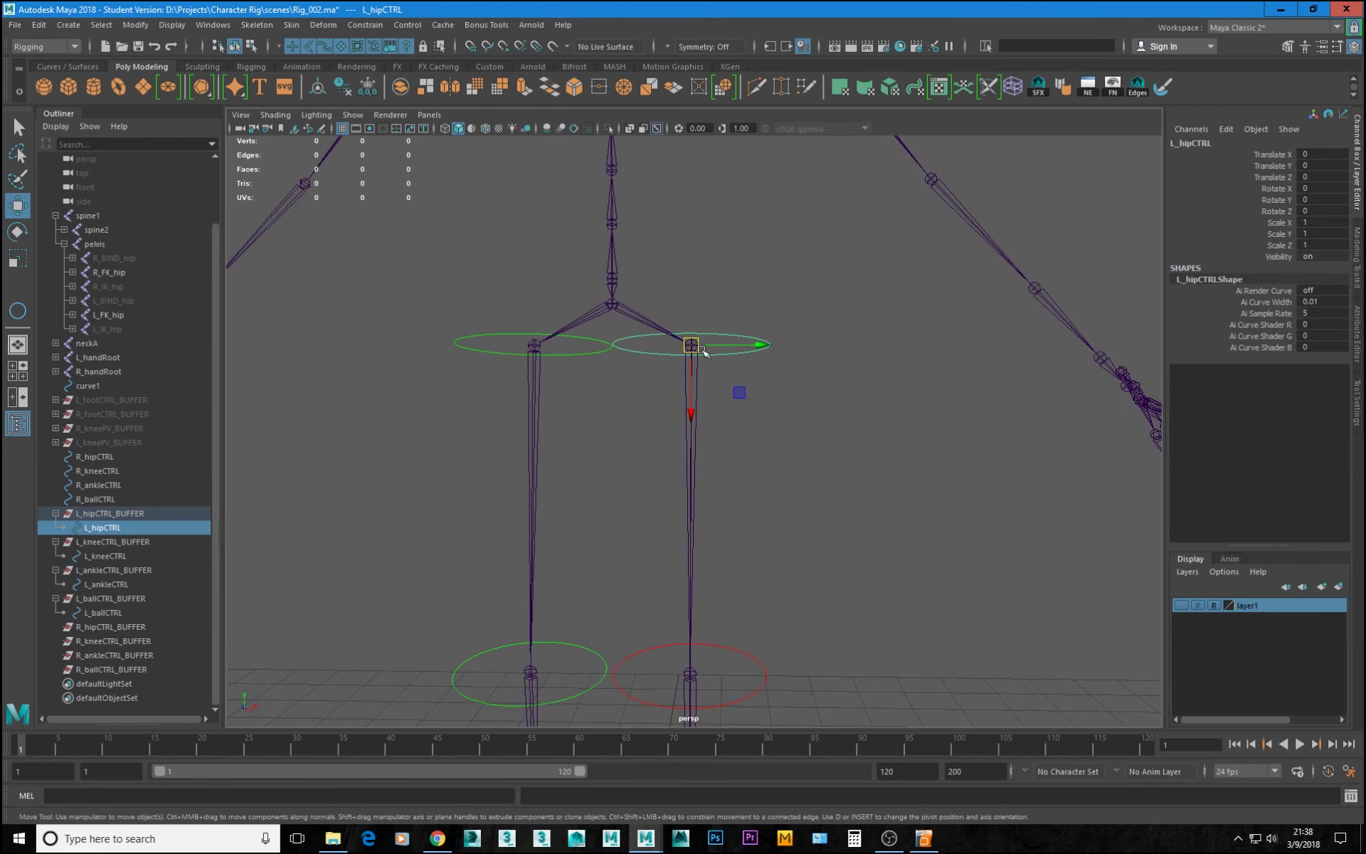
pyautogui.keyDown('alt'); pyautogui.moveTo(688, 395); pyautogui.dragTo(848, 321); pyautogui.keyUp('alt')
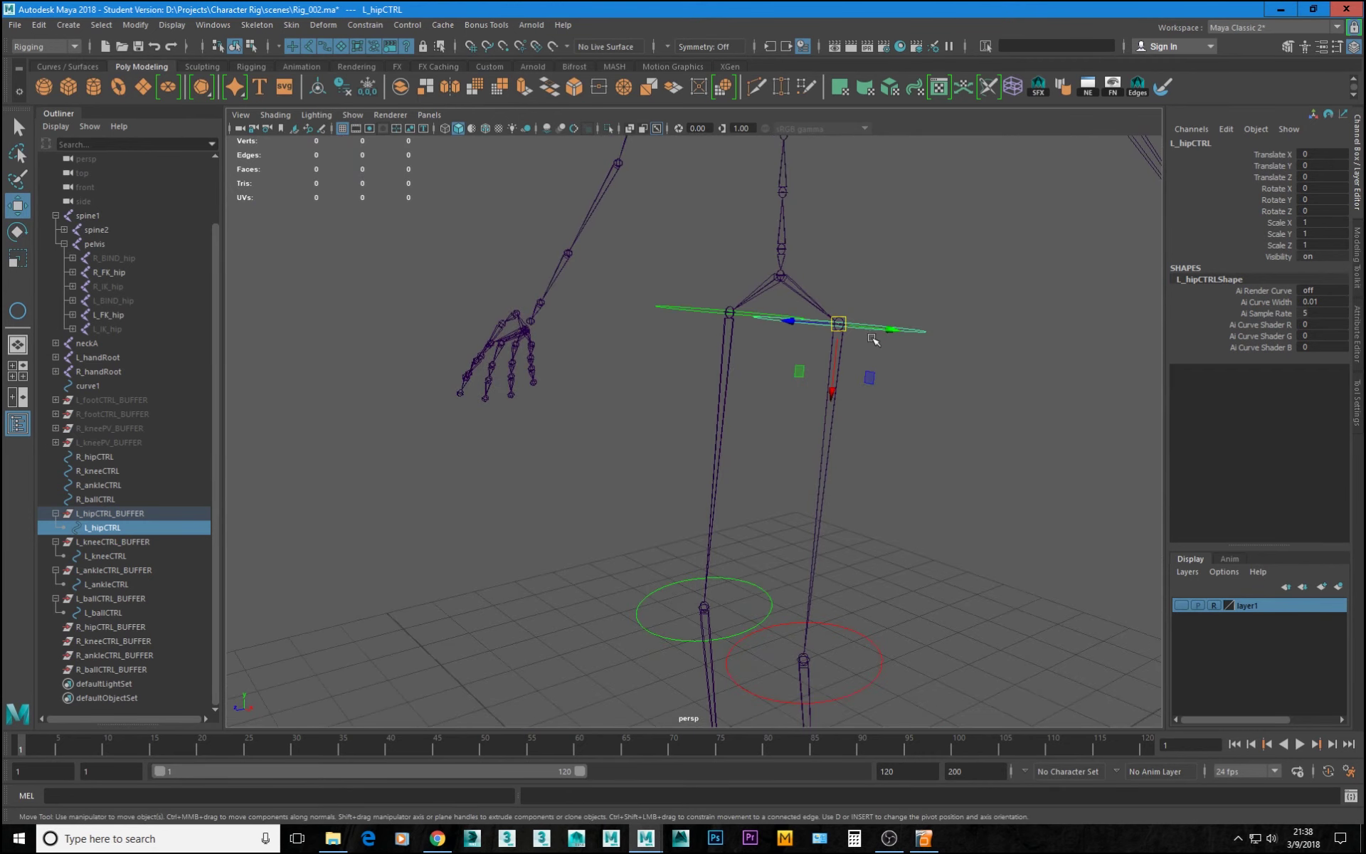
pyautogui.keyDown('alt'); pyautogui.moveTo(857, 411); pyautogui.dragTo(885, 400); pyautogui.keyUp('alt')
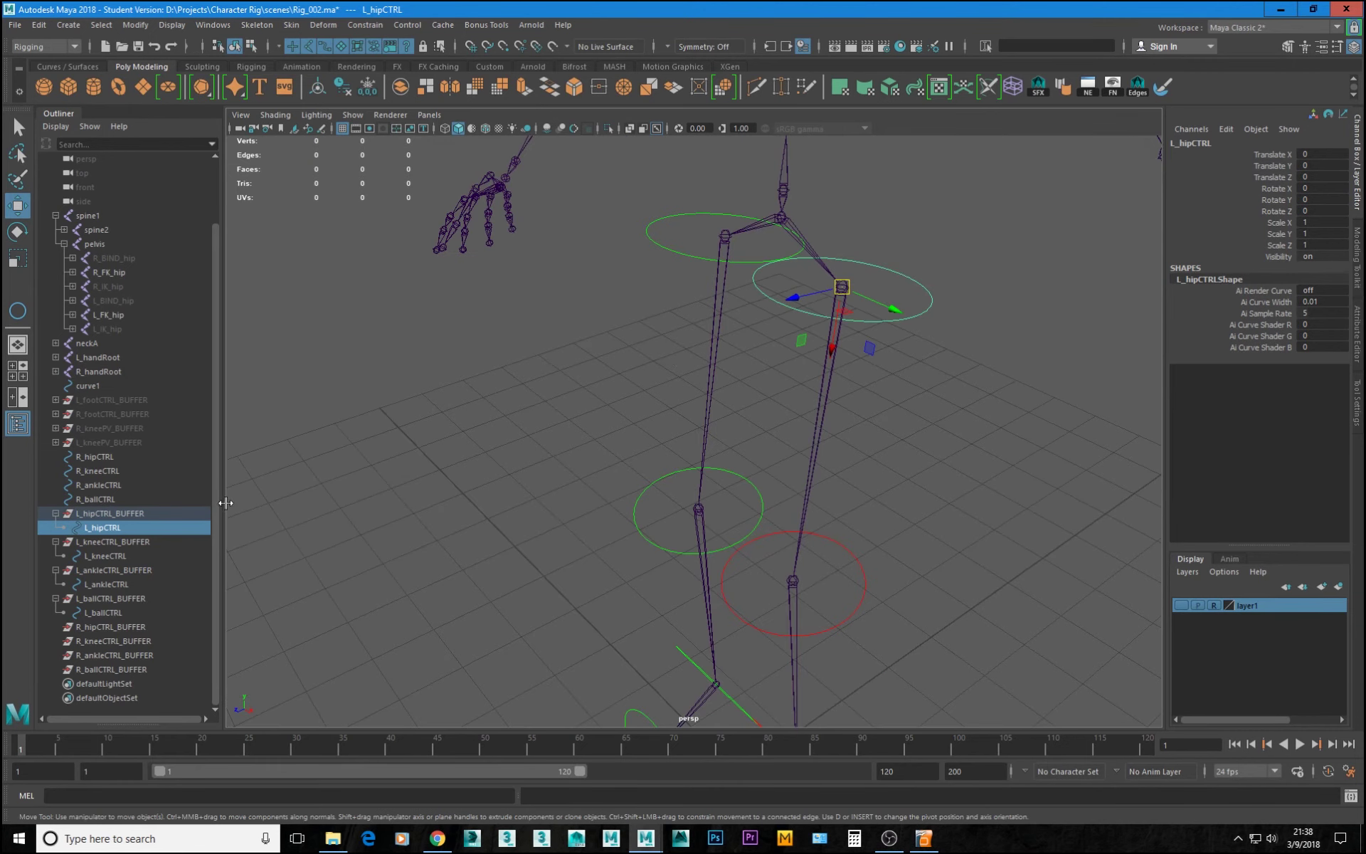
# - Compare the translate and rotate values of L_hipCTRL_BUFFER with those of its child L_hipCTRL
pyautogui.click(132, 514)
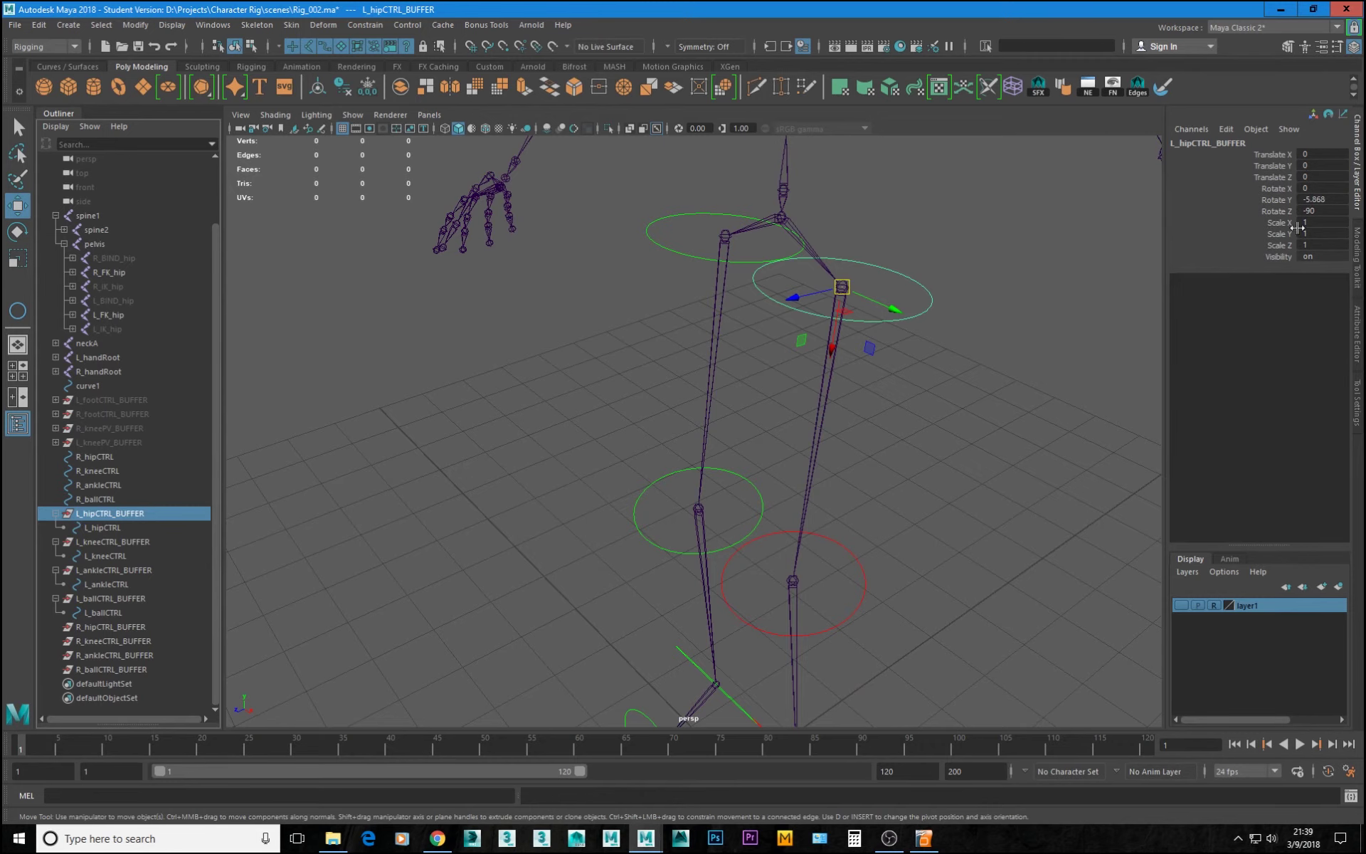
pyautogui.keyDown('alt'); pyautogui.moveTo(793, 399); pyautogui.dragTo(791, 456); pyautogui.keyUp('alt')
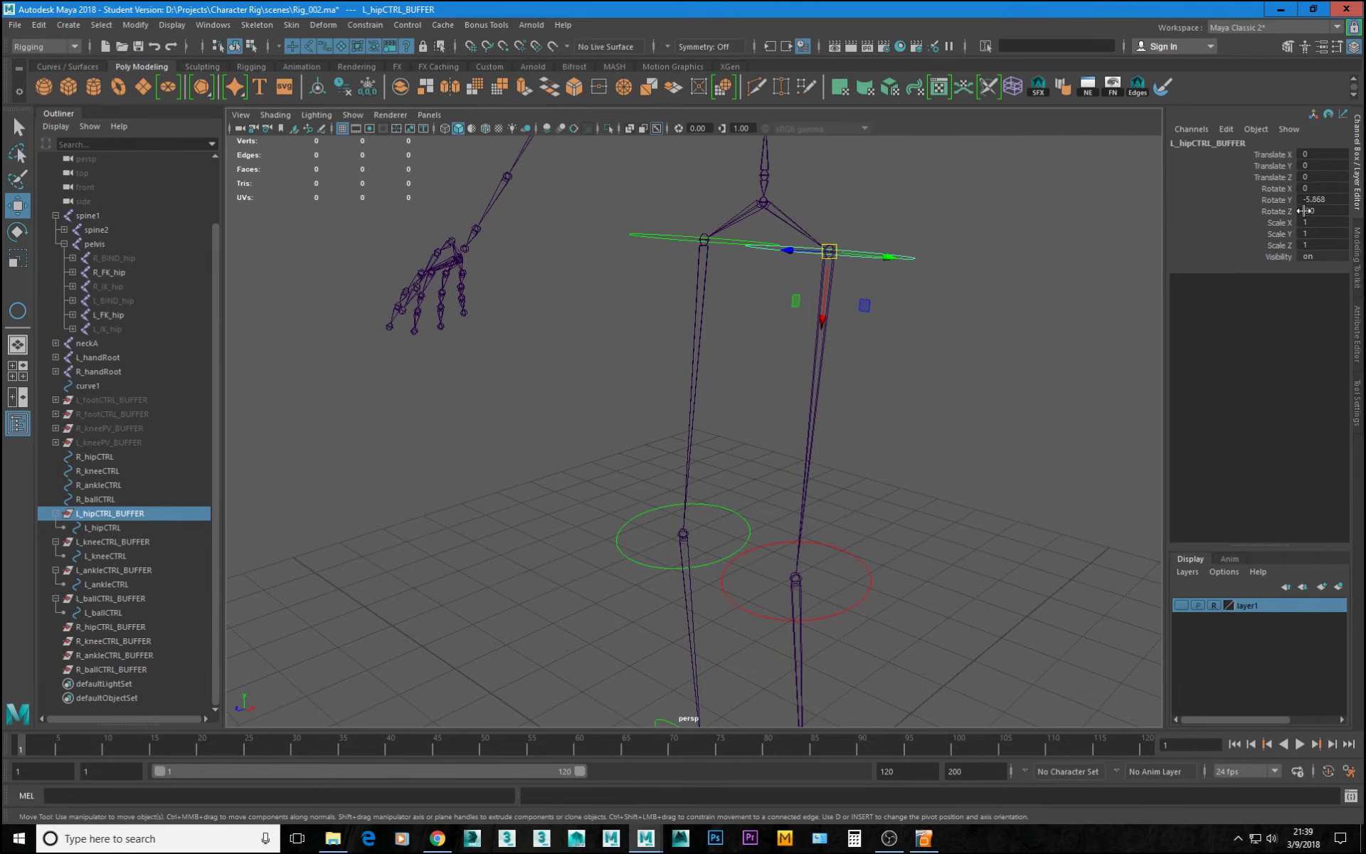
pyautogui.keyDown('alt'); pyautogui.moveTo(784, 287); pyautogui.dragTo(776, 290); pyautogui.keyUp('alt')
pyautogui.press('Down')
pyautogui.keyDown('alt'); pyautogui.moveTo(950, 230); pyautogui.dragTo(962, 254); pyautogui.keyUp('alt')
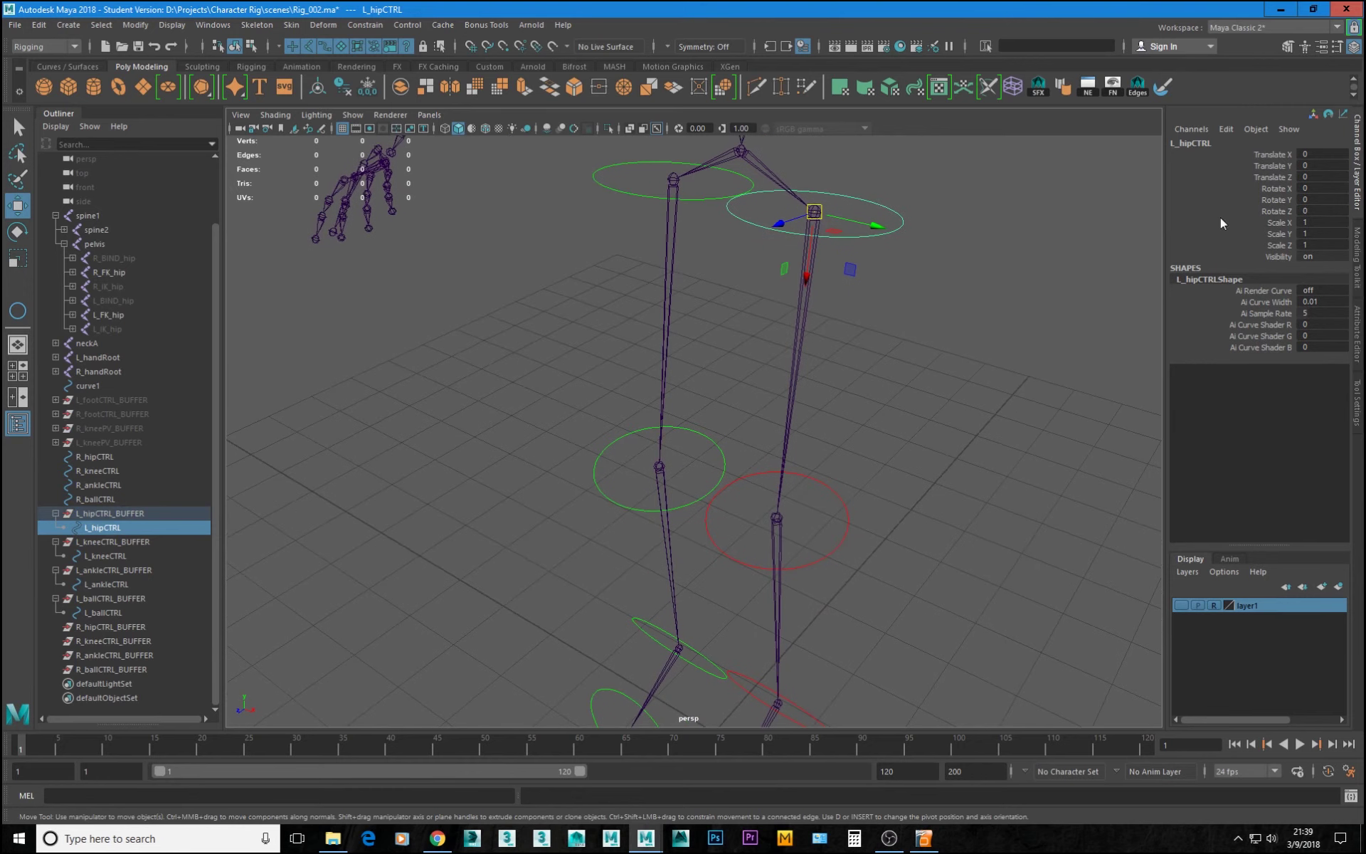
pyautogui.moveTo(1321, 154); pyautogui.dragTo(1337, 189)
pyautogui.click(880, 233)
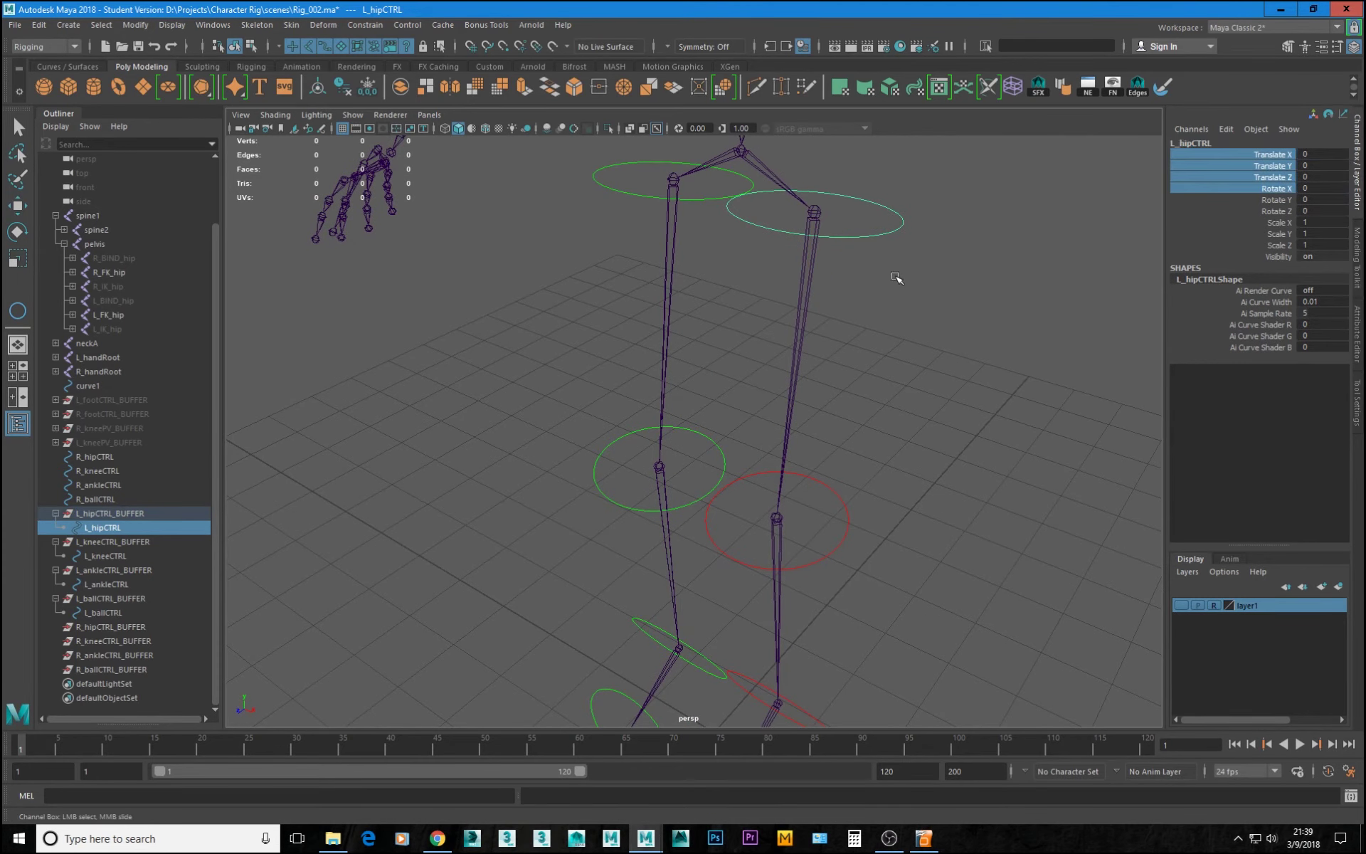
pyautogui.click(118, 513)
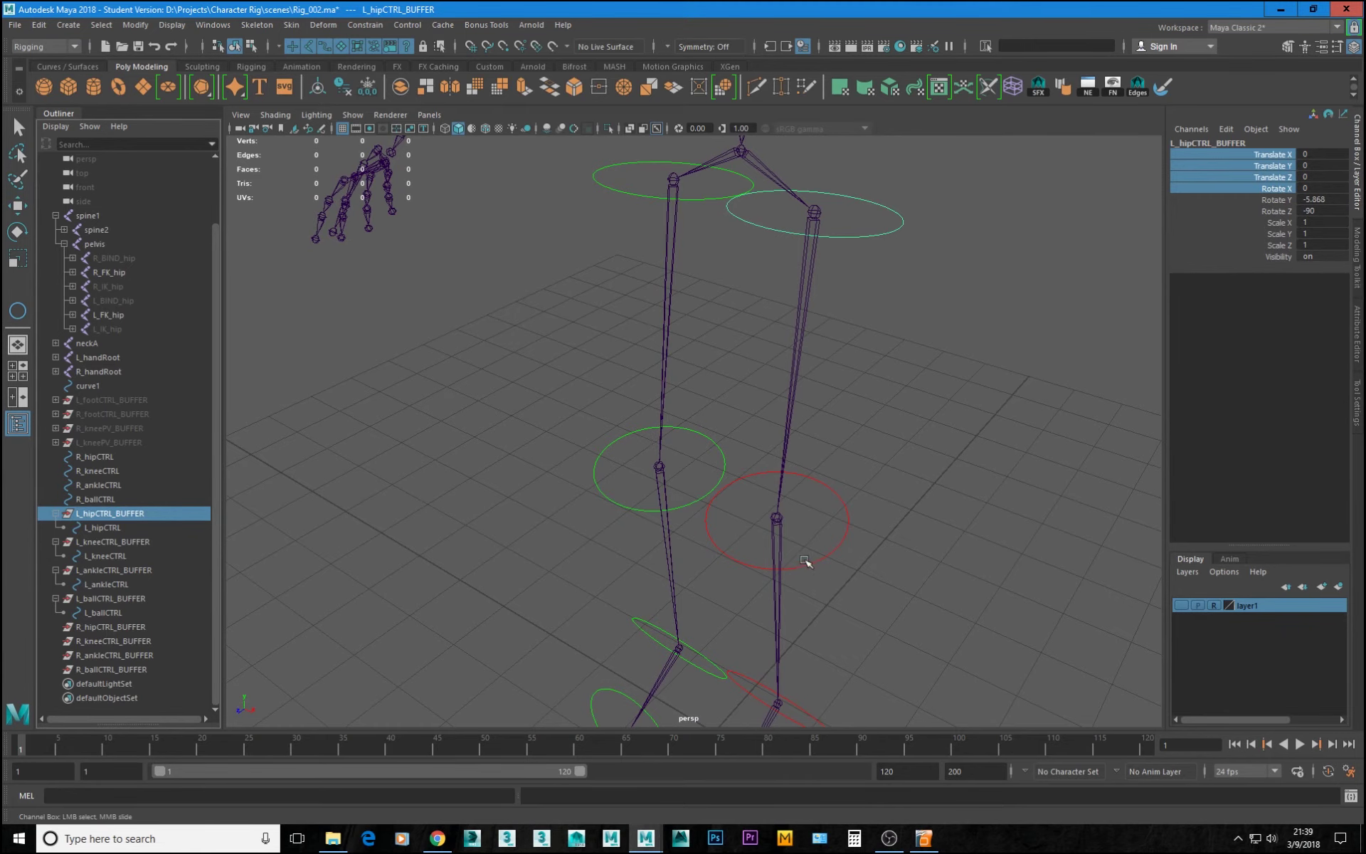
# - Parent R_hipCTRL under R_hipCTRL_BUFFER and freeze the control's transformations
pyautogui.keyDown('alt'); pyautogui.moveTo(826, 582); pyautogui.dragTo(842, 487, button='middle'); pyautogui.keyUp('alt')
pyautogui.keyDown('alt'); pyautogui.moveTo(860, 550); pyautogui.dragTo(769, 519, button='right'); pyautogui.keyUp('alt')
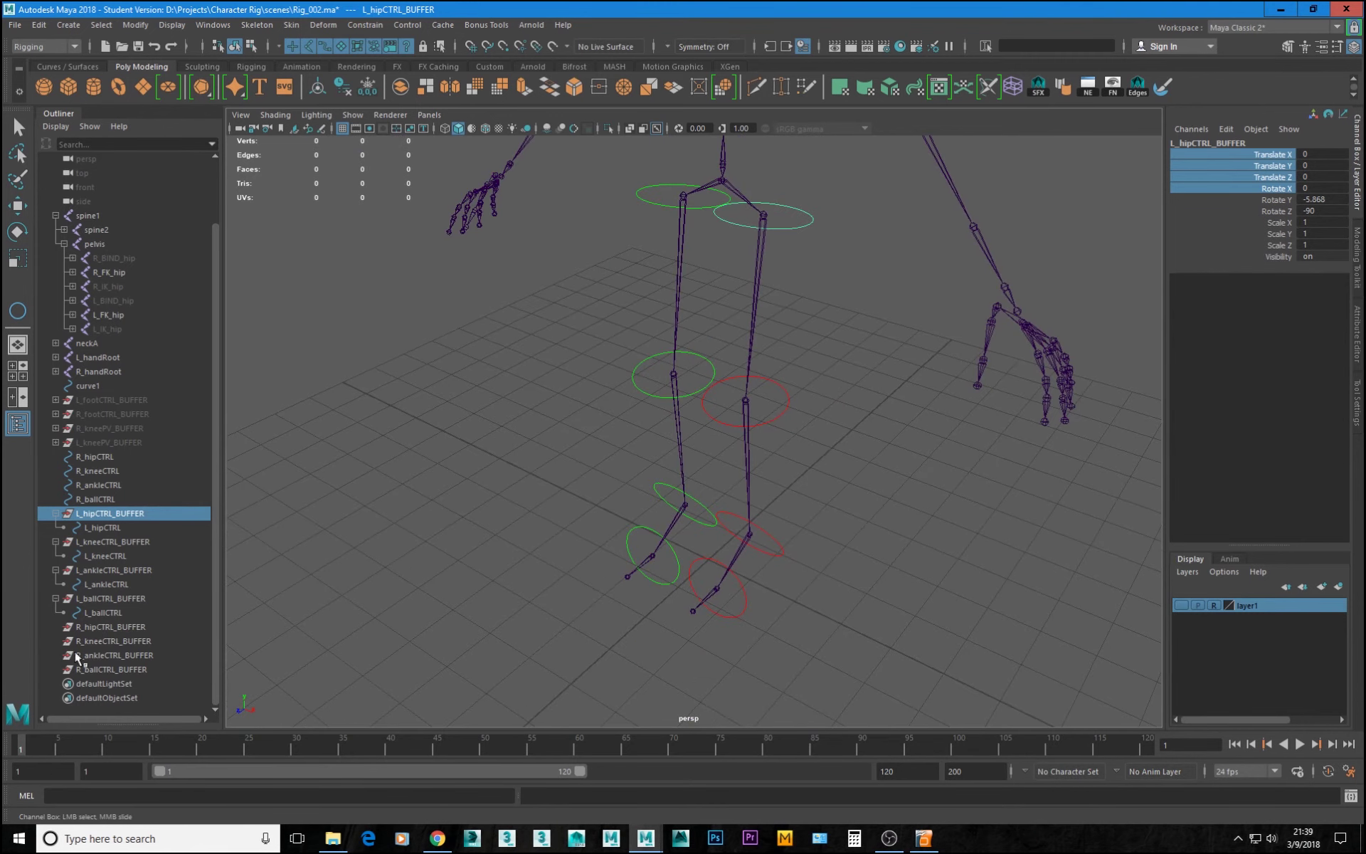
pyautogui.moveTo(84, 463); pyautogui.dragTo(117, 628)
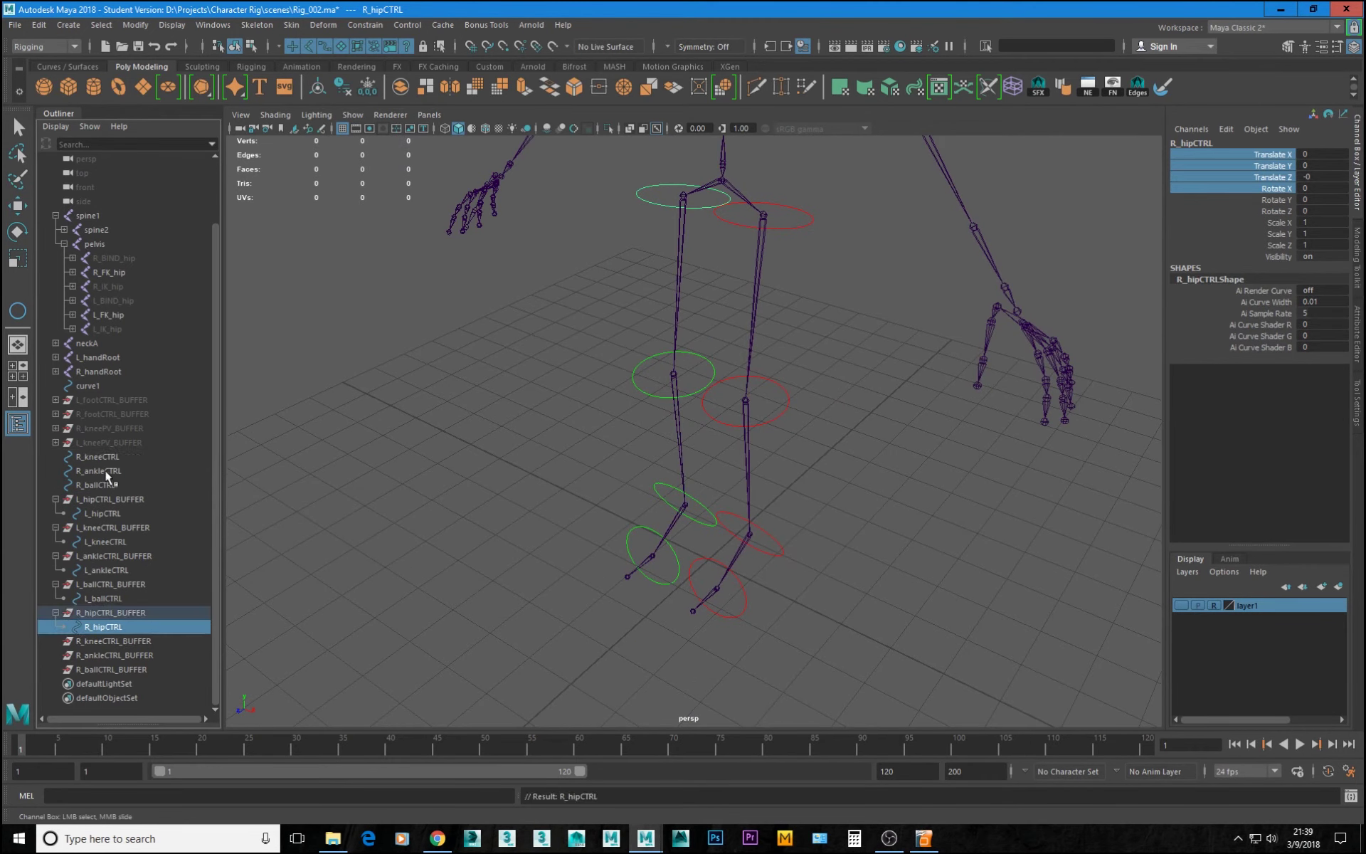
pyautogui.doubleClick(1322, 176)
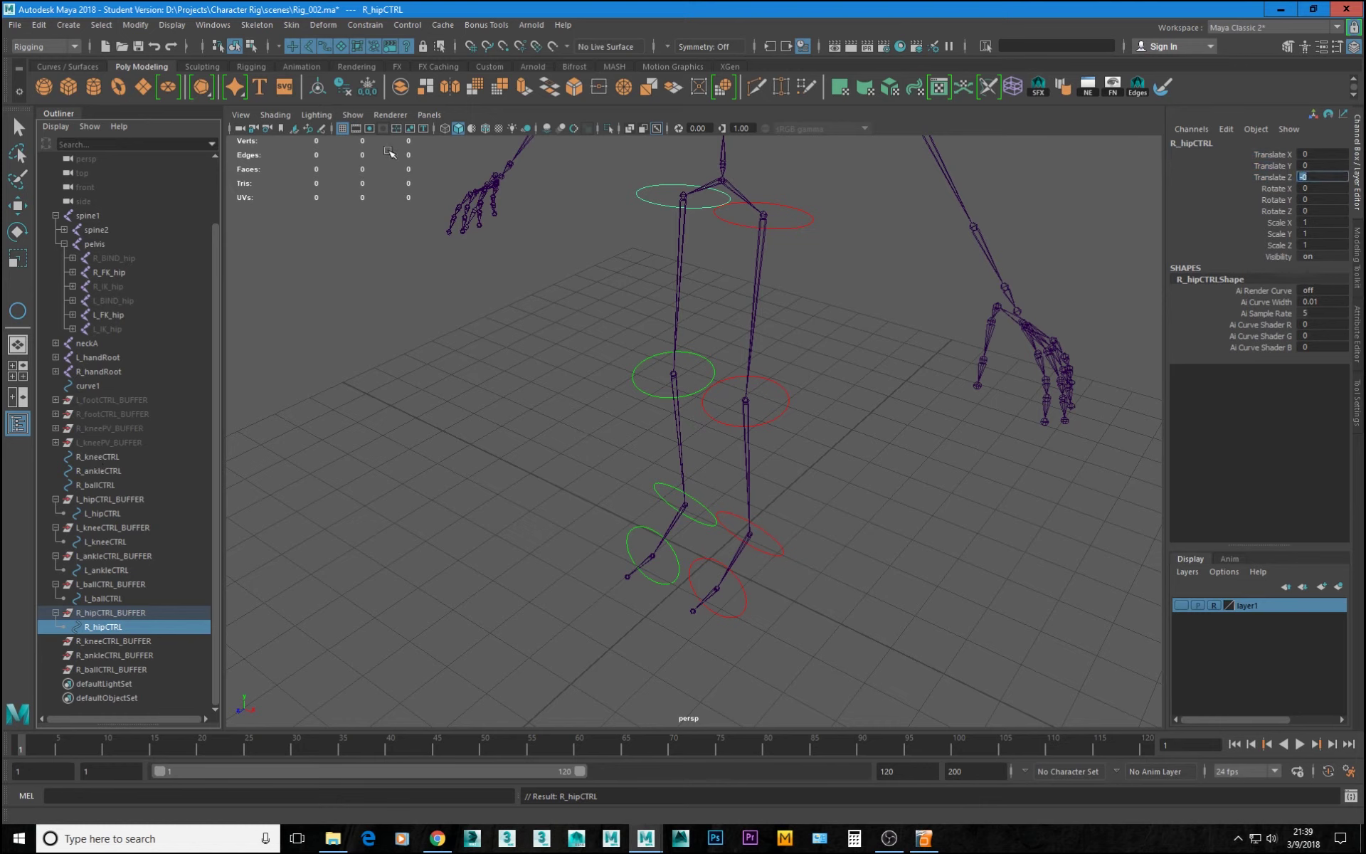
pyautogui.click(1228, 291)
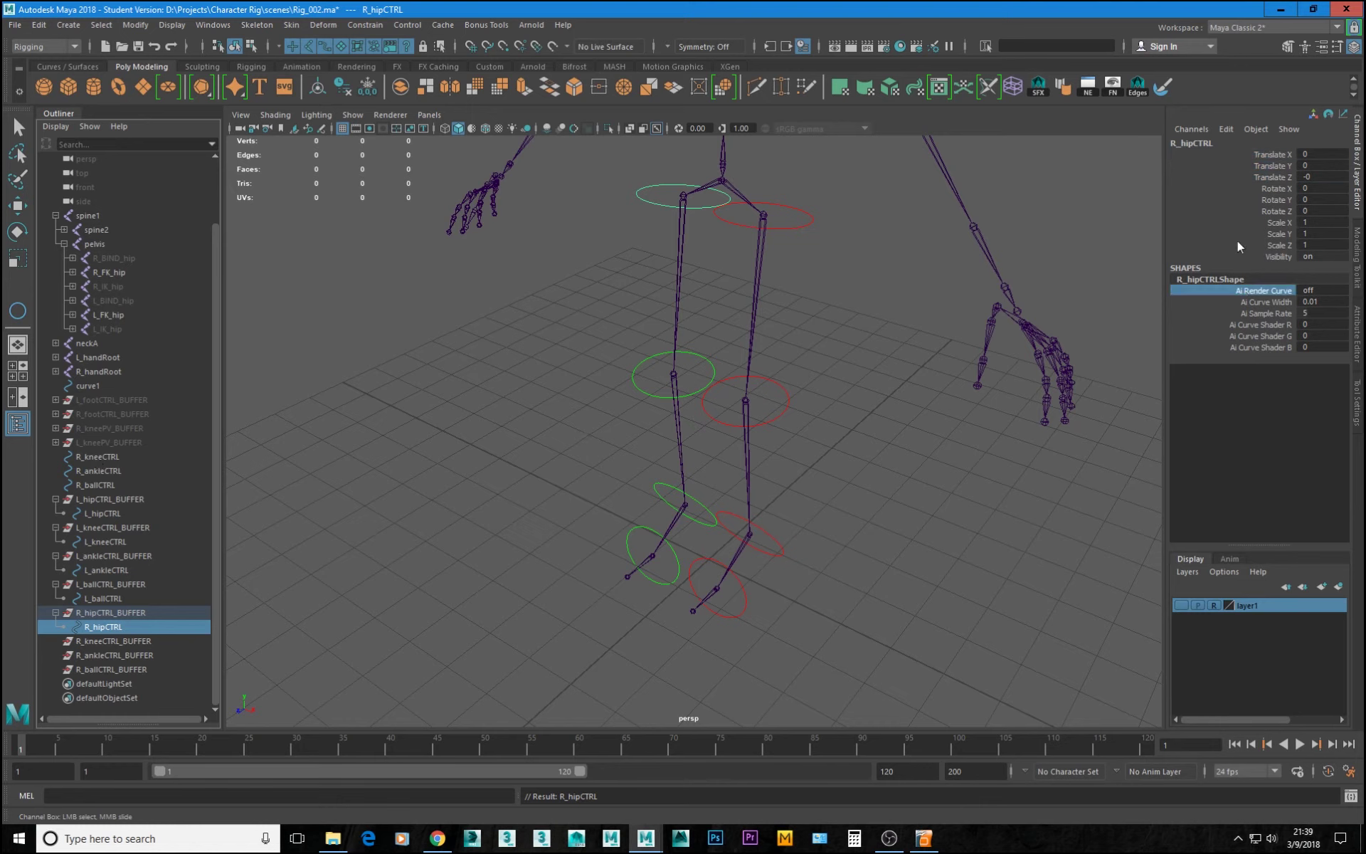
pyautogui.click(361, 96)
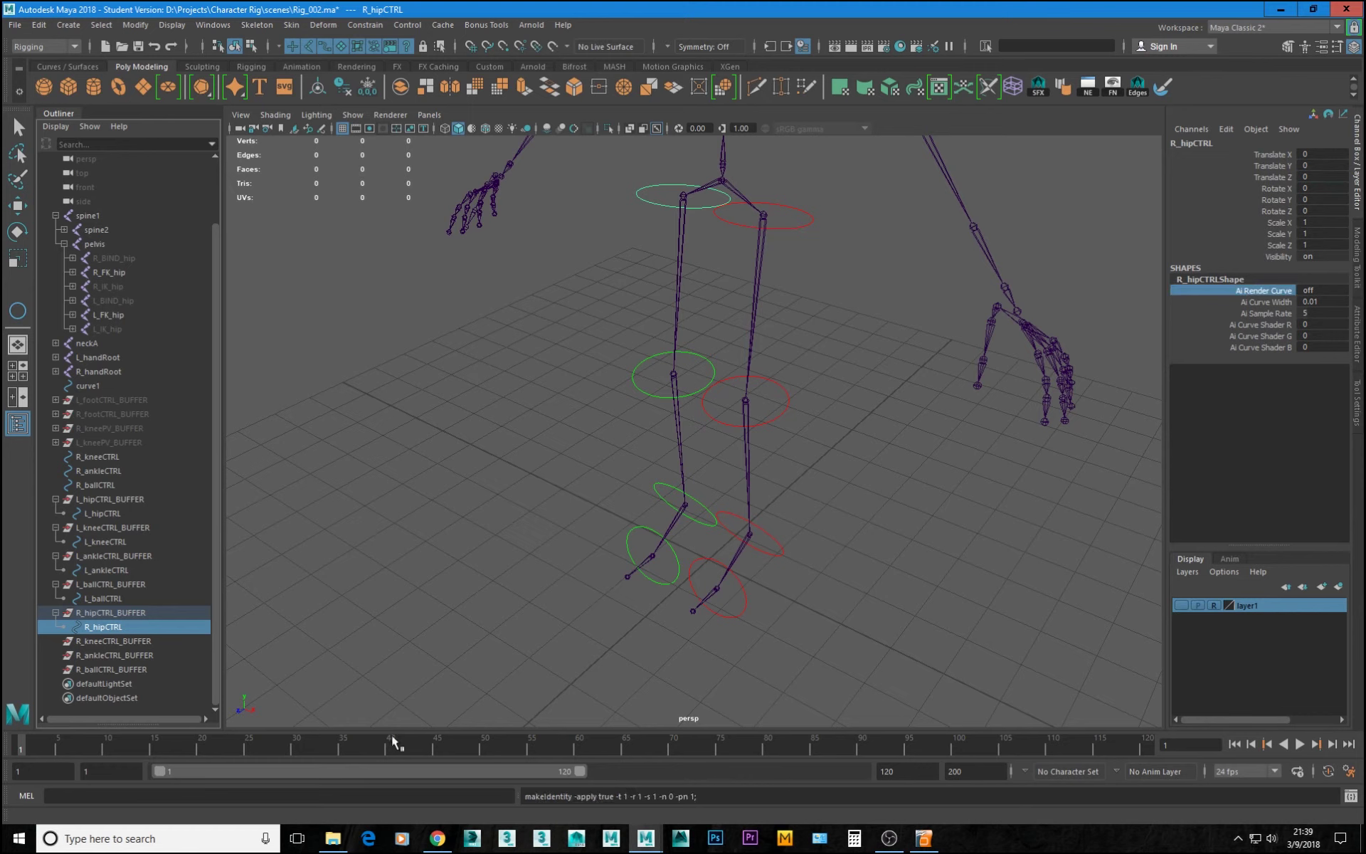
# - Parent R_kneeCTRL, R_ankleCTRL and R_ballCTRL under their matching R_kneeCTRL_BUFFER, R_ankleCTRL_BUFFER and R_ballCTRL_BUFFER groups
pyautogui.click(90, 458)
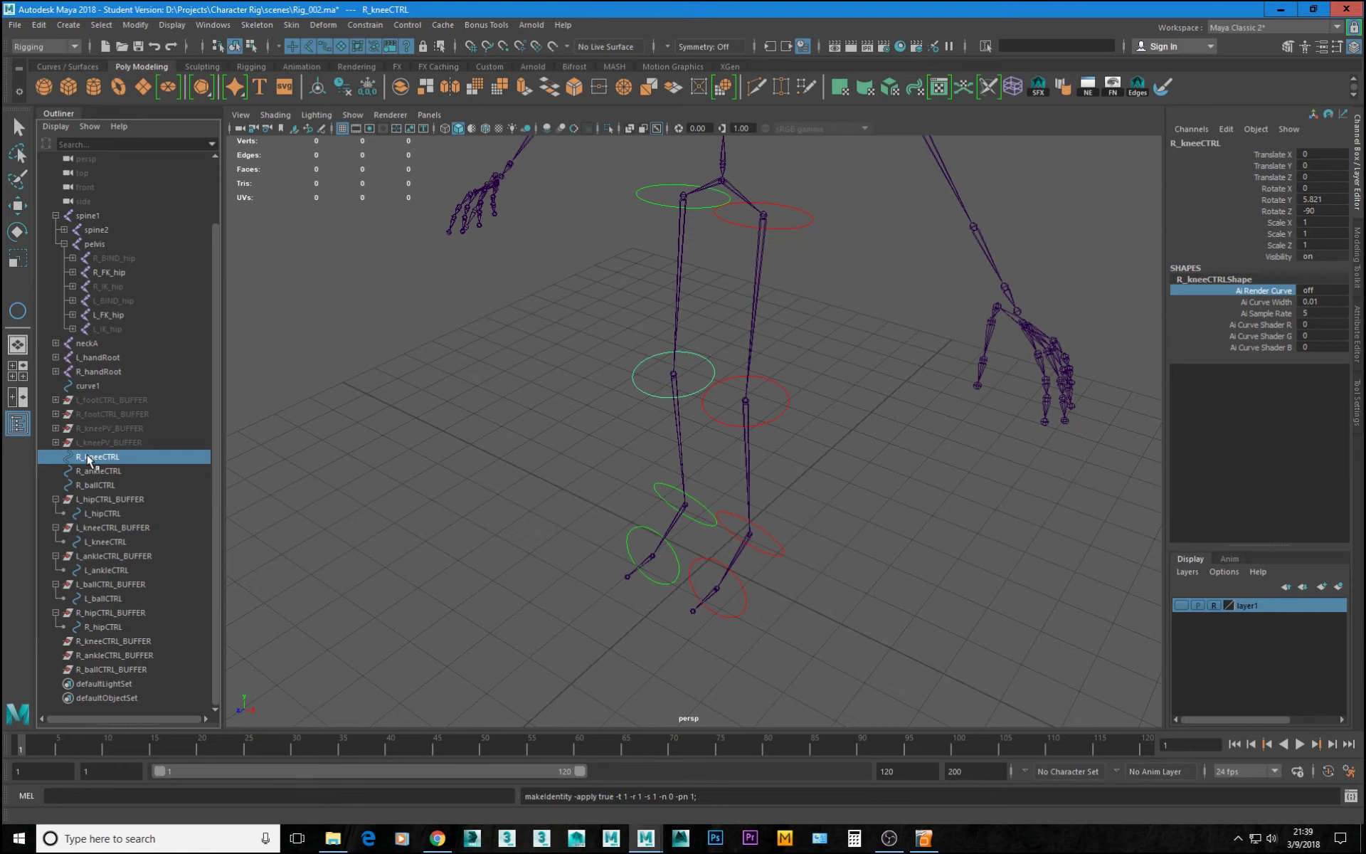
pyautogui.moveTo(87, 454); pyautogui.dragTo(121, 645, button='middle')
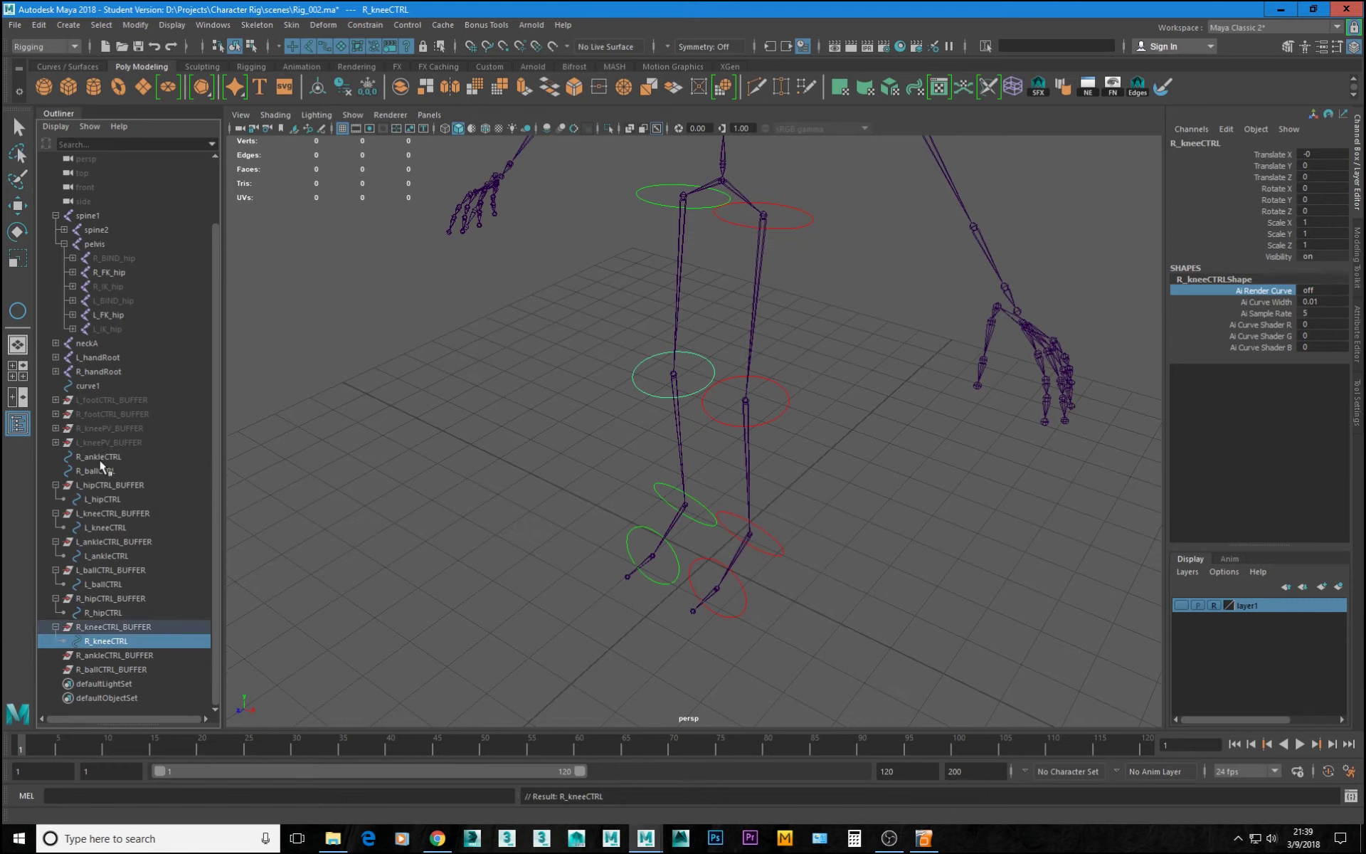
pyautogui.click(92, 457)
pyautogui.moveTo(94, 454); pyautogui.dragTo(102, 659, button='middle')
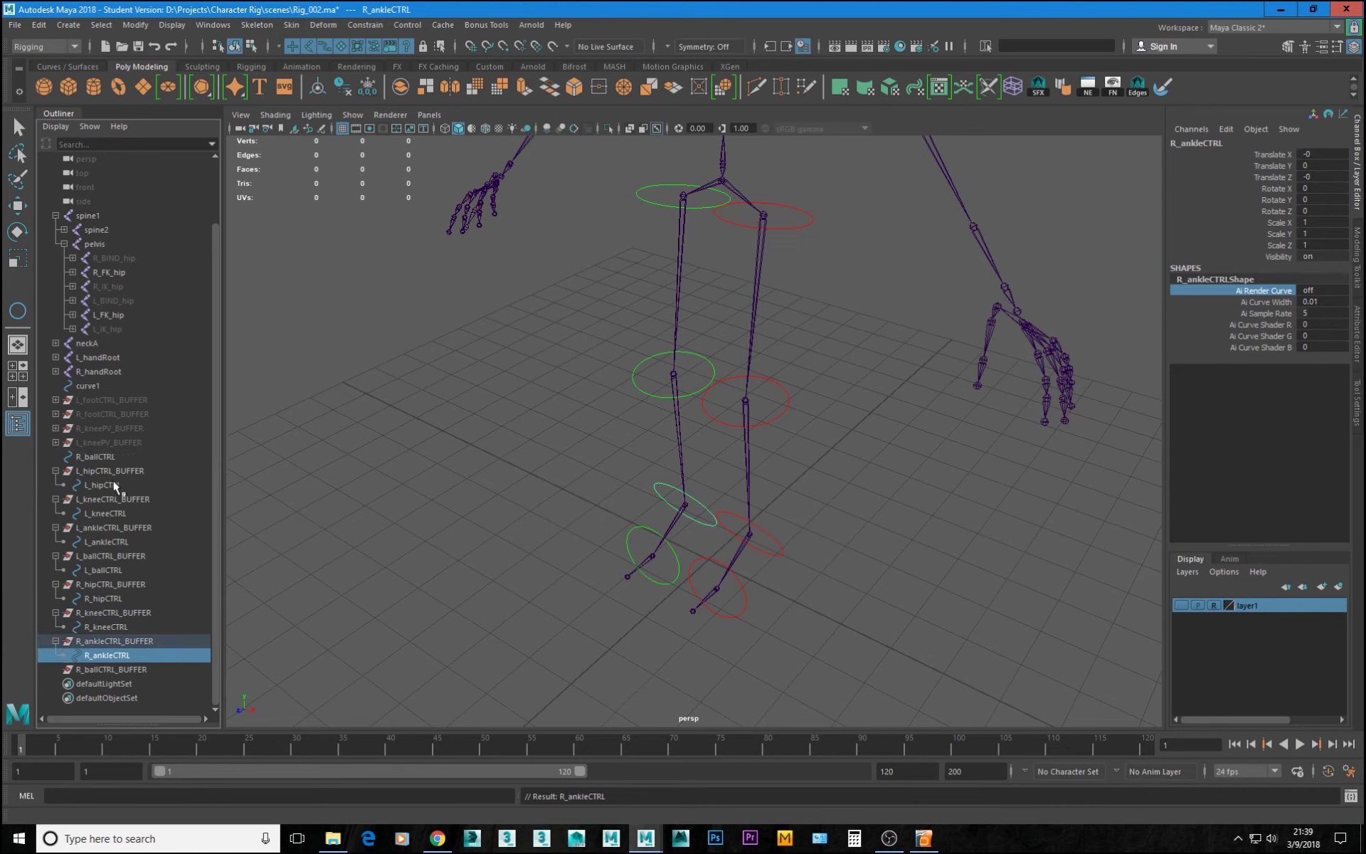
pyautogui.click(95, 456)
pyautogui.press('w')
pyautogui.moveTo(96, 457); pyautogui.dragTo(117, 673, button='middle')
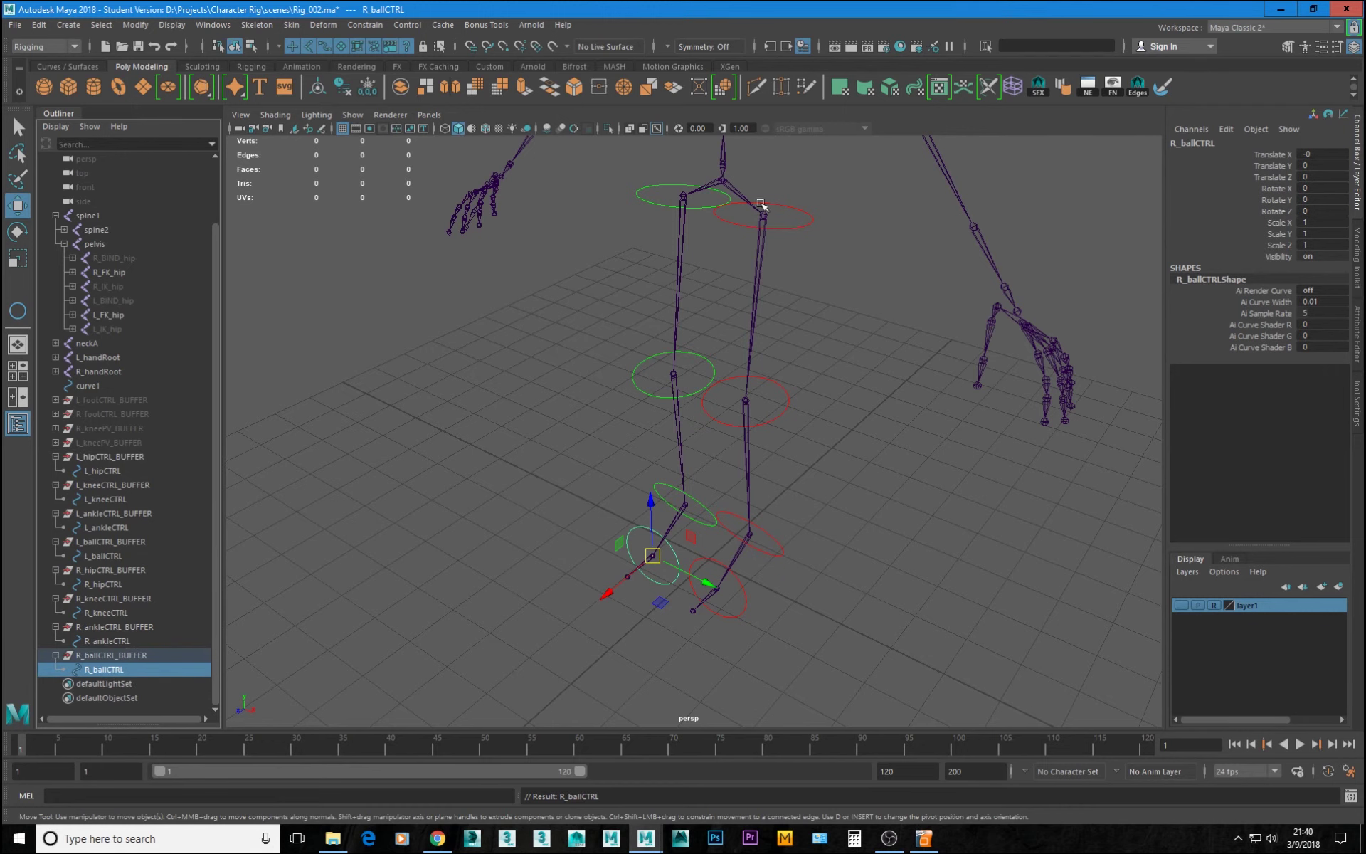
# - Freeze the transformations of R_hipCTRL, R_kneeCTRL, R_ankleCTRL and R_ballCTRL together and check the controls' values
pyautogui.click(637, 192)
pyautogui.keyDown('alt'); pyautogui.moveTo(446, 456); pyautogui.dragTo(738, 476); pyautogui.keyUp('alt')
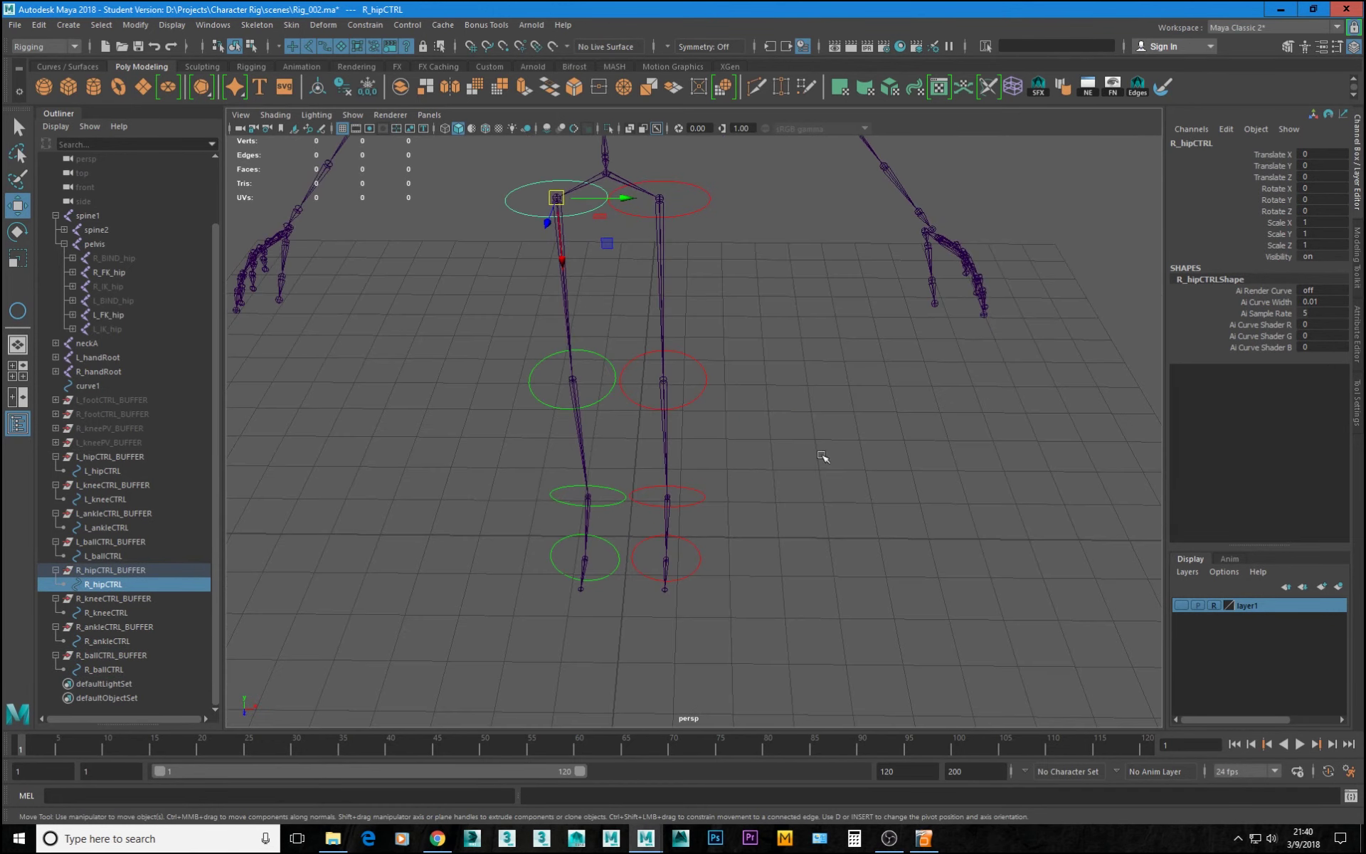
pyautogui.click(113, 670)
pyautogui.keyDown('ctrl'); pyautogui.click(108, 641); pyautogui.keyUp('ctrl')
pyautogui.keyDown('ctrl'); pyautogui.click(110, 613); pyautogui.keyUp('ctrl')
pyautogui.keyDown('ctrl'); pyautogui.click(111, 583); pyautogui.keyUp('ctrl')
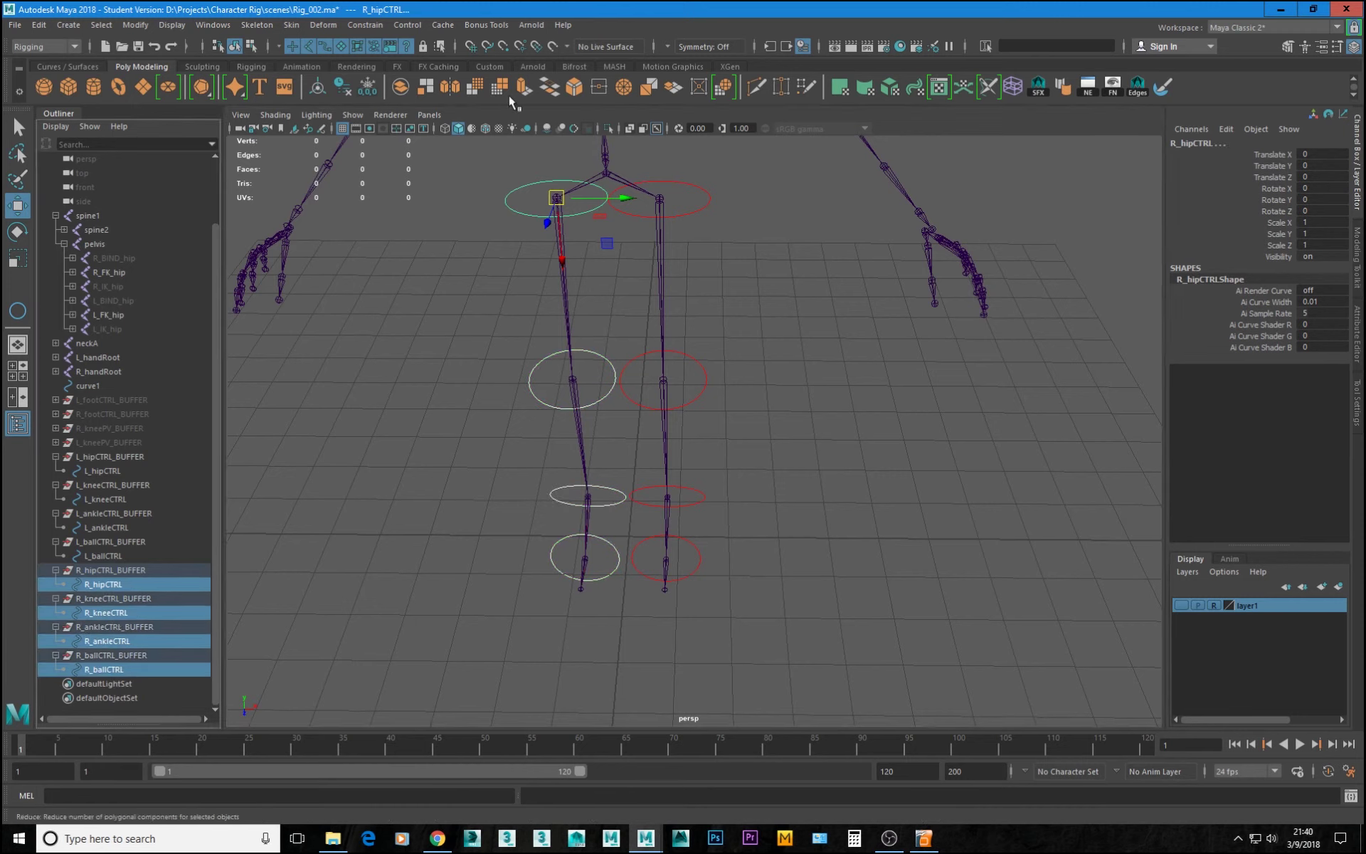
pyautogui.click(368, 86)
pyautogui.click(135, 669)
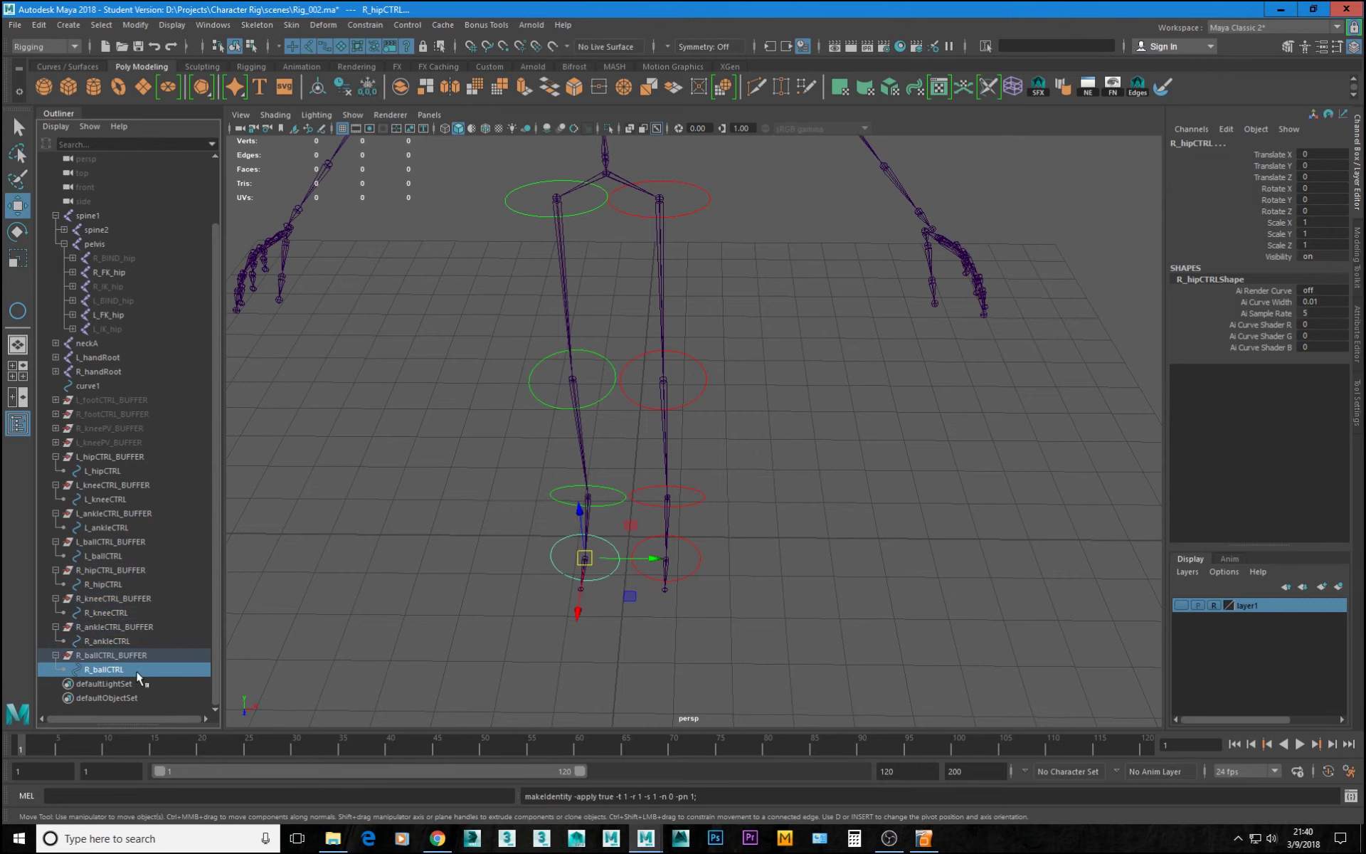
pyautogui.click(132, 641)
pyautogui.click(130, 611)
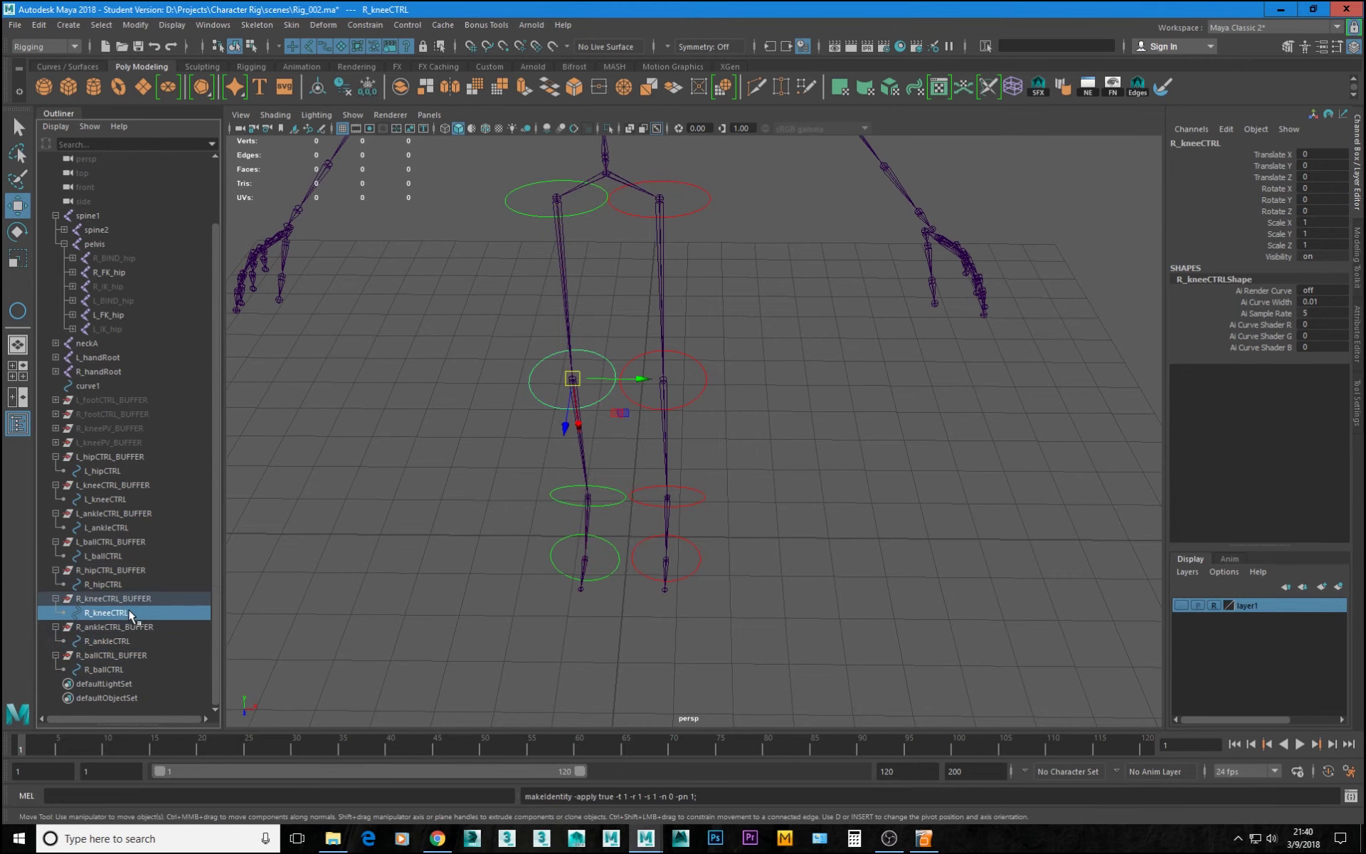
# - Compare the axis orientation and transform values of L_hipCTRL with those of the L_FK_hip joint
pyautogui.keyDown('alt'); pyautogui.moveTo(878, 466); pyautogui.dragTo(692, 440); pyautogui.keyUp('alt')
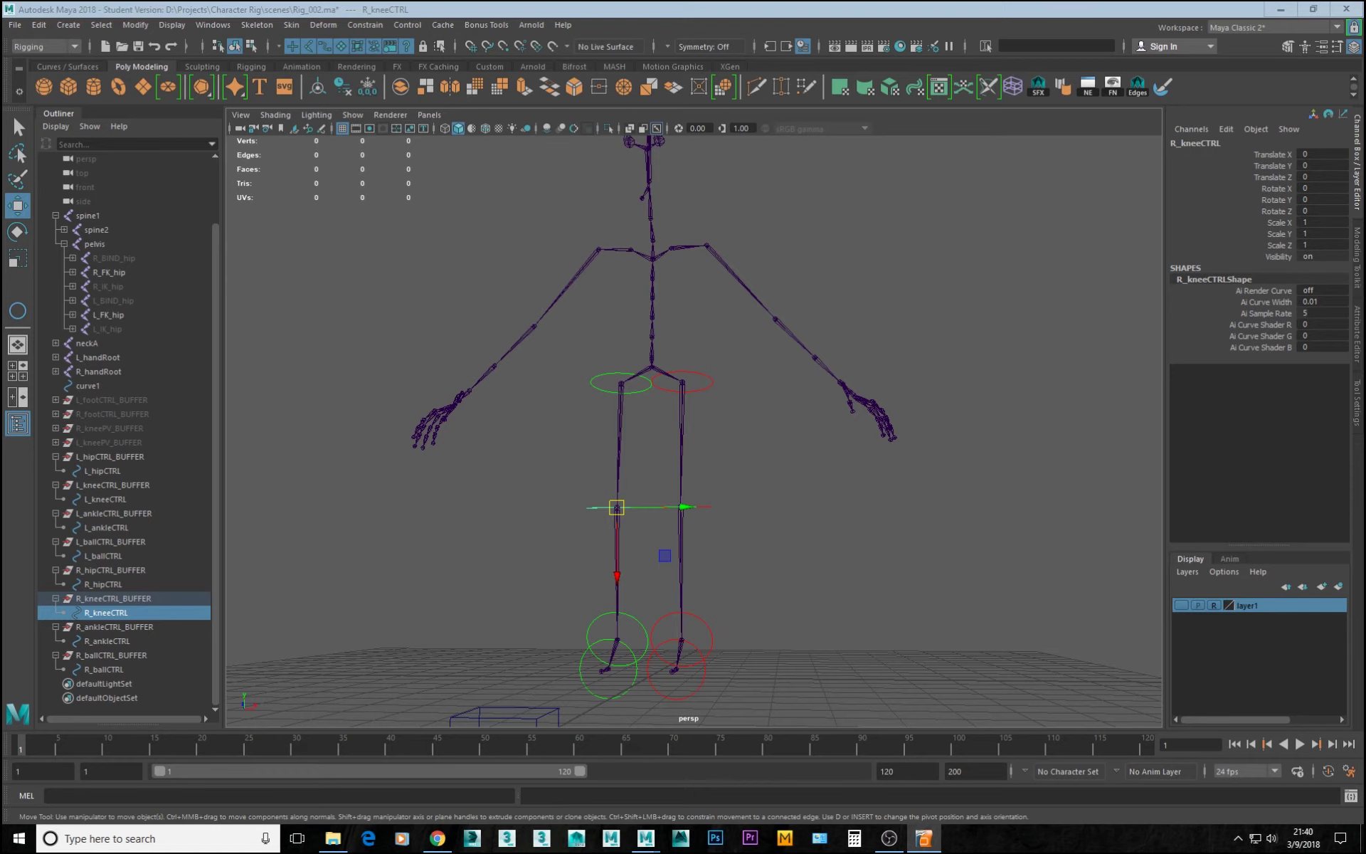
pyautogui.keyDown('alt'); pyautogui.moveTo(730, 466); pyautogui.dragTo(693, 479); pyautogui.keyUp('alt')
pyautogui.keyDown('alt'); pyautogui.moveTo(740, 388); pyautogui.dragTo(723, 467, button='middle'); pyautogui.keyUp('alt')
pyautogui.keyDown('alt'); pyautogui.moveTo(723, 467); pyautogui.dragTo(898, 548, button='right'); pyautogui.keyUp('alt')
pyautogui.moveTo(756, 402); pyautogui.dragTo(775, 452)
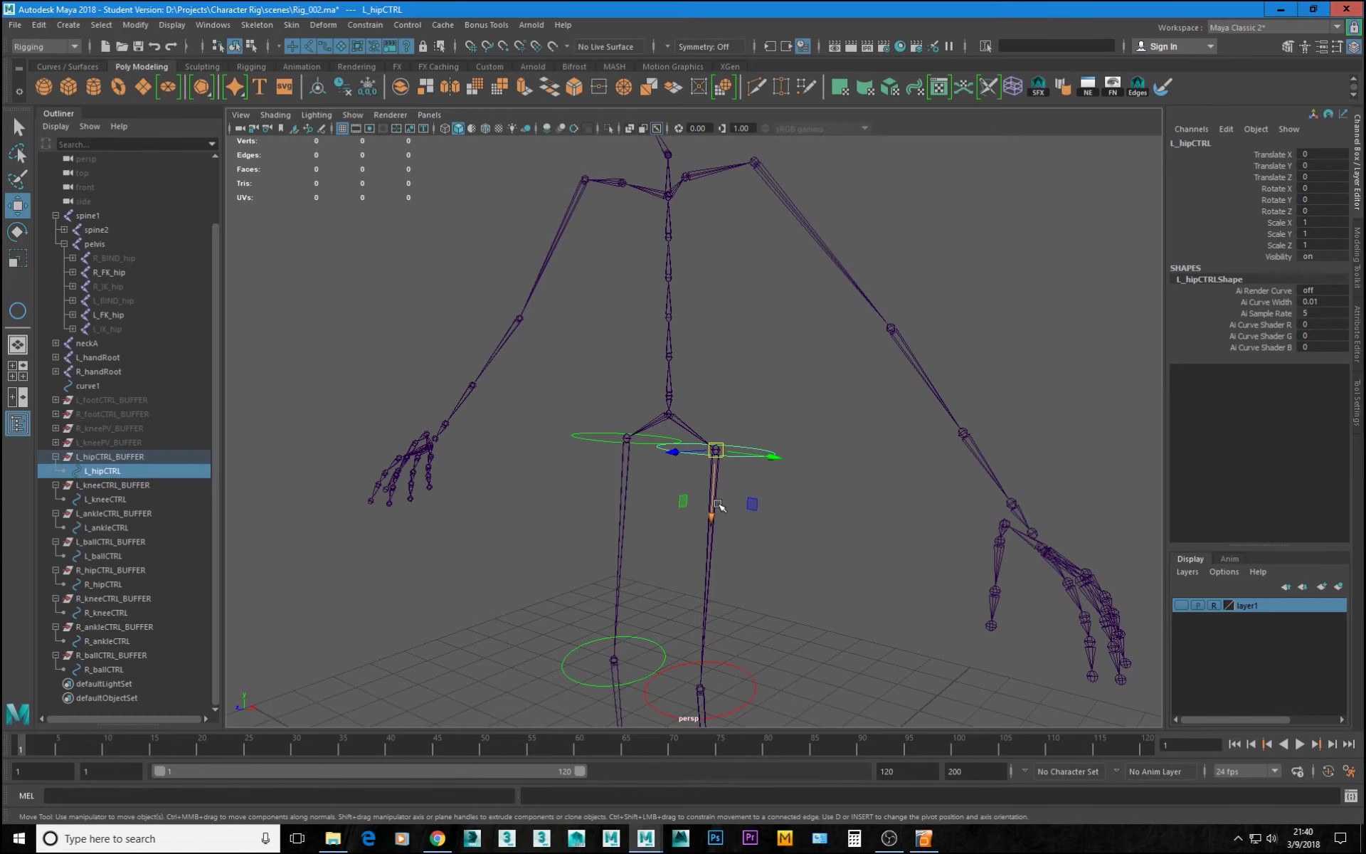
pyautogui.keyDown('alt'); pyautogui.moveTo(758, 507); pyautogui.dragTo(892, 670, button='right'); pyautogui.keyUp('alt')
pyautogui.moveTo(701, 584); pyautogui.dragTo(767, 627)
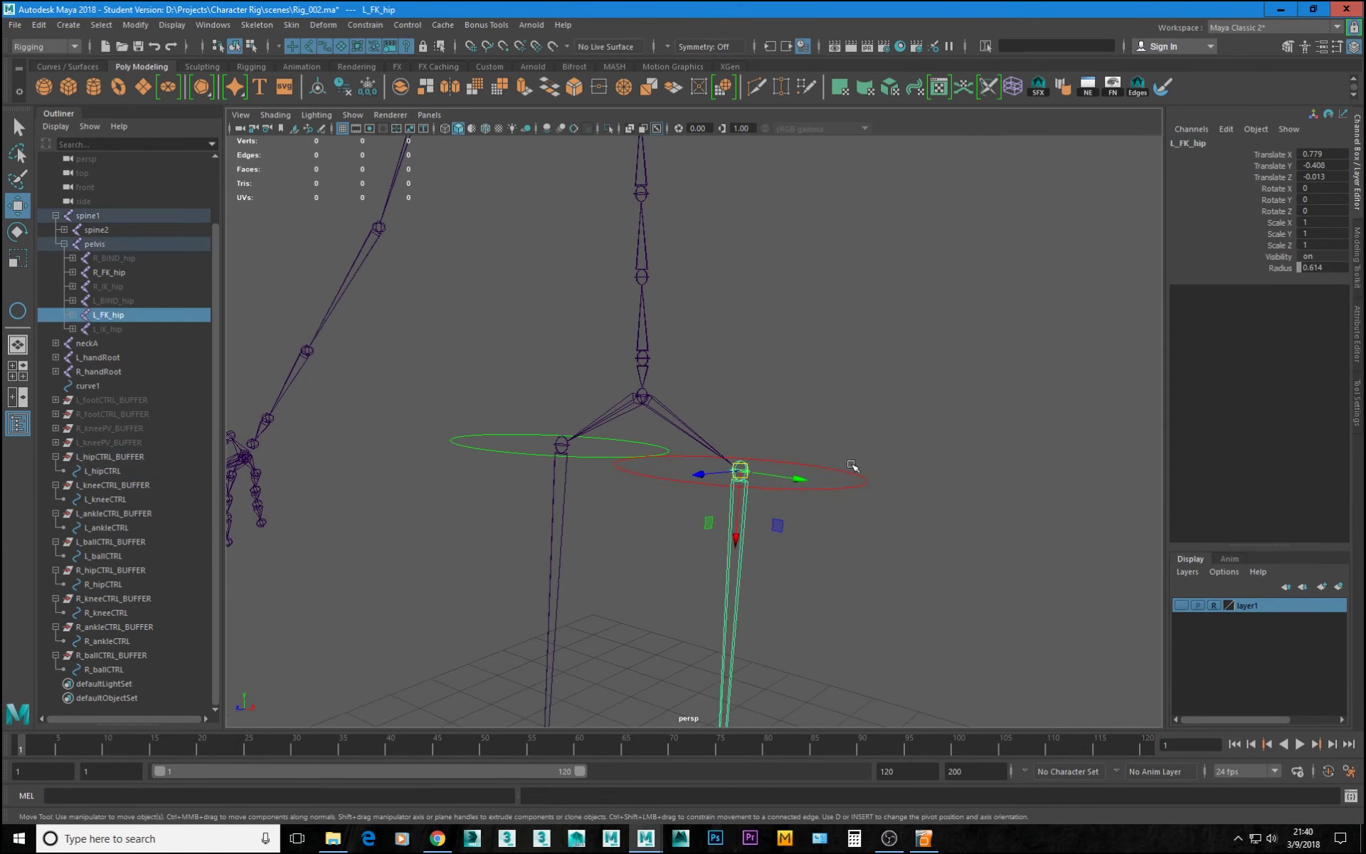
pyautogui.moveTo(851, 444); pyautogui.dragTo(865, 537)
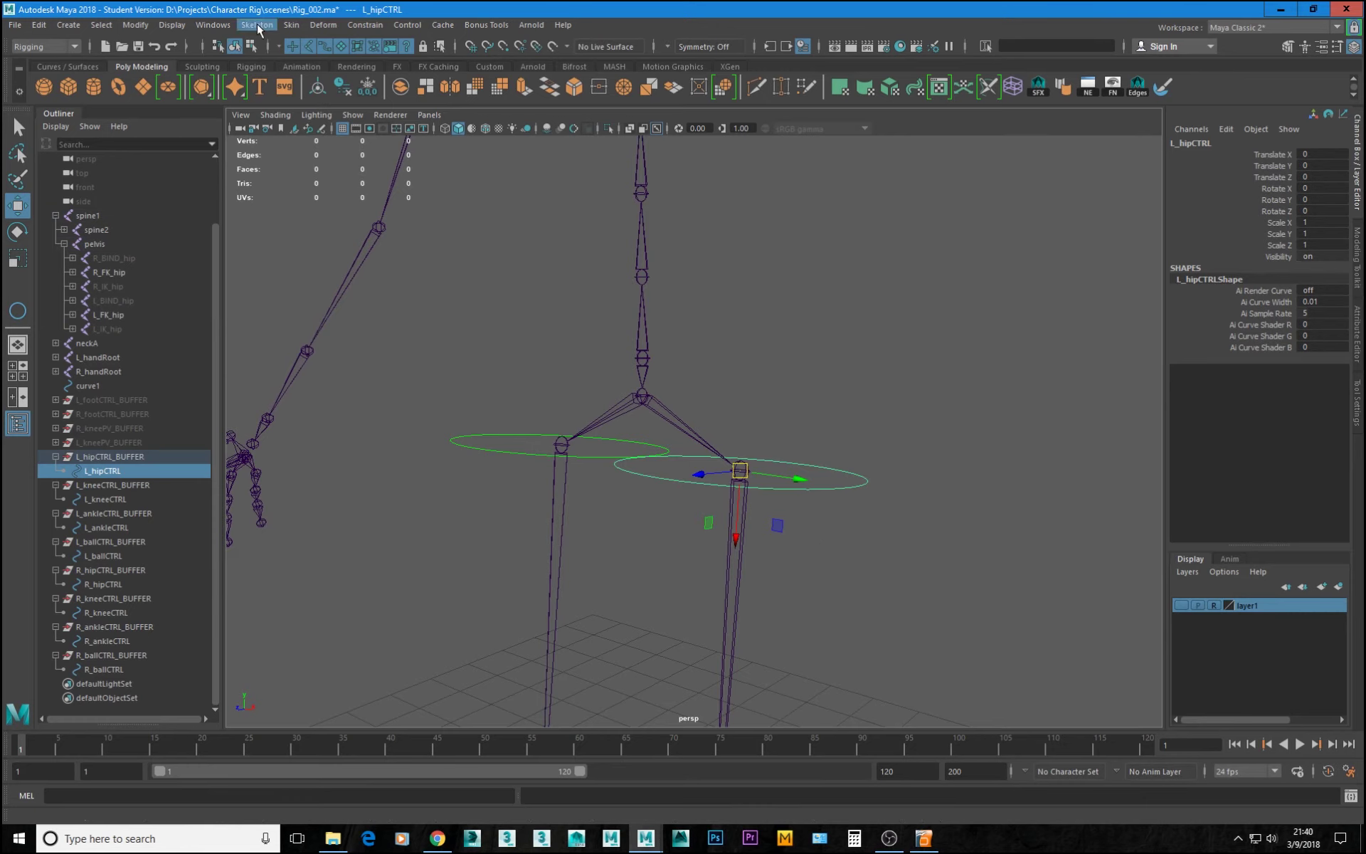
pyautogui.click(229, 27)
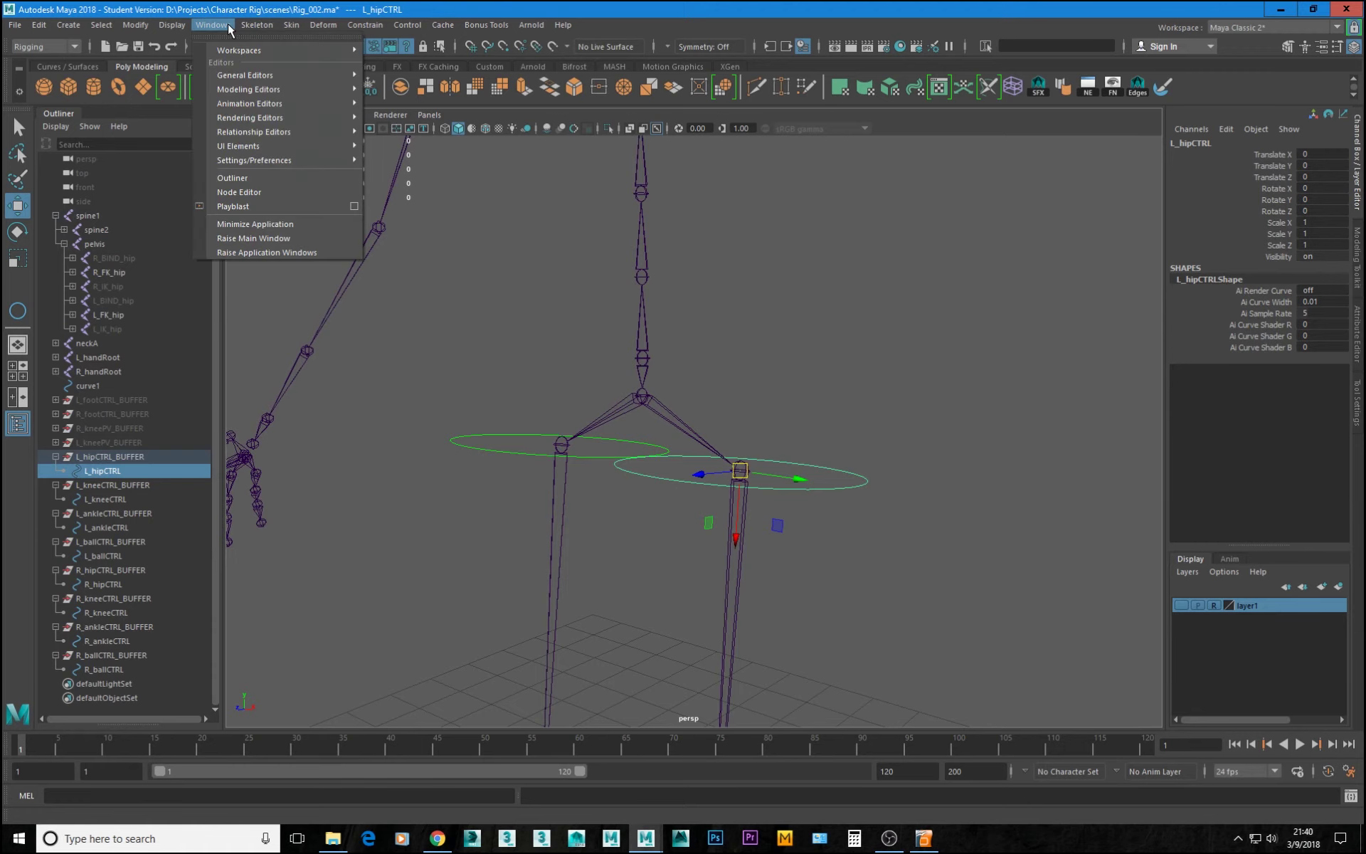
pyautogui.moveTo(253, 26)
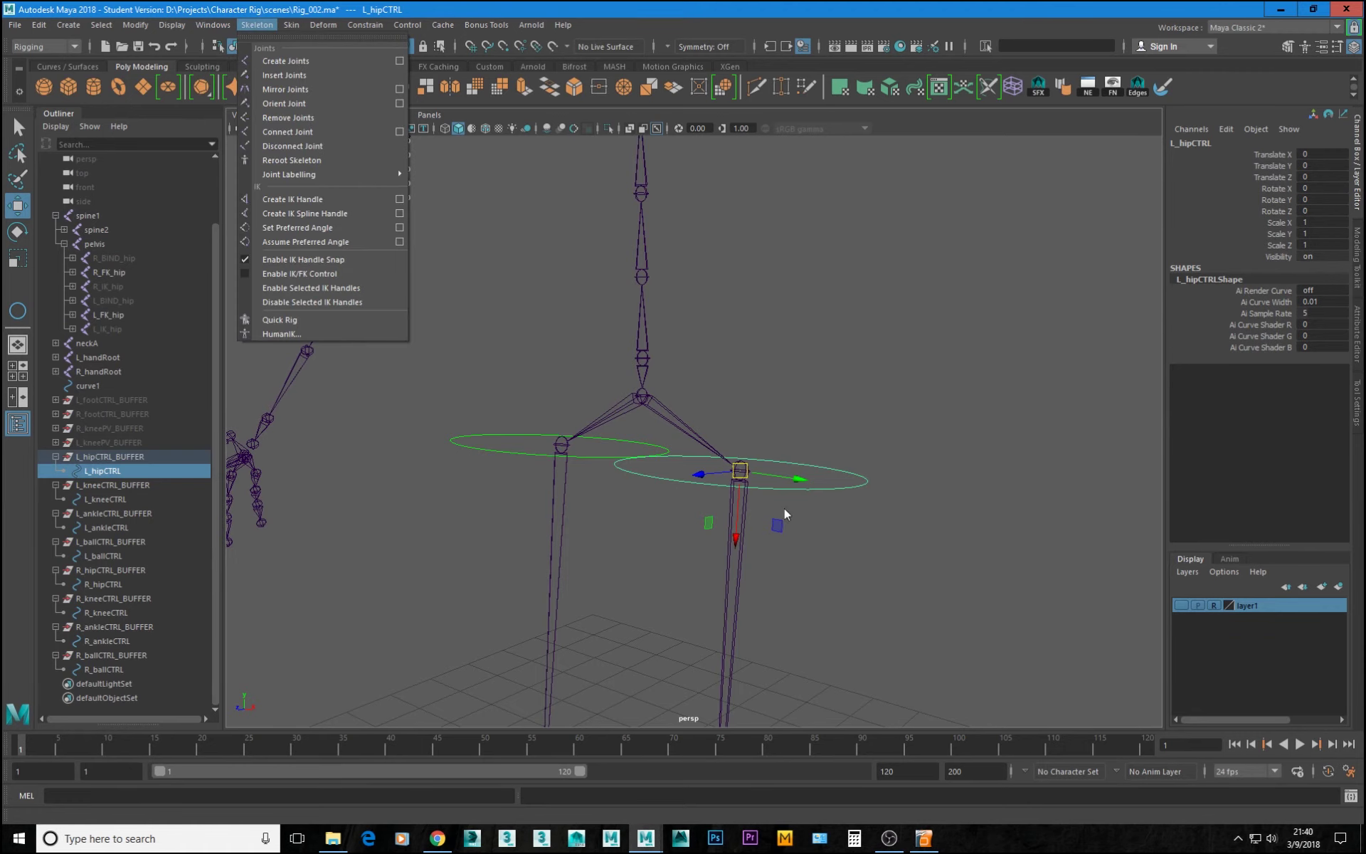
# - Test-rotate L_hipCTRL freehand to about -21, -2.3, 35.4, freeze its transformations to check the axes, and undo the test
pyautogui.press('e')
pyautogui.moveTo(768, 447); pyautogui.dragTo(759, 412)
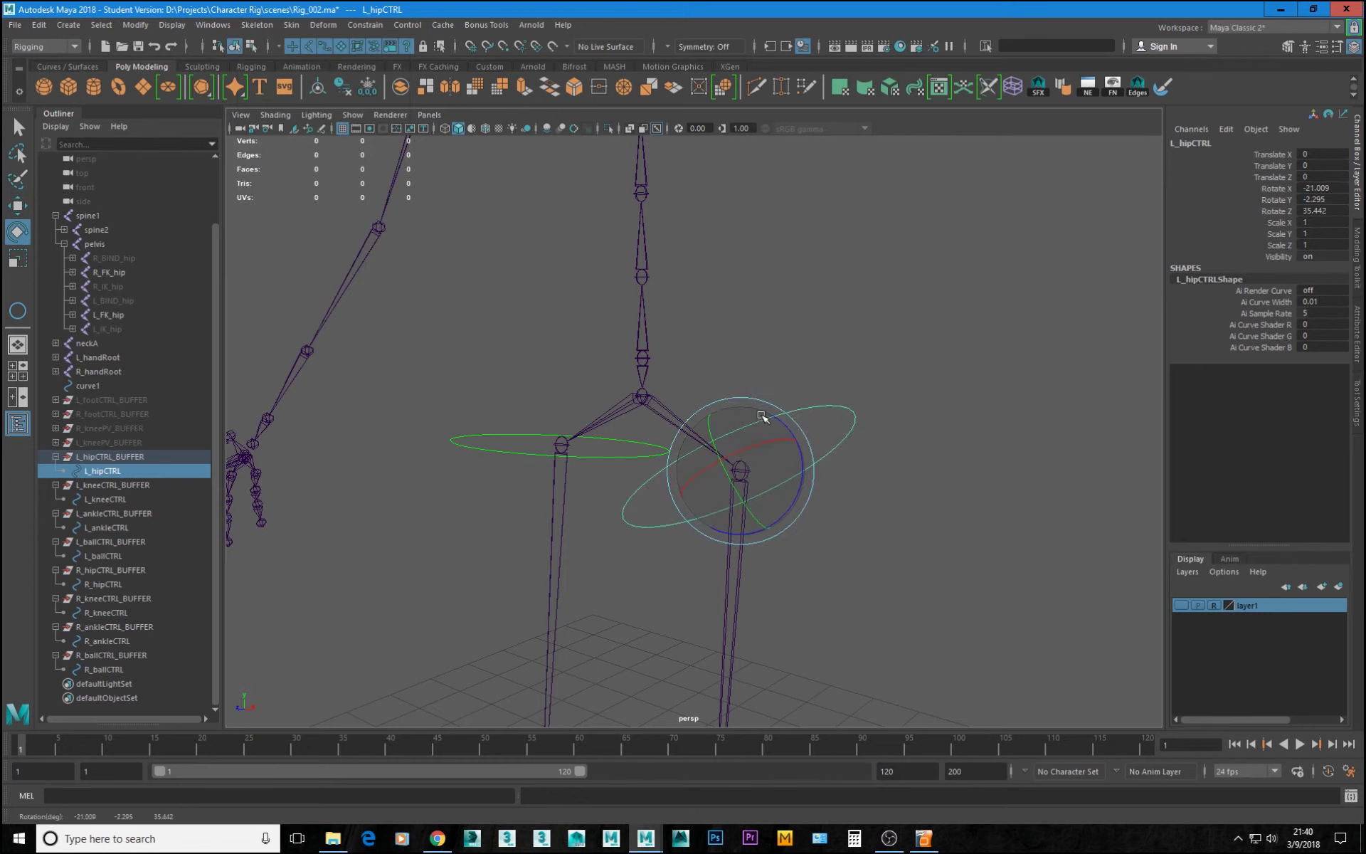
pyautogui.click(368, 89)
pyautogui.click(885, 566)
pyautogui.press('w')
pyautogui.moveTo(761, 429); pyautogui.dragTo(837, 498)
pyautogui.hotkey('ctrl', 'z')
pyautogui.hotkey('ctrl', 'z')
pyautogui.hotkey('ctrl', 'z')
pyautogui.hotkey('ctrl', 'z')
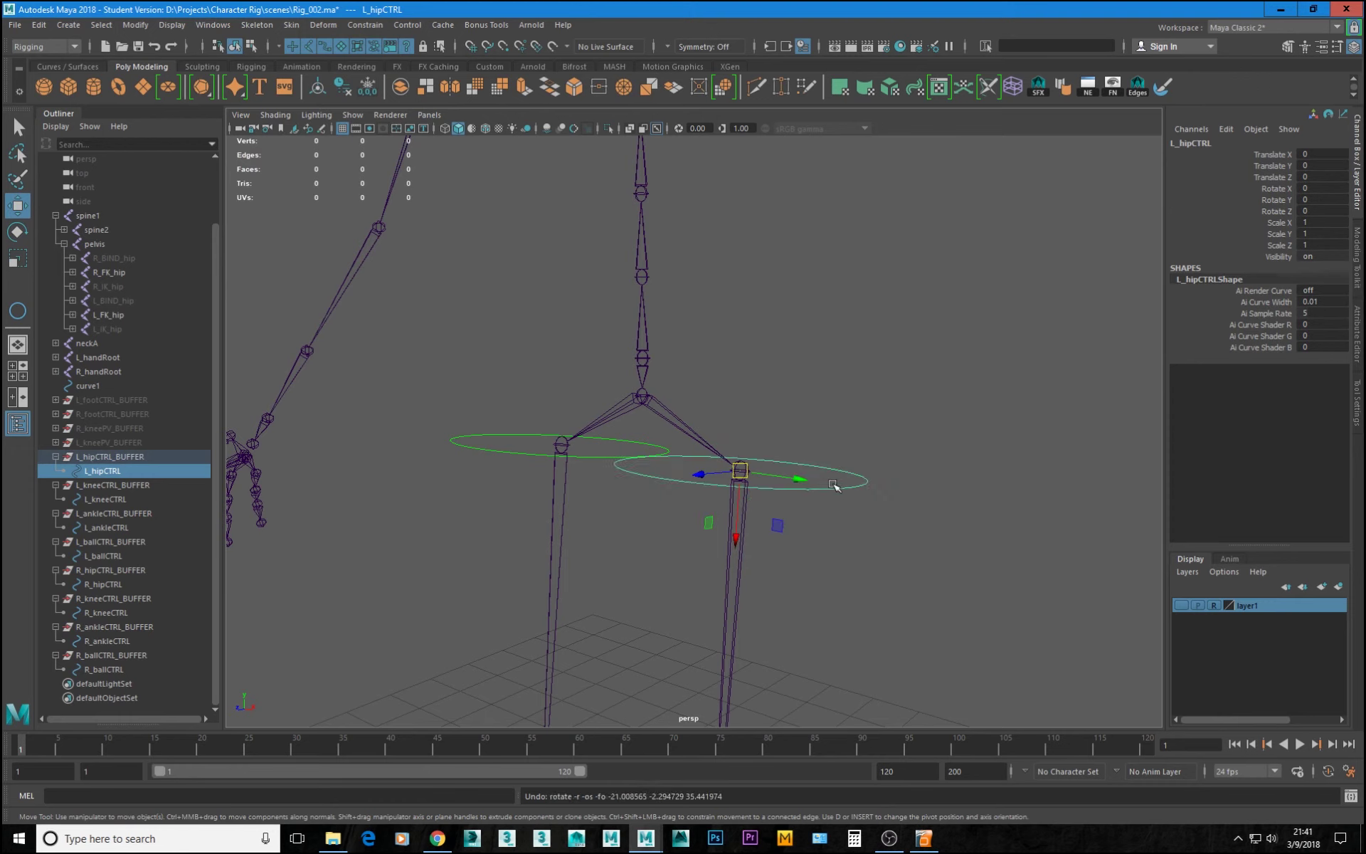
# - Unparent L_hipCTRL from its buffer group and freeze its transformations
pyautogui.hotkey('shift', 'p')
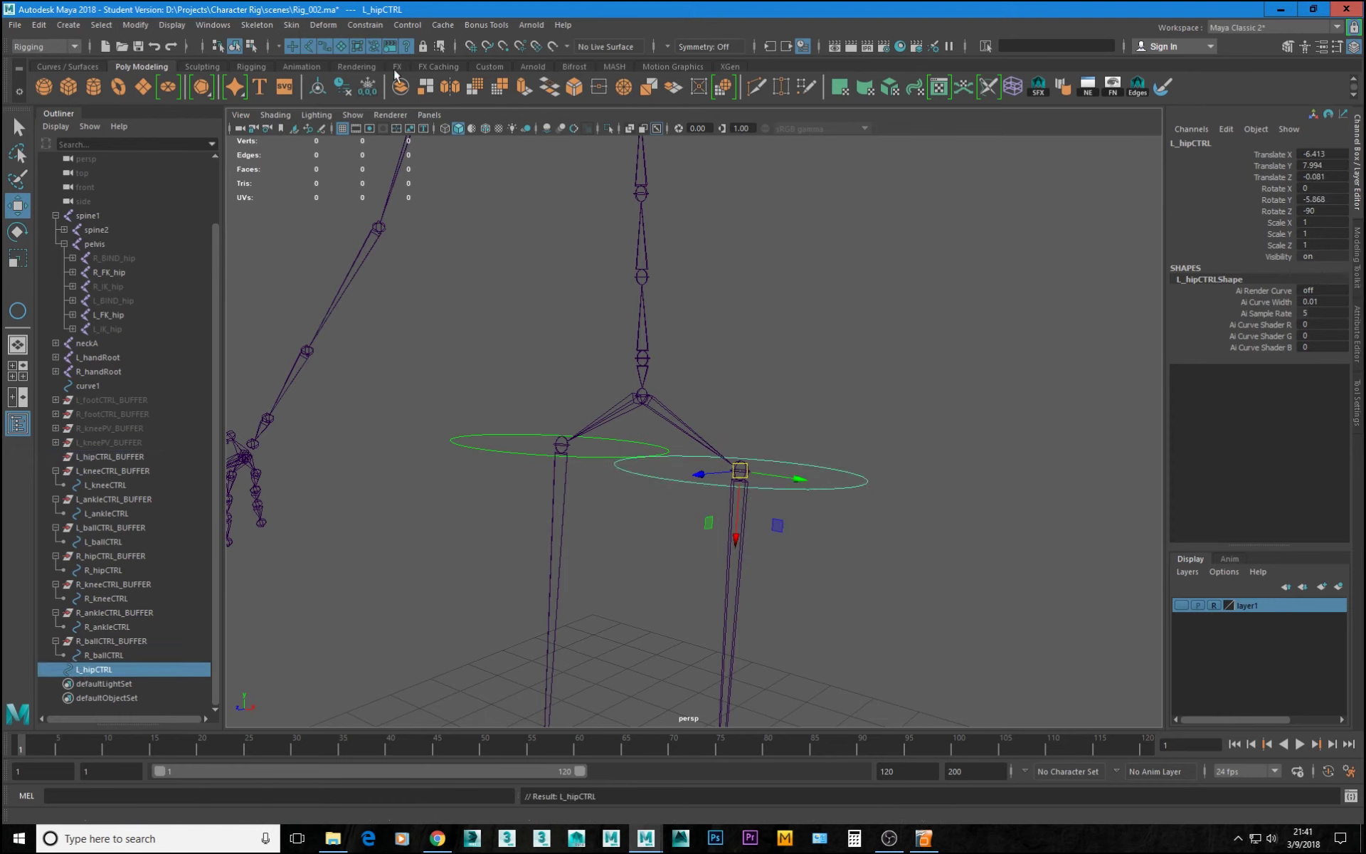
pyautogui.click(367, 87)
pyautogui.keyDown('alt'); pyautogui.moveTo(822, 505); pyautogui.dragTo(774, 504); pyautogui.keyUp('alt')
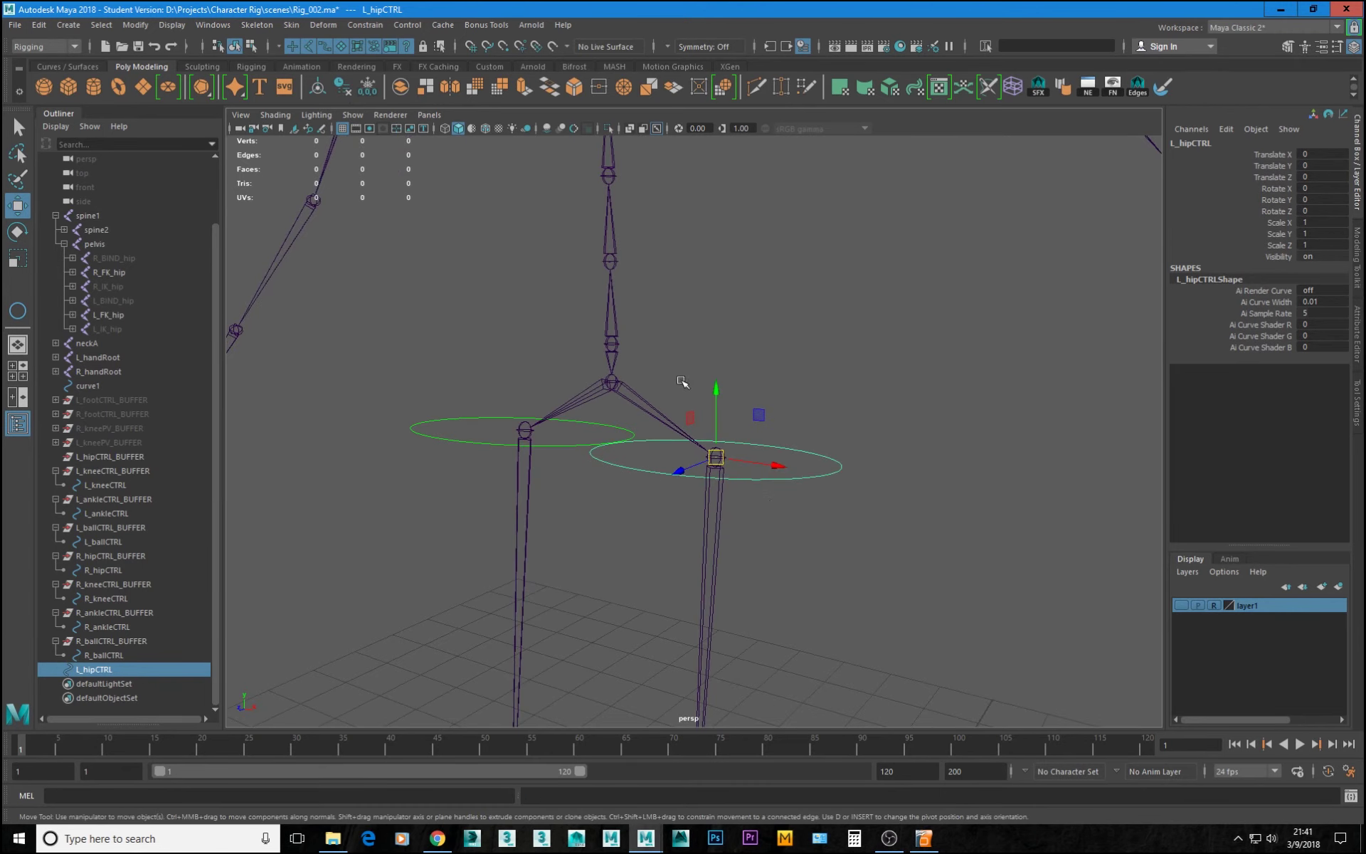
# - Orient-constrain the L_FK_hip joint to the unparented L_hipCTRL and inspect how the left leg is oriented
pyautogui.click(714, 580)
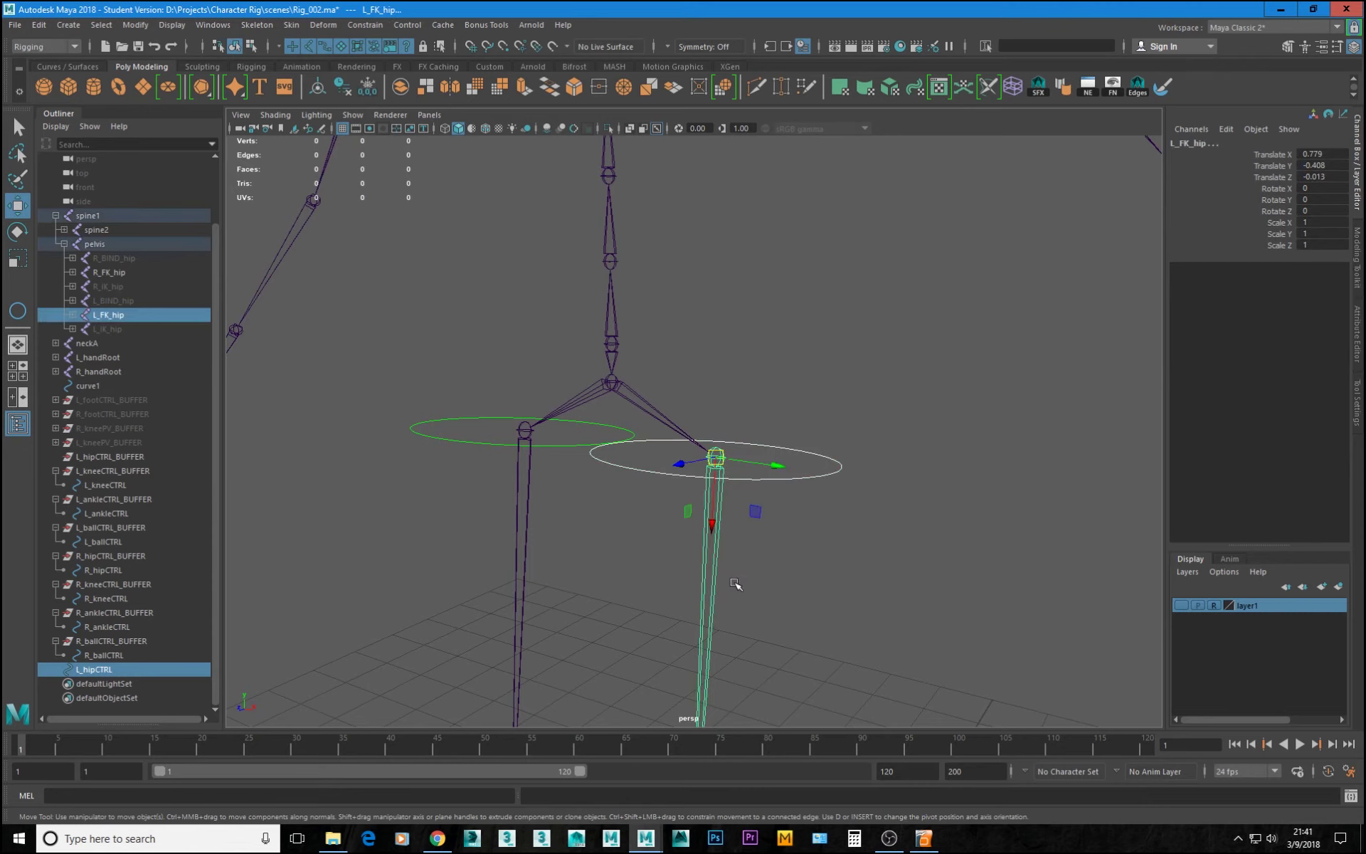
pyautogui.moveTo(824, 450); pyautogui.dragTo(873, 543)
pyautogui.keyDown('shift'); pyautogui.click(715, 599); pyautogui.keyUp('shift')
pyautogui.moveTo(846, 444); pyautogui.dragTo(859, 538)
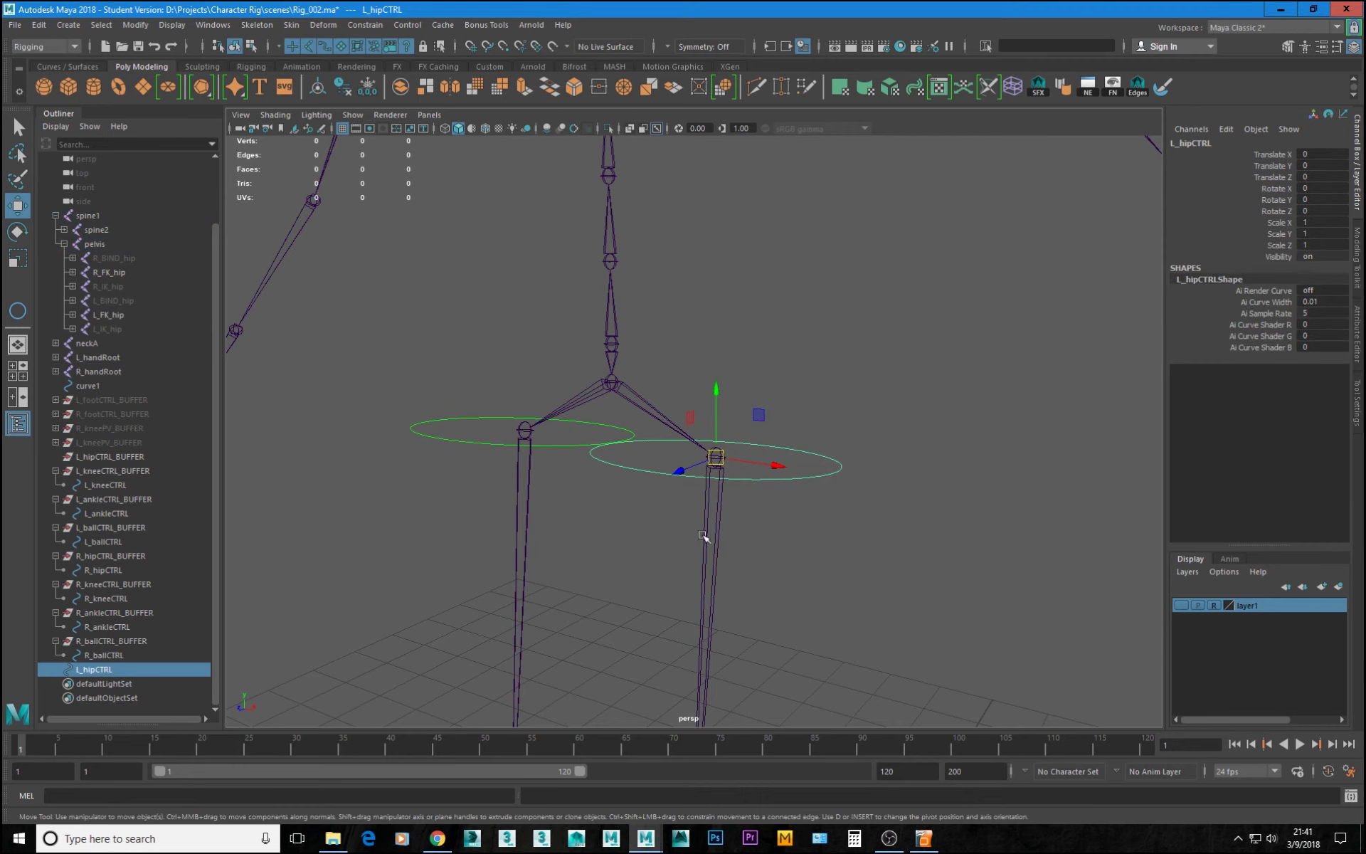
pyautogui.moveTo(673, 519); pyautogui.dragTo(760, 579)
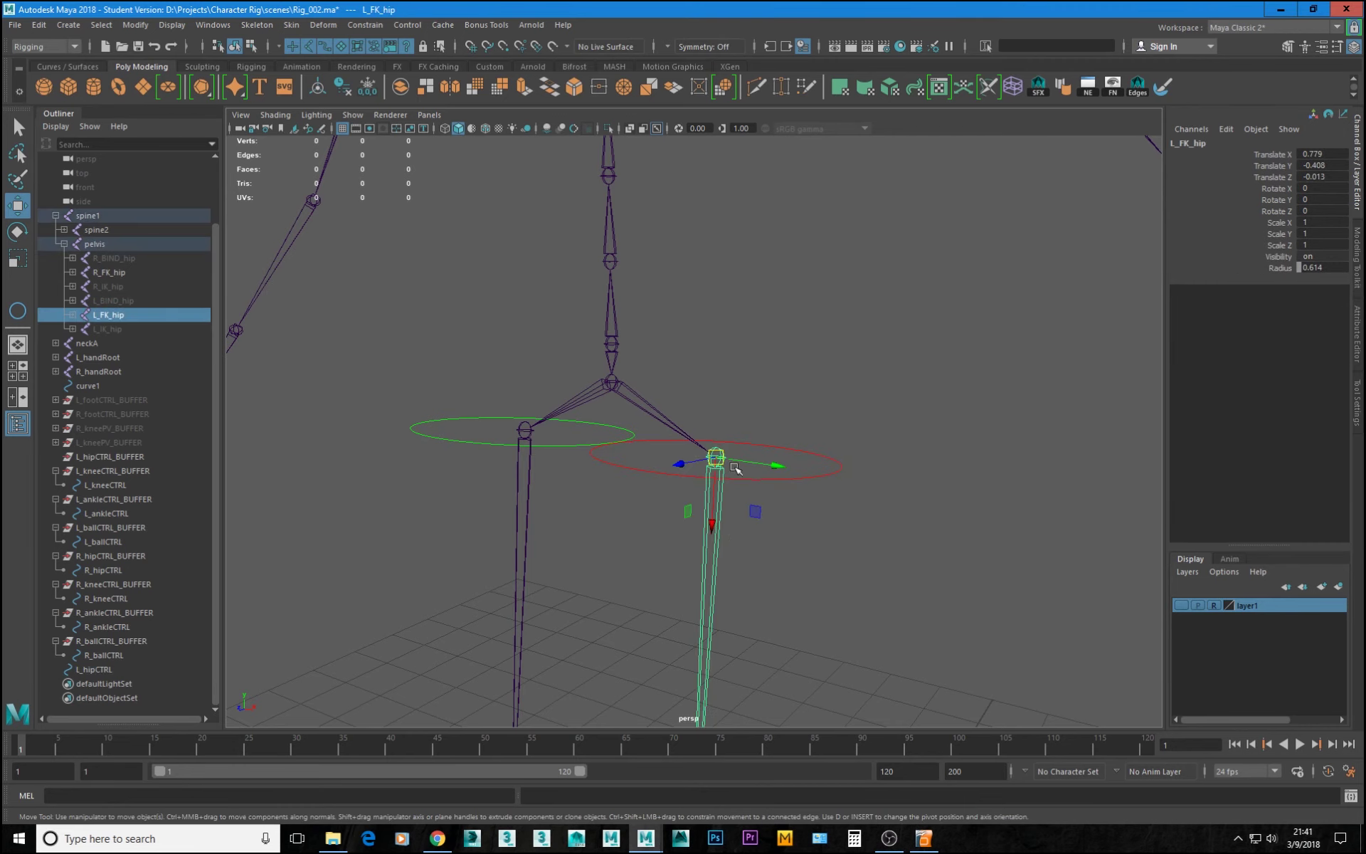
pyautogui.moveTo(806, 434); pyautogui.dragTo(895, 548)
pyautogui.moveTo(687, 520); pyautogui.dragTo(733, 559)
pyautogui.moveTo(795, 420); pyautogui.dragTo(840, 520)
pyautogui.keyDown('shift'); pyautogui.moveTo(687, 525); pyautogui.dragTo(733, 574); pyautogui.keyUp('shift')
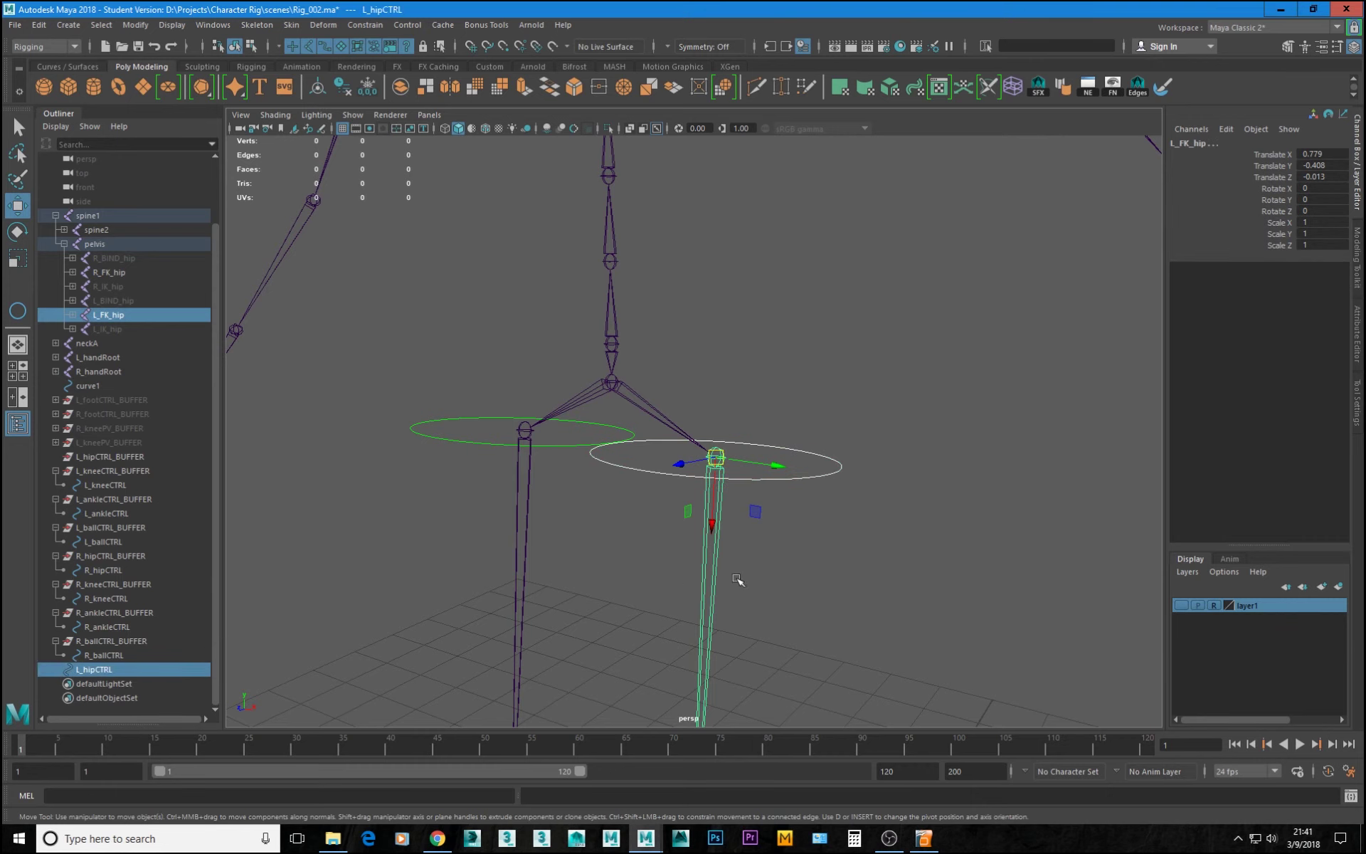
pyautogui.click(382, 24)
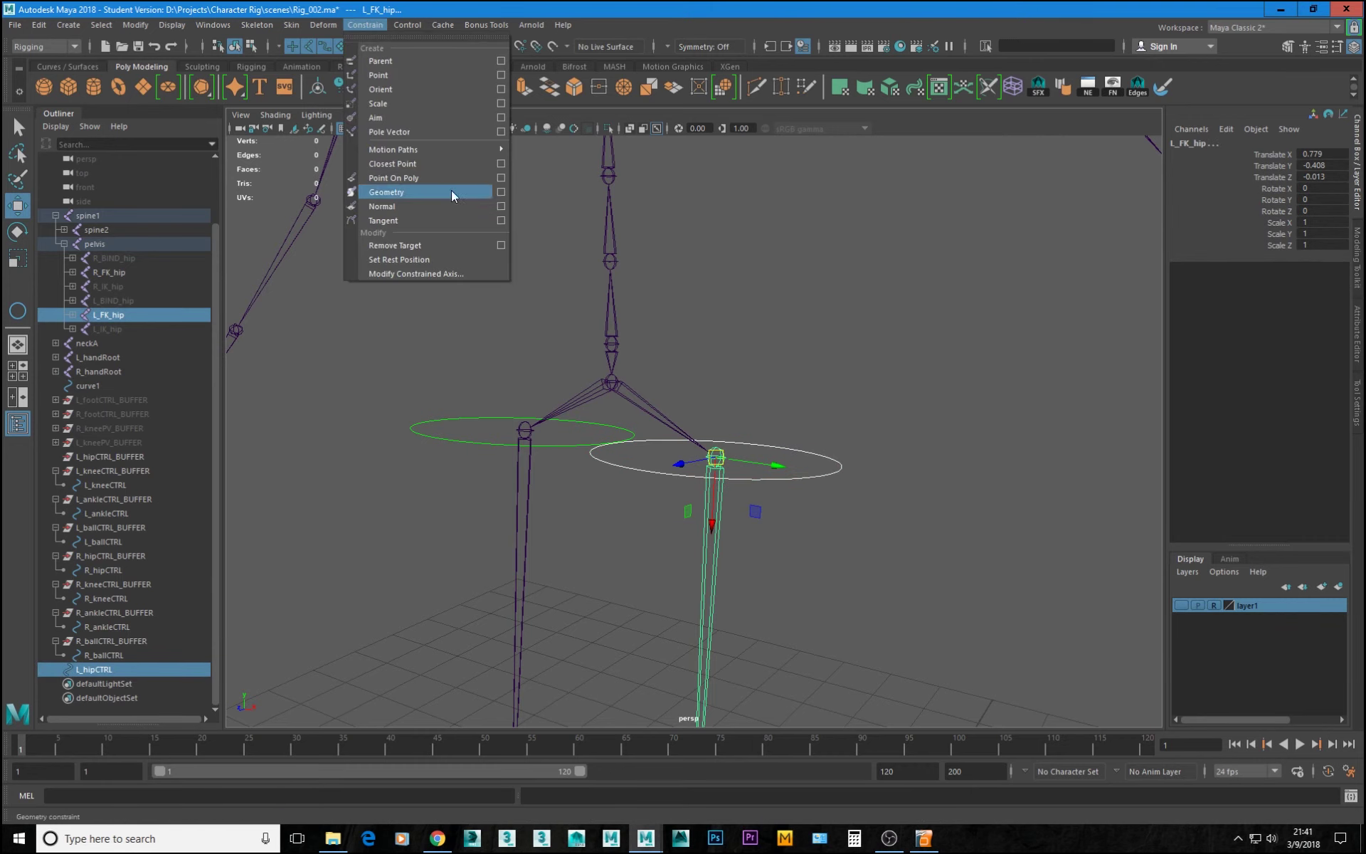
pyautogui.click(459, 88)
pyautogui.keyDown('alt'); pyautogui.moveTo(778, 415); pyautogui.dragTo(732, 412); pyautogui.keyUp('alt')
pyautogui.keyDown('alt'); pyautogui.moveTo(732, 412); pyautogui.dragTo(393, 375, button='right'); pyautogui.keyUp('alt')
pyautogui.keyDown('alt'); pyautogui.moveTo(392, 376); pyautogui.dragTo(370, 465); pyautogui.keyUp('alt')
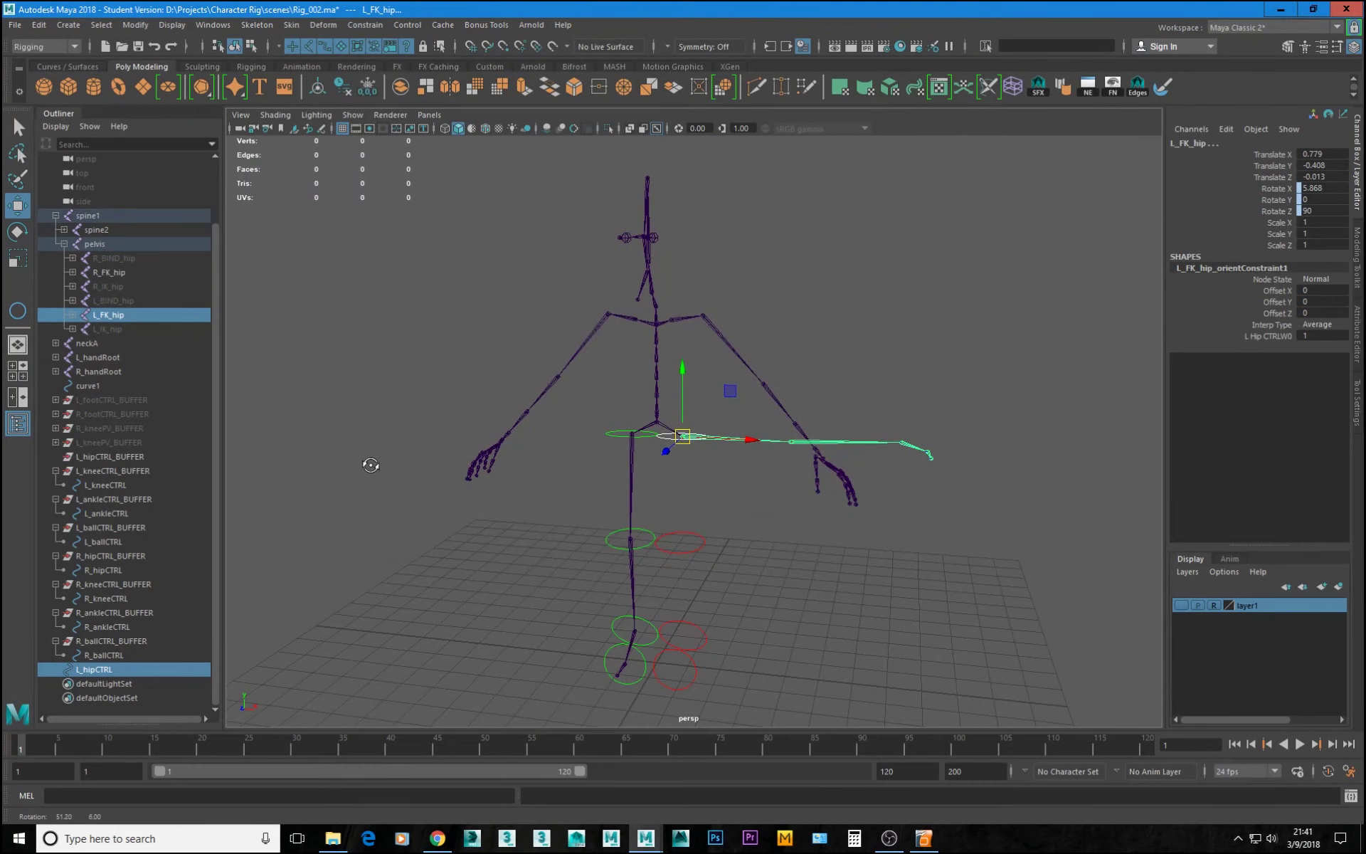
pyautogui.keyDown('alt'); pyautogui.moveTo(370, 464); pyautogui.dragTo(861, 555, button='right'); pyautogui.keyUp('alt')
pyautogui.keyDown('alt'); pyautogui.moveTo(762, 491); pyautogui.dragTo(634, 518, button='middle'); pyautogui.keyUp('alt')
pyautogui.keyDown('alt'); pyautogui.moveTo(534, 509); pyautogui.dragTo(616, 498, button='right'); pyautogui.keyUp('alt')
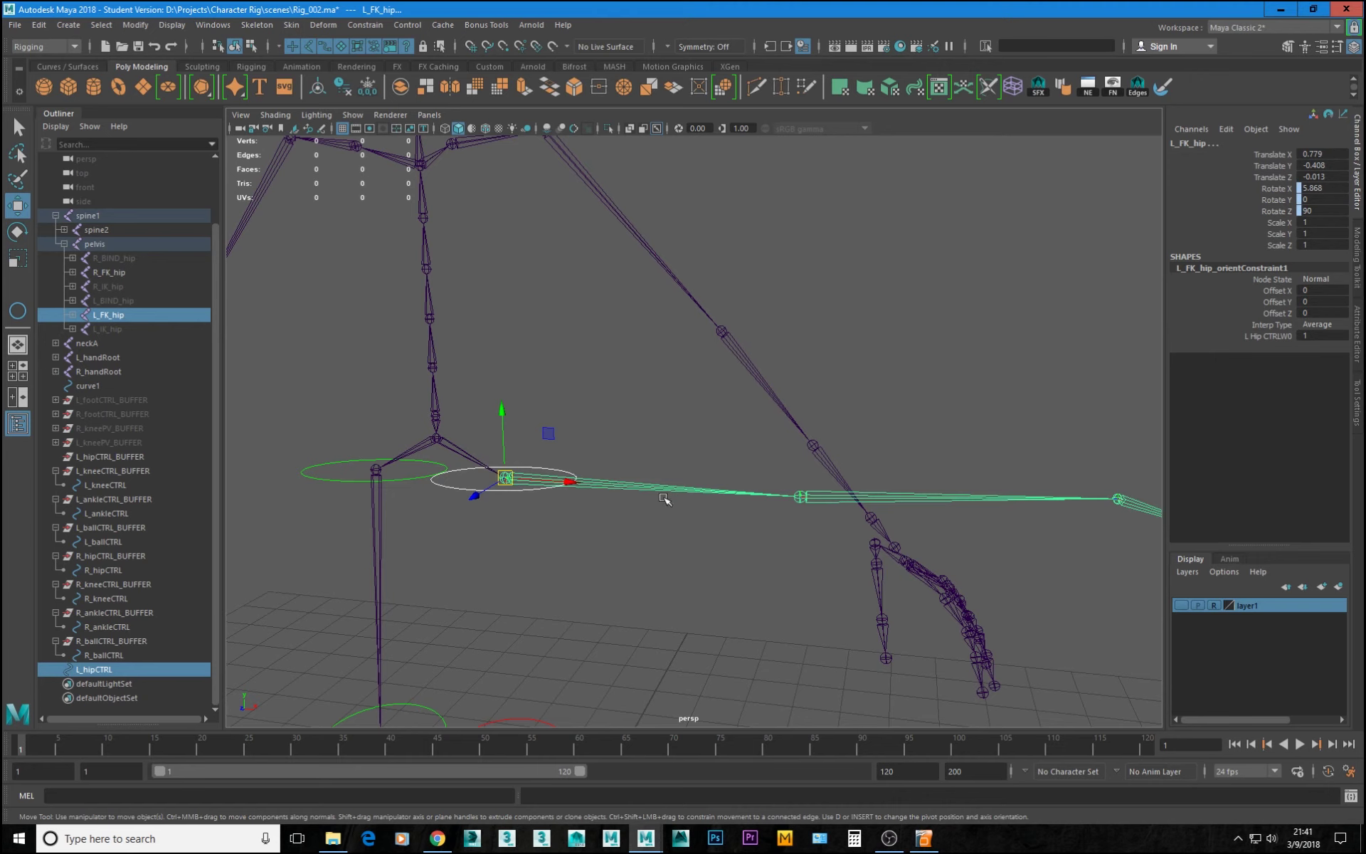
# - Undo the orient constraint, the freeze and the unparenting of L_hipCTRL
pyautogui.hotkey('ctrl', 'z')
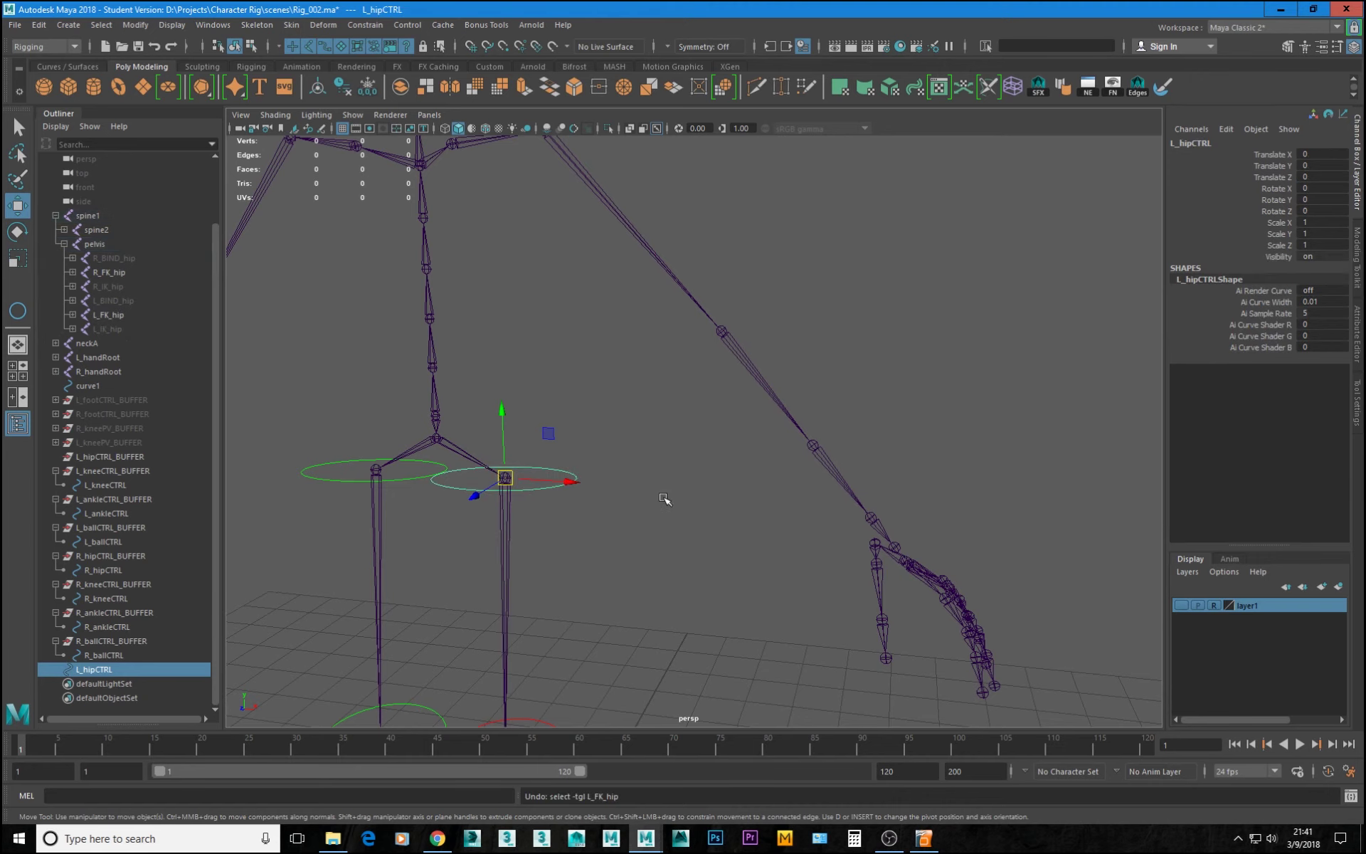
pyautogui.hotkey('ctrl', 'z')
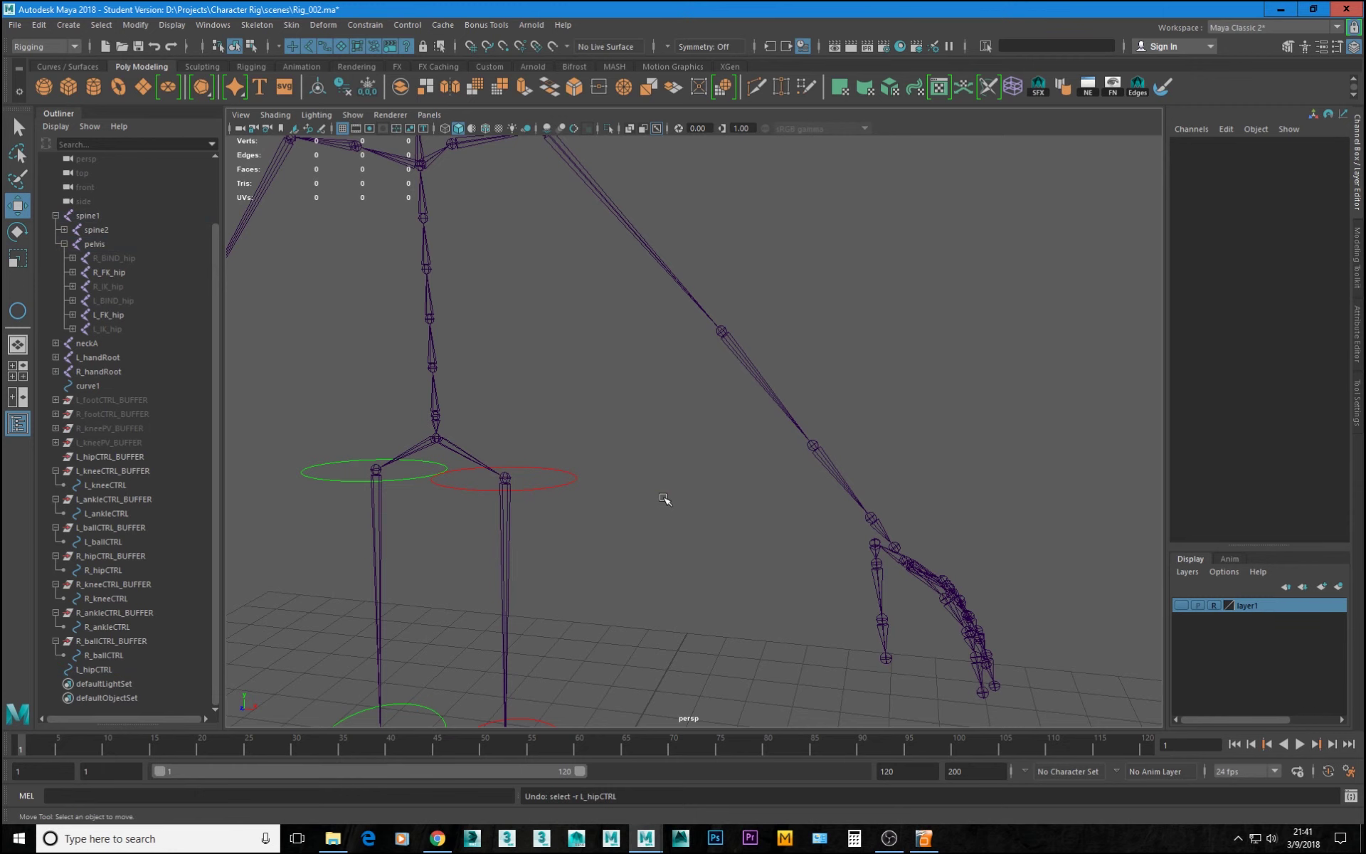
pyautogui.hotkey('ctrl', 'z')
pyautogui.hotkey('ctrl', 'z')
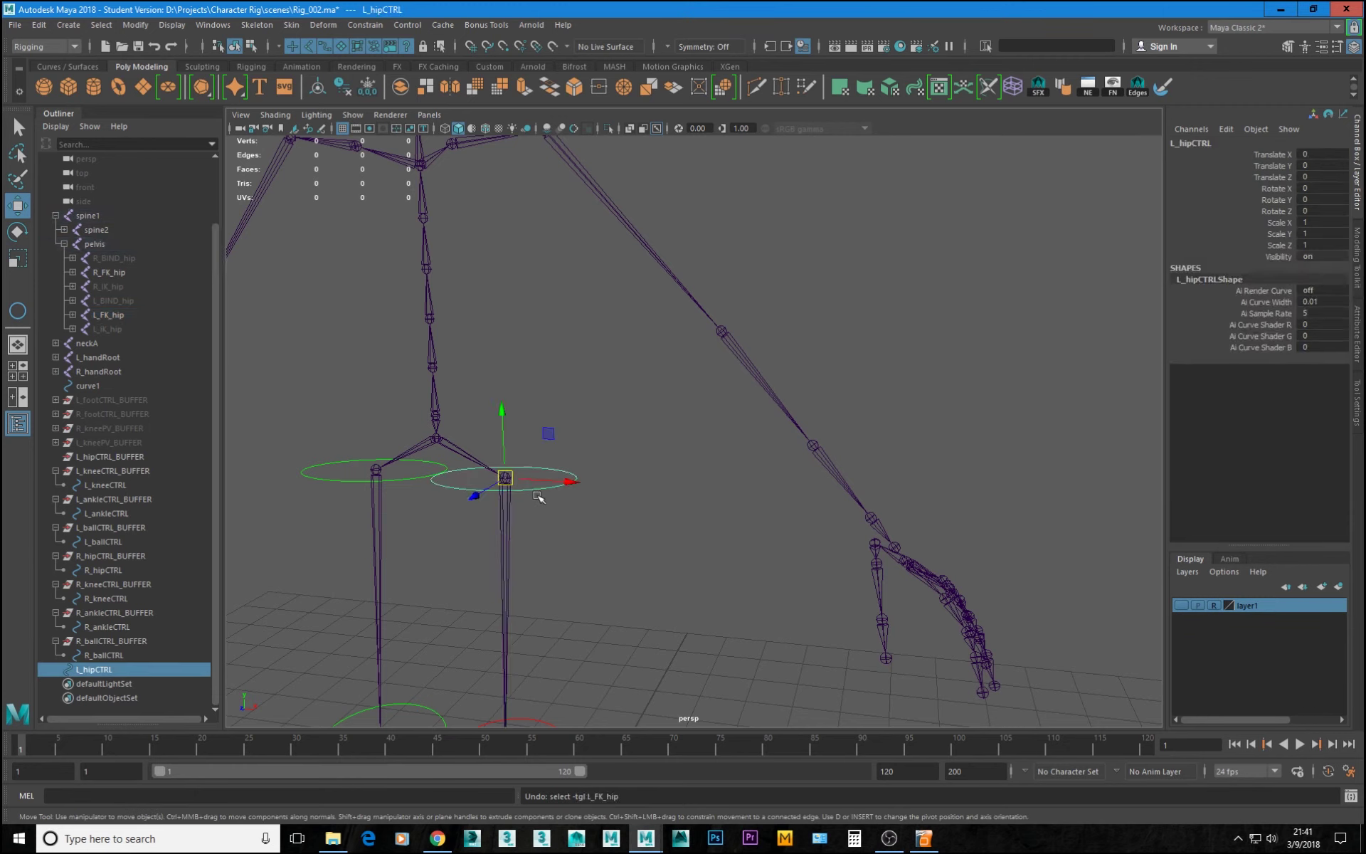
pyautogui.hotkey('ctrl', 'z')
pyautogui.hotkey('ctrl', 'z')
pyautogui.hotkey('ctrl', 'z')
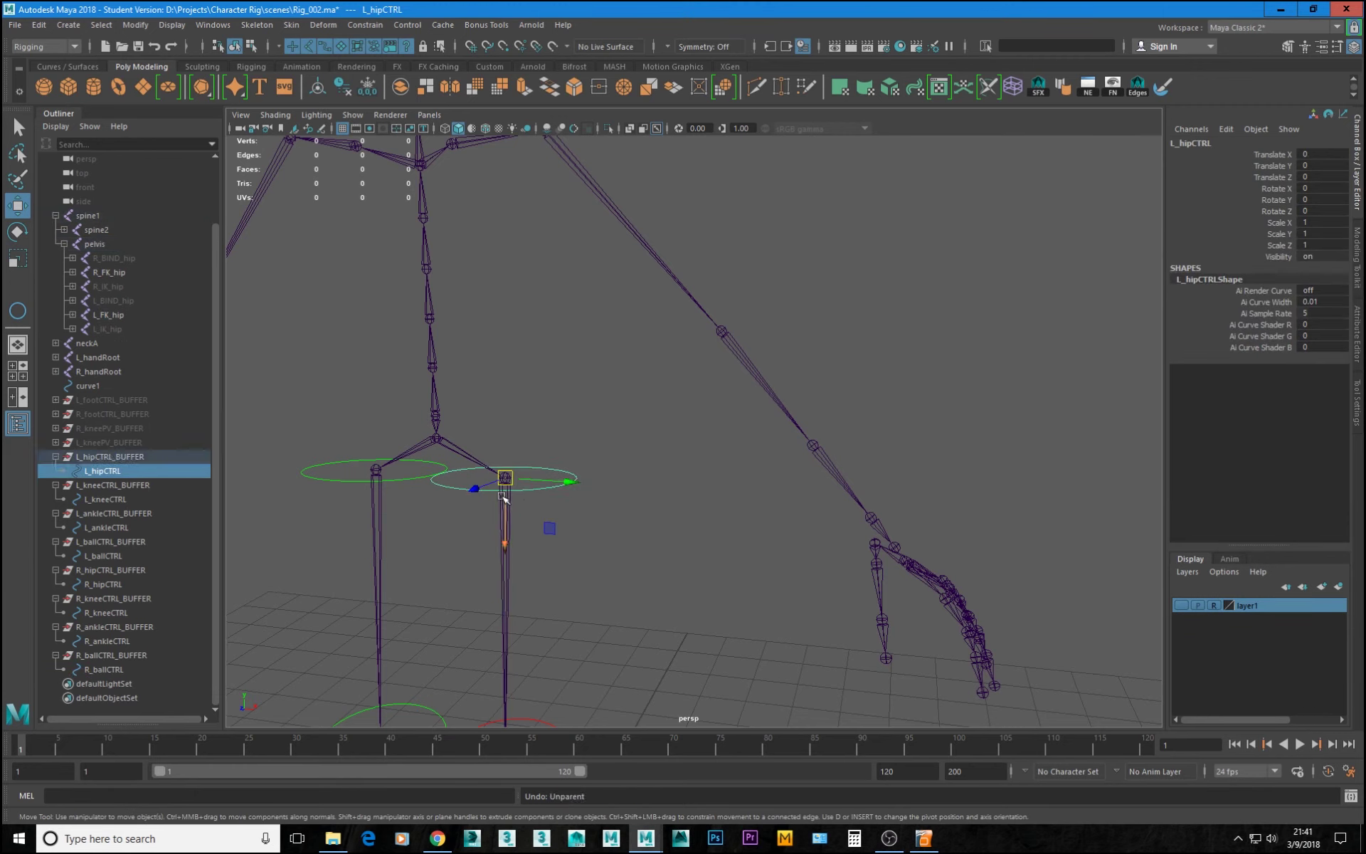
# - Orient-constrain the L_FK_hip joint to L_hipCTRL, keeping the control parented under its buffer group
pyautogui.keyDown('alt'); pyautogui.moveTo(484, 634); pyautogui.dragTo(776, 555, button='right'); pyautogui.keyUp('alt')
pyautogui.keyDown('alt'); pyautogui.moveTo(652, 487); pyautogui.dragTo(832, 445, button='middle'); pyautogui.keyUp('alt')
pyautogui.keyDown('alt'); pyautogui.moveTo(541, 491); pyautogui.dragTo(686, 482, button='right'); pyautogui.keyUp('alt')
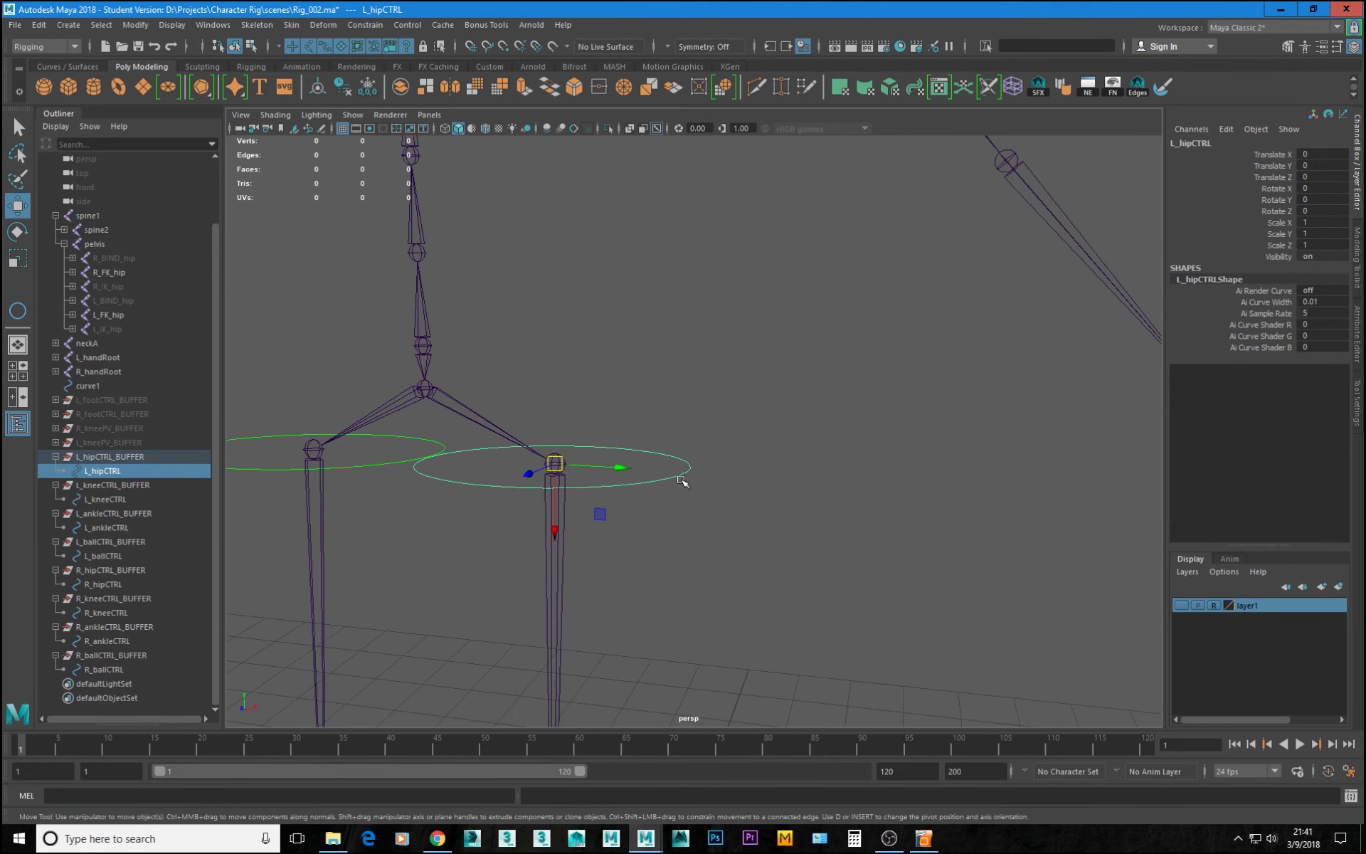
pyautogui.click(553, 612)
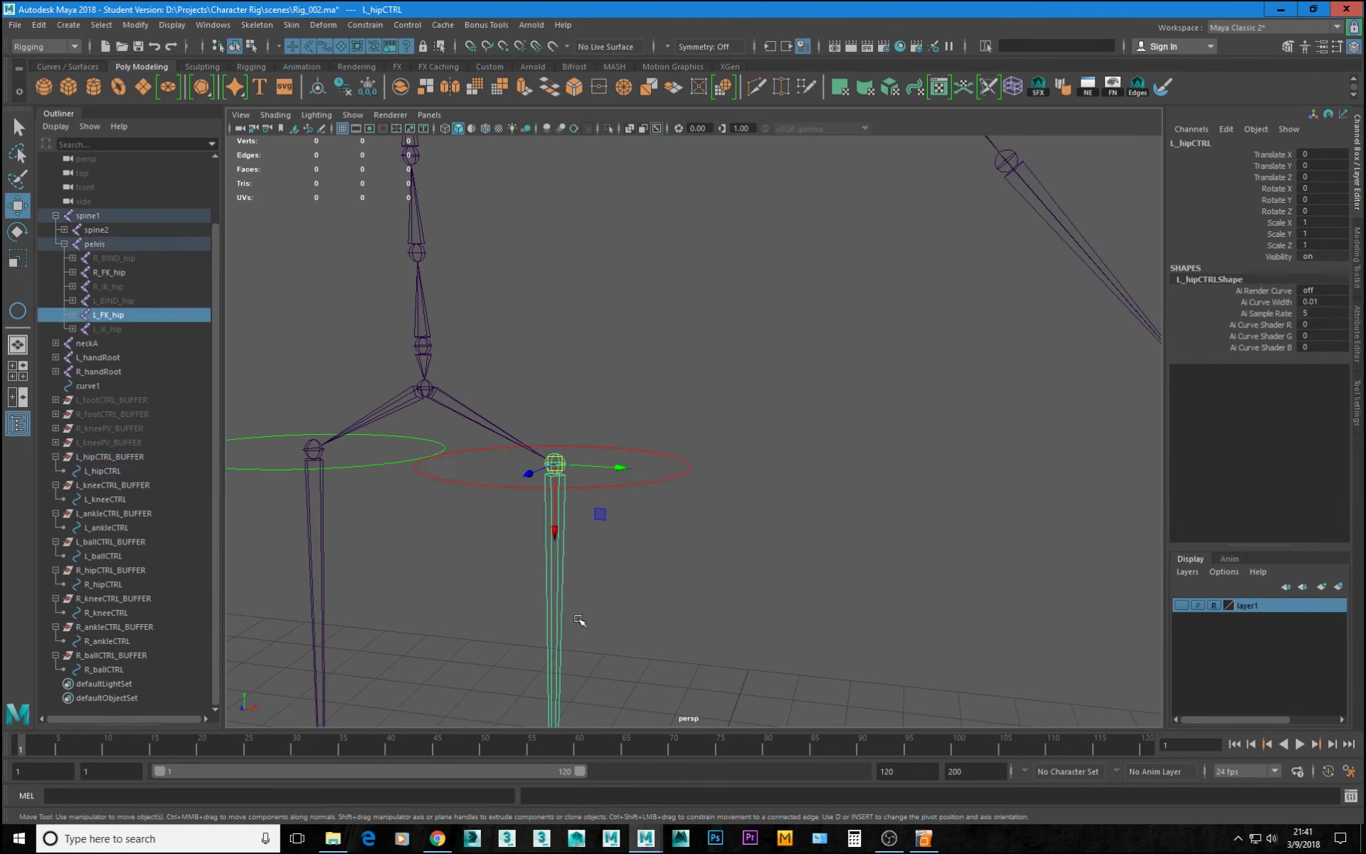
pyautogui.click(660, 454)
pyautogui.keyDown('shift'); pyautogui.click(555, 580); pyautogui.keyUp('shift')
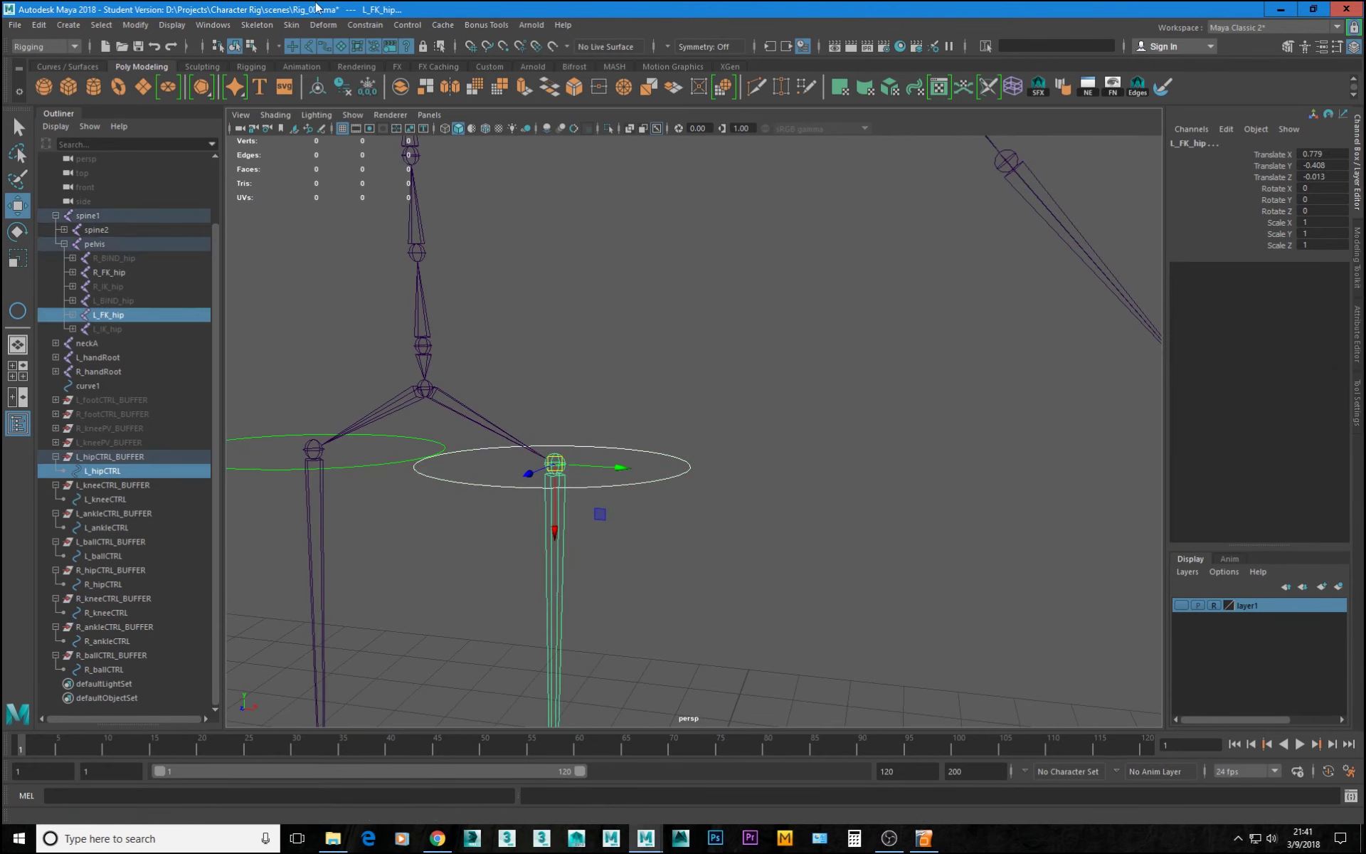
pyautogui.click(365, 24)
pyautogui.click(396, 89)
pyautogui.keyDown('alt'); pyautogui.moveTo(771, 545); pyautogui.dragTo(588, 466); pyautogui.keyUp('alt')
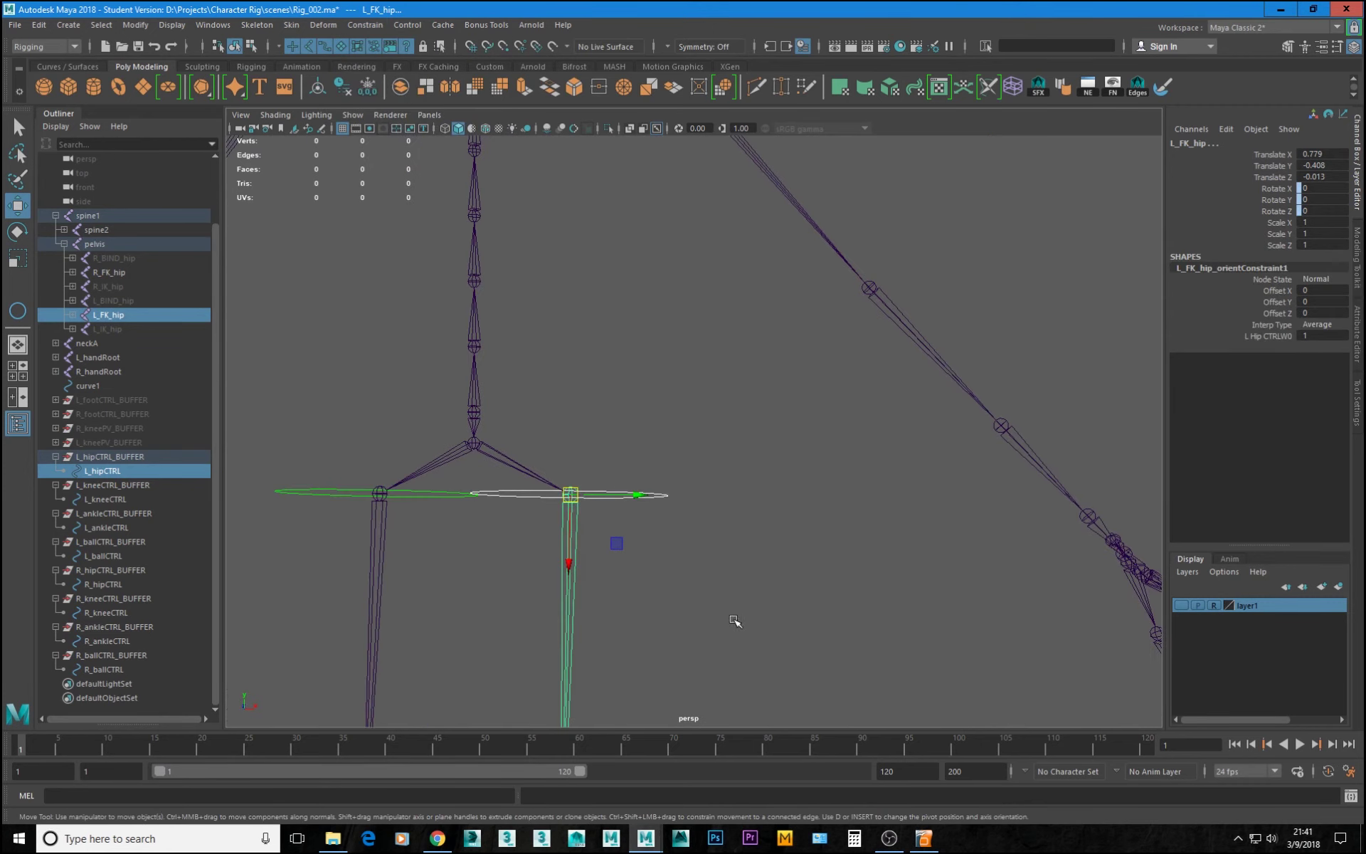
pyautogui.keyDown('alt'); pyautogui.moveTo(734, 620); pyautogui.dragTo(616, 591); pyautogui.keyUp('alt')
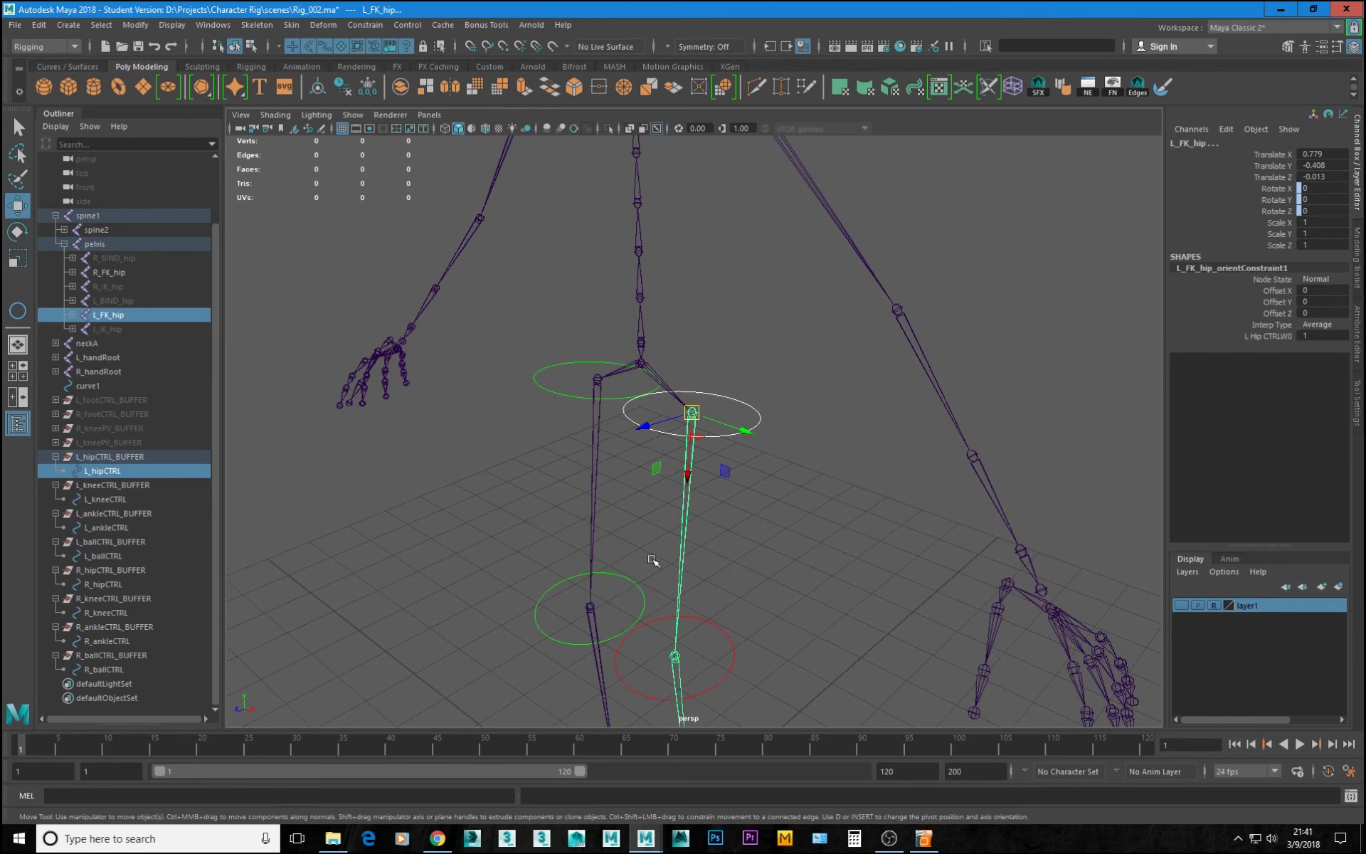
# - Test-rotate L_hipCTRL freehand to check that it drives the left FK leg, and undo the rotation
pyautogui.click(756, 422)
pyautogui.keyDown('alt'); pyautogui.moveTo(757, 424); pyautogui.dragTo(799, 412); pyautogui.keyUp('alt')
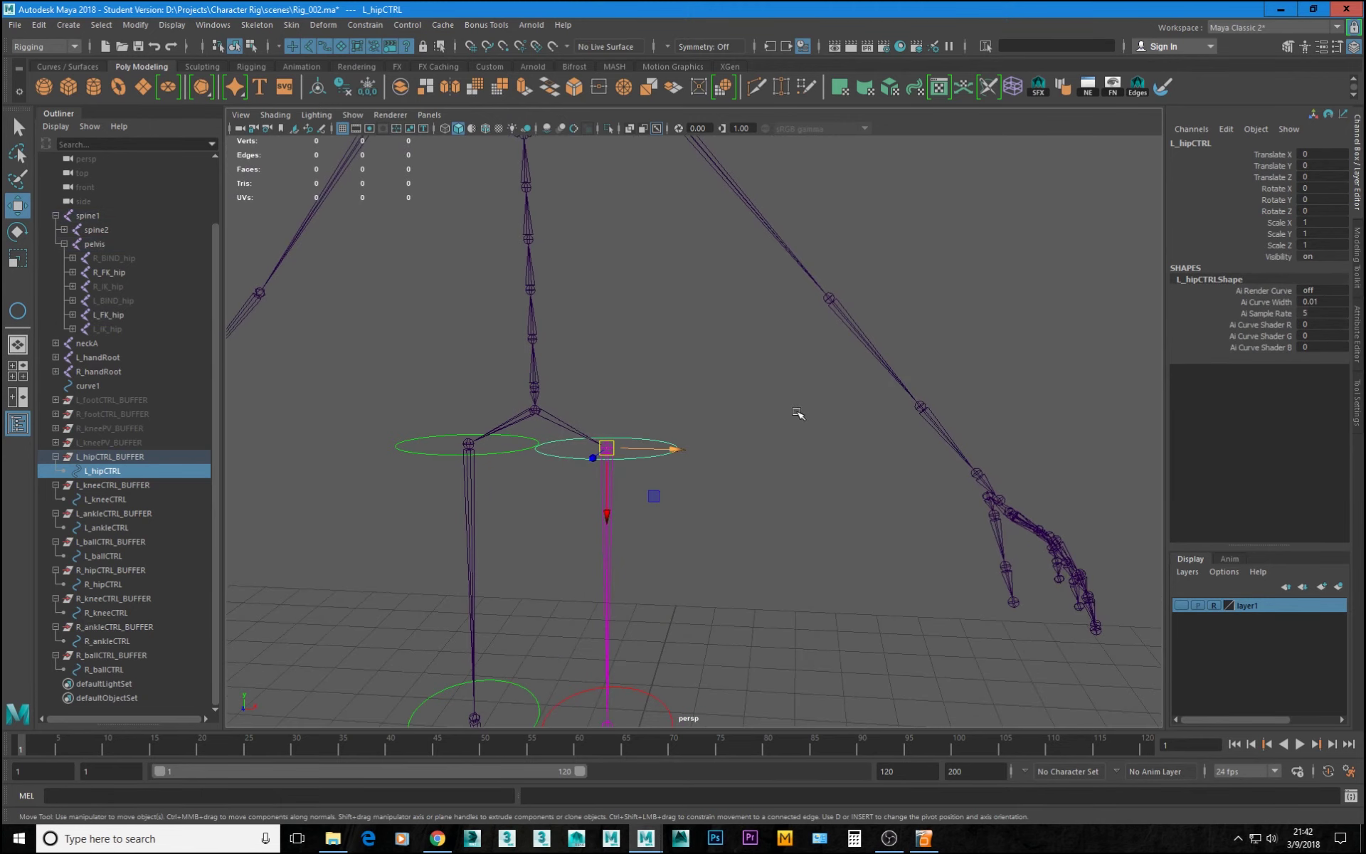
pyautogui.press('e')
pyautogui.moveTo(660, 423); pyautogui.dragTo(635, 389)
pyautogui.hotkey('ctrl', 'z')
# - Orient-constrain the L_FK_knee joint to L_kneeCTRL
pyautogui.keyDown('alt'); pyautogui.moveTo(746, 432); pyautogui.dragTo(569, 420, button='right'); pyautogui.keyUp('alt')
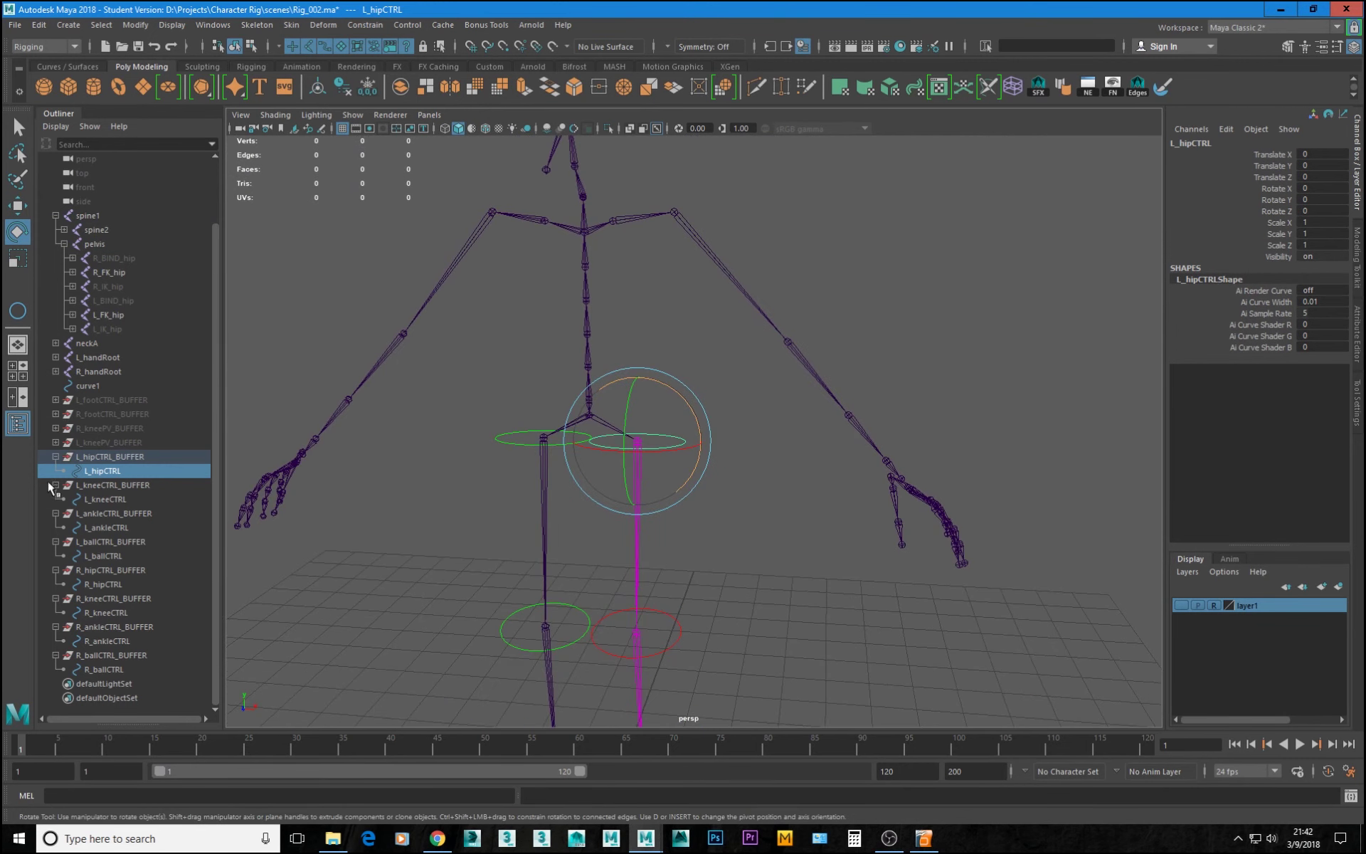
pyautogui.moveTo(618, 545); pyautogui.dragTo(663, 562)
pyautogui.keyDown('alt'); pyautogui.moveTo(764, 486); pyautogui.dragTo(779, 536); pyautogui.keyUp('alt')
pyautogui.keyDown('alt'); pyautogui.moveTo(766, 537); pyautogui.dragTo(810, 298, button='middle'); pyautogui.keyUp('alt')
pyautogui.keyDown('alt'); pyautogui.moveTo(809, 299); pyautogui.dragTo(769, 518, button='right'); pyautogui.keyUp('alt')
pyautogui.moveTo(692, 394); pyautogui.dragTo(724, 452)
pyautogui.keyDown('shift'); pyautogui.moveTo(651, 536); pyautogui.dragTo(699, 567); pyautogui.keyUp('shift')
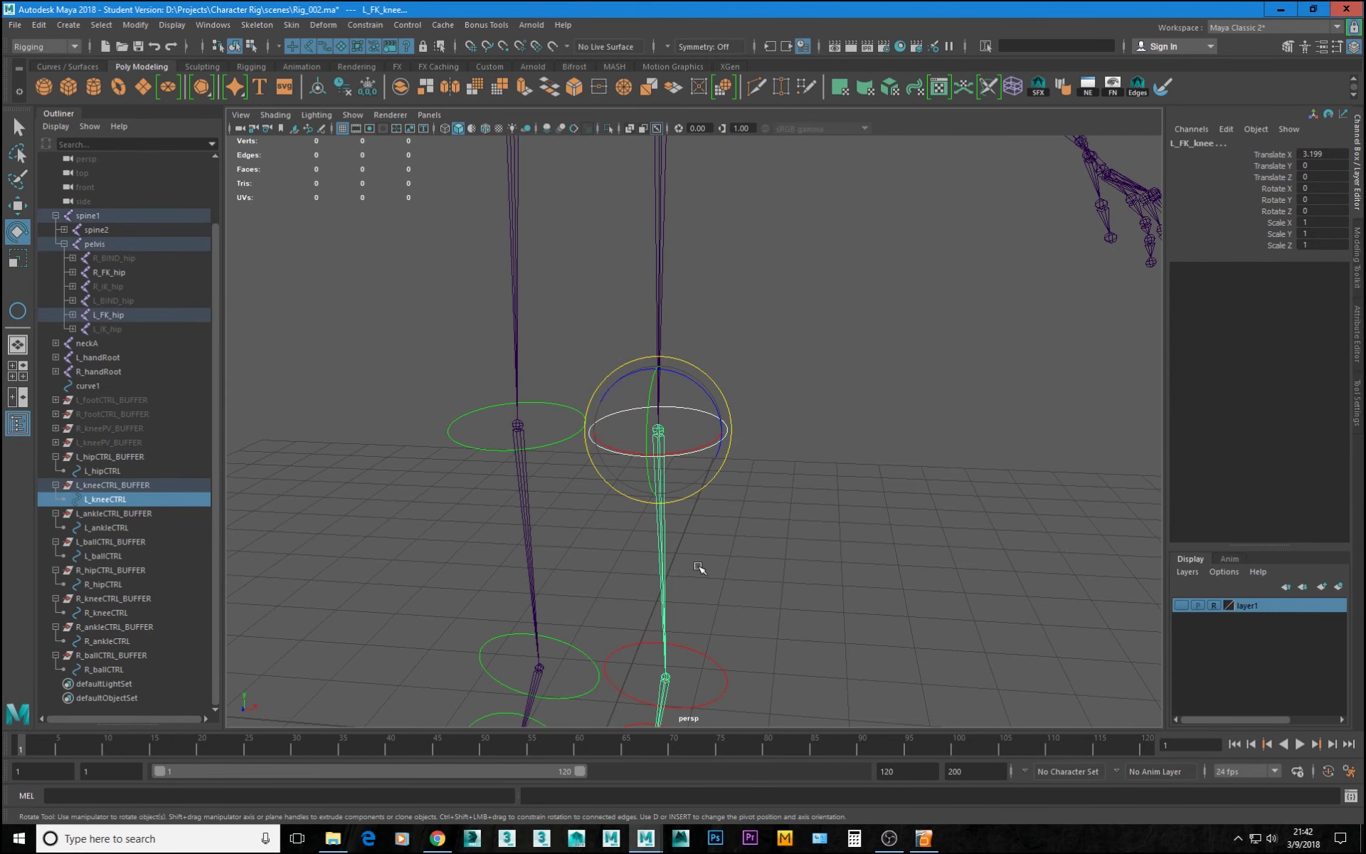
pyautogui.press('g')
# - Orient-constrain the left FK ankle joint to L_ankleCTRL and the L_FK_ball joint to L_ballCTRL
pyautogui.keyDown('alt'); pyautogui.moveTo(703, 561); pyautogui.dragTo(721, 385, button='middle'); pyautogui.keyUp('alt')
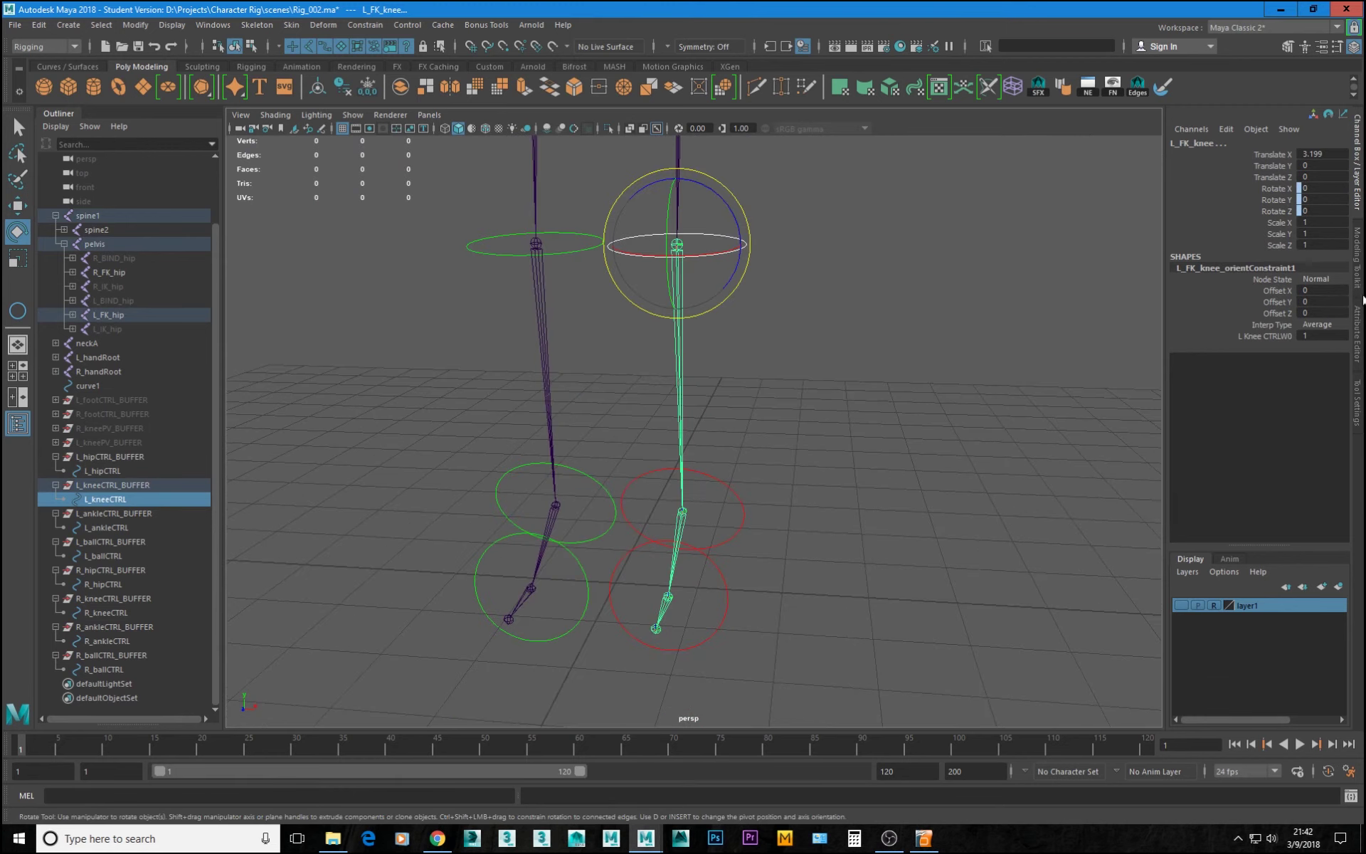
pyautogui.keyDown('alt'); pyautogui.moveTo(689, 532); pyautogui.dragTo(682, 446, button='middle'); pyautogui.keyUp('alt')
pyautogui.keyDown('alt'); pyautogui.moveTo(682, 446); pyautogui.dragTo(869, 542, button='right'); pyautogui.keyUp('alt')
pyautogui.moveTo(766, 345); pyautogui.dragTo(737, 436)
pyautogui.press('q')
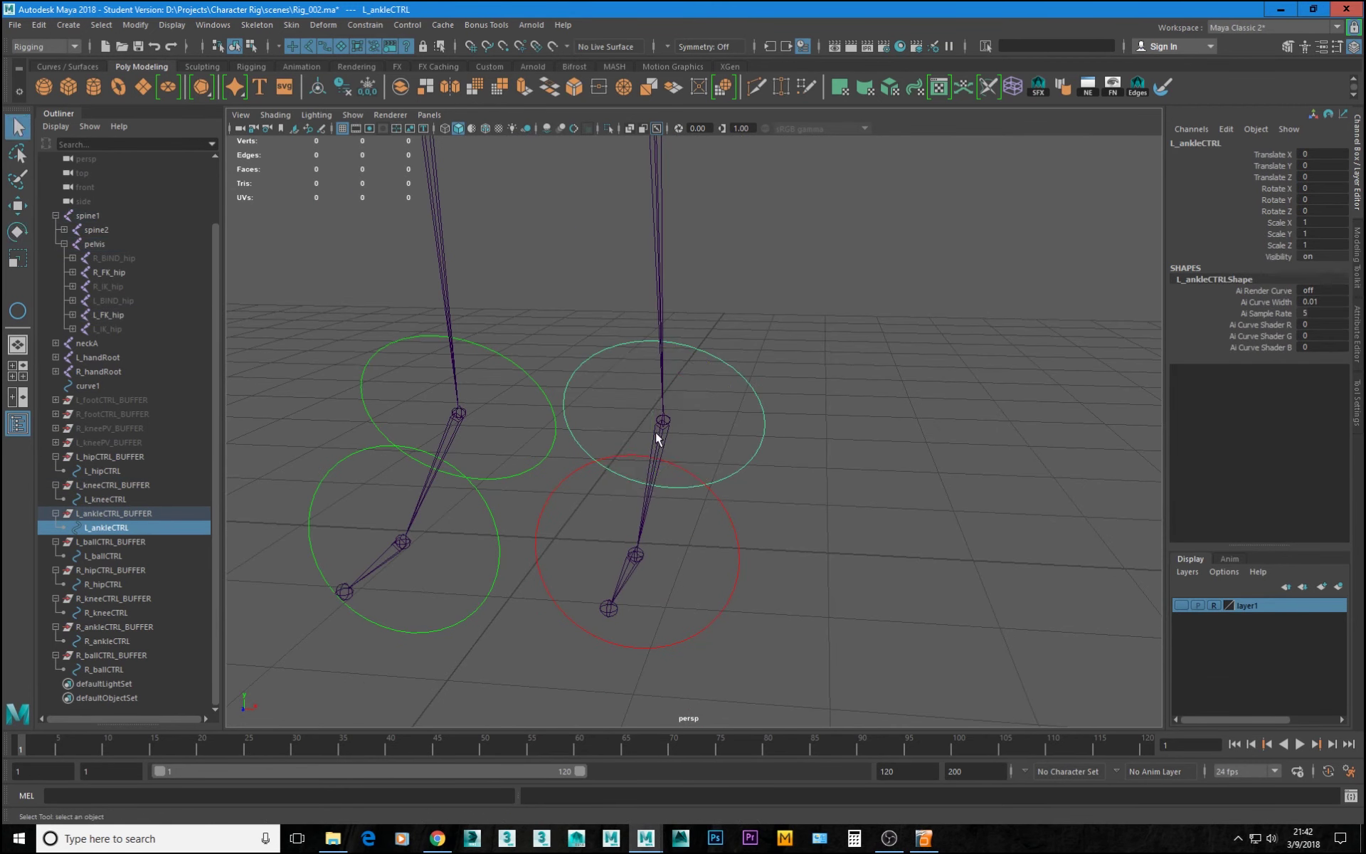
pyautogui.keyDown('shift'); pyautogui.click(661, 450); pyautogui.keyUp('shift')
pyautogui.press('g')
pyautogui.moveTo(714, 561); pyautogui.dragTo(764, 624)
pyautogui.keyDown('shift'); pyautogui.click(632, 562); pyautogui.keyUp('shift')
pyautogui.press('g')
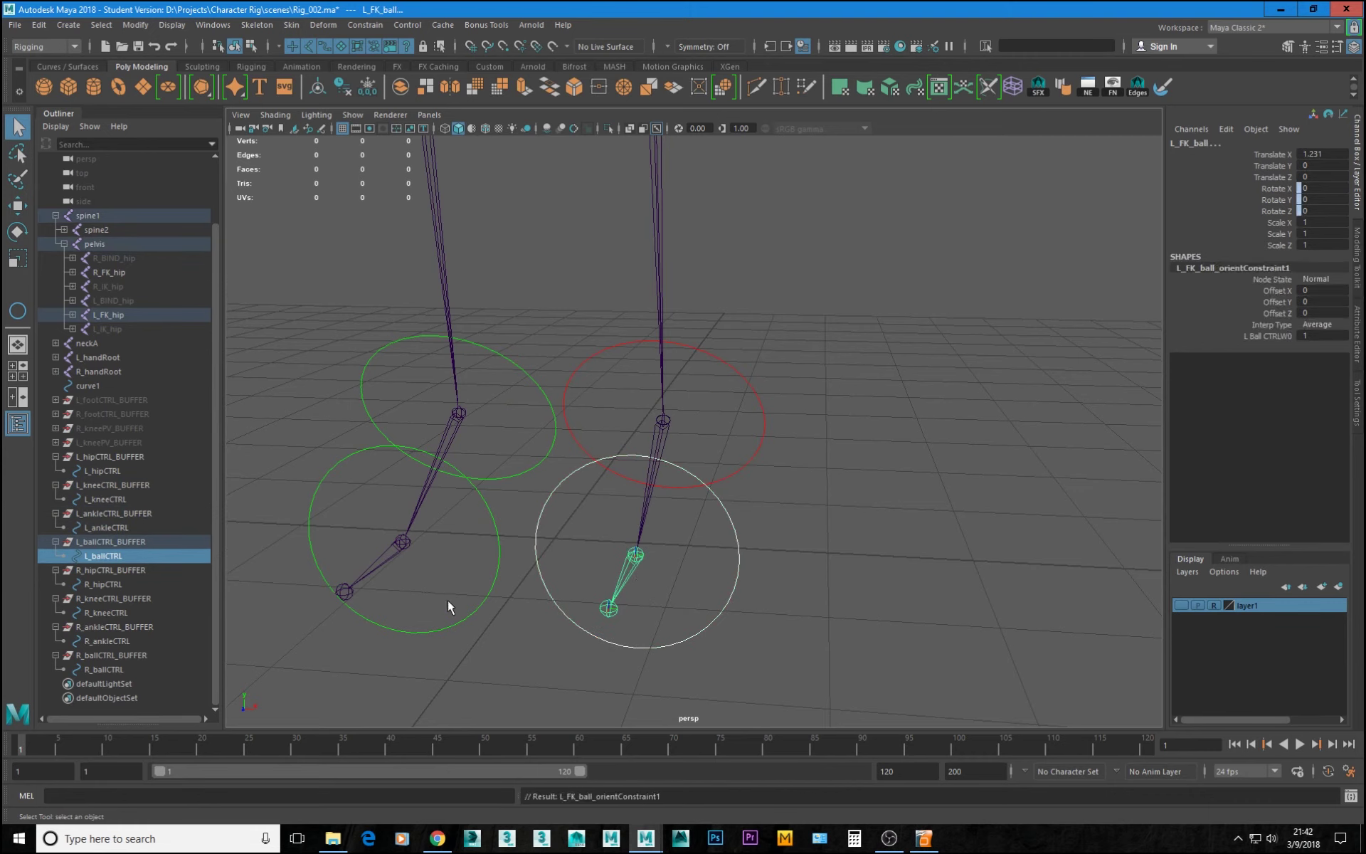
# - Orient-constrain the R_FK_ball joint to R_ballCTRL and the right FK ankle joint to R_ankleCTRL
pyautogui.moveTo(447, 603); pyautogui.dragTo(440, 633)
pyautogui.keyDown('shift'); pyautogui.click(391, 558); pyautogui.keyUp('shift')
pyautogui.press('g')
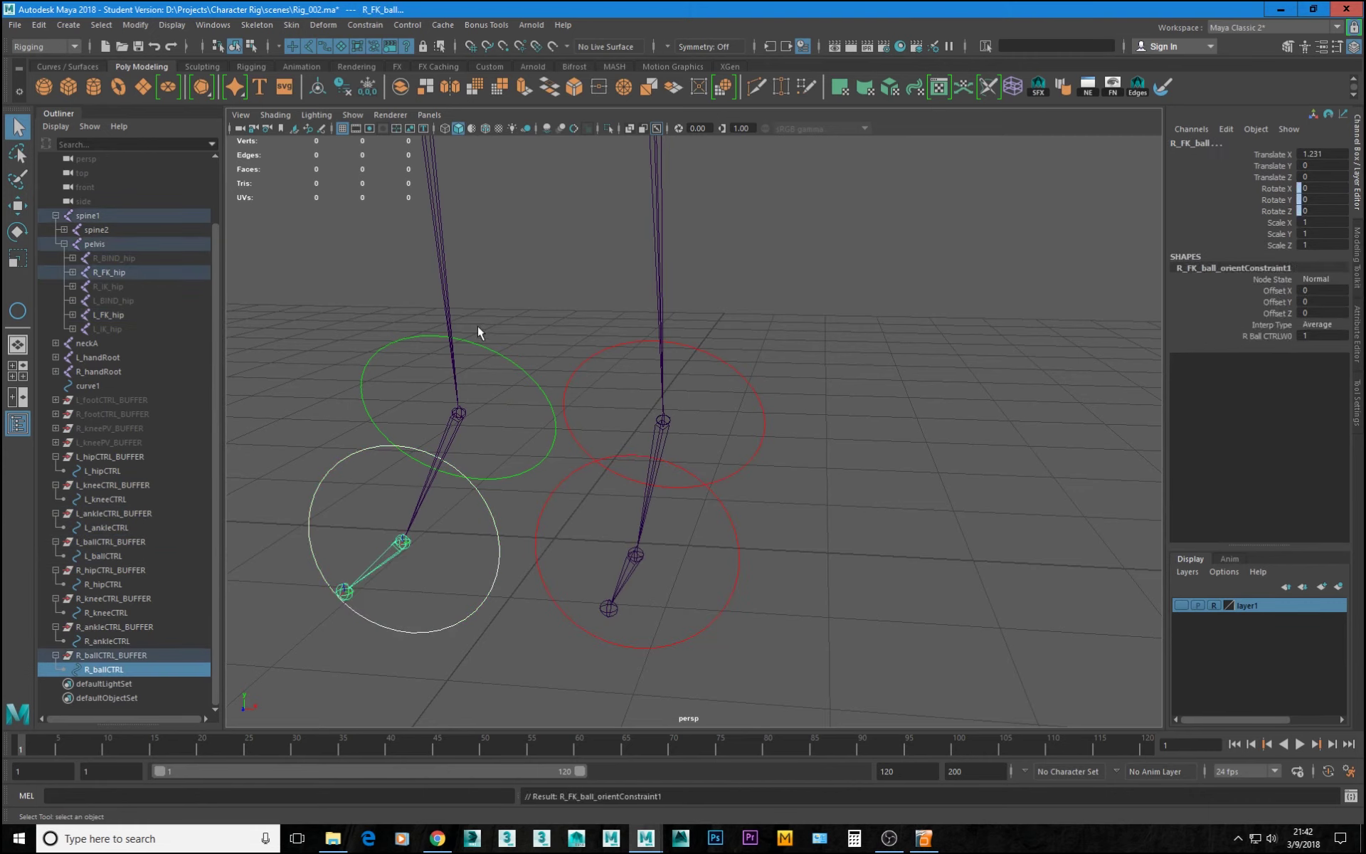
pyautogui.moveTo(478, 327); pyautogui.dragTo(462, 367)
pyautogui.keyDown('shift'); pyautogui.click(447, 427); pyautogui.keyUp('shift')
pyautogui.press('g')
# - Orient-constrain the right FK knee joint to R_kneeCTRL and the R_FK_hip joint to R_hipCTRL
pyautogui.keyDown('alt'); pyautogui.moveTo(463, 446); pyautogui.dragTo(795, 677); pyautogui.keyUp('alt')
pyautogui.keyDown('alt'); pyautogui.moveTo(795, 677); pyautogui.dragTo(795, 680, button='middle'); pyautogui.keyUp('alt')
pyautogui.moveTo(593, 319); pyautogui.dragTo(605, 363)
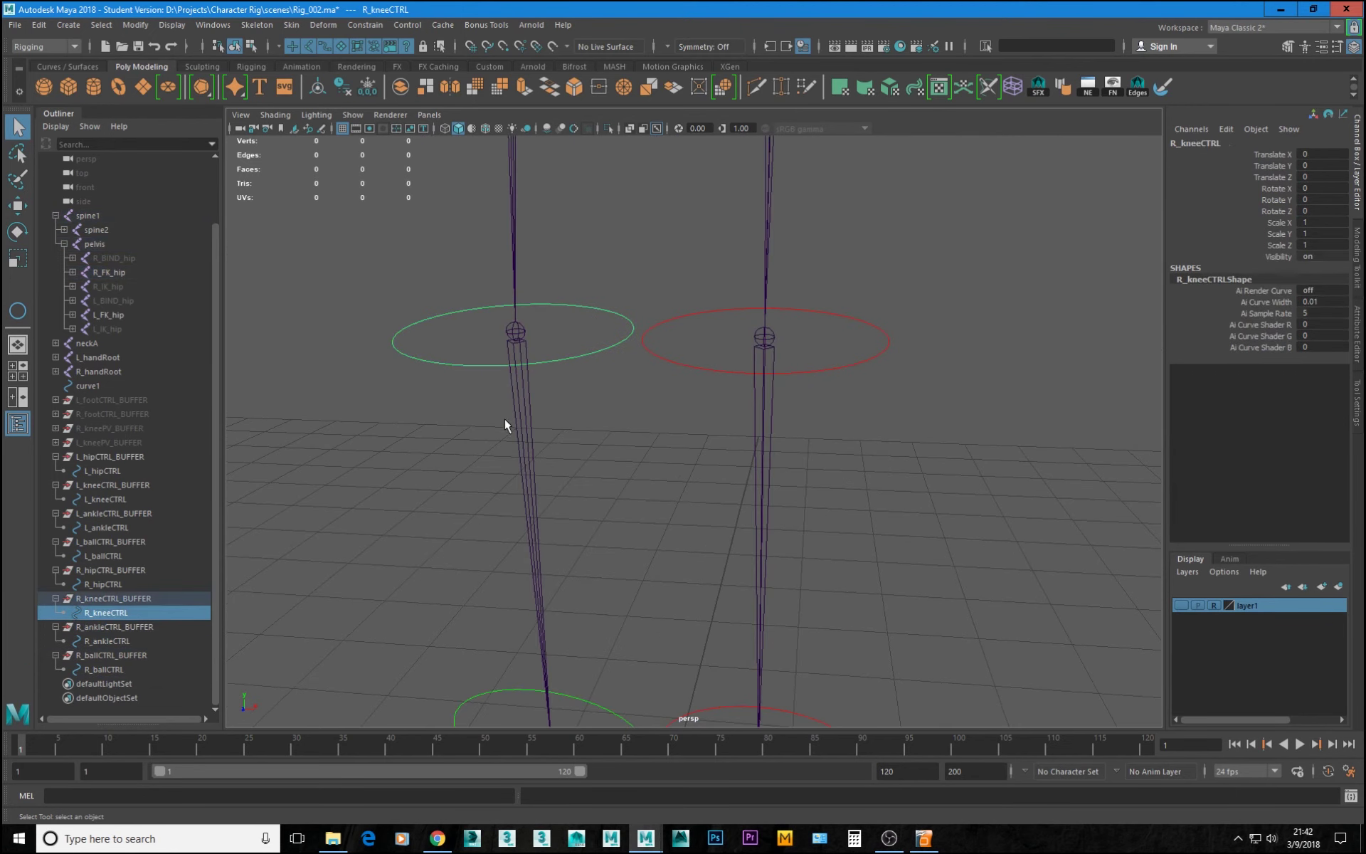
pyautogui.keyDown('shift'); pyautogui.moveTo(504, 420); pyautogui.dragTo(538, 445); pyautogui.keyUp('shift')
pyautogui.press('g')
pyautogui.keyDown('alt'); pyautogui.moveTo(596, 257); pyautogui.dragTo(723, 826, button='middle'); pyautogui.keyUp('alt')
pyautogui.moveTo(586, 356); pyautogui.dragTo(578, 413)
pyautogui.keyDown('shift'); pyautogui.click(542, 485); pyautogui.keyUp('shift')
pyautogui.press('g')
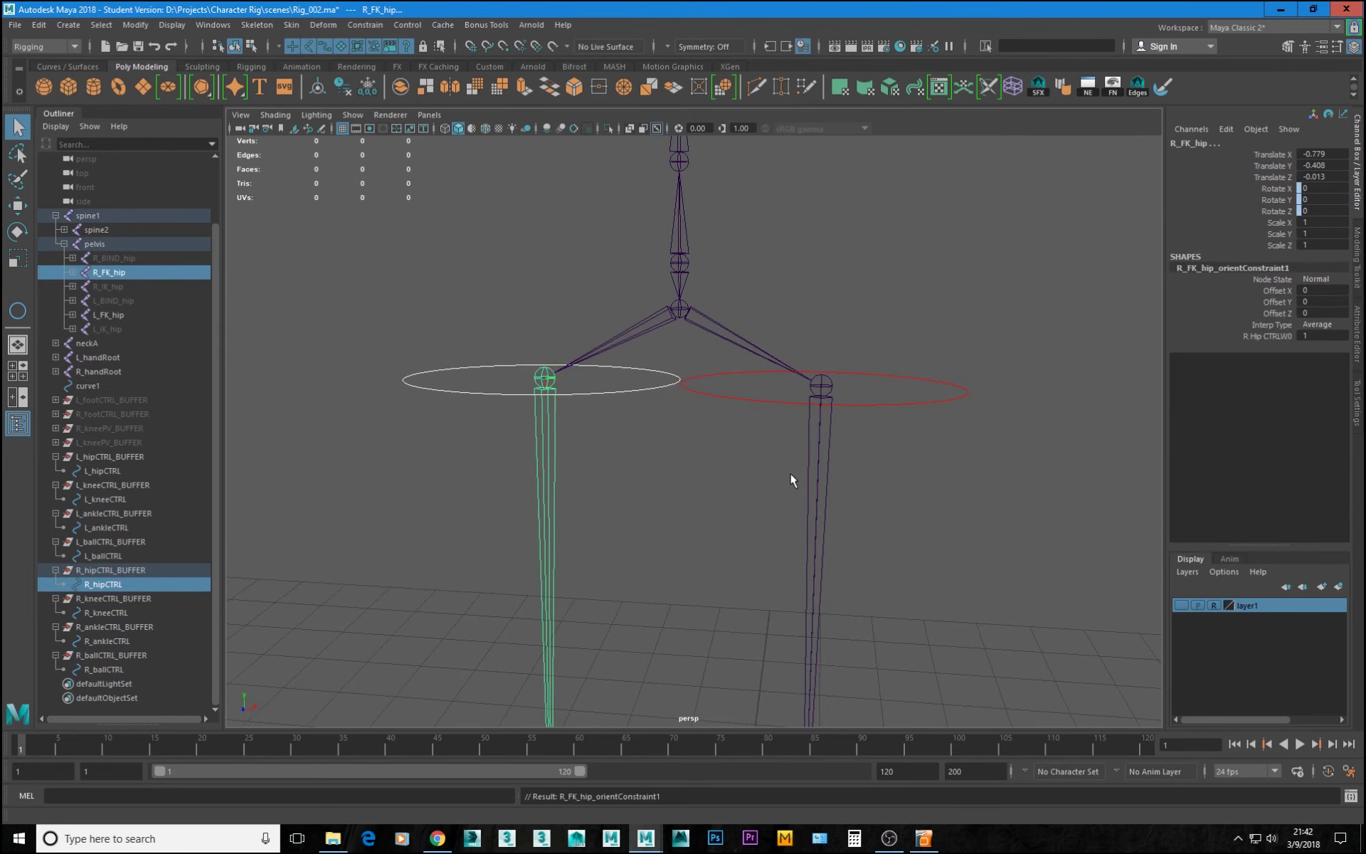
pyautogui.scroll(-1, 894, 504)
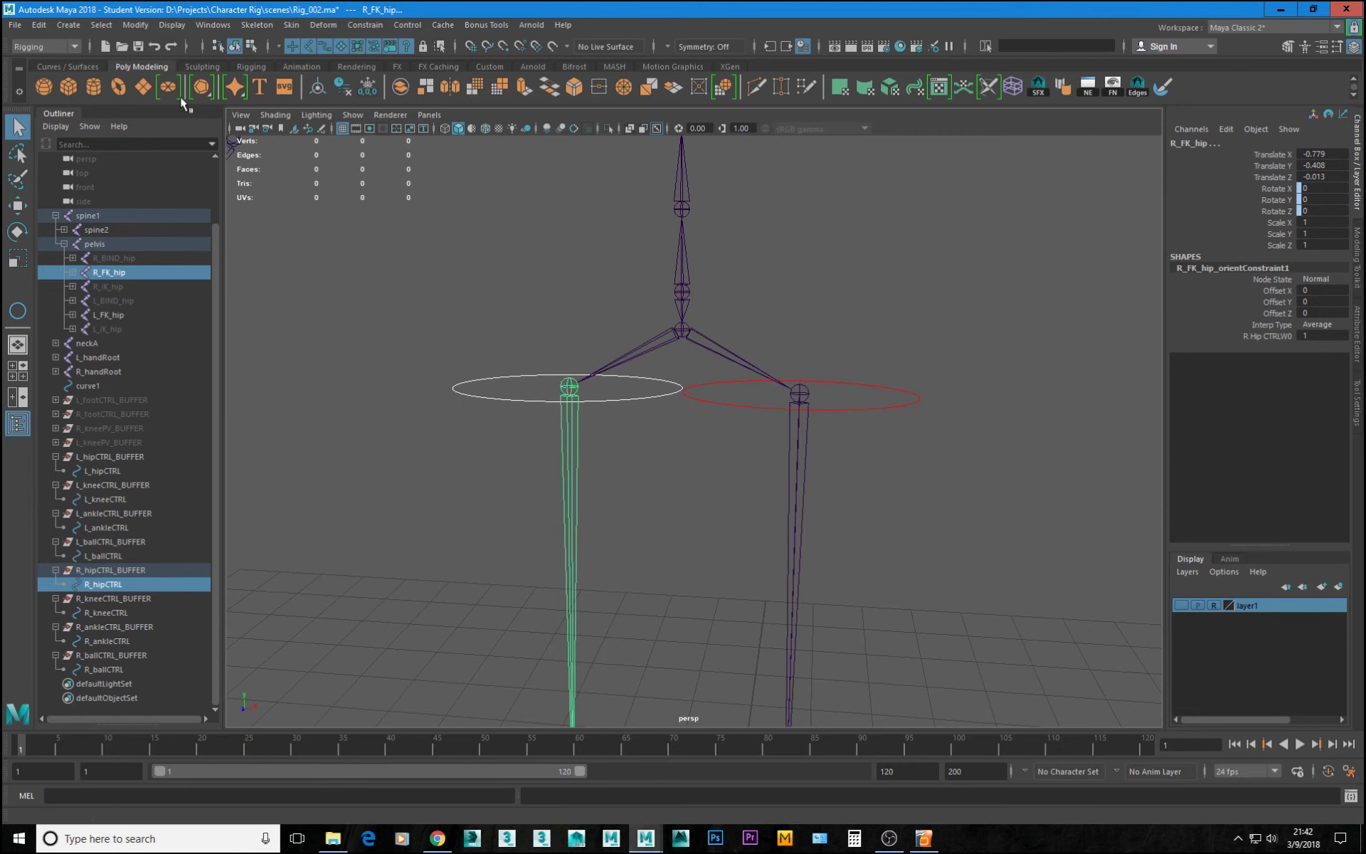
pyautogui.click(369, 26)
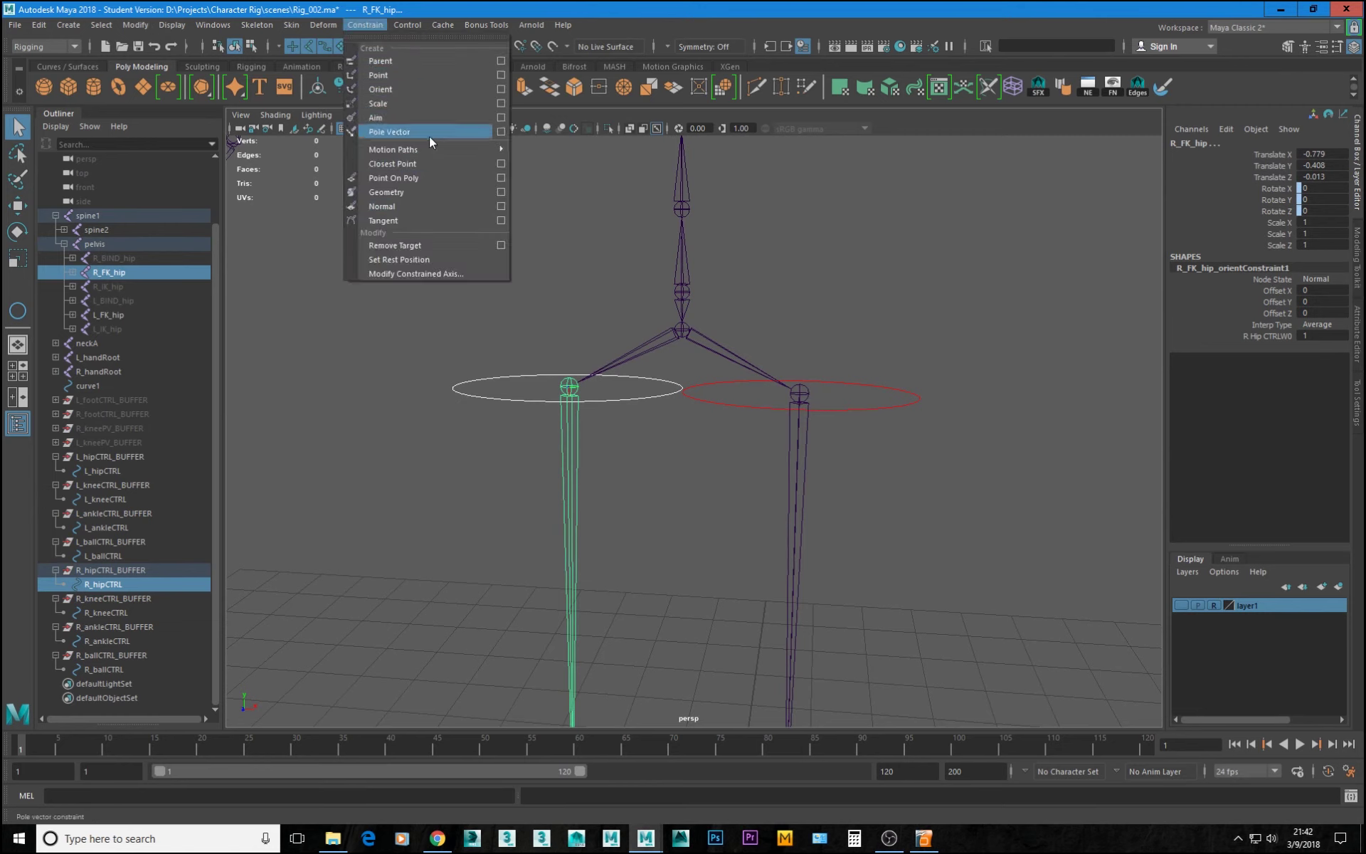
pyautogui.click(928, 511)
# - Select L_kneeCTRL and examine which left leg joints are linked to it from several angles
pyautogui.scroll(-7, 933, 509)
pyautogui.keyDown('alt'); pyautogui.moveTo(940, 506); pyautogui.dragTo(851, 479); pyautogui.keyUp('alt')
pyautogui.keyDown('alt'); pyautogui.moveTo(888, 505); pyautogui.dragTo(927, 366, button='middle'); pyautogui.keyUp('alt')
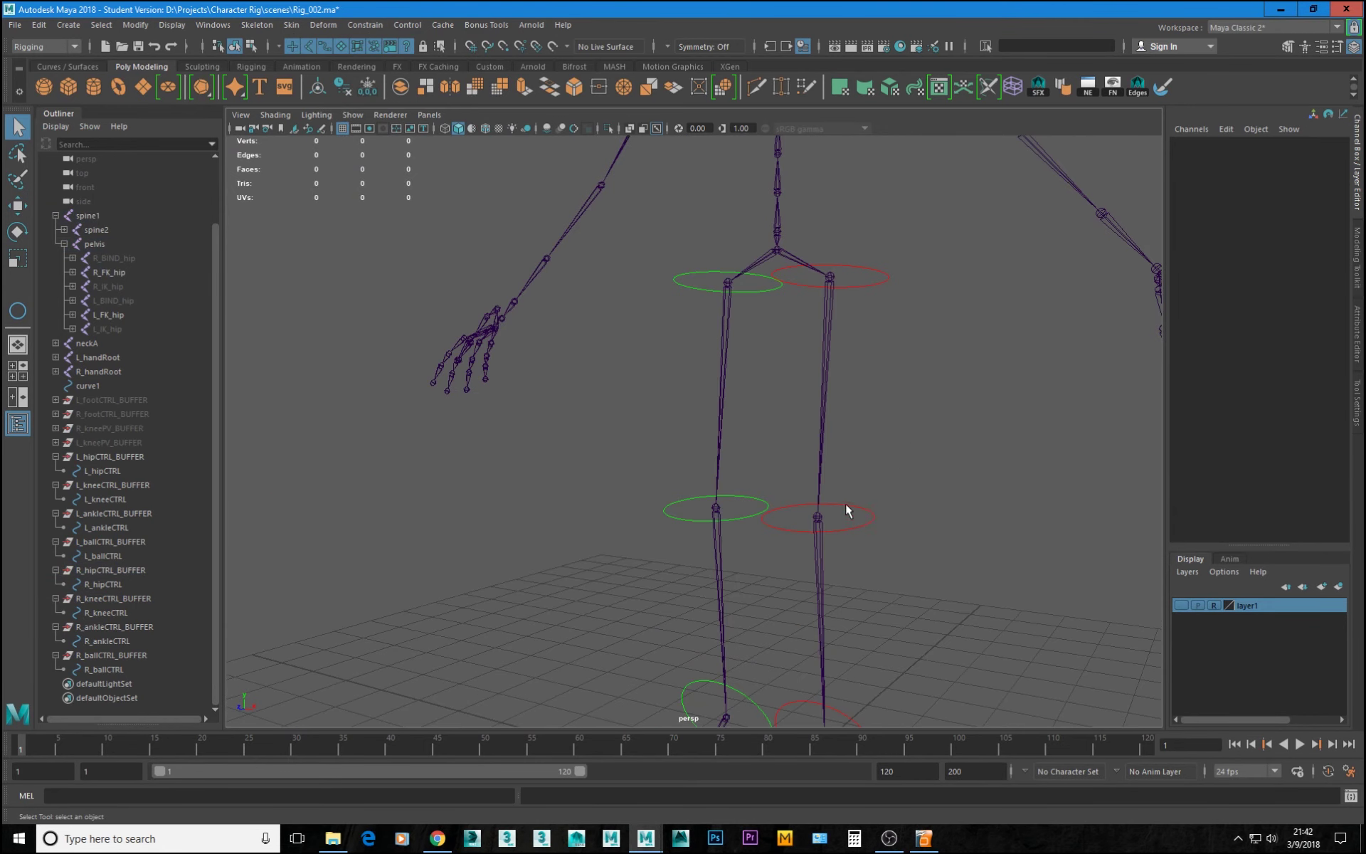
pyautogui.click(857, 530)
pyautogui.keyDown('alt'); pyautogui.moveTo(871, 561); pyautogui.dragTo(744, 535, button='middle'); pyautogui.keyUp('alt')
pyautogui.keyDown('alt'); pyautogui.moveTo(799, 540); pyautogui.dragTo(835, 571); pyautogui.keyUp('alt')
pyautogui.keyDown('alt'); pyautogui.moveTo(836, 570); pyautogui.dragTo(844, 390, button='middle'); pyautogui.keyUp('alt')
pyautogui.keyDown('alt'); pyautogui.moveTo(844, 390); pyautogui.dragTo(785, 419, button='right'); pyautogui.keyUp('alt')
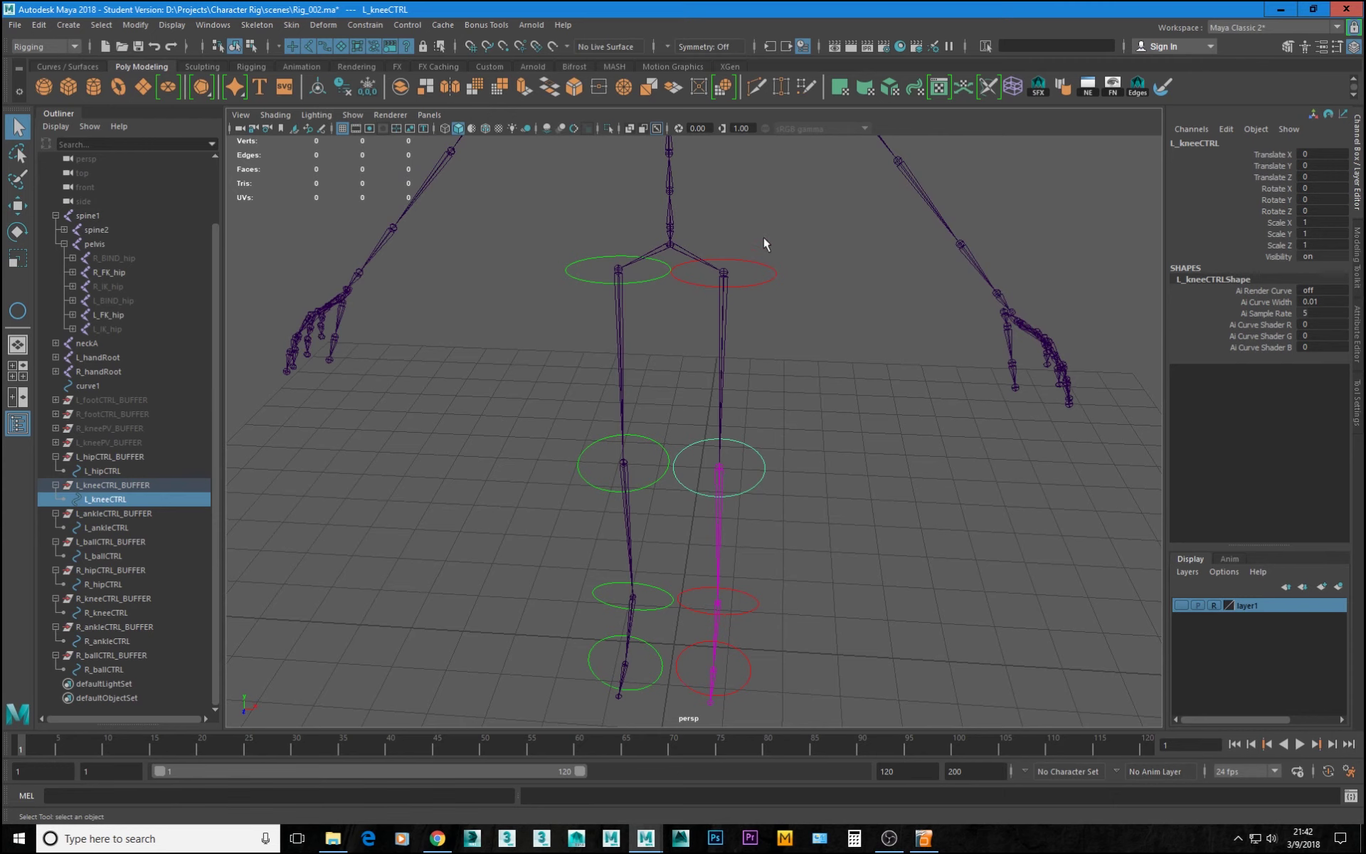
# - Try a freehand rotation of L_hipCTRL to see how the constrained left leg and its lower controls respond, and undo it
pyautogui.click(771, 267)
pyautogui.press('e')
pyautogui.keyDown('alt'); pyautogui.moveTo(743, 324); pyautogui.dragTo(717, 317); pyautogui.keyUp('alt')
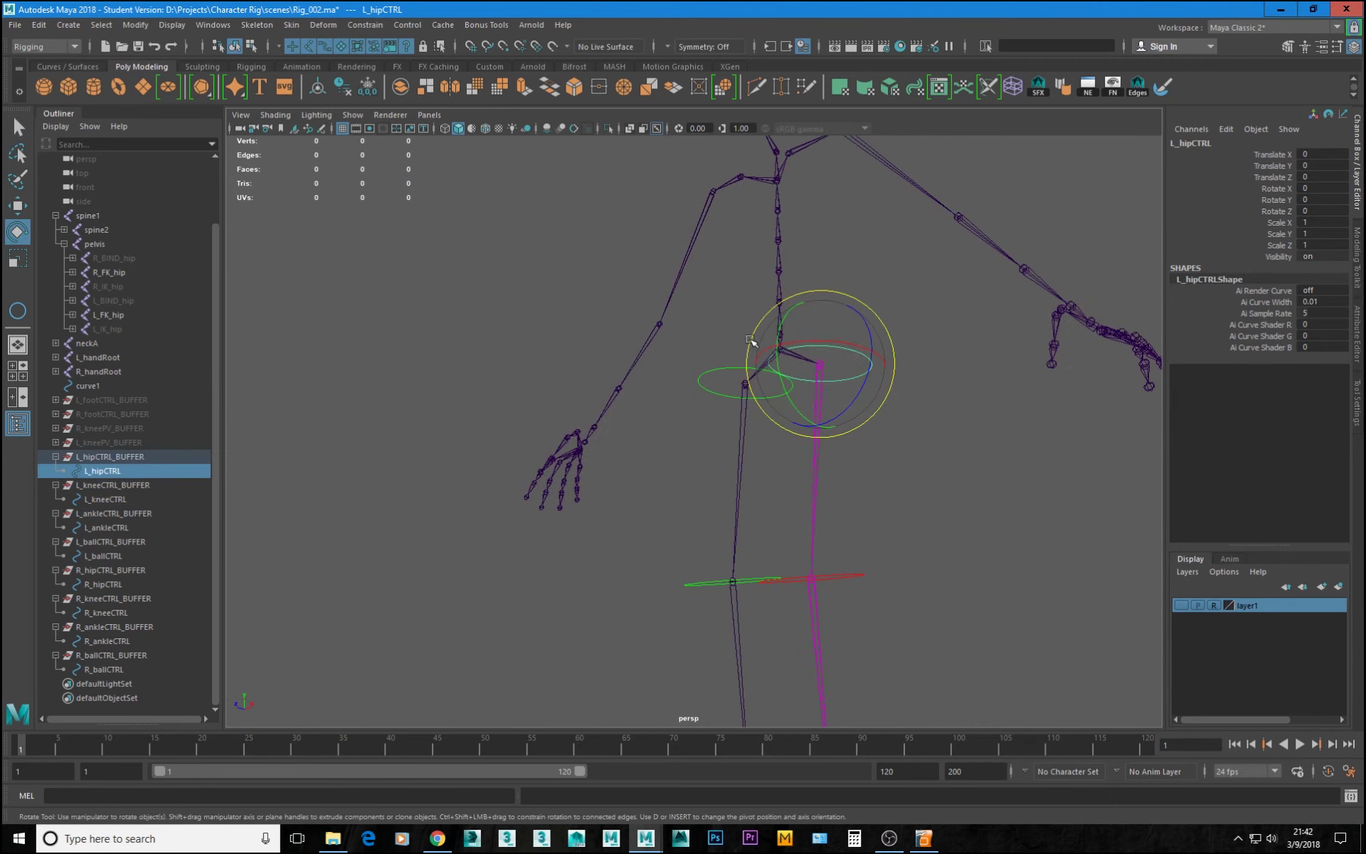
pyautogui.moveTo(782, 358); pyautogui.dragTo(711, 412)
pyautogui.scroll(-2, 817, 466)
pyautogui.hotkey('ctrl', 'z')
# - Test-rotate L_kneeCTRL freehand to check the bend of the lower left leg, and undo the rotation
pyautogui.keyDown('alt'); pyautogui.moveTo(697, 496); pyautogui.dragTo(701, 521); pyautogui.keyUp('alt')
pyautogui.keyDown('alt'); pyautogui.moveTo(701, 521); pyautogui.dragTo(819, 524, button='right'); pyautogui.keyUp('alt')
pyautogui.click(814, 497)
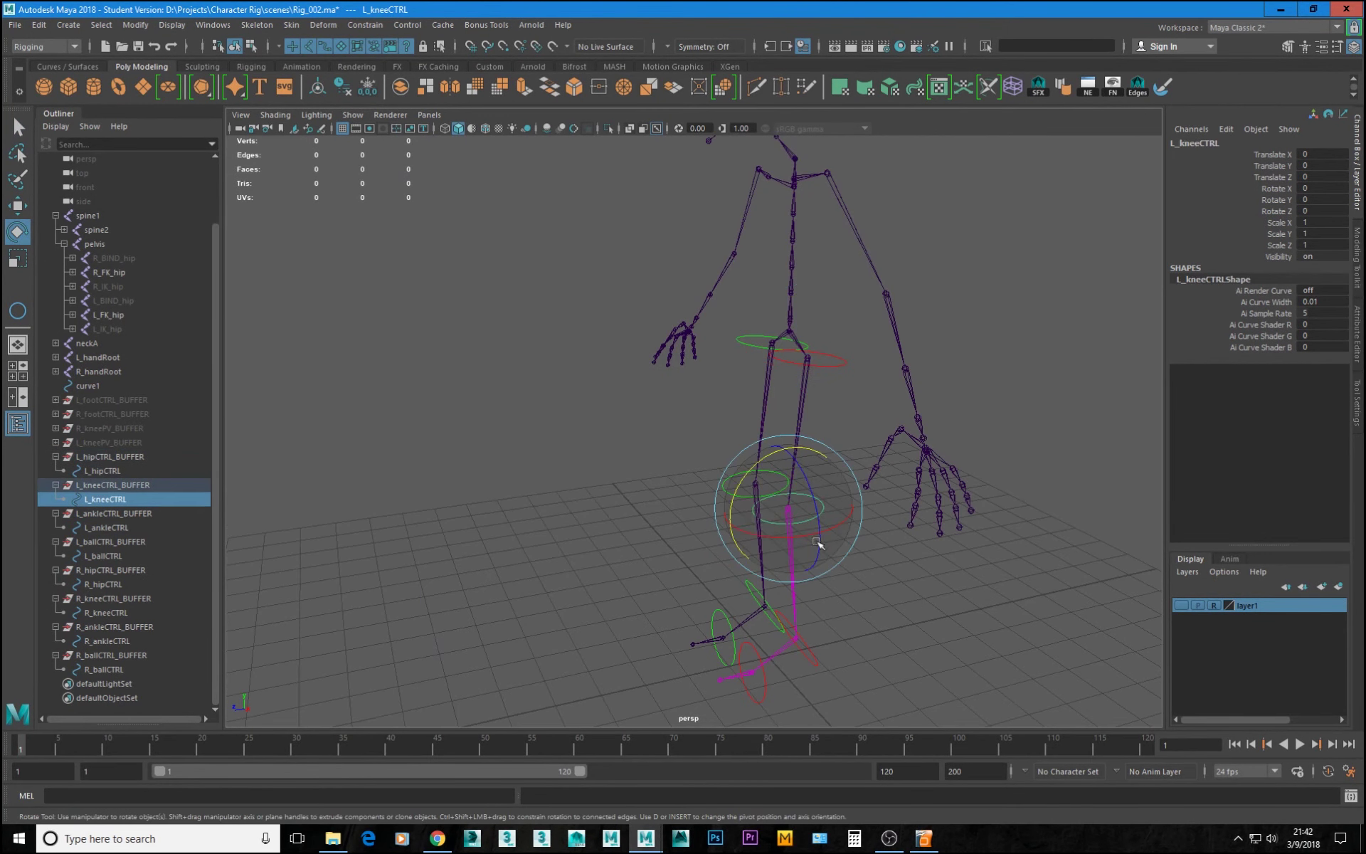
pyautogui.moveTo(733, 494); pyautogui.dragTo(823, 476)
pyautogui.hotkey('ctrl', 'z')
# - Test-rotate L_hipCTRL about 15 degrees around its Y axis and undo the rotation
pyautogui.keyDown('alt'); pyautogui.moveTo(823, 476); pyautogui.dragTo(811, 486, button='right'); pyautogui.keyUp('alt')
pyautogui.keyDown('alt'); pyautogui.moveTo(811, 487); pyautogui.dragTo(796, 388, button='middle'); pyautogui.keyUp('alt')
pyautogui.moveTo(797, 387)
pyautogui.keyDown('alt'); pyautogui.mouseDown()
pyautogui.moveTo(835, 387)
pyautogui.moveTo(797, 399)
pyautogui.mouseUp(); pyautogui.keyUp('alt')
pyautogui.keyDown('alt'); pyautogui.moveTo(796, 399); pyautogui.dragTo(781, 461, button='middle'); pyautogui.keyUp('alt')
pyautogui.keyDown('alt'); pyautogui.moveTo(780, 462); pyautogui.dragTo(804, 501, button='right'); pyautogui.keyUp('alt')
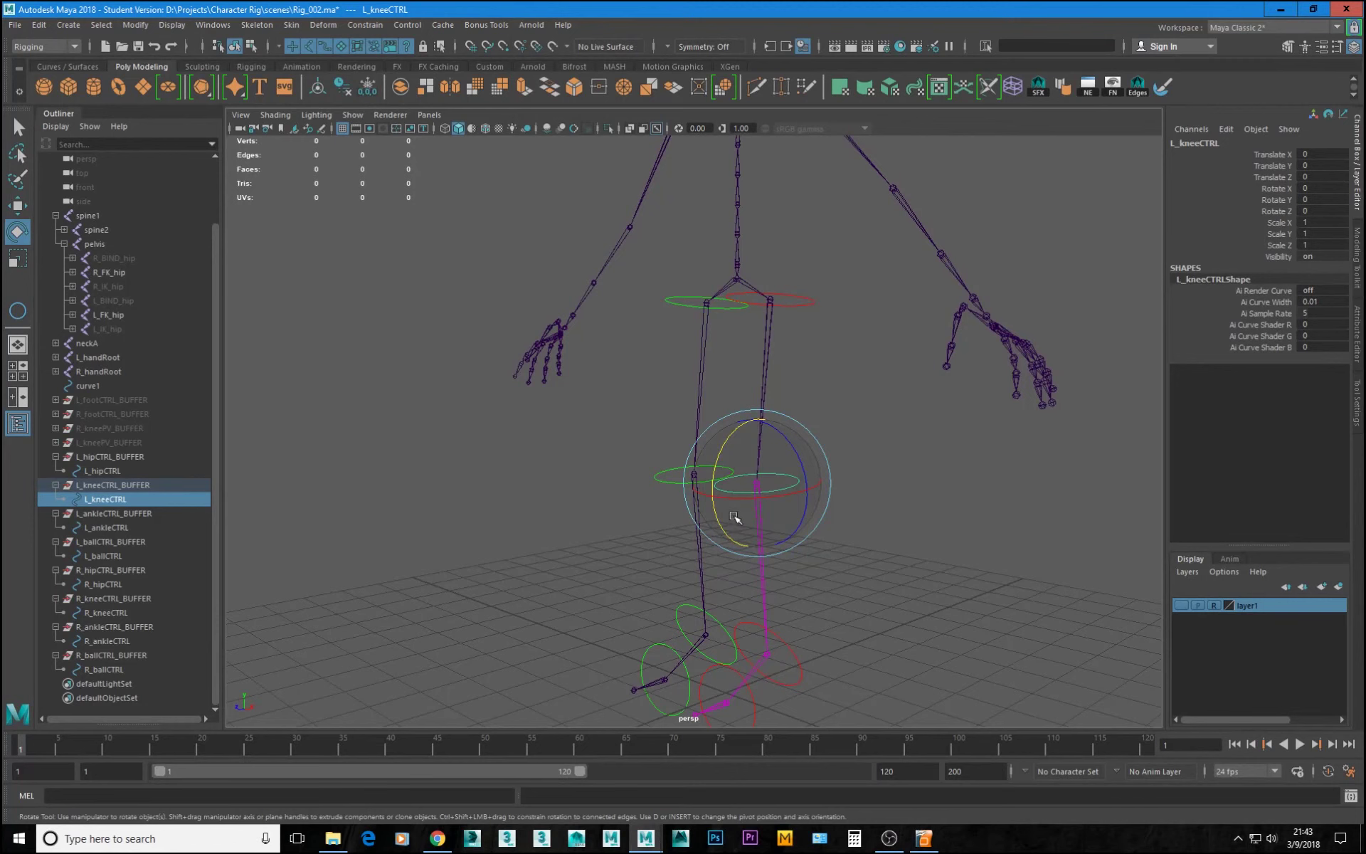
pyautogui.moveTo(805, 261); pyautogui.dragTo(814, 358)
pyautogui.moveTo(728, 310); pyautogui.dragTo(737, 340)
pyautogui.hotkey('ctrl', 'z')
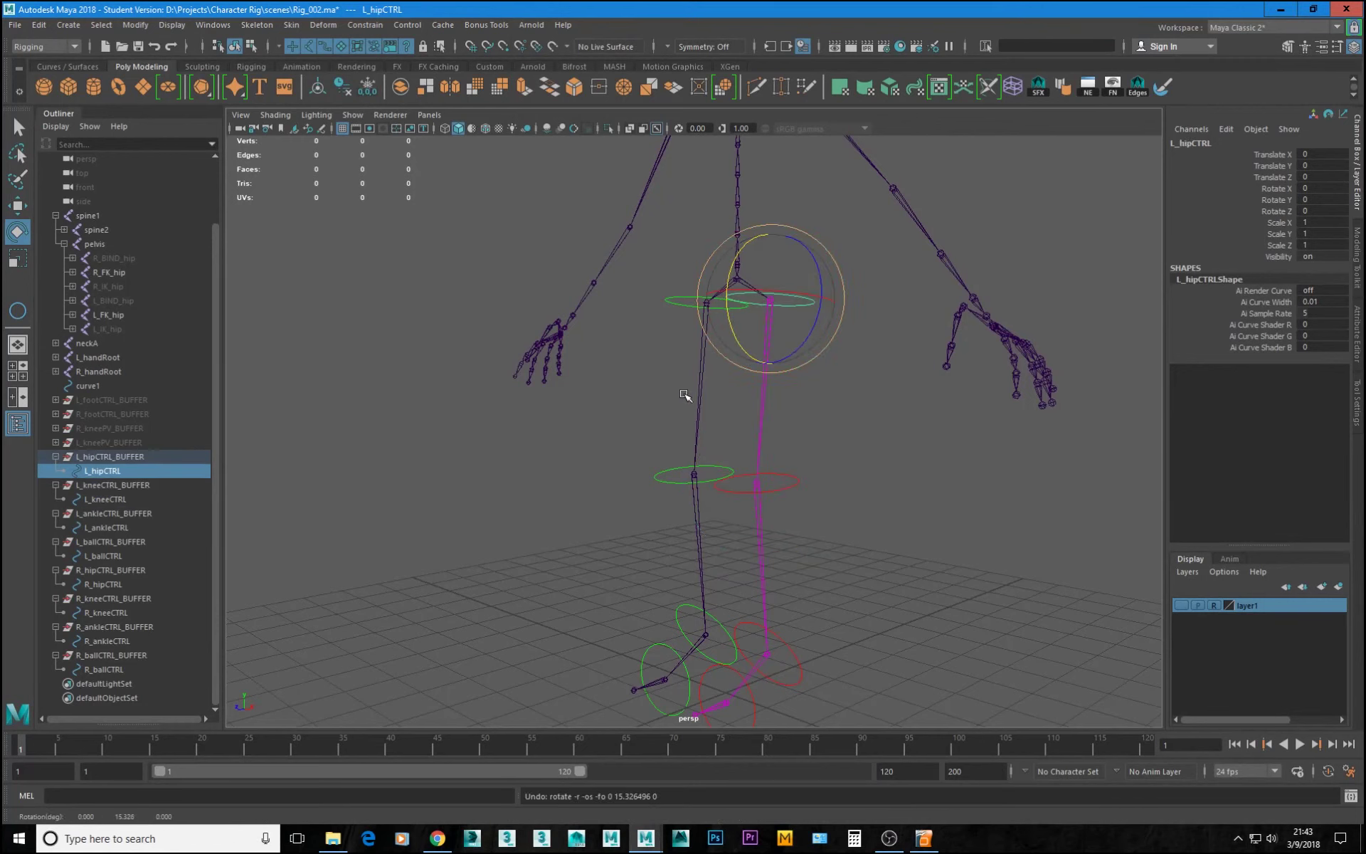
# - Test-rotate L_hipCTRL about -93 degrees around its Y axis and undo the rotation
pyautogui.keyDown('alt'); pyautogui.moveTo(702, 363); pyautogui.dragTo(741, 396); pyautogui.keyUp('alt')
pyautogui.keyDown('alt'); pyautogui.moveTo(773, 587); pyautogui.dragTo(807, 395, button='middle'); pyautogui.keyUp('alt')
pyautogui.keyDown('alt'); pyautogui.moveTo(752, 466); pyautogui.dragTo(809, 344); pyautogui.keyUp('alt')
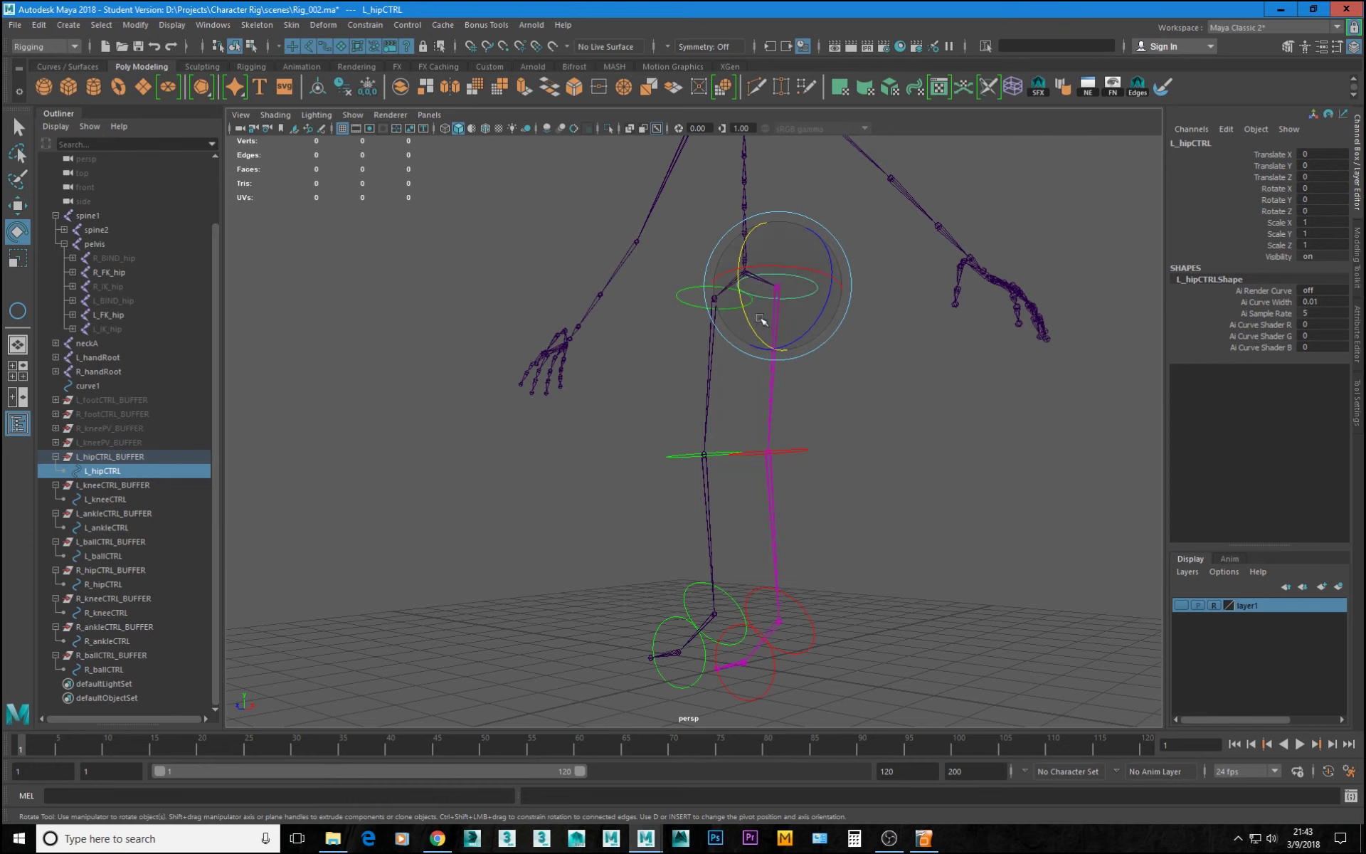
pyautogui.moveTo(753, 322); pyautogui.dragTo(756, 231)
pyautogui.hotkey('ctrl', 'z')
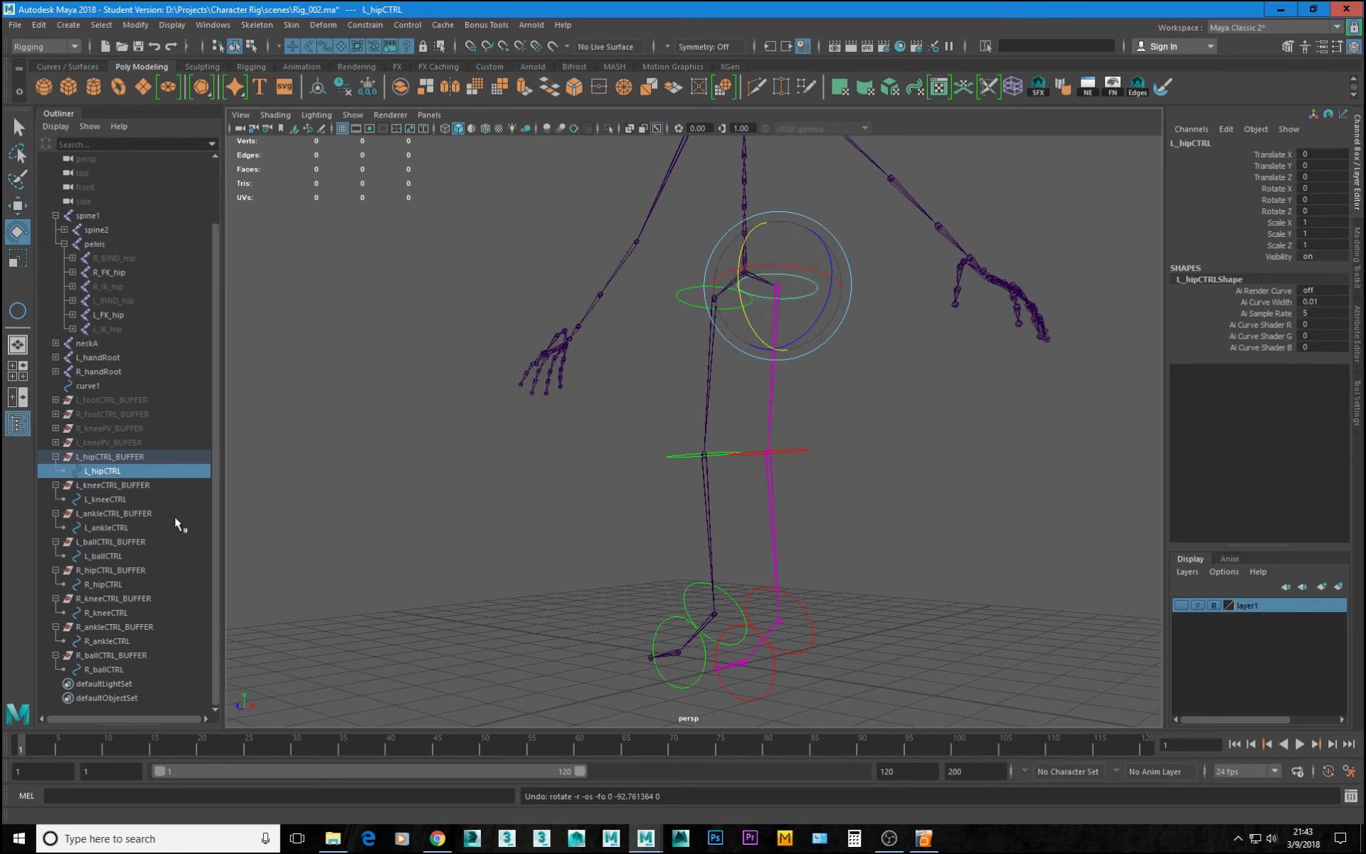
# - Chain the left leg controls by parenting L_ballCTRL_BUFFER under L_ankleCTRL, L_ankleCTRL_BUFFER under L_kneeCTRL, and L_kneeCTRL_BUFFER under L_hipCTRL
pyautogui.click(113, 456)
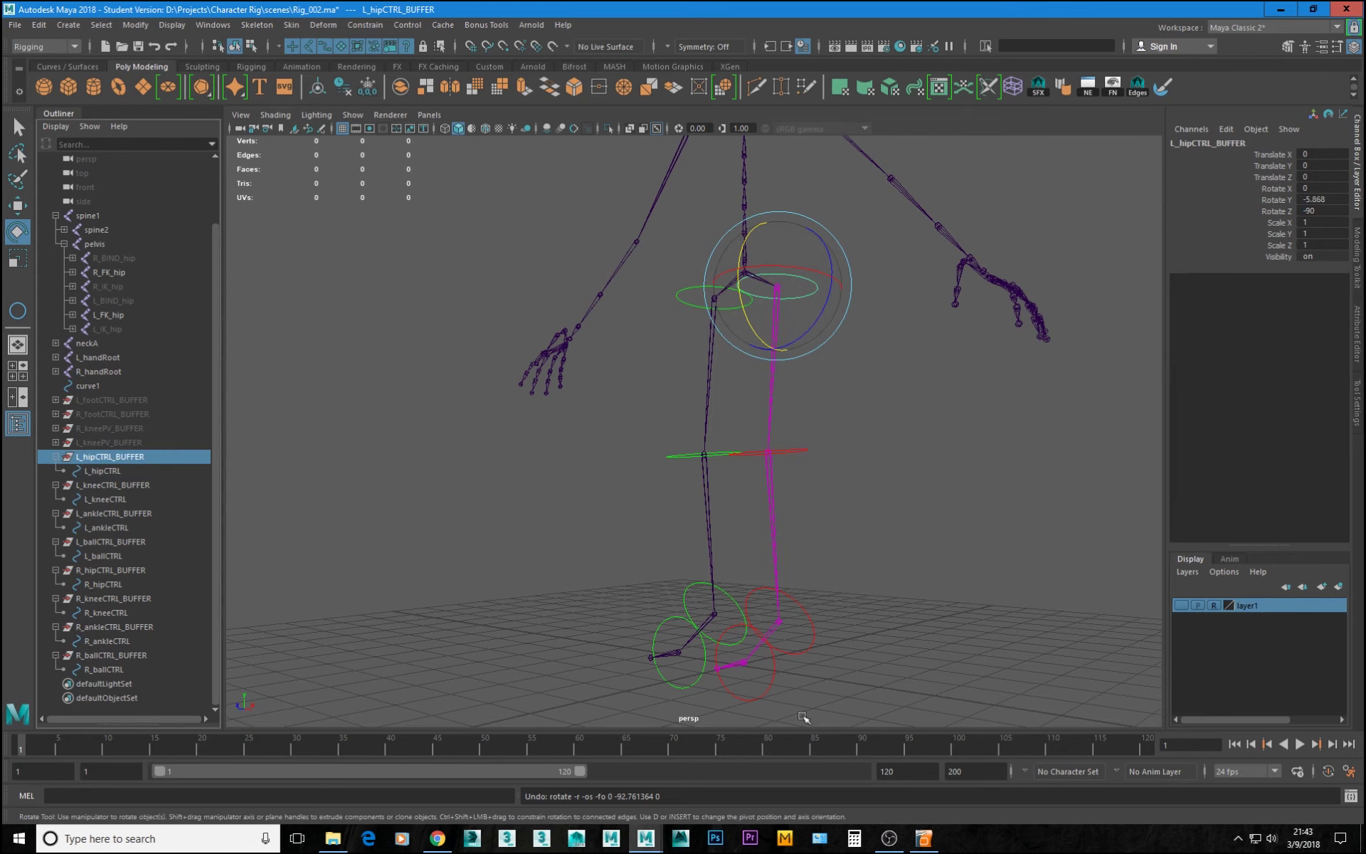
pyautogui.click(93, 542)
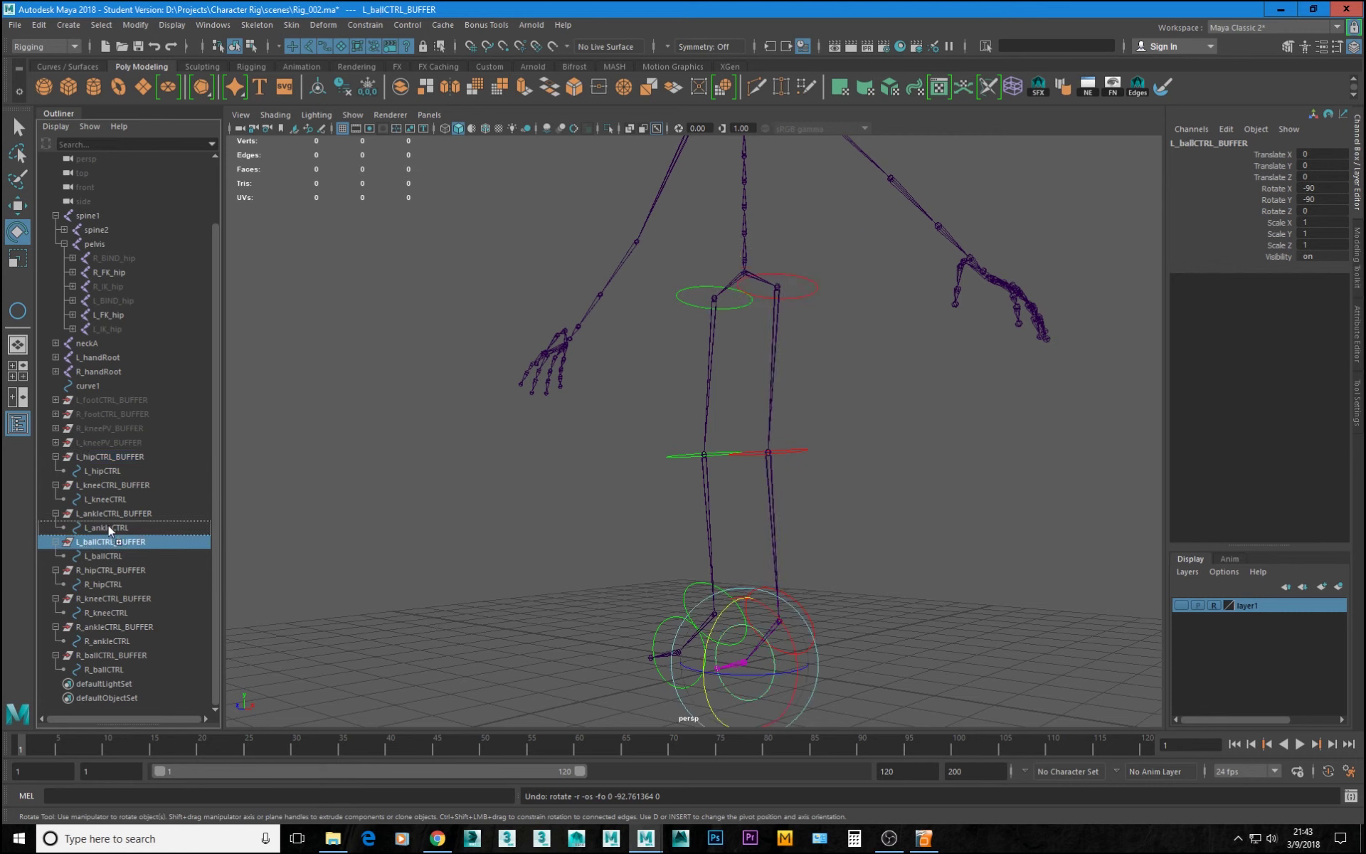
pyautogui.moveTo(109, 525); pyautogui.dragTo(109, 525, button='middle')
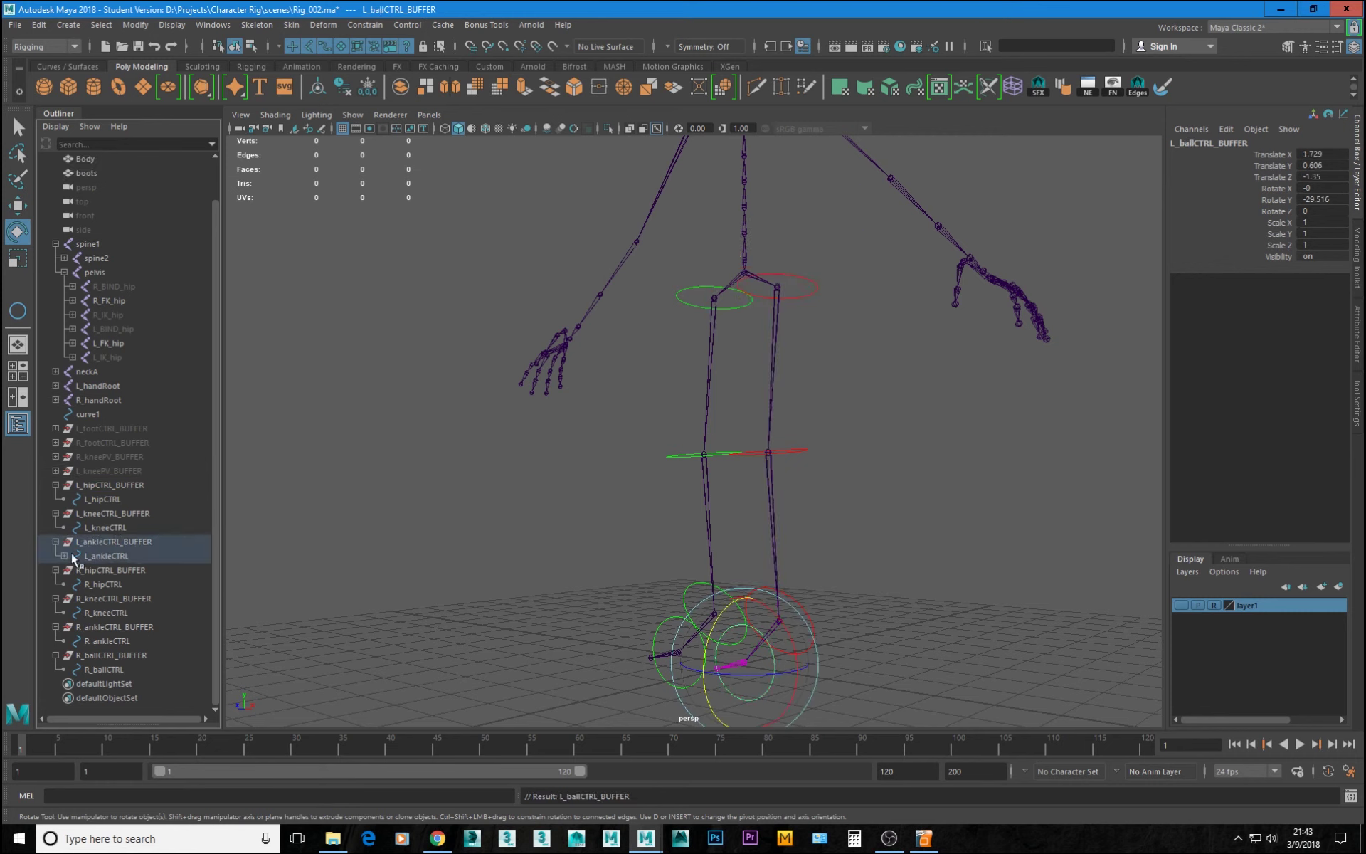
pyautogui.click(98, 544)
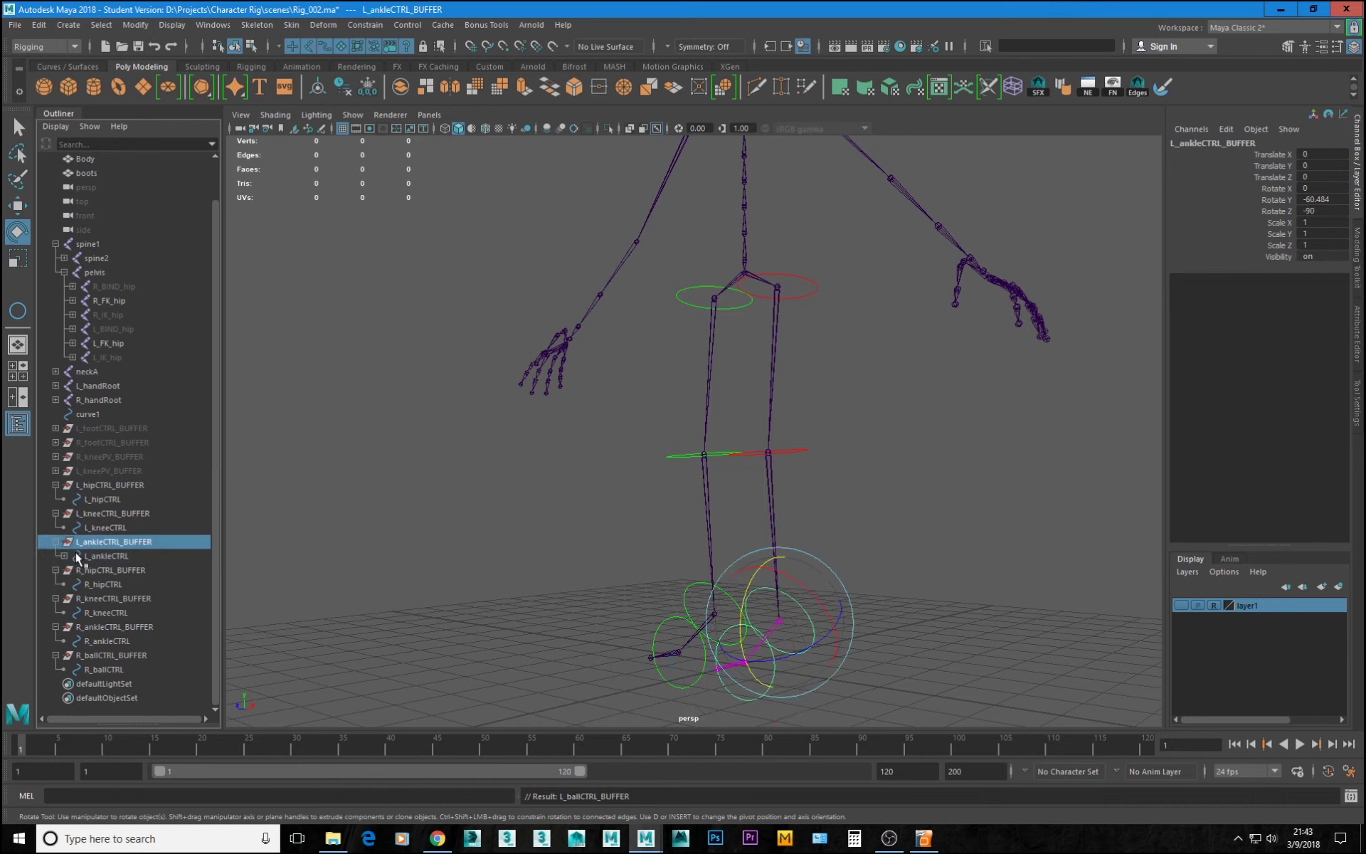
pyautogui.moveTo(95, 545)
pyautogui.mouseDown(button='middle')
pyautogui.moveTo(120, 532)
pyautogui.moveTo(106, 528)
pyautogui.mouseUp(button='middle')
pyautogui.click(96, 545)
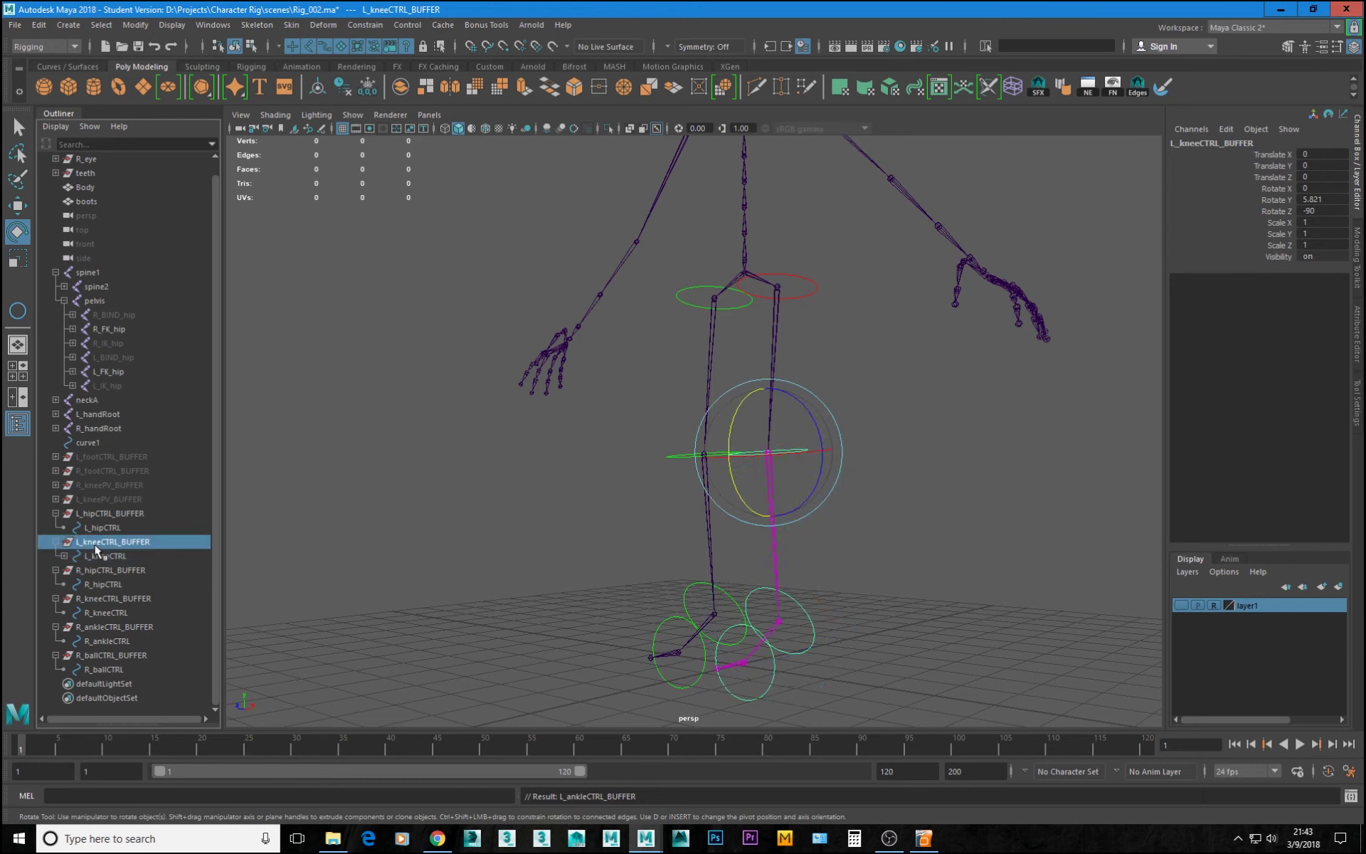
pyautogui.moveTo(92, 542); pyautogui.dragTo(114, 527, button='middle')
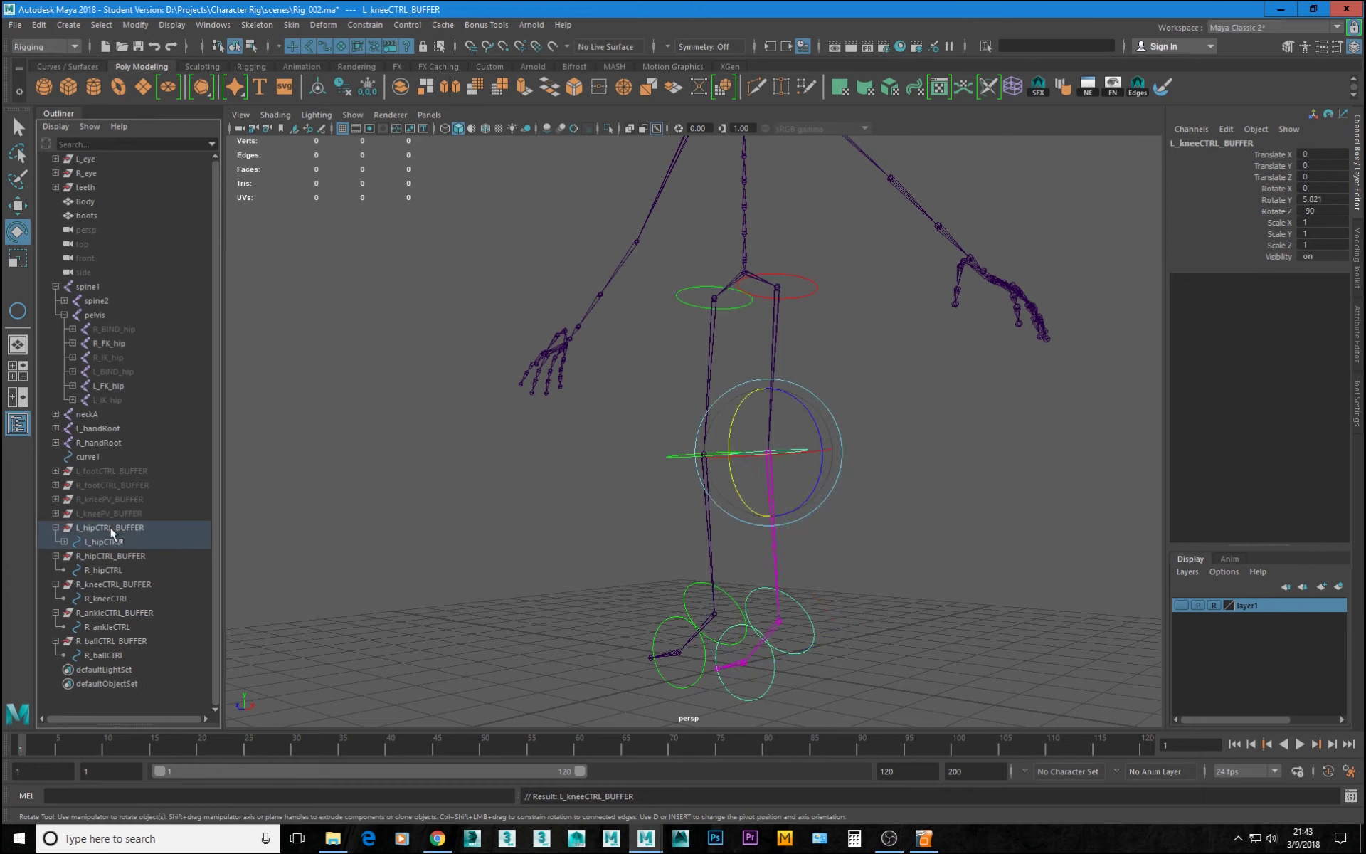
pyautogui.keyDown('shift'); pyautogui.click(65, 543); pyautogui.keyUp('shift')
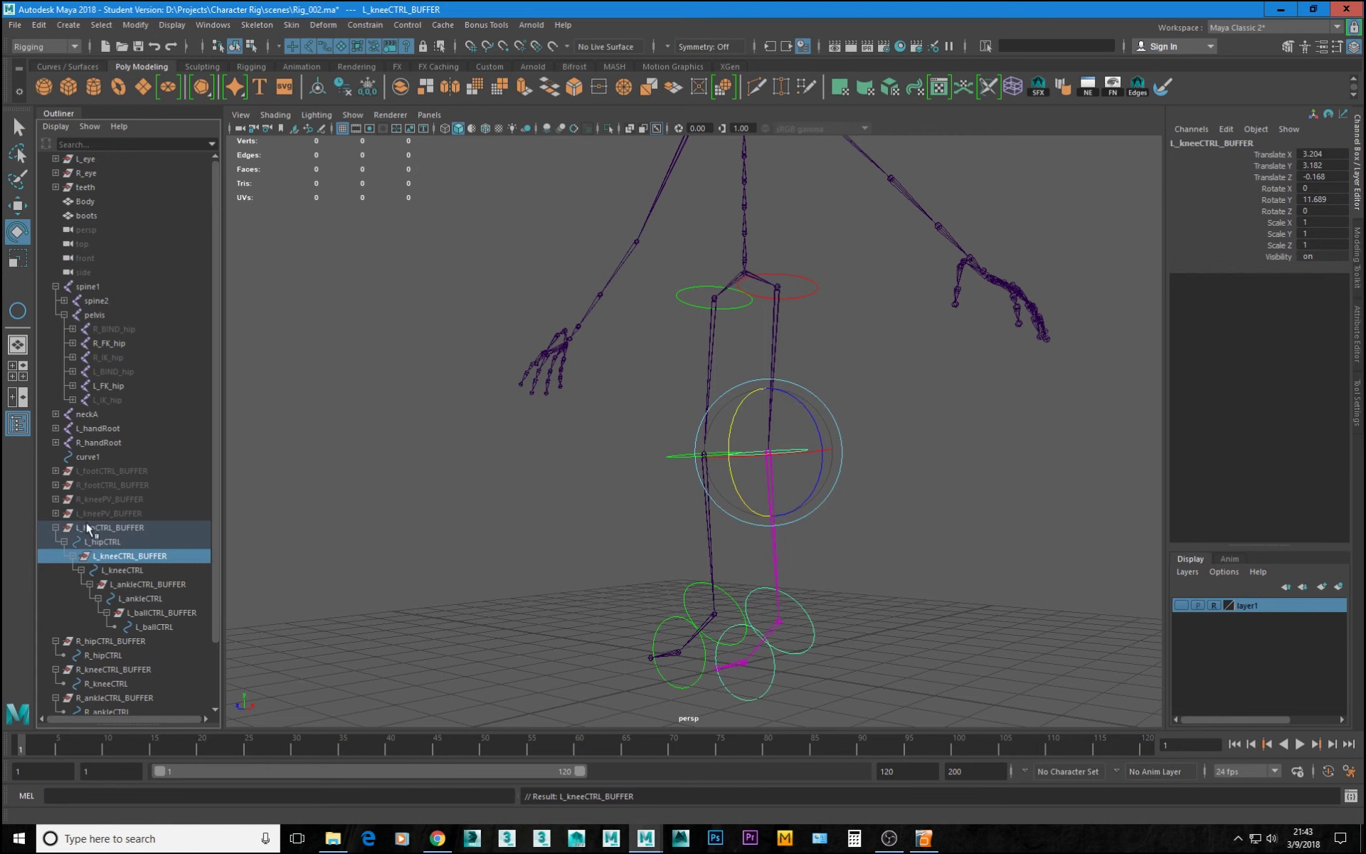
# - Test the left chain by rotating L_hipCTRL about 50 degrees around its Y axis and bending L_kneeCTRL freehand
pyautogui.moveTo(788, 236); pyautogui.dragTo(785, 336)
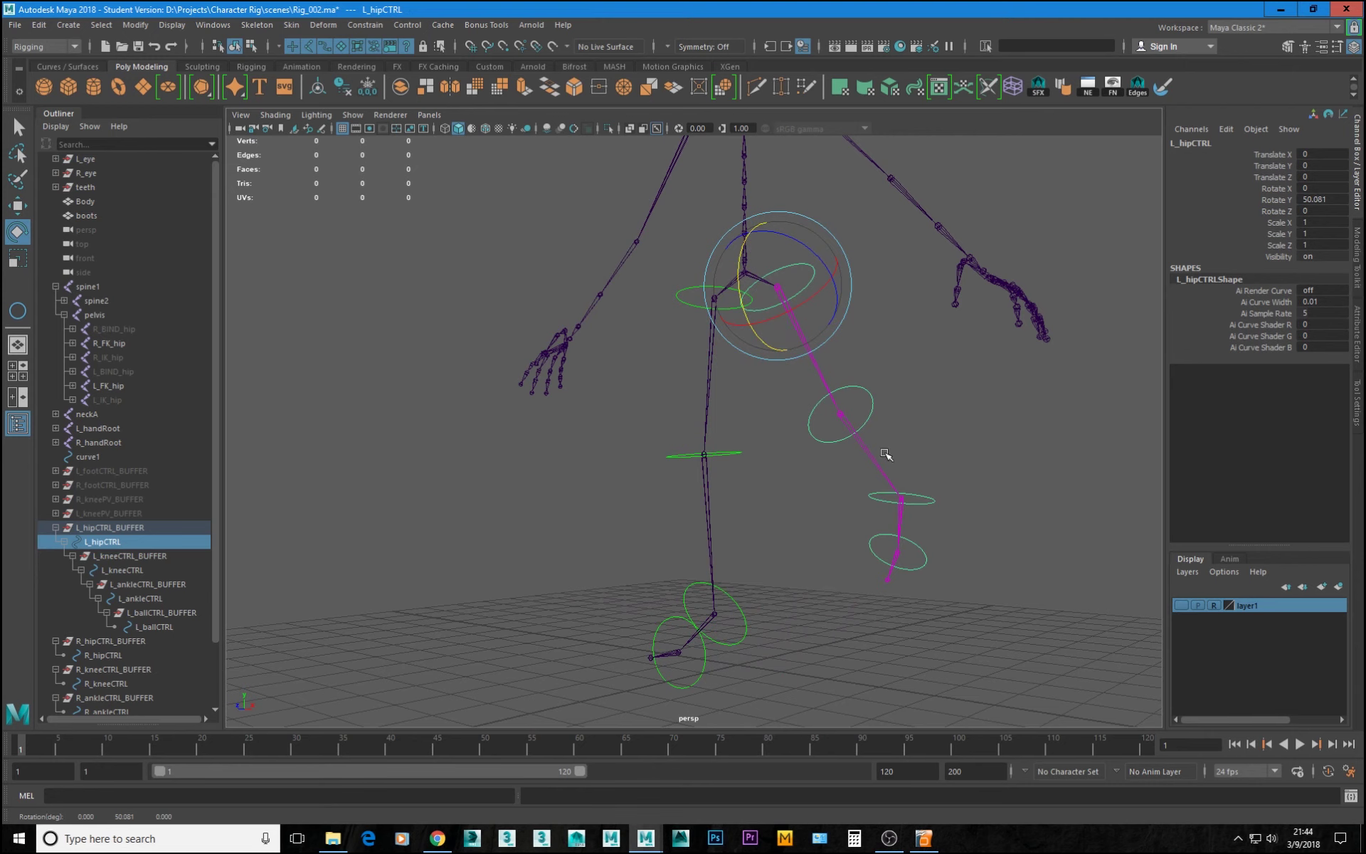
pyautogui.click(870, 399)
pyautogui.moveTo(804, 411); pyautogui.dragTo(852, 481)
# - Test-rotate L_ankleCTRL about 32 degrees around its Y axis and L_ballCTRL freehand to pose the left foot
pyautogui.click(920, 308)
pyautogui.keyDown('alt'); pyautogui.moveTo(920, 308); pyautogui.dragTo(911, 384); pyautogui.keyUp('alt')
pyautogui.keyDown('alt'); pyautogui.moveTo(932, 488); pyautogui.dragTo(704, 574, button='middle'); pyautogui.keyUp('alt')
pyautogui.moveTo(704, 504); pyautogui.dragTo(741, 519)
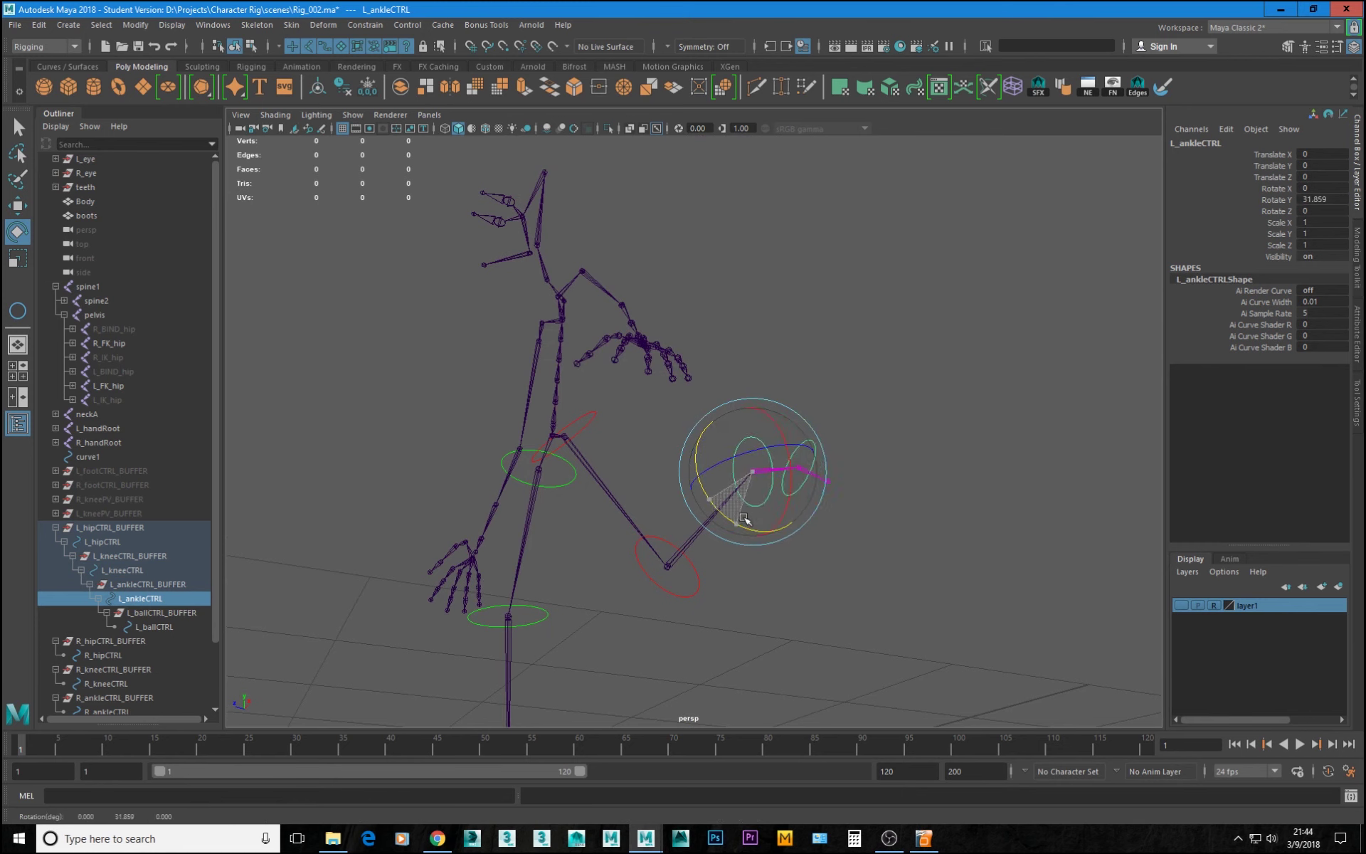
pyautogui.click(938, 425)
pyautogui.moveTo(796, 428); pyautogui.dragTo(824, 444)
pyautogui.moveTo(758, 489)
pyautogui.mouseDown()
pyautogui.moveTo(768, 475)
pyautogui.moveTo(769, 487)
pyautogui.mouseUp()
# - Undo all test rotations of the left ball, ankle, knee and hip controls
pyautogui.hotkey('ctrl', 'z')
pyautogui.hotkey('ctrl', 'z')
pyautogui.hotkey('ctrl', 'z')
pyautogui.hotkey('ctrl', 'z')
pyautogui.hotkey('ctrl', 'z')
pyautogui.hotkey('ctrl', 'z')
pyautogui.hotkey('ctrl', 'z')
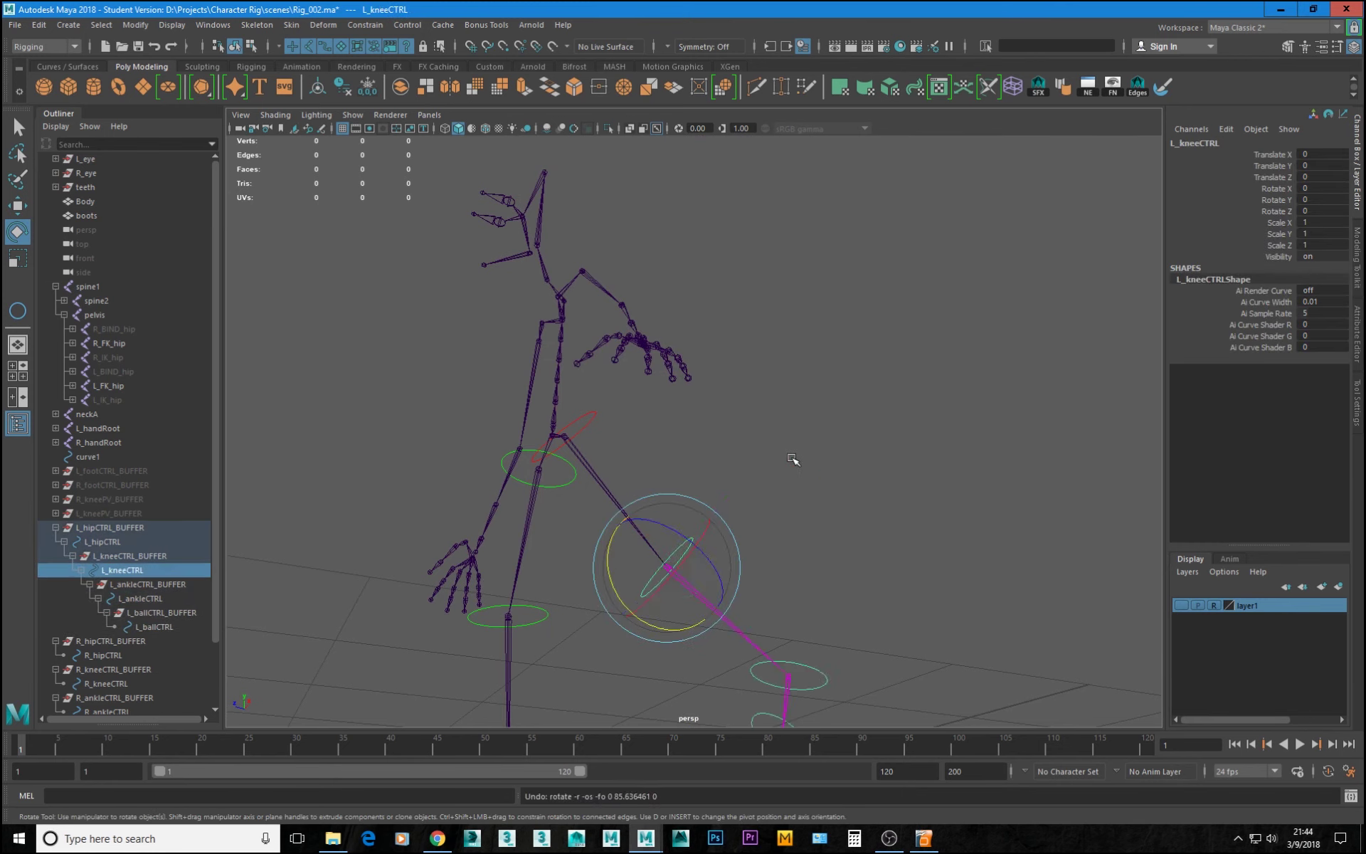
pyautogui.hotkey('ctrl', 'z')
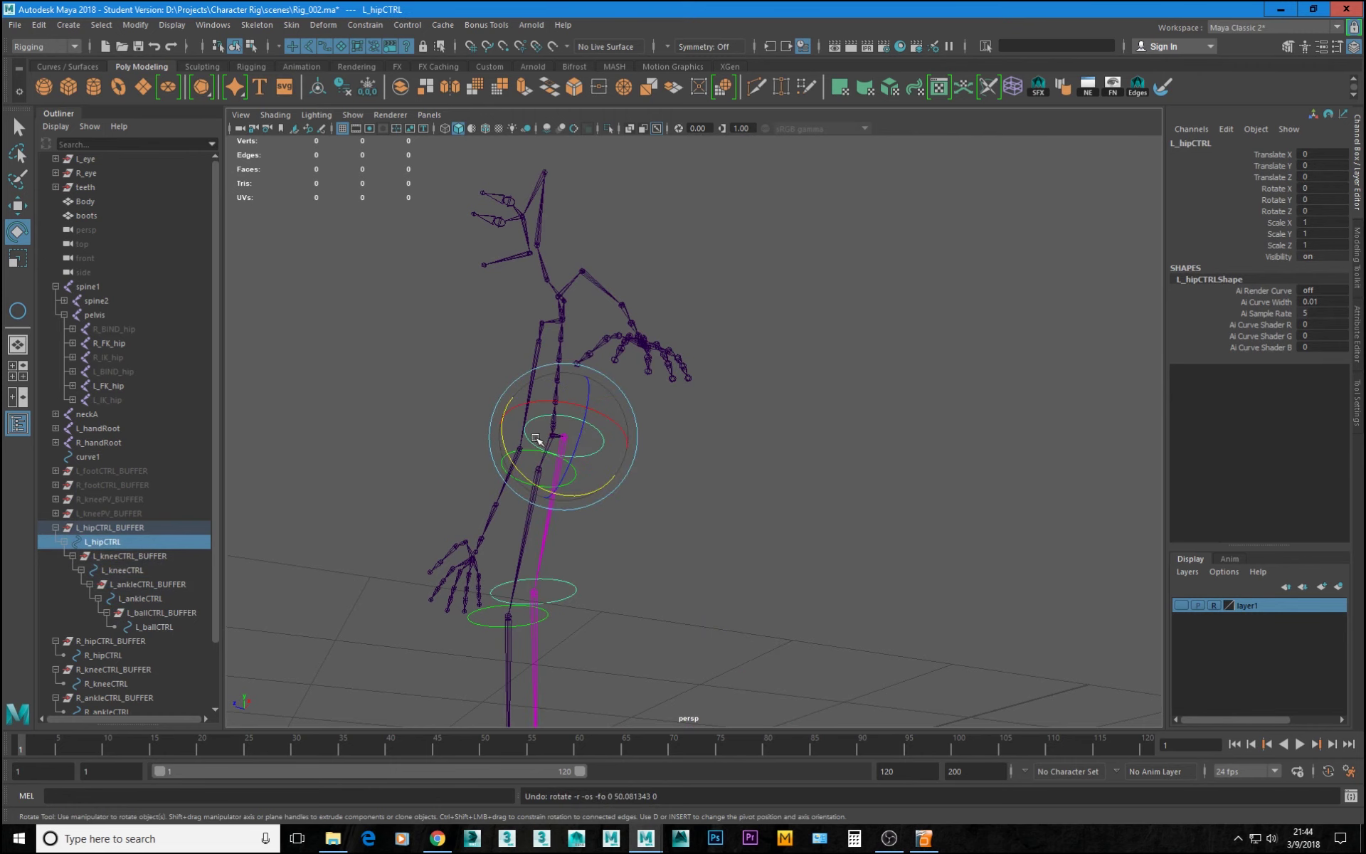
# - Chain the right leg controls by parenting R_ballCTRL_BUFFER under R_ankleCTRL, R_ankleCTRL_BUFFER under R_kneeCTRL, and R_kneeCTRL_BUFFER under R_hipCTRL
pyautogui.keyDown('alt'); pyautogui.moveTo(530, 446); pyautogui.dragTo(621, 476); pyautogui.keyUp('alt')
pyautogui.keyDown('alt'); pyautogui.moveTo(622, 476); pyautogui.dragTo(538, 559, button='right'); pyautogui.keyUp('alt')
pyautogui.keyDown('alt'); pyautogui.moveTo(782, 495); pyautogui.dragTo(742, 459, button='middle'); pyautogui.keyUp('alt')
pyautogui.keyDown('alt'); pyautogui.moveTo(502, 464); pyautogui.dragTo(553, 449); pyautogui.keyUp('alt')
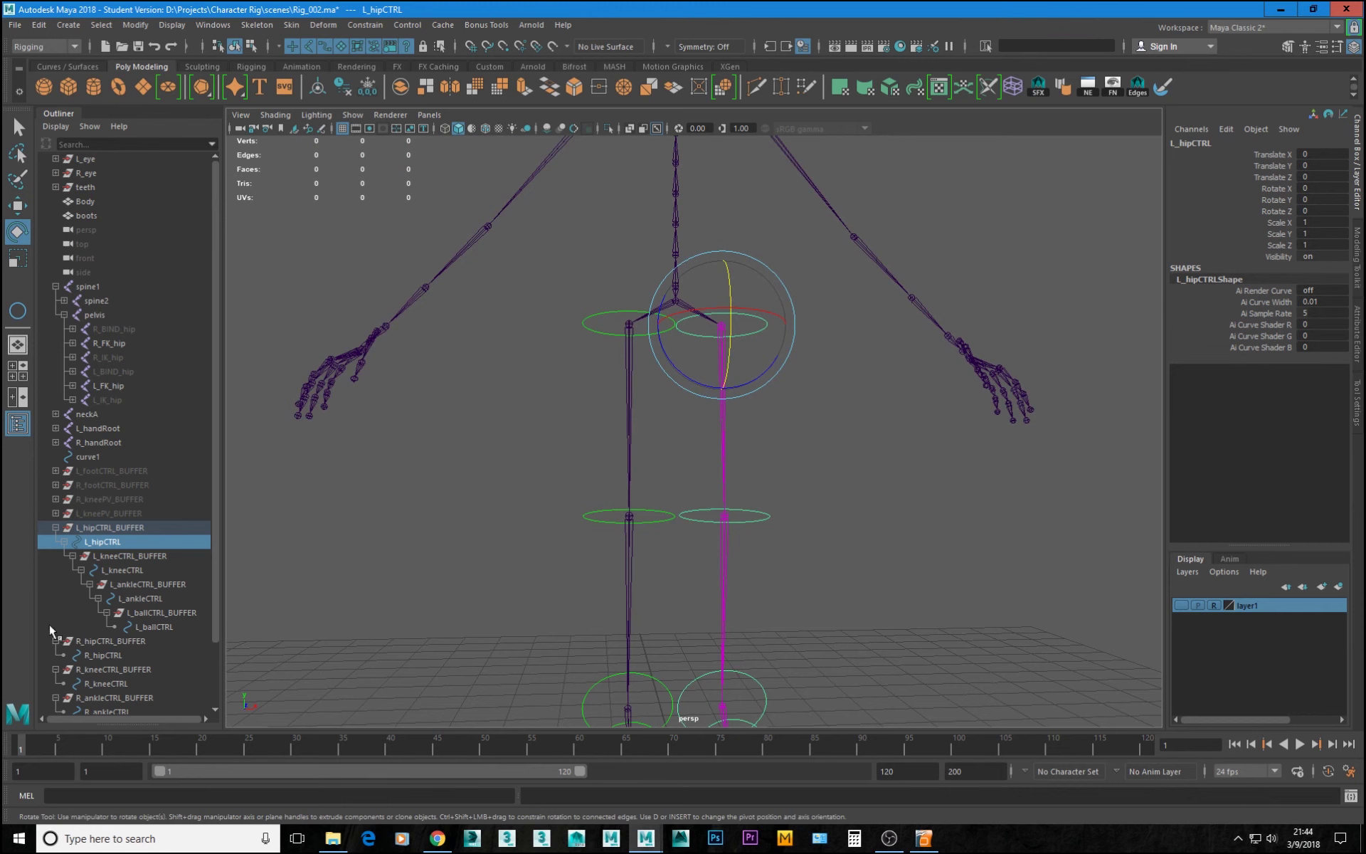
pyautogui.scroll(-2, 121, 570)
pyautogui.click(89, 656)
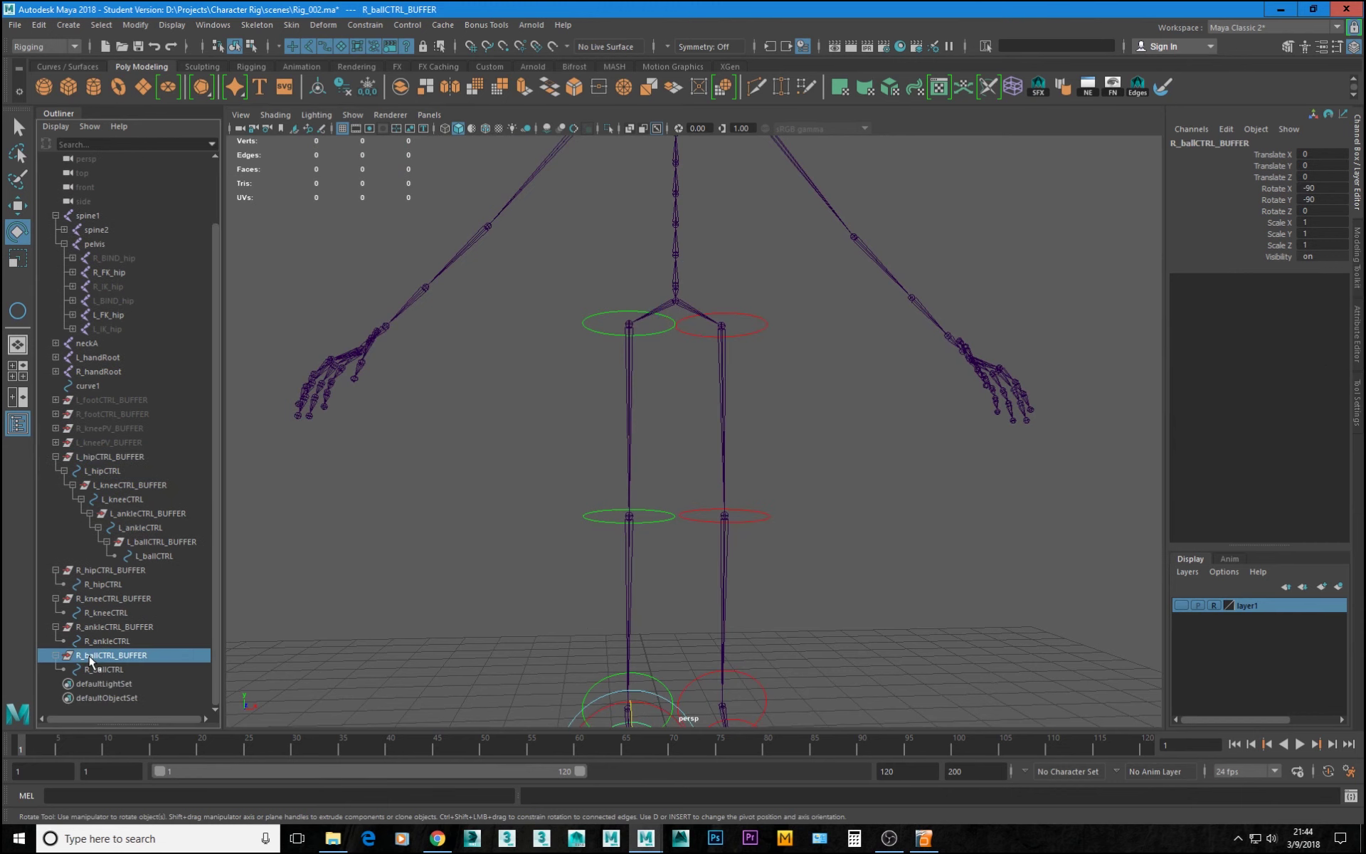
pyautogui.moveTo(116, 649)
pyautogui.mouseDown(button='middle')
pyautogui.moveTo(103, 639)
pyautogui.moveTo(95, 656)
pyautogui.moveTo(113, 654)
pyautogui.moveTo(110, 641)
pyautogui.mouseUp(button='middle')
pyautogui.click(99, 655)
pyautogui.click(100, 656)
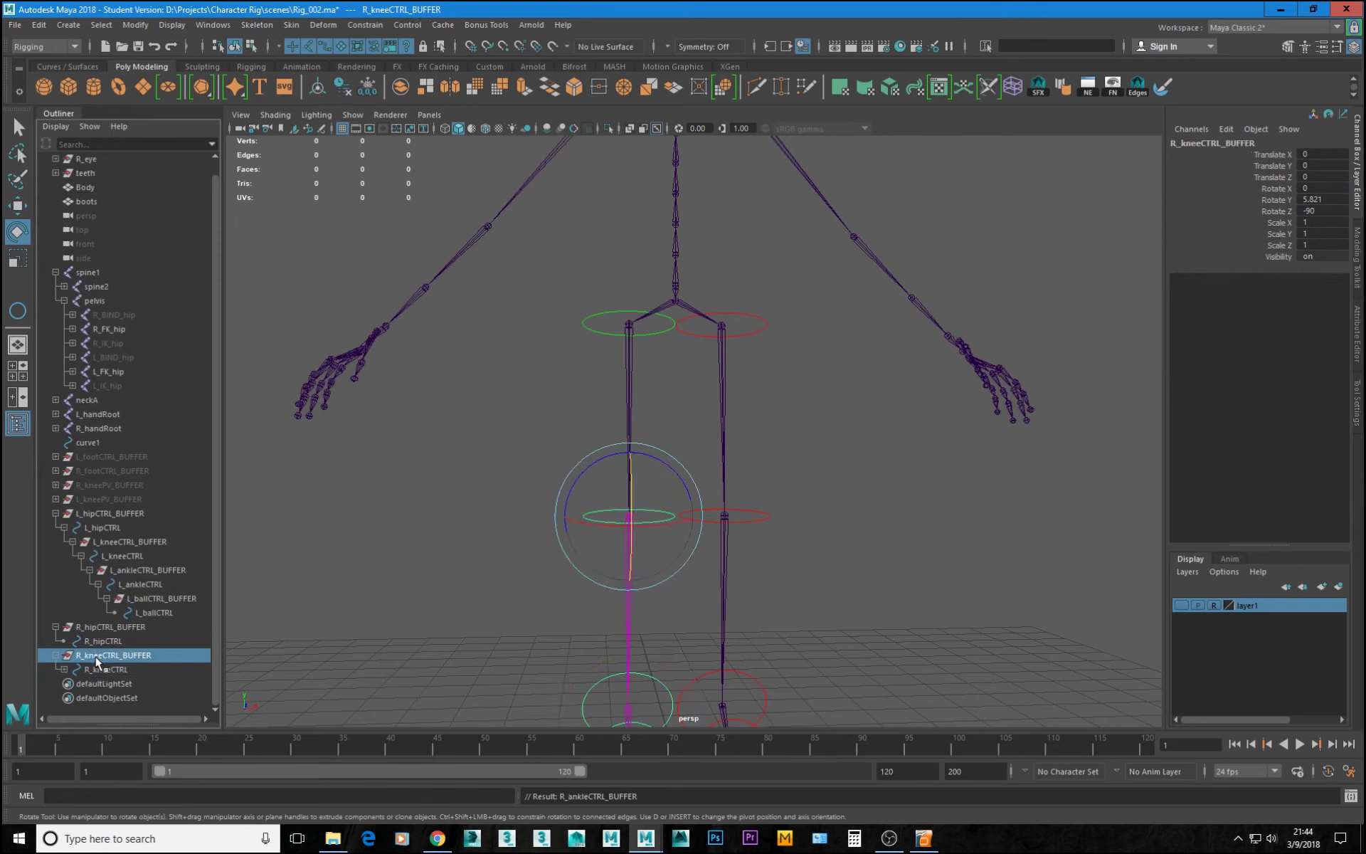
pyautogui.moveTo(114, 642); pyautogui.dragTo(114, 642, button='middle')
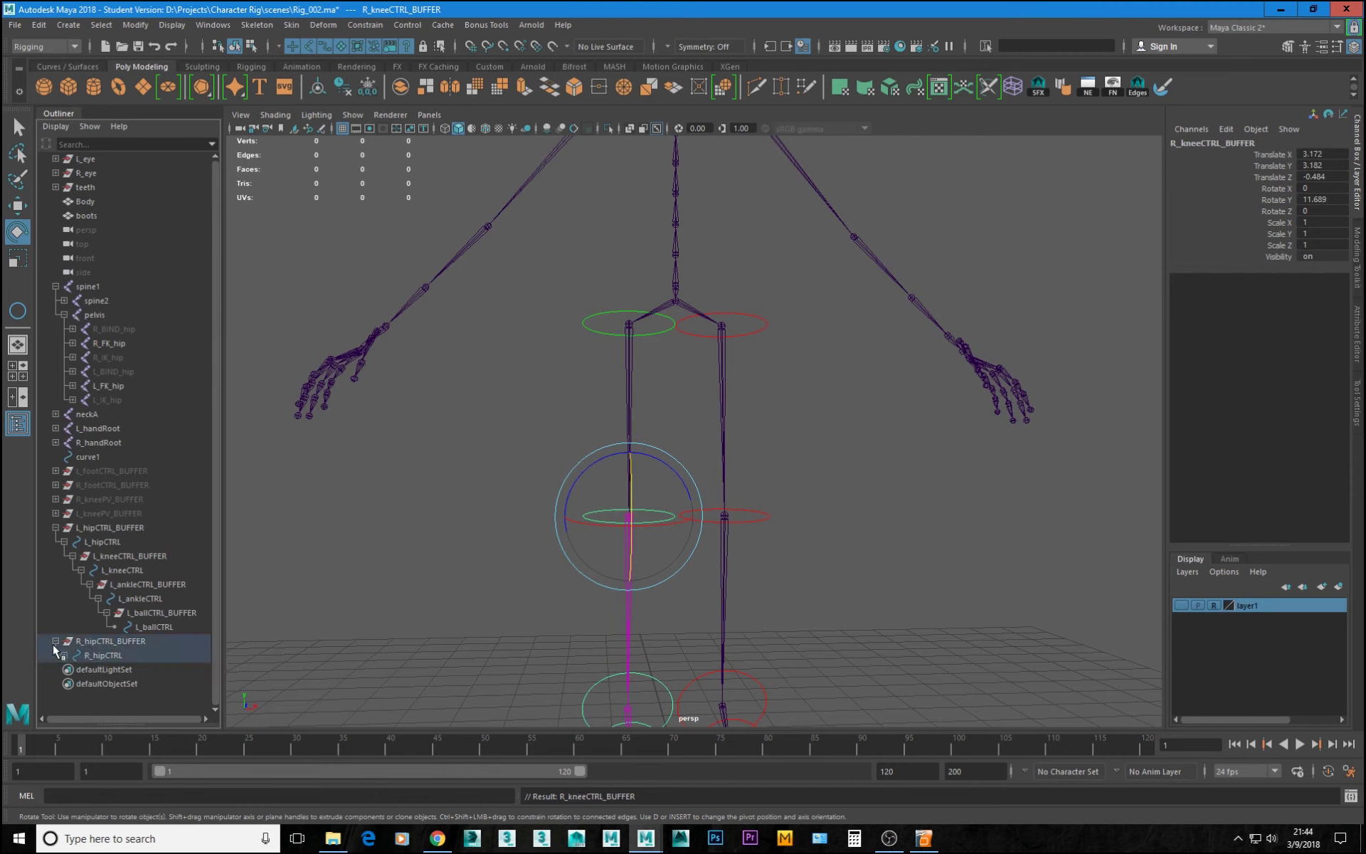
pyautogui.keyDown('shift'); pyautogui.click(62, 654); pyautogui.keyUp('shift')
pyautogui.scroll(-2, 91, 600)
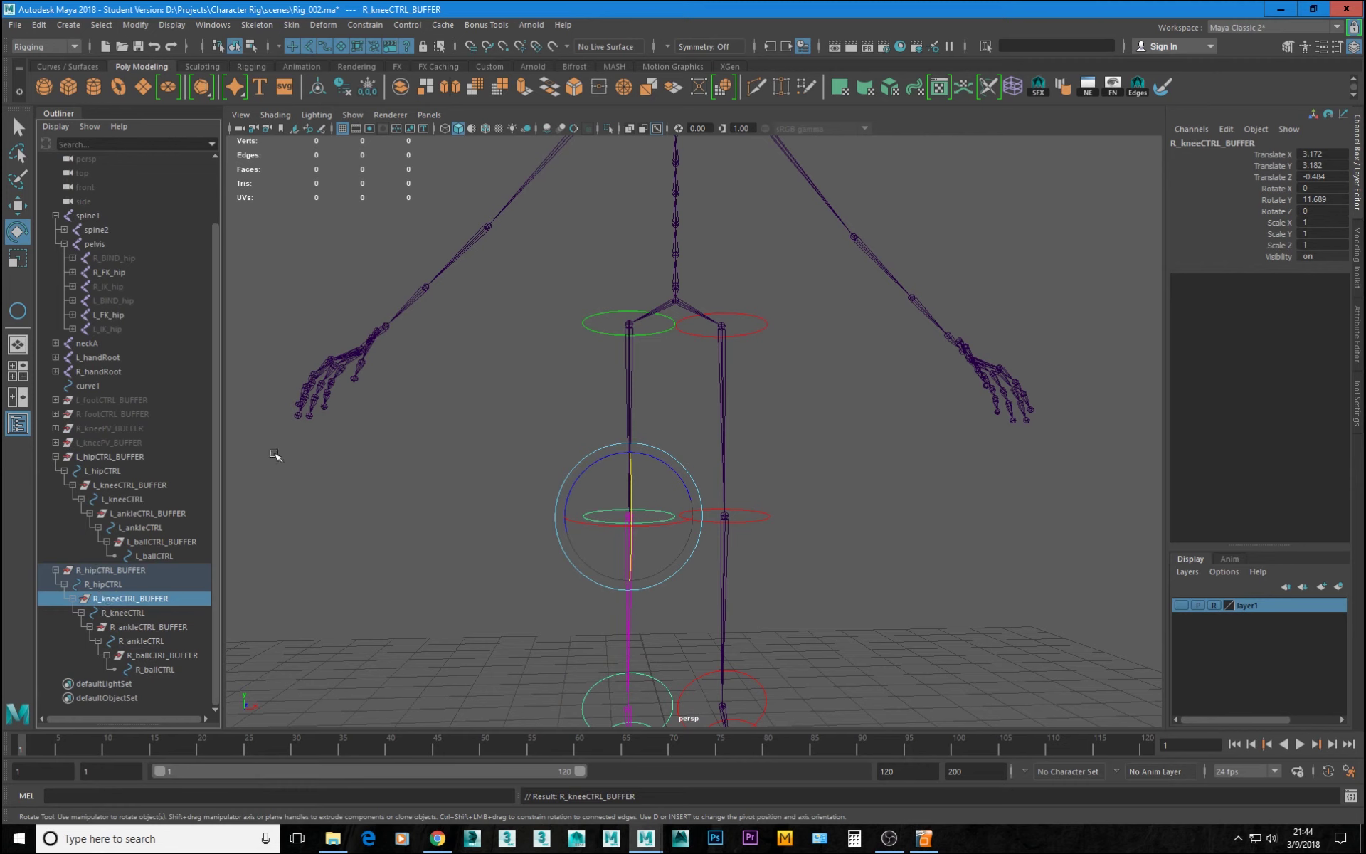
# - Test the right chain by rotating R_hipCTRL freehand, R_kneeCTRL about 54 degrees around Y, and the ankle and ball controls slightly
pyautogui.moveTo(547, 275)
pyautogui.mouseDown()
pyautogui.moveTo(634, 367)
pyautogui.moveTo(633, 410)
pyautogui.mouseUp()
pyautogui.moveTo(526, 415)
pyautogui.keyDown('alt'); pyautogui.mouseDown()
pyautogui.moveTo(649, 411)
pyautogui.moveTo(519, 420)
pyautogui.mouseUp(); pyautogui.keyUp('alt')
pyautogui.click(542, 415)
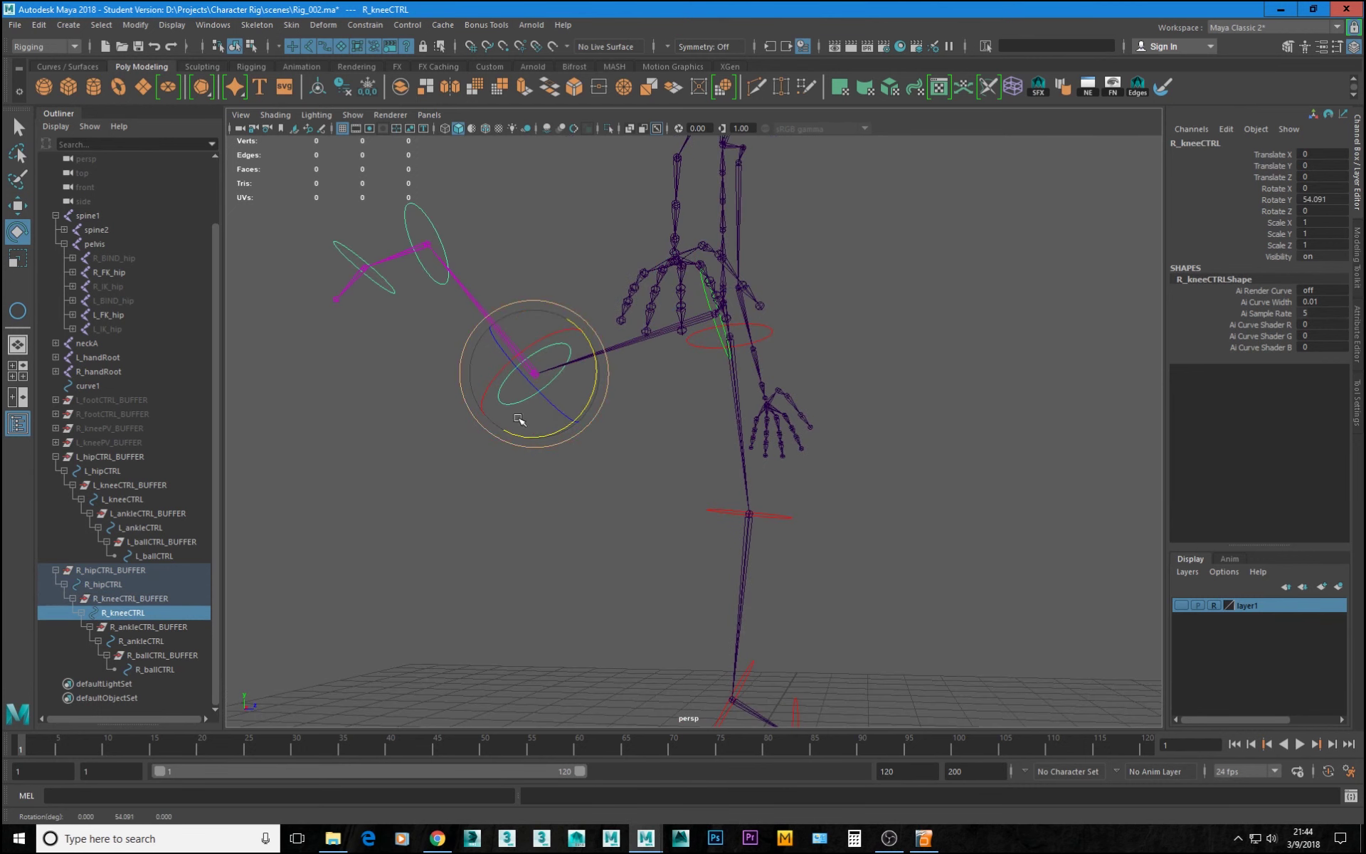
pyautogui.click(415, 200)
pyautogui.moveTo(459, 291); pyautogui.dragTo(473, 286)
pyautogui.click(396, 292)
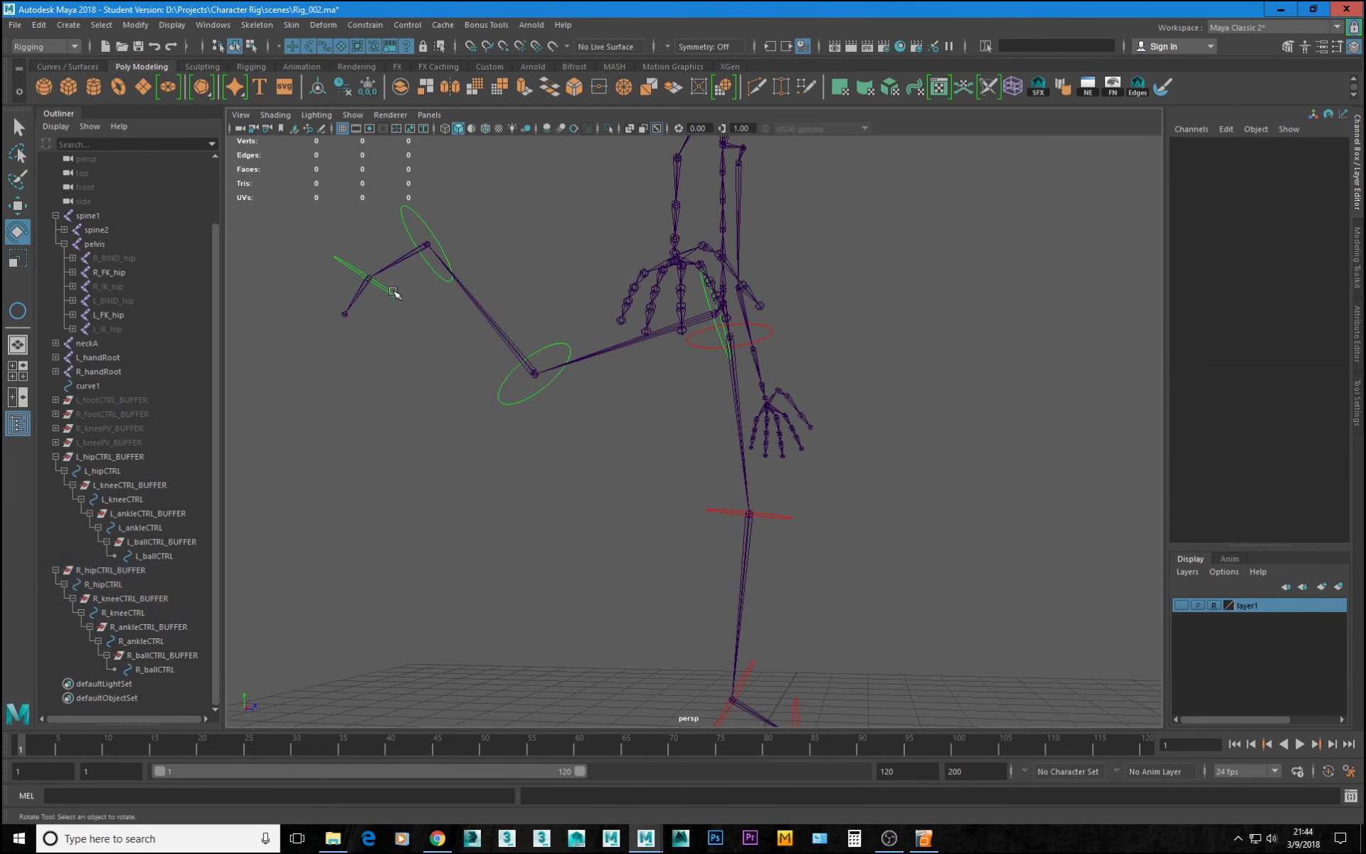
pyautogui.click(396, 291)
pyautogui.moveTo(405, 328); pyautogui.dragTo(378, 347)
# - Undo all test rotations of the right ball, ankle, knee and hip controls
pyautogui.hotkey('ctrl', 'z')
pyautogui.hotkey('ctrl', 'z')
pyautogui.hotkey('ctrl', 'z')
pyautogui.hotkey('ctrl', 'z')
pyautogui.hotkey('ctrl', 'z')
pyautogui.hotkey('ctrl', 'z')
pyautogui.hotkey('ctrl', 'z')
pyautogui.hotkey('ctrl', 'z')
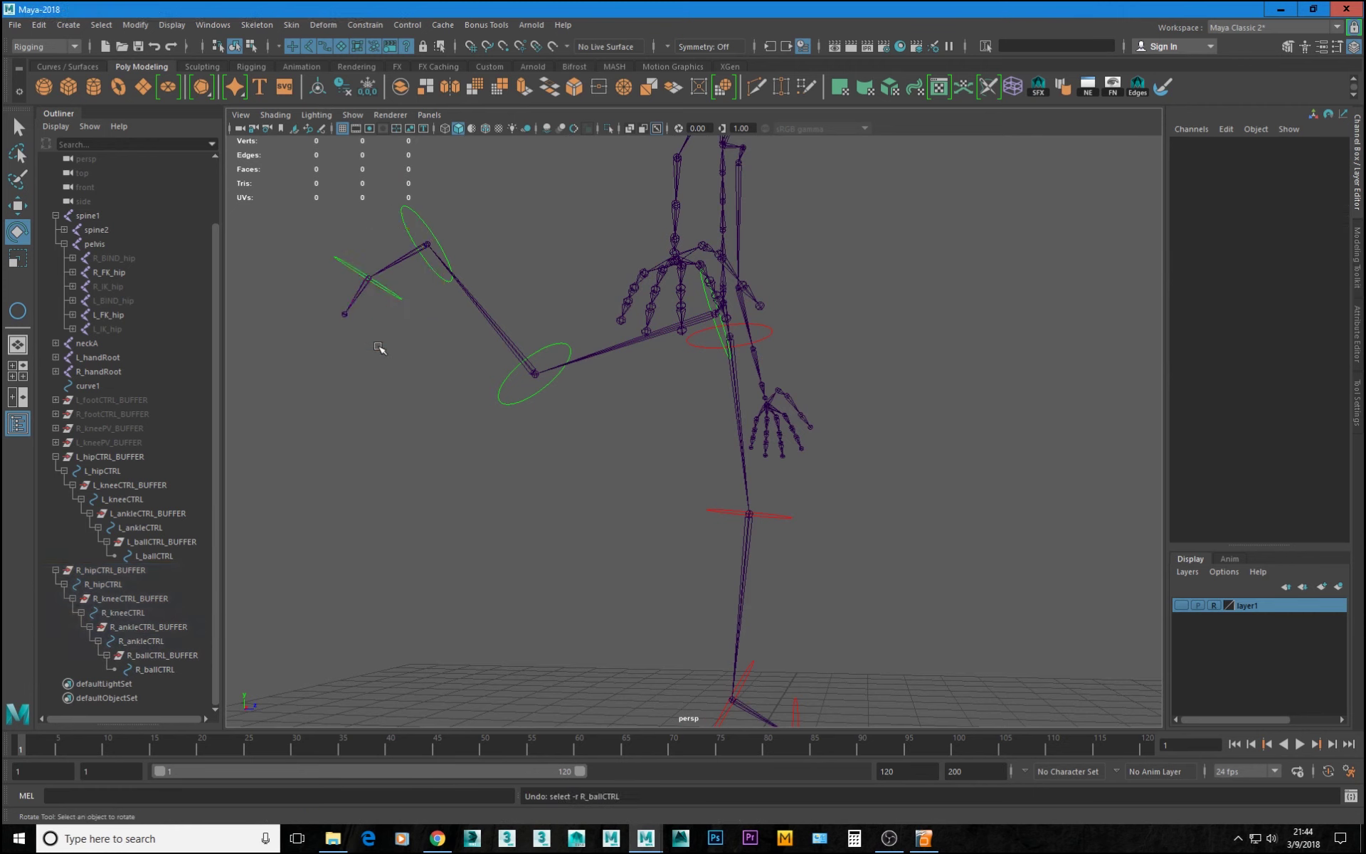
# - Test-move the spine1 joint along Z to check whether the FK leg controls follow the skeleton, and undo the move
pyautogui.keyDown('alt'); pyautogui.moveTo(868, 279); pyautogui.dragTo(768, 153, button='right'); pyautogui.keyUp('alt')
pyautogui.keyDown('alt'); pyautogui.moveTo(790, 306); pyautogui.dragTo(585, 346); pyautogui.keyUp('alt')
pyautogui.keyDown('alt'); pyautogui.moveTo(626, 363); pyautogui.dragTo(722, 454, button='right'); pyautogui.keyUp('alt')
pyautogui.moveTo(733, 441)
pyautogui.keyDown('alt'); pyautogui.mouseDown()
pyautogui.moveTo(645, 435)
pyautogui.moveTo(717, 430)
pyautogui.mouseUp(); pyautogui.keyUp('alt')
pyautogui.keyDown('alt'); pyautogui.moveTo(750, 299); pyautogui.dragTo(780, 360, button='middle'); pyautogui.keyUp('alt')
pyautogui.keyDown('alt'); pyautogui.moveTo(780, 360); pyautogui.dragTo(790, 404, button='right'); pyautogui.keyUp('alt')
pyautogui.moveTo(790, 404)
pyautogui.keyDown('alt'); pyautogui.mouseDown()
pyautogui.moveTo(731, 426)
pyautogui.moveTo(808, 421)
pyautogui.mouseUp(); pyautogui.keyUp('alt')
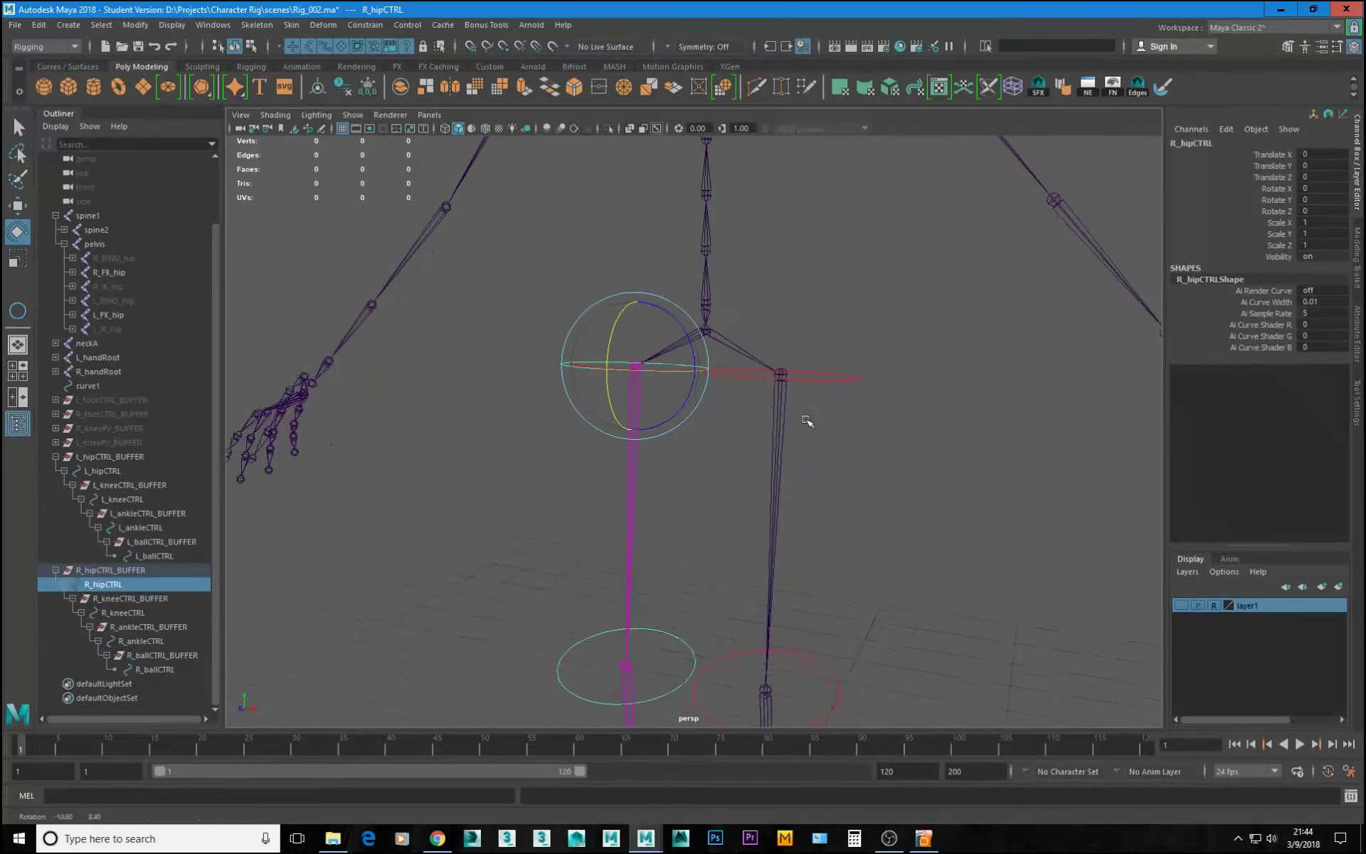
pyautogui.click(708, 303)
pyautogui.keyDown('alt'); pyautogui.moveTo(894, 378); pyautogui.dragTo(559, 348); pyautogui.keyUp('alt')
pyautogui.press('w')
pyautogui.keyDown('alt'); pyautogui.moveTo(814, 442); pyautogui.dragTo(641, 420, button='right'); pyautogui.keyUp('alt')
pyautogui.keyDown('alt'); pyautogui.moveTo(783, 463); pyautogui.dragTo(662, 434); pyautogui.keyUp('alt')
pyautogui.keyDown('alt'); pyautogui.moveTo(768, 484); pyautogui.dragTo(1014, 559, button='right'); pyautogui.keyUp('alt')
pyautogui.keyDown('alt'); pyautogui.moveTo(911, 473); pyautogui.dragTo(800, 495); pyautogui.keyUp('alt')
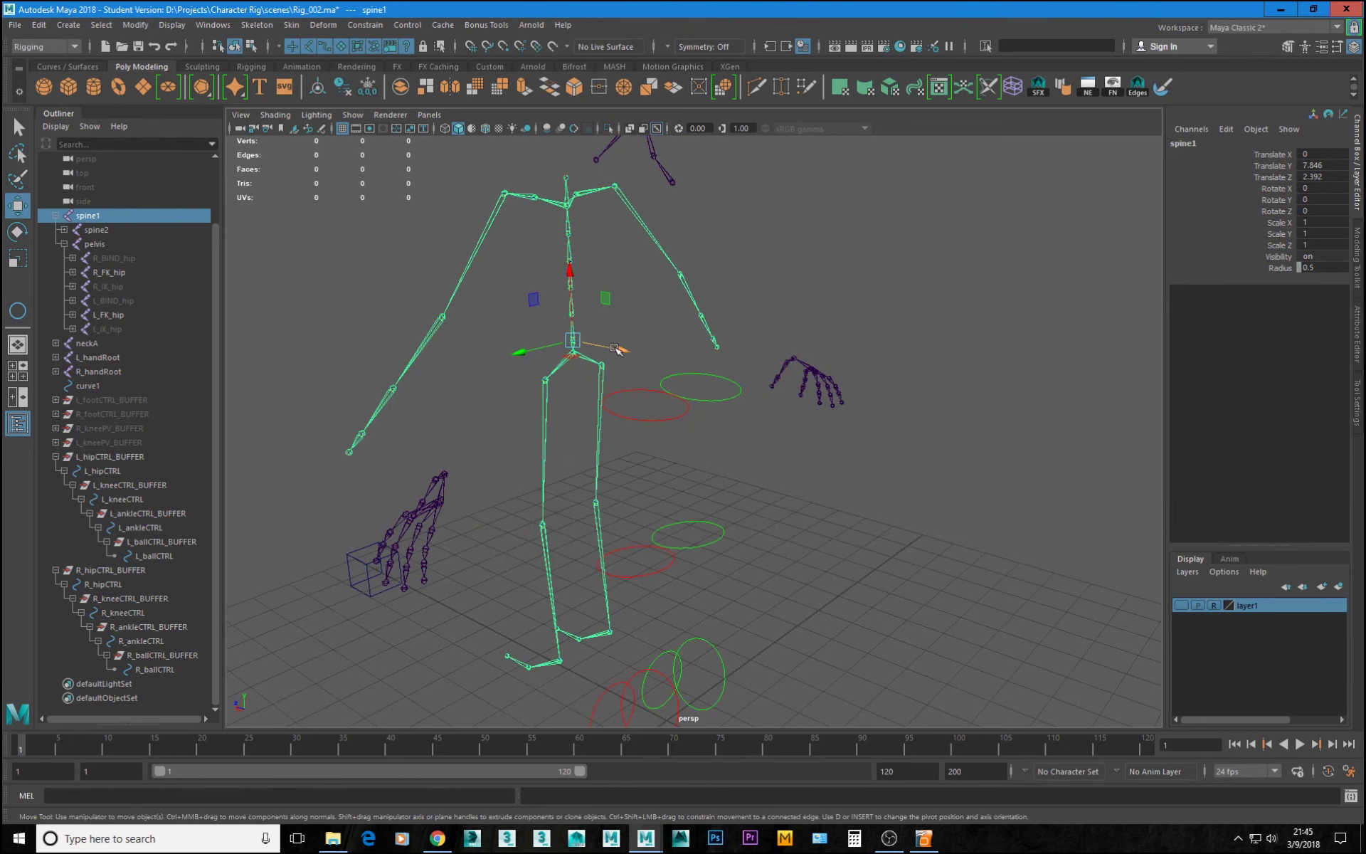
pyautogui.moveTo(619, 349); pyautogui.dragTo(795, 390)
pyautogui.hotkey('ctrl', 'z')
pyautogui.hotkey('ctrl', 'z')
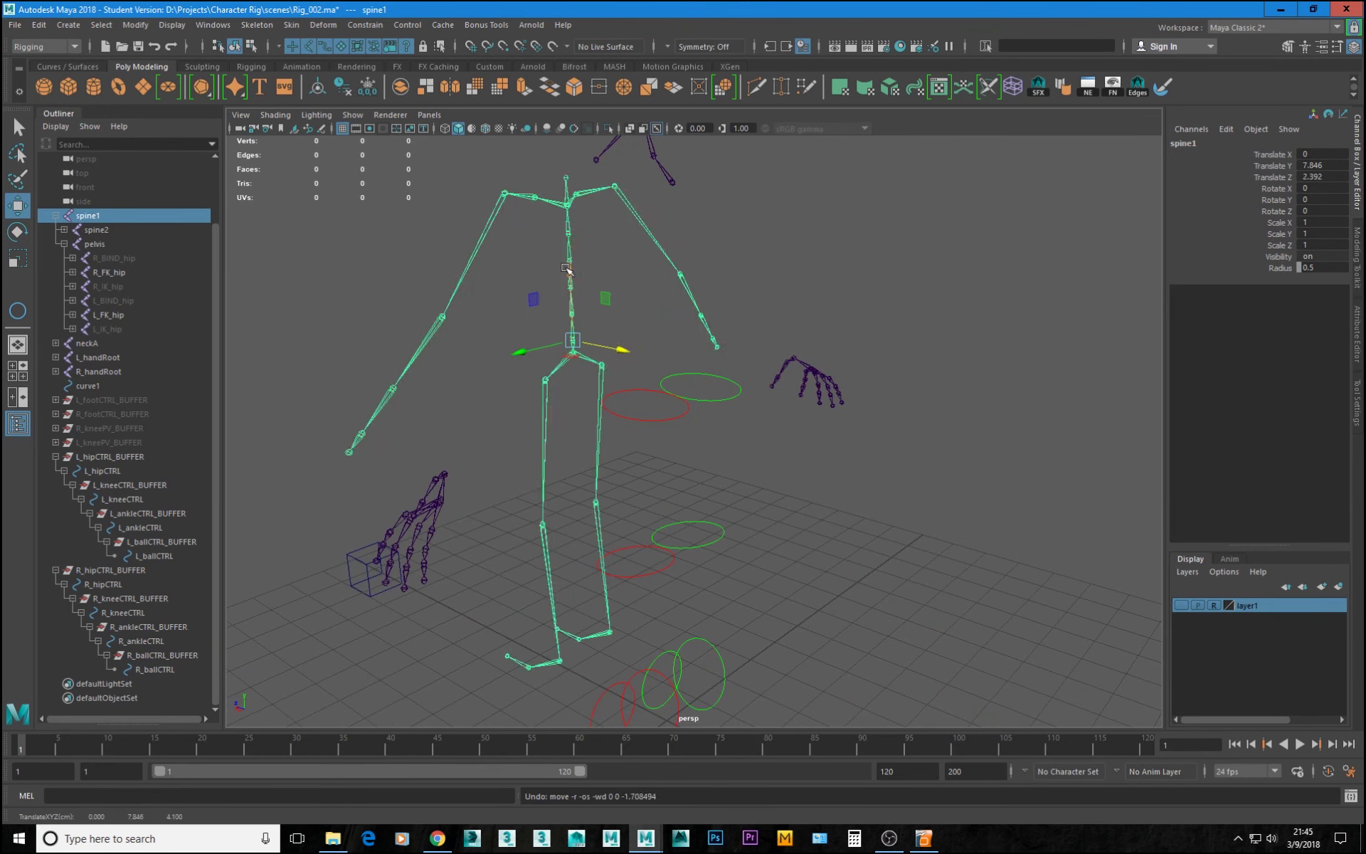
# - Examine the pelvis area and select L_hipCTRL_BUFFER and R_hipCTRL_BUFFER in turn to see which control chains they hold
pyautogui.keyDown('alt'); pyautogui.moveTo(525, 274); pyautogui.dragTo(774, 353); pyautogui.keyUp('alt')
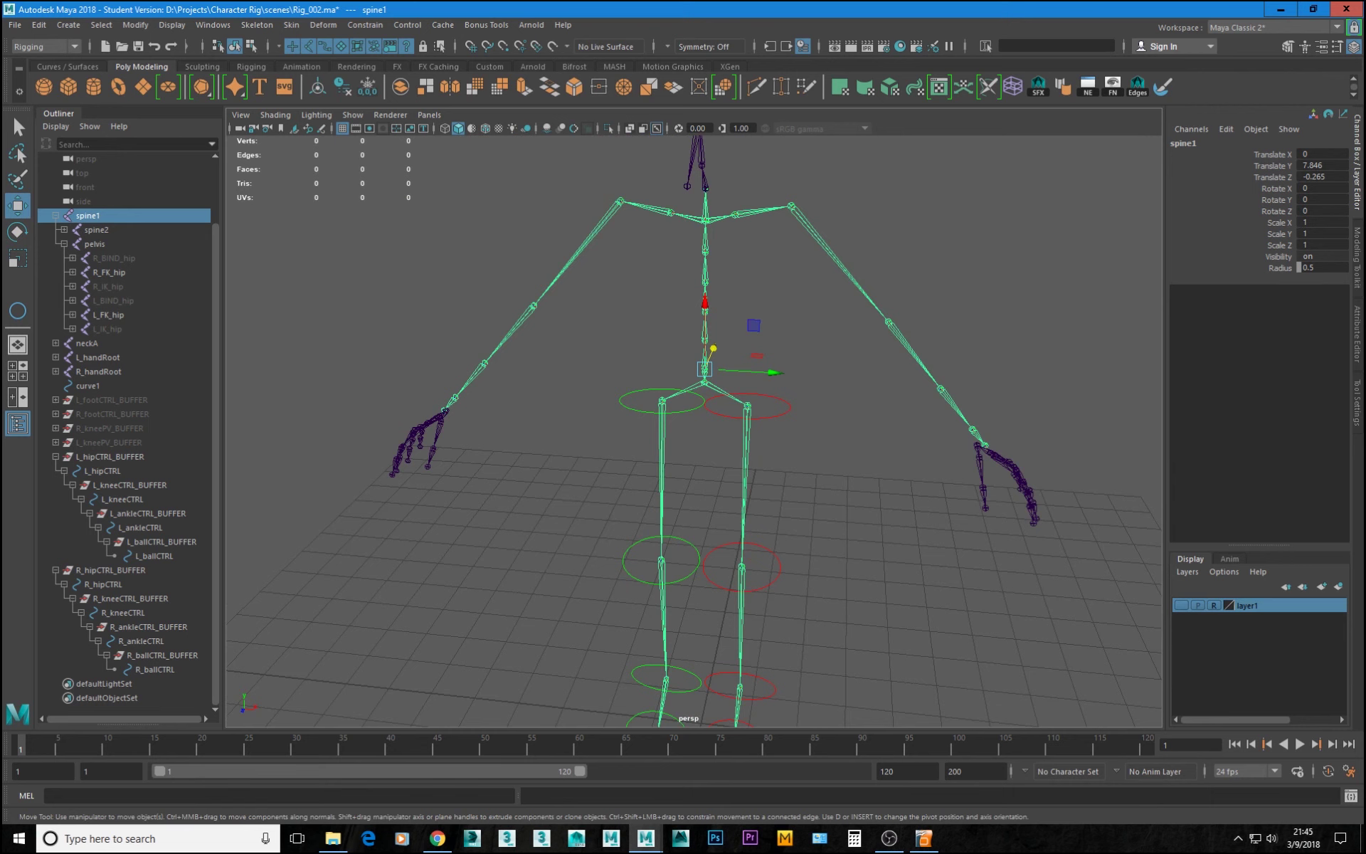
pyautogui.hotkey('alt', 'Tab')
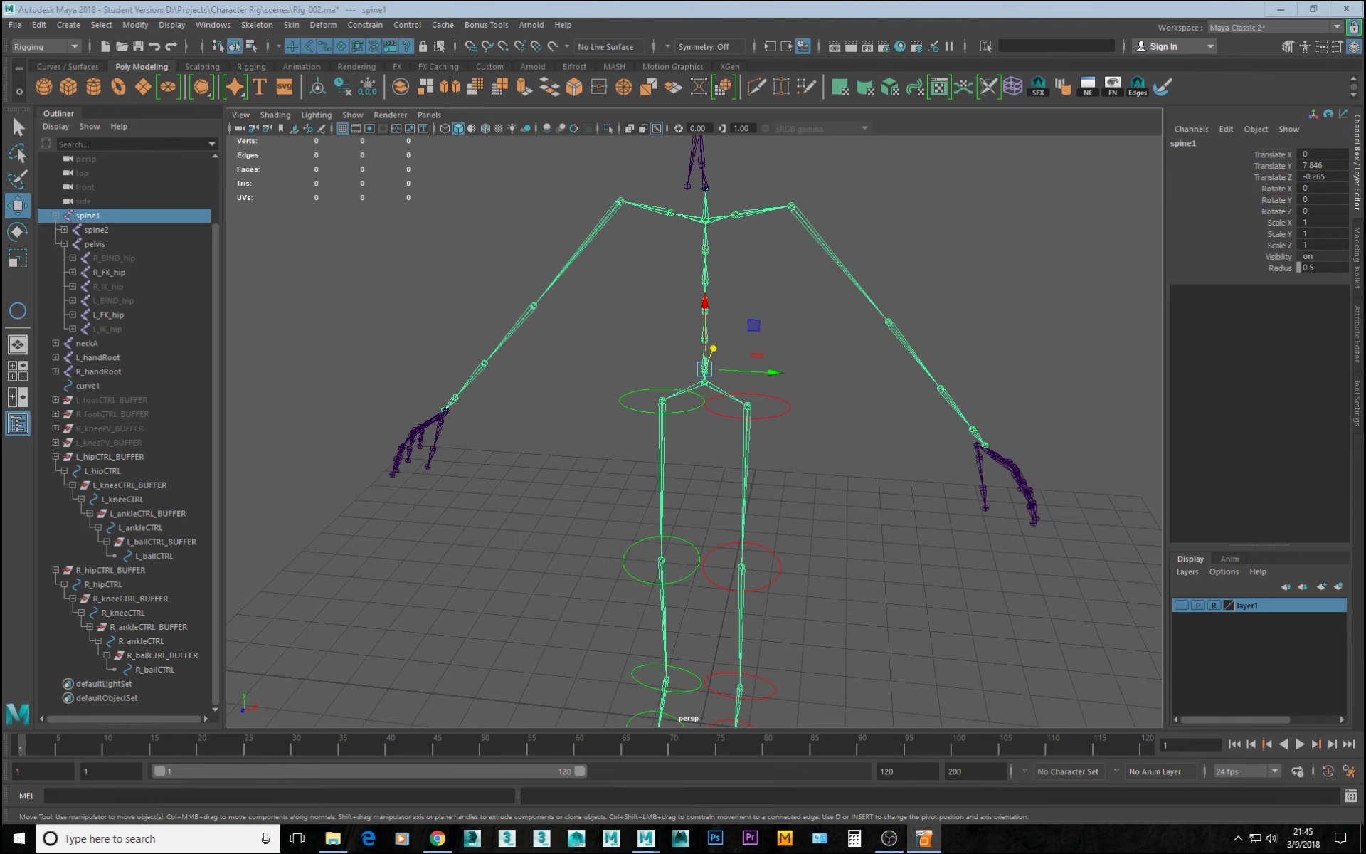
pyautogui.keyDown('alt'); pyautogui.moveTo(672, 345); pyautogui.dragTo(637, 403, button='middle'); pyautogui.keyUp('alt')
pyautogui.keyDown('alt'); pyautogui.moveTo(637, 402); pyautogui.dragTo(791, 523, button='right'); pyautogui.keyUp('alt')
pyautogui.keyDown('alt'); pyautogui.moveTo(792, 523); pyautogui.dragTo(812, 485); pyautogui.keyUp('alt')
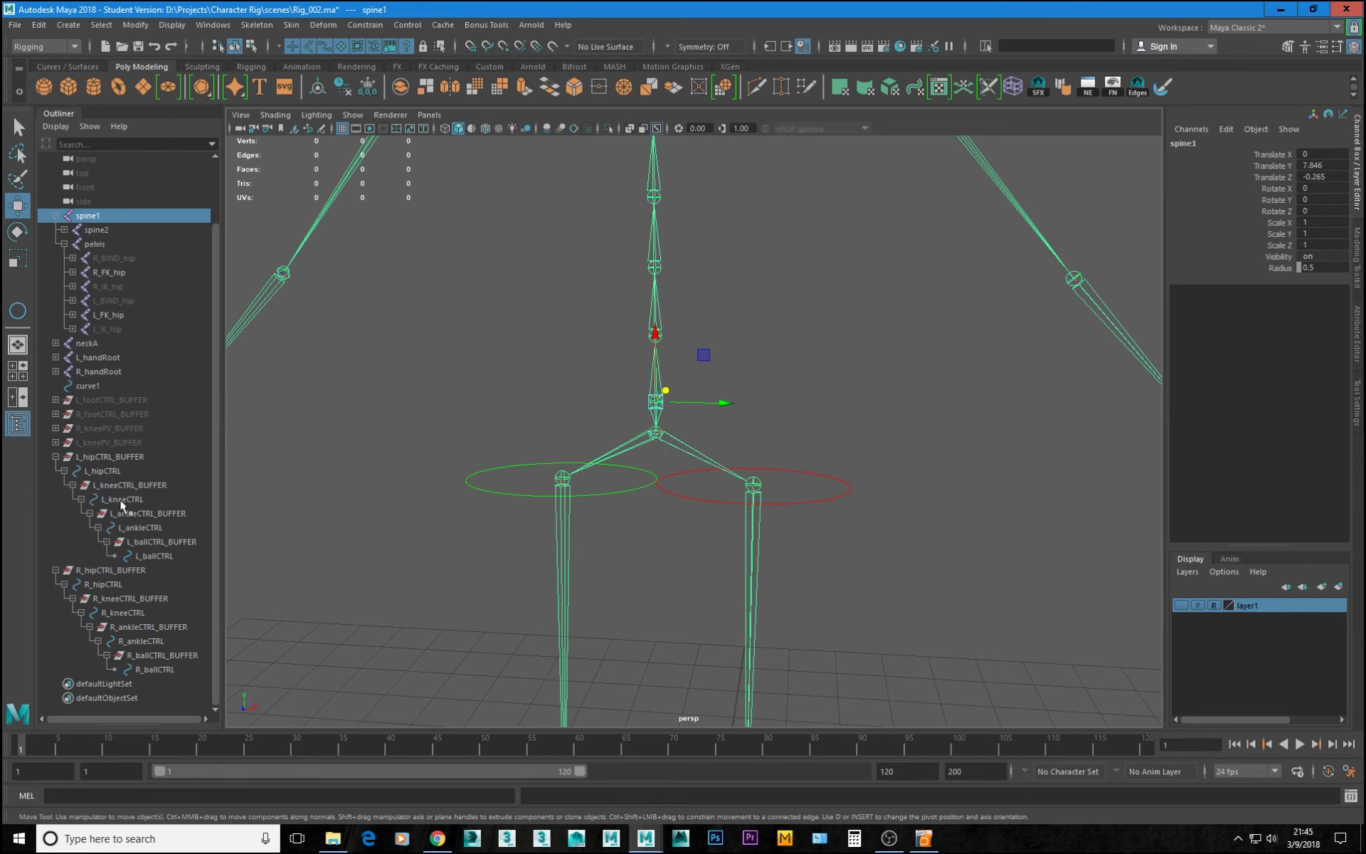
pyautogui.click(127, 457)
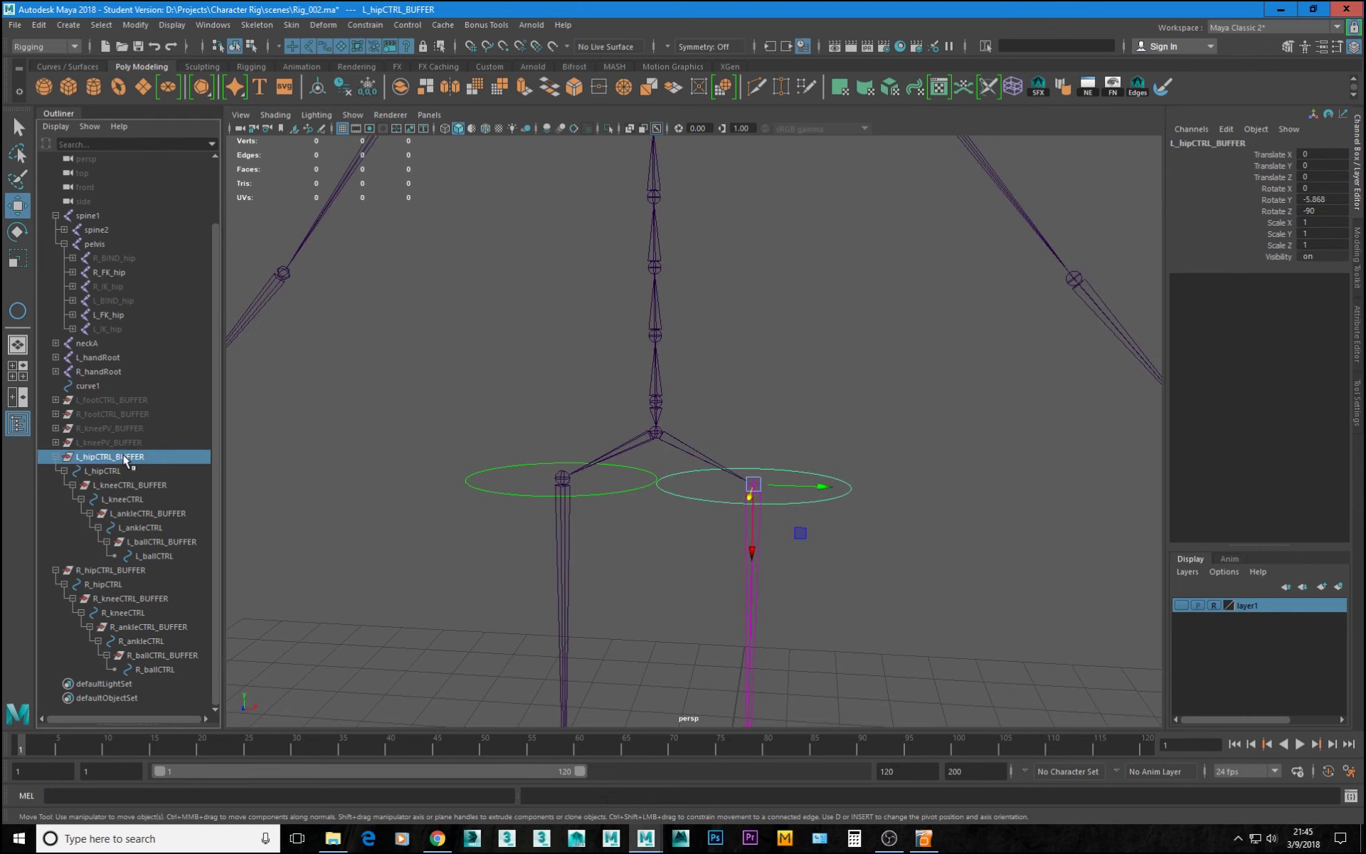
pyautogui.click(98, 571)
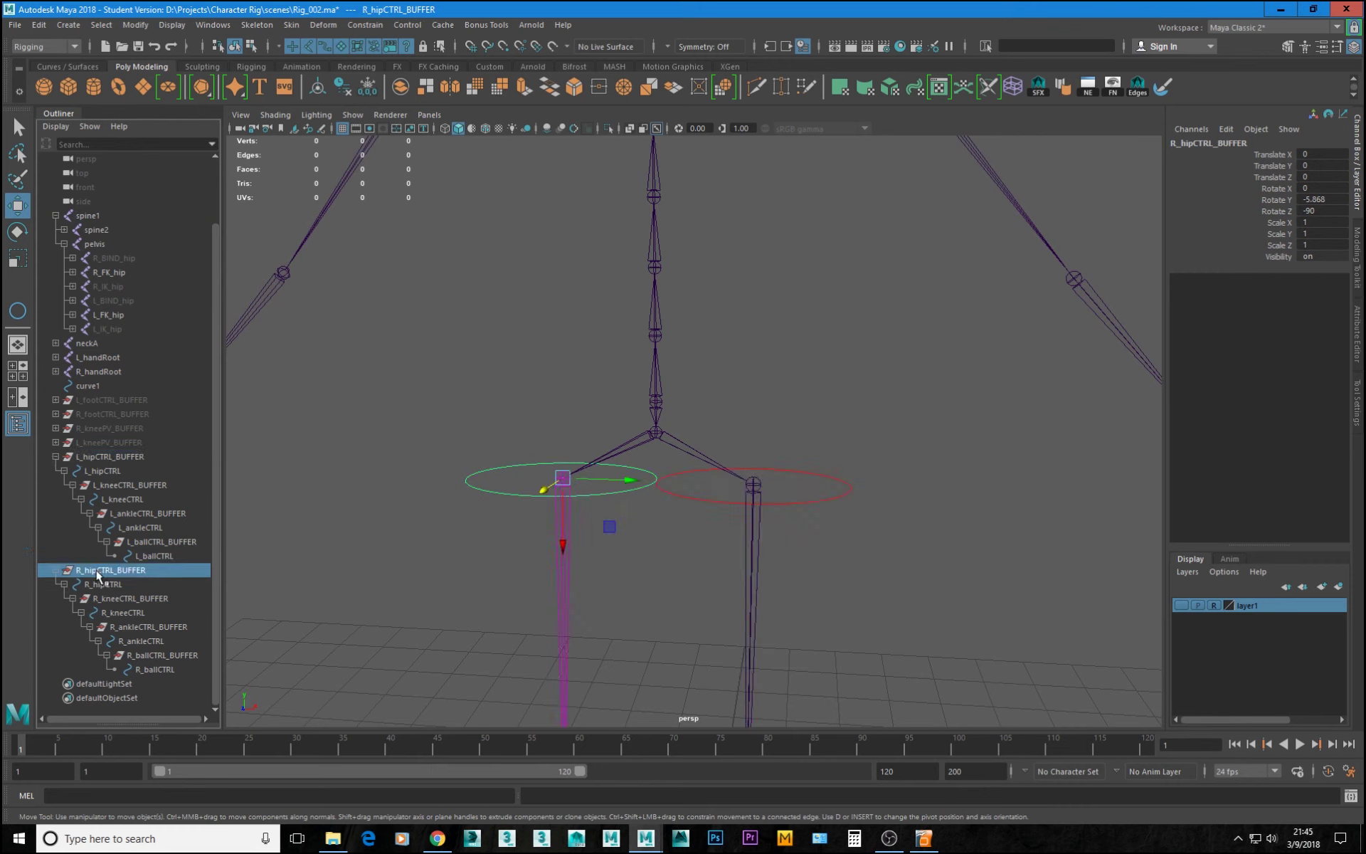
# - Parent-constrain L_hipCTRL_BUFFER to the pelvis joint with the Parent Constraint options reset to their defaults
pyautogui.click(654, 433)
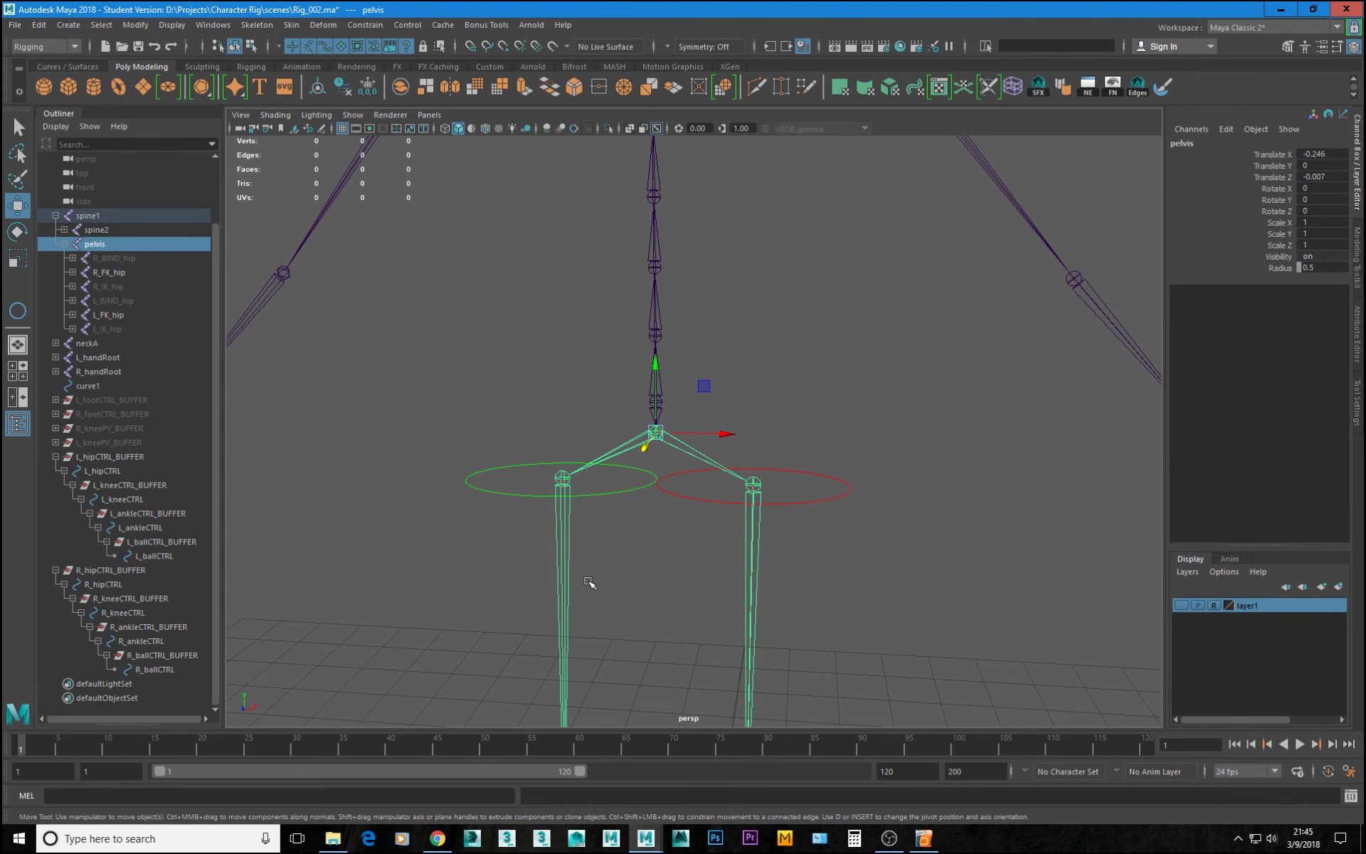
pyautogui.click(96, 457)
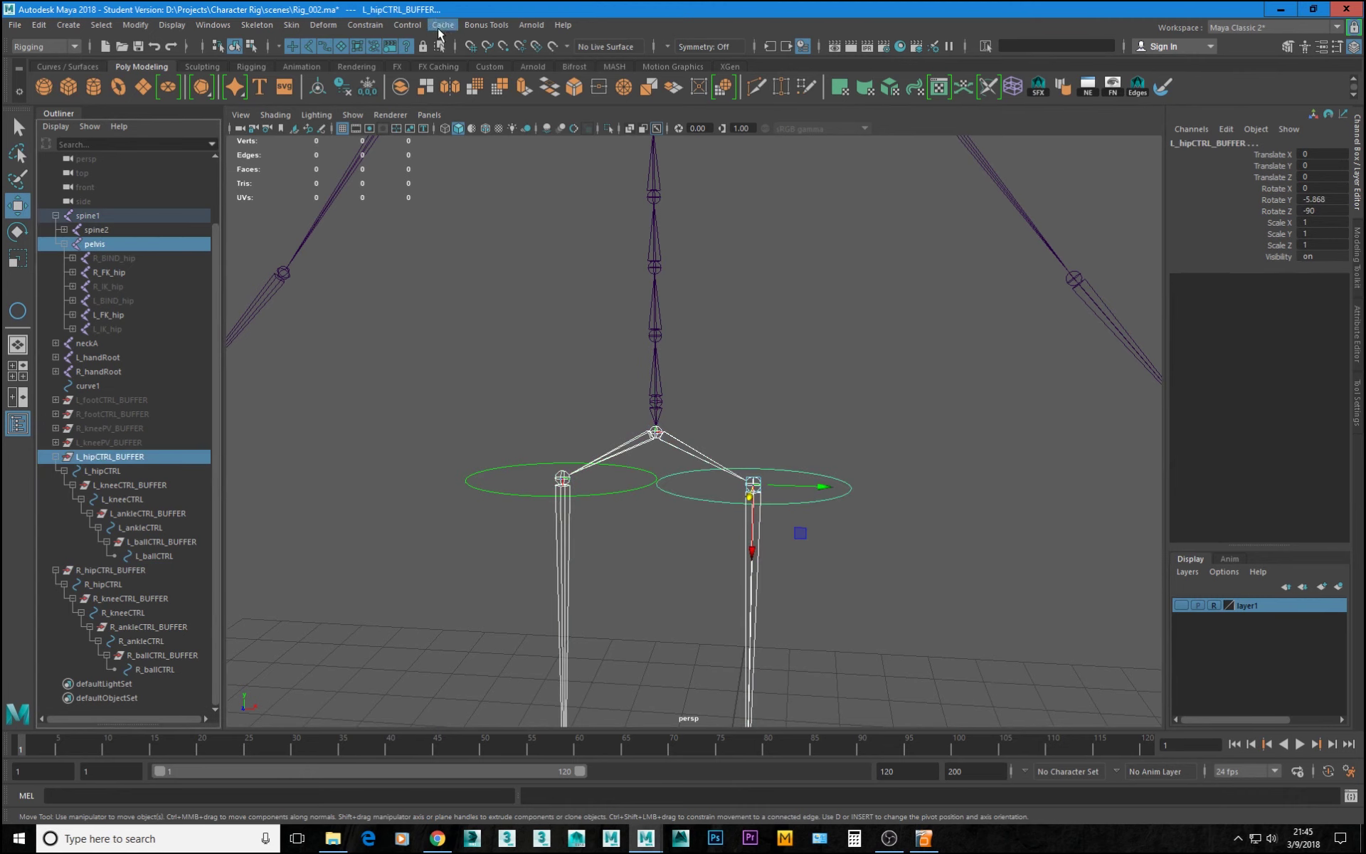
pyautogui.click(370, 27)
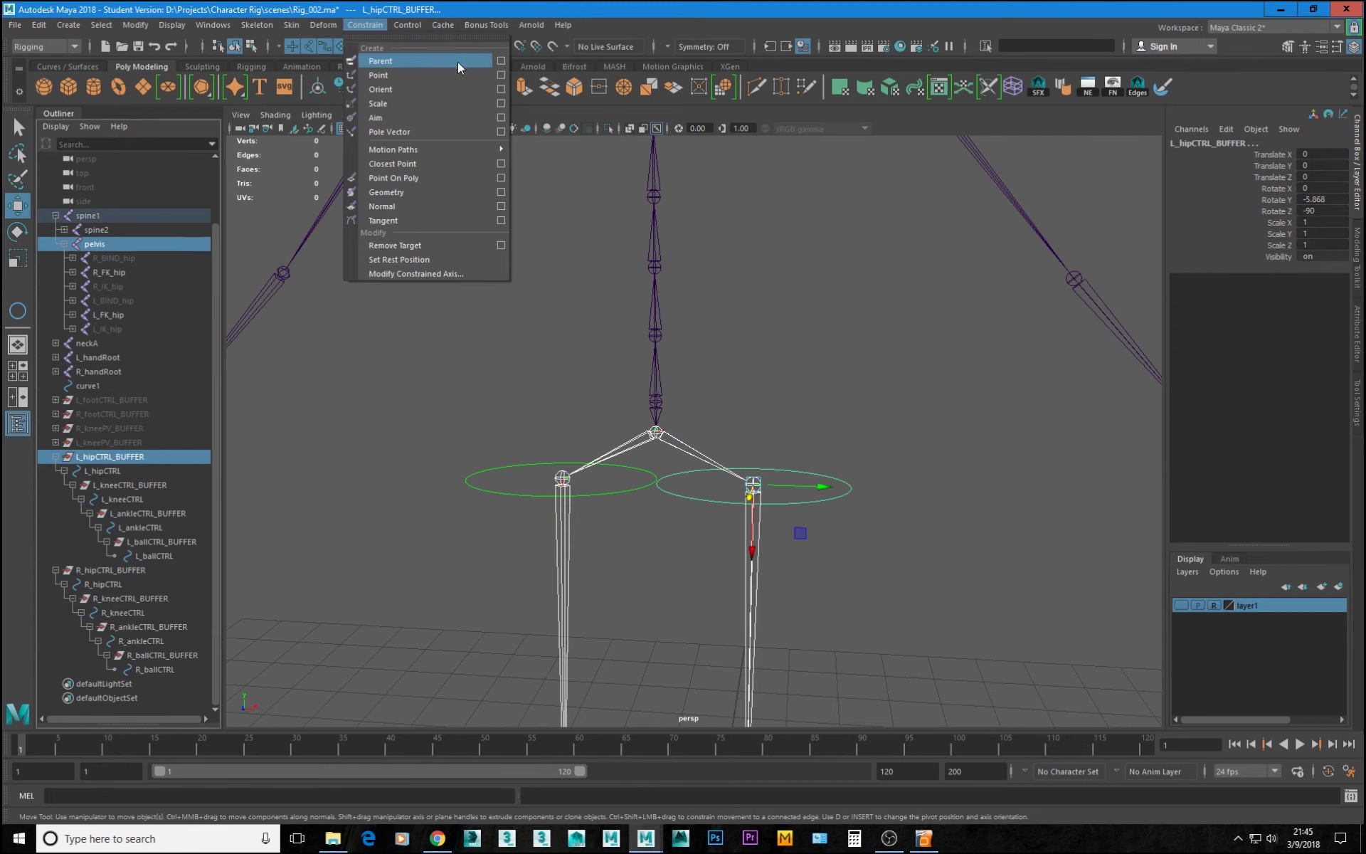
pyautogui.click(502, 62)
pyautogui.click(605, 282)
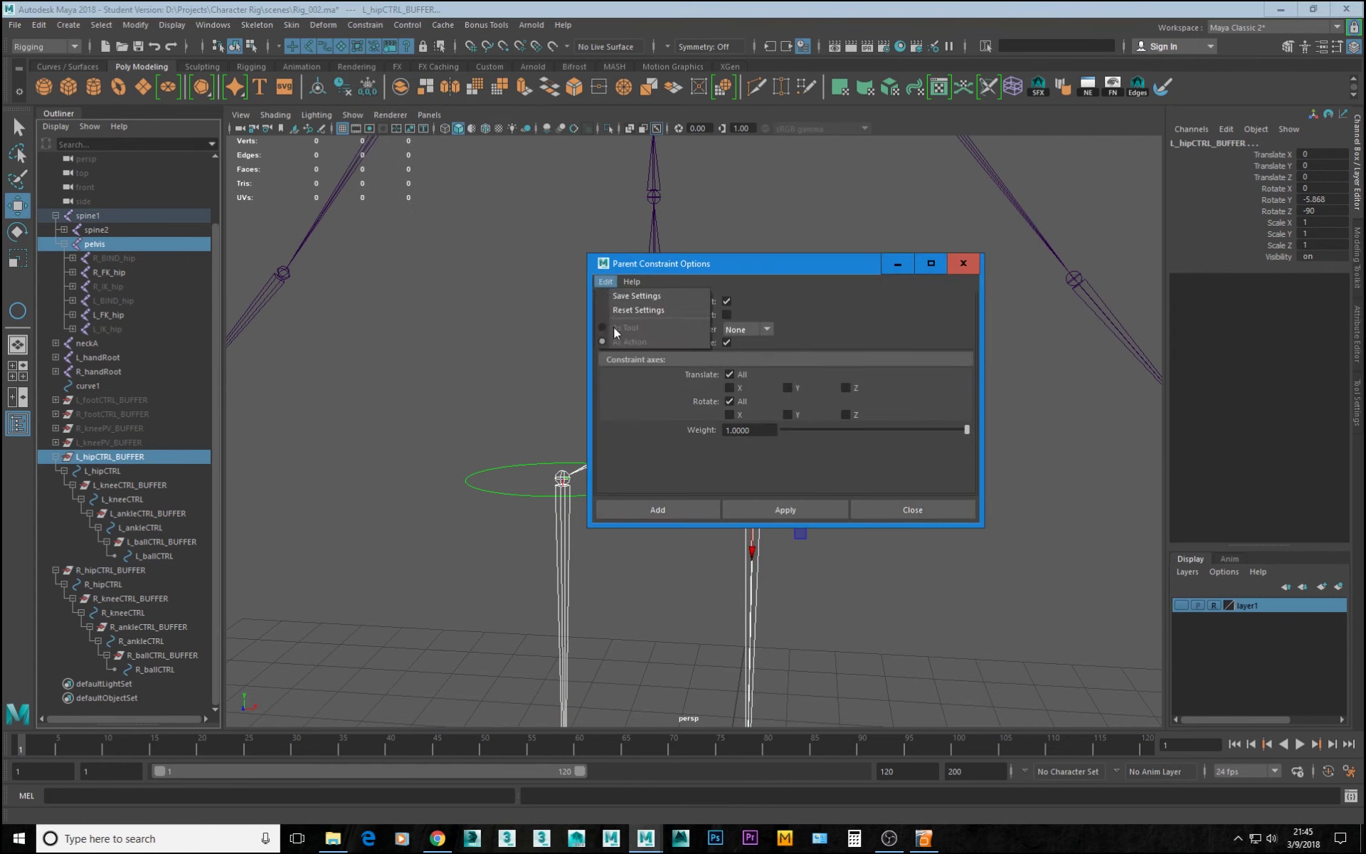
pyautogui.click(638, 311)
pyautogui.click(683, 510)
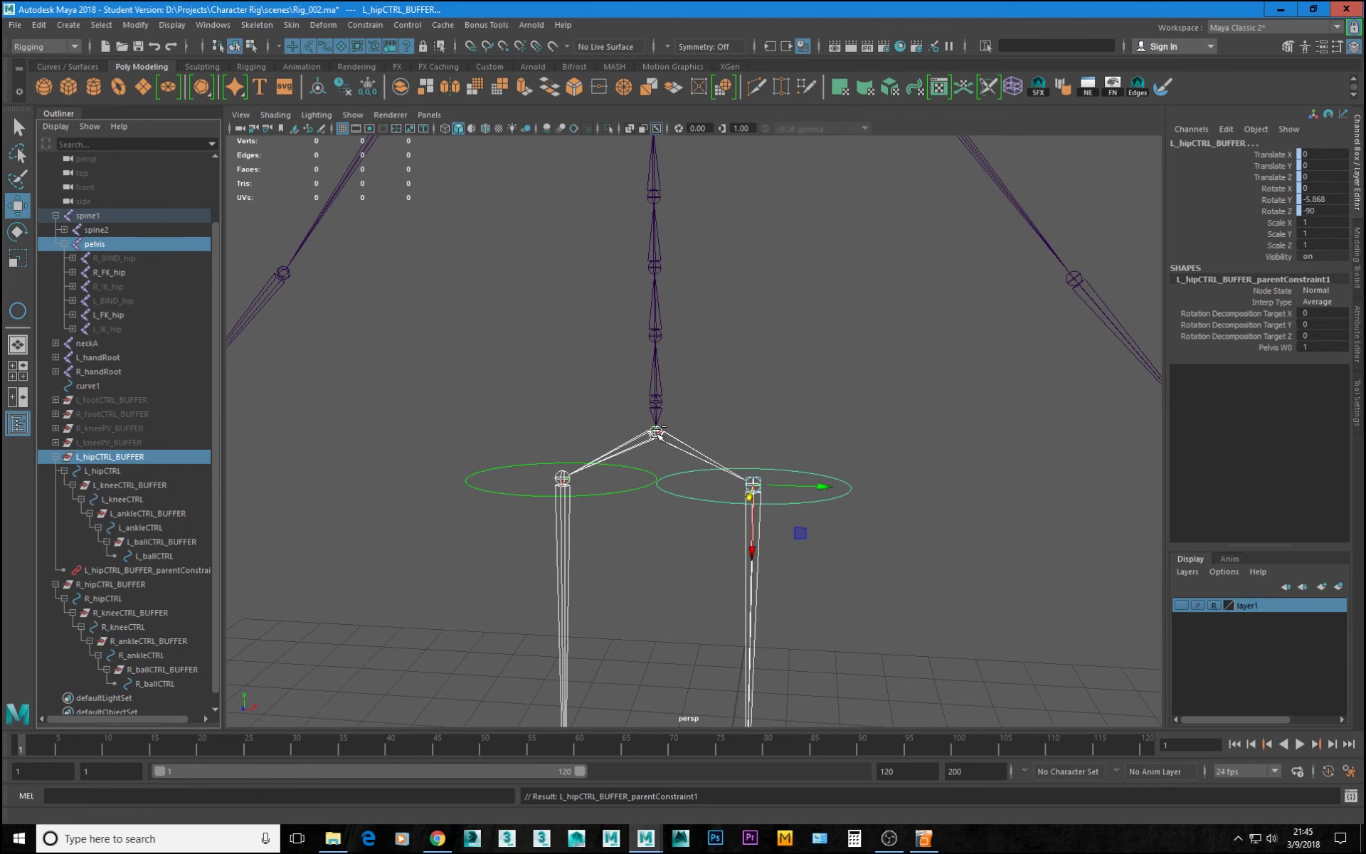
# - Parent-constrain R_hipCTRL_BUFFER to the pelvis joint by repeating the last Parent Constraint
pyautogui.click(656, 432)
pyautogui.keyDown('ctrl'); pyautogui.click(122, 584); pyautogui.keyUp('ctrl')
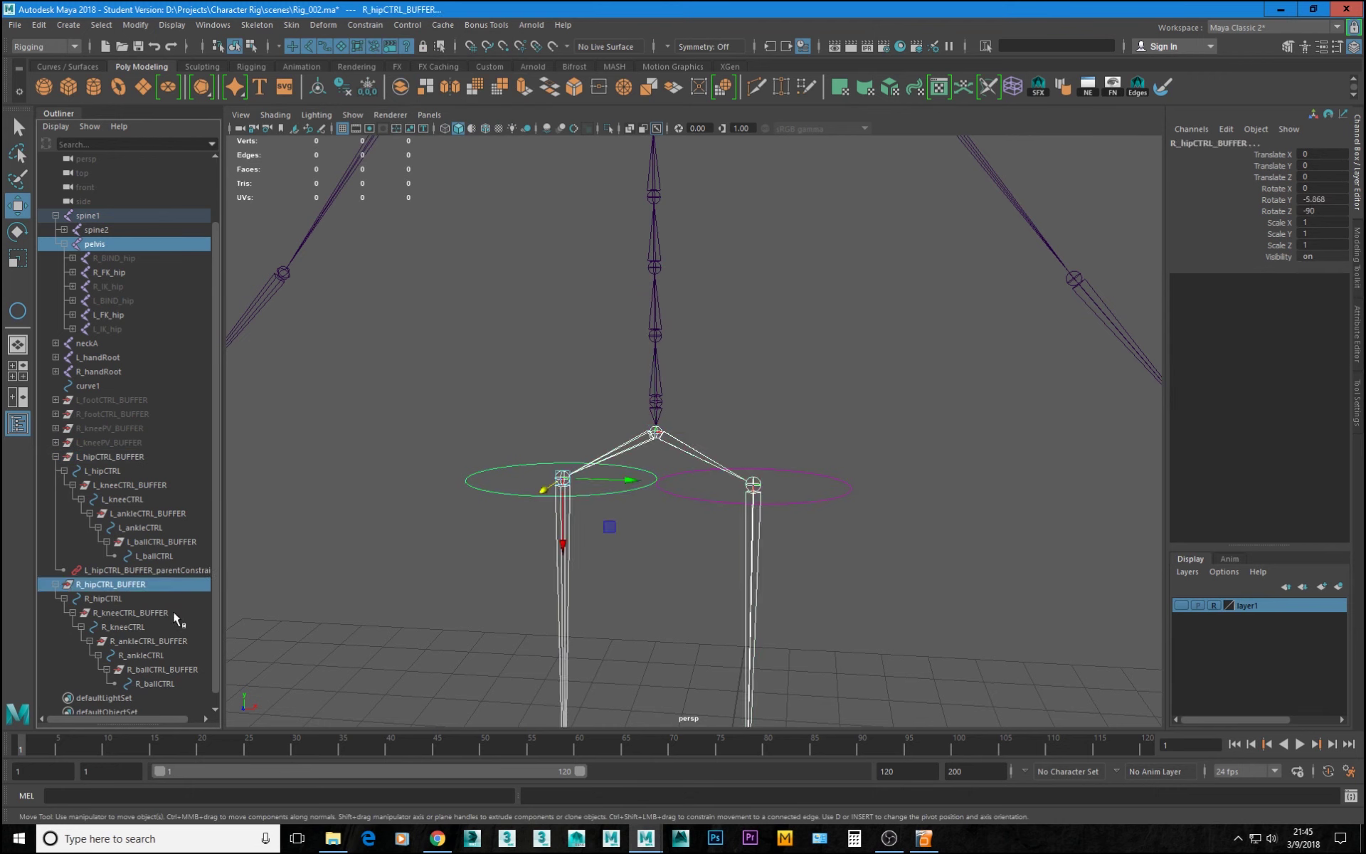
pyautogui.press('g')
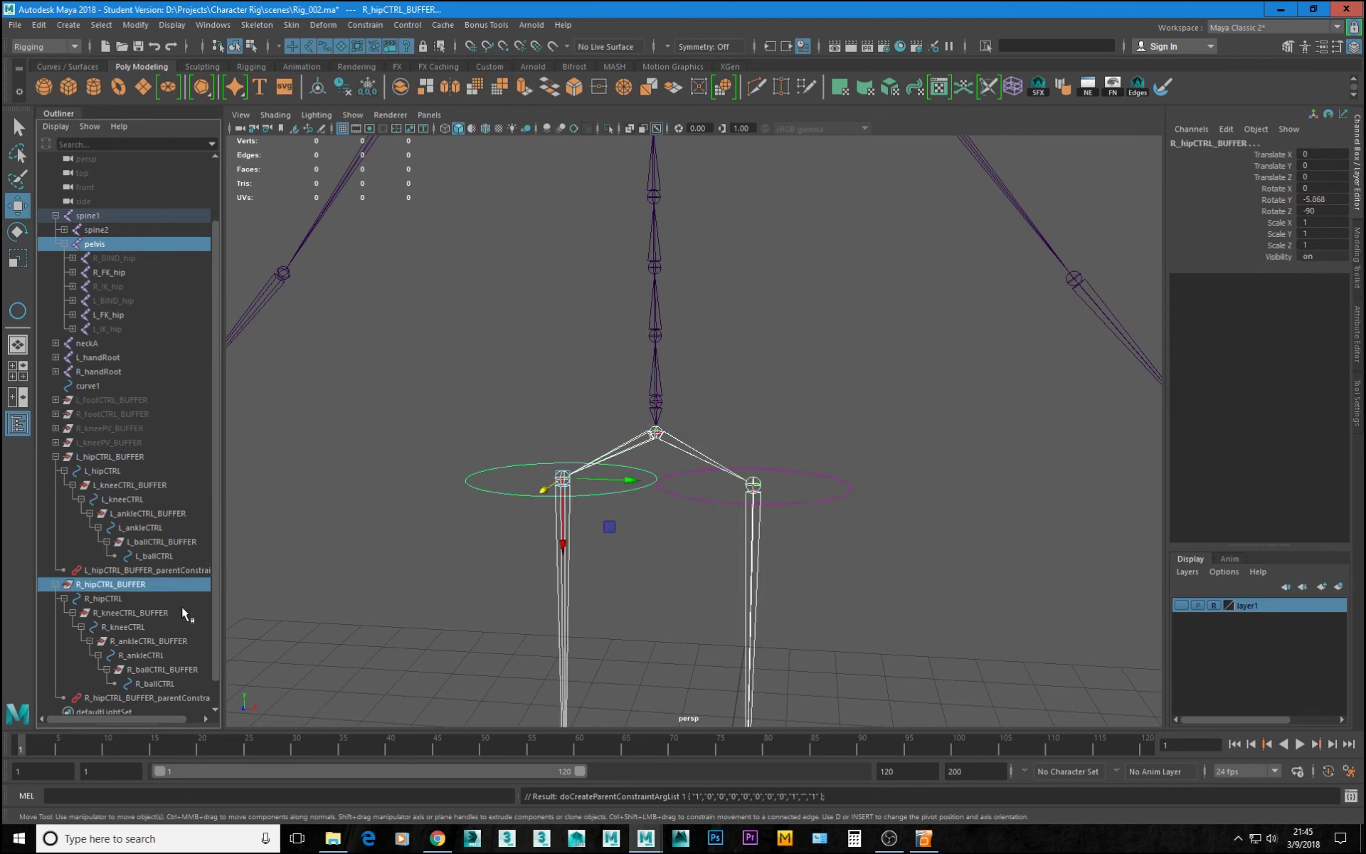
# - Test-move the spine1 joint along Z to check whether both chains of FK leg controls follow the pelvis
pyautogui.keyDown('alt'); pyautogui.moveTo(818, 452); pyautogui.dragTo(669, 403, button='right'); pyautogui.keyUp('alt')
pyautogui.click(669, 404)
pyautogui.keyDown('alt'); pyautogui.moveTo(771, 436); pyautogui.dragTo(907, 437); pyautogui.keyUp('alt')
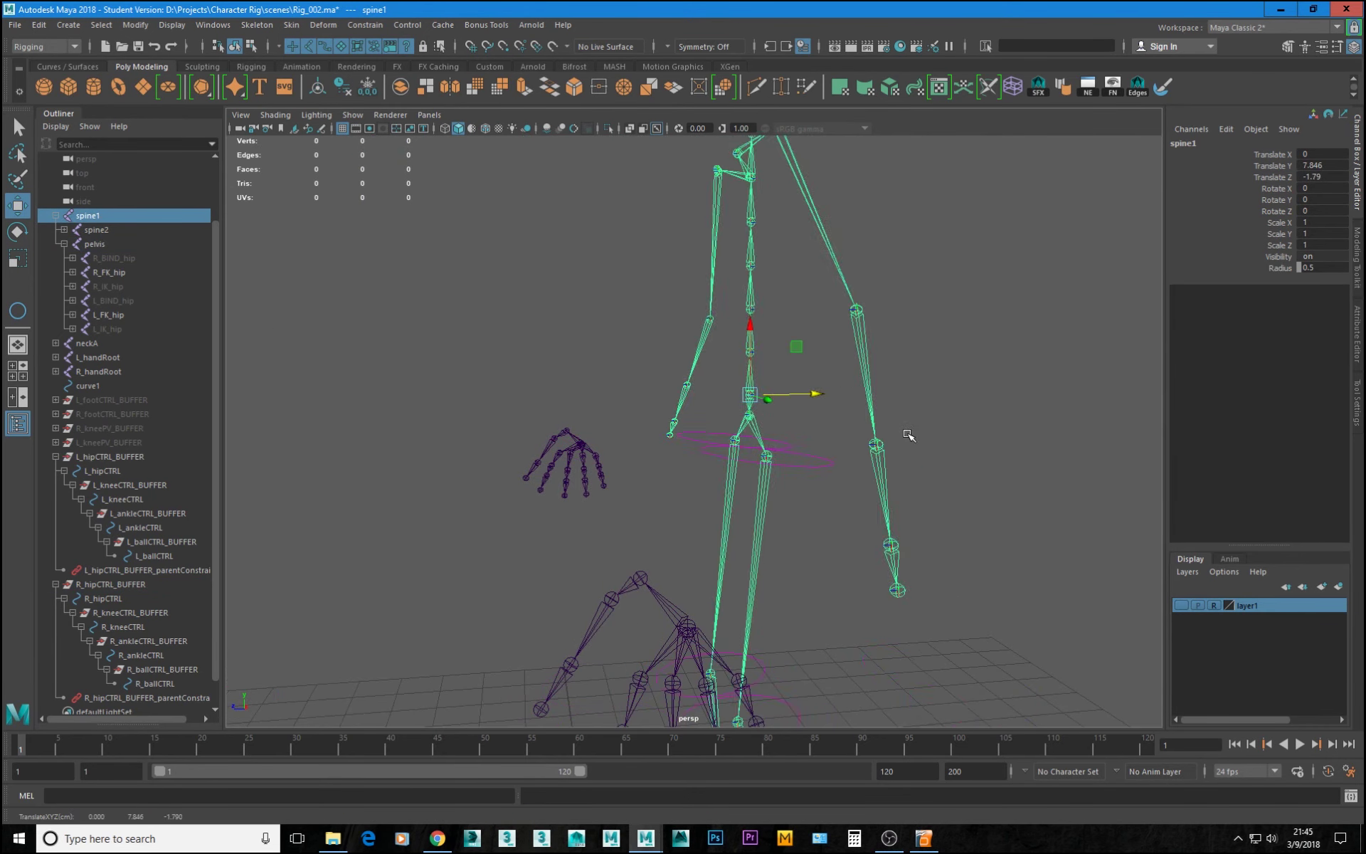
pyautogui.keyDown('alt'); pyautogui.moveTo(907, 436); pyautogui.dragTo(640, 402, button='right'); pyautogui.keyUp('alt')
pyautogui.moveTo(797, 404); pyautogui.dragTo(427, 412)
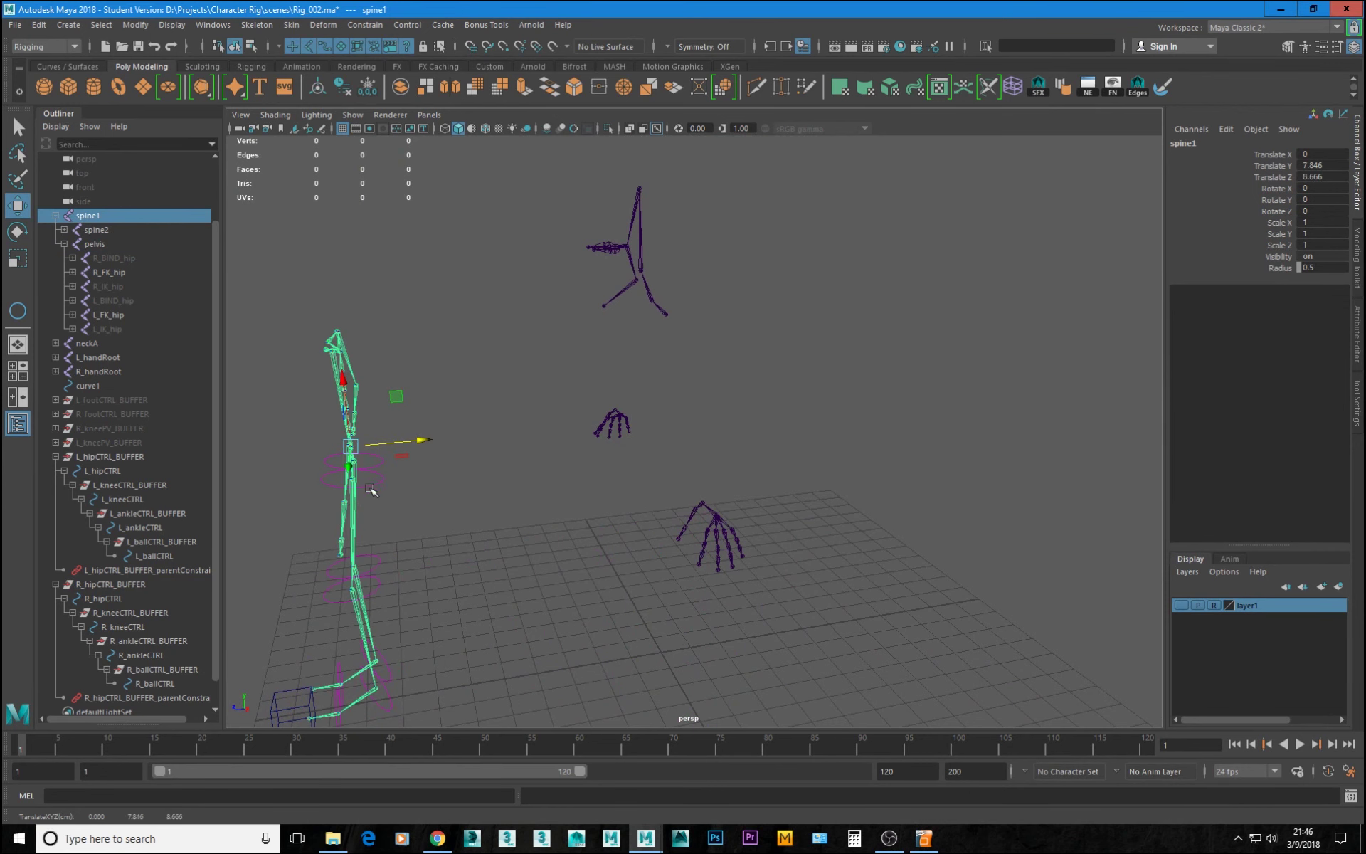
# - Test-rotate a leg control on the displaced skeleton, and undo the rotation and the last spine1 move
pyautogui.click(377, 486)
pyautogui.press('e')
pyautogui.click(382, 487)
pyautogui.moveTo(414, 447); pyautogui.dragTo(355, 378)
pyautogui.hotkey('ctrl', 'z')
pyautogui.hotkey('ctrl', 'z')
pyautogui.hotkey('ctrl', 'z')
pyautogui.hotkey('ctrl', 'z')
pyautogui.hotkey('ctrl', 'z')
pyautogui.hotkey('ctrl', 'z')
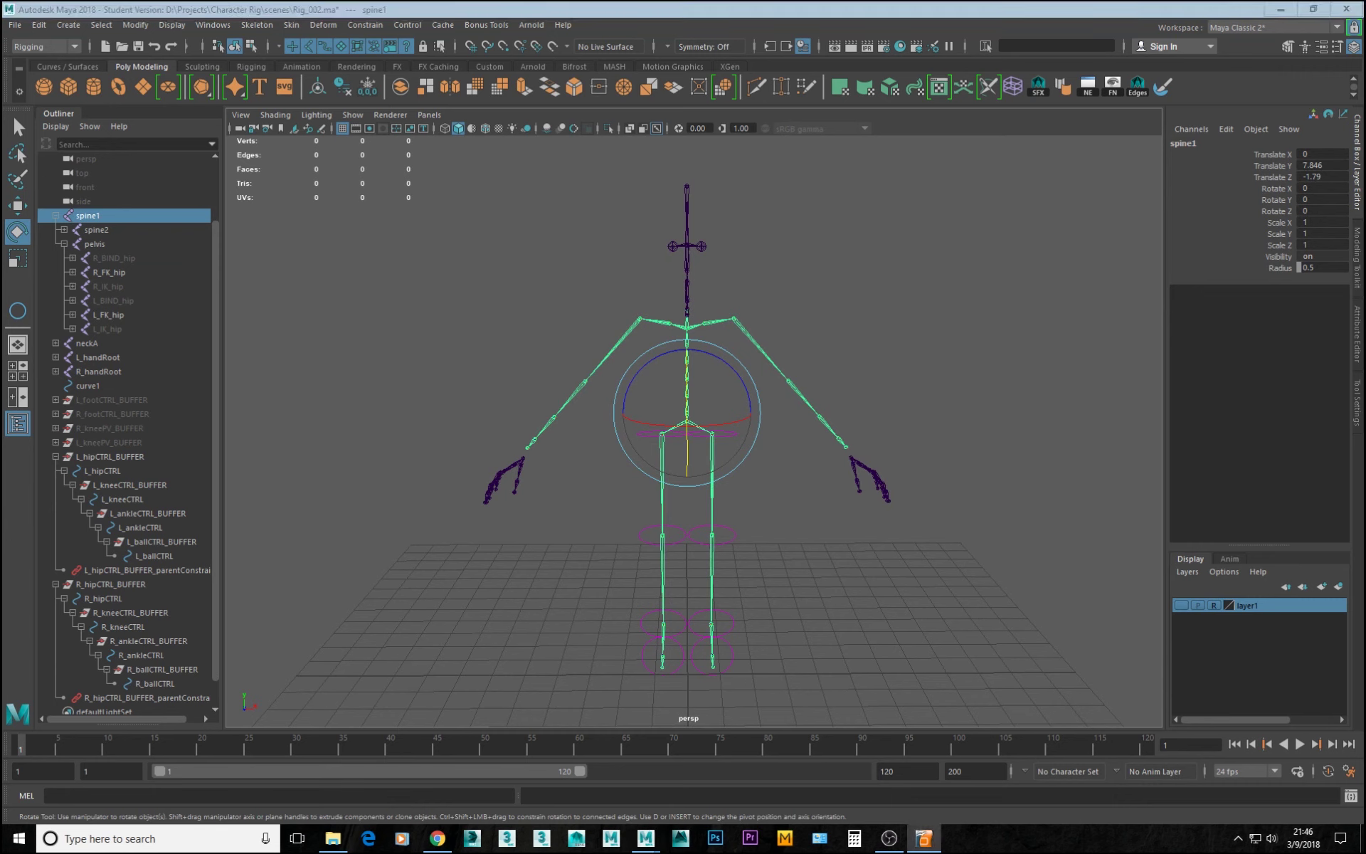
# - Select L_hipCTRL, L_kneeCTRL, L_ankleCTRL and L_ballCTRL together
pyautogui.keyDown('alt'); pyautogui.moveTo(602, 414); pyautogui.dragTo(642, 335, button='middle'); pyautogui.keyUp('alt')
pyautogui.keyDown('alt'); pyautogui.moveTo(735, 409); pyautogui.dragTo(720, 380); pyautogui.keyUp('alt')
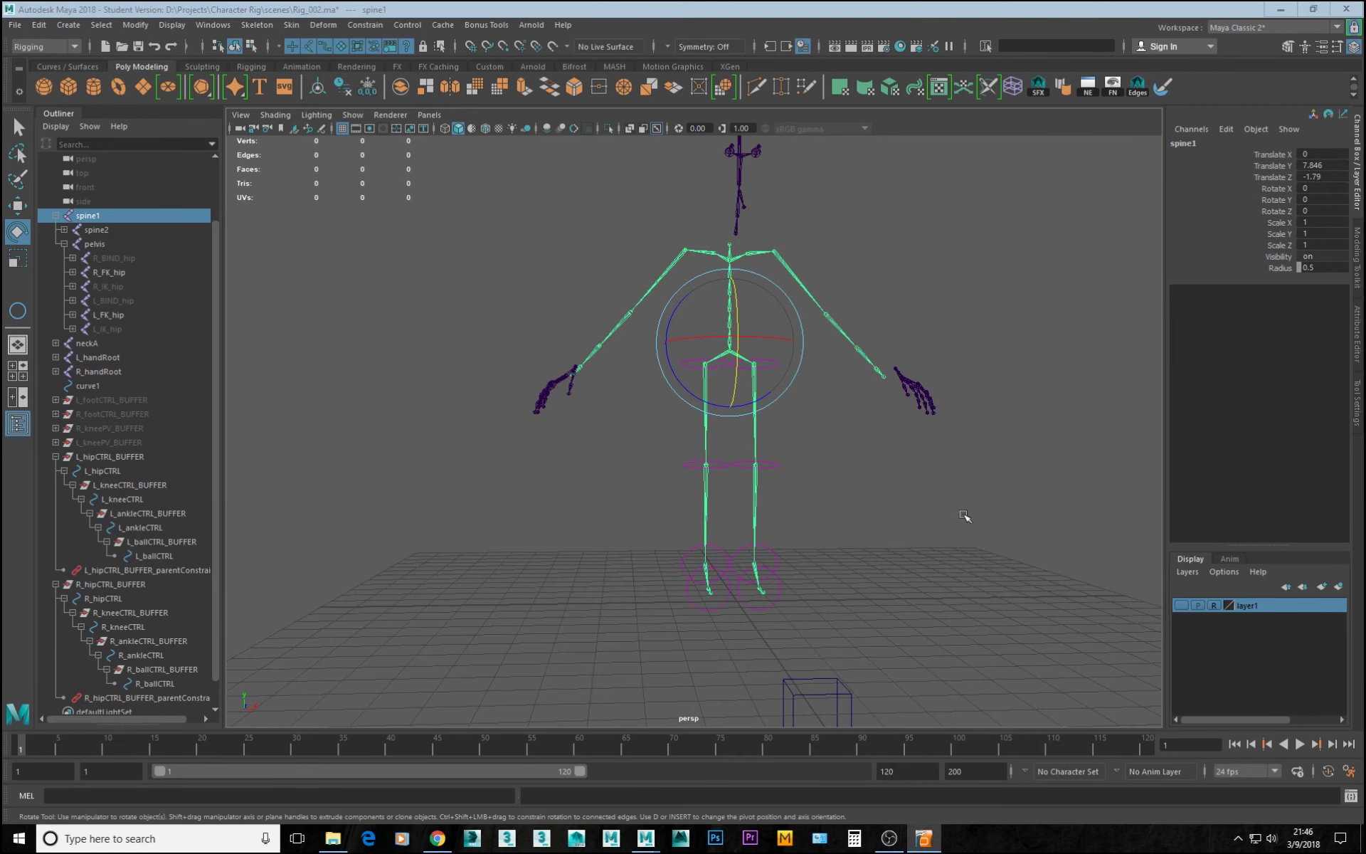
pyautogui.keyDown('alt'); pyautogui.moveTo(765, 370); pyautogui.dragTo(656, 385); pyautogui.keyUp('alt')
pyautogui.keyDown('alt'); pyautogui.moveTo(656, 384); pyautogui.dragTo(847, 477, button='right'); pyautogui.keyUp('alt')
pyautogui.keyDown('alt'); pyautogui.moveTo(846, 477); pyautogui.dragTo(769, 500); pyautogui.keyUp('alt')
pyautogui.keyDown('alt'); pyautogui.moveTo(679, 318); pyautogui.dragTo(651, 470, button='middle'); pyautogui.keyUp('alt')
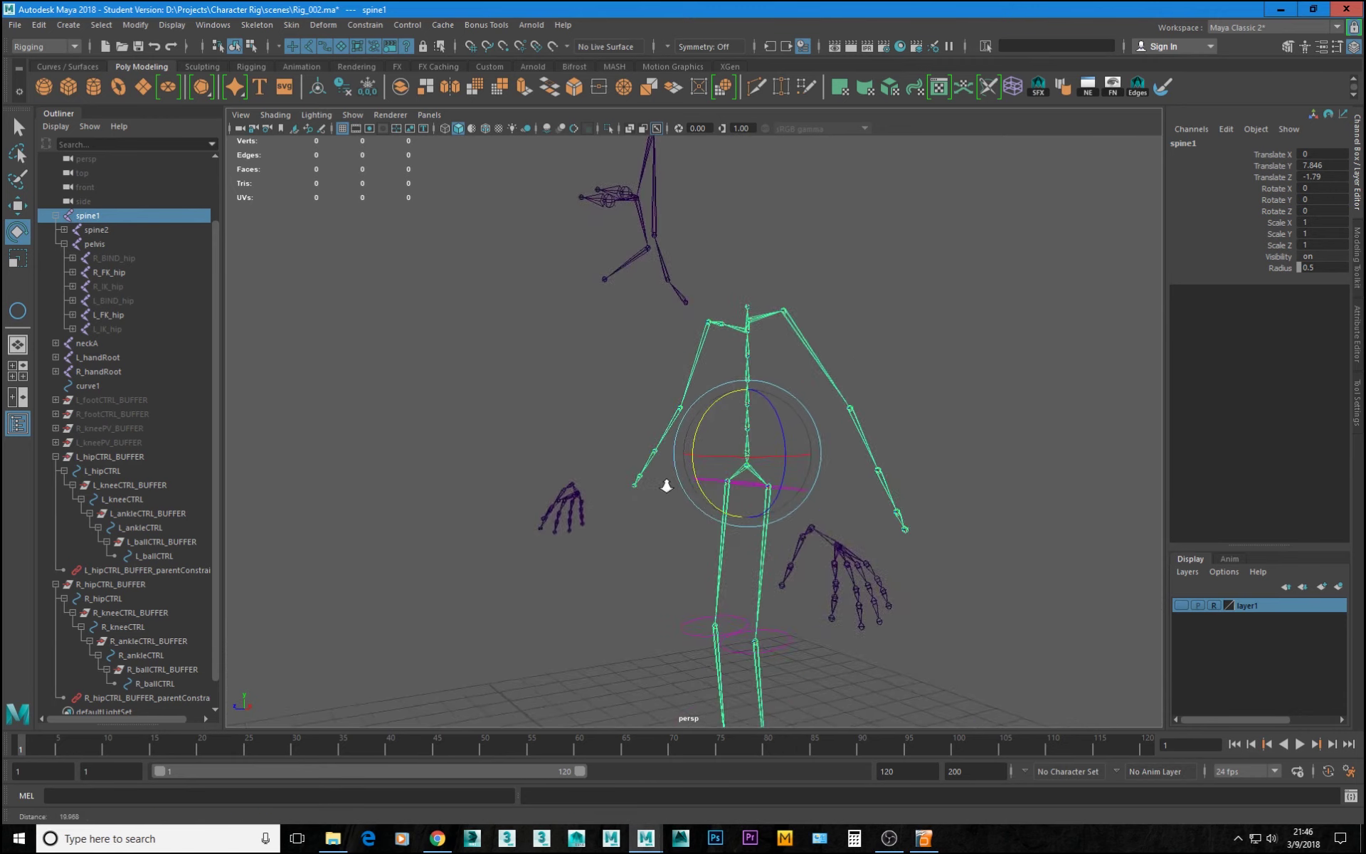
pyautogui.keyDown('alt'); pyautogui.moveTo(650, 470); pyautogui.dragTo(887, 579, button='right'); pyautogui.keyUp('alt')
pyautogui.moveTo(915, 496); pyautogui.dragTo(958, 580)
pyautogui.keyDown('alt'); pyautogui.moveTo(957, 578); pyautogui.dragTo(875, 432, button='middle'); pyautogui.keyUp('alt')
pyautogui.keyDown('alt'); pyautogui.moveTo(875, 431); pyautogui.dragTo(834, 416, button='right'); pyautogui.keyUp('alt')
pyautogui.keyDown('alt'); pyautogui.moveTo(834, 417); pyautogui.dragTo(889, 528); pyautogui.keyUp('alt')
pyautogui.keyDown('alt'); pyautogui.moveTo(831, 695); pyautogui.dragTo(797, 477, button='middle'); pyautogui.keyUp('alt')
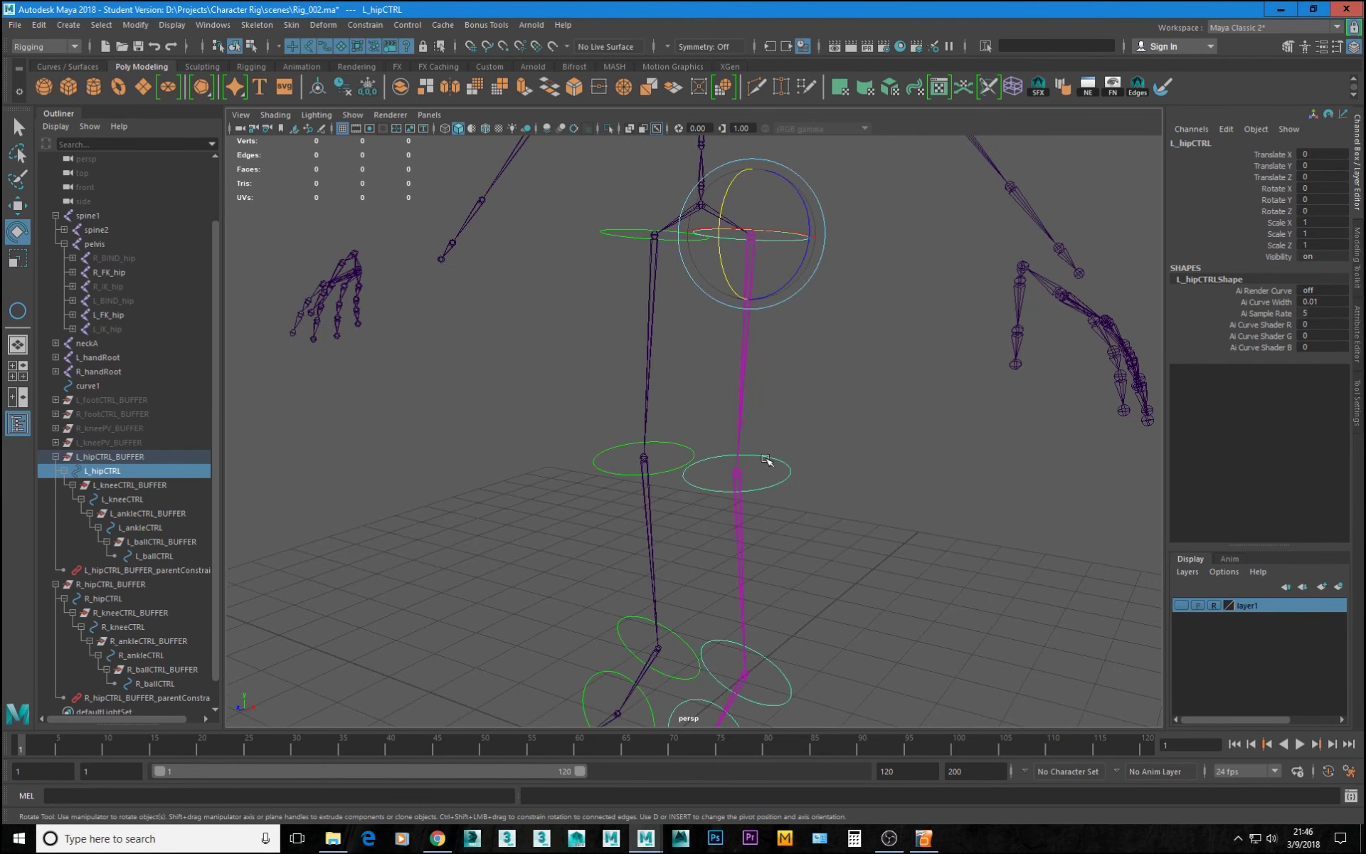
pyautogui.keyDown('shift'); pyautogui.click(788, 473); pyautogui.keyUp('shift')
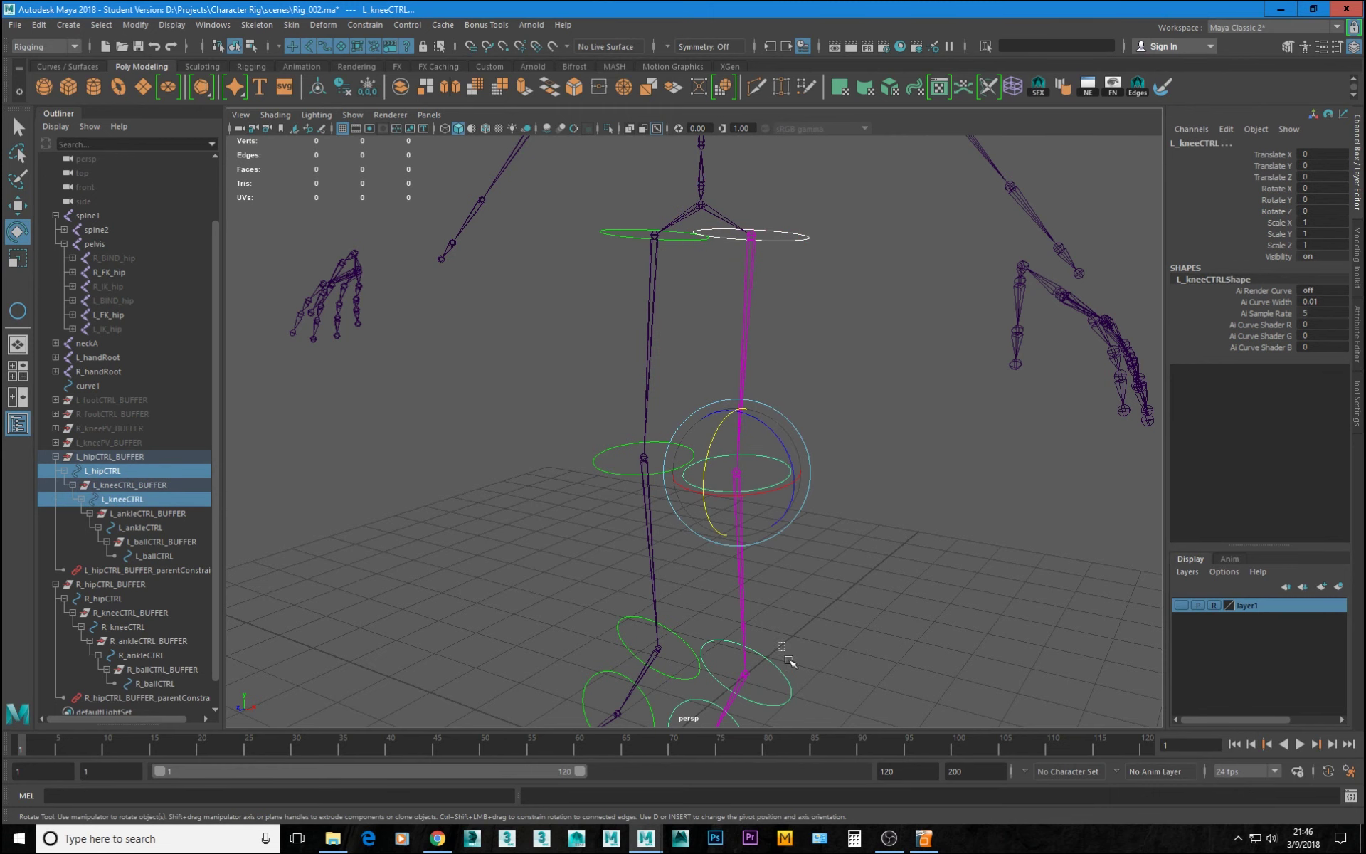
pyautogui.keyDown('shift'); pyautogui.click(782, 644); pyautogui.keyUp('shift')
pyautogui.keyDown('alt'); pyautogui.moveTo(839, 630); pyautogui.dragTo(927, 398, button='middle'); pyautogui.keyUp('alt')
pyautogui.keyDown('shift'); pyautogui.moveTo(838, 582); pyautogui.dragTo(809, 531); pyautogui.keyUp('shift')
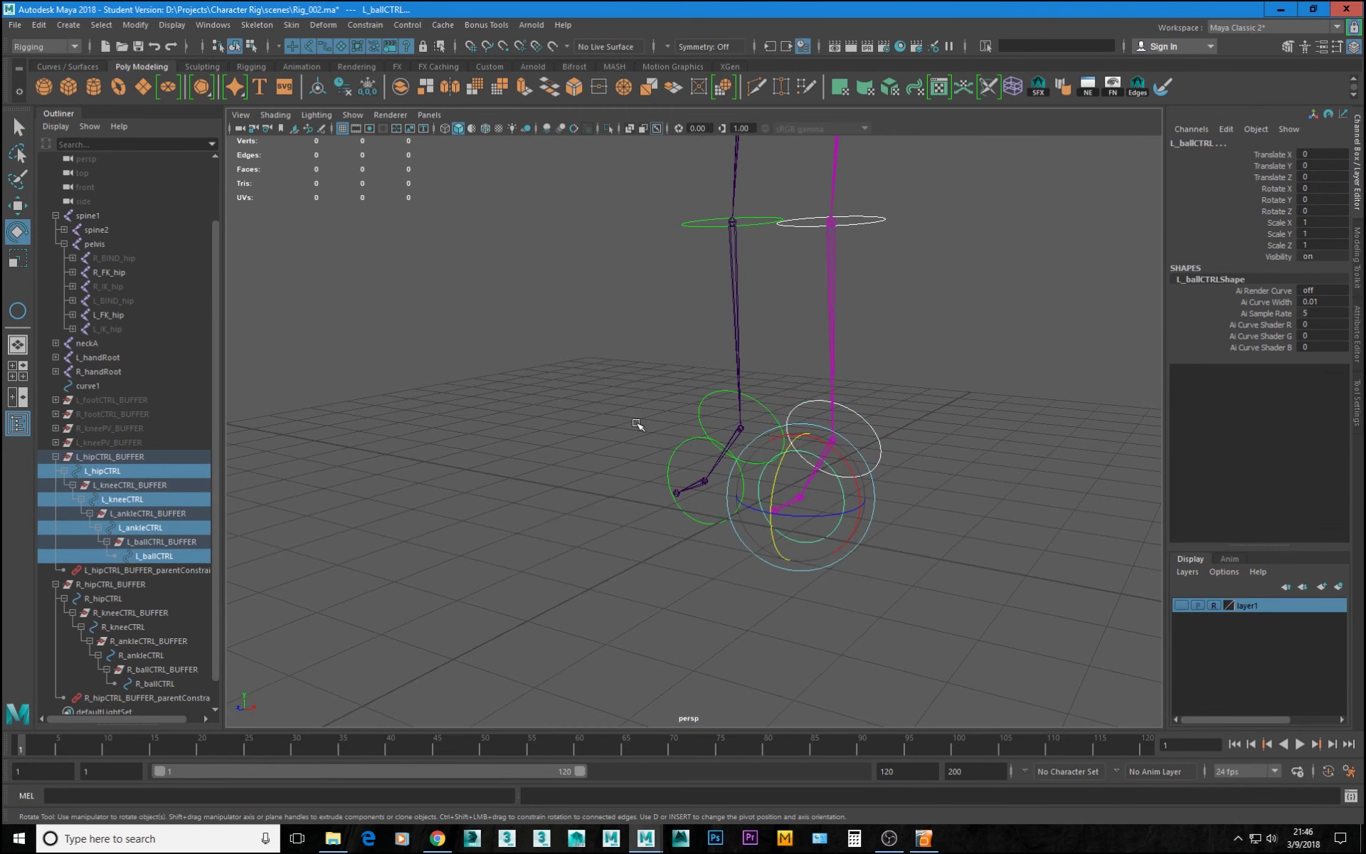
# - Add R_ballCTRL, R_ankleCTRL, R_kneeCTRL and R_hipCTRL to the selection of left leg controls
pyautogui.keyDown('shift'); pyautogui.moveTo(637, 424); pyautogui.dragTo(684, 448); pyautogui.keyUp('shift')
pyautogui.keyDown('shift'); pyautogui.moveTo(688, 360); pyautogui.dragTo(731, 407); pyautogui.keyUp('shift')
pyautogui.keyDown('shift'); pyautogui.moveTo(671, 188); pyautogui.dragTo(699, 227); pyautogui.keyUp('shift')
pyautogui.keyDown('alt'); pyautogui.moveTo(810, 268); pyautogui.dragTo(867, 534, button='middle'); pyautogui.keyUp('alt')
pyautogui.keyDown('shift'); pyautogui.moveTo(745, 231); pyautogui.dragTo(771, 283); pyautogui.keyUp('shift')
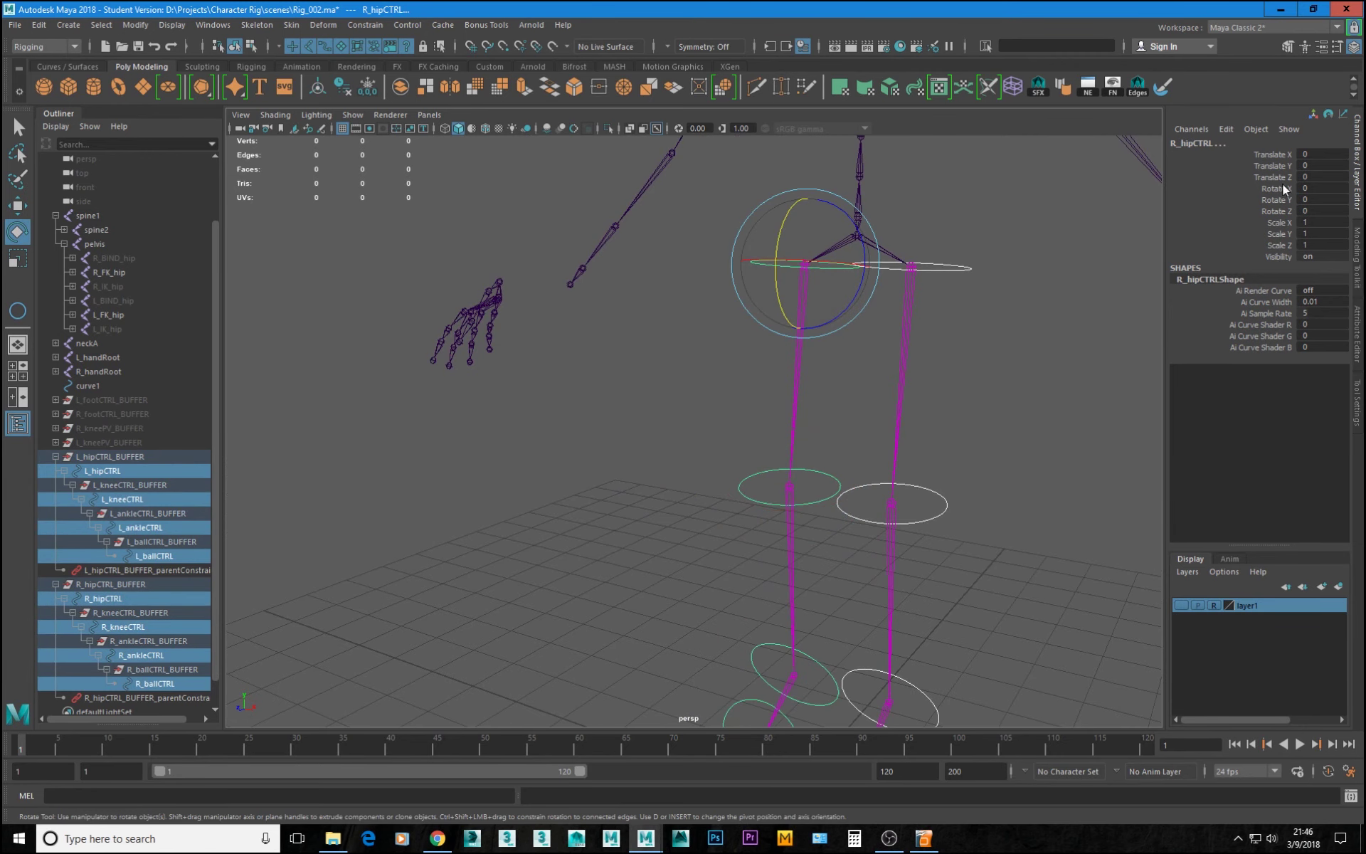
# - Lock and hide the translate, scale and visibility channels of all eight selected FK leg controls
pyautogui.moveTo(1275, 177); pyautogui.dragTo(1279, 155)
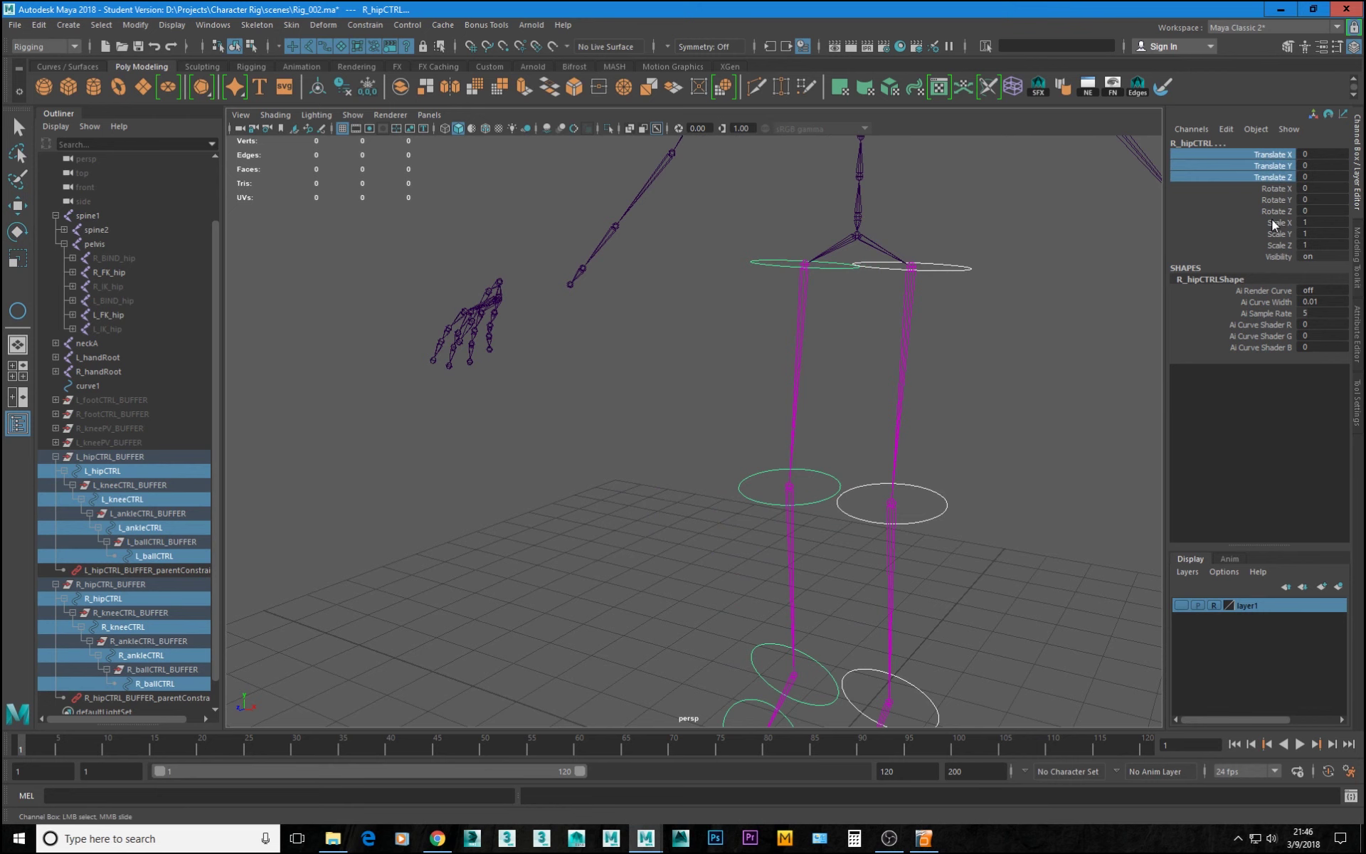
pyautogui.keyDown('ctrl'); pyautogui.moveTo(1272, 222); pyautogui.dragTo(1285, 256); pyautogui.keyUp('ctrl')
pyautogui.rightClick(1285, 241)
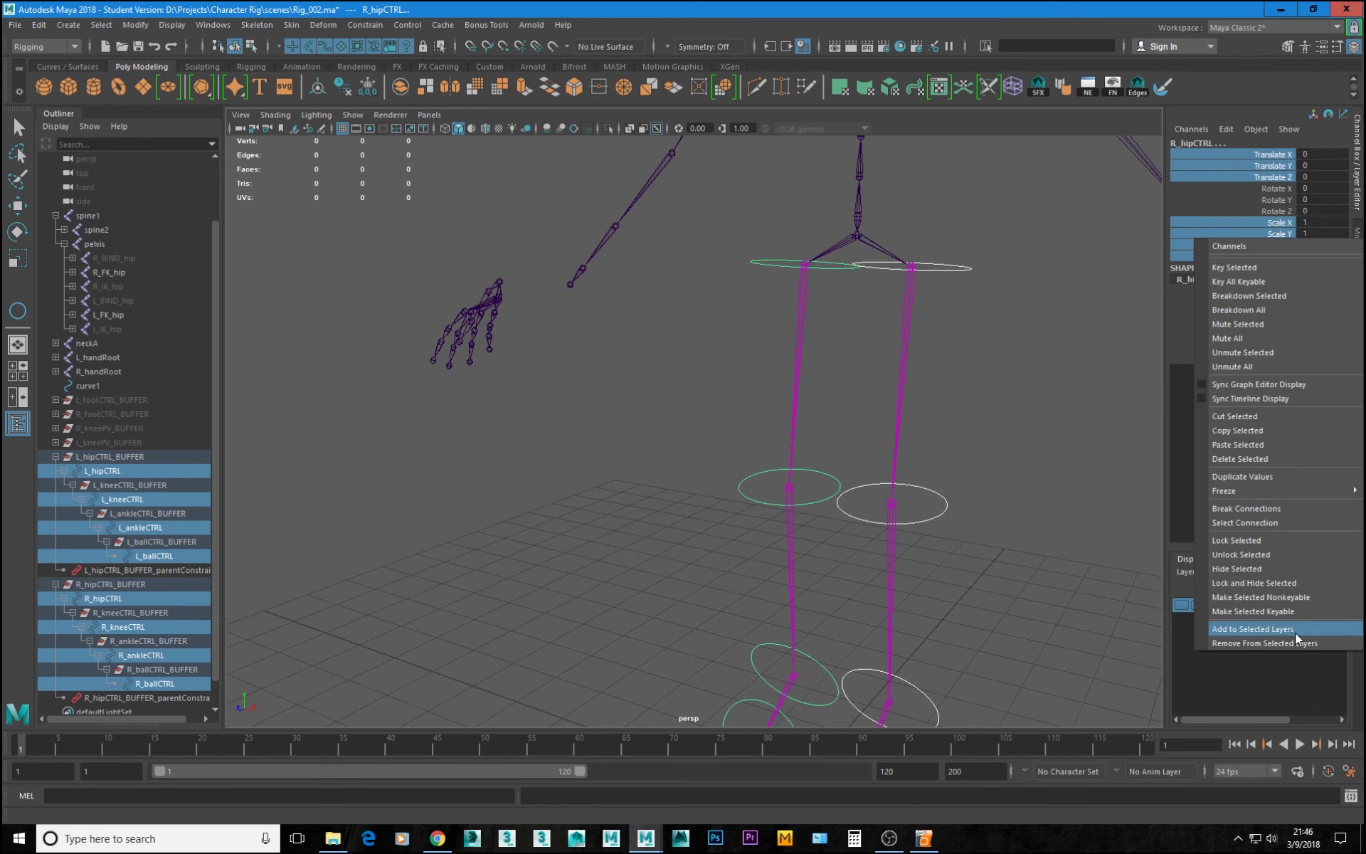
pyautogui.click(1249, 582)
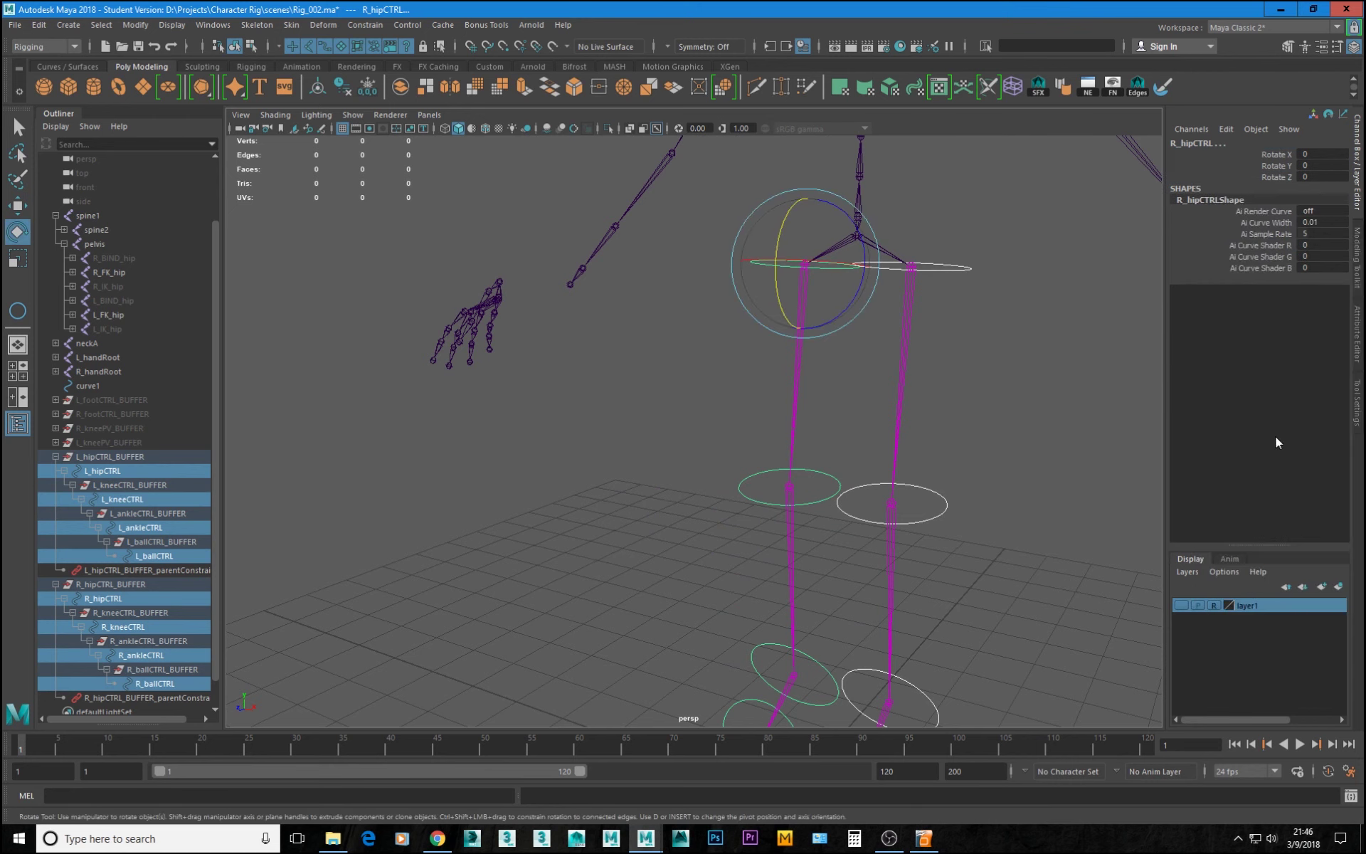
# - Select L_hipCTRL and L_kneeCTRL individually to check which channels remain on them
pyautogui.moveTo(977, 242); pyautogui.dragTo(977, 286)
pyautogui.click(954, 267)
pyautogui.click(914, 485)
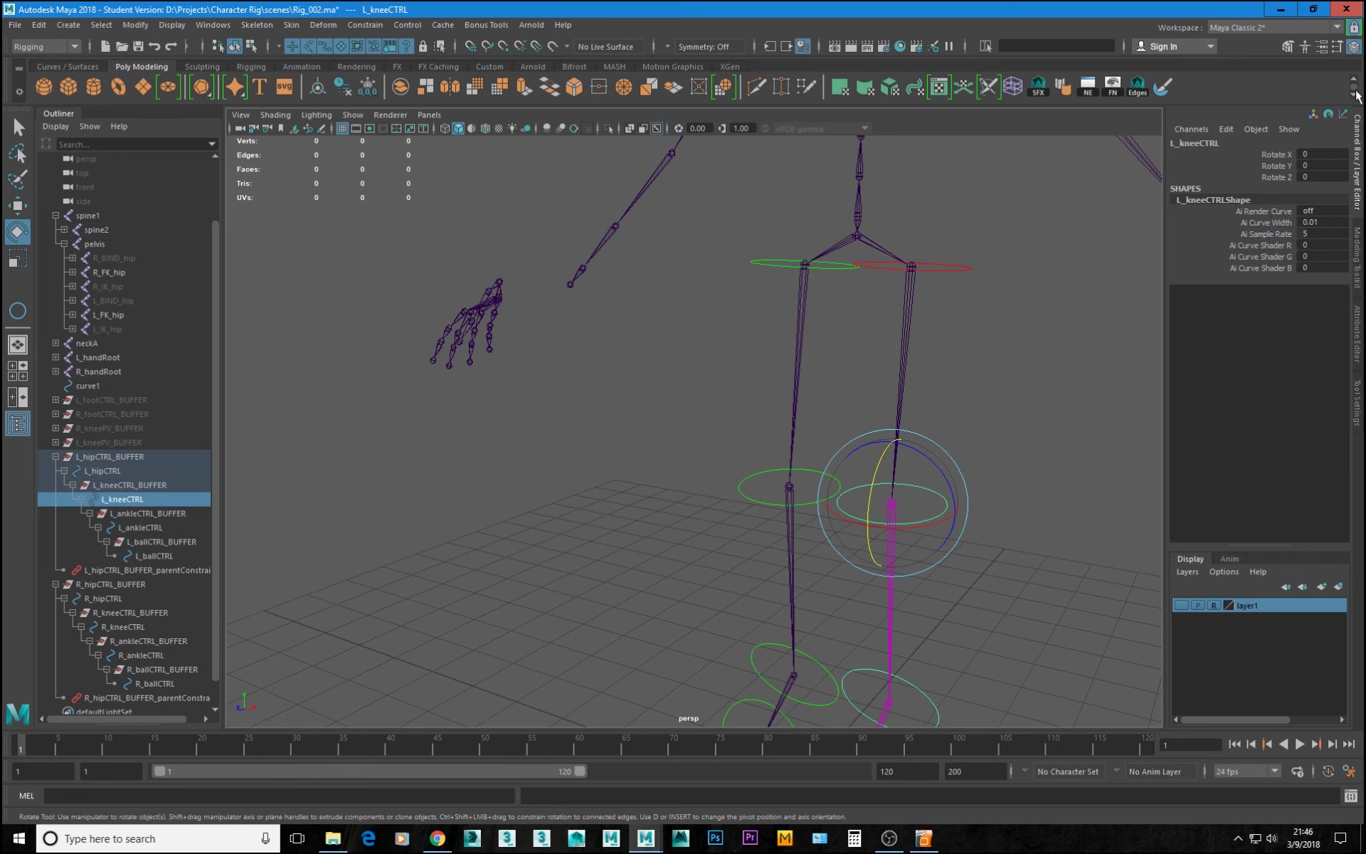
pyautogui.click(974, 309)
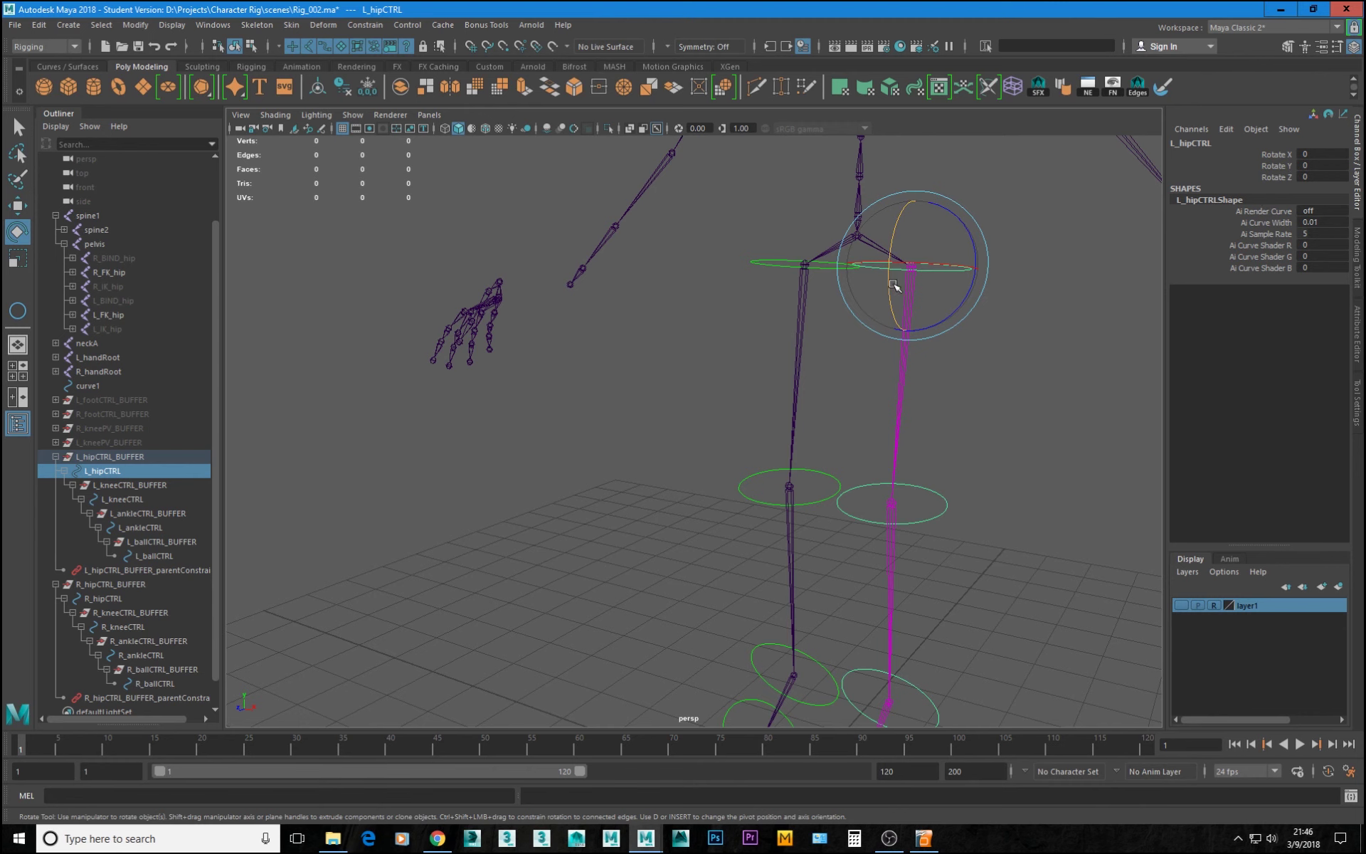
# - Select the spine2 and spine1 joints in turn and examine how the skeleton lines up with the head and hands
pyautogui.keyDown('alt'); pyautogui.moveTo(948, 278); pyautogui.dragTo(814, 326); pyautogui.keyUp('alt')
pyautogui.keyDown('alt'); pyautogui.moveTo(814, 326); pyautogui.dragTo(925, 270, button='right'); pyautogui.keyUp('alt')
pyautogui.keyDown('alt'); pyautogui.moveTo(839, 263); pyautogui.dragTo(816, 377, button='middle'); pyautogui.keyUp('alt')
pyautogui.click(839, 333)
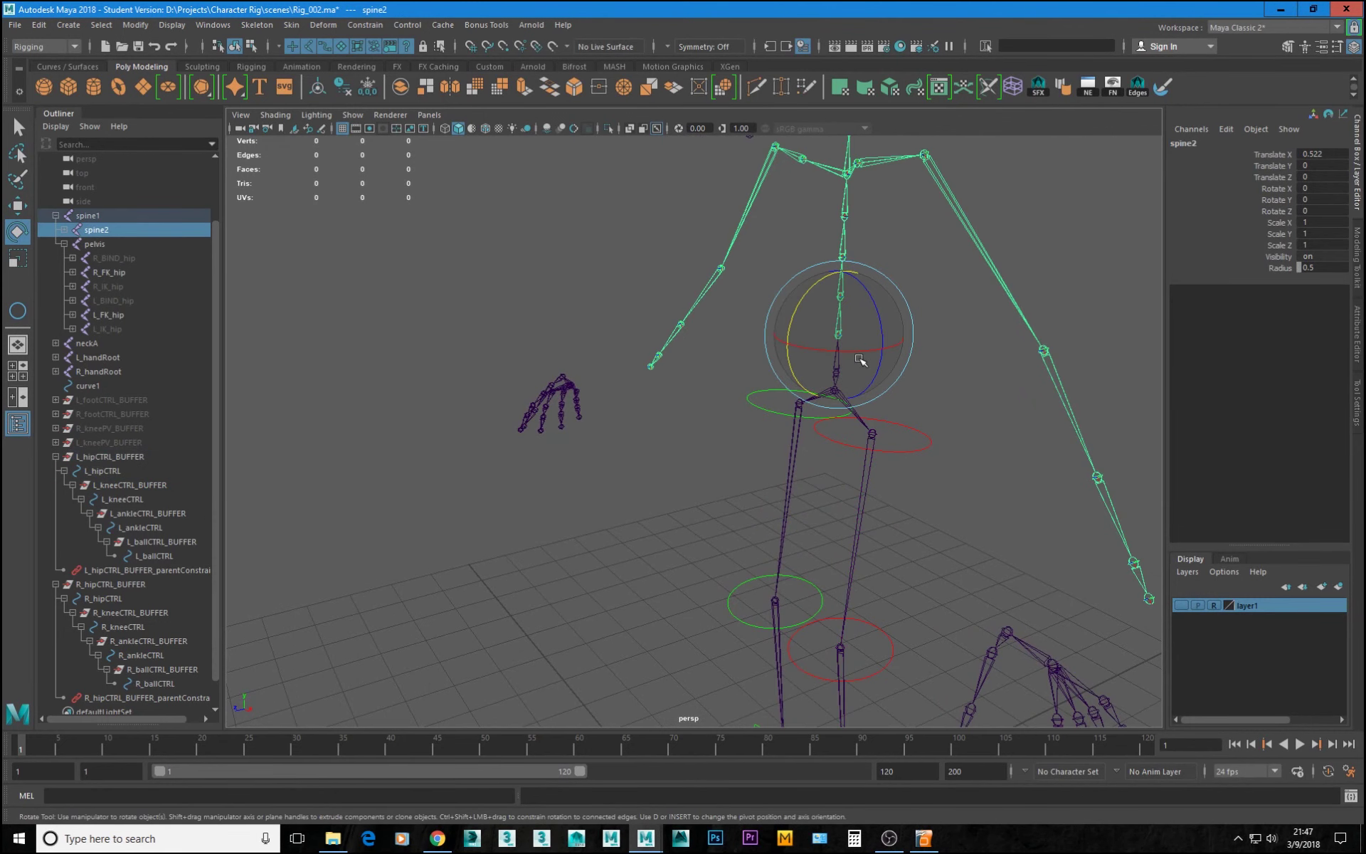
pyautogui.click(960, 377)
pyautogui.click(839, 364)
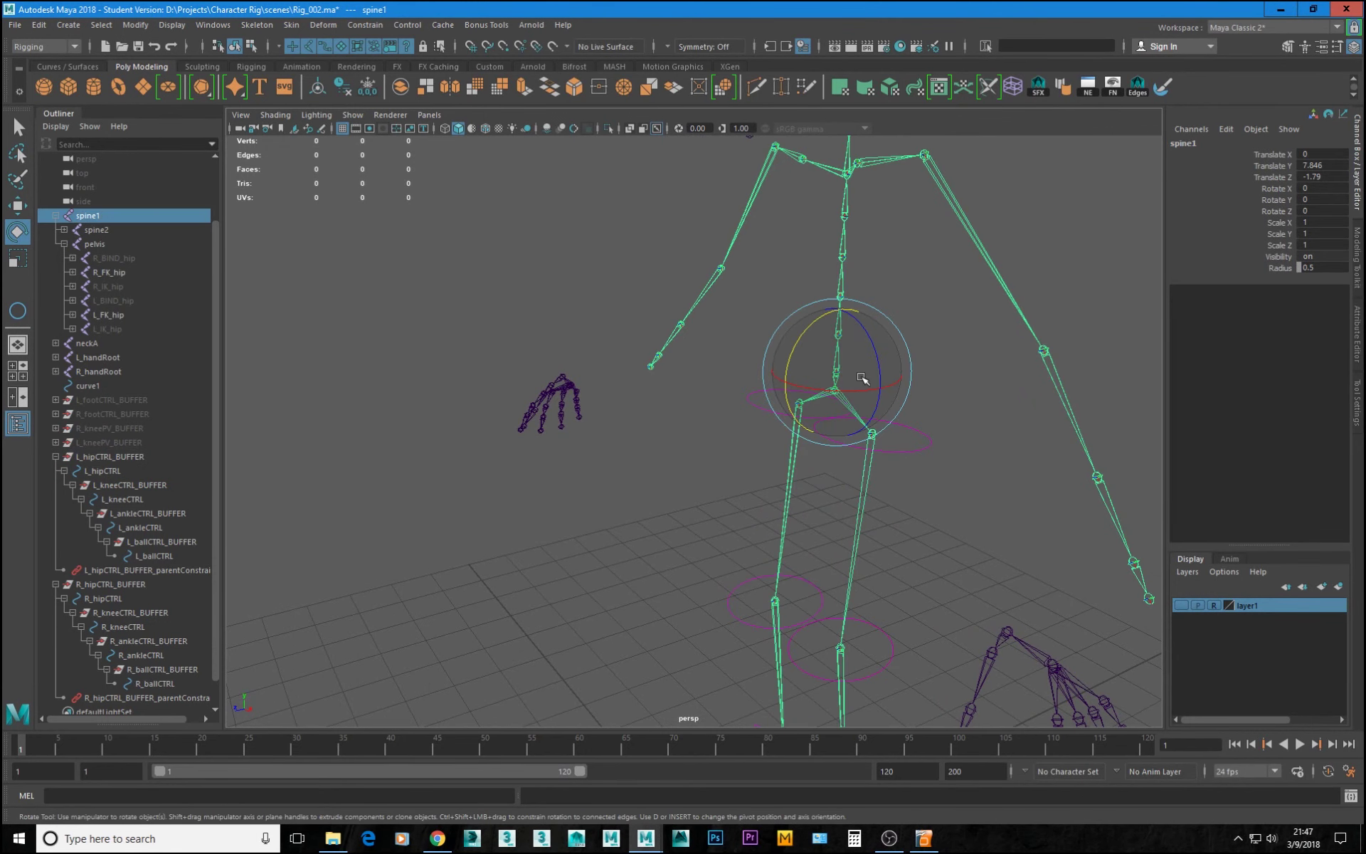
pyautogui.keyDown('alt'); pyautogui.moveTo(870, 377); pyautogui.dragTo(720, 322, button='right'); pyautogui.keyUp('alt')
pyautogui.keyDown('alt'); pyautogui.moveTo(898, 413); pyautogui.dragTo(863, 311, button='middle'); pyautogui.keyUp('alt')
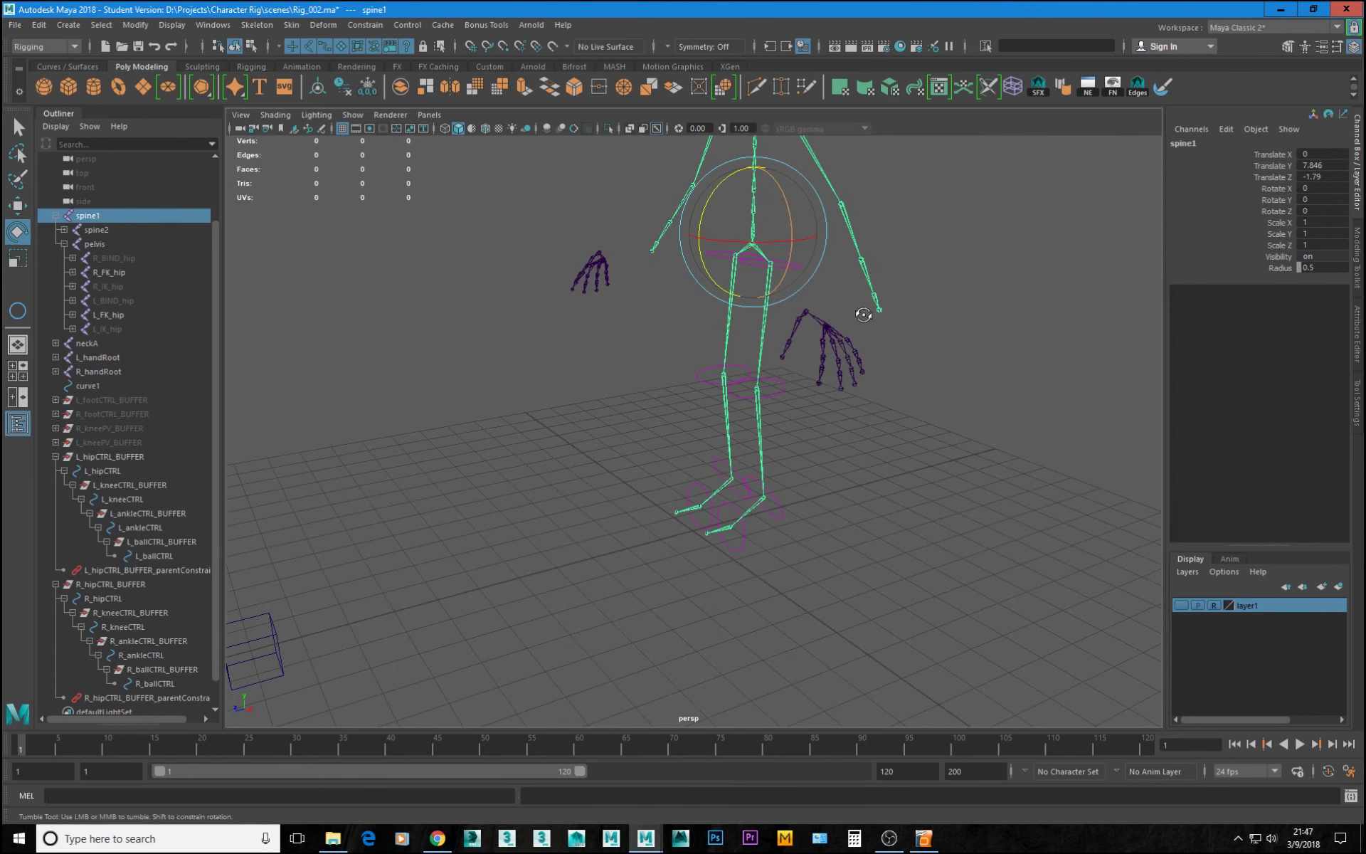
pyautogui.keyDown('alt'); pyautogui.moveTo(849, 312); pyautogui.dragTo(839, 318); pyautogui.keyUp('alt')
pyautogui.keyDown('alt'); pyautogui.moveTo(793, 304); pyautogui.dragTo(802, 408, button='middle'); pyautogui.keyUp('alt')
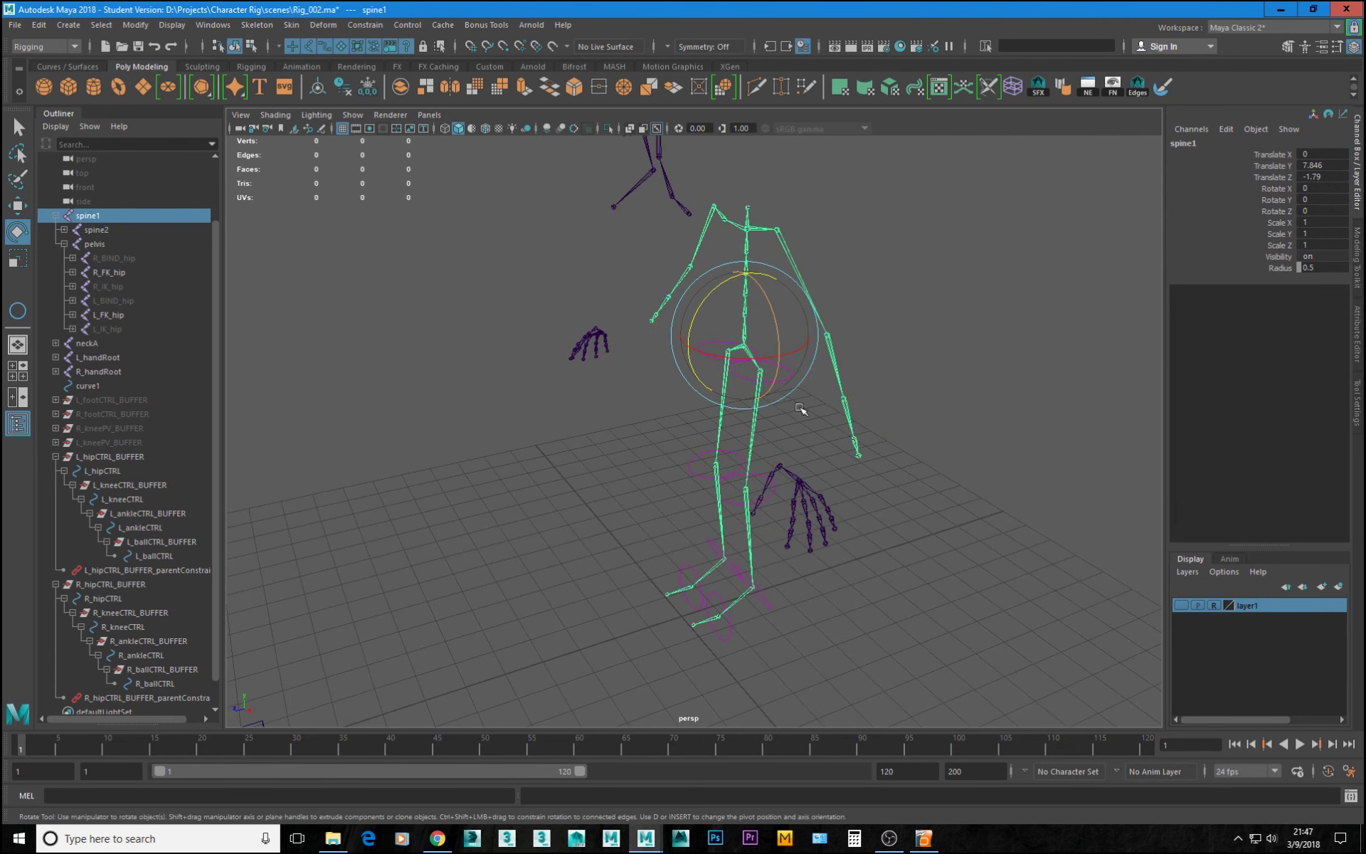
pyautogui.keyDown('alt'); pyautogui.moveTo(789, 363); pyautogui.dragTo(755, 389); pyautogui.keyUp('alt')
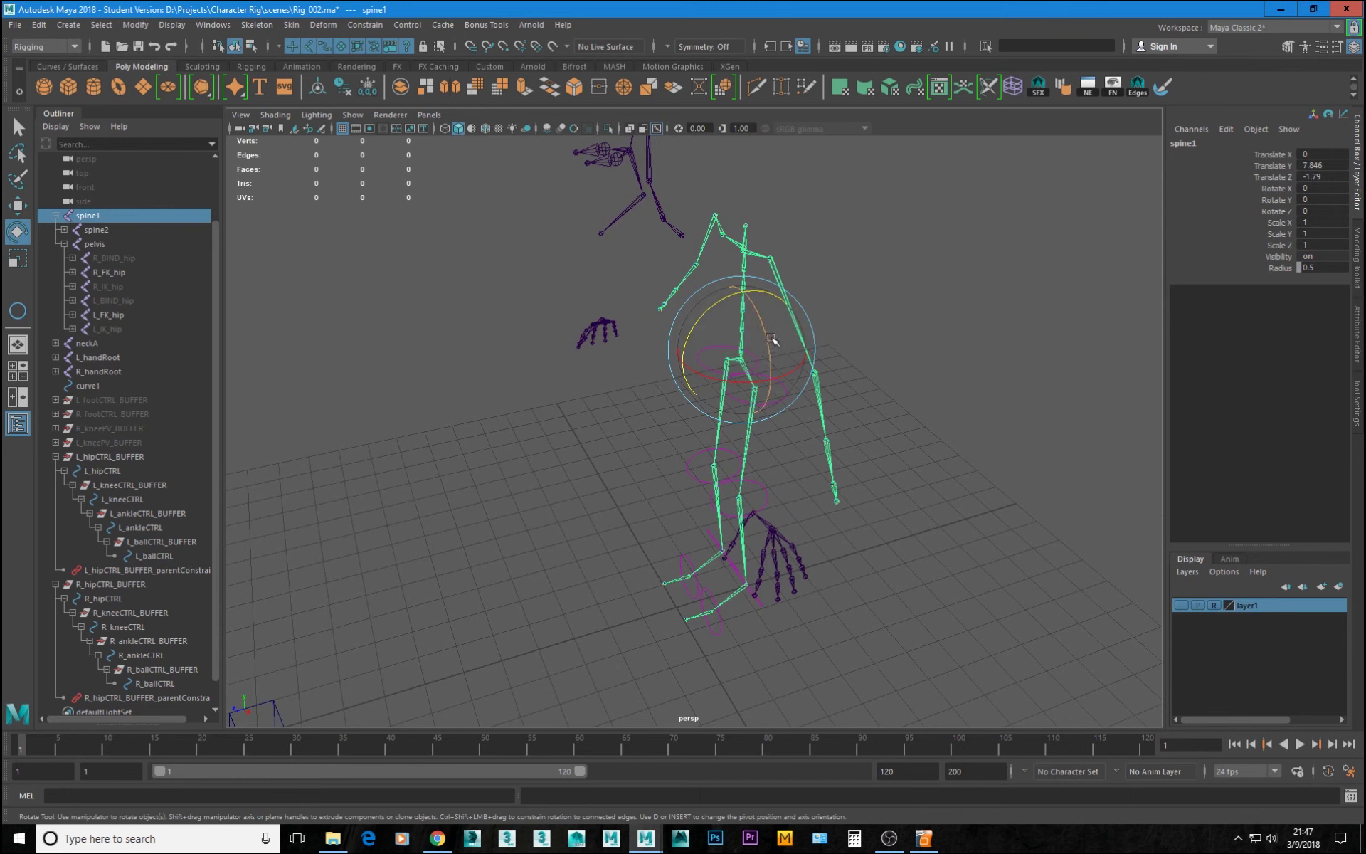
# - Undo the channel locking on the leg controls and go back past the remaining spine1 move
pyautogui.hotkey('ctrl', 'z')
pyautogui.hotkey('ctrl', 'z')
pyautogui.hotkey('ctrl', 'z')
pyautogui.hotkey('ctrl', 'z')
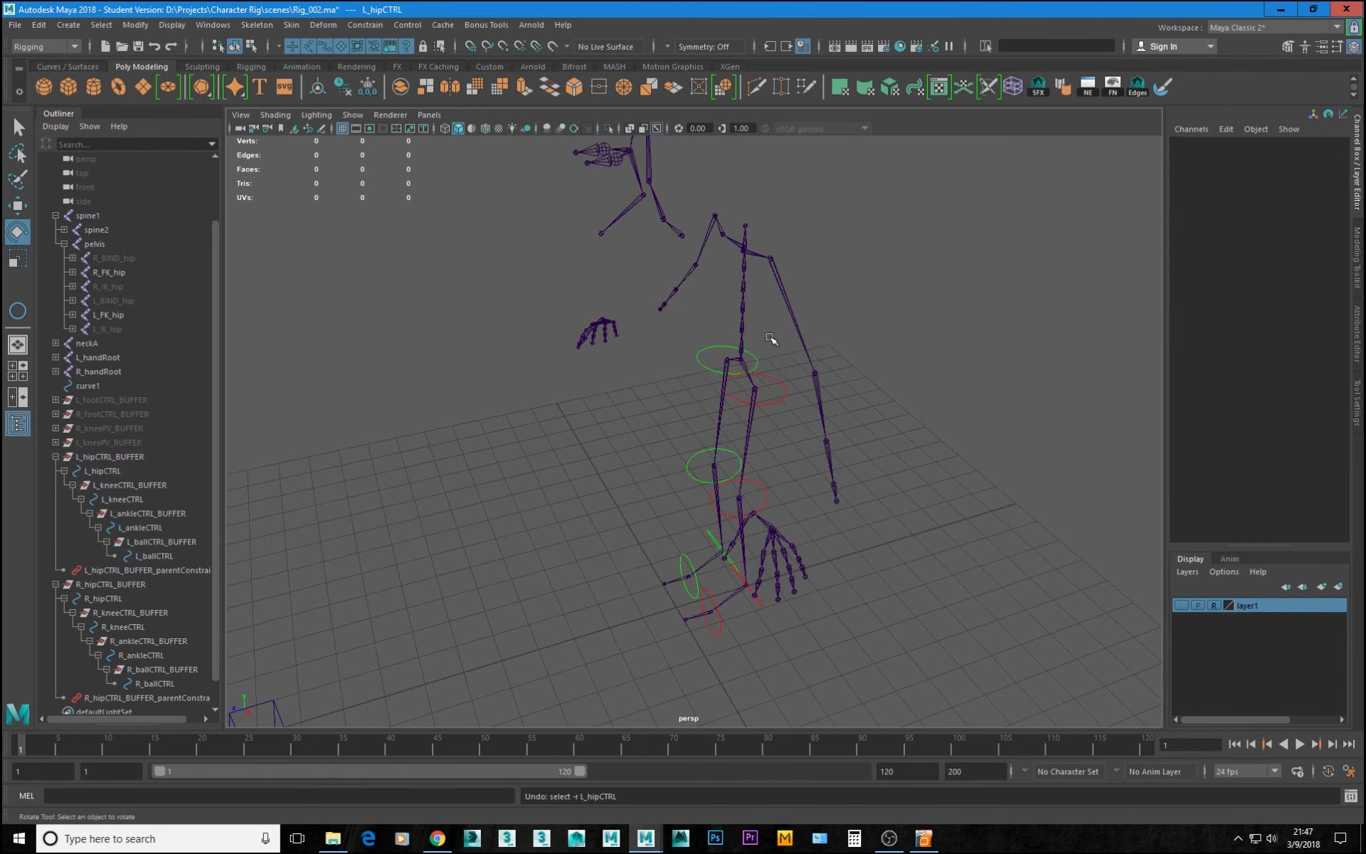
pyautogui.hotkey('ctrl', 'z')
pyautogui.hotkey('ctrl', 'z')
pyautogui.hotkey('ctrl', 'z')
pyautogui.hotkey('ctrl', 'z')
pyautogui.hotkey('ctrl', 'z')
pyautogui.hotkey('ctrl', 'z')
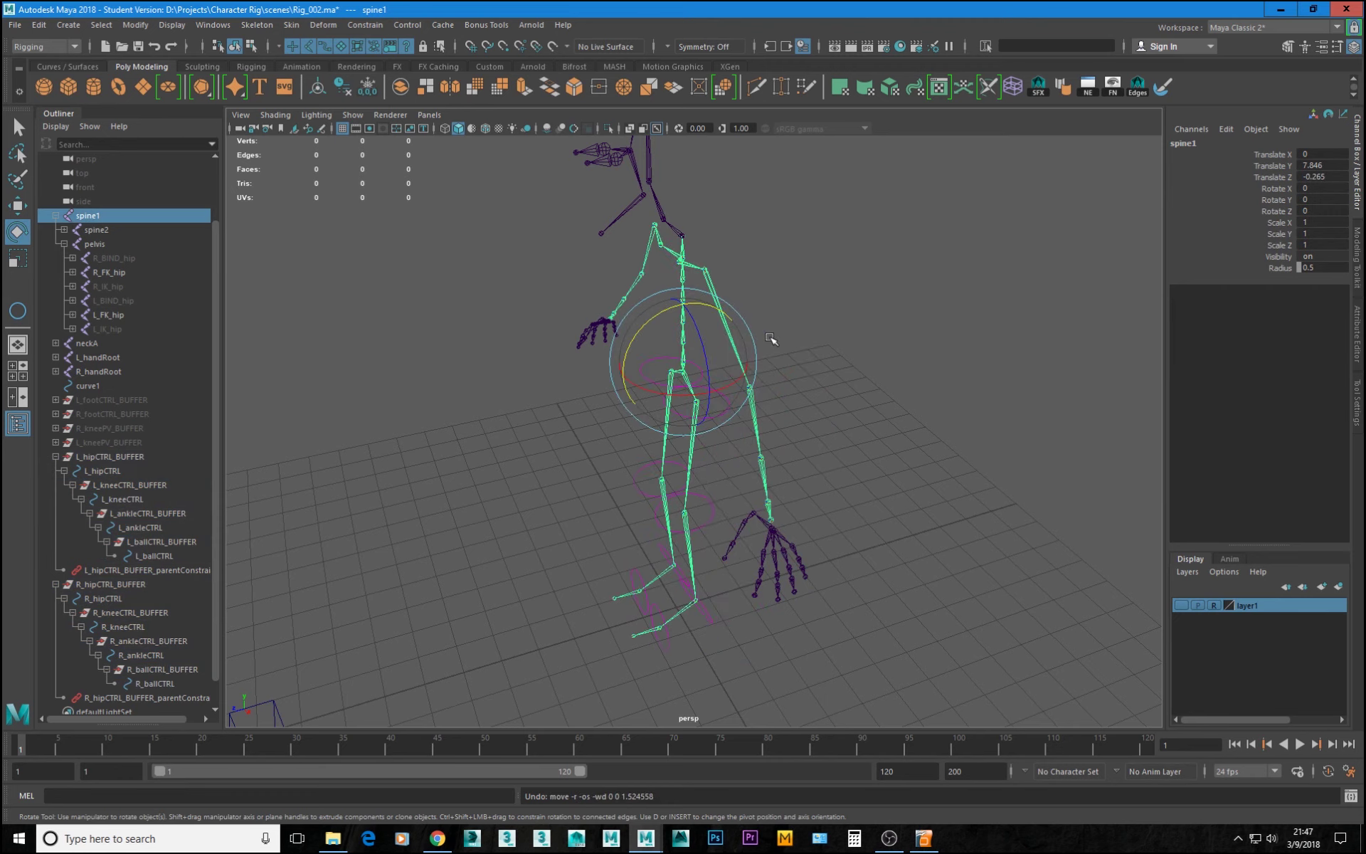
# - Select all eight FK controls again: hip, knee, ankle and ball of both the left and right legs
pyautogui.keyDown('alt'); pyautogui.moveTo(771, 339); pyautogui.dragTo(851, 325); pyautogui.keyUp('alt')
pyautogui.scroll(4, 832, 383)
pyautogui.scroll(-5, 955, 348)
pyautogui.moveTo(923, 553); pyautogui.dragTo(790, 284)
pyautogui.moveTo(814, 619); pyautogui.dragTo(796, 524)
pyautogui.keyDown('shift'); pyautogui.moveTo(602, 473); pyautogui.dragTo(674, 621); pyautogui.keyUp('shift')
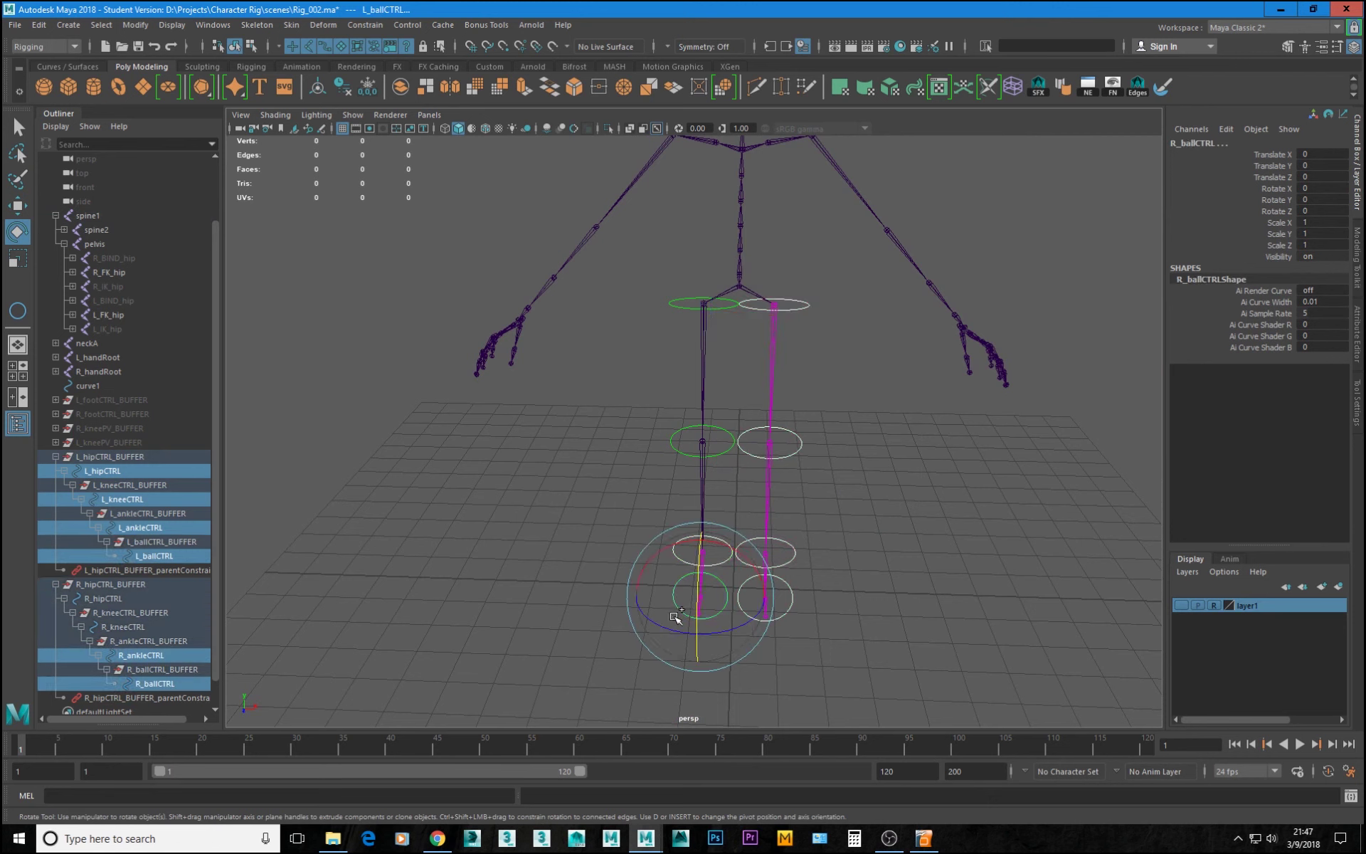
pyautogui.keyDown('shift'); pyautogui.moveTo(657, 411); pyautogui.dragTo(677, 463); pyautogui.keyUp('shift')
pyautogui.keyDown('shift'); pyautogui.moveTo(671, 267); pyautogui.dragTo(677, 311); pyautogui.keyUp('shift')
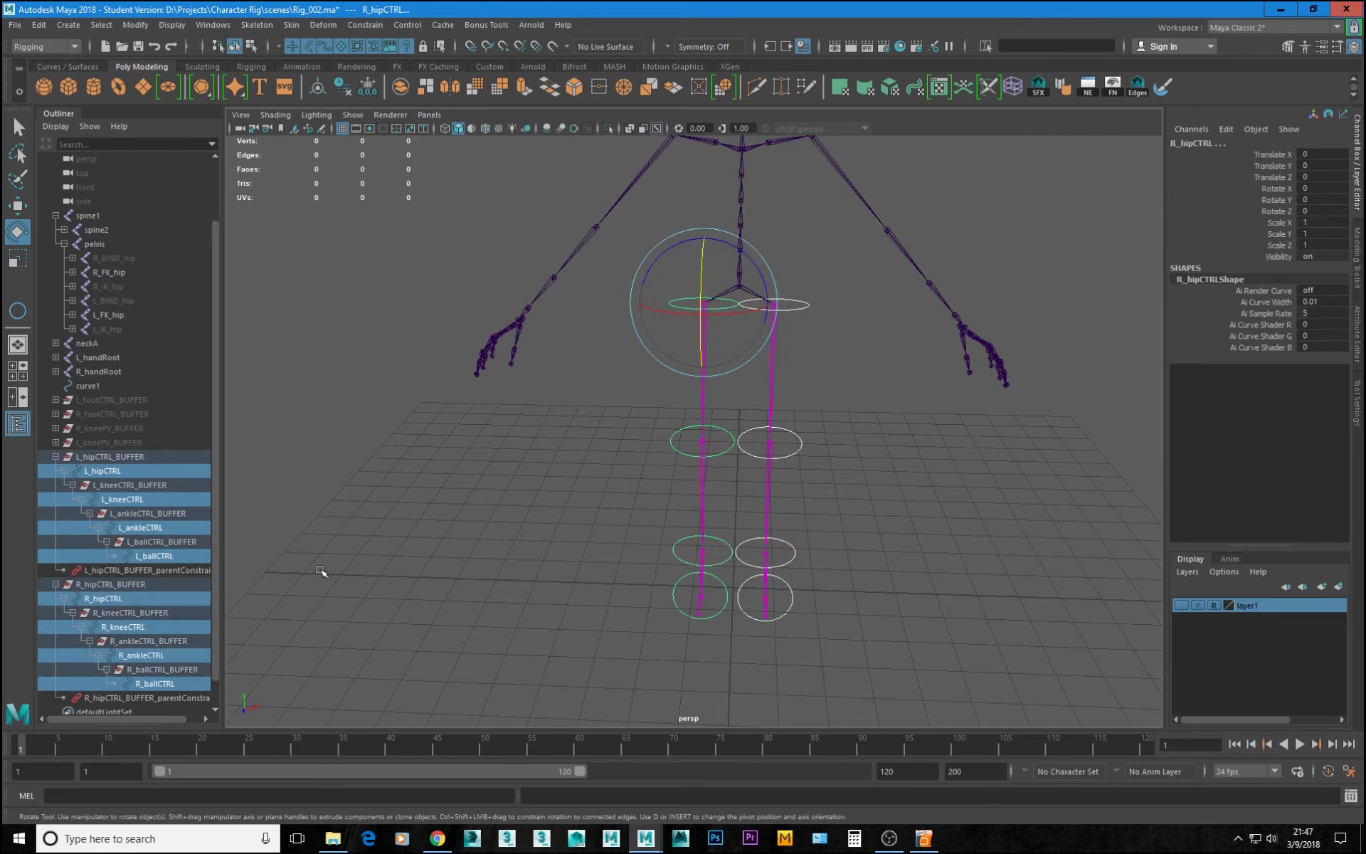
# - Make the translate, scale and visibility channels of the eight selected leg controls nonkeyable, keeping only rotation keyable
pyautogui.moveTo(1274, 154); pyautogui.dragTo(1286, 249)
pyautogui.keyDown('ctrl'); pyautogui.click(1278, 256); pyautogui.keyUp('ctrl')
pyautogui.rightClick(1283, 249)
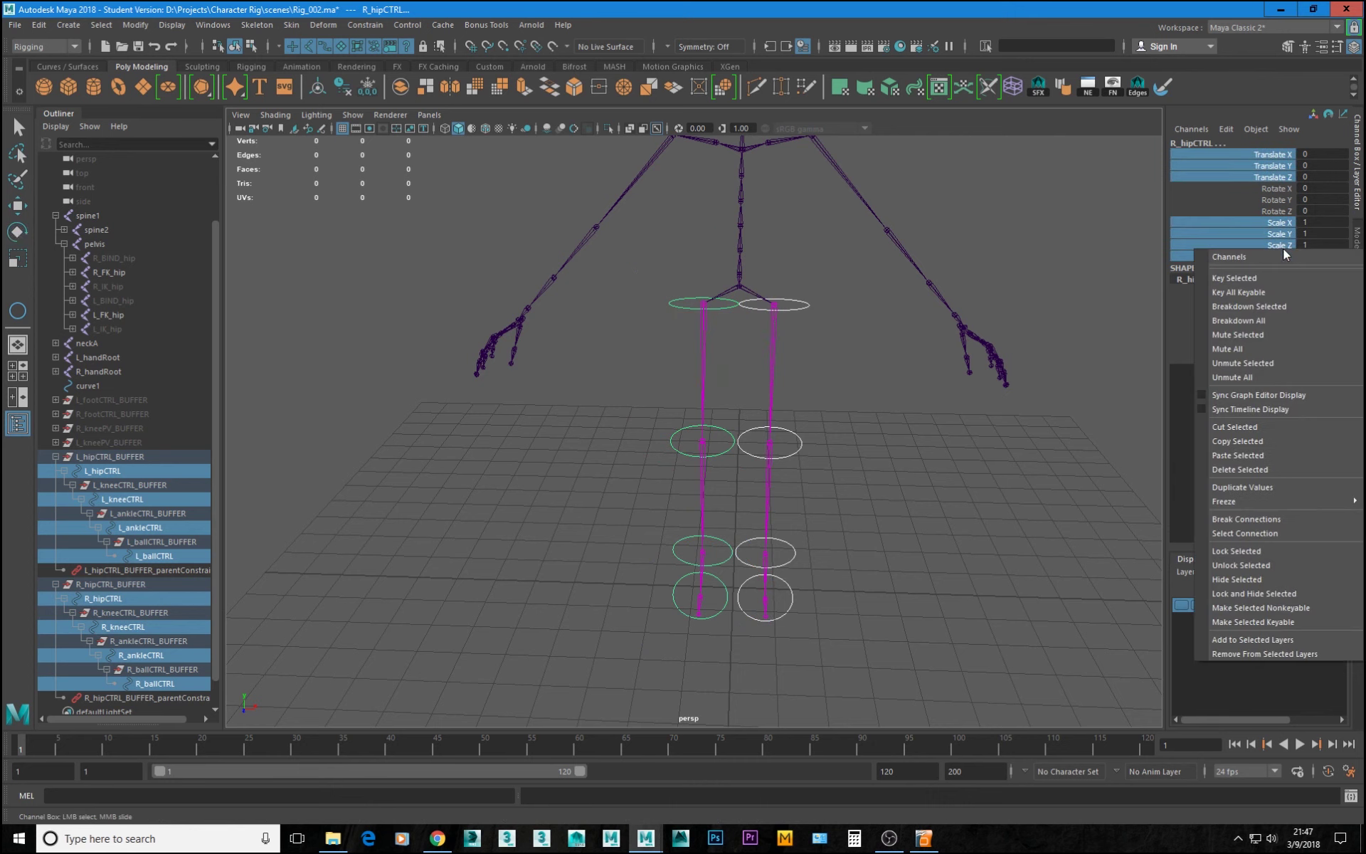
pyautogui.click(1259, 608)
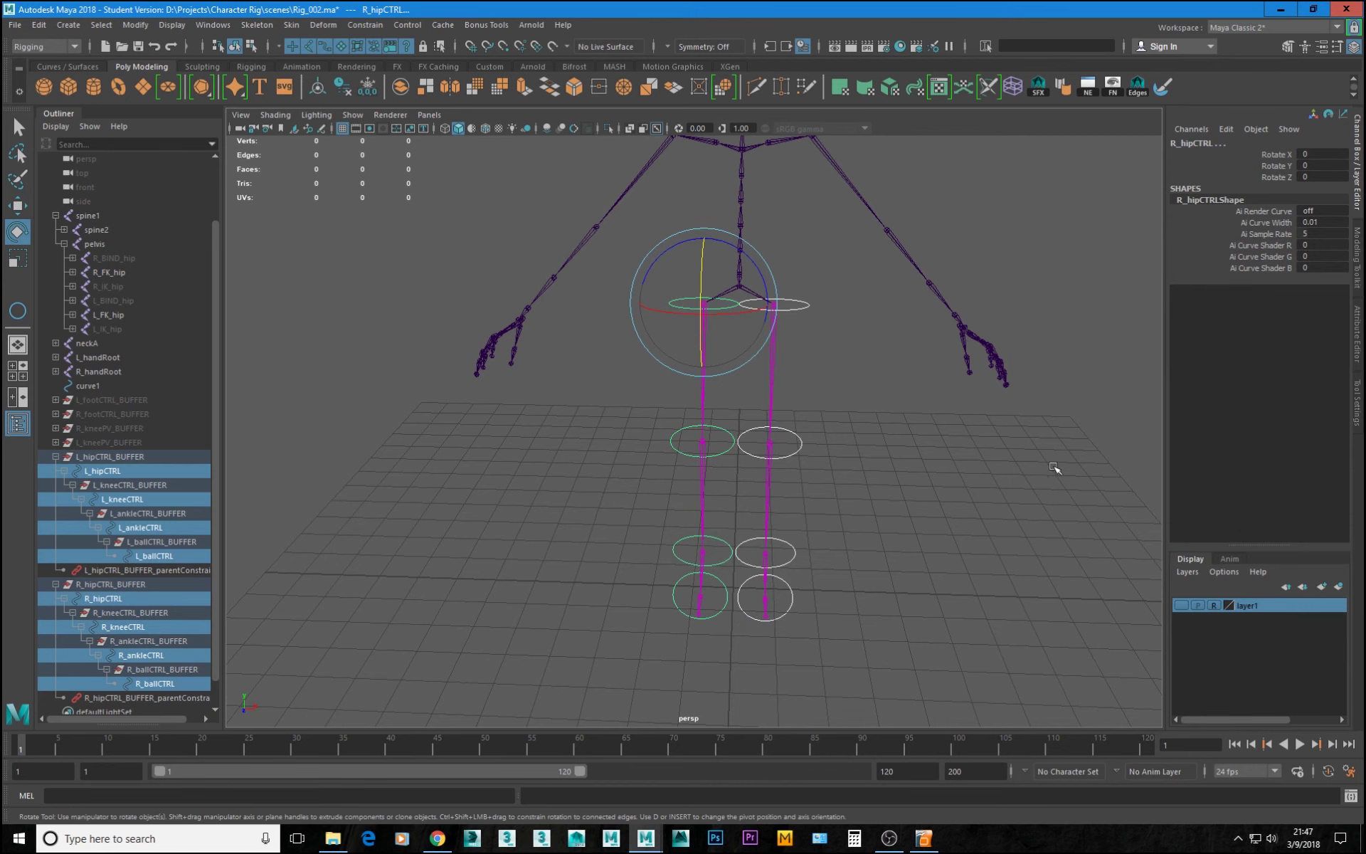
# - Select L_kneeCTRL, test-rotate it to check the left lower leg, and undo the rotation
pyautogui.click(788, 437)
pyautogui.keyDown('alt'); pyautogui.moveTo(839, 496); pyautogui.dragTo(816, 465); pyautogui.keyUp('alt')
pyautogui.keyDown('alt'); pyautogui.moveTo(799, 353); pyautogui.dragTo(845, 353); pyautogui.keyUp('alt')
pyautogui.moveTo(741, 385); pyautogui.dragTo(747, 450)
pyautogui.hotkey('ctrl', 'z')
pyautogui.keyDown('alt'); pyautogui.moveTo(767, 246); pyautogui.dragTo(824, 245); pyautogui.keyUp('alt')
pyautogui.keyDown('alt'); pyautogui.moveTo(778, 233); pyautogui.dragTo(809, 358, button='middle'); pyautogui.keyUp('alt')
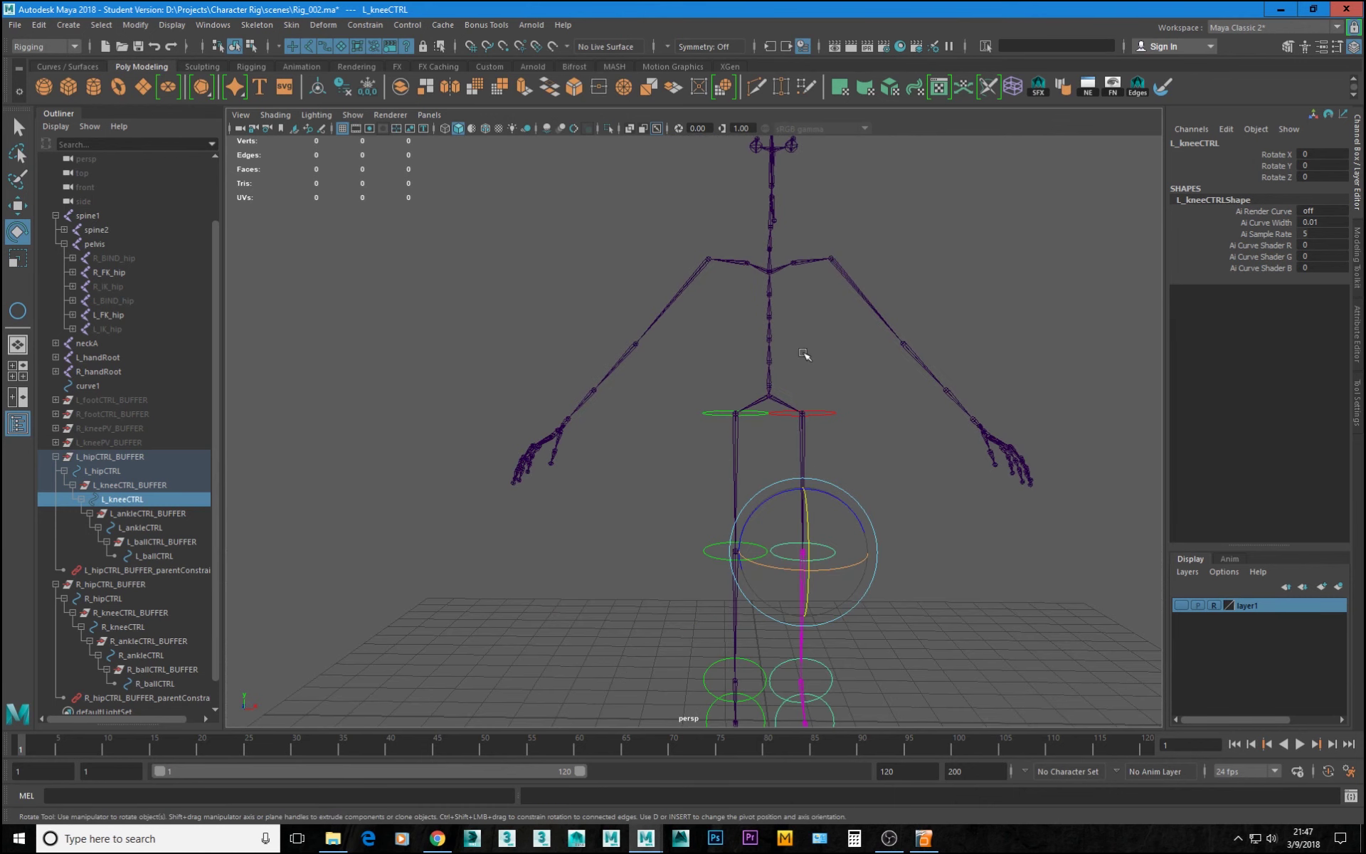
pyautogui.keyDown('alt'); pyautogui.moveTo(836, 361); pyautogui.dragTo(810, 363); pyautogui.keyUp('alt')
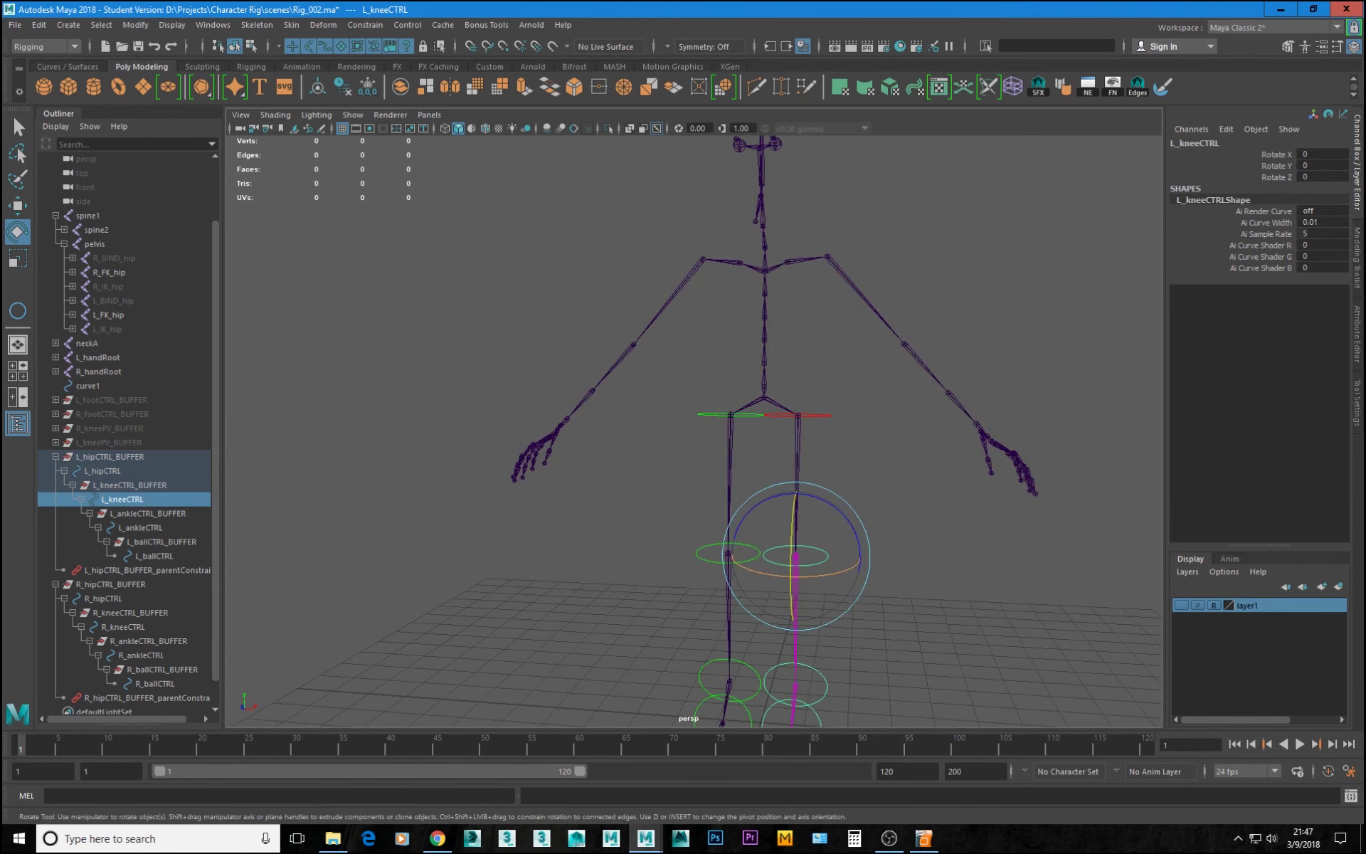
# - Select the hip, knee, ankle and ball CTRL_BUFFER groups of both legs together
pyautogui.click(100, 459)
pyautogui.keyDown('ctrl'); pyautogui.click(136, 486); pyautogui.keyUp('ctrl')
pyautogui.keyDown('ctrl'); pyautogui.click(144, 514); pyautogui.keyUp('ctrl')
pyautogui.keyDown('ctrl'); pyautogui.click(162, 542); pyautogui.keyUp('ctrl')
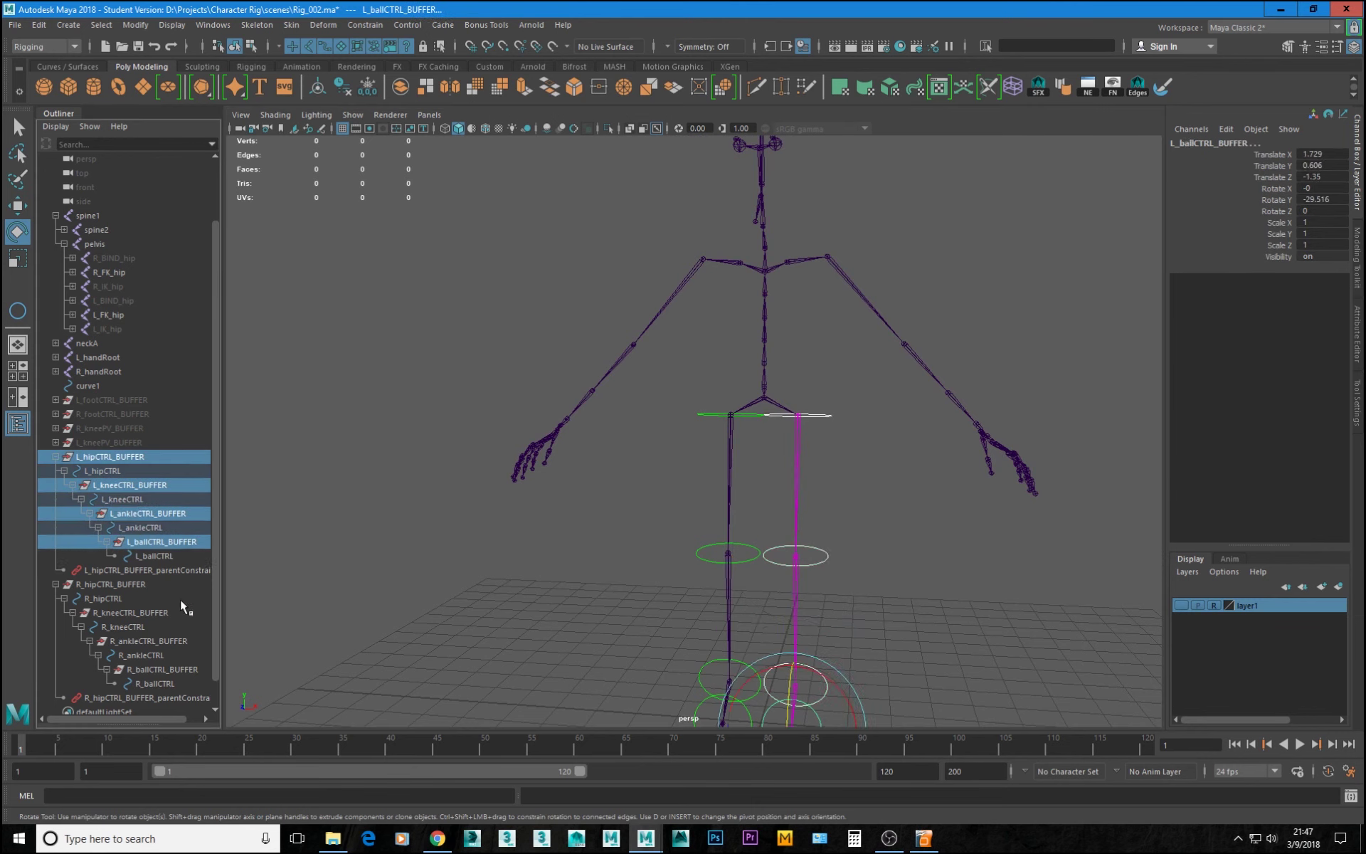
pyautogui.keyDown('ctrl'); pyautogui.click(125, 584); pyautogui.keyUp('ctrl')
pyautogui.keyDown('ctrl'); pyautogui.click(135, 613); pyautogui.keyUp('ctrl')
pyautogui.keyDown('ctrl'); pyautogui.click(150, 641); pyautogui.keyUp('ctrl')
pyautogui.keyDown('ctrl'); pyautogui.click(172, 669); pyautogui.keyUp('ctrl')
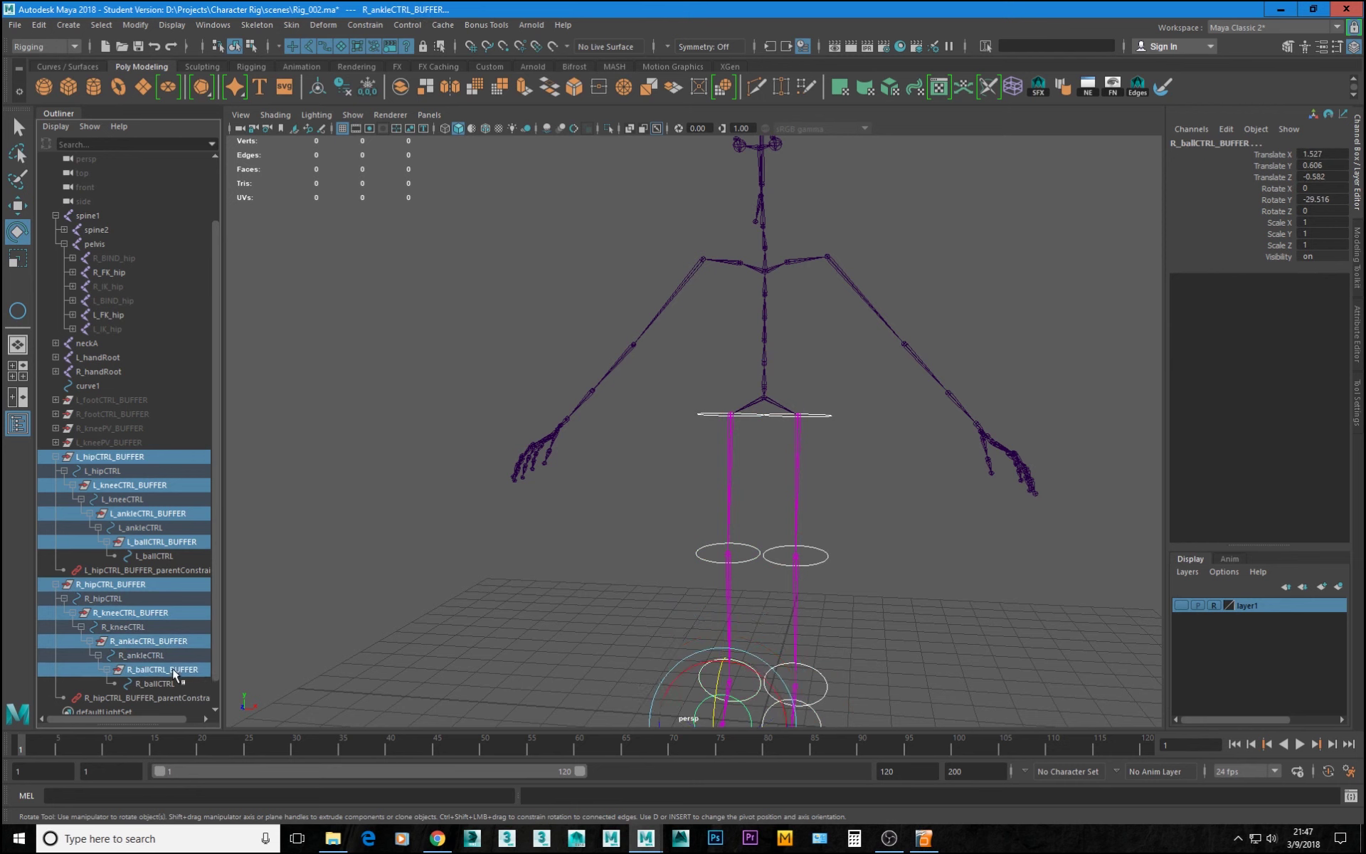
# - Lock and hide the translate, rotate and scale channels of the eight selected buffer groups
pyautogui.moveTo(1281, 155); pyautogui.dragTo(1278, 249)
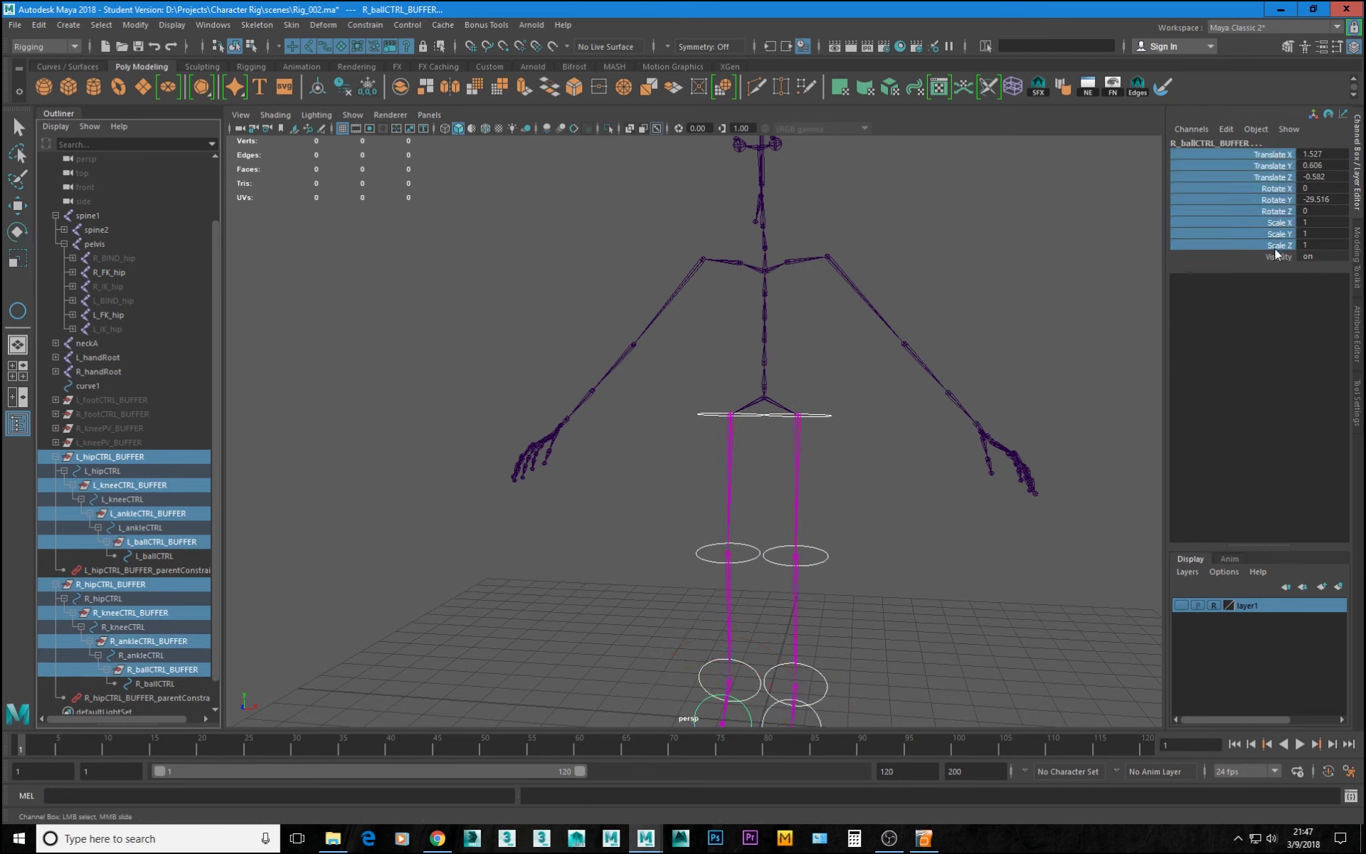
pyautogui.rightClick(1266, 210)
pyautogui.click(1243, 551)
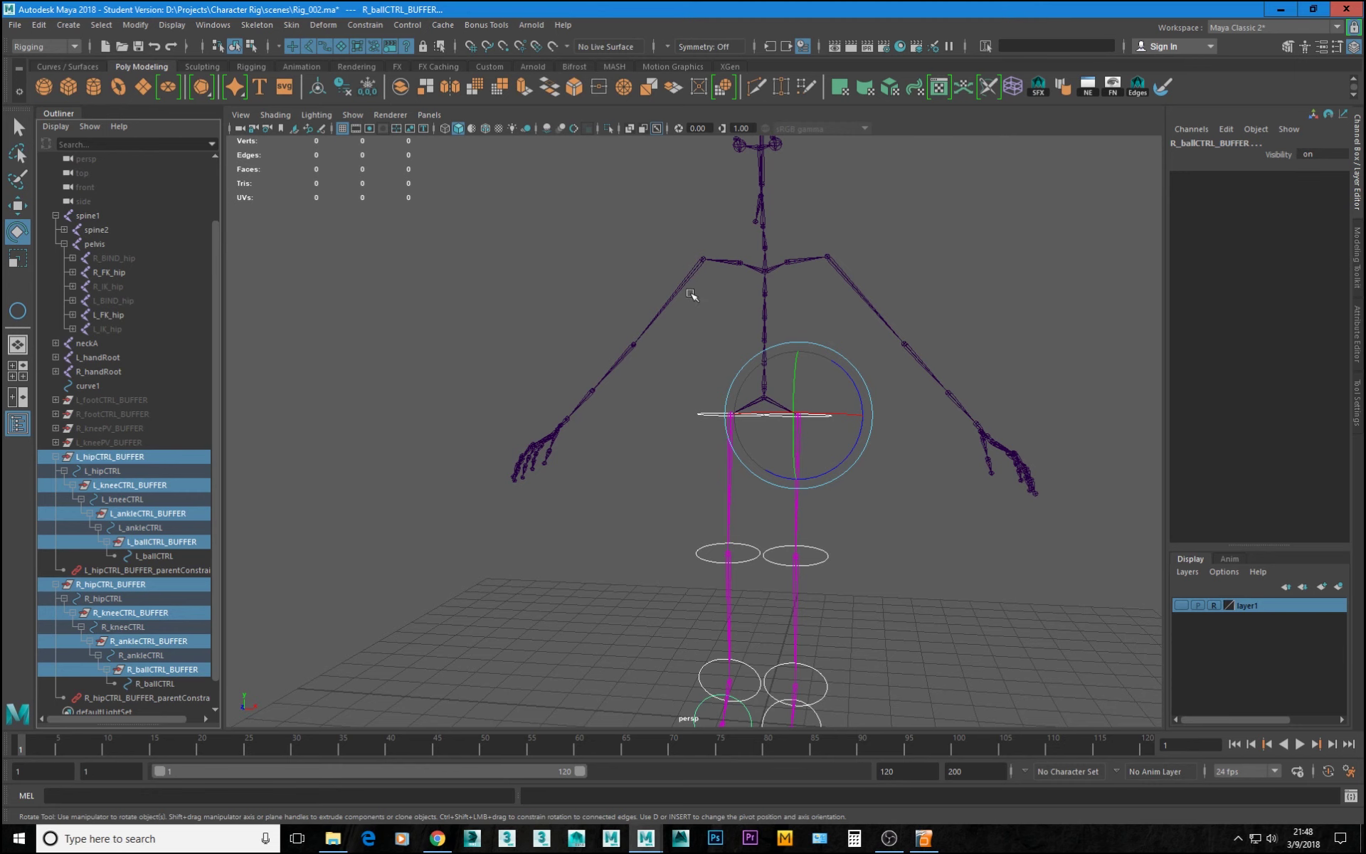
# - Clear the selection and examine the skeleton with its FK leg controls from several angles
pyautogui.keyDown('alt'); pyautogui.moveTo(904, 489); pyautogui.dragTo(809, 457, button='right'); pyautogui.keyUp('alt')
pyautogui.keyDown('alt'); pyautogui.moveTo(809, 457); pyautogui.dragTo(714, 430); pyautogui.keyUp('alt')
pyautogui.keyDown('alt'); pyautogui.moveTo(714, 430); pyautogui.dragTo(864, 552, button='right'); pyautogui.keyUp('alt')
pyautogui.click(863, 552)
pyautogui.keyDown('alt'); pyautogui.moveTo(886, 470); pyautogui.dragTo(828, 518); pyautogui.keyUp('alt')
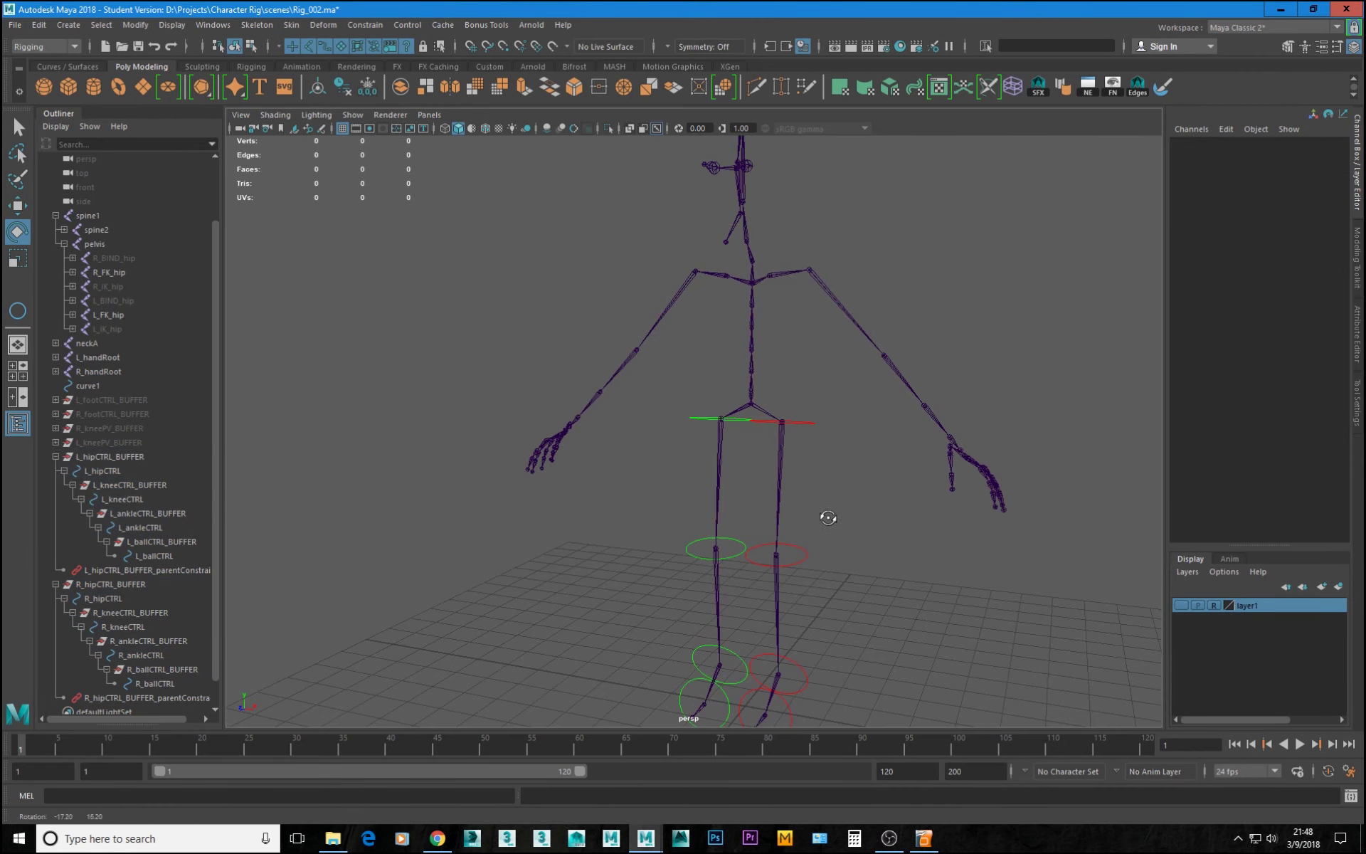
pyautogui.keyDown('alt'); pyautogui.moveTo(819, 509); pyautogui.dragTo(771, 451); pyautogui.keyUp('alt')
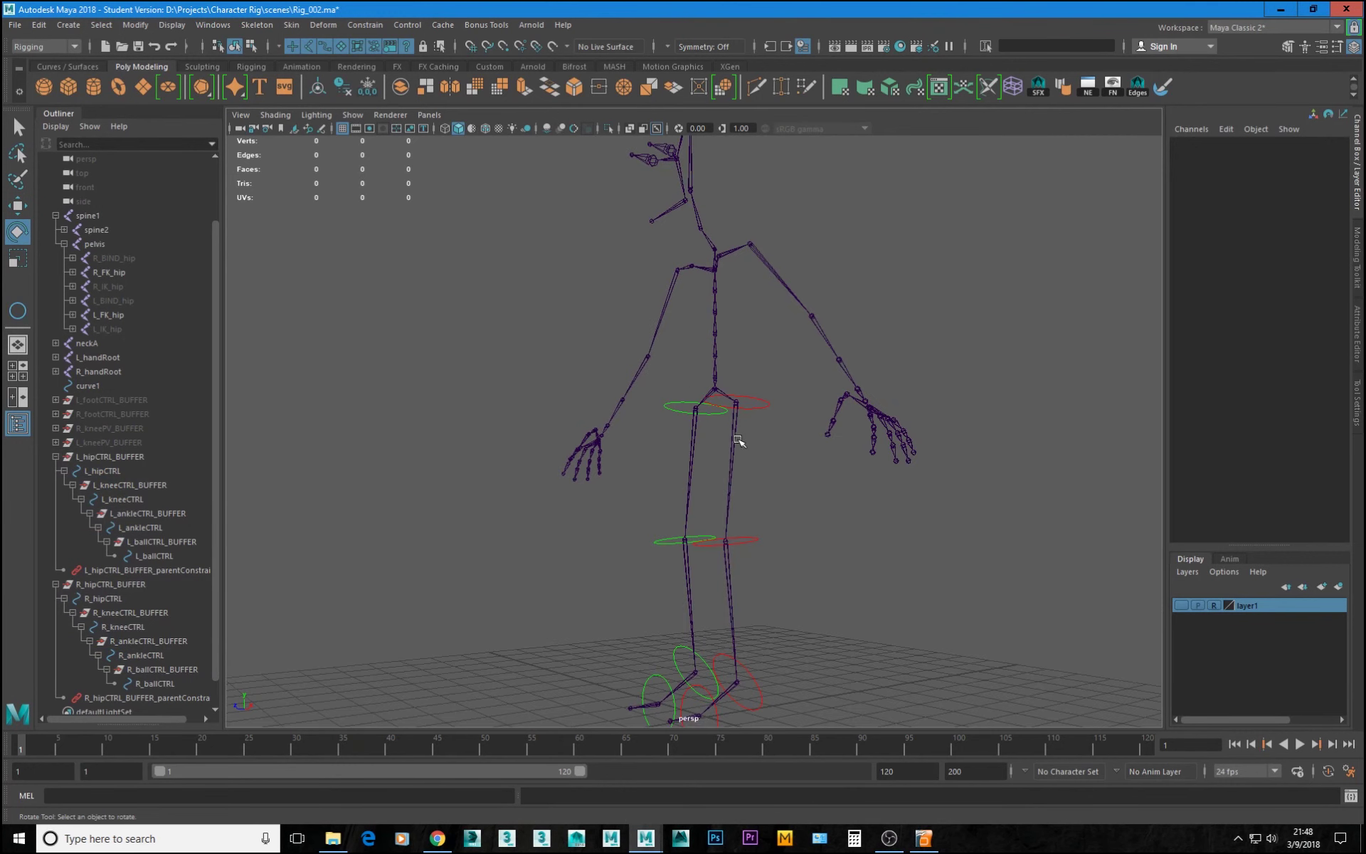
# - Select L_hipCTRL, test-rotate it to check that the left FK leg follows, and undo the rotation
pyautogui.keyDown('alt'); pyautogui.moveTo(692, 459); pyautogui.dragTo(741, 476); pyautogui.keyUp('alt')
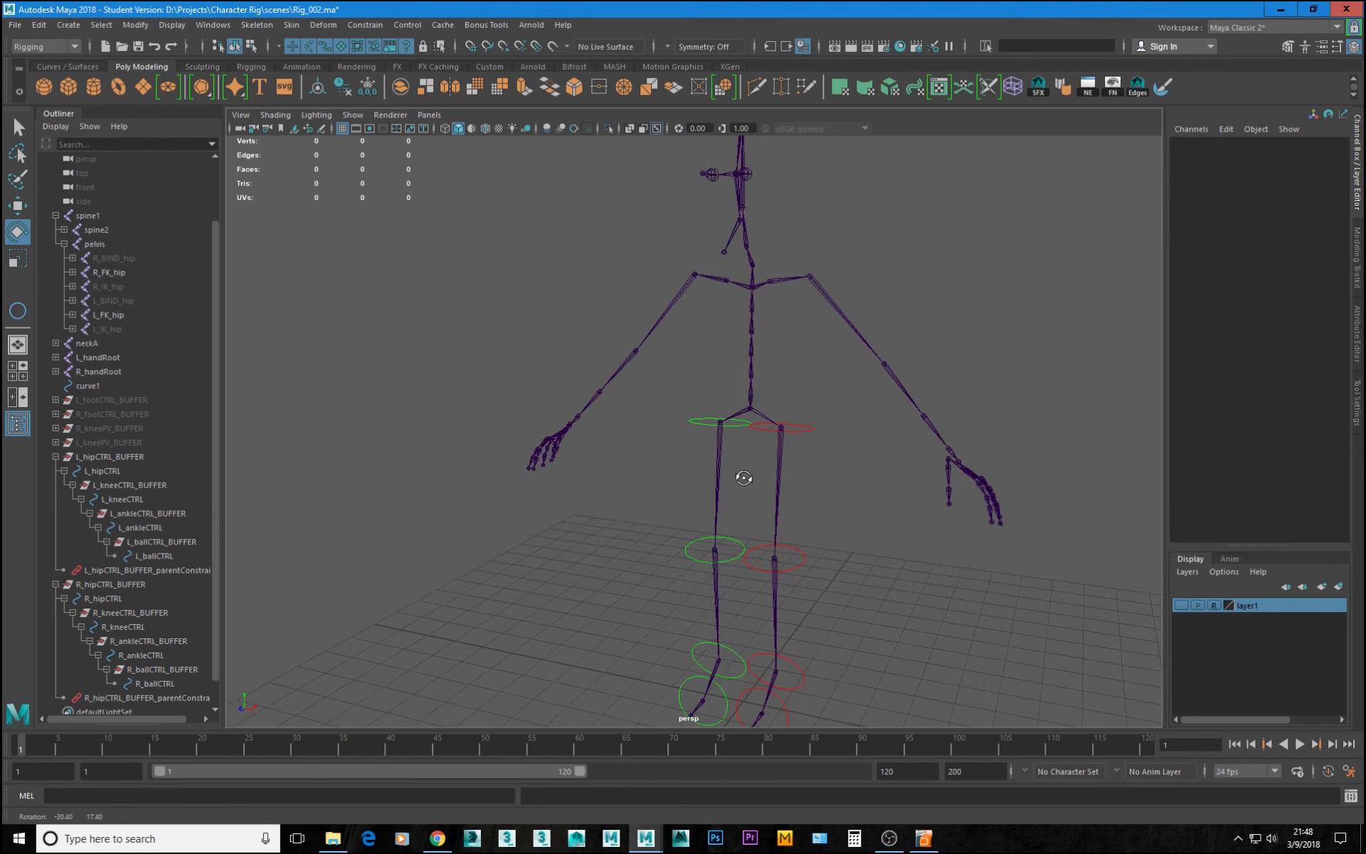
pyautogui.click(798, 421)
pyautogui.moveTo(762, 459); pyautogui.dragTo(722, 413)
pyautogui.hotkey('ctrl', 'z')
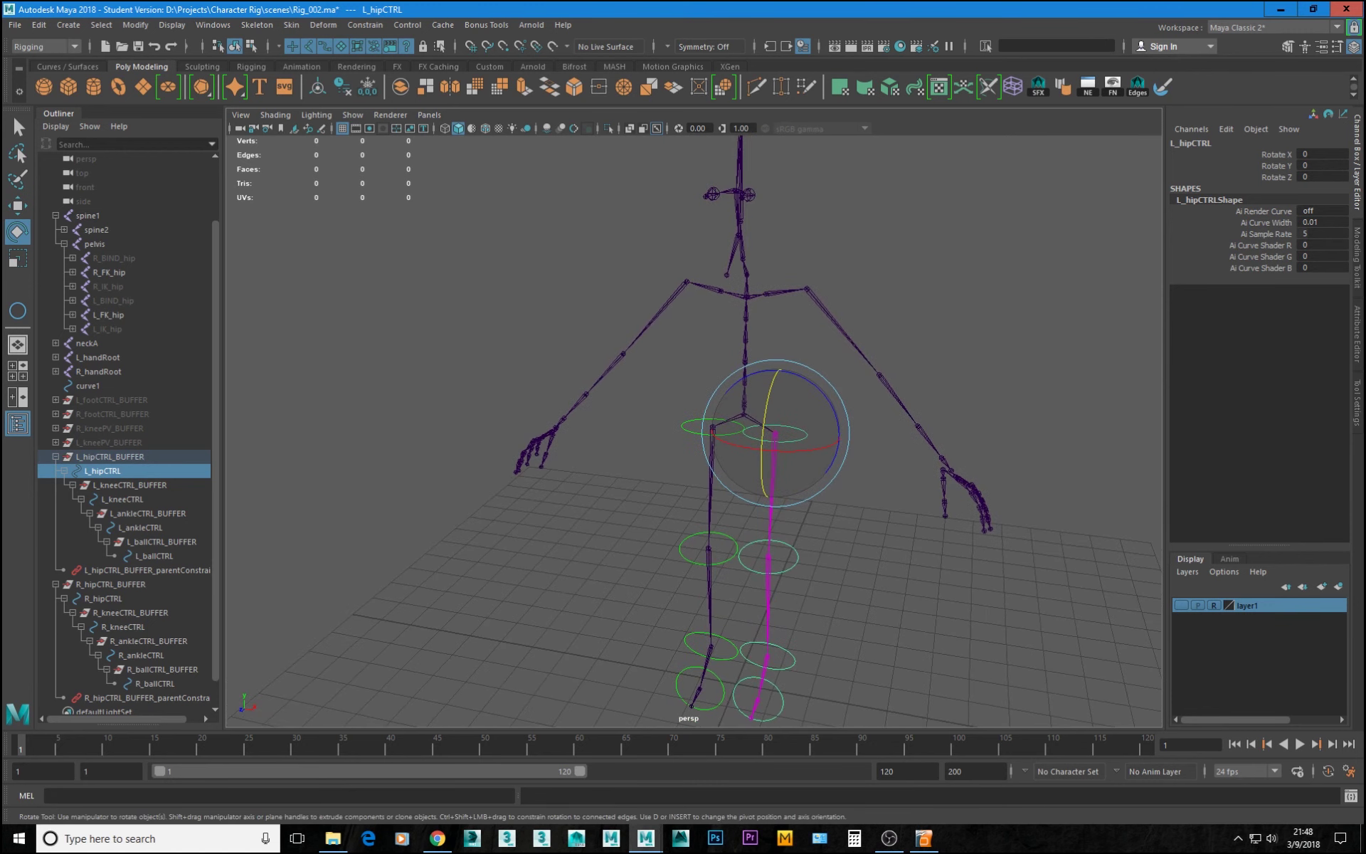
pyautogui.hotkey('alt', 'Tab')
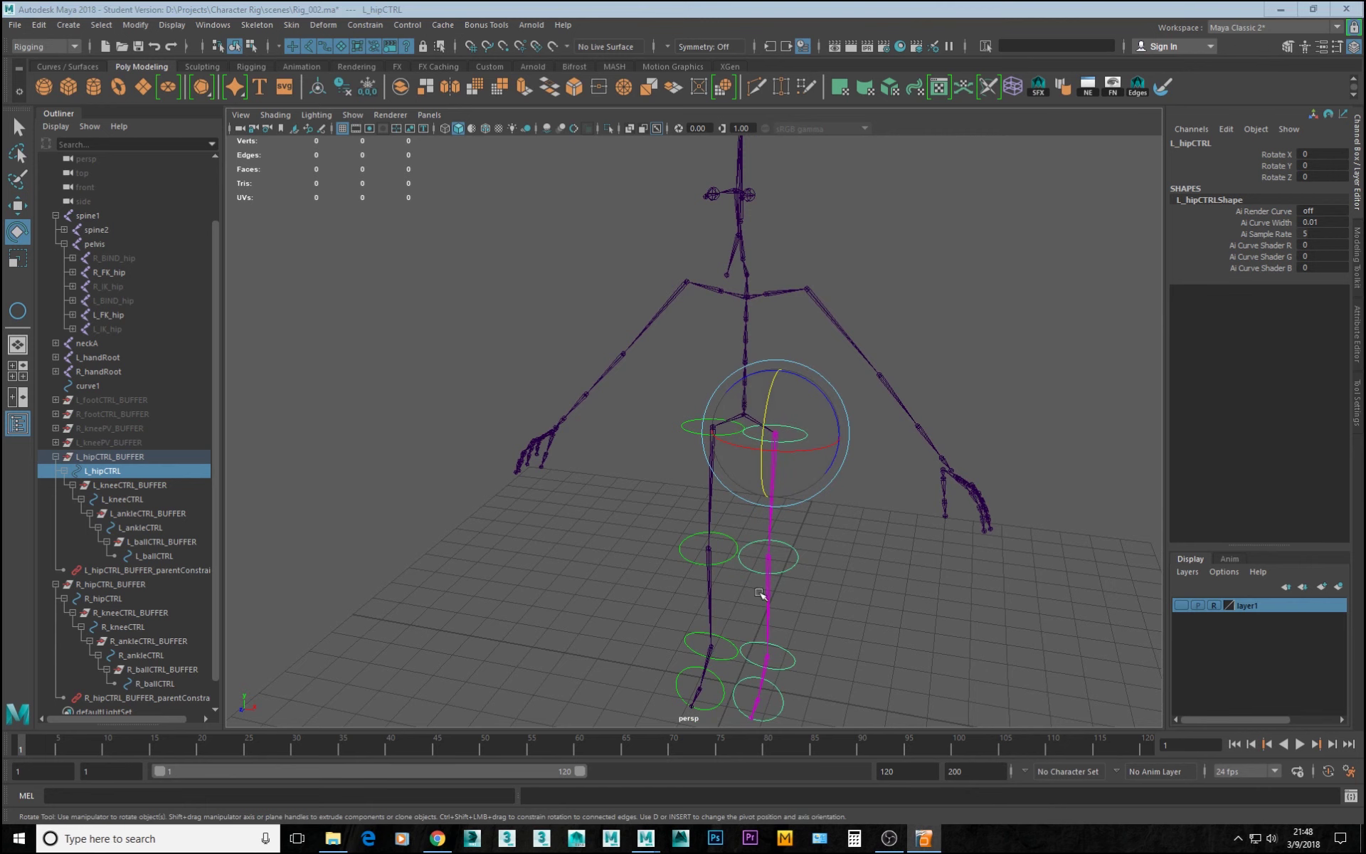
pyautogui.keyDown('alt'); pyautogui.moveTo(843, 361); pyautogui.dragTo(750, 378, button='right'); pyautogui.keyUp('alt')
pyautogui.moveTo(750, 378)
pyautogui.keyDown('alt'); pyautogui.mouseDown()
pyautogui.moveTo(619, 339)
pyautogui.moveTo(772, 382)
pyautogui.mouseUp(); pyautogui.keyUp('alt')
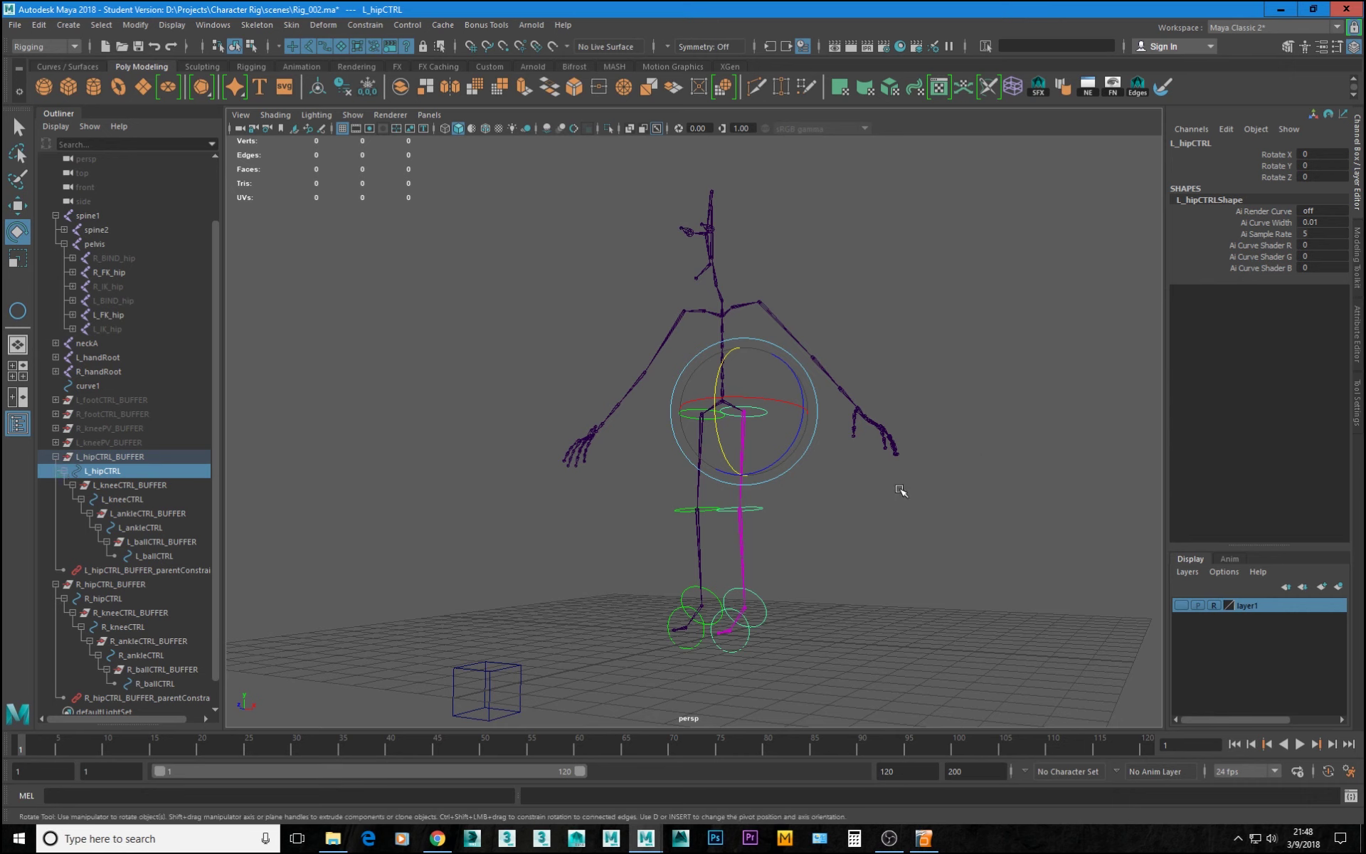
pyautogui.keyDown('alt'); pyautogui.moveTo(903, 549); pyautogui.dragTo(733, 530); pyautogui.keyUp('alt')
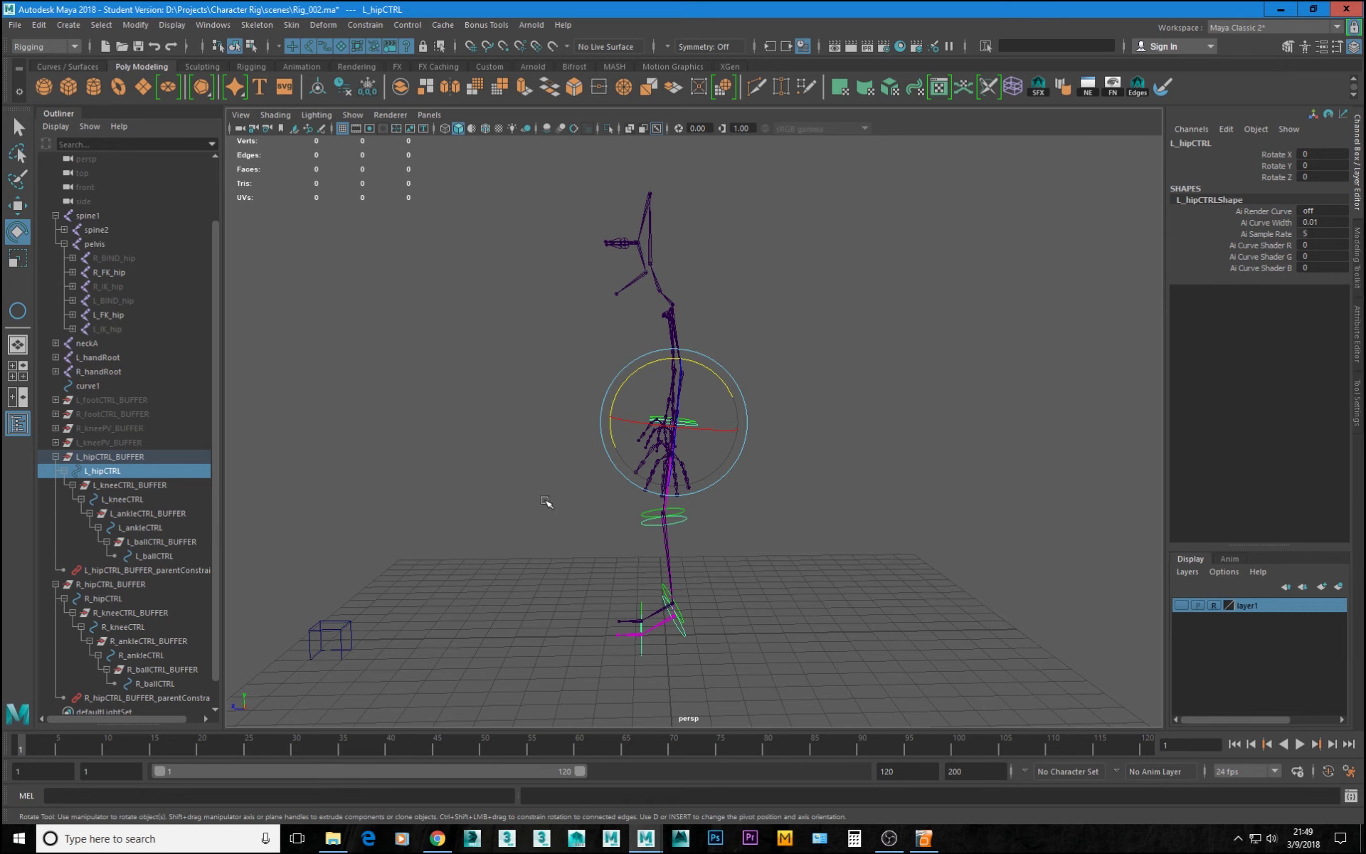
pyautogui.keyDown('alt'); pyautogui.moveTo(630, 538); pyautogui.dragTo(770, 537); pyautogui.keyUp('alt')
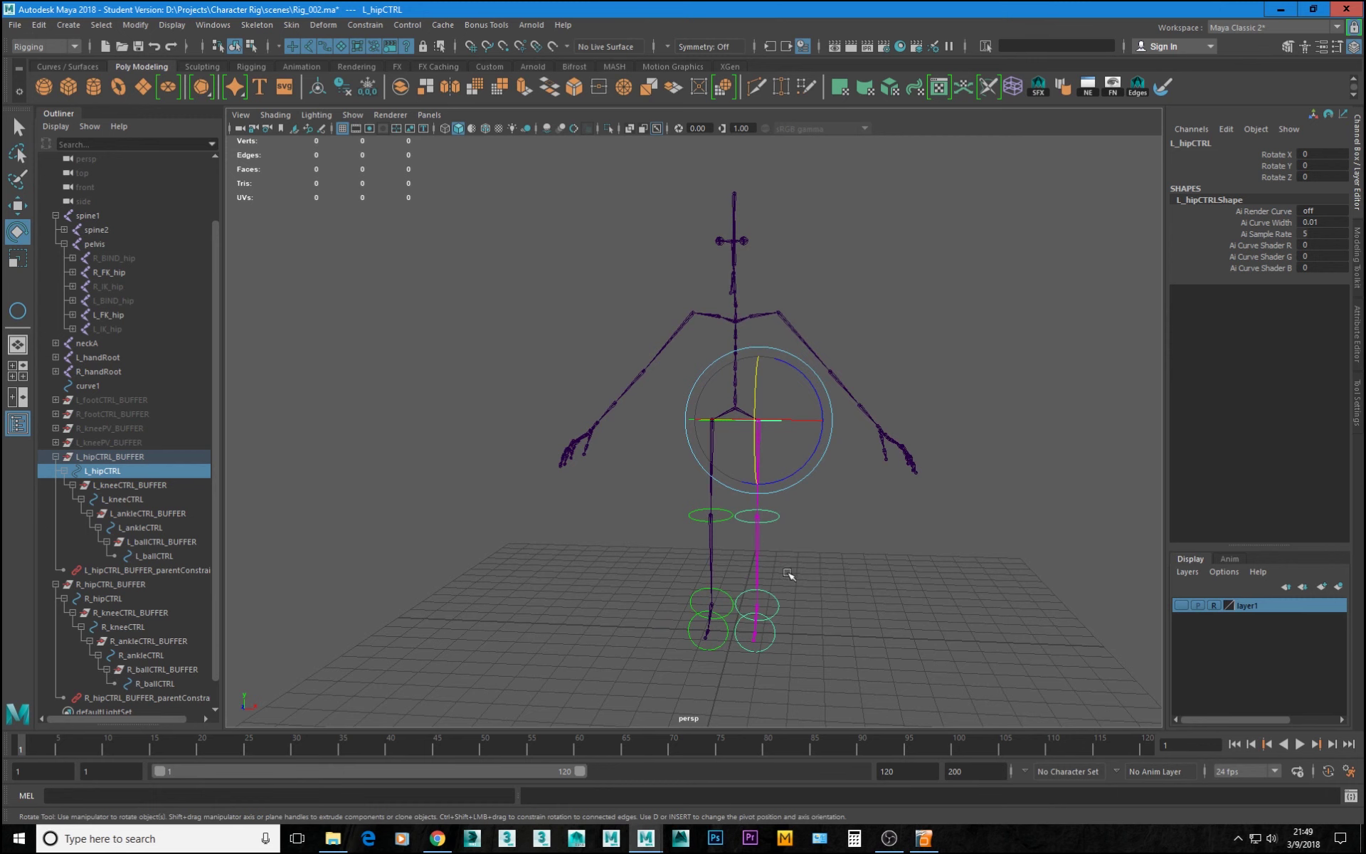
pyautogui.keyDown('alt'); pyautogui.moveTo(757, 573); pyautogui.dragTo(723, 567); pyautogui.keyUp('alt')
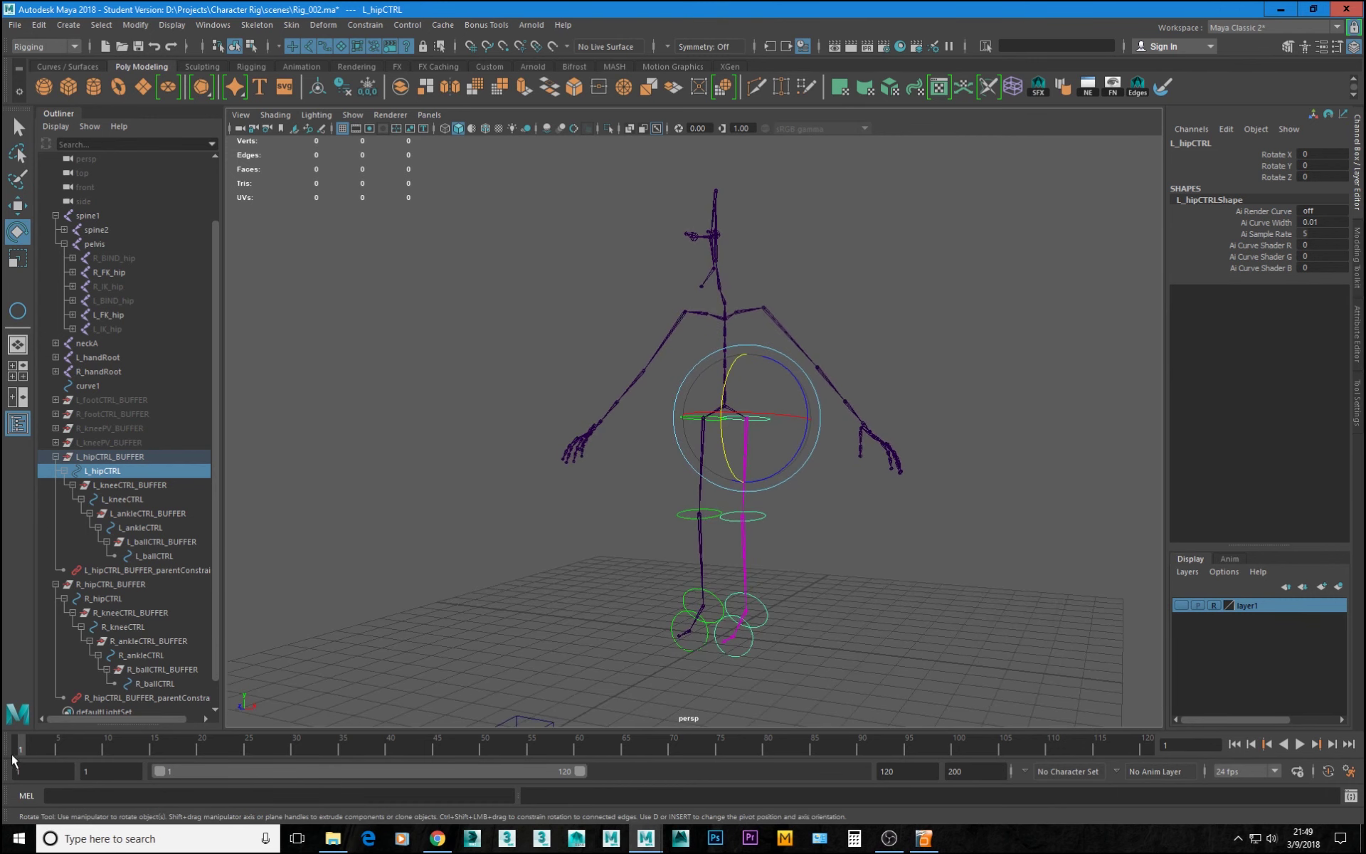